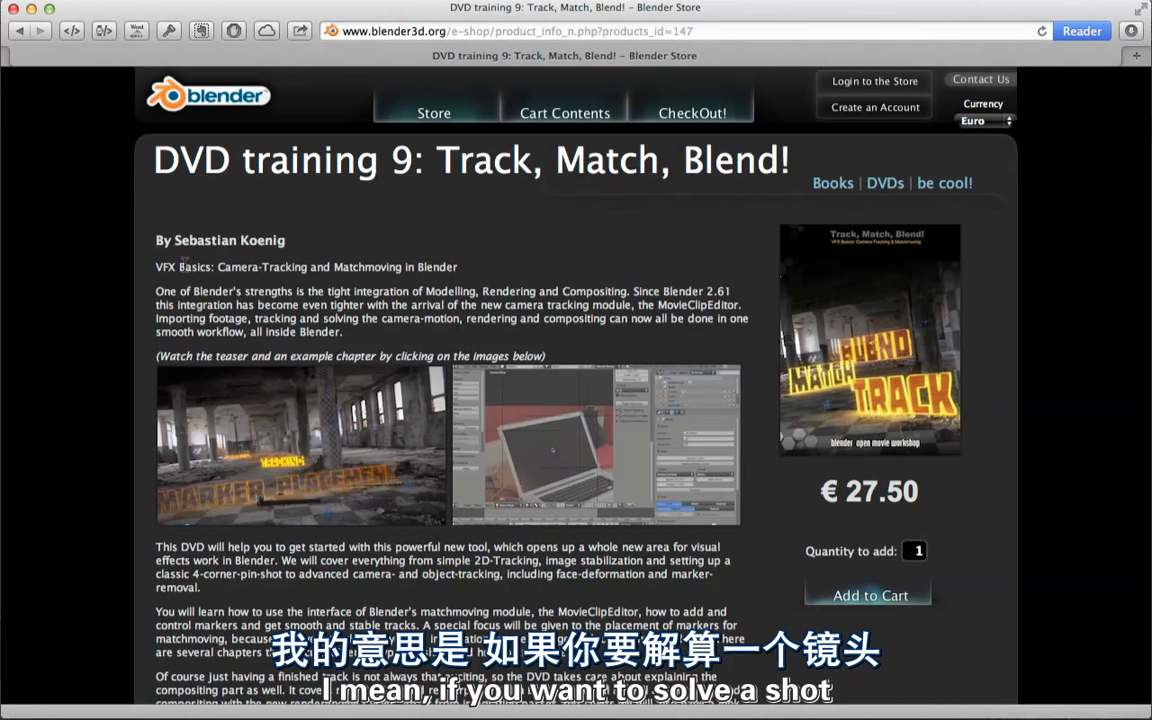
# Read through the product description of the Track, Match, Blend! training DVD in the Blender Store.
pyautogui.moveTo(168, 304); pyautogui.dragTo(206, 305)
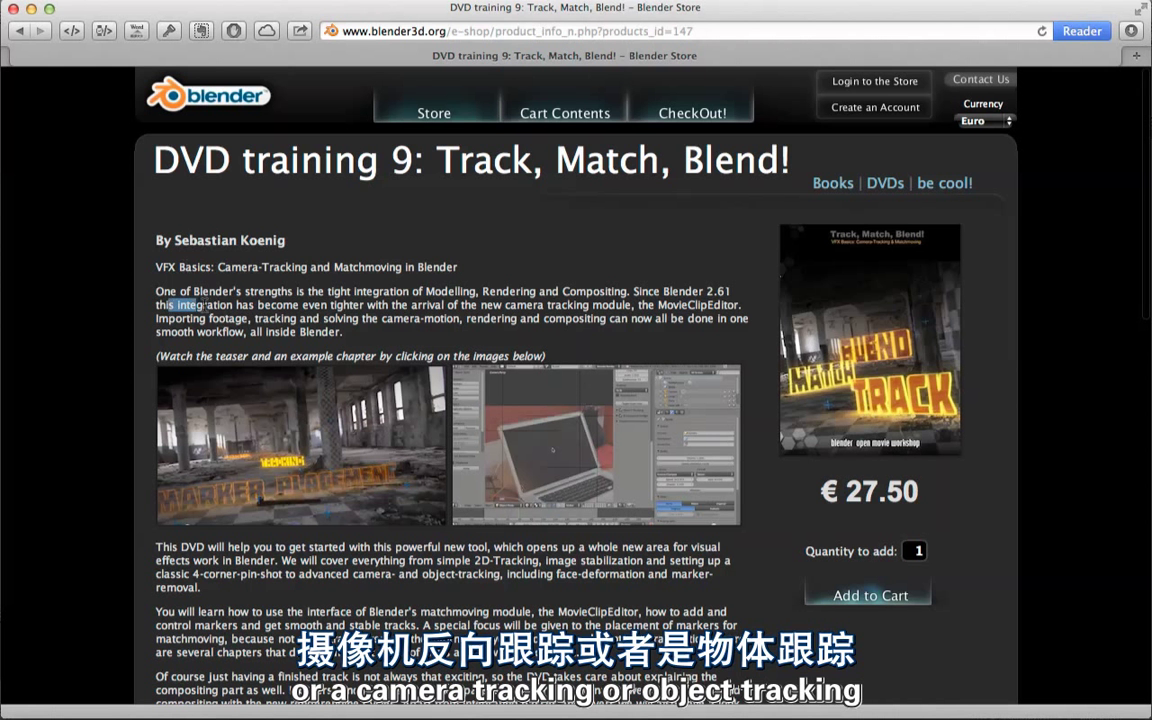
pyautogui.moveTo(340, 345); pyautogui.dragTo(275, 324)
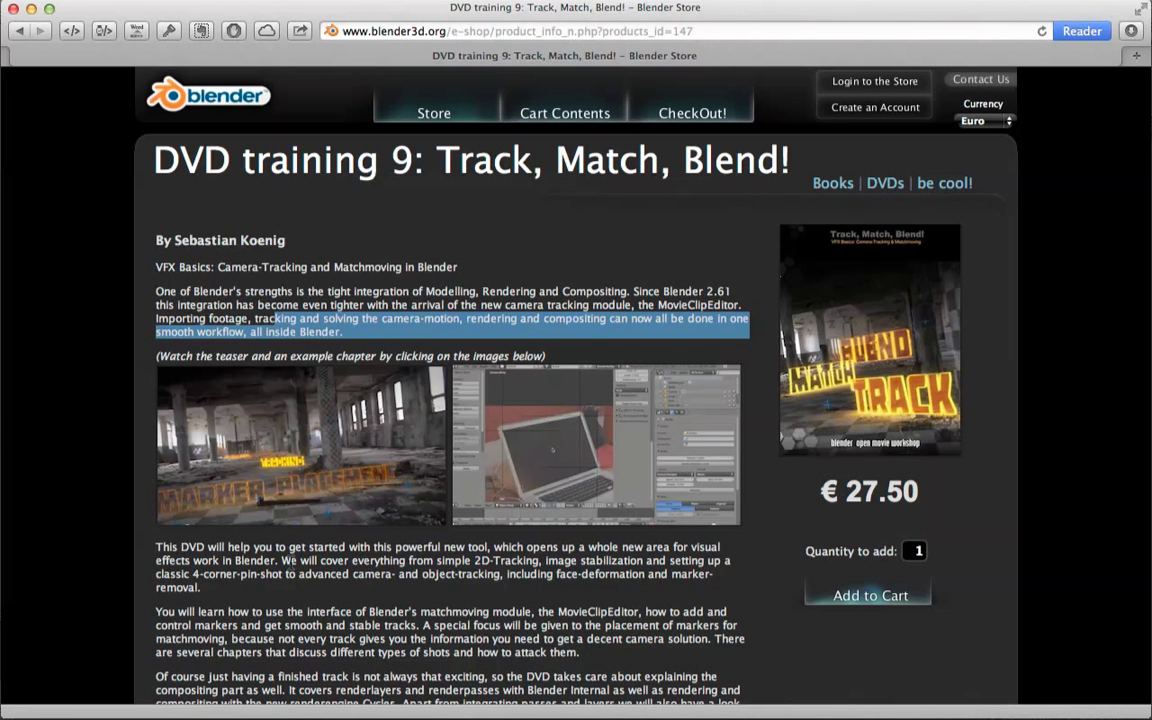
pyautogui.click(289, 578)
pyautogui.scroll(-2, 290, 577)
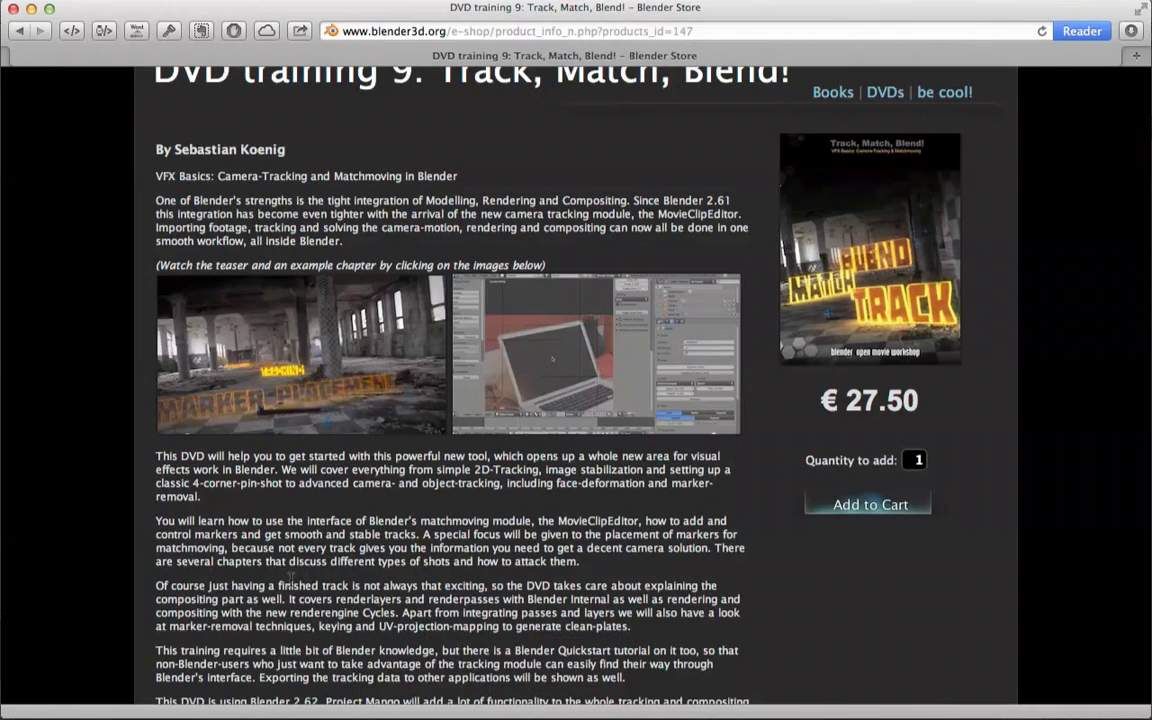
pyautogui.scroll(-2, 313, 580)
pyautogui.scroll(4, 328, 565)
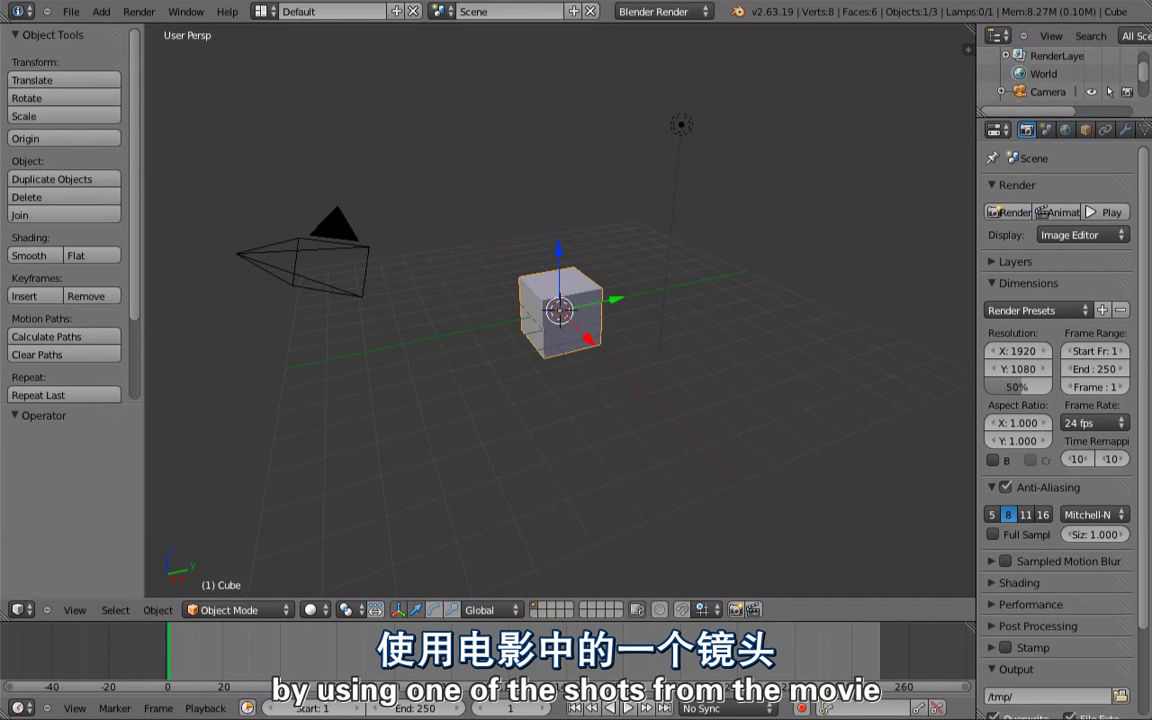
# Switch to djv_view and examine the actor and the hand device in the final 07_1b shot.
pyautogui.press('super+Tab')
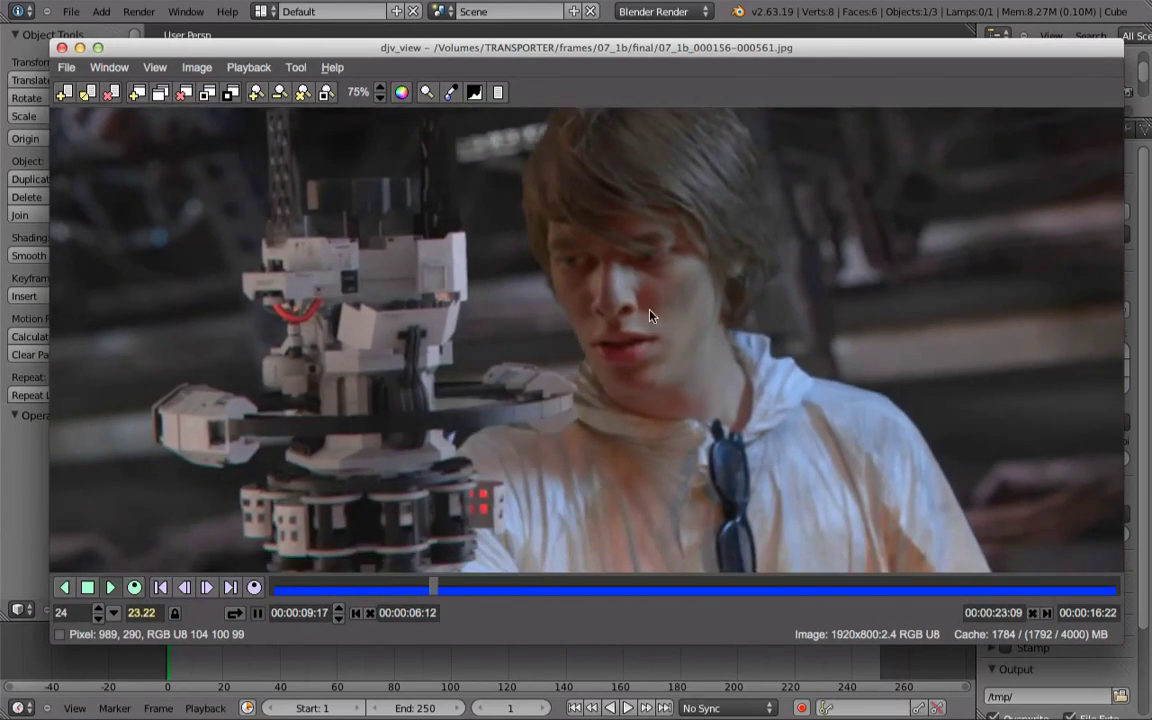
pyautogui.scroll(-3, 904, 252)
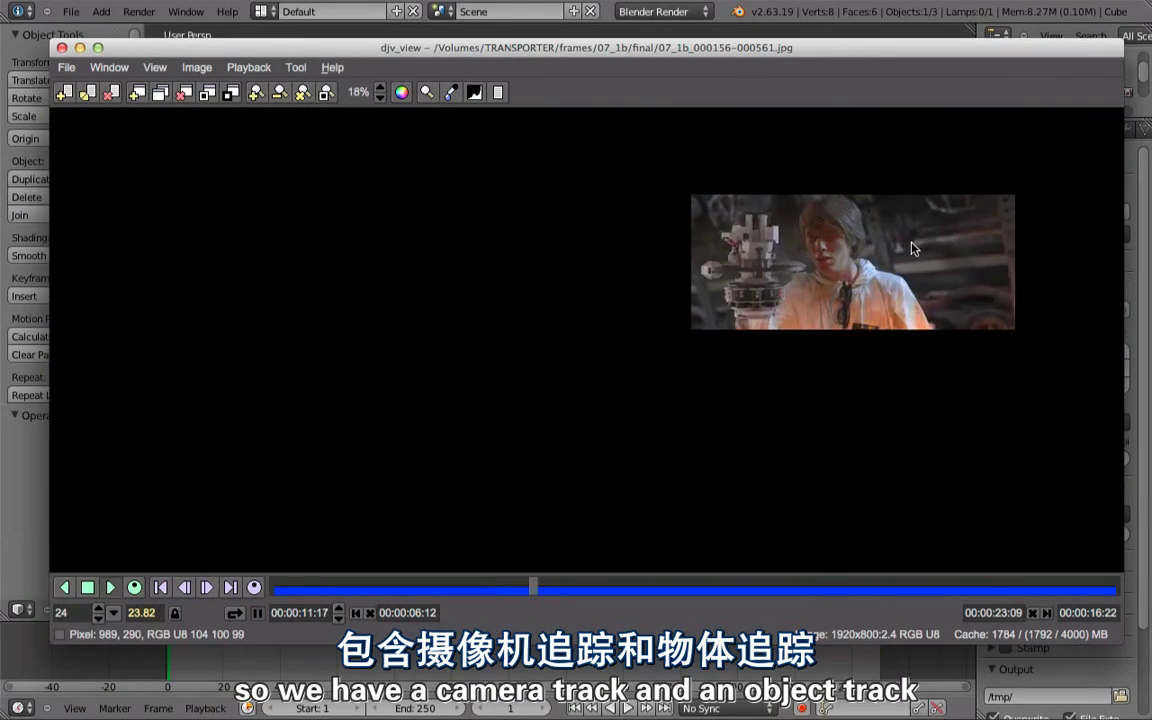
pyautogui.scroll(1, 907, 248)
pyautogui.moveTo(807, 272); pyautogui.dragTo(663, 300, button='middle')
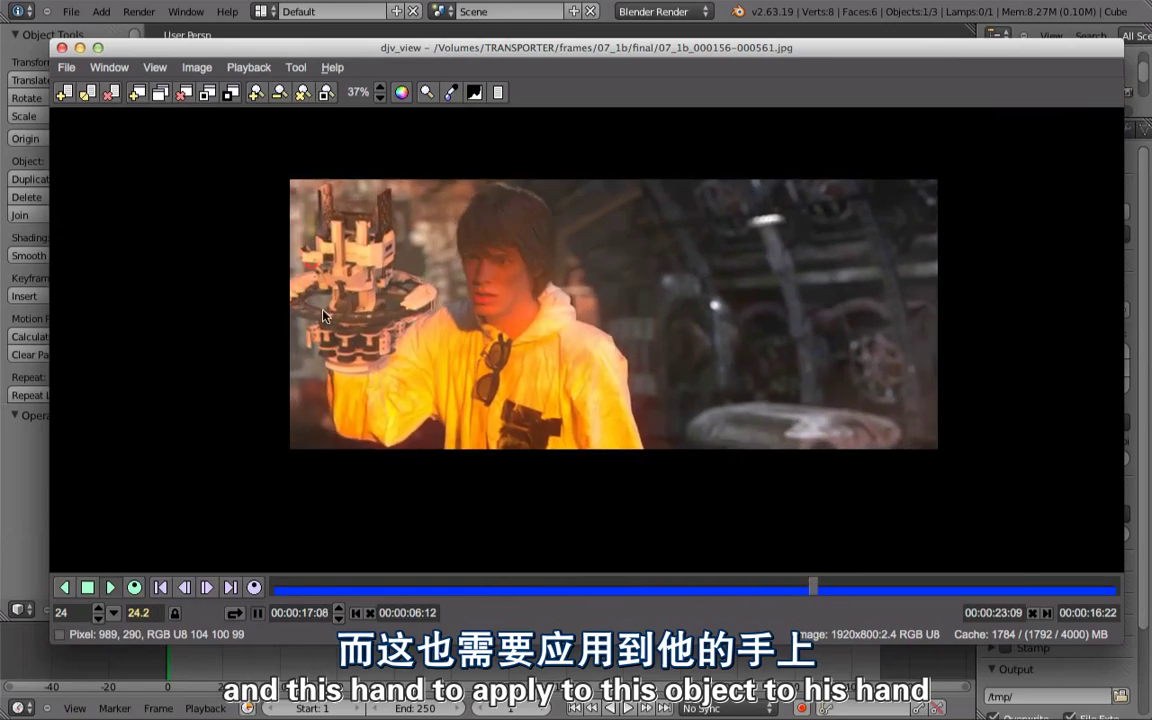
pyautogui.scroll(5, 335, 290)
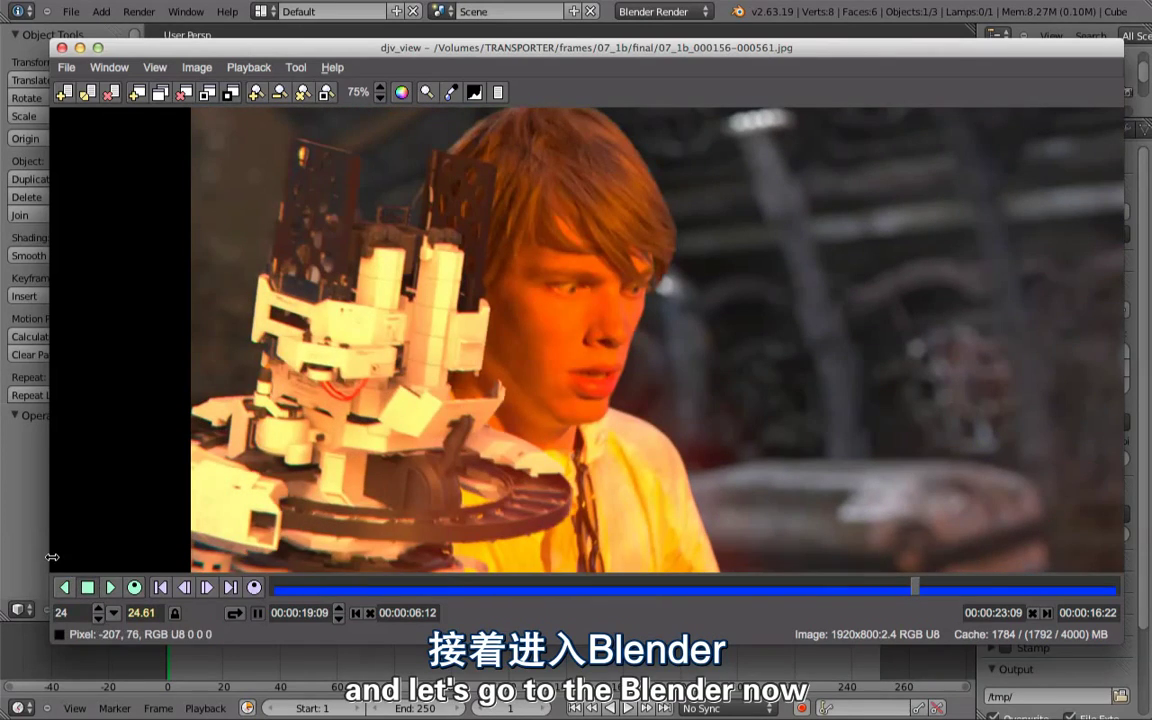
# Switch back to Blender and change the screen layout to Motion Tracking.
pyautogui.click(41, 560)
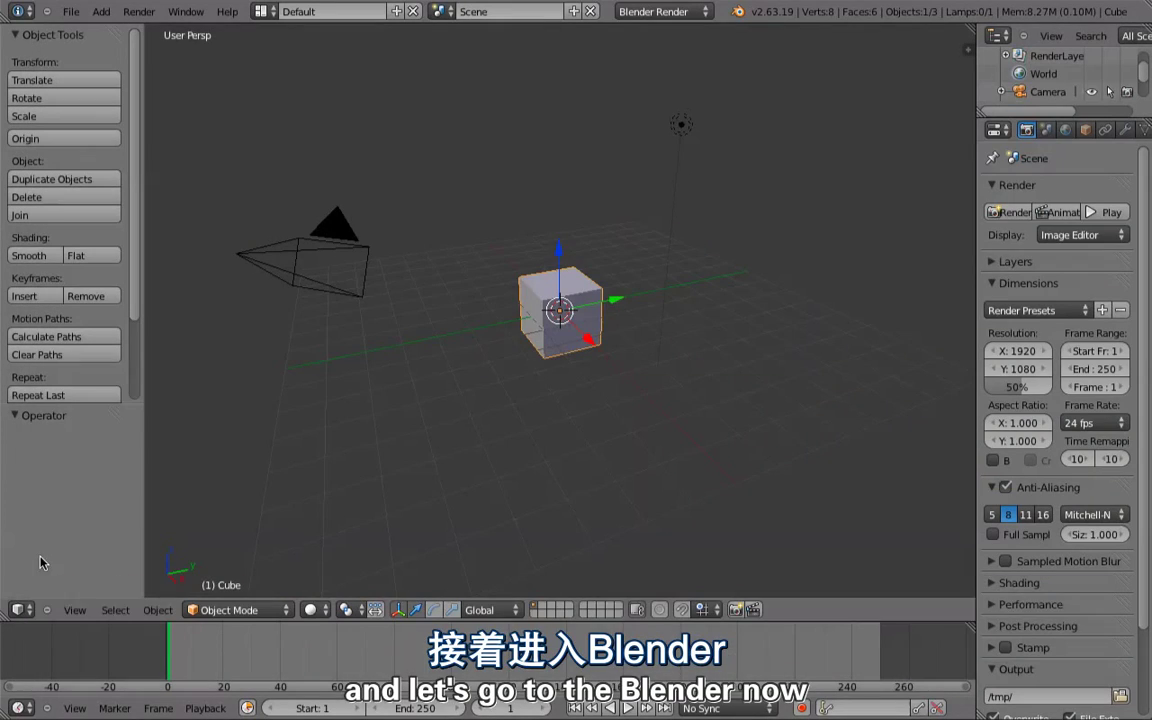
pyautogui.click(260, 12)
pyautogui.click(316, 108)
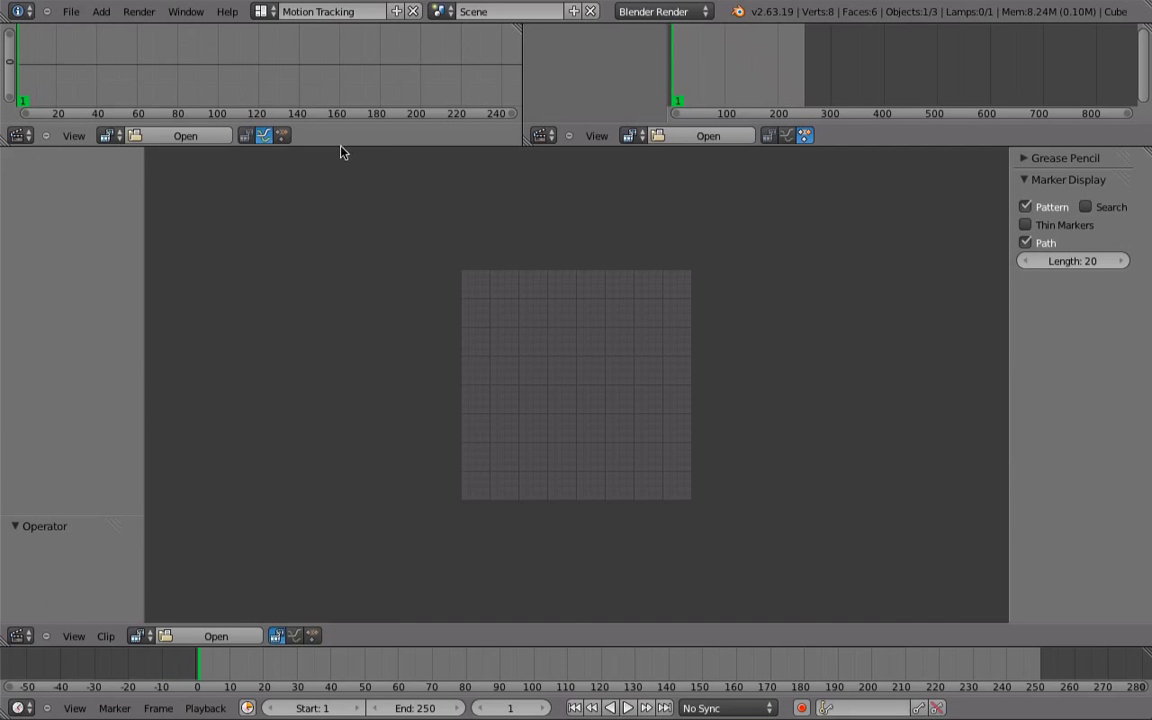
# Load the footage into the clip editor from 07_1b/linear_hd, starting with 07_1b_00000.exr, and fit the whole frame in view.
pyautogui.click(216, 636)
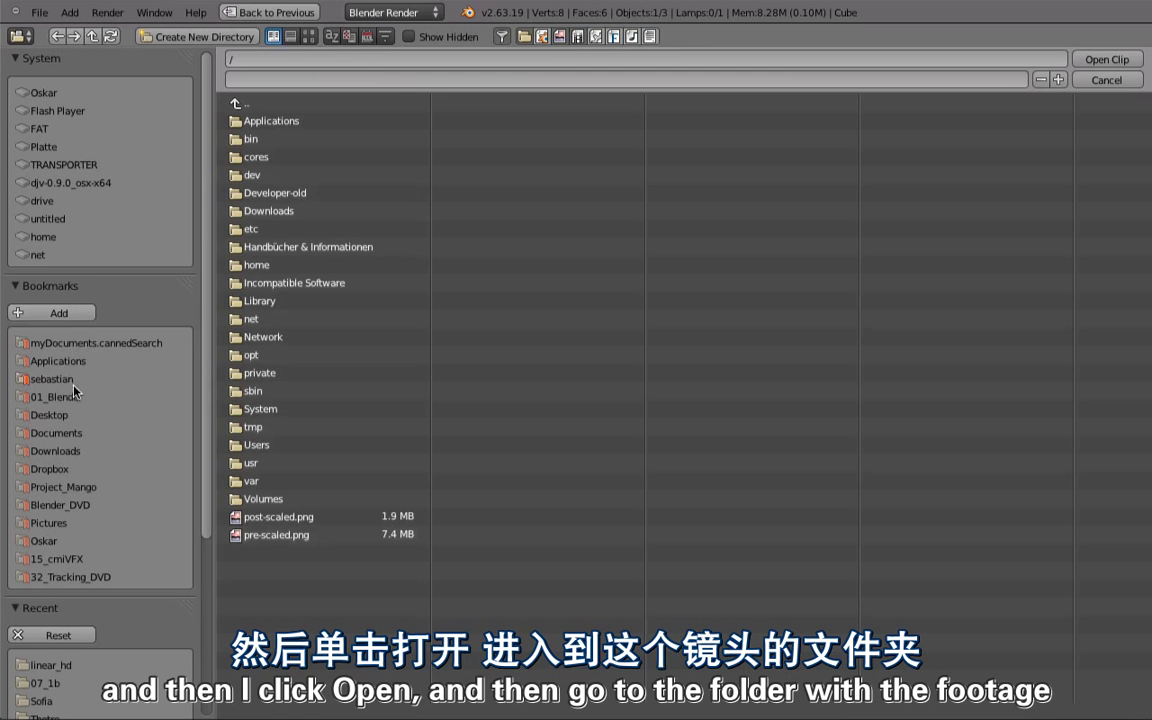
pyautogui.click(55, 665)
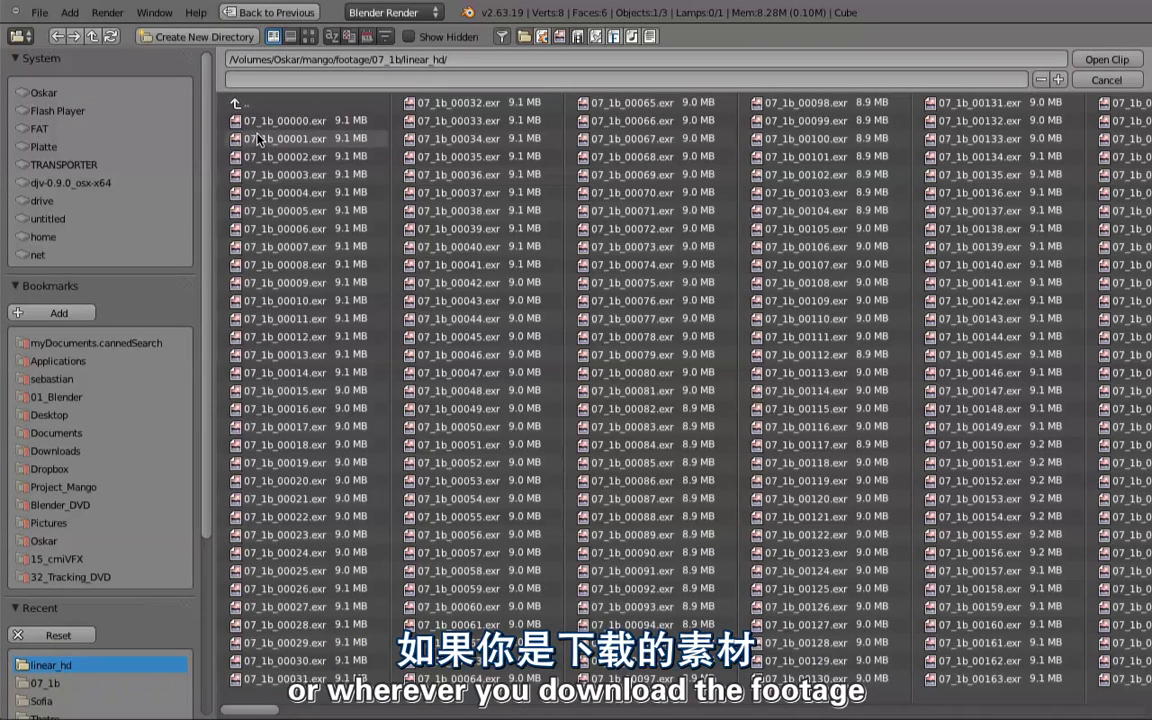
pyautogui.click(295, 104)
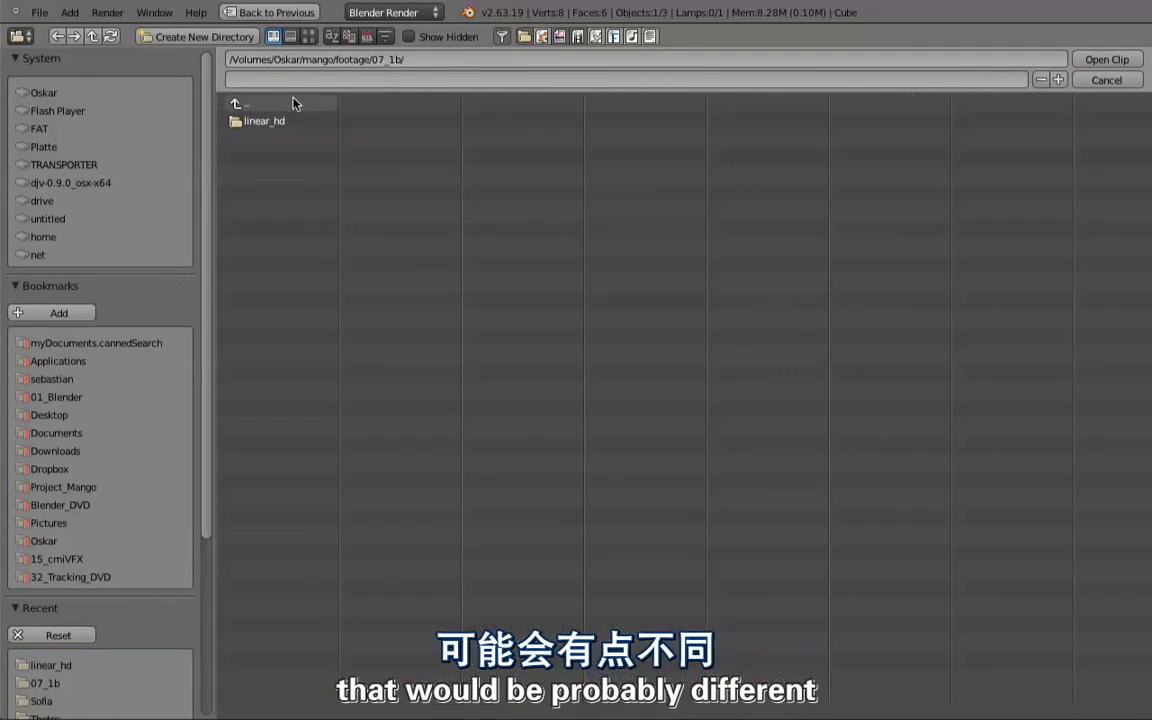
pyautogui.click(291, 105)
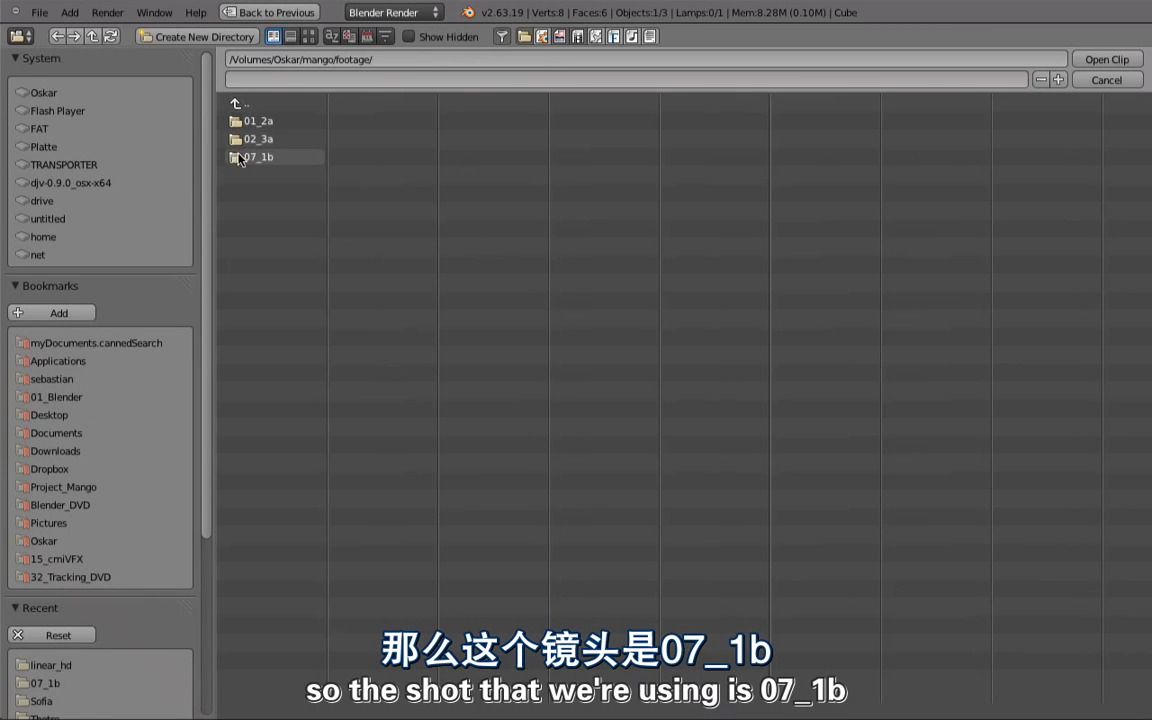
pyautogui.click(250, 158)
pyautogui.click(260, 121)
pyautogui.click(275, 121)
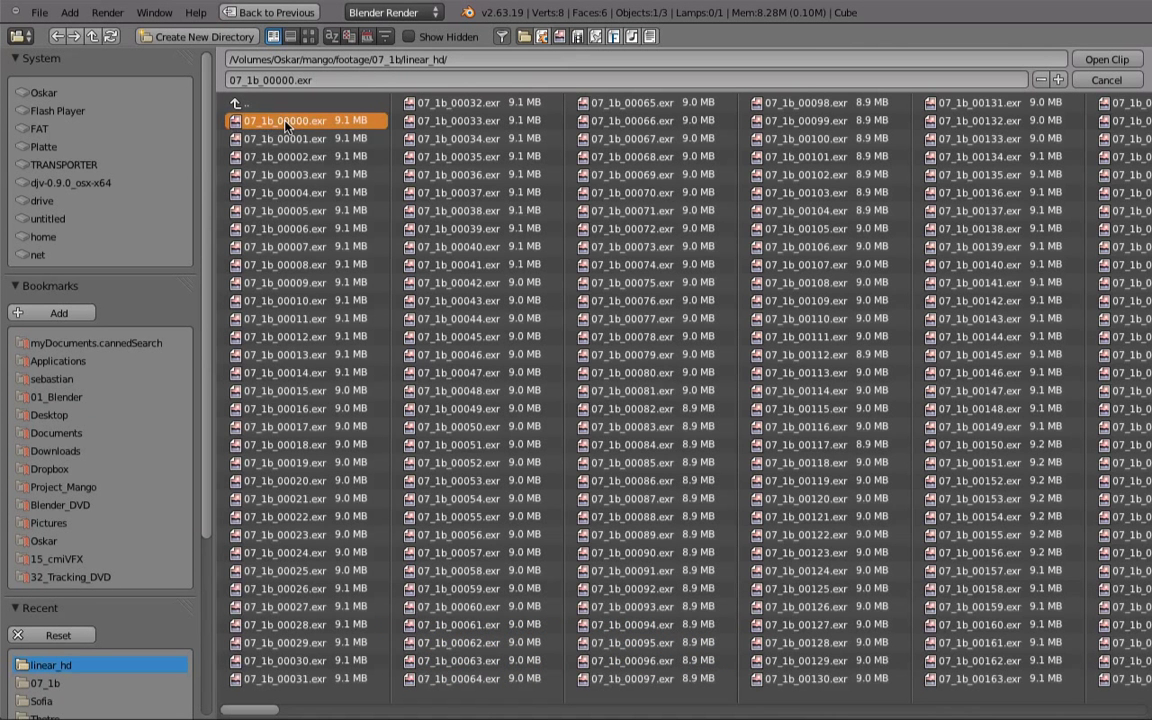
pyautogui.click(256, 105)
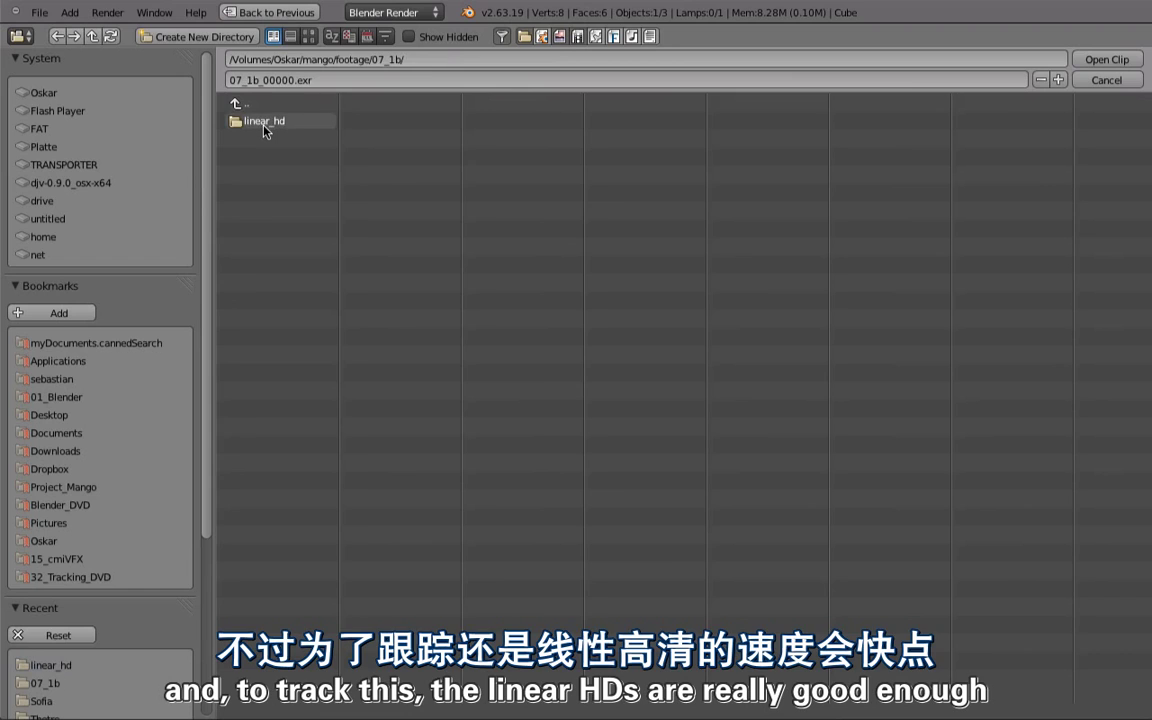
pyautogui.click(263, 122)
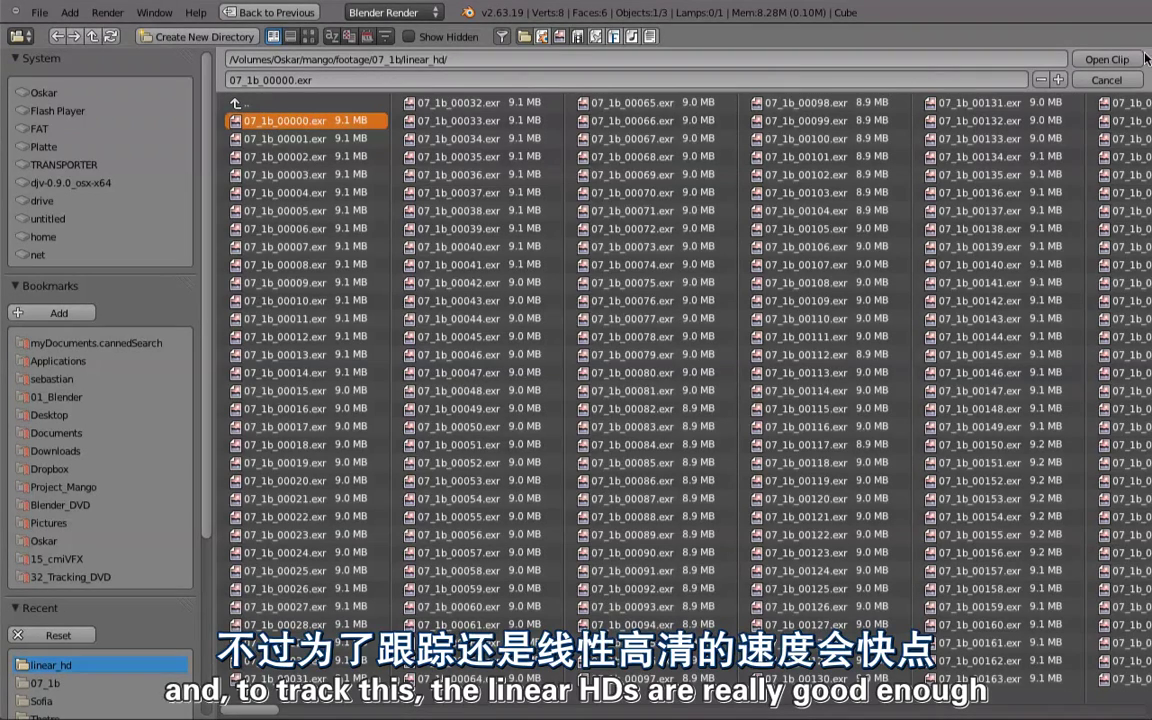
pyautogui.click(1106, 59)
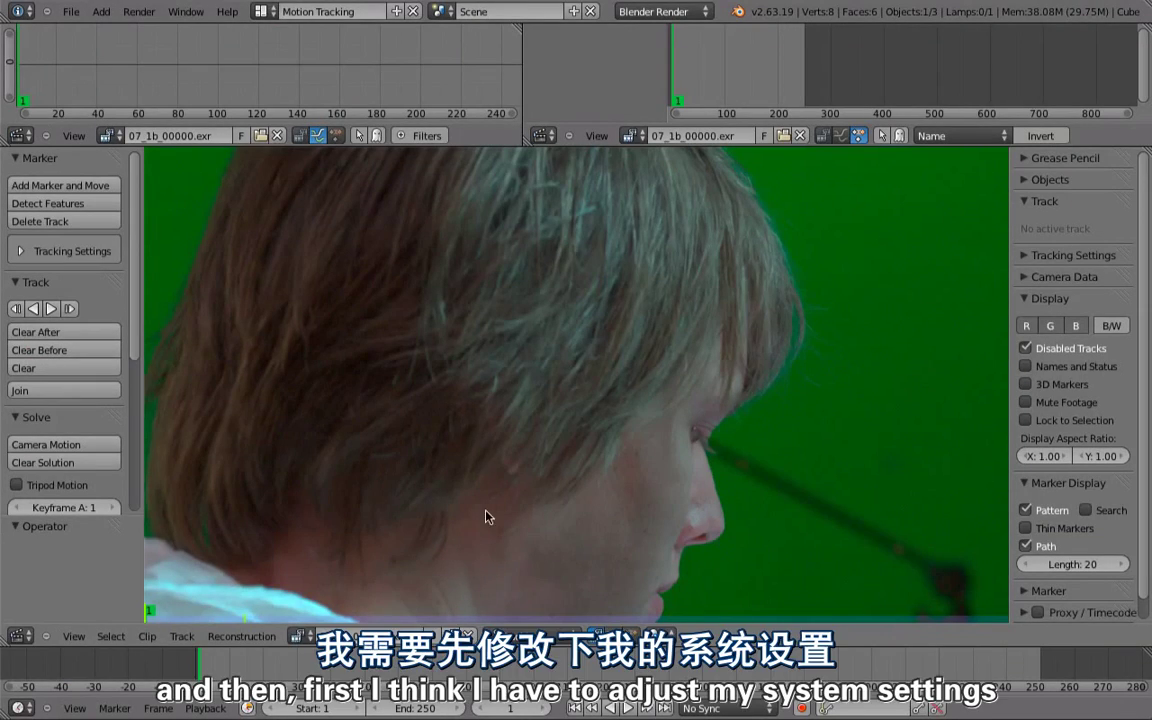
pyautogui.scroll(-6, 486, 517)
pyautogui.moveTo(512, 485); pyautogui.dragTo(511, 480, button='middle')
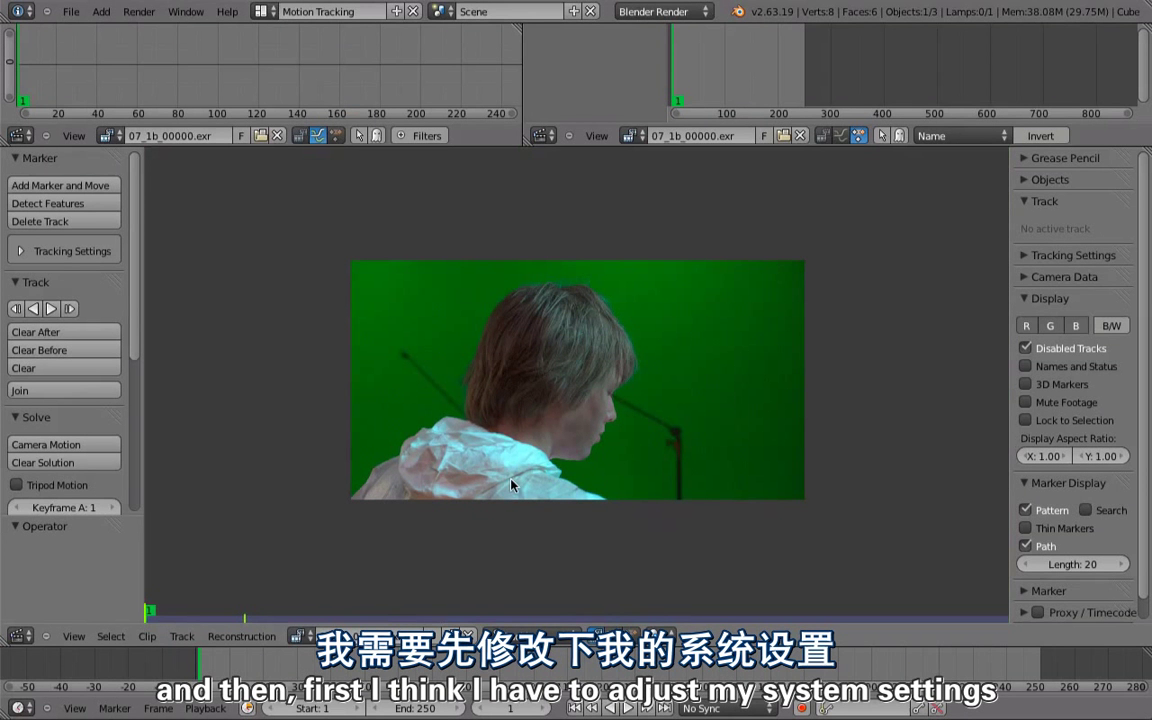
# Set the Sequencer / Clip Editor memory cache limit to 1024+10 in the system preferences and close the preferences.
pyautogui.hotkey('ctrl', 'alt', 'u')
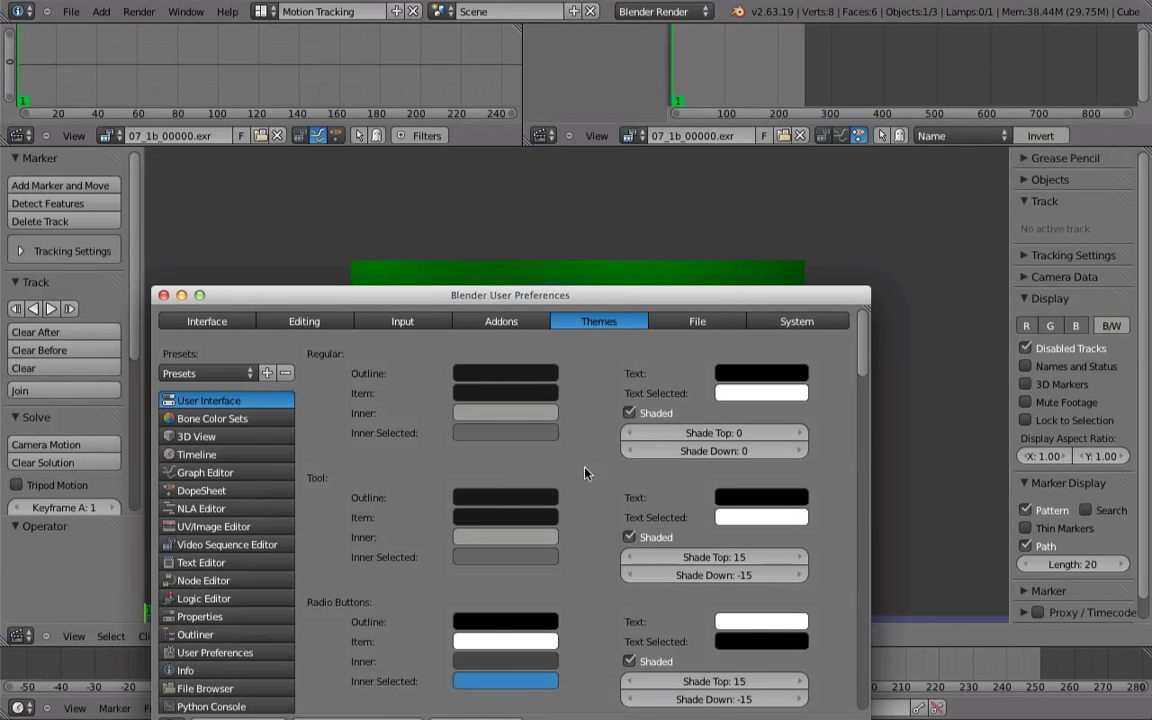
pyautogui.moveTo(710, 270); pyautogui.dragTo(706, 146)
pyautogui.click(806, 180)
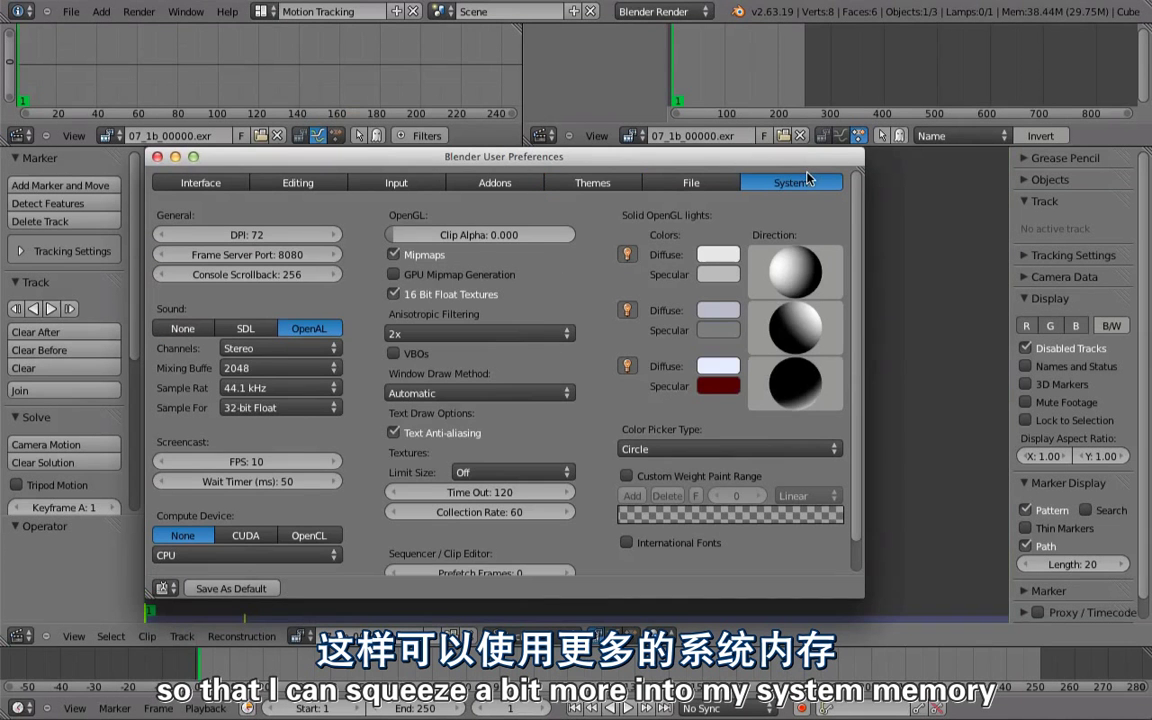
pyautogui.scroll(-2, 618, 408)
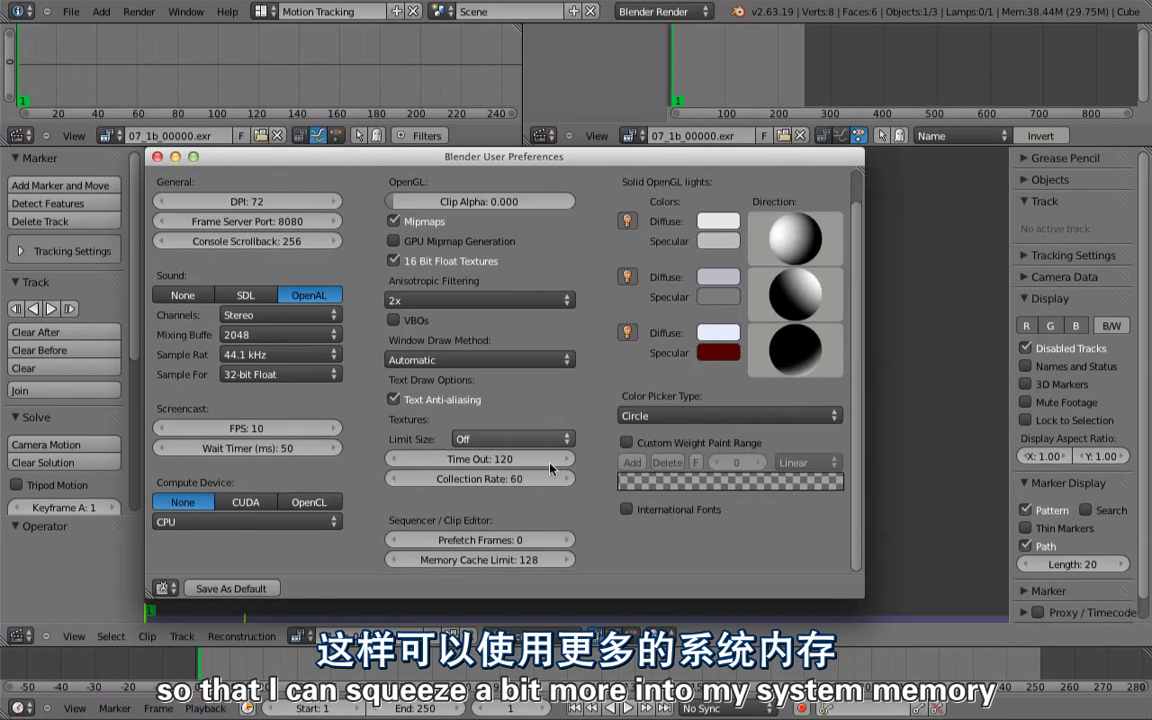
pyautogui.click(458, 561)
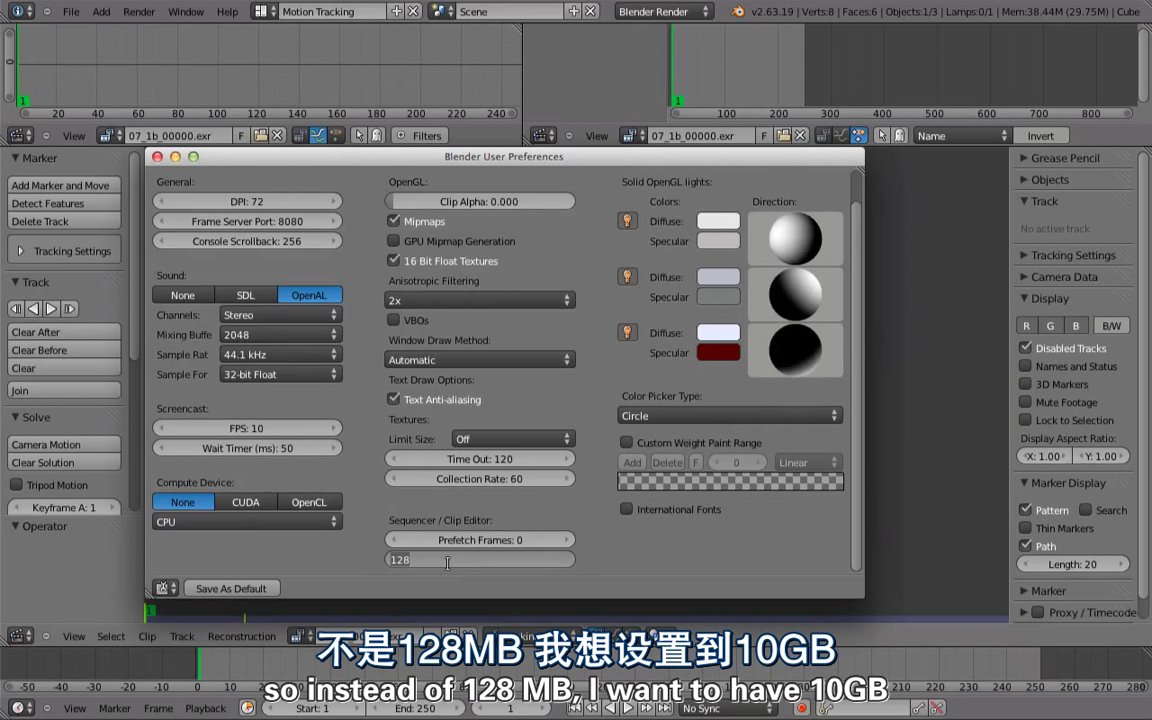
pyautogui.write('10')
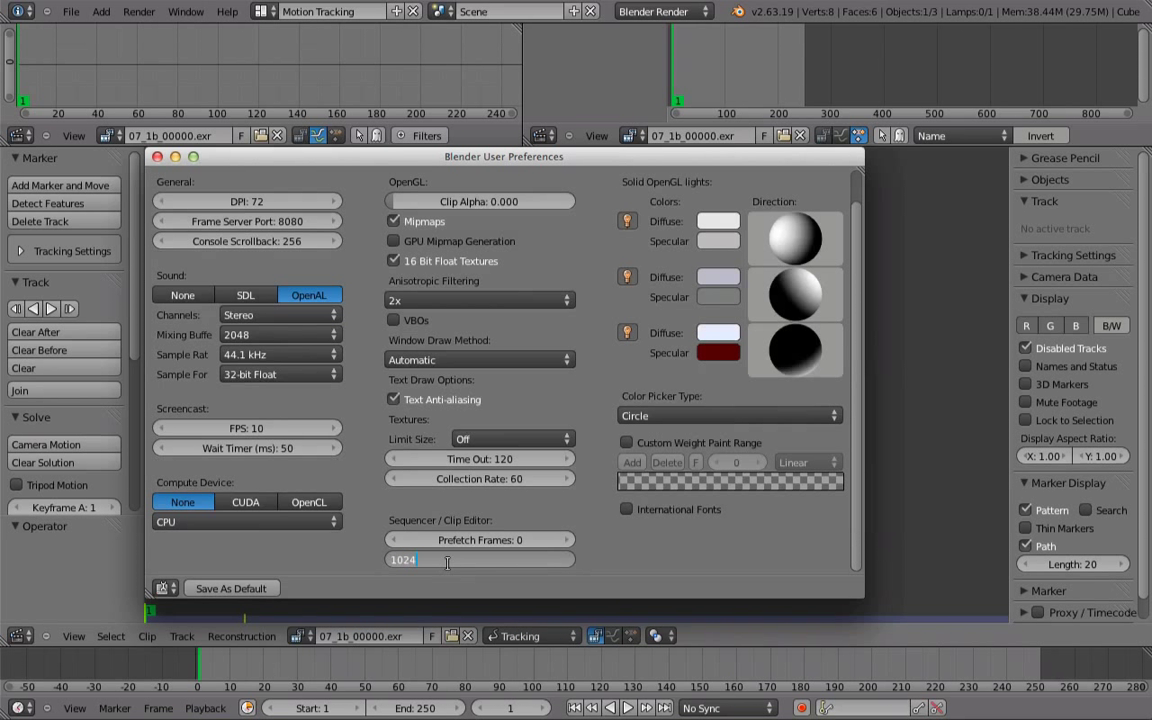
pyautogui.write('24')
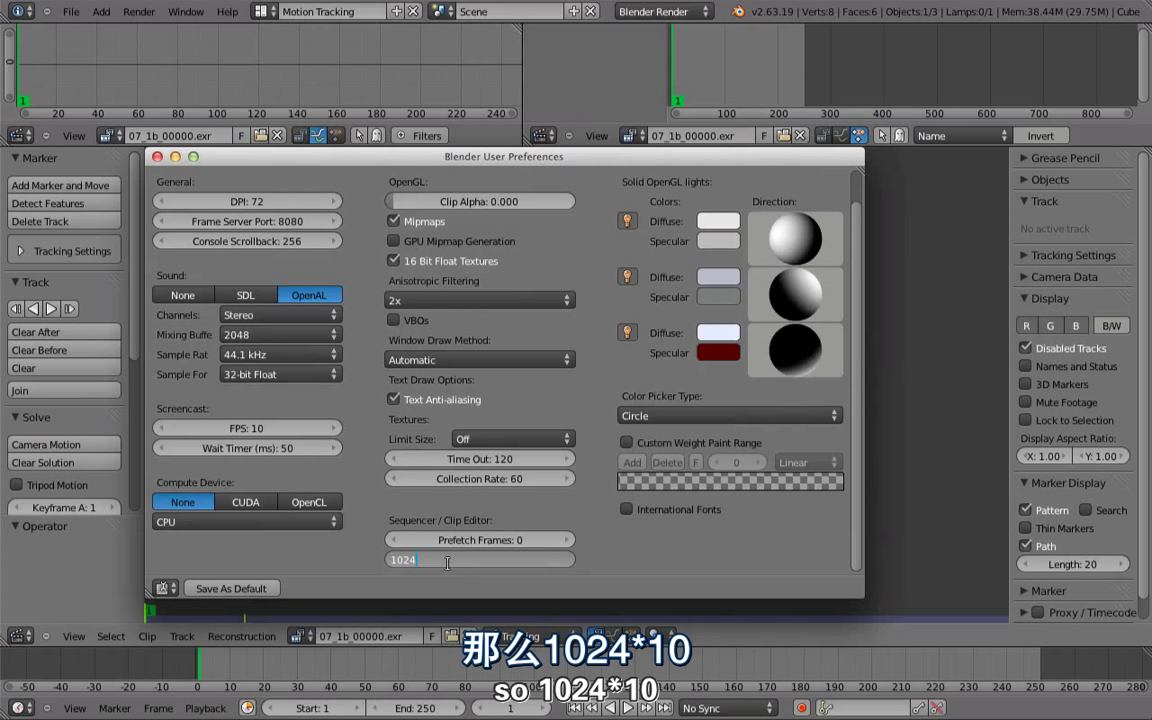
pyautogui.write('+10')
pyautogui.press('Return')
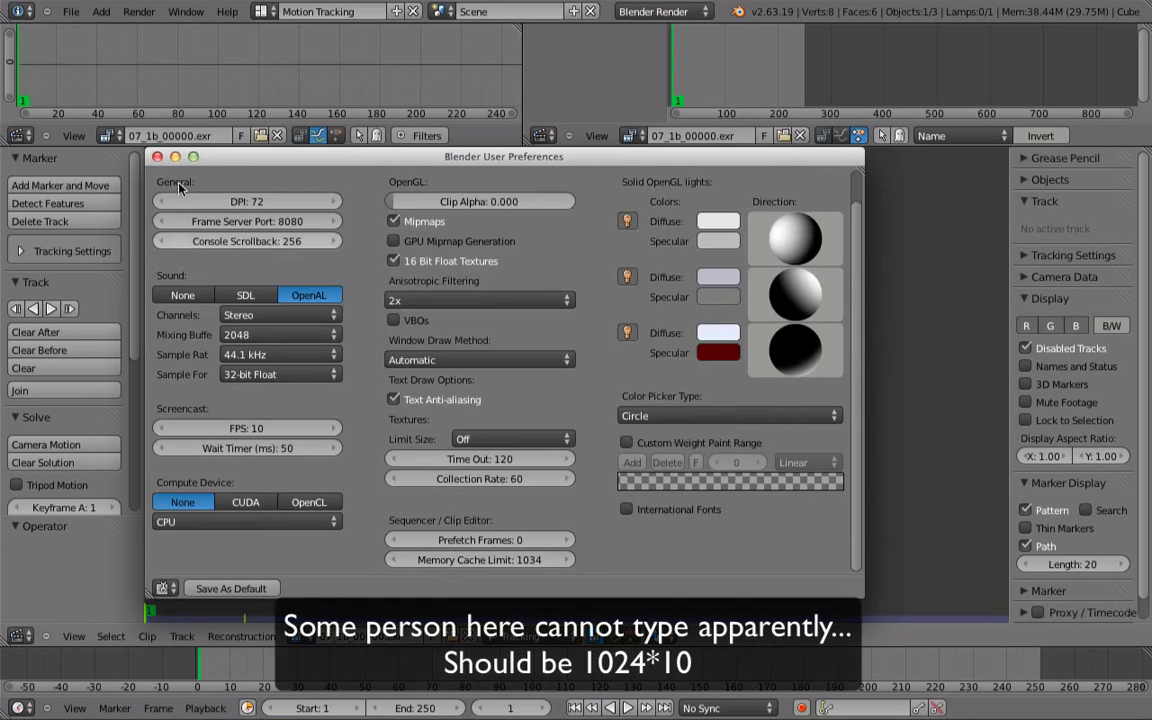
pyautogui.click(157, 156)
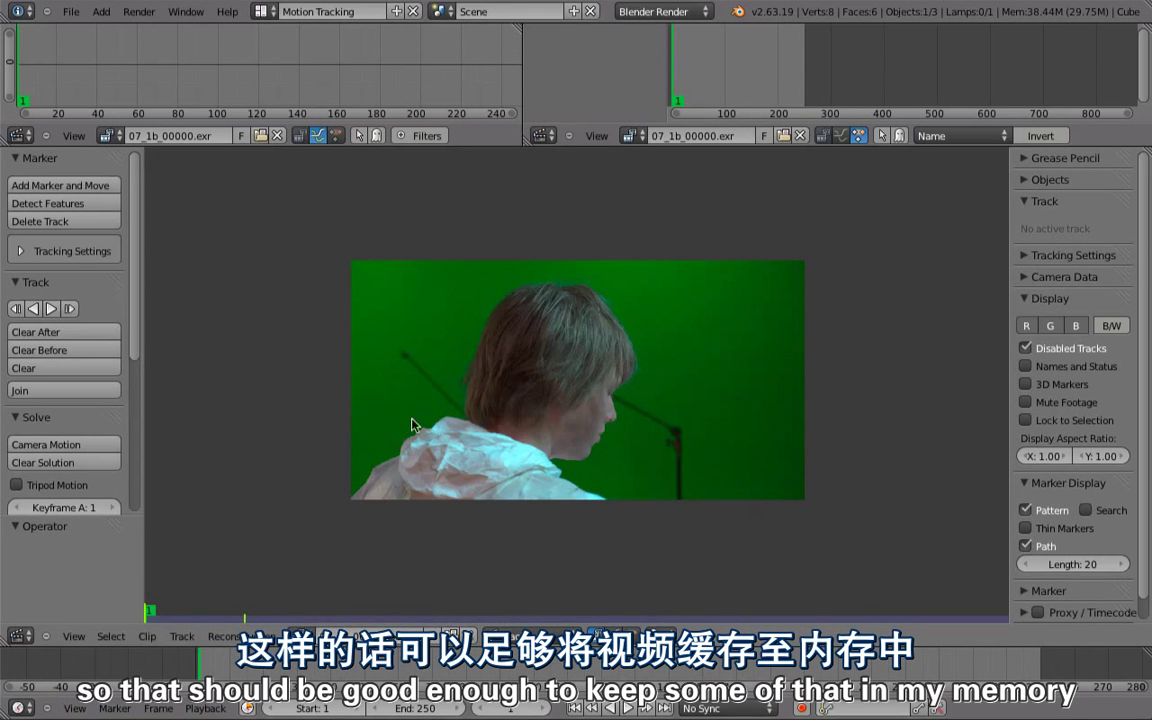
# Limit the scene's frame range to the usable part of the shot, starting at frame 247 and ending at frame 503.
pyautogui.scroll(1, 521, 421)
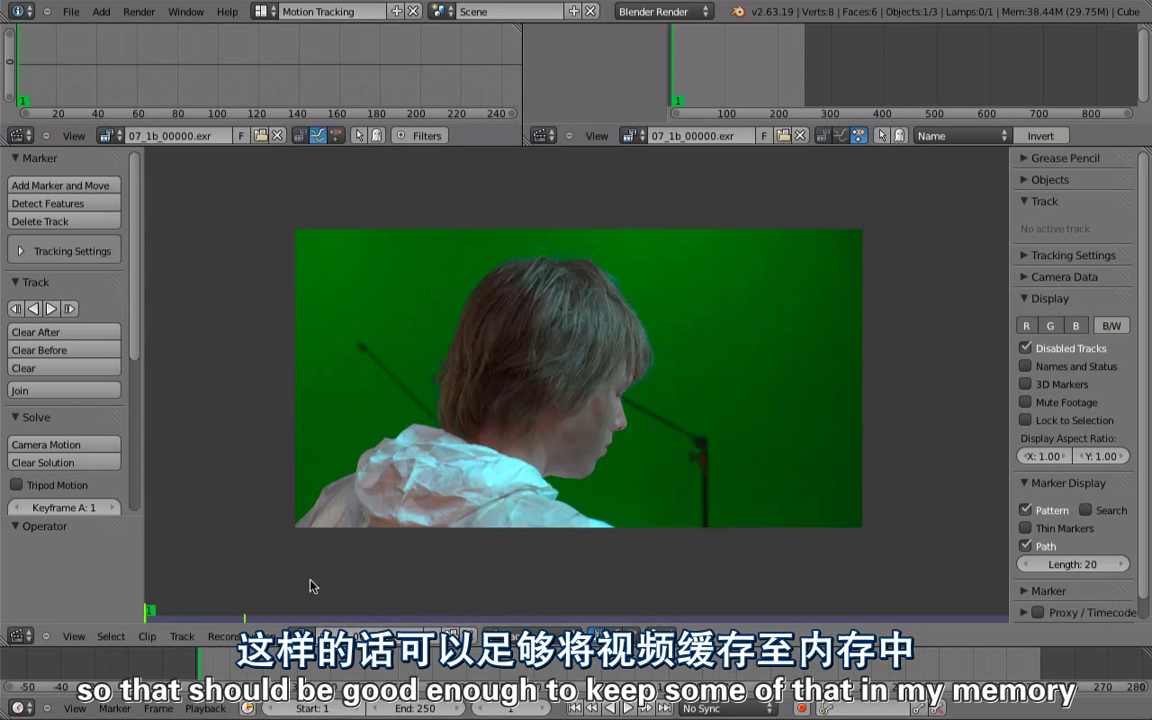
pyautogui.keyDown('ctrl'); pyautogui.moveTo(484, 667); pyautogui.dragTo(414, 668, button='middle'); pyautogui.keyUp('ctrl')
pyautogui.moveTo(414, 668); pyautogui.dragTo(308, 668, button='middle')
pyautogui.moveTo(413, 668); pyautogui.dragTo(498, 668)
pyautogui.moveTo(705, 663); pyautogui.dragTo(568, 662)
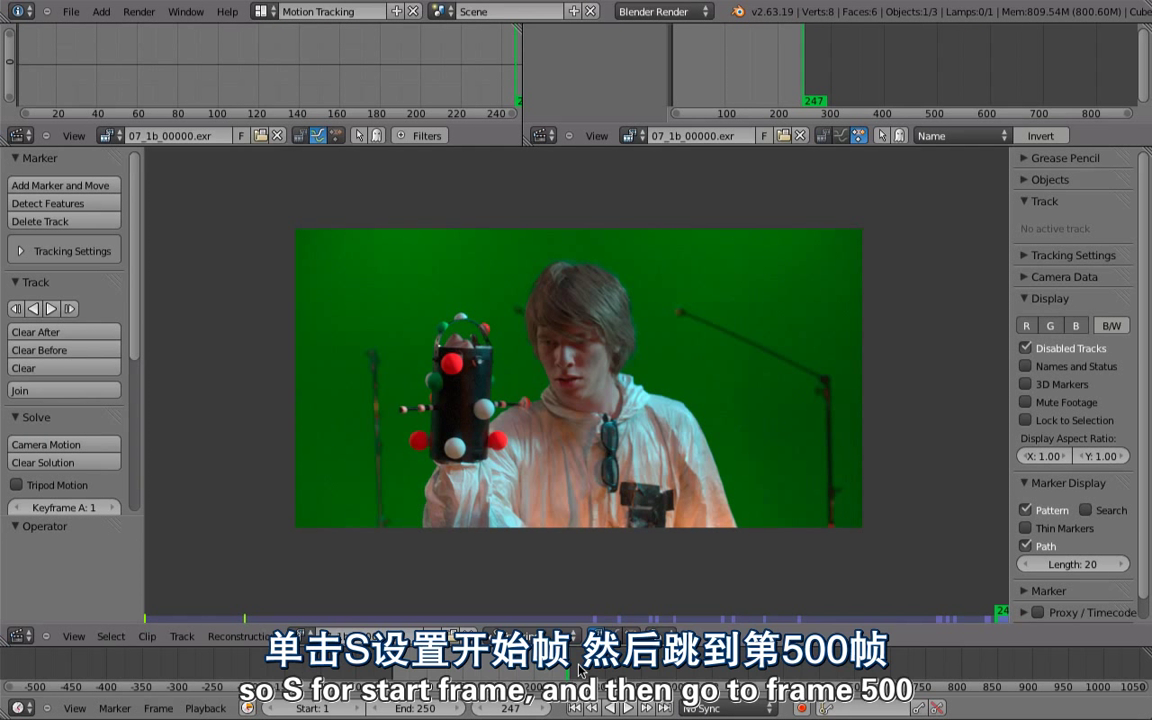
pyautogui.press('s')
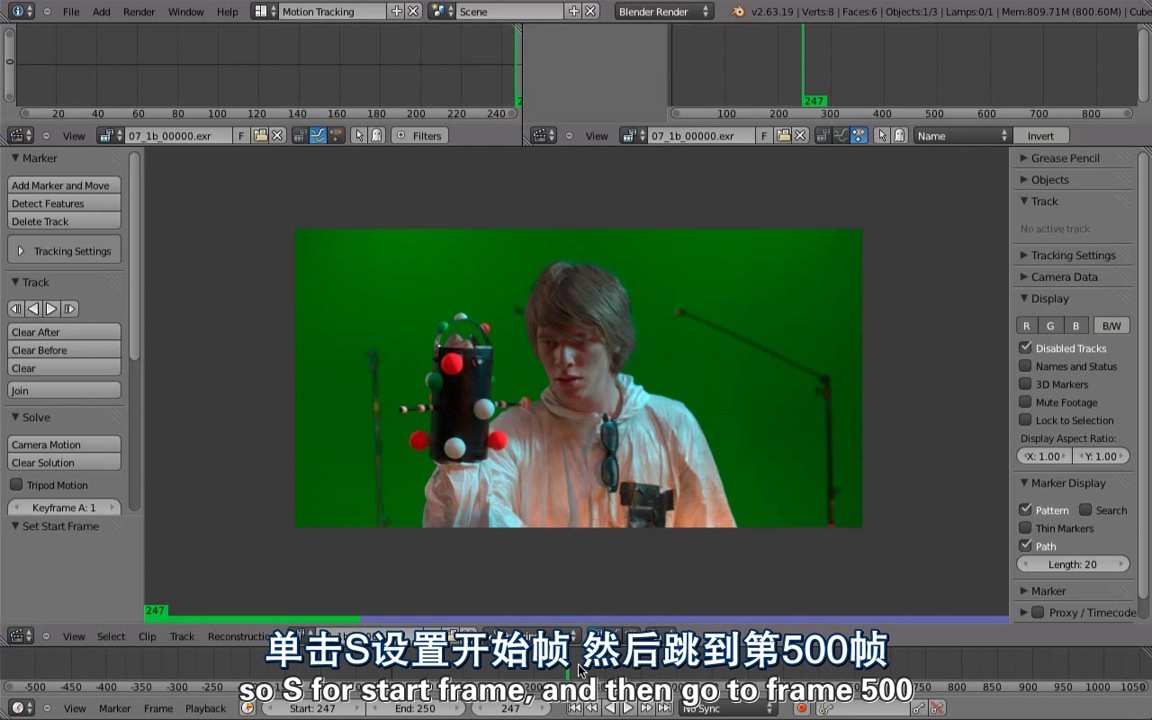
pyautogui.click(751, 673)
pyautogui.press('e')
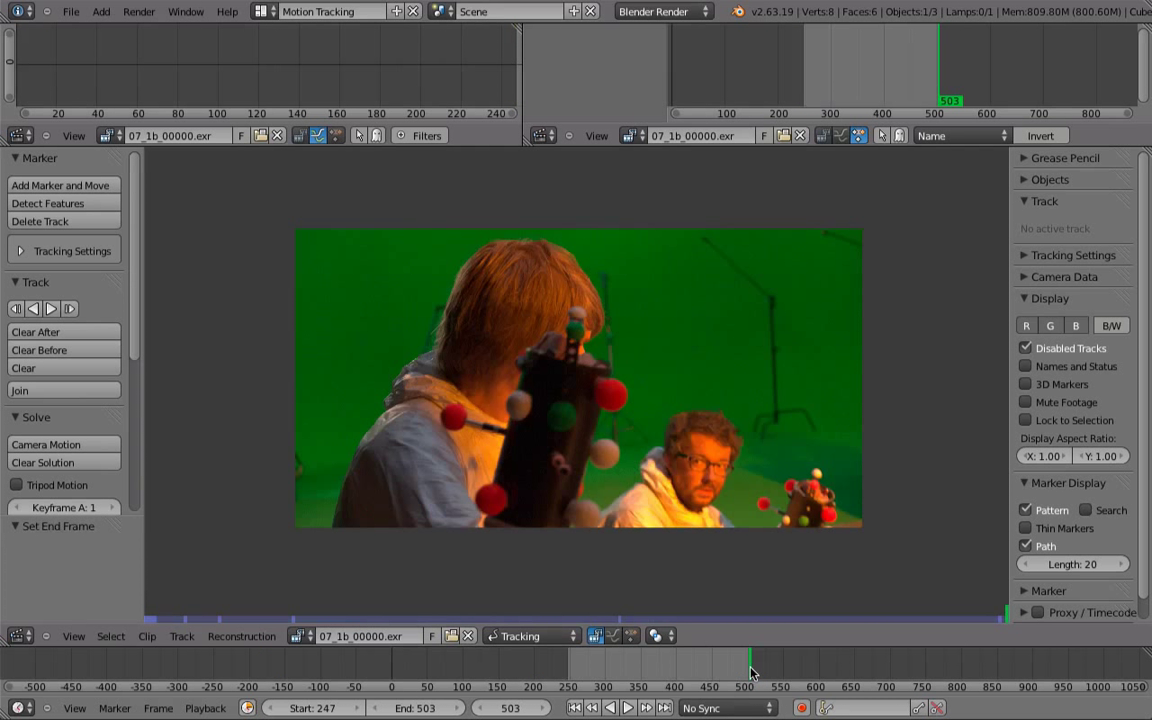
# Play the clip from the start frame to cache it into memory, with the clip editor maximized and the footage enlarged.
pyautogui.scroll(2, 684, 662)
pyautogui.scroll(15, 684, 660)
pyautogui.moveTo(682, 514); pyautogui.dragTo(614, 510, button='middle')
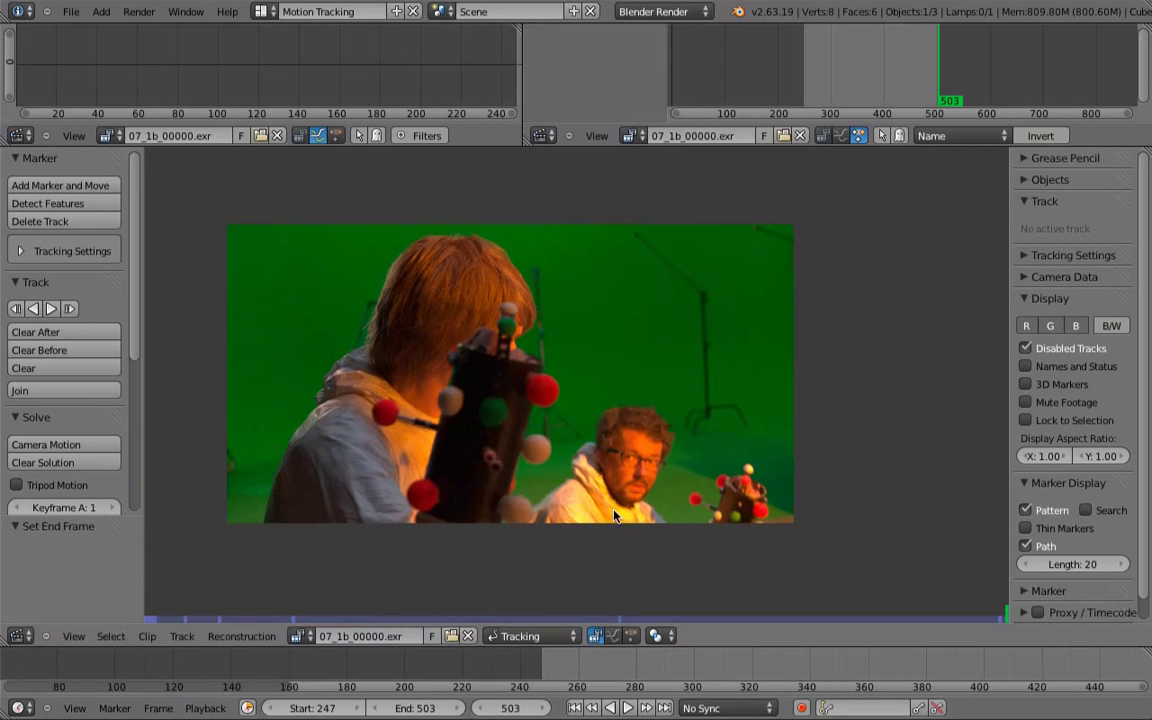
pyautogui.hotkey('shift', 'Left')
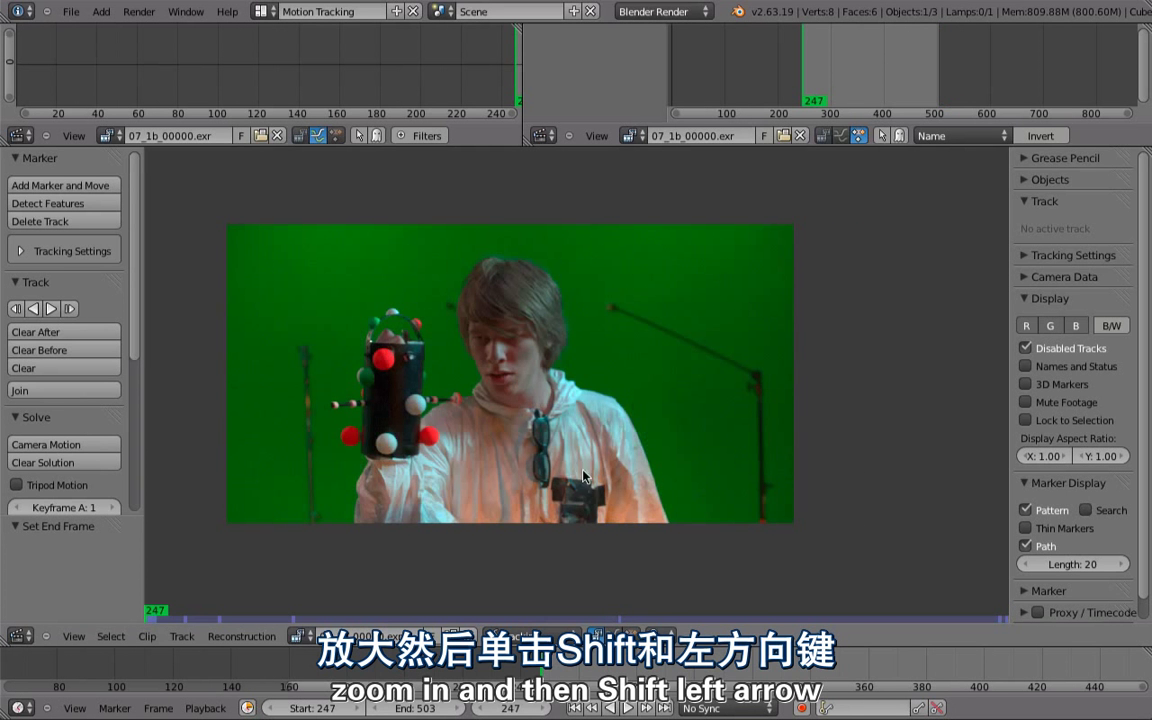
pyautogui.hotkey('alt', 'a')
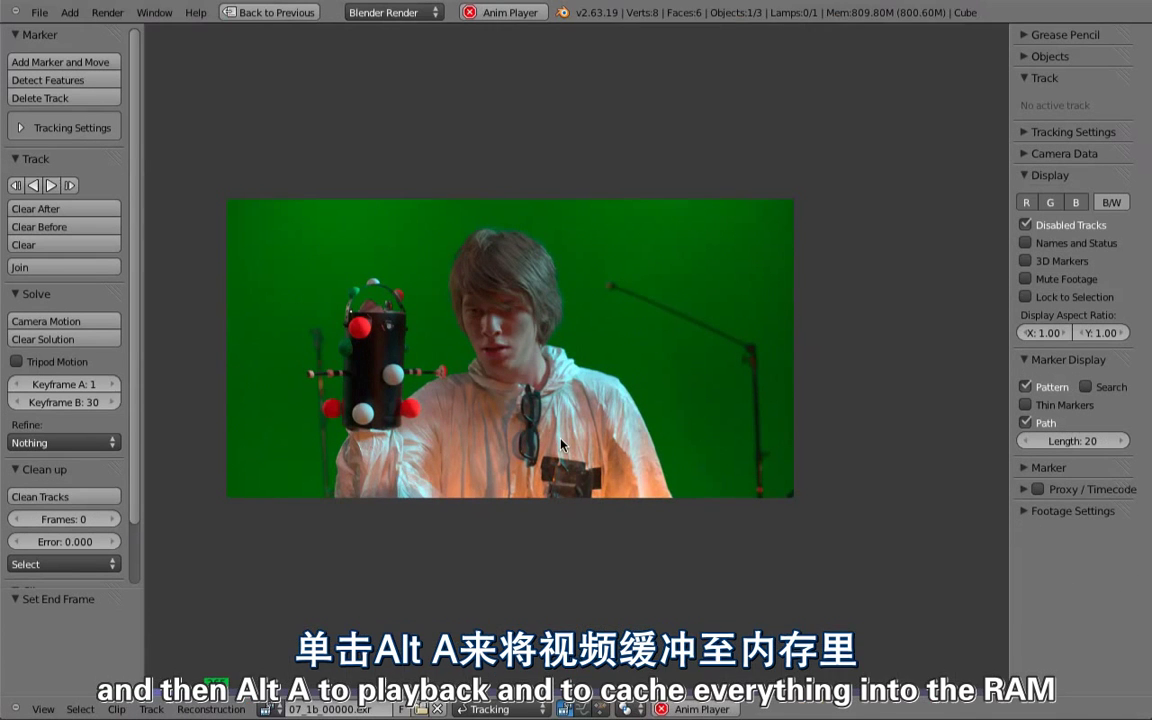
pyautogui.hotkey('ctrl', 'Up')
pyautogui.press('f')
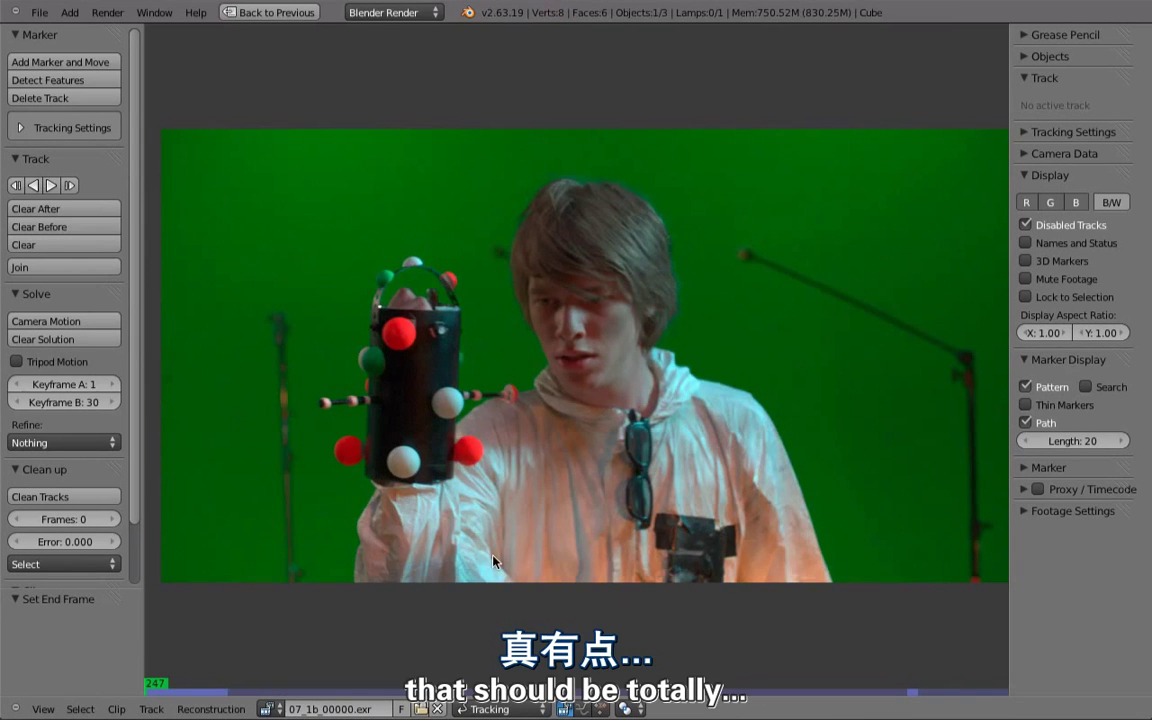
# Raise the Sequencer / Clip Editor memory cache limit in the system preferences, cache the whole clip by playing it, and stop playback.
pyautogui.hotkey('ctrl', 'alt', 'u')
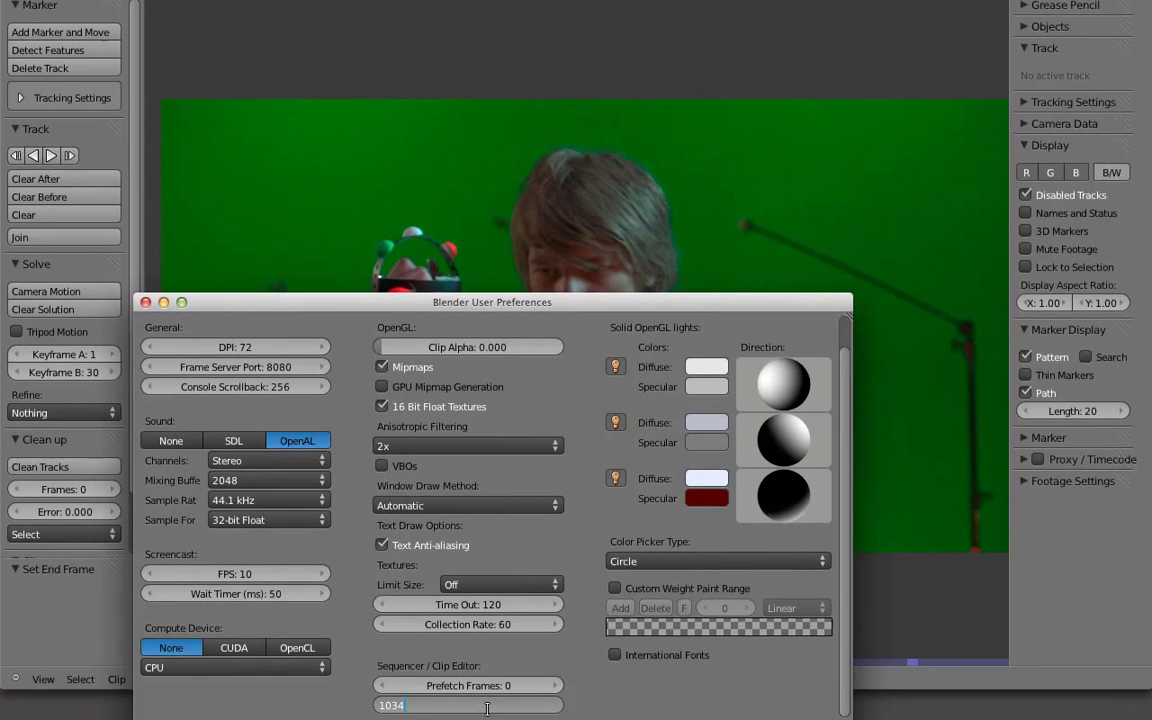
pyautogui.write('24*')
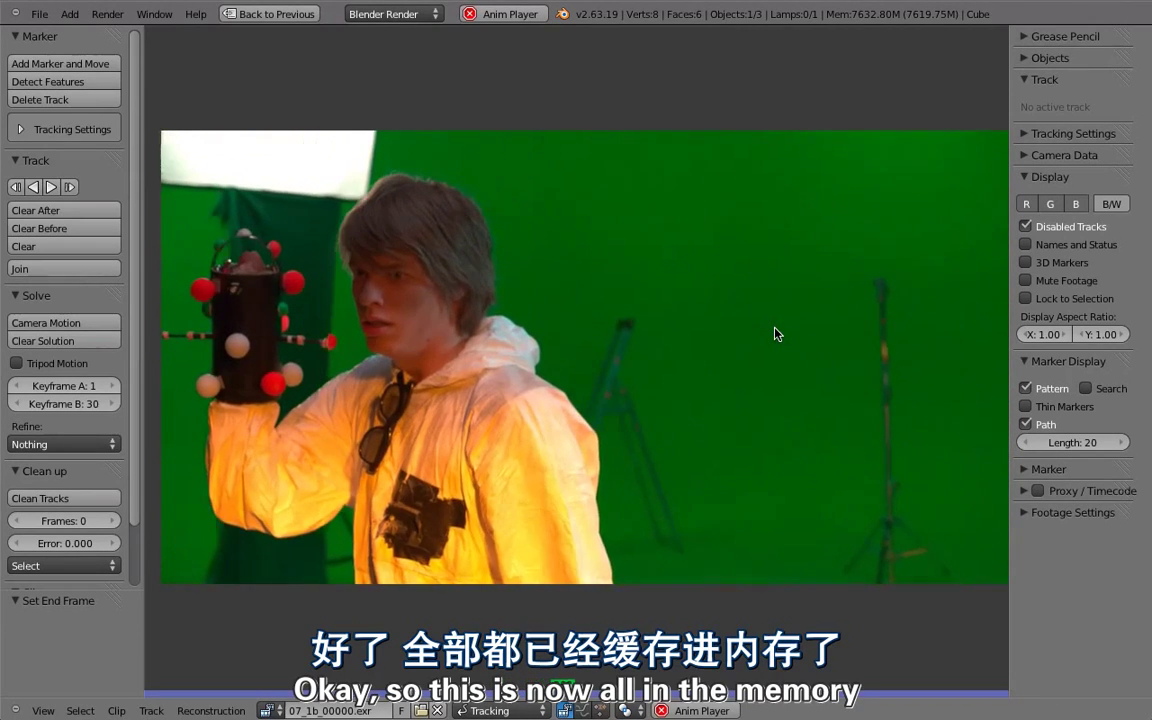
pyautogui.press('Escape')
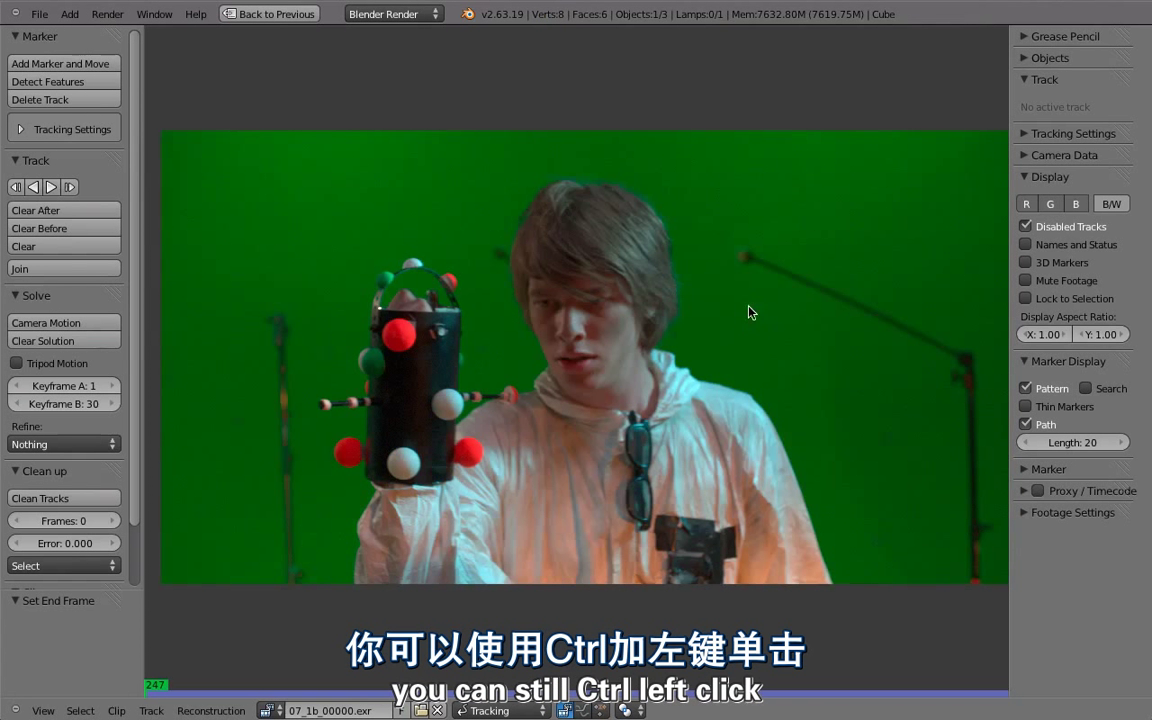
# Add a tracking marker on the ball at the tip of the stand's boom at frame 247 and bring it into close view.
pyautogui.keyDown('ctrl'); pyautogui.click(747, 259); pyautogui.keyUp('ctrl')
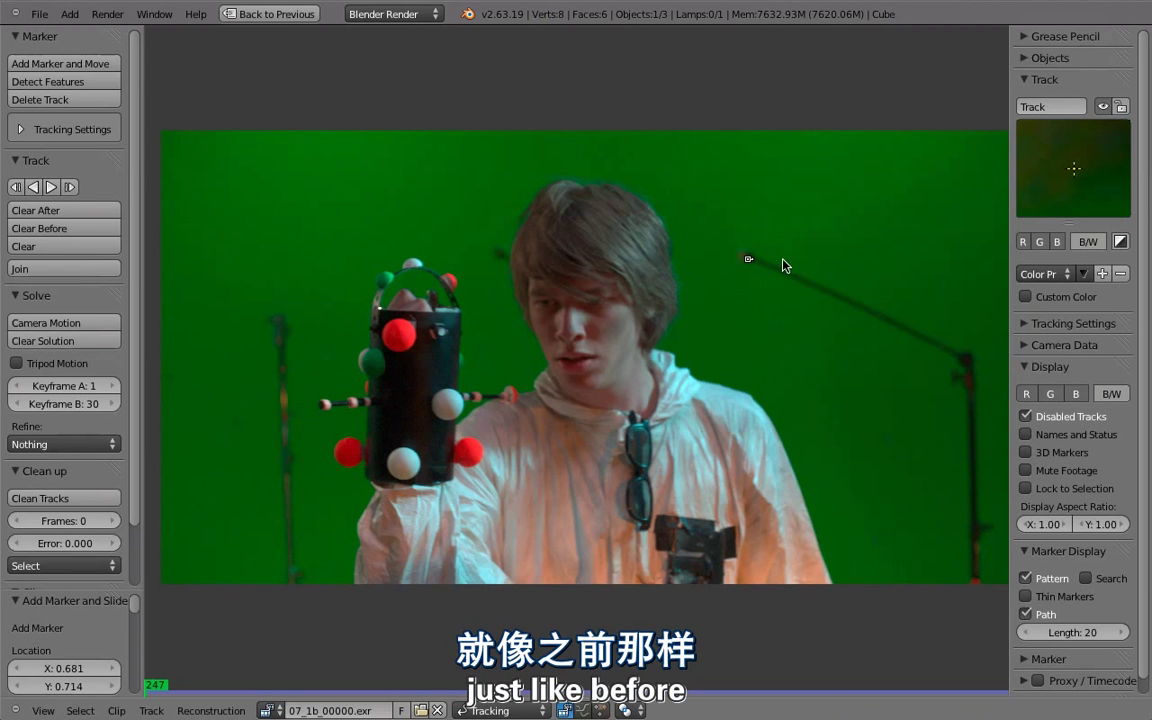
pyautogui.moveTo(792, 267); pyautogui.dragTo(687, 278, button='middle')
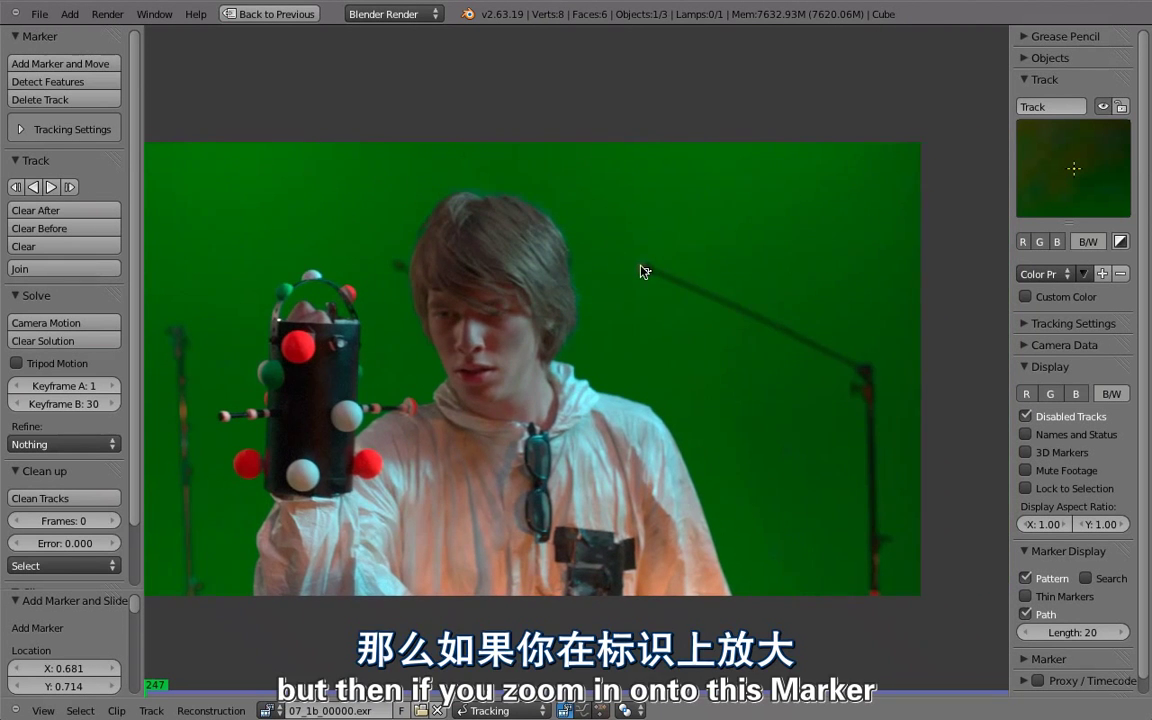
pyautogui.scroll(9, 641, 271)
pyautogui.moveTo(699, 226)
pyautogui.mouseDown(button='middle')
pyautogui.moveTo(468, 483)
pyautogui.moveTo(504, 468)
pyautogui.mouseUp(button='middle')
pyautogui.scroll(-6, 504, 468)
pyautogui.moveTo(576, 314); pyautogui.dragTo(520, 398, button='middle')
pyautogui.scroll(9, 520, 393)
pyautogui.moveTo(366, 487); pyautogui.dragTo(597, 392, button='middle')
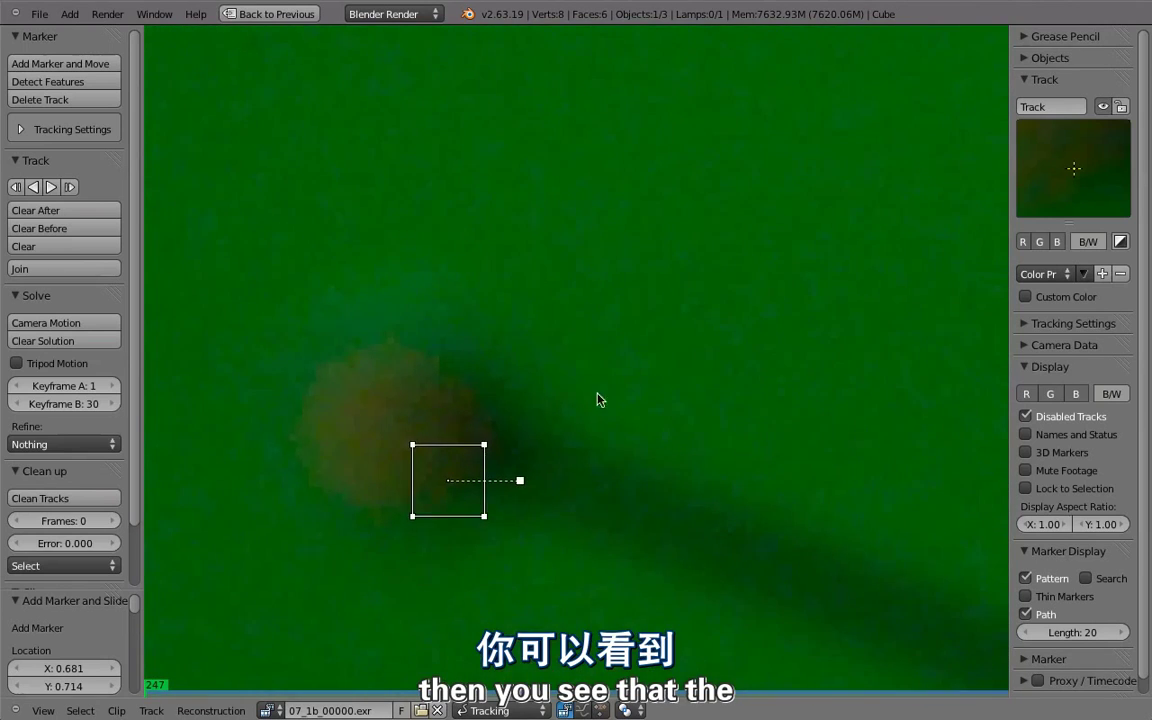
pyautogui.scroll(2, 597, 392)
pyautogui.moveTo(487, 491); pyautogui.dragTo(701, 285, button='middle')
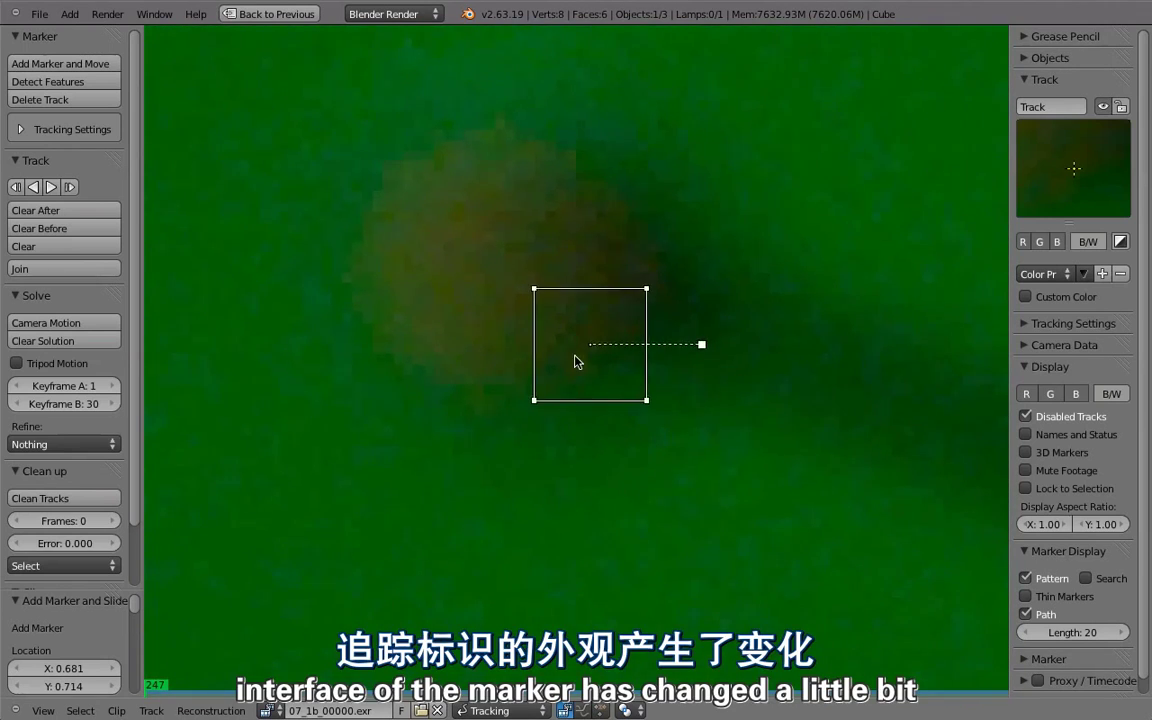
pyautogui.scroll(4, 575, 356)
pyautogui.scroll(-4, 609, 346)
pyautogui.moveTo(624, 348); pyautogui.dragTo(559, 373, button='middle')
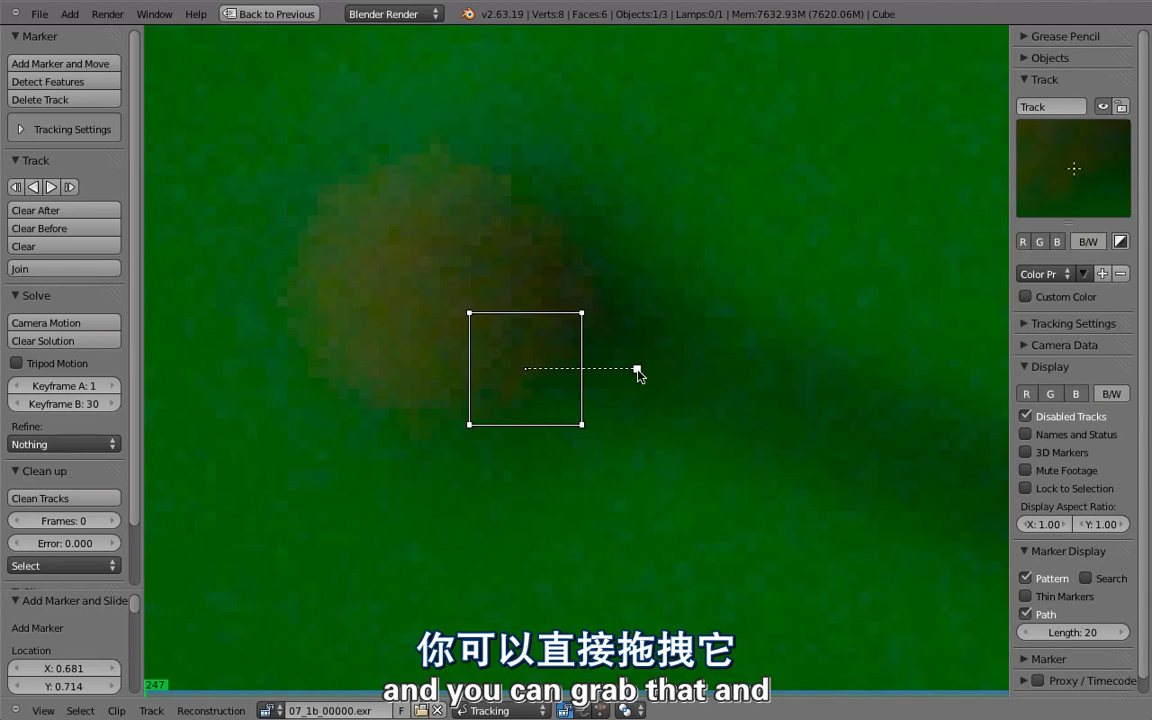
# Shrink the marker's pattern area, reshape it by one corner, and turn on the search area display.
pyautogui.moveTo(637, 369)
pyautogui.mouseDown()
pyautogui.moveTo(638, 397)
pyautogui.moveTo(656, 360)
pyautogui.moveTo(611, 371)
pyautogui.mouseUp()
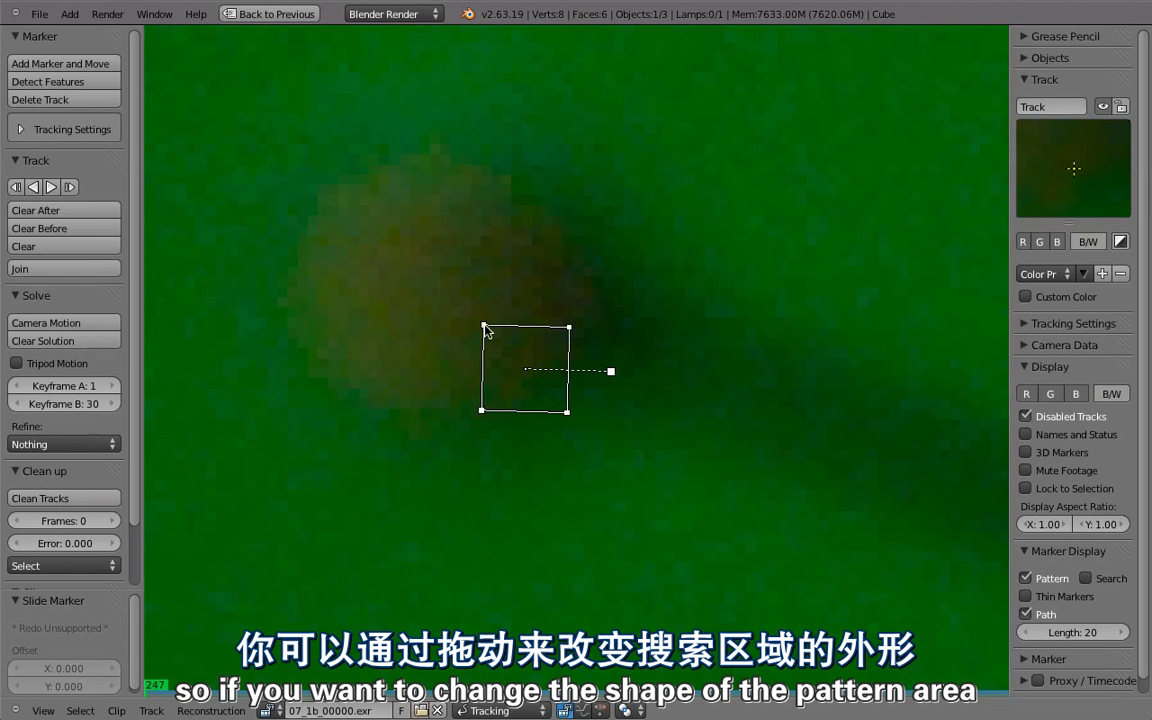
pyautogui.moveTo(484, 327)
pyautogui.mouseDown()
pyautogui.moveTo(472, 303)
pyautogui.moveTo(475, 319)
pyautogui.mouseUp()
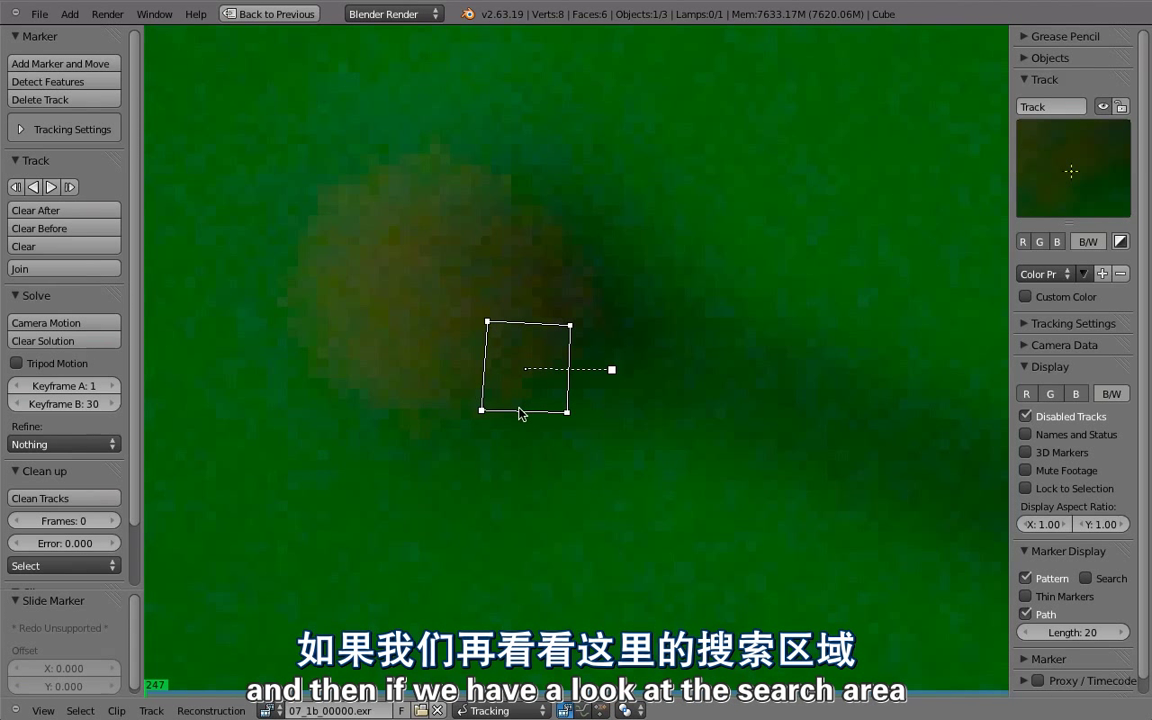
pyautogui.click(1090, 580)
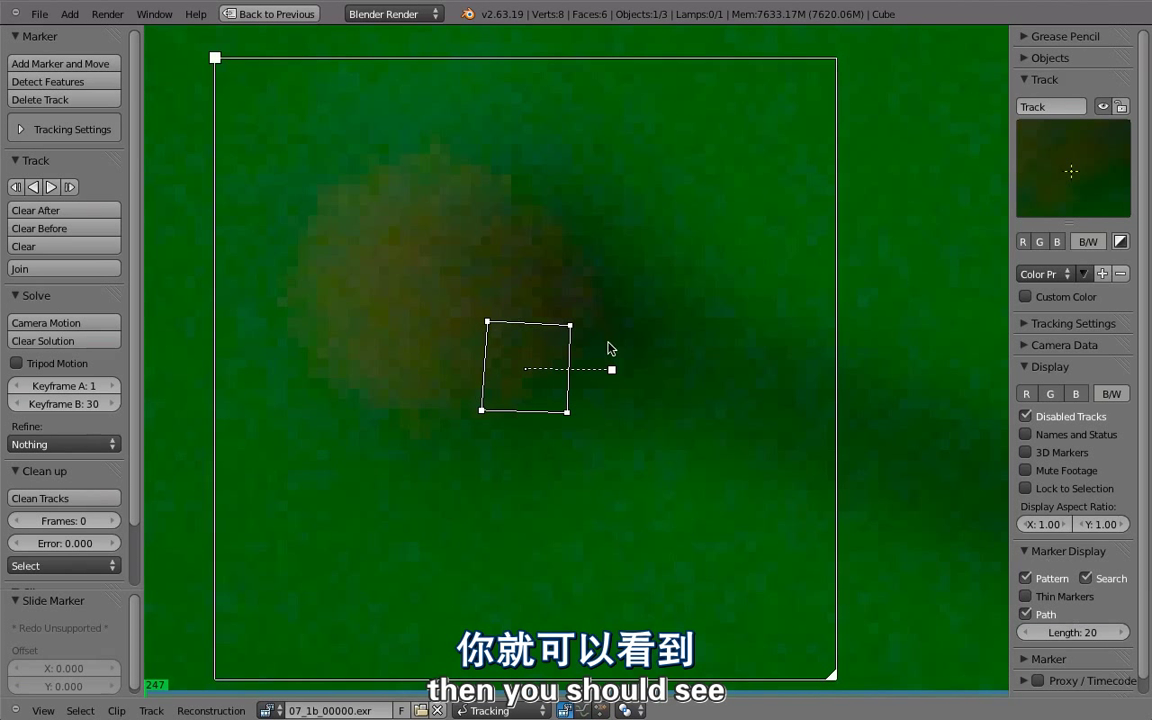
pyautogui.scroll(-7, 645, 470)
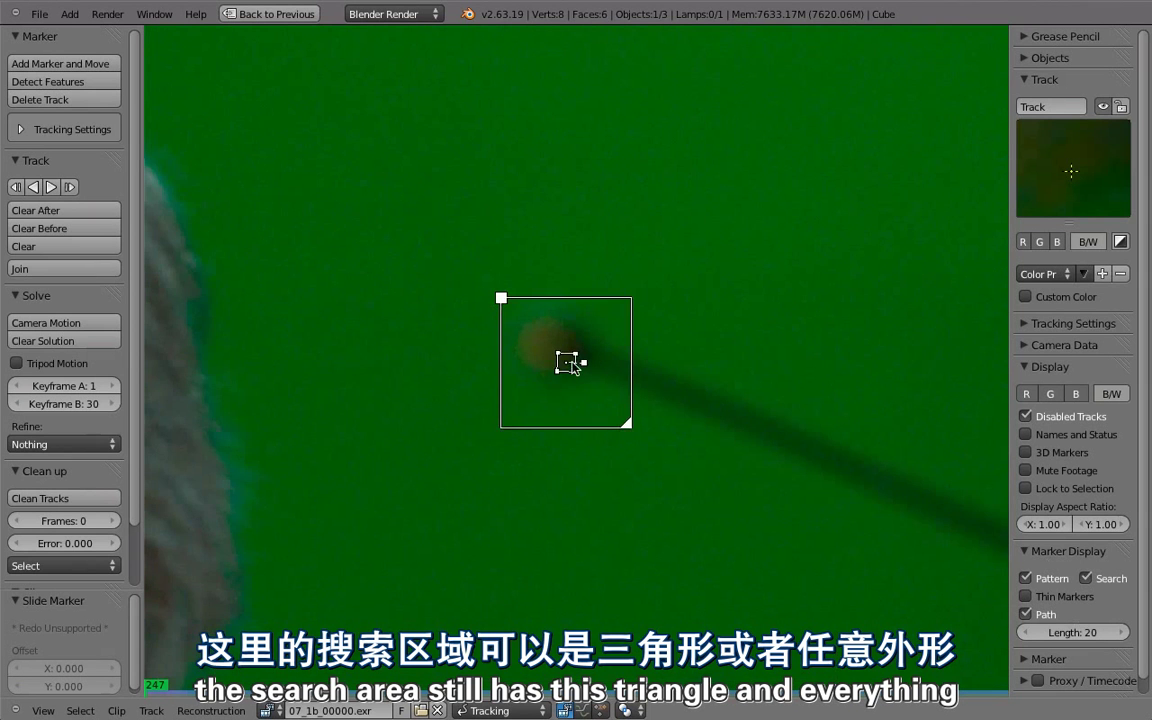
pyautogui.scroll(3, 587, 365)
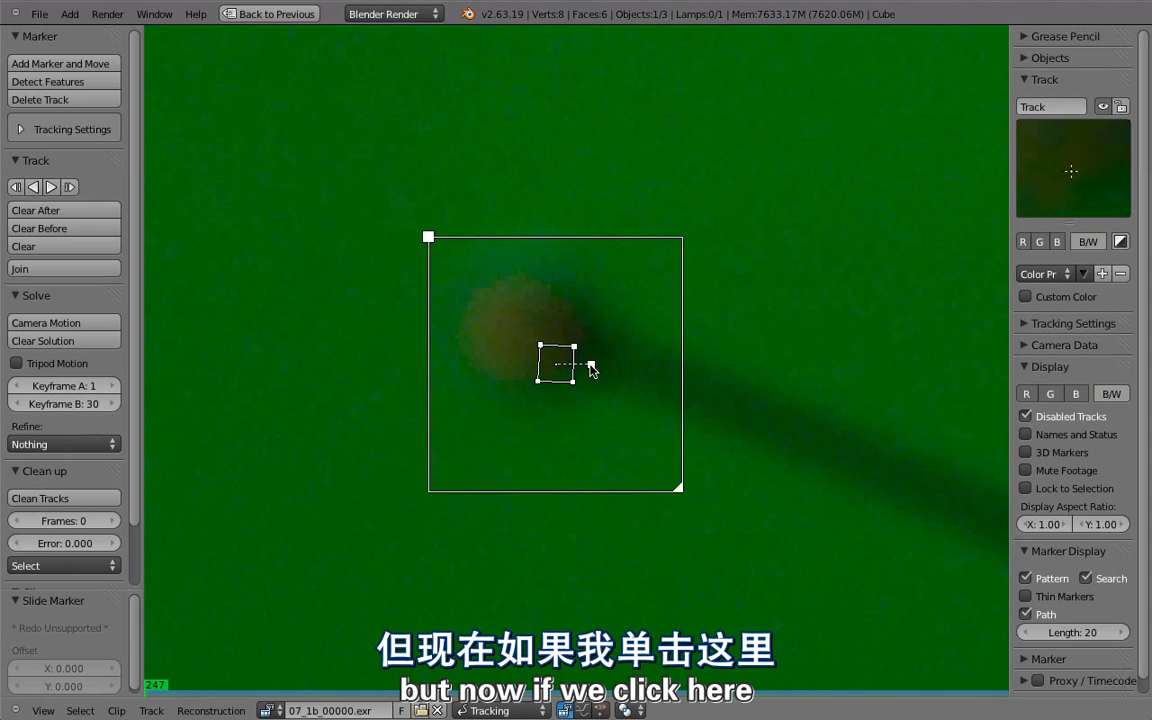
# Enlarge the marker's pattern area around the ball and the start of the stick, with a larger search area around it.
pyautogui.moveTo(597, 413); pyautogui.dragTo(604, 449)
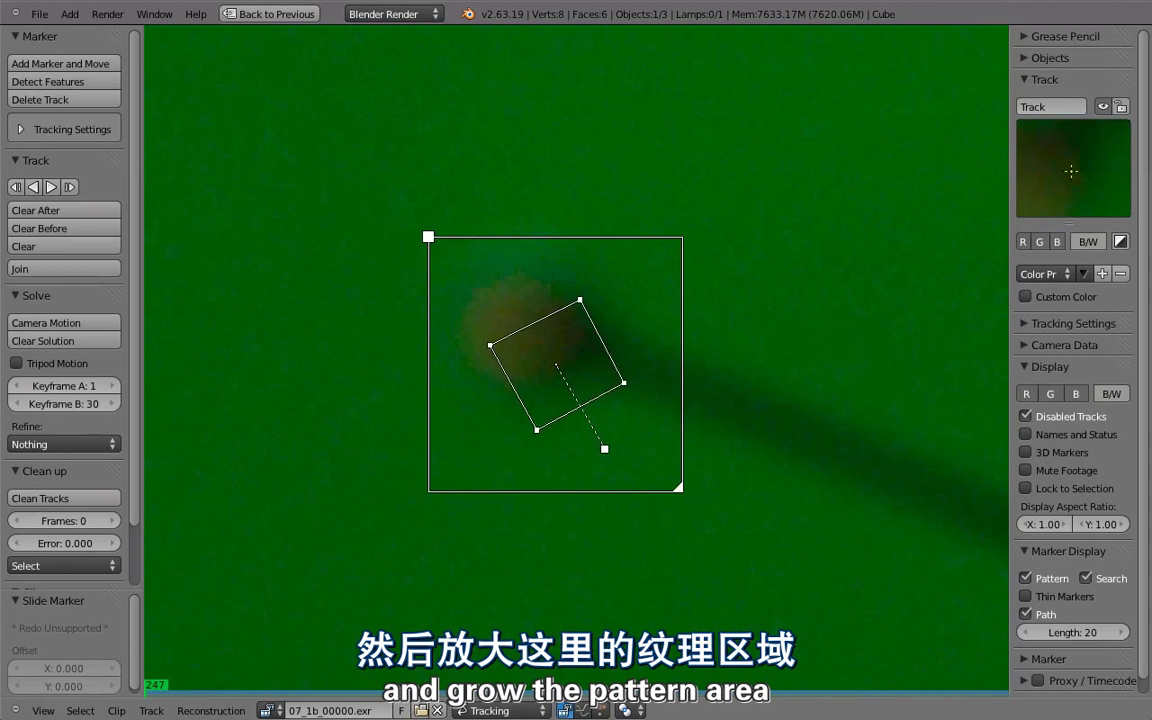
pyautogui.moveTo(675, 383); pyautogui.dragTo(817, 347)
pyautogui.scroll(-4, 784, 365)
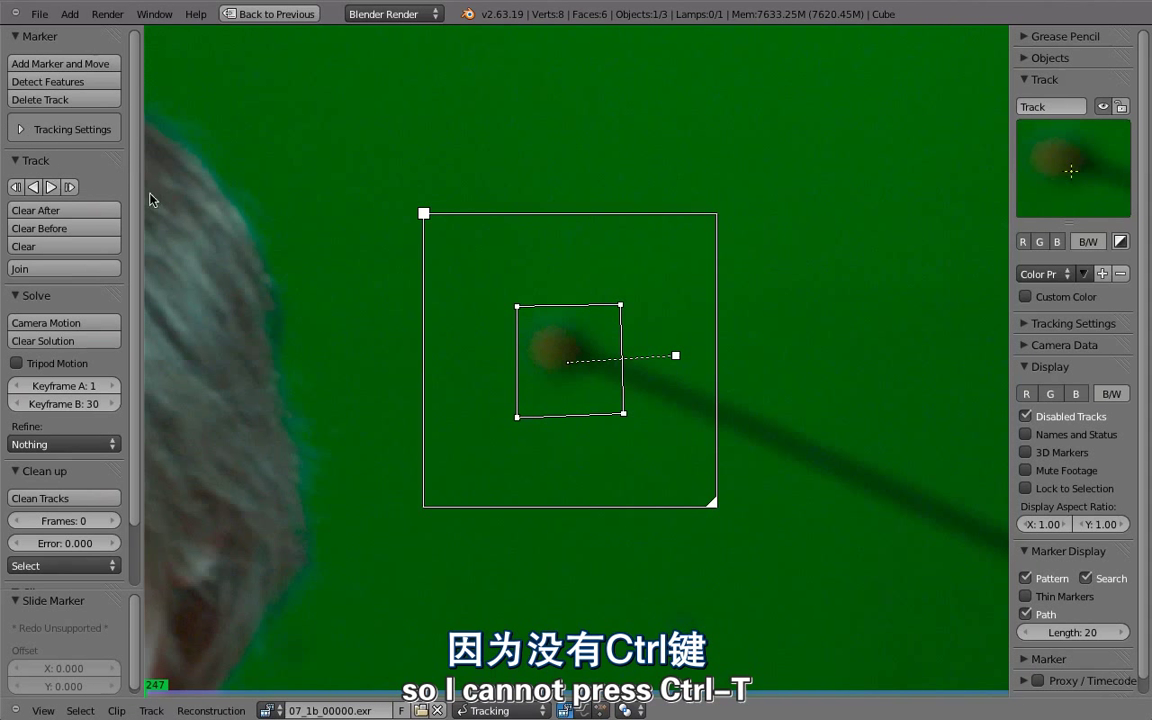
# Track the marker forward through the clip and step back through the frames to the tracked section.
pyautogui.click(60, 129)
pyautogui.click(60, 129)
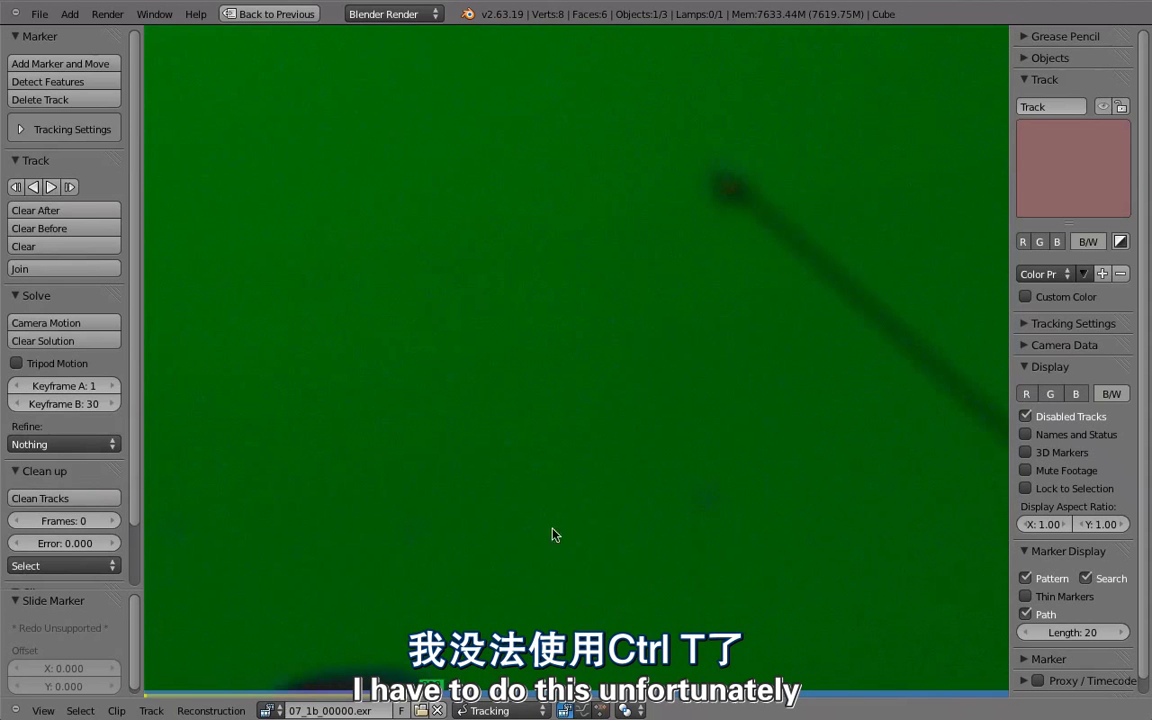
pyautogui.press('Left')
pyautogui.press('Left')
pyautogui.press('Left')
pyautogui.press('Left')
pyautogui.press('Left')
pyautogui.press('Left')
pyautogui.press('Left')
pyautogui.press('Left')
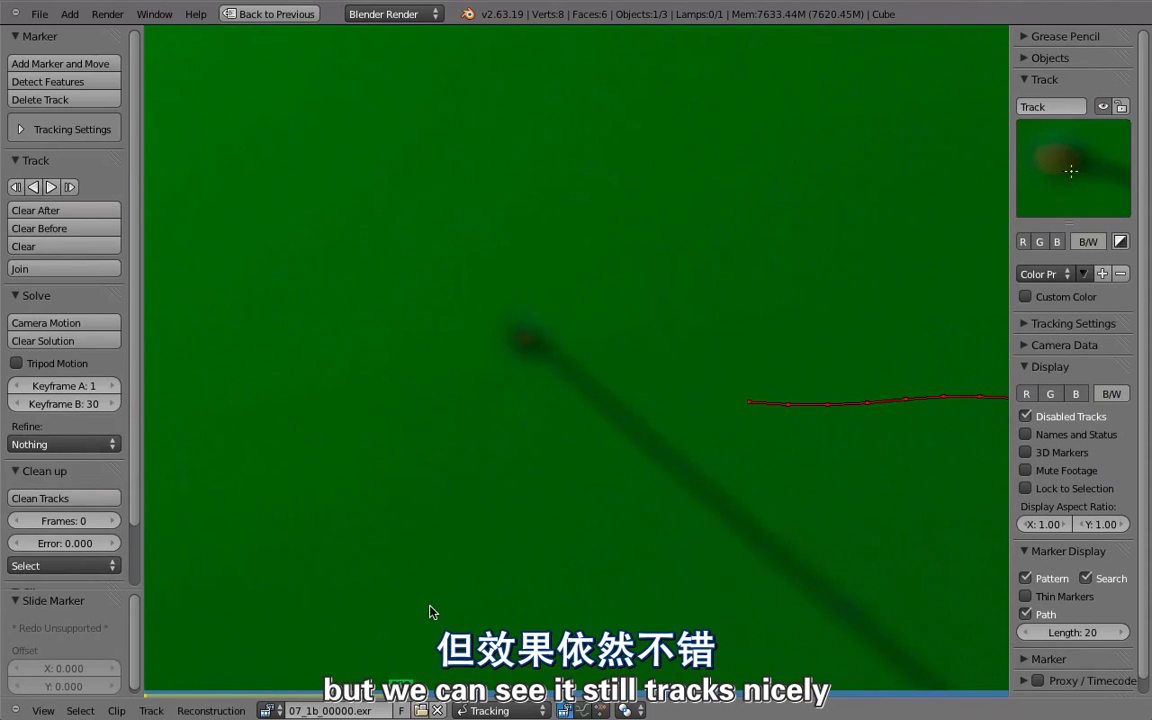
pyautogui.press('Left')
pyautogui.press('Left')
pyautogui.press('Left')
pyautogui.press('Left')
pyautogui.press('Left')
pyautogui.press('Left')
pyautogui.press('Left')
pyautogui.press('Left')
pyautogui.press('Left')
pyautogui.press('Left')
pyautogui.press('Left')
pyautogui.press('Left')
pyautogui.press('Left')
pyautogui.press('Left')
pyautogui.press('Left')
pyautogui.press('Left')
pyautogui.press('Left')
pyautogui.press('Left')
pyautogui.press('Left')
pyautogui.press('Left')
# Lock the view to the selected marker and step back through its tracked frames.
pyautogui.press('l')
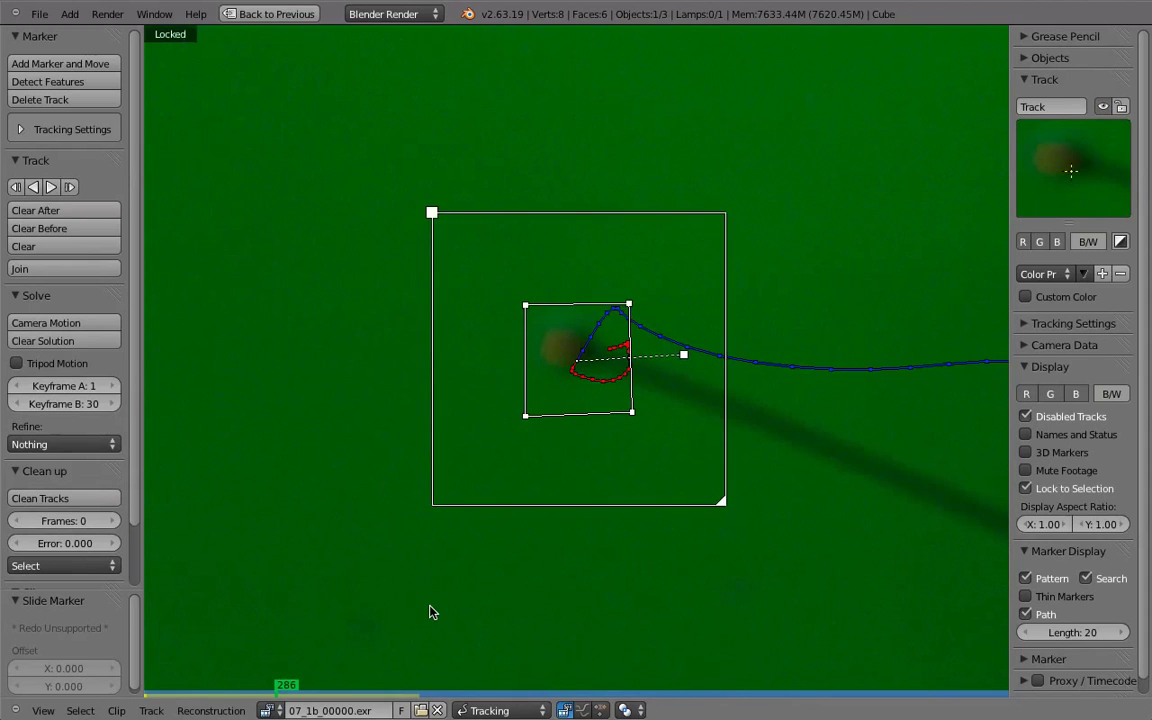
pyautogui.press('Left')
pyautogui.press('Left')
pyautogui.press('Left')
pyautogui.press('Left')
pyautogui.press('Left')
pyautogui.press('Left')
pyautogui.press('Left')
pyautogui.press('Left')
pyautogui.press('Left')
pyautogui.press('Left')
pyautogui.press('Left')
pyautogui.press('Left')
pyautogui.press('Left')
pyautogui.press('Left')
pyautogui.press('Left')
pyautogui.press('Left')
pyautogui.press('Left')
pyautogui.press('Left')
pyautogui.press('Left')
pyautogui.press('Left')
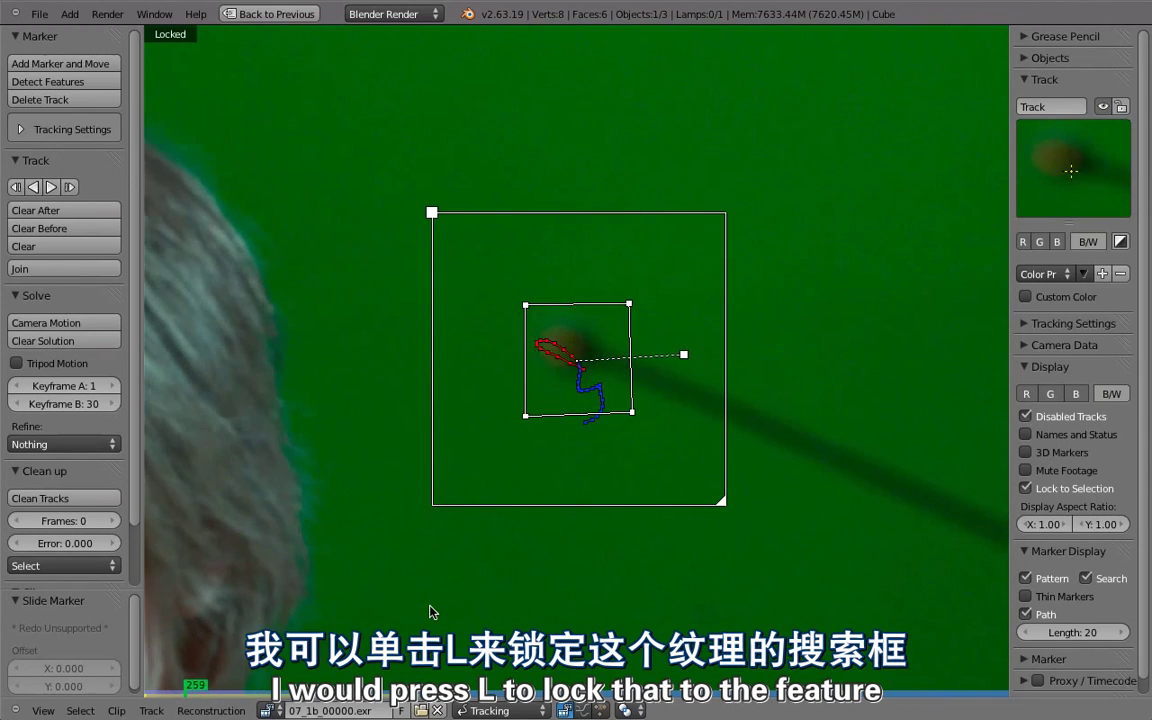
# Play the clip with the view locked to check the track, and return to start frame 247.
pyautogui.hotkey('alt', 'a')
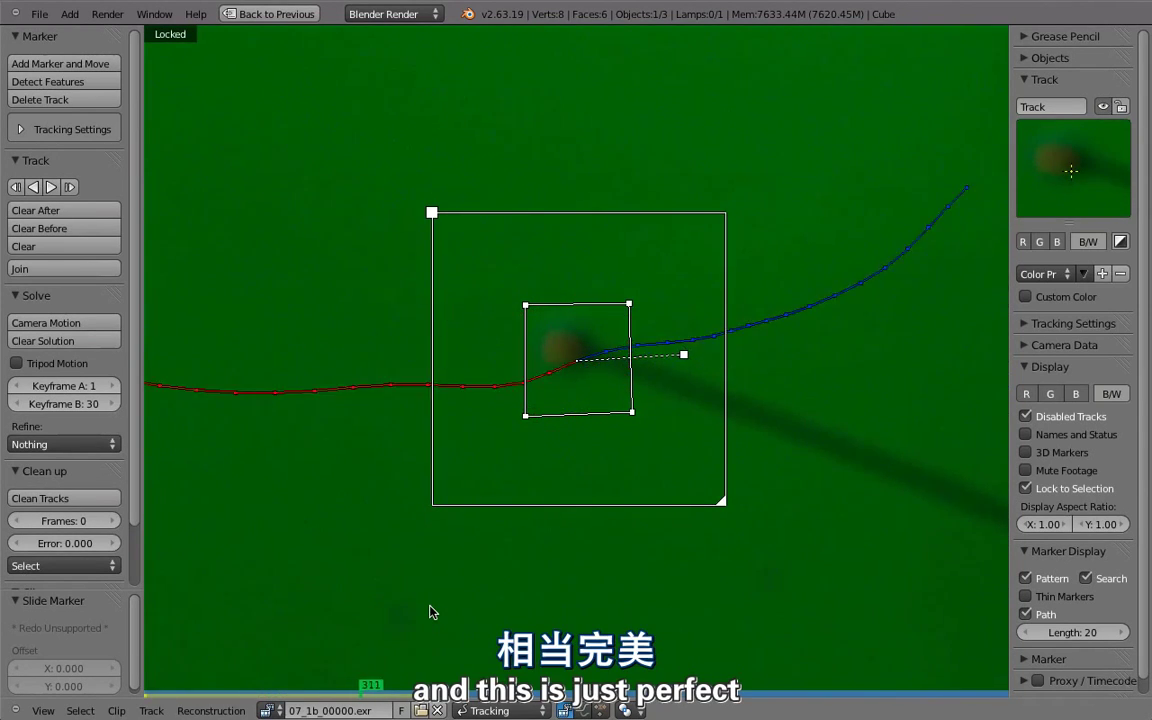
pyautogui.hotkey('alt', 'a')
pyautogui.press('Left')
pyautogui.press('Left')
pyautogui.hotkey('shift', 'Left')
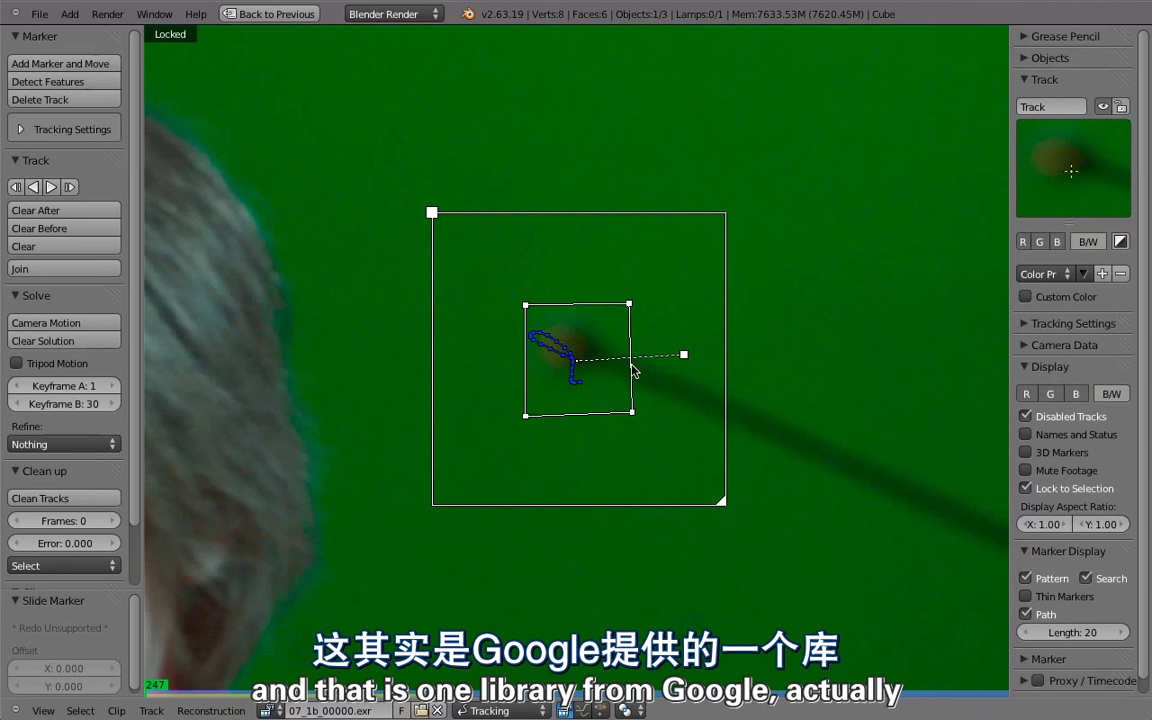
# Scrub through the whole clip to inspect the footage, and frame the marker again at frame 247.
pyautogui.scroll(-8, 632, 370)
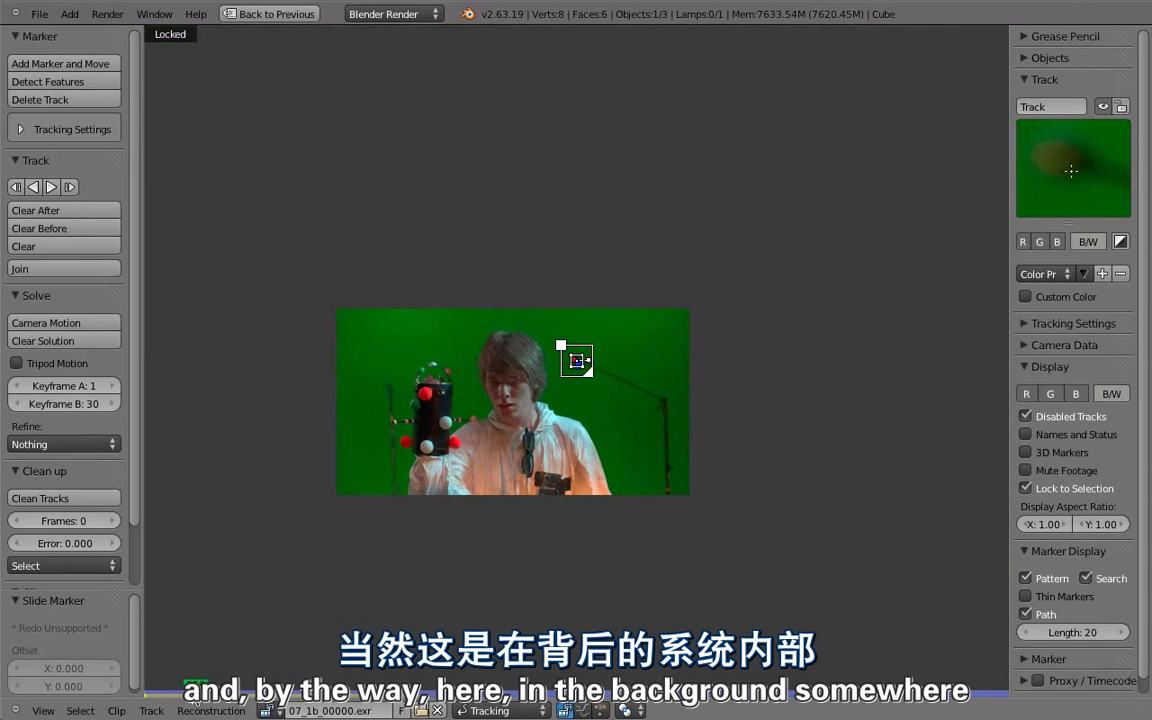
pyautogui.moveTo(194, 696); pyautogui.dragTo(971, 663)
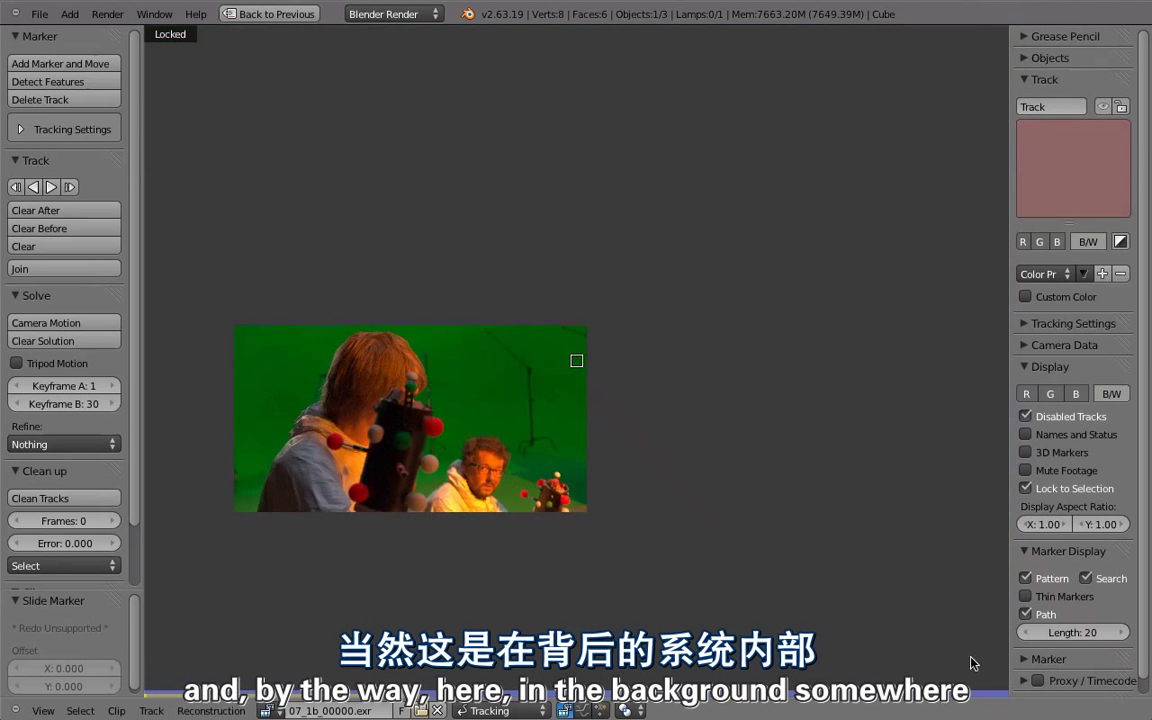
pyautogui.scroll(8, 481, 465)
pyautogui.scroll(-3, 501, 543)
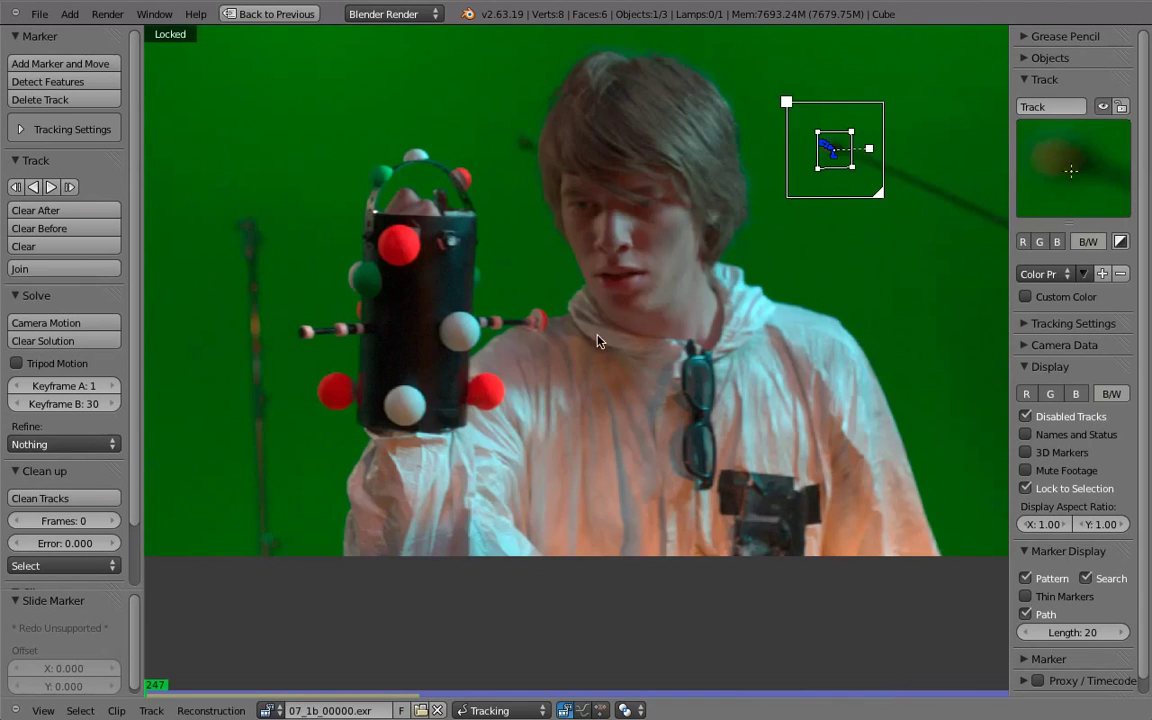
pyautogui.scroll(-1, 598, 335)
pyautogui.moveTo(598, 335); pyautogui.dragTo(493, 414, button='middle')
pyautogui.scroll(3, 636, 323)
pyautogui.moveTo(700, 305); pyautogui.dragTo(613, 400, button='middle')
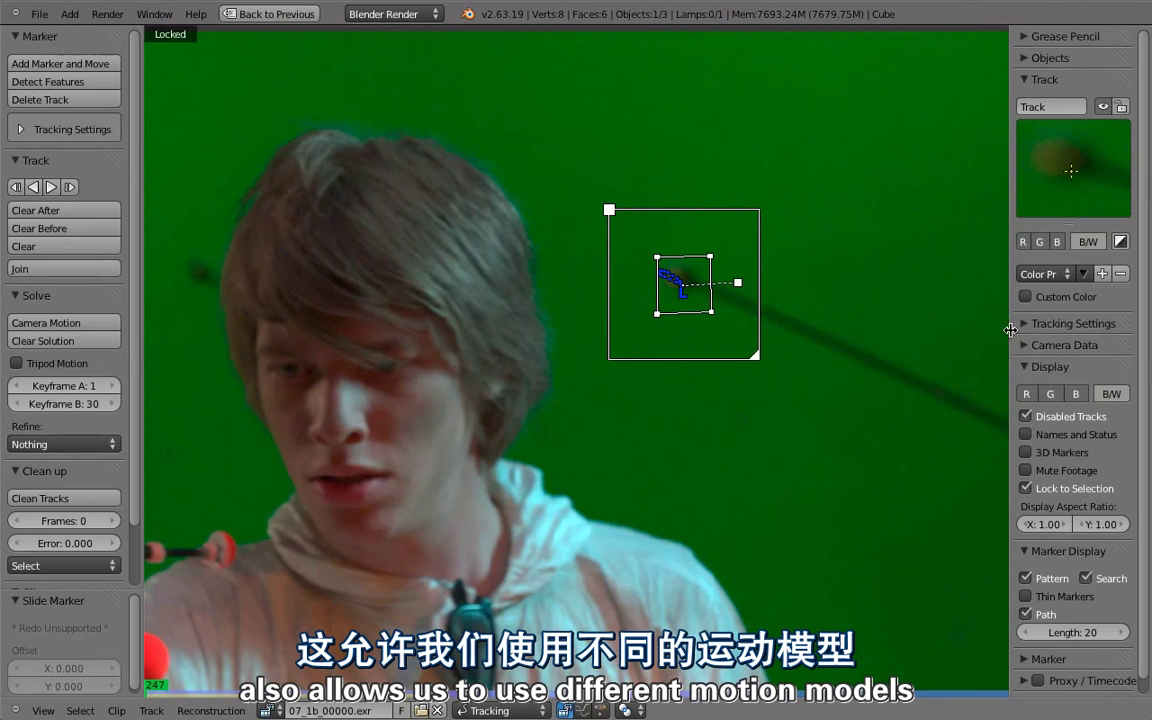
# Widen the track properties, expand the Tracking Settings, and set the marker's motion model to LocRot.
pyautogui.moveTo(1009, 330); pyautogui.dragTo(833, 350)
pyautogui.click(844, 325)
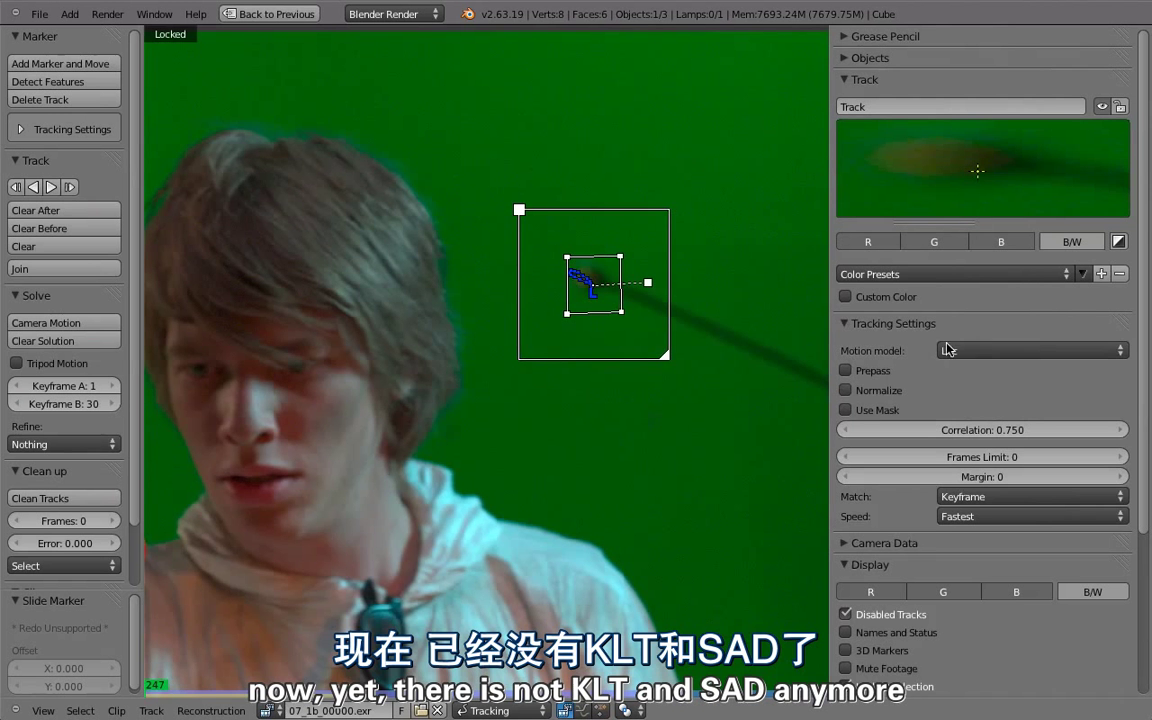
pyautogui.click(976, 352)
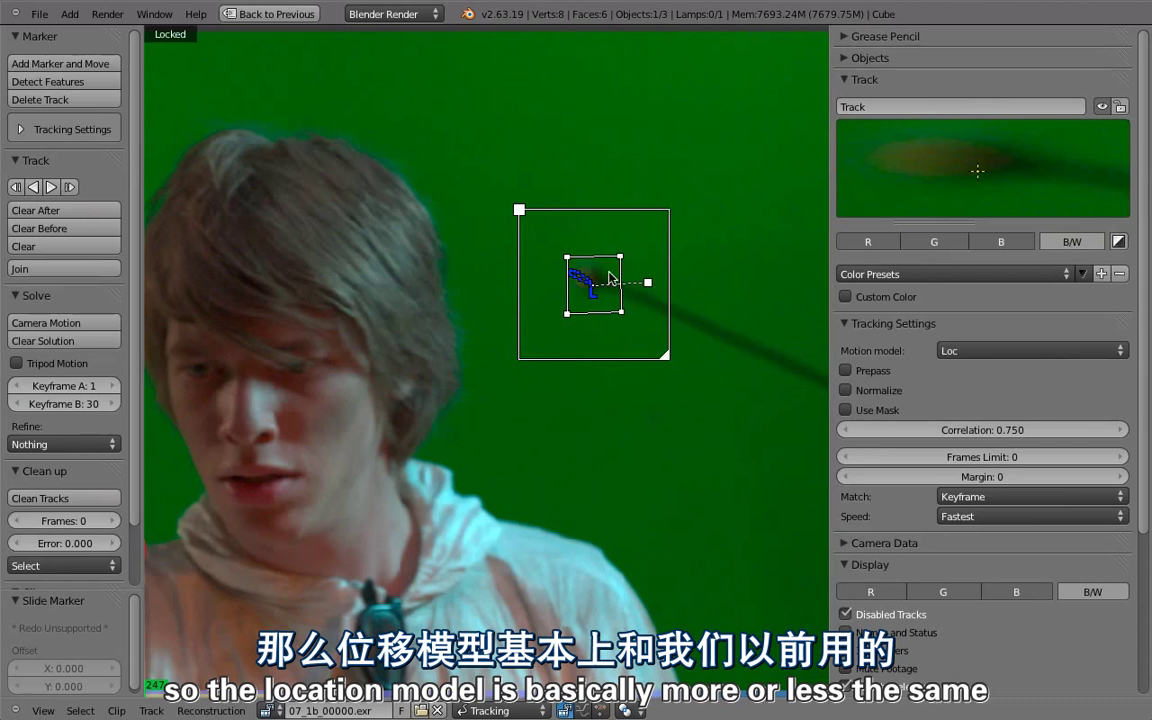
pyautogui.scroll(-3, 588, 277)
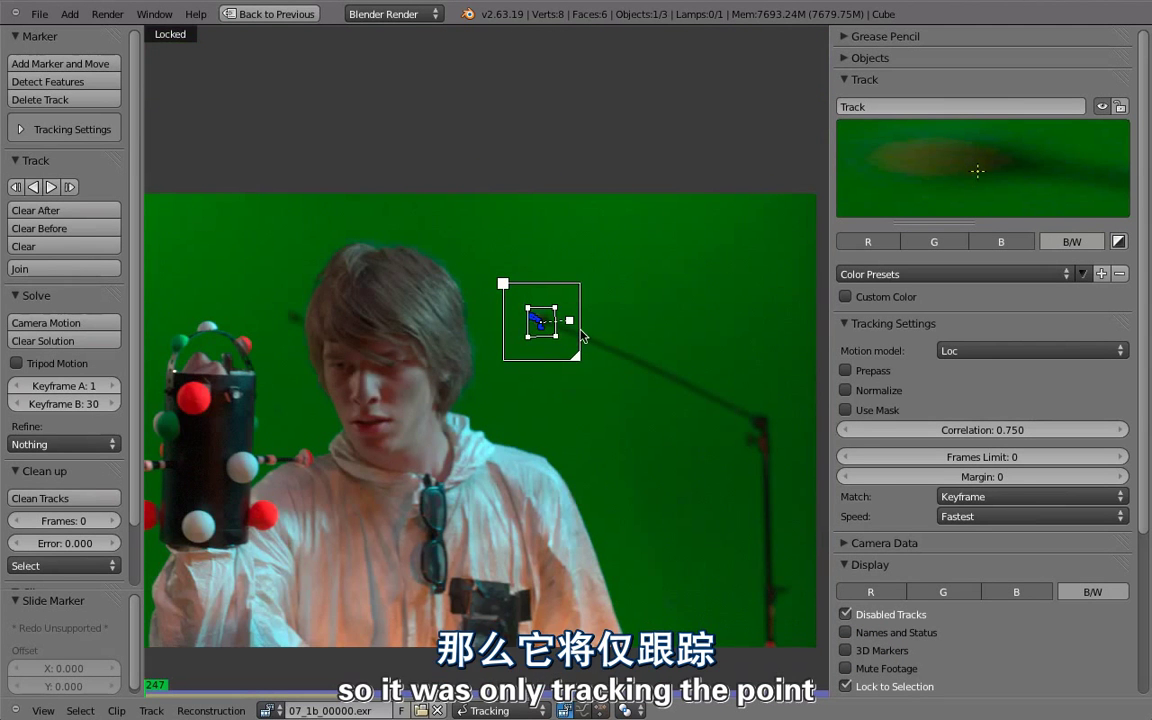
pyautogui.scroll(3, 632, 218)
pyautogui.moveTo(605, 322); pyautogui.dragTo(478, 336, button='middle')
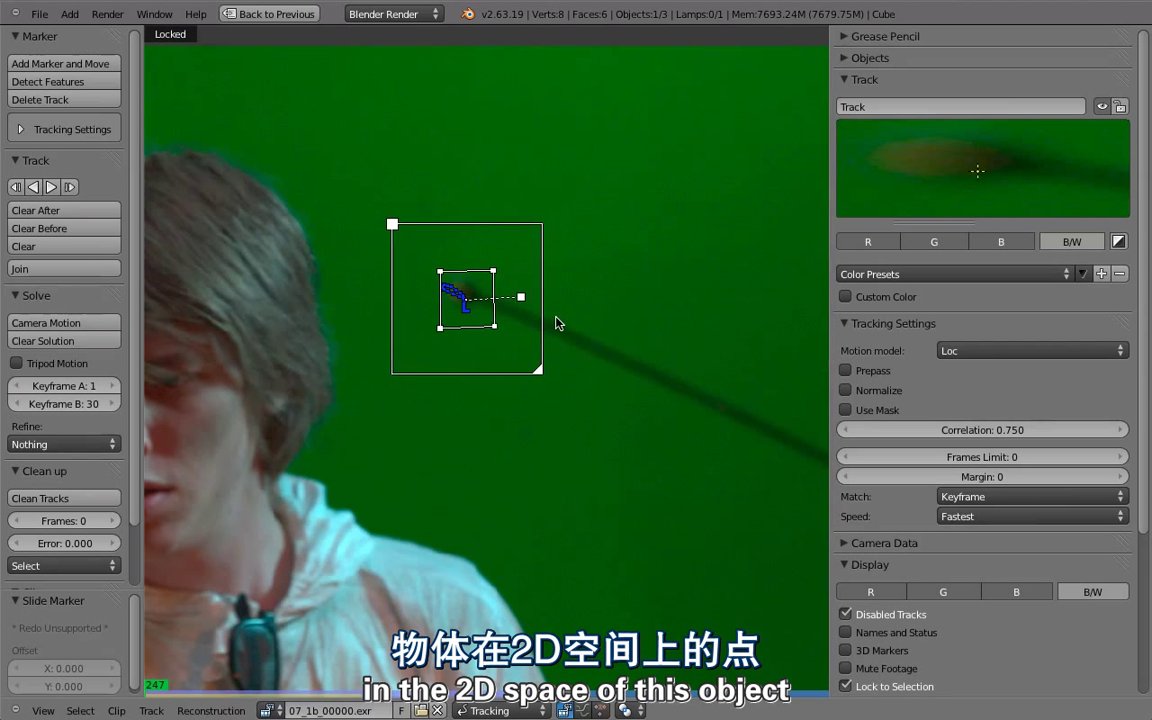
pyautogui.click(1030, 350)
pyautogui.click(946, 253)
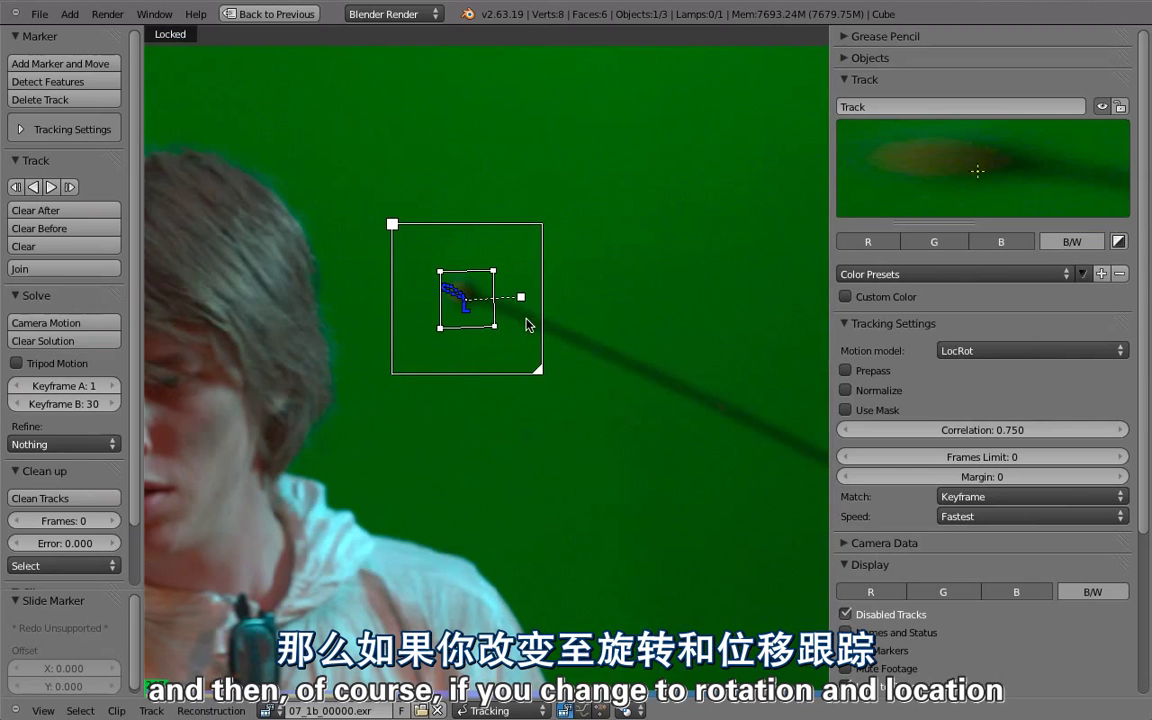
# Rotate the marker's pattern area so that it aligns with the direction of the stick.
pyautogui.scroll(4, 500, 300)
pyautogui.scroll(-3, 523, 285)
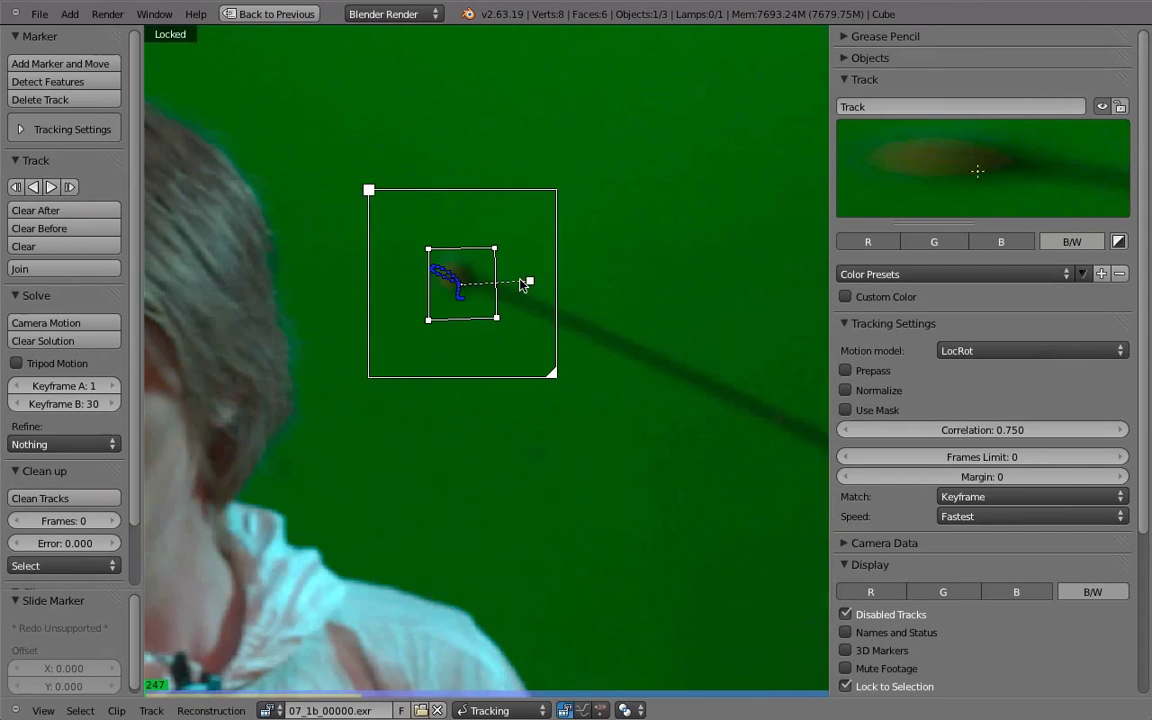
pyautogui.moveTo(516, 293); pyautogui.dragTo(506, 333, button='middle')
pyautogui.scroll(6, 533, 312)
pyautogui.scroll(-3, 533, 312)
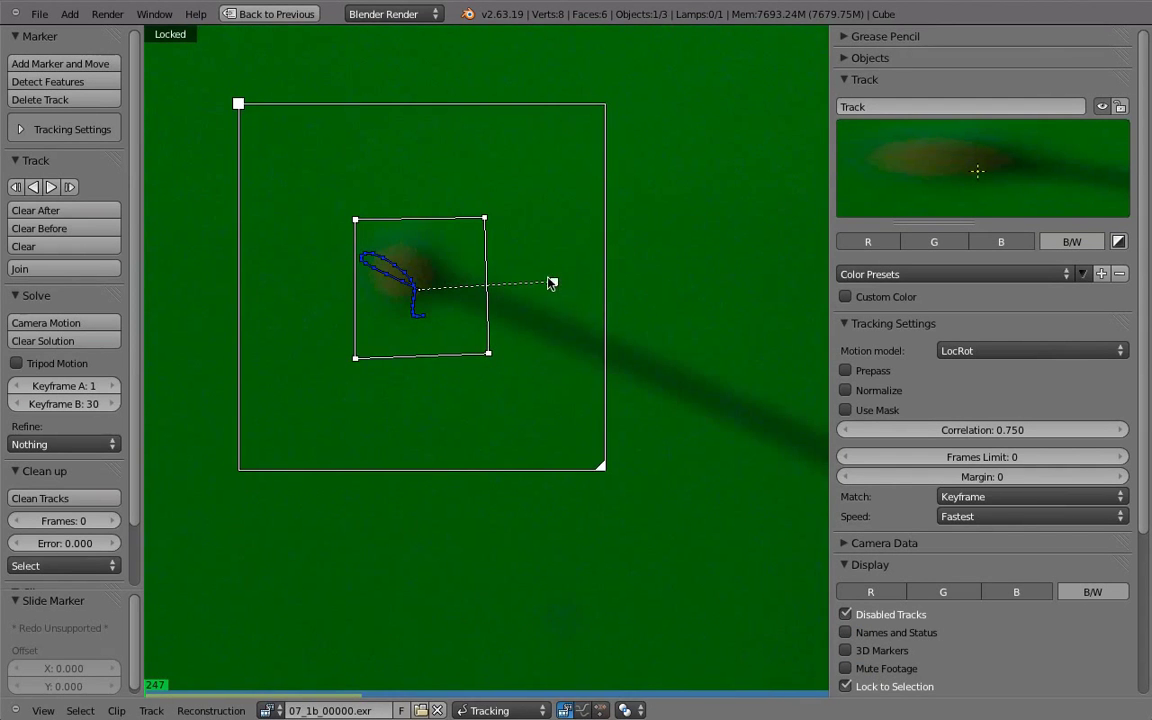
pyautogui.moveTo(555, 278); pyautogui.dragTo(557, 335)
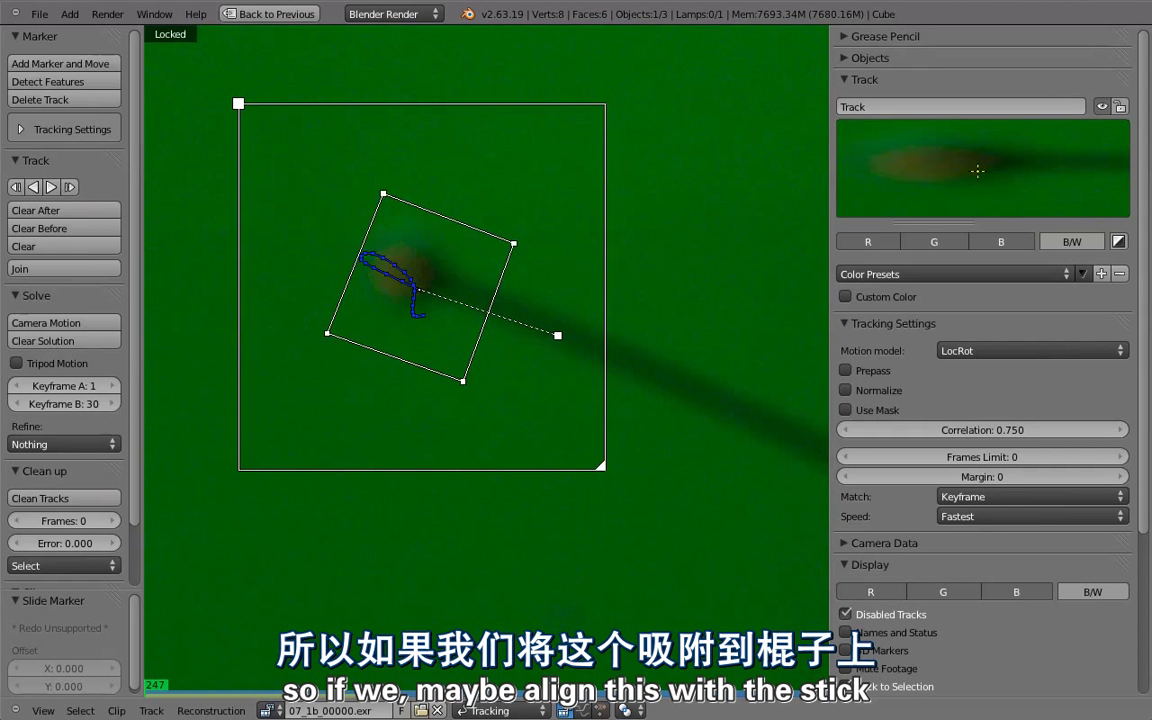
pyautogui.moveTo(442, 294); pyautogui.dragTo(475, 305, button='middle')
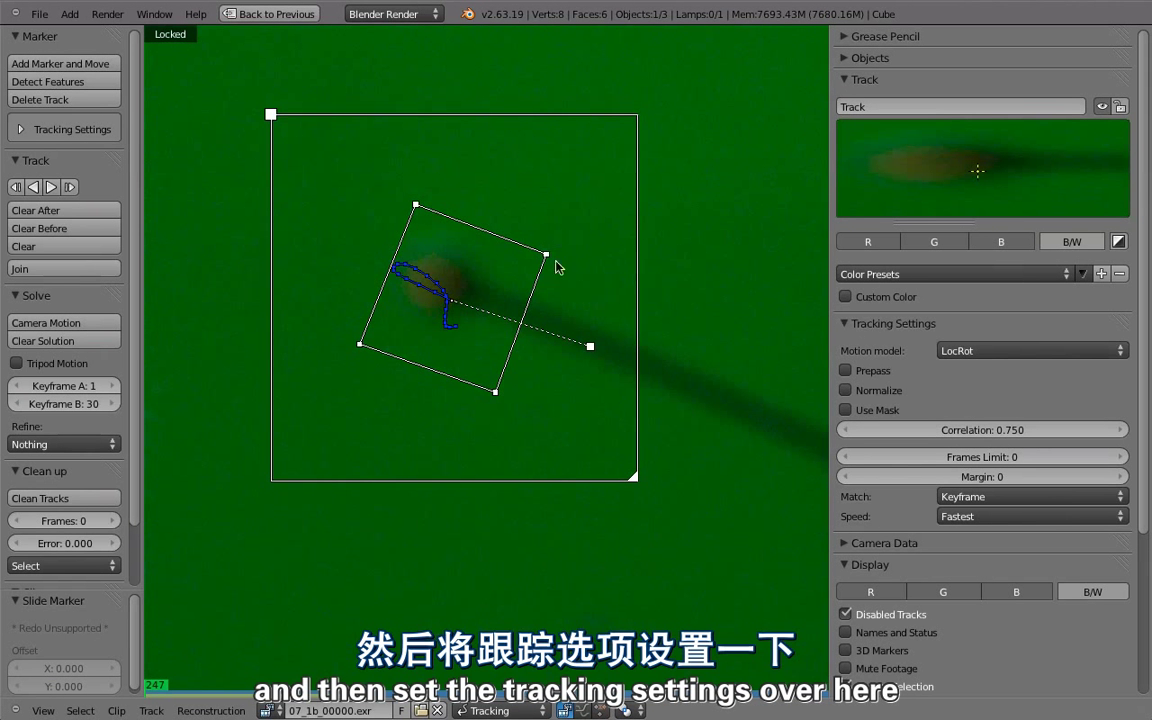
# Track the rotated marker forward from frame 247 using the LocRot motion model.
pyautogui.press('Right')
pyautogui.press('Right')
pyautogui.press('Right')
pyautogui.press('Right')
pyautogui.press('Right')
pyautogui.press('Right')
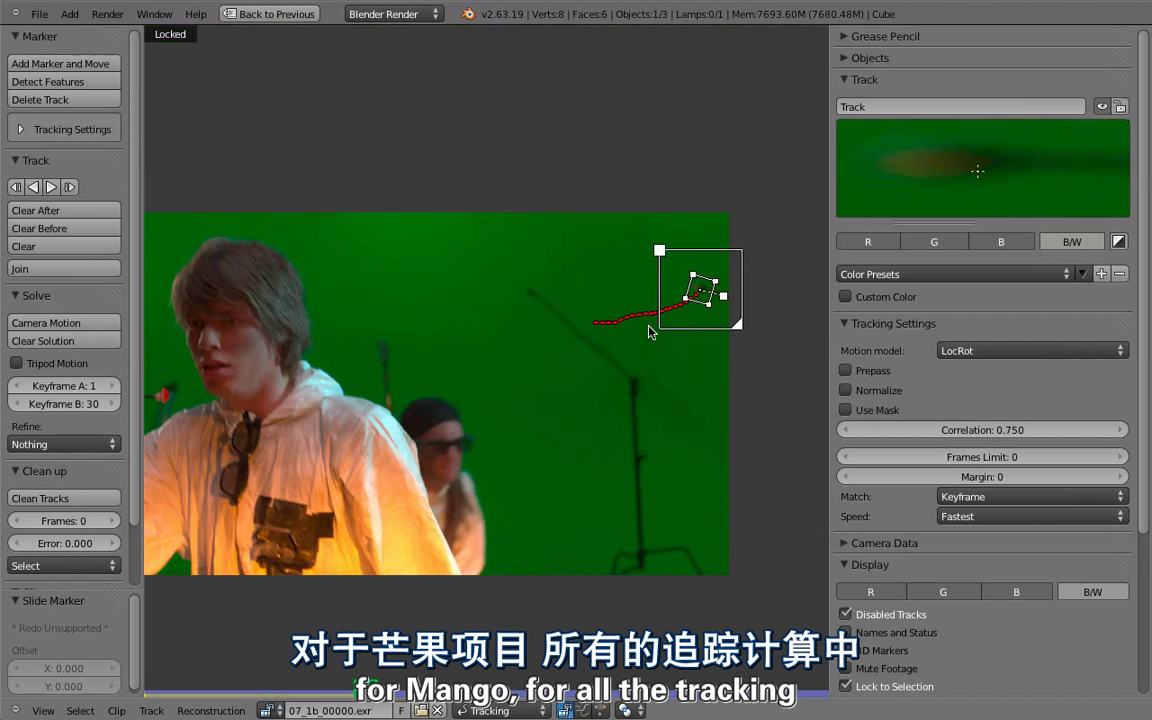
# Scrub through the clip from frame 247 to examine how the ping-pong balls on the hand device change in size.
pyautogui.hotkey('shift', 'Left')
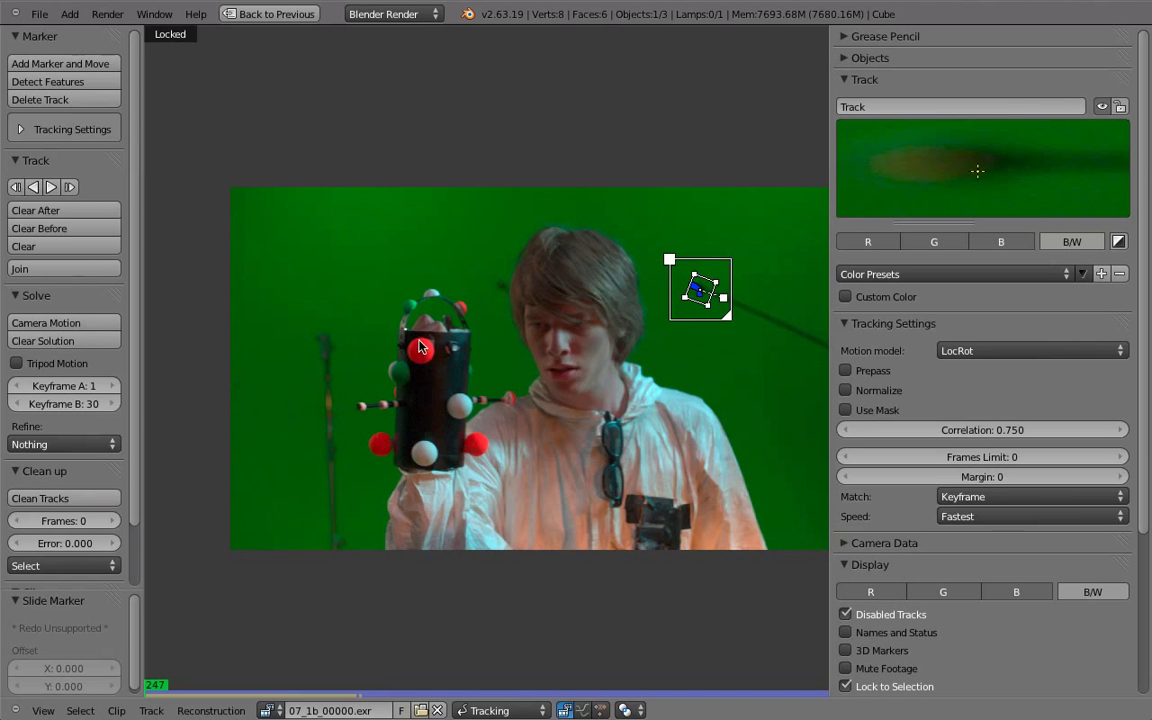
pyautogui.moveTo(139, 632); pyautogui.dragTo(174, 618)
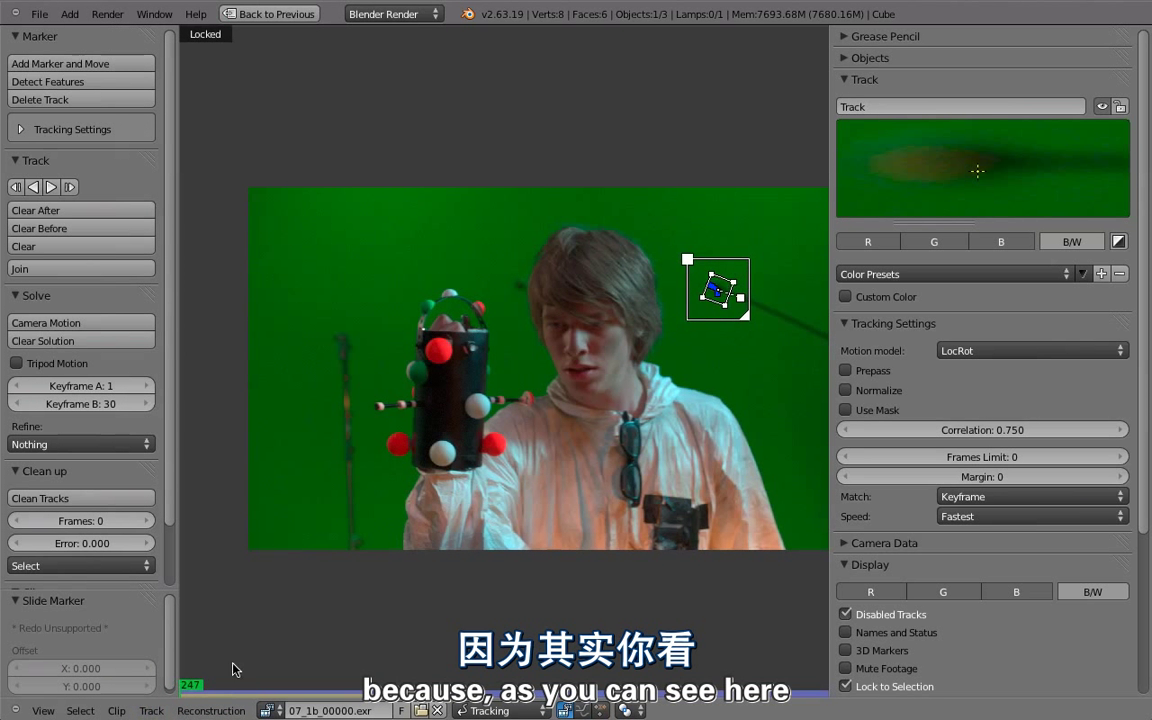
pyautogui.moveTo(200, 688); pyautogui.dragTo(495, 687)
pyautogui.scroll(-3, 442, 488)
pyautogui.scroll(6, 448, 485)
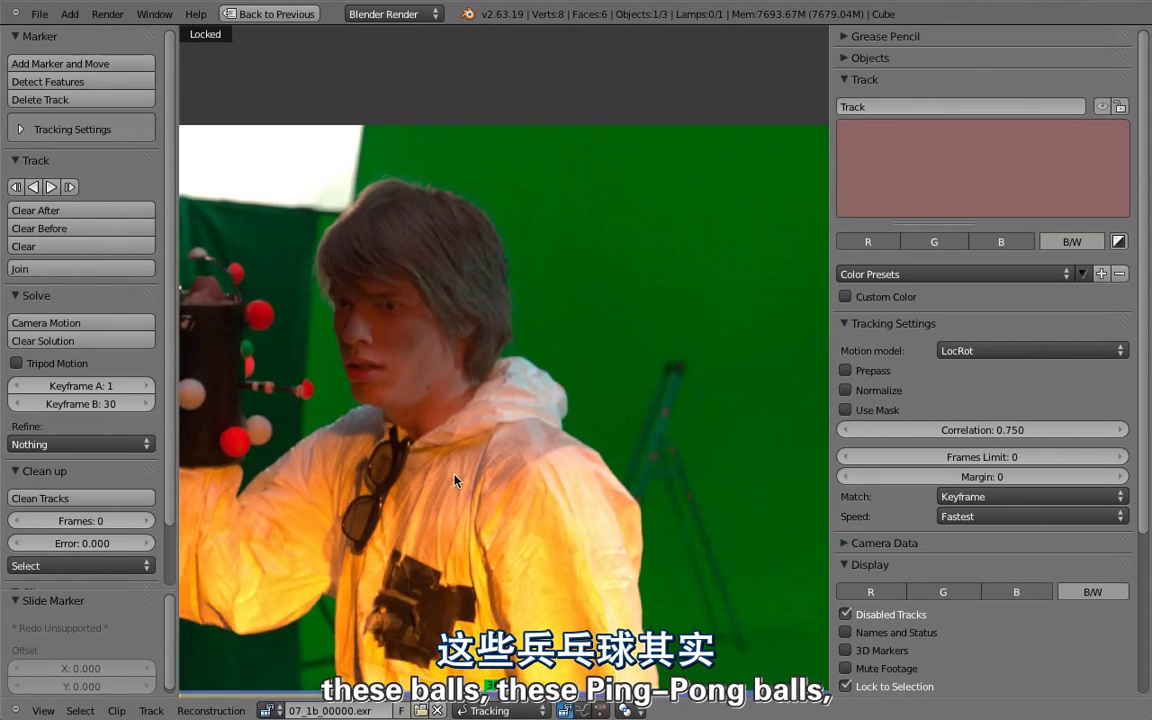
pyautogui.scroll(-1, 453, 530)
pyautogui.moveTo(487, 698); pyautogui.dragTo(690, 615)
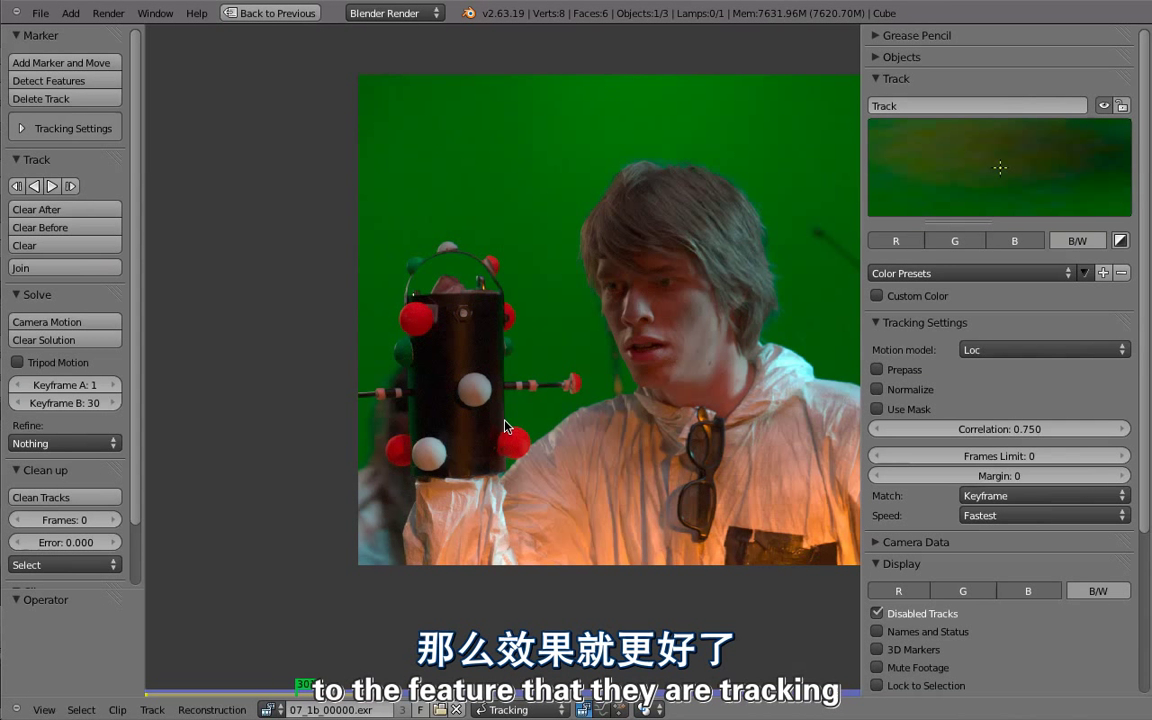
# Add a marker on the device's middle white ball at frame 301, scale it up about 2.9 times and centre it on the ball.
pyautogui.keyDown('ctrl'); pyautogui.click(476, 400); pyautogui.keyUp('ctrl')
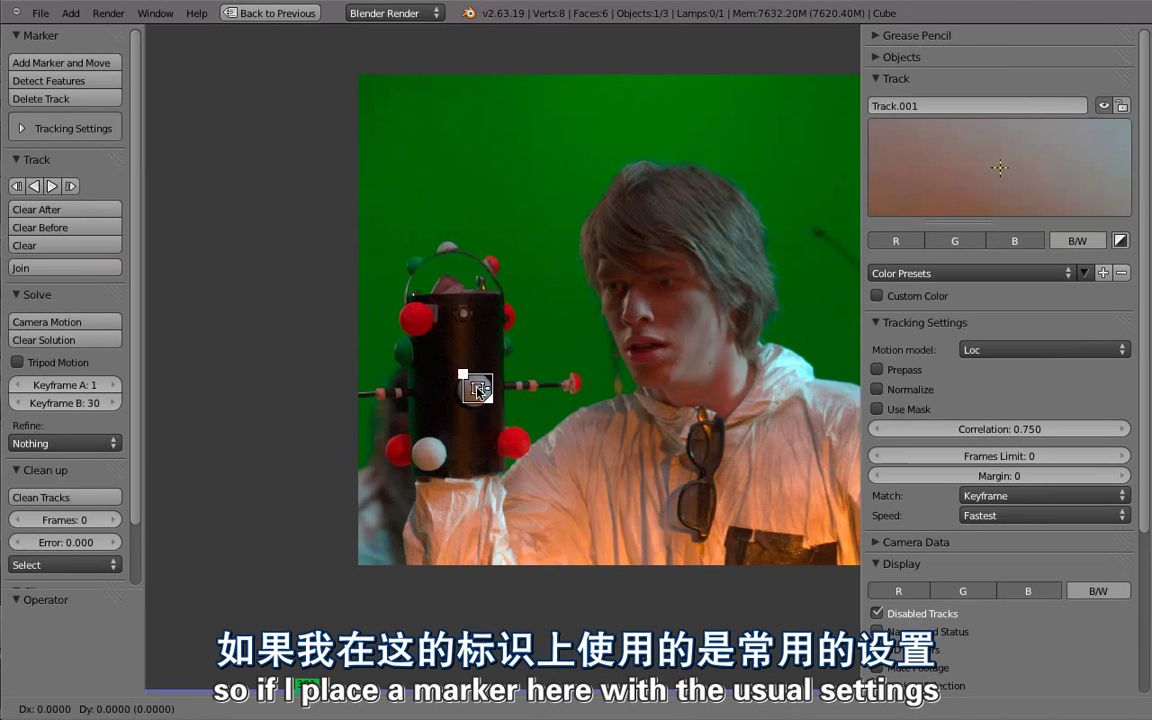
pyautogui.press('s')
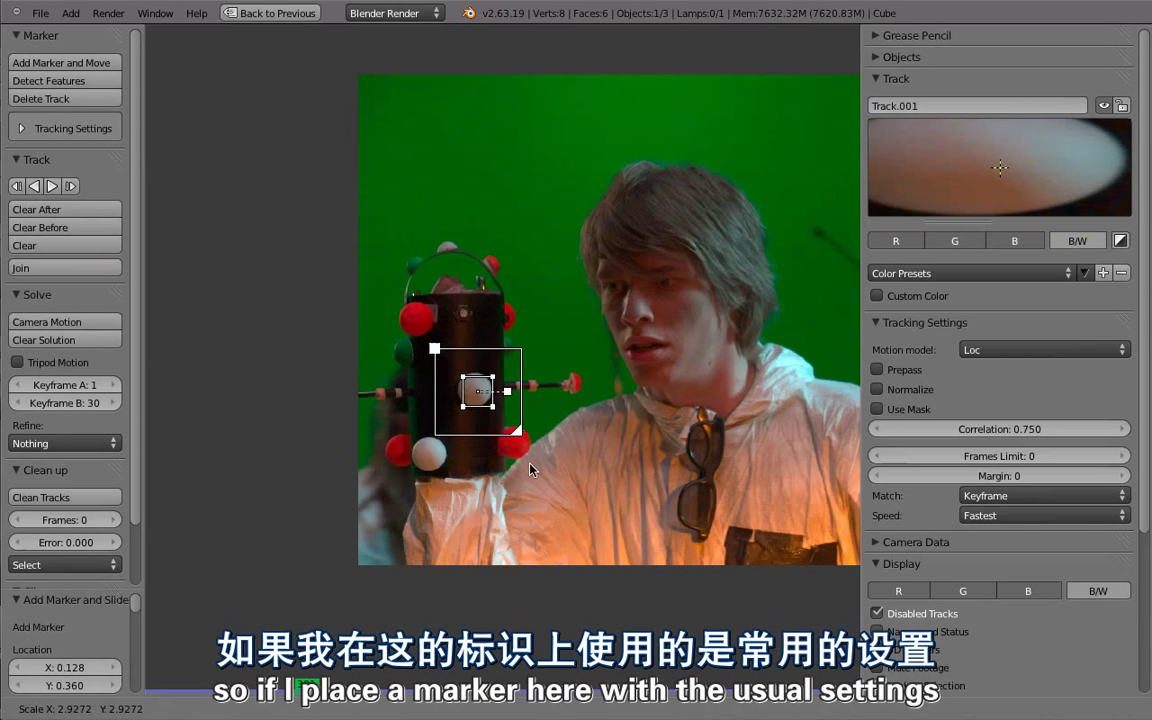
pyautogui.click(535, 468)
pyautogui.press('g')
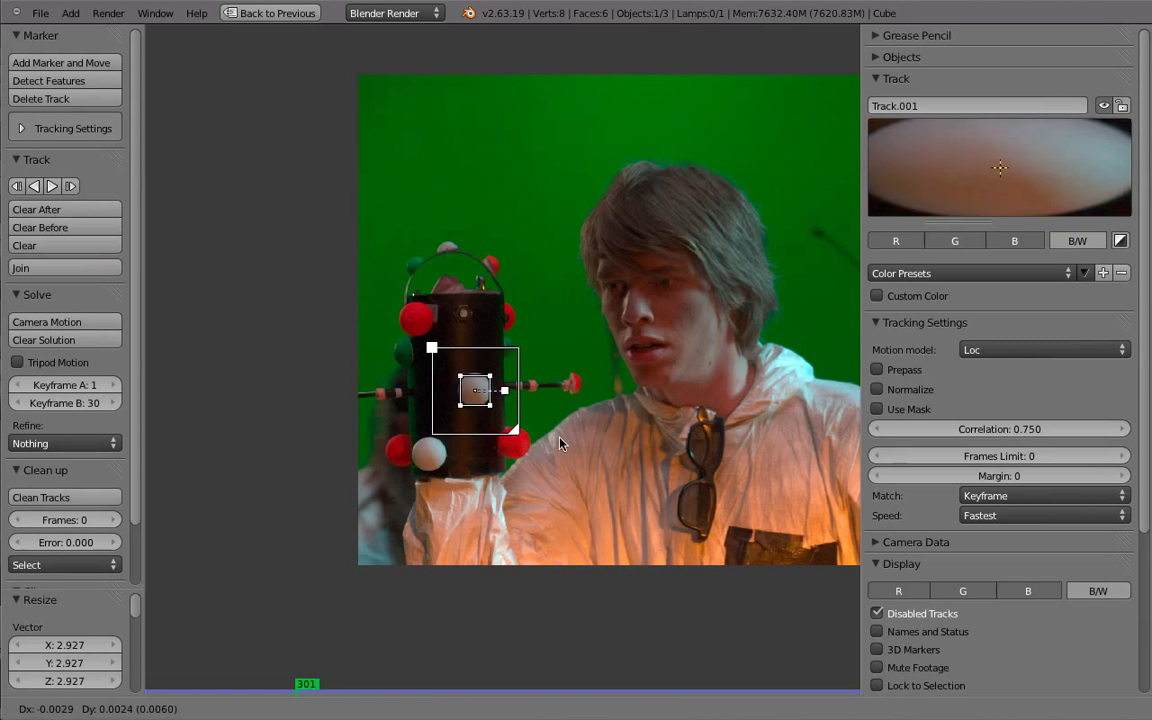
pyautogui.click(529, 447)
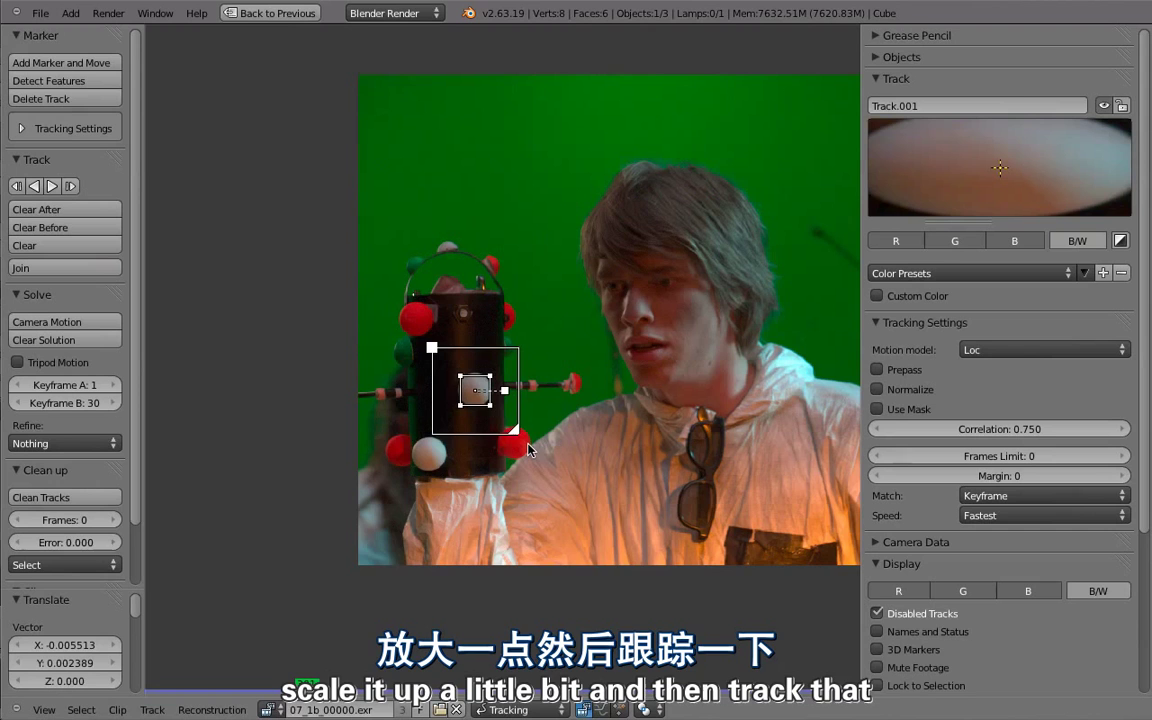
# Track the ball marker forward from frame 301 with the Loc motion model and inspect its alignment up close.
pyautogui.hotkey('ctrl', 't')
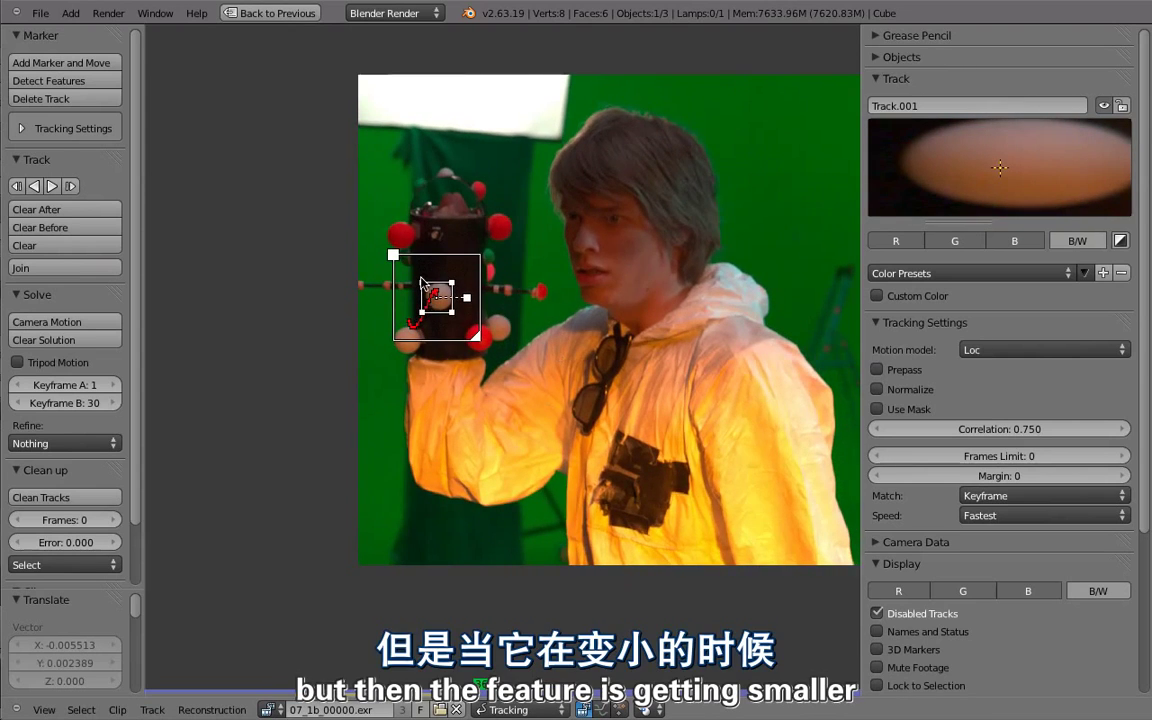
pyautogui.scroll(7, 434, 280)
pyautogui.scroll(-2, 328, 289)
pyautogui.moveTo(328, 289); pyautogui.dragTo(425, 375, button='middle')
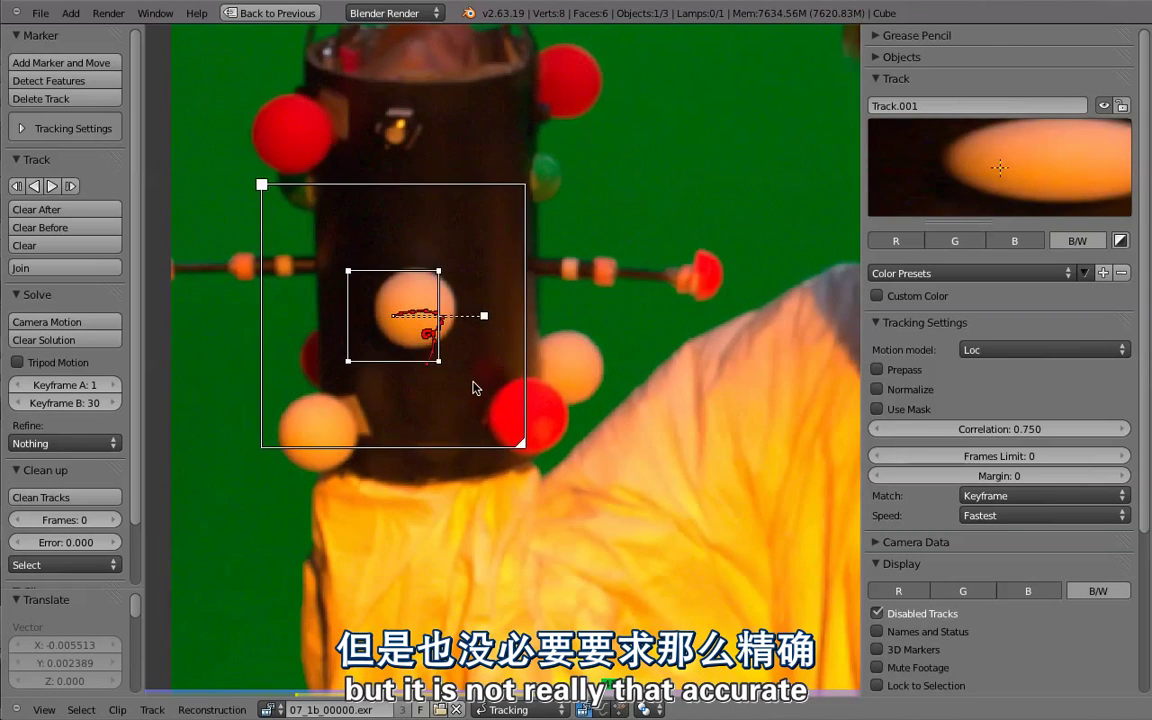
pyautogui.press('Left')
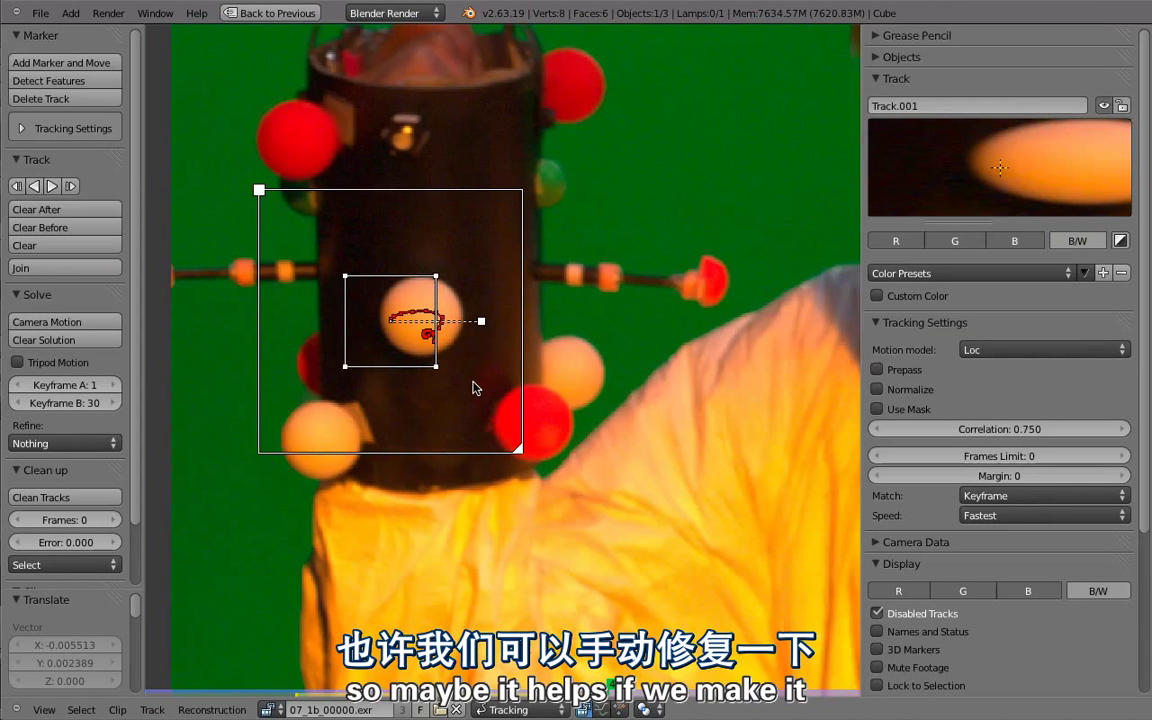
# Return to the start of the track at frame 301 and nudge the marker to the centre of the white ball.
pyautogui.hotkey('ctrl', 'shift', 'Left')
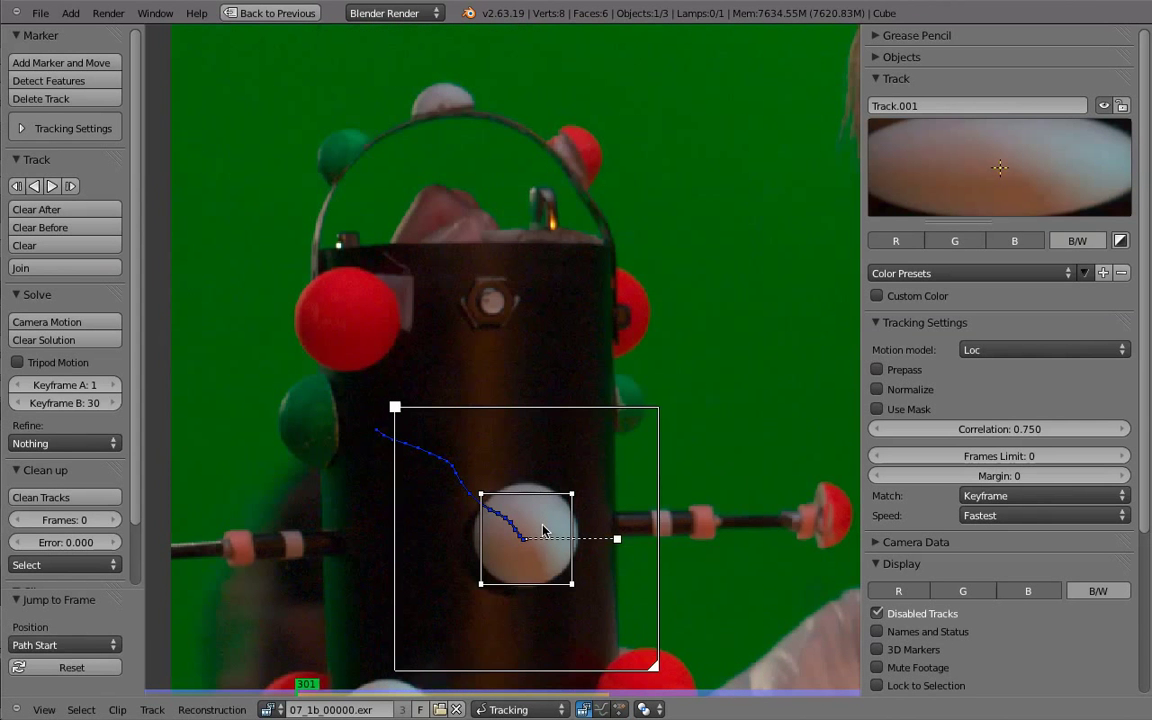
pyautogui.moveTo(542, 539); pyautogui.dragTo(536, 492, button='middle')
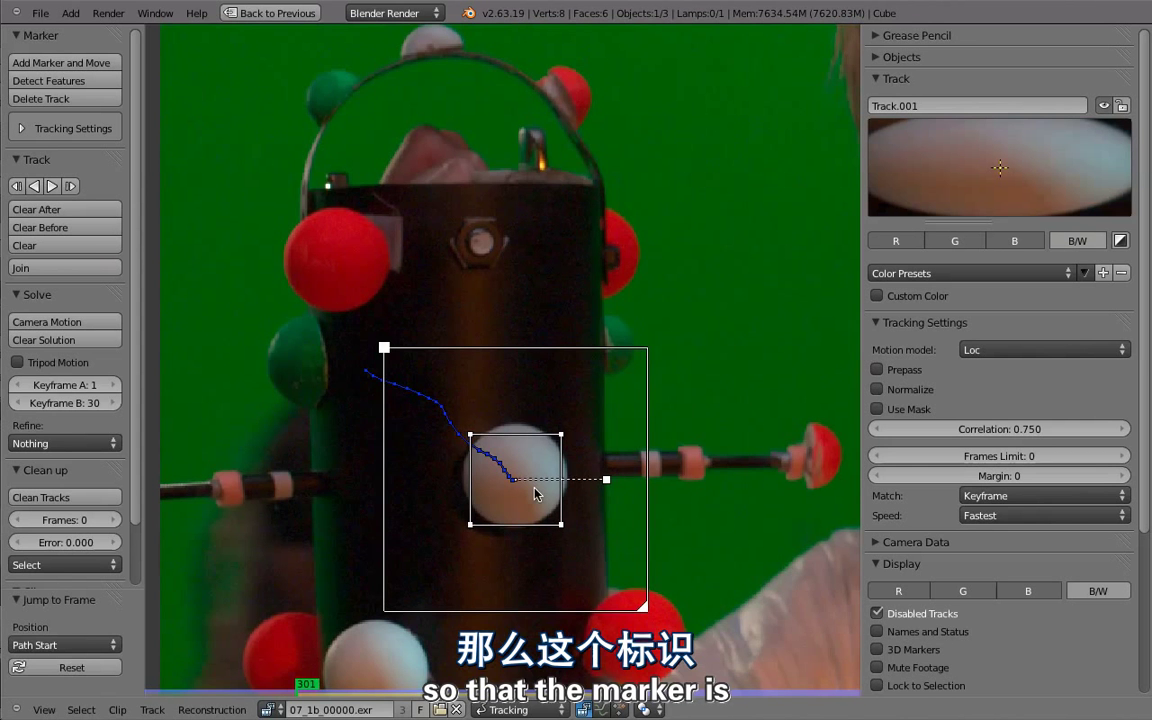
pyautogui.press('g')
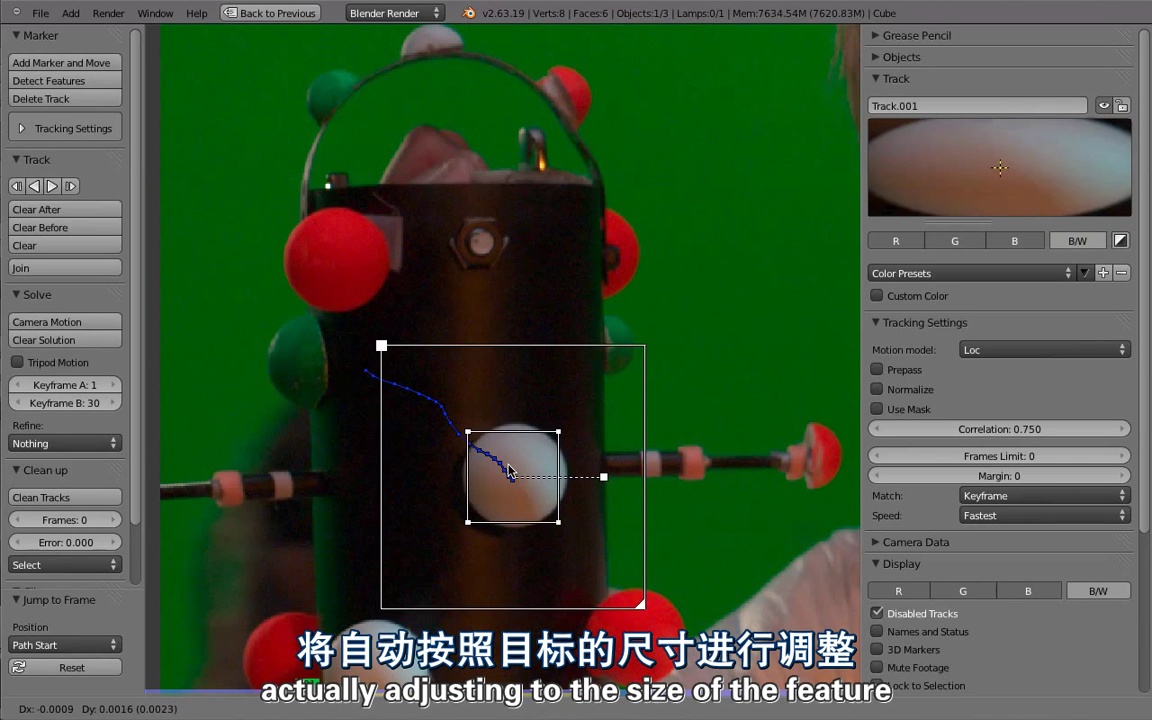
pyautogui.click(508, 470)
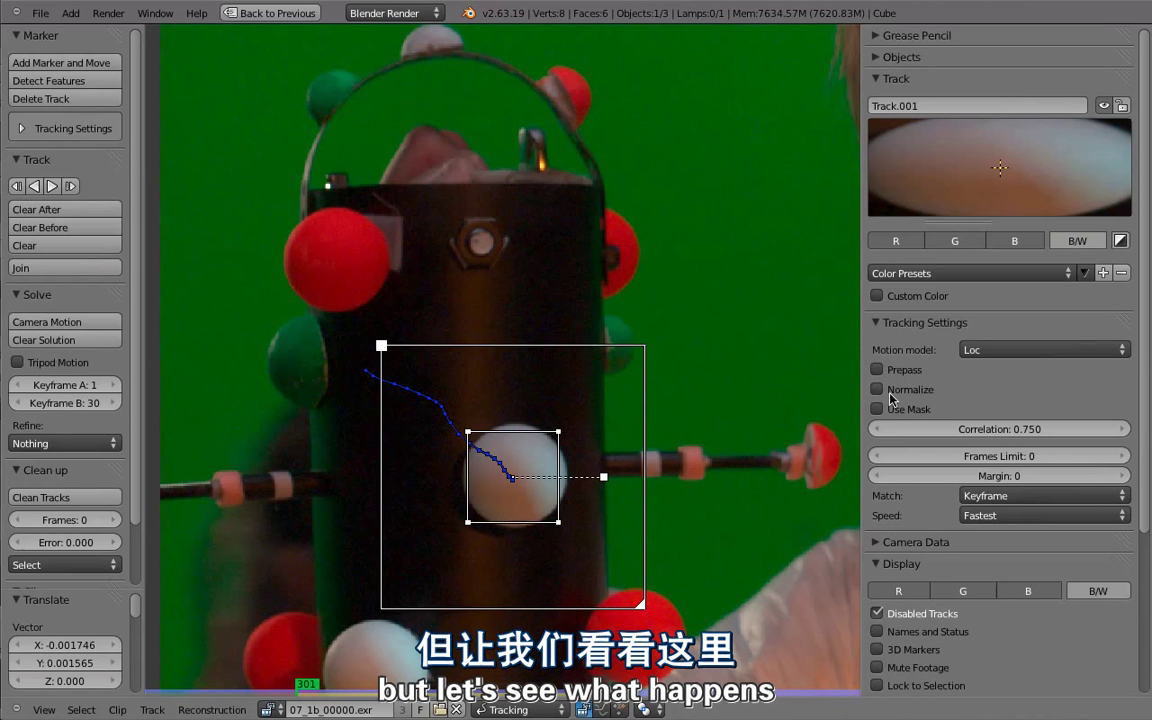
# Set the ball marker's motion model to LocScale and track it forward from frame 301.
pyautogui.click(1007, 358)
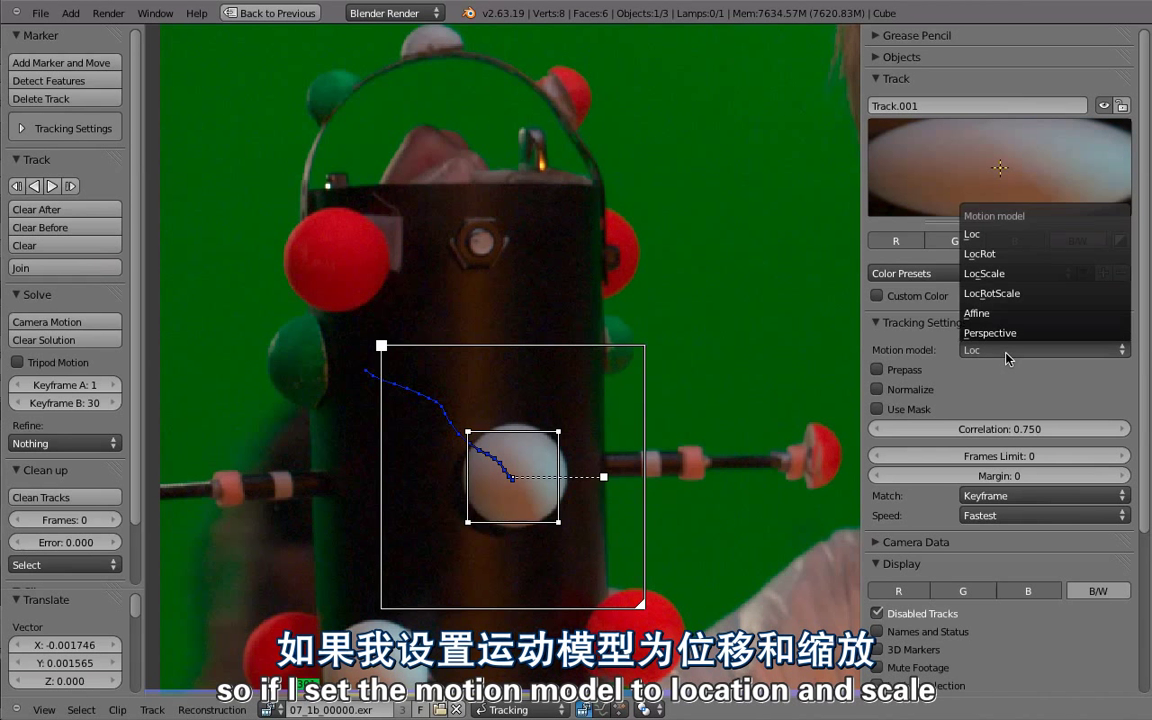
pyautogui.click(1005, 275)
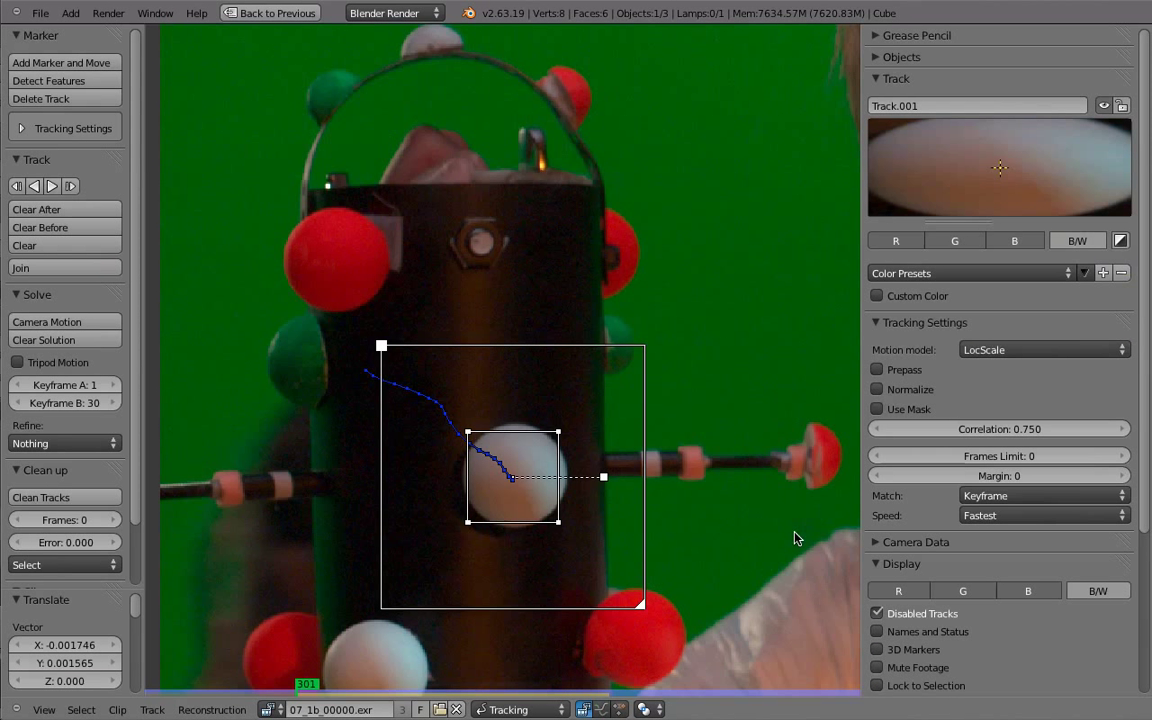
pyautogui.hotkey('ctrl', 't')
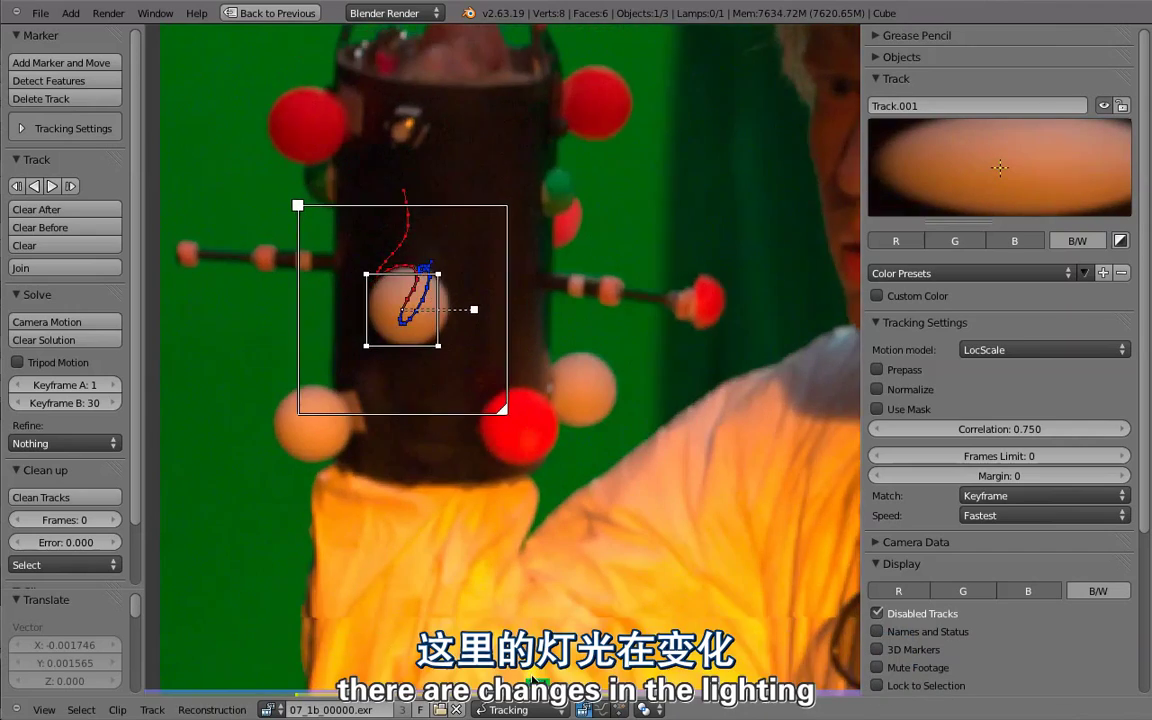
# Scrub back through the tracked range to frame 301 and enable Normalize for the ball marker.
pyautogui.moveTo(546, 676)
pyautogui.mouseDown()
pyautogui.moveTo(492, 688)
pyautogui.moveTo(417, 682)
pyautogui.mouseUp()
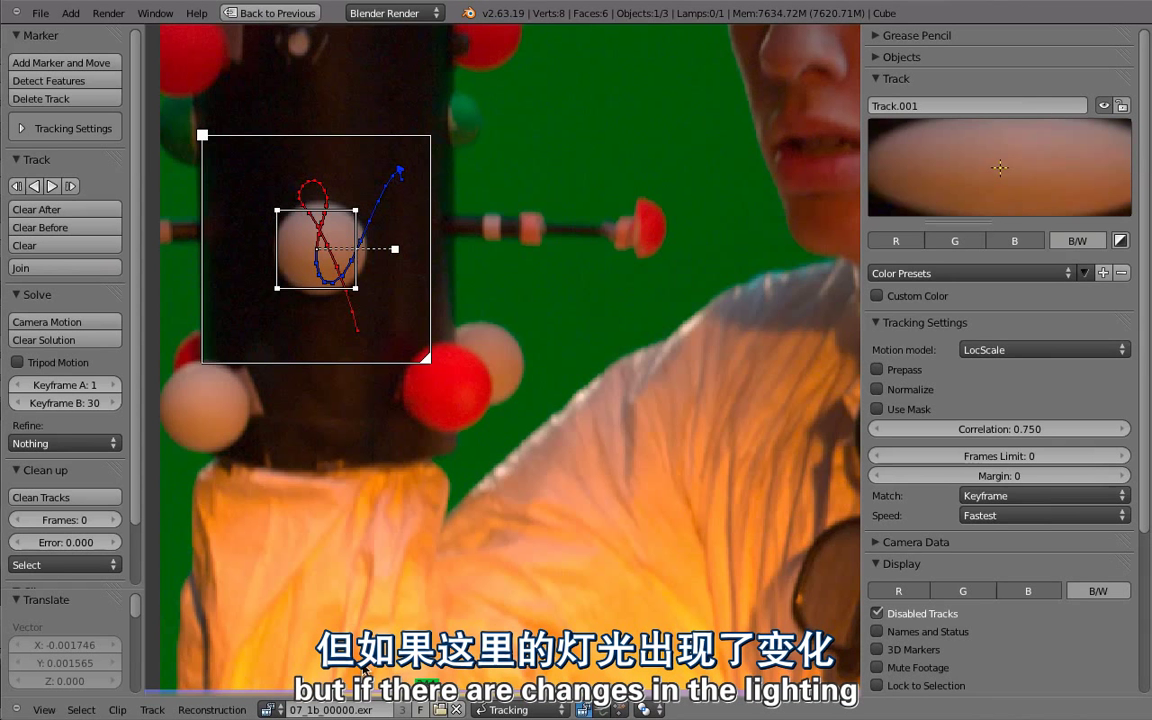
pyautogui.moveTo(326, 694); pyautogui.dragTo(296, 700)
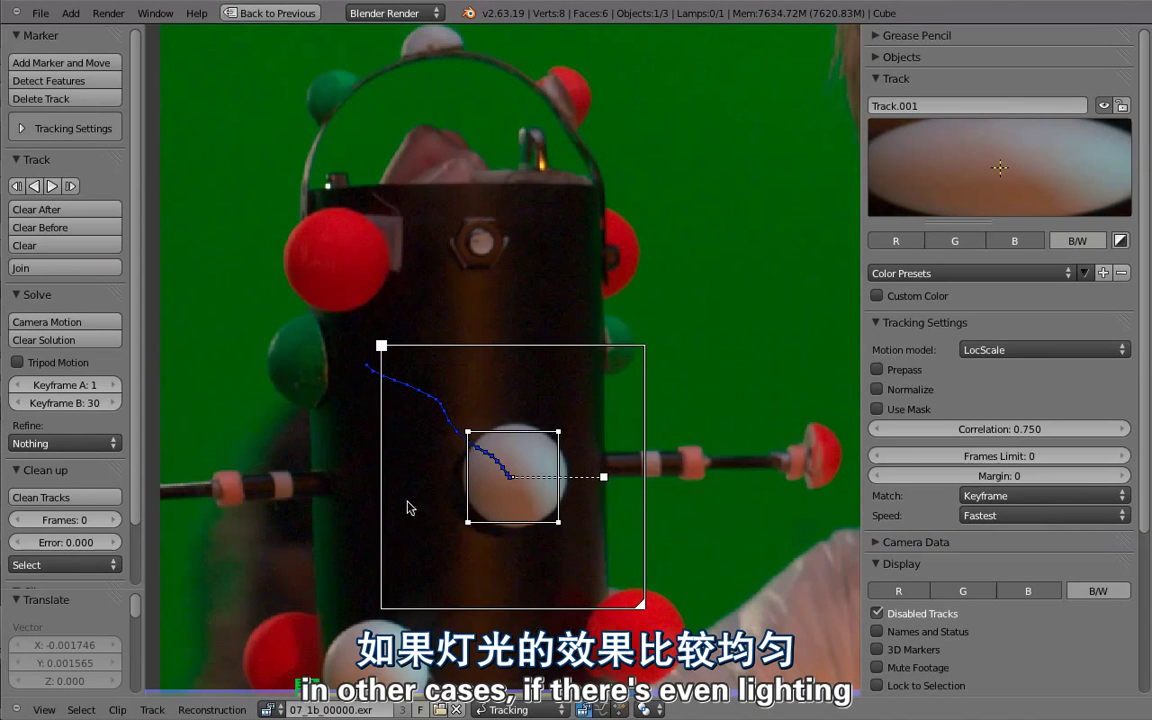
pyautogui.press('g')
pyautogui.click(816, 442)
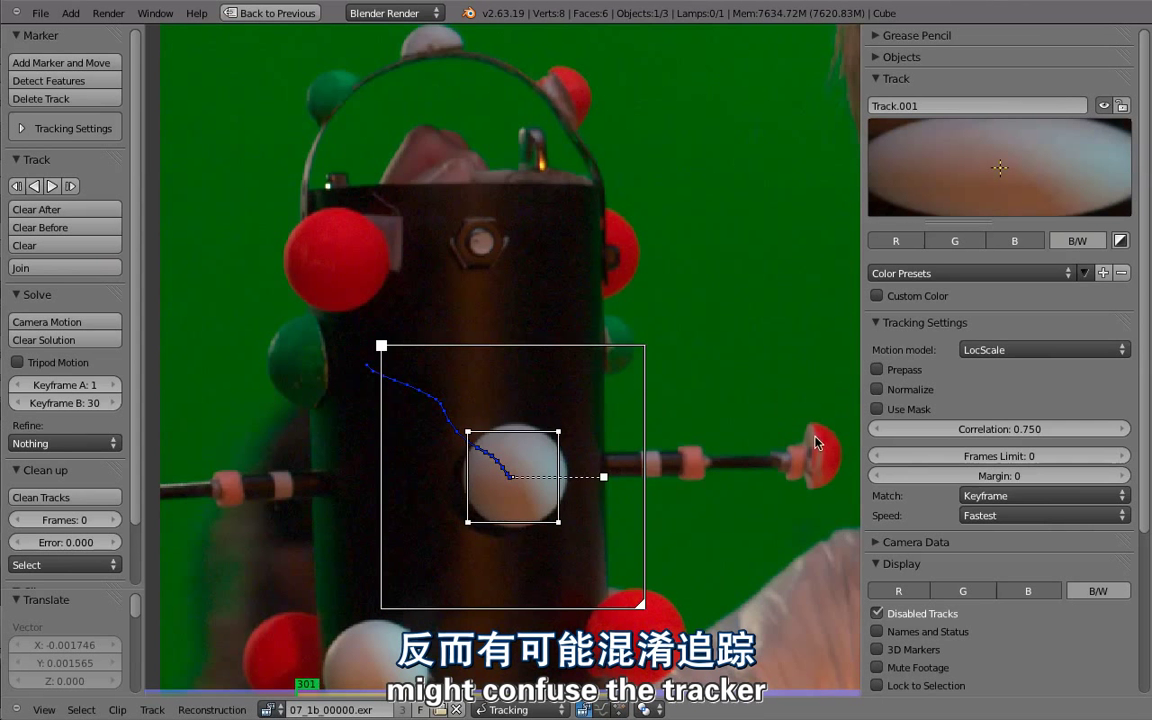
pyautogui.click(877, 389)
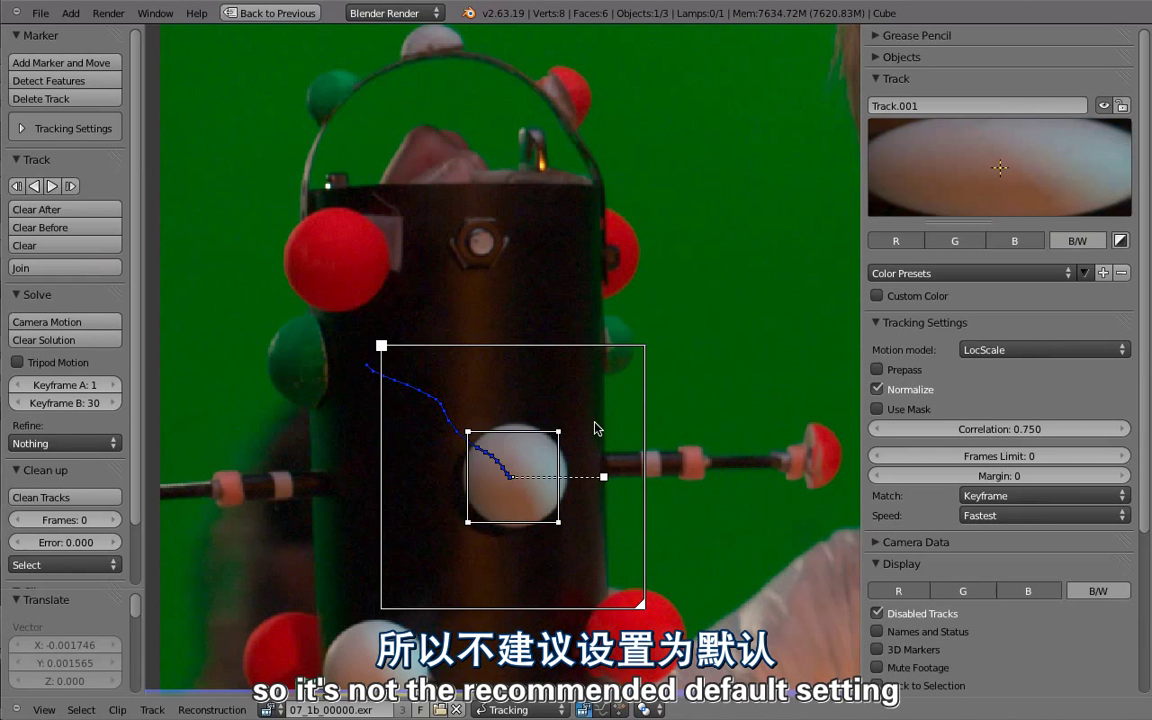
# Advance through the frames from 301 to check how the marker follows the ball under changing lighting.
pyautogui.press('Right')
pyautogui.press('Right')
pyautogui.press('Right')
pyautogui.press('Right')
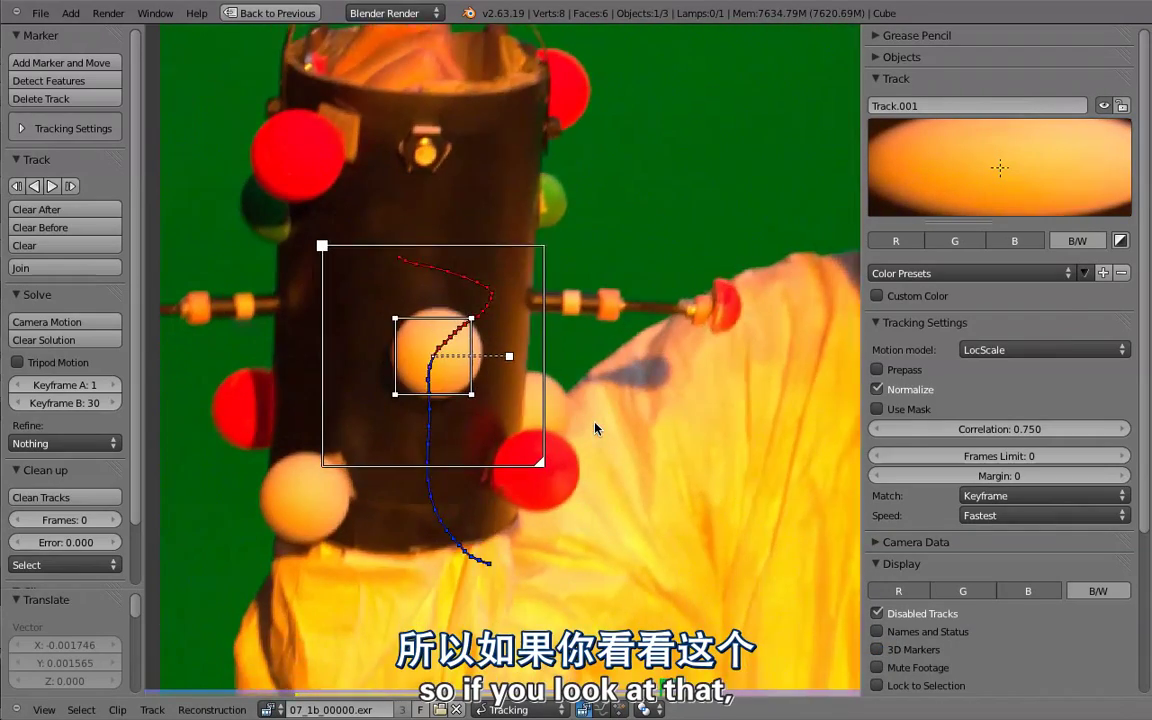
# Examine the full image at frame 449 and the faint tracking spots on the green screen around the ladder.
pyautogui.press('Home')
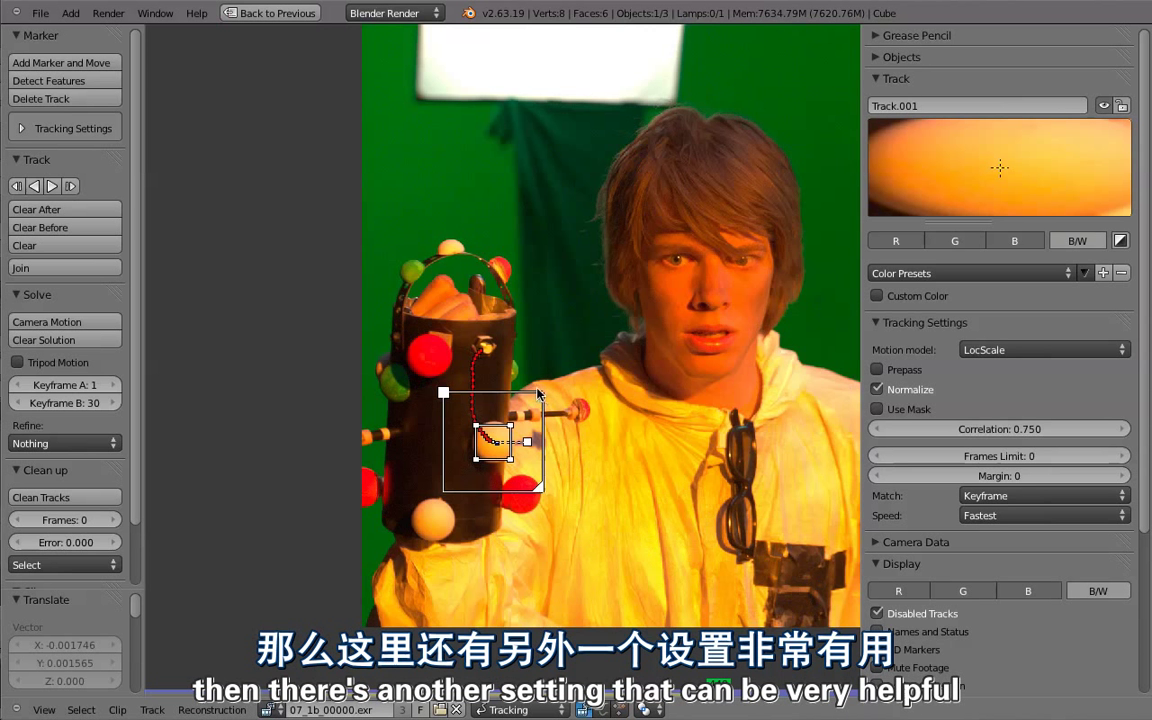
pyautogui.scroll(-2, 484, 350)
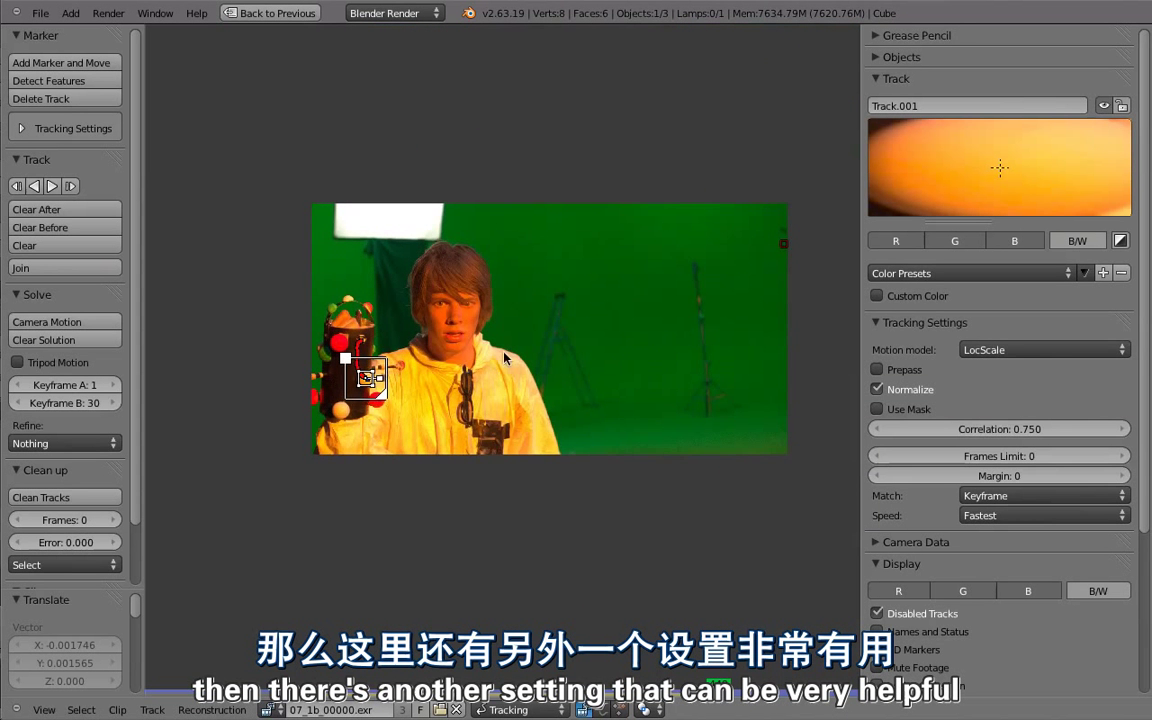
pyautogui.scroll(1, 504, 357)
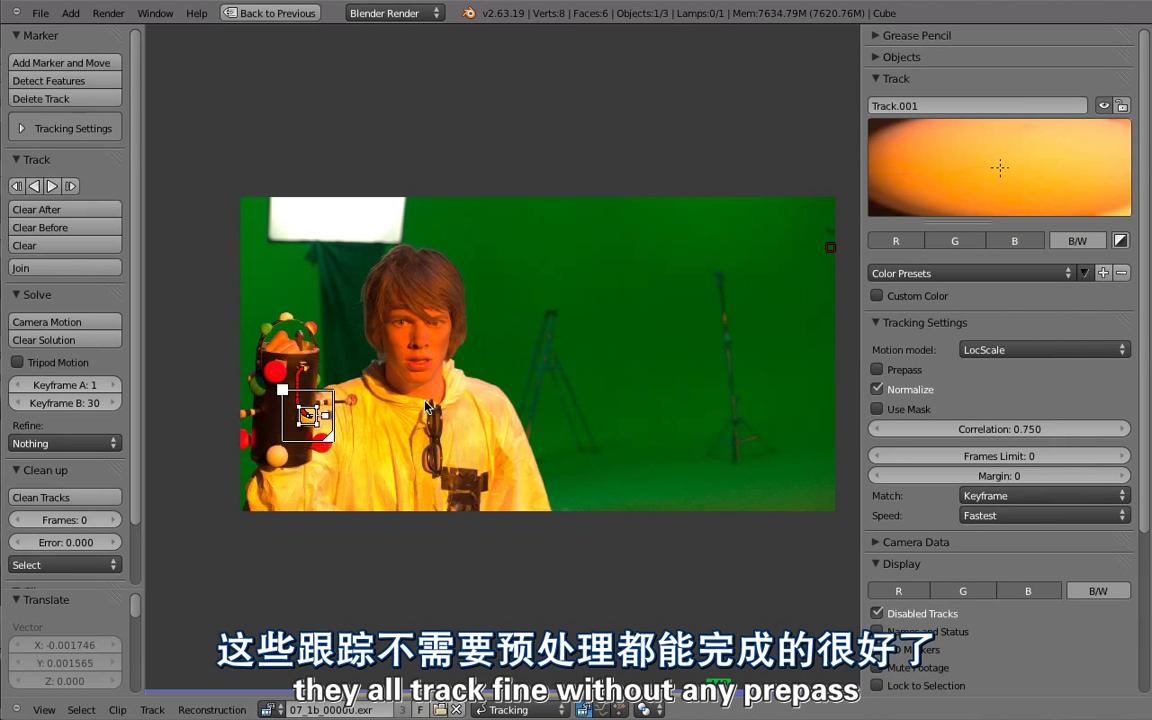
pyautogui.scroll(8, 586, 332)
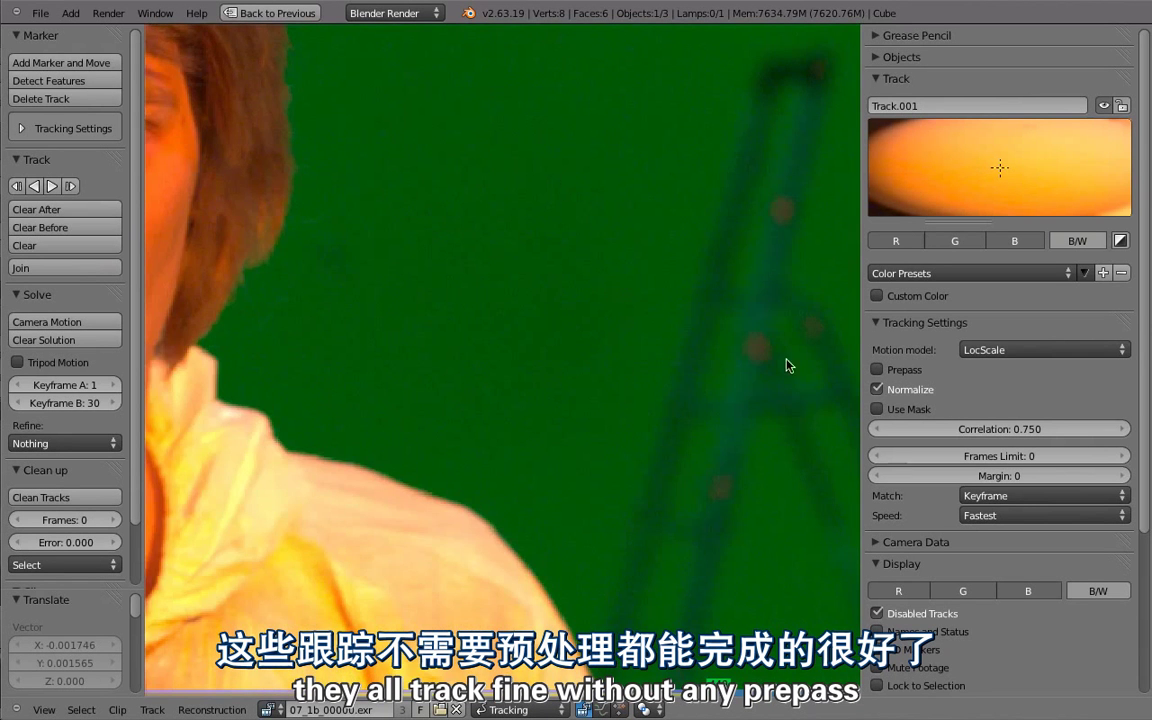
pyautogui.scroll(-5, 720, 350)
pyautogui.moveTo(672, 318); pyautogui.dragTo(598, 329, button='middle')
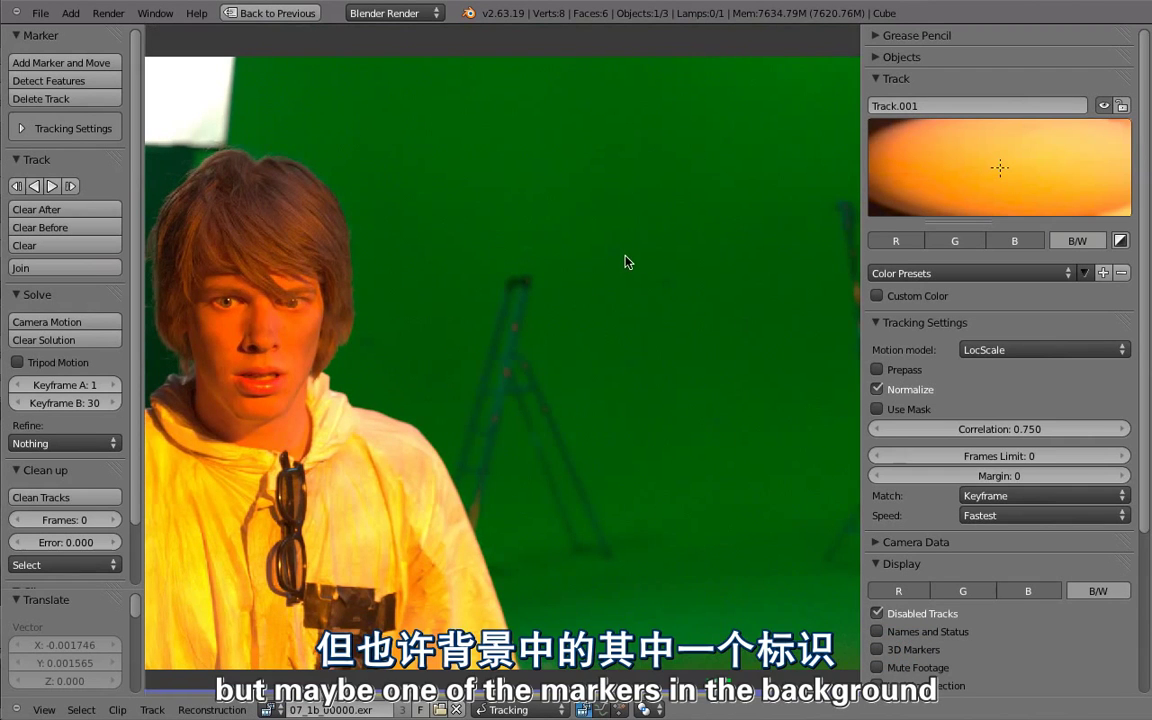
pyautogui.scroll(3, 605, 272)
pyautogui.scroll(2, 620, 284)
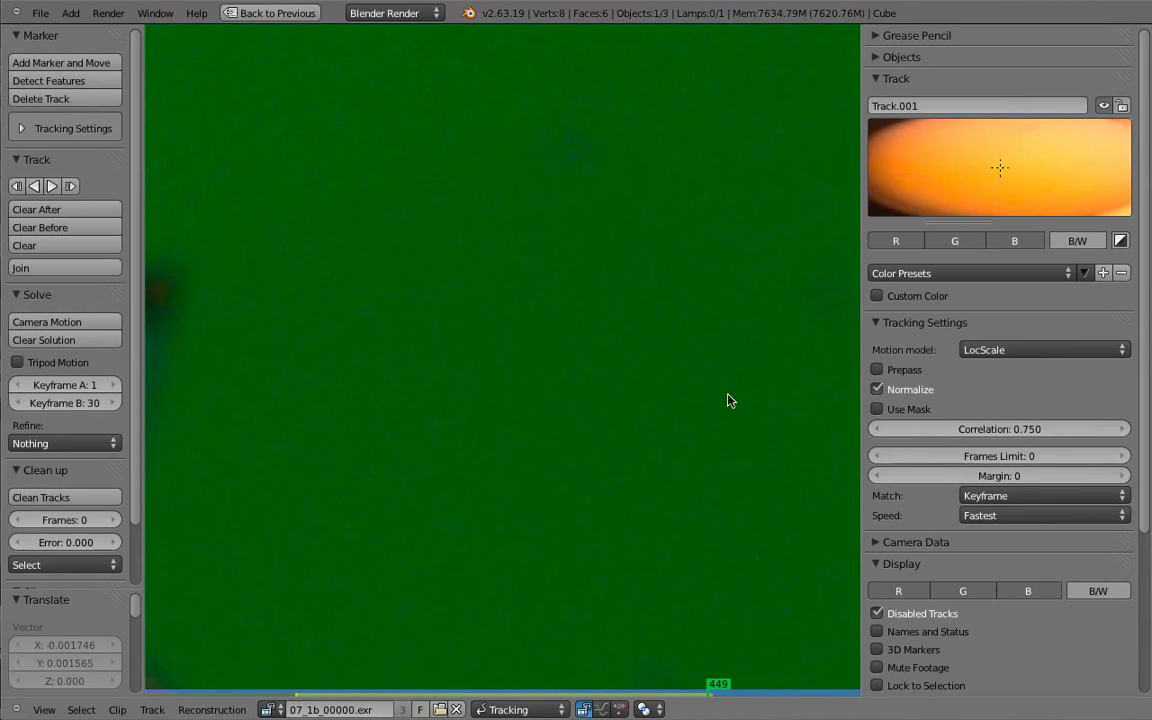
pyautogui.scroll(-6, 705, 391)
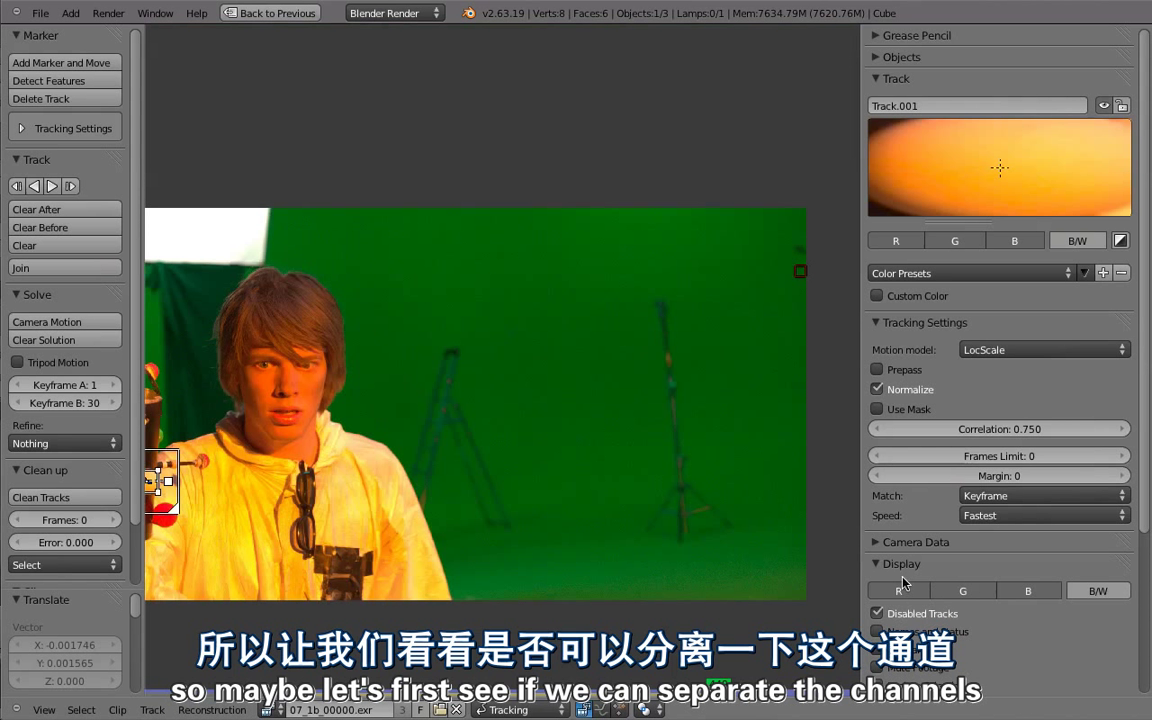
# Display only the green channel of the footage and add a marker on a faint background spot beside the ladder at frame 449.
pyautogui.click(963, 590)
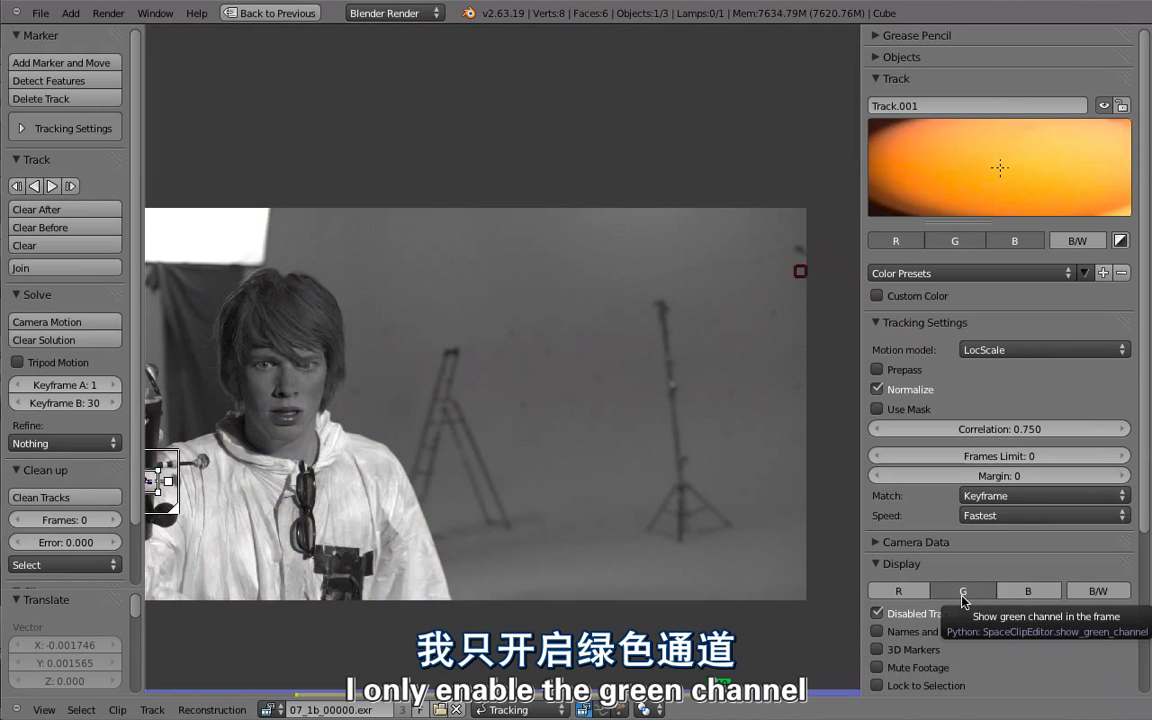
pyautogui.scroll(5, 675, 413)
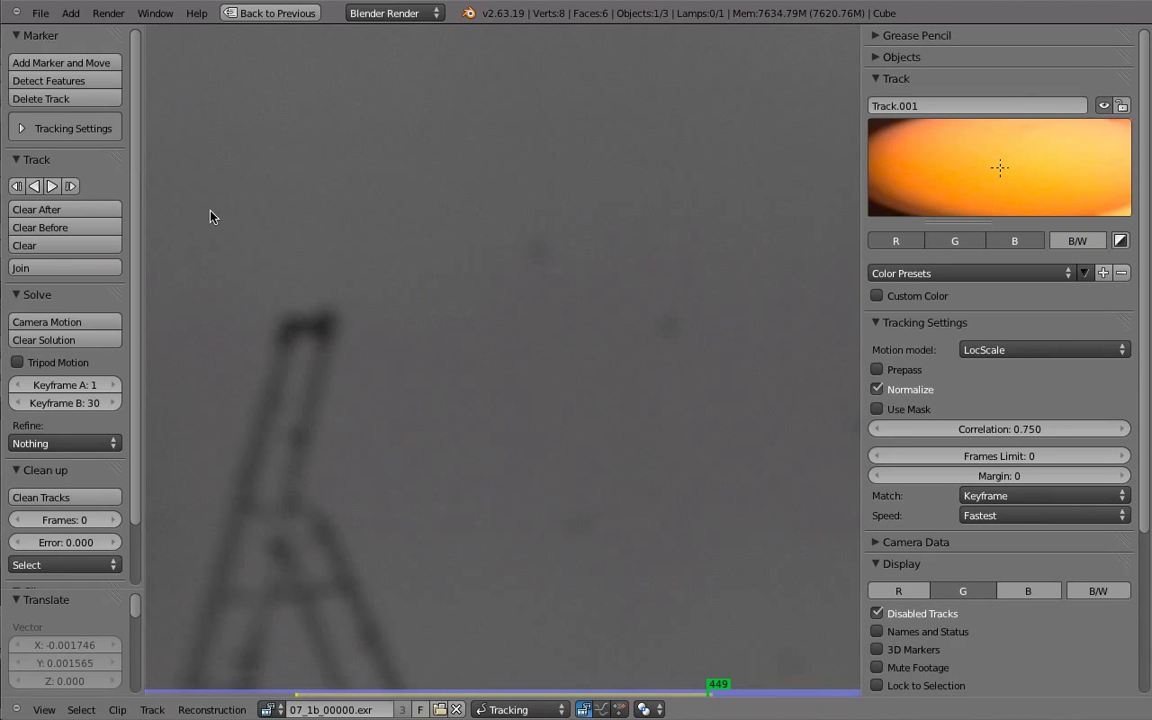
pyautogui.keyDown('ctrl'); pyautogui.click(672, 326); pyautogui.keyUp('ctrl')
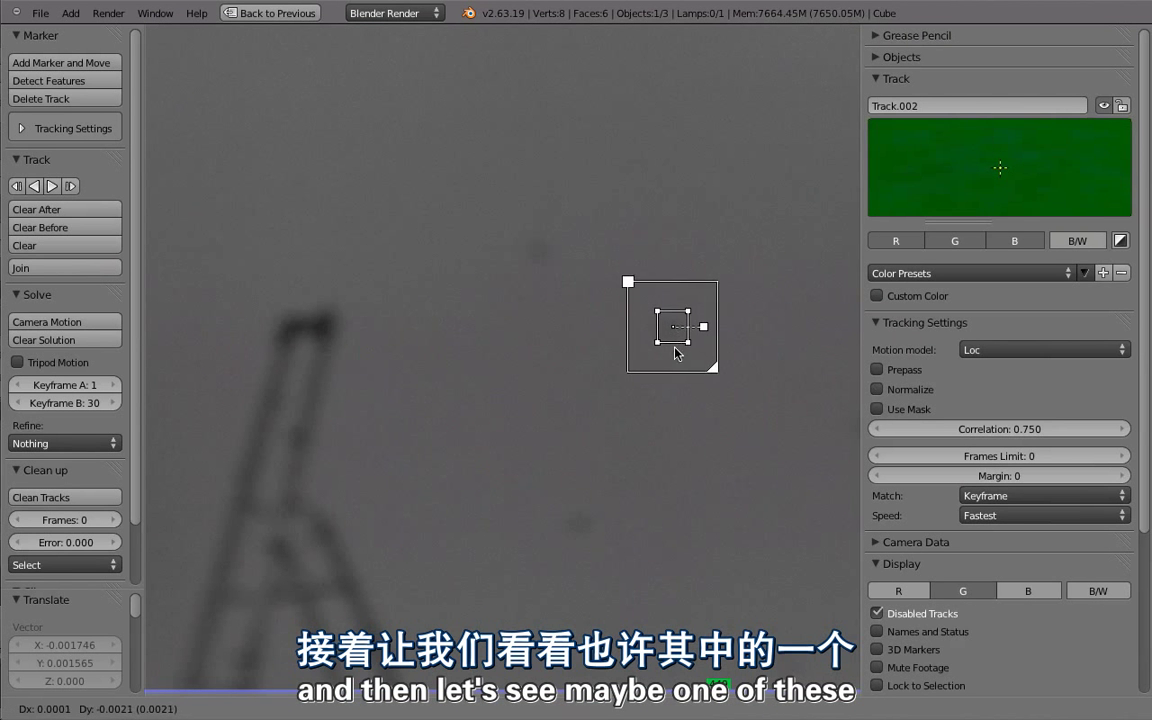
# Limit the new background marker to the green channel and track it forward from frame 449.
pyautogui.click(898, 242)
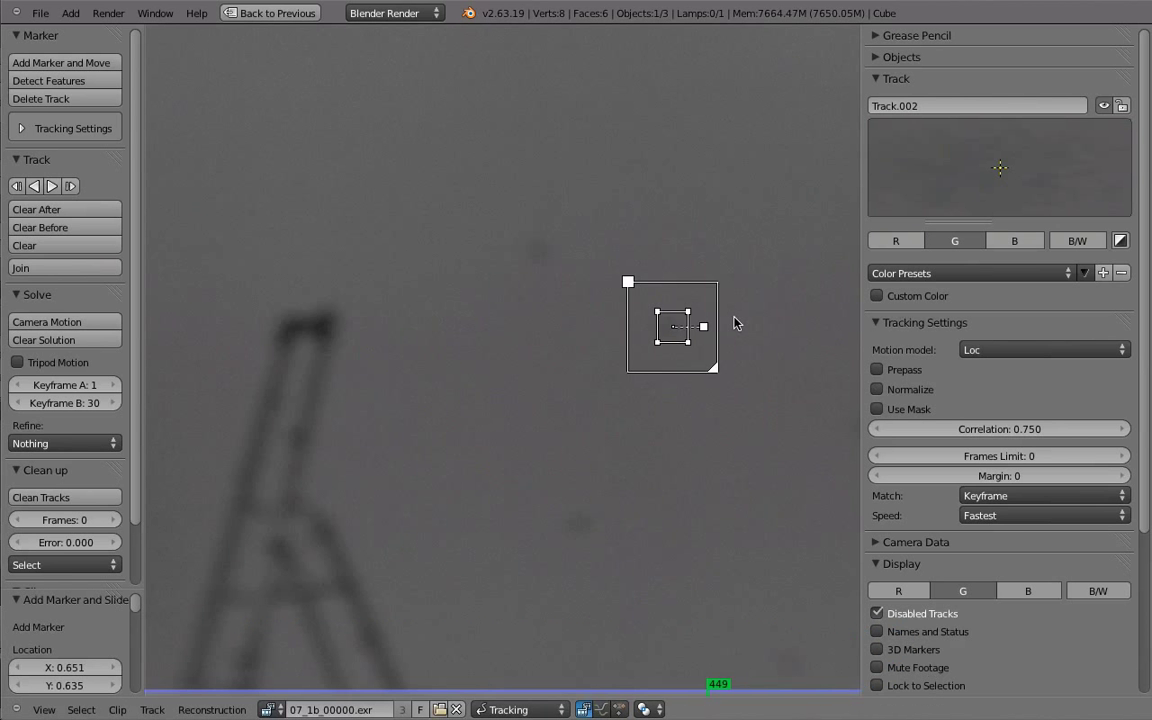
pyautogui.hotkey('ctrl', 't')
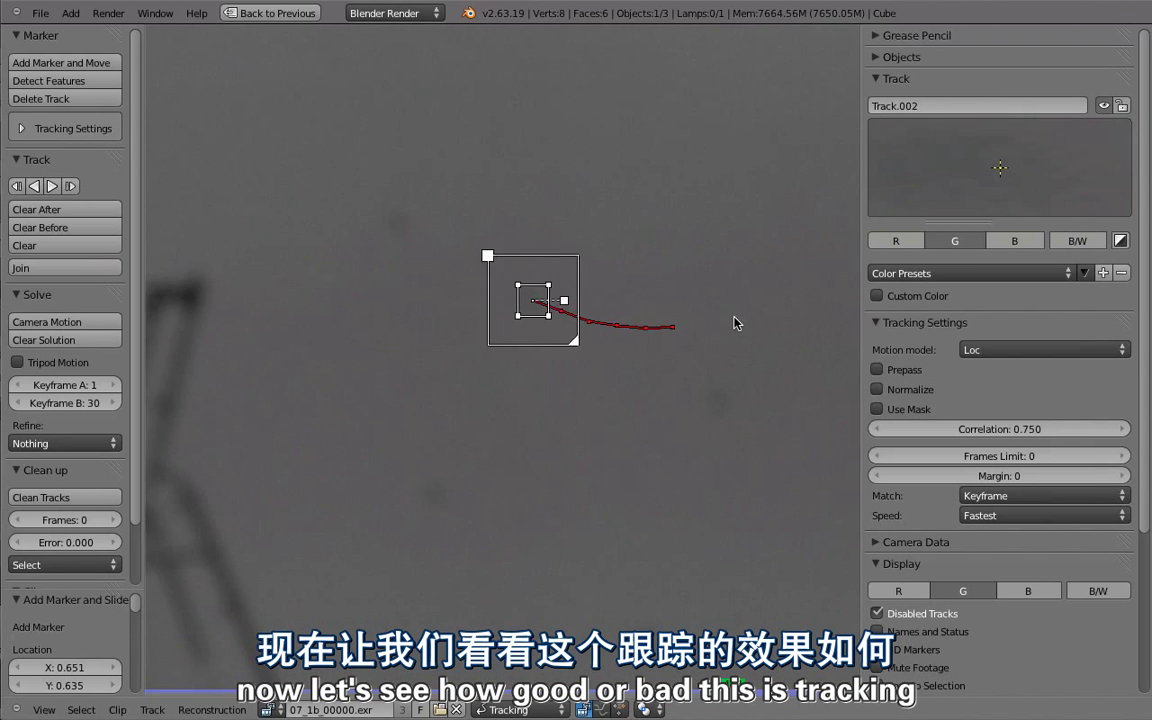
# Lock the view to the background marker and return to the start of its path to check how it follows the spot.
pyautogui.press('l')
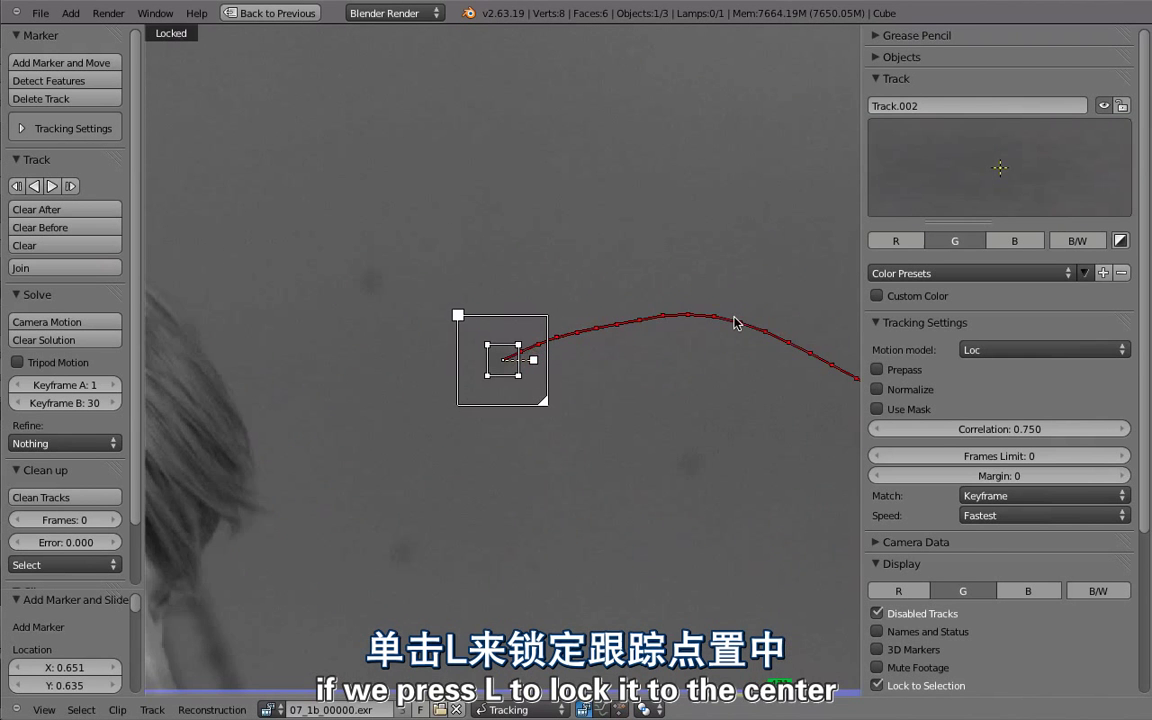
pyautogui.hotkey('shift', 'ctrl', 'Left')
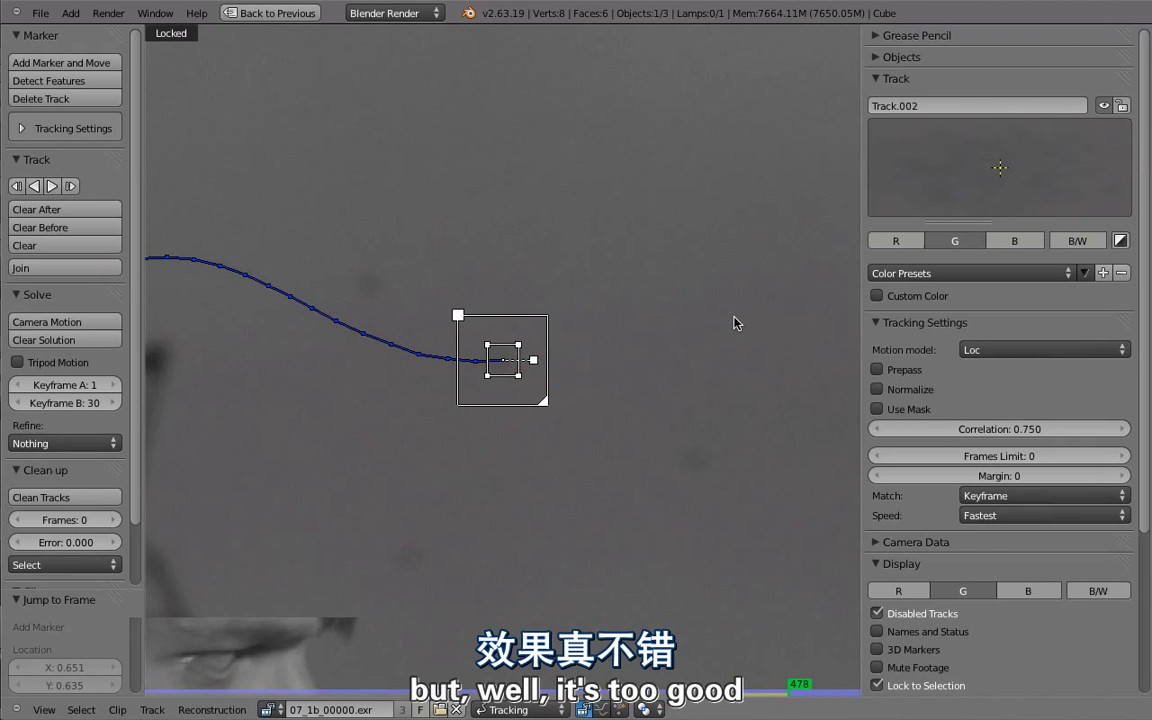
pyautogui.press('Left')
pyautogui.press('Right')
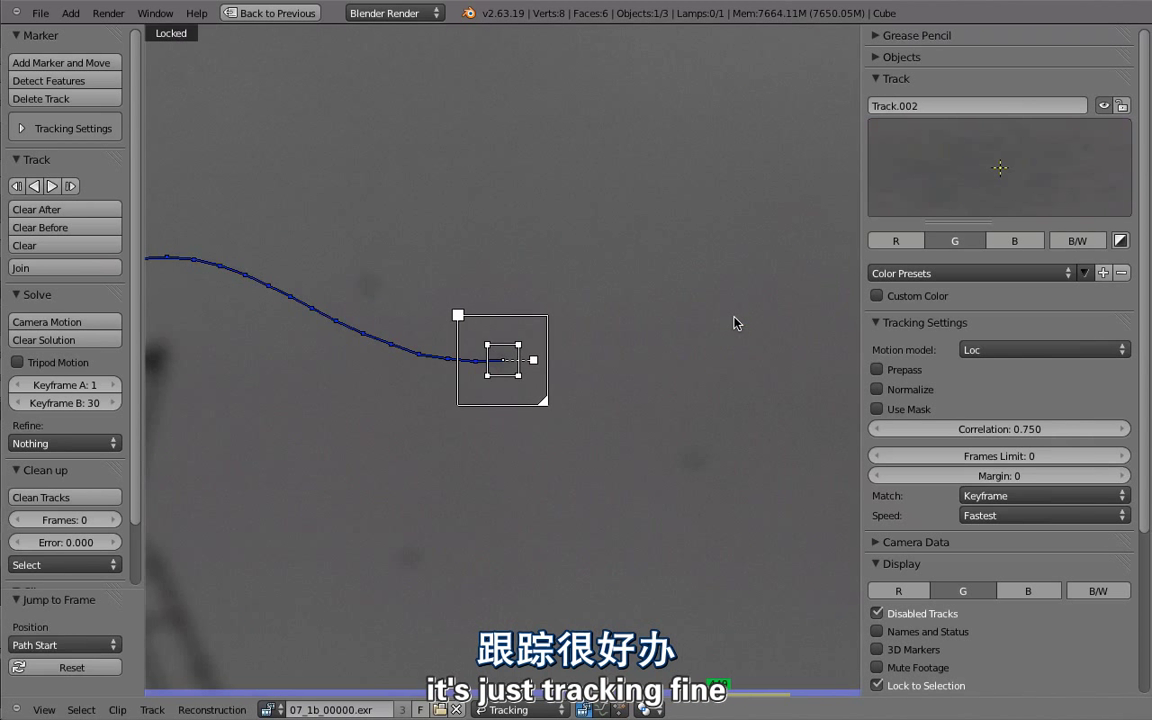
pyautogui.press('Left')
pyautogui.press('Right')
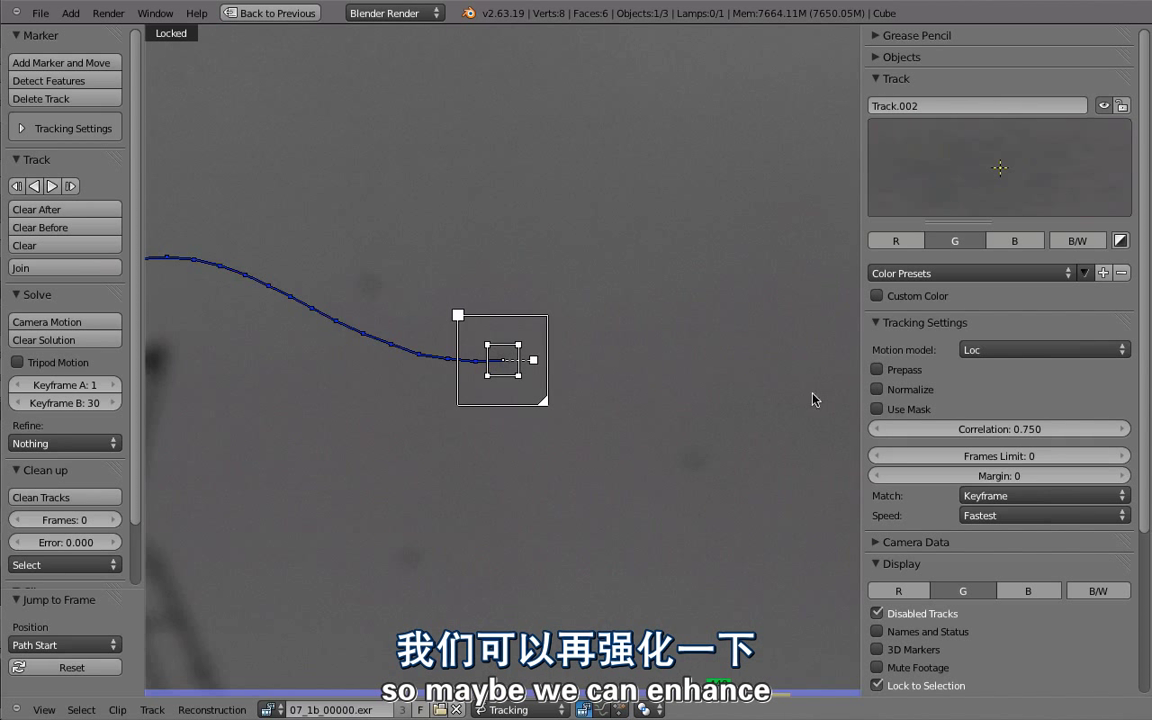
# Enable Prepass for the background marker and step through the frames around 449 to check its effect.
pyautogui.click(876, 370)
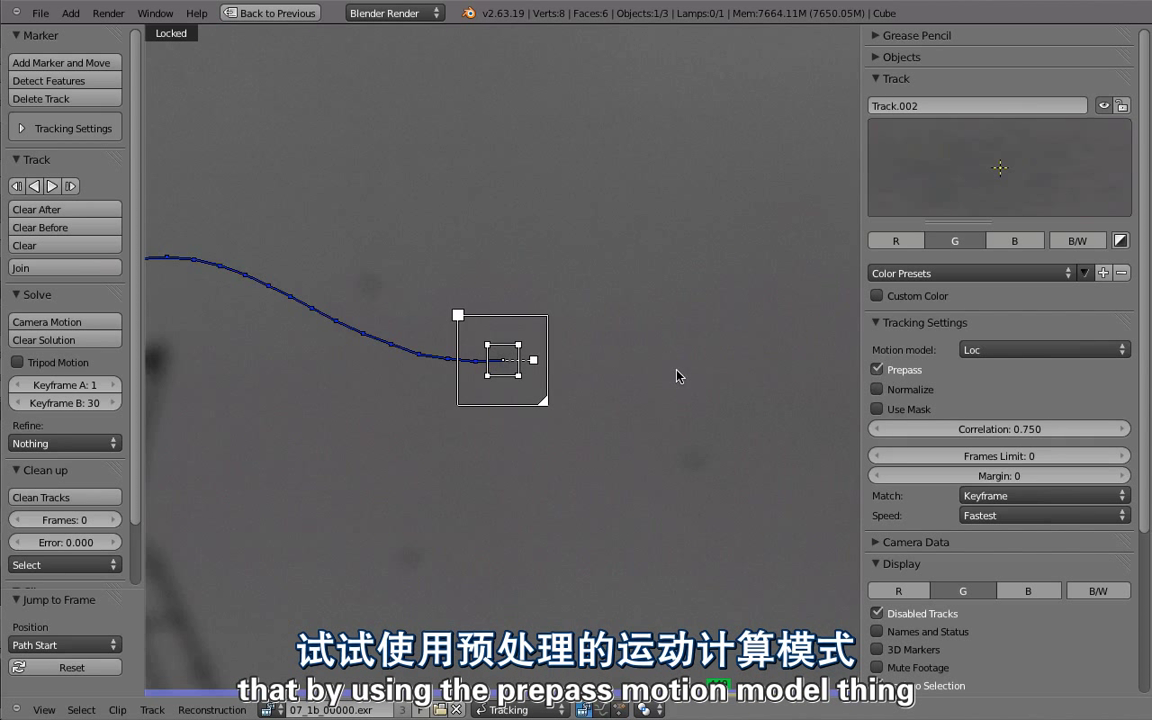
pyautogui.press('Left')
pyautogui.press('Right')
pyautogui.press('Right')
pyautogui.press('Right')
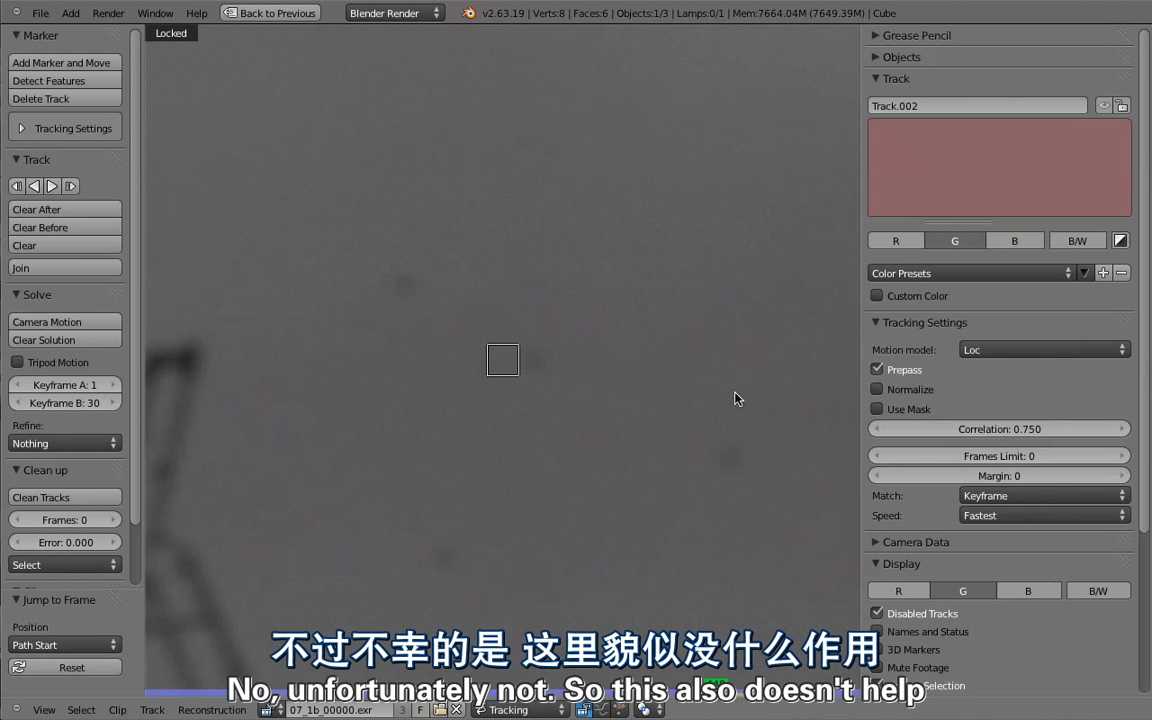
pyautogui.press('Right')
# Place a marker on the tip of the light stand at frame 449, enlarged by 1.696, and track it forward.
pyautogui.scroll(-5, 640, 239)
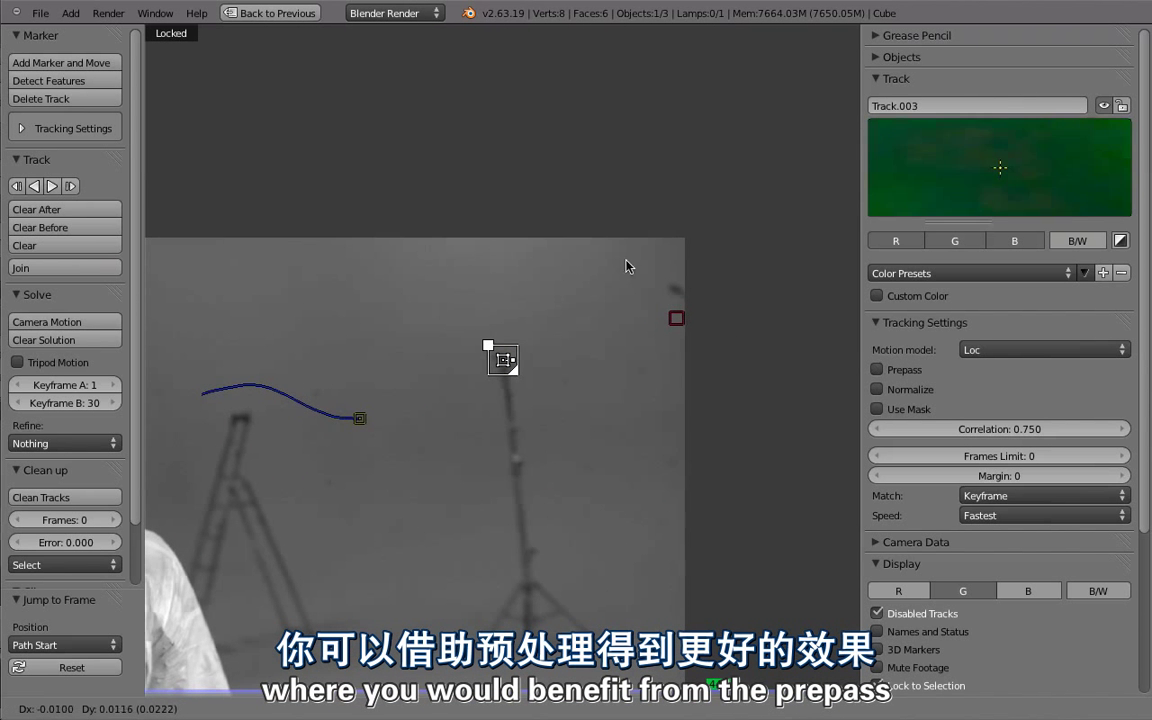
pyautogui.scroll(5, 603, 328)
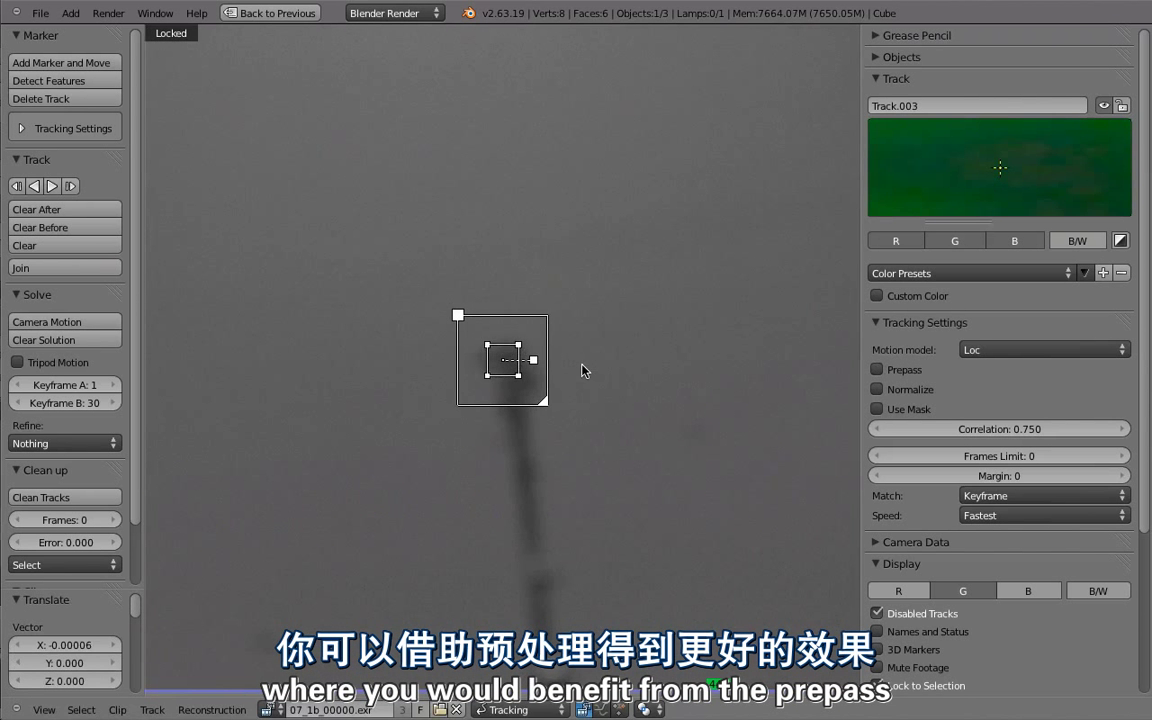
pyautogui.press('s')
pyautogui.click(602, 419)
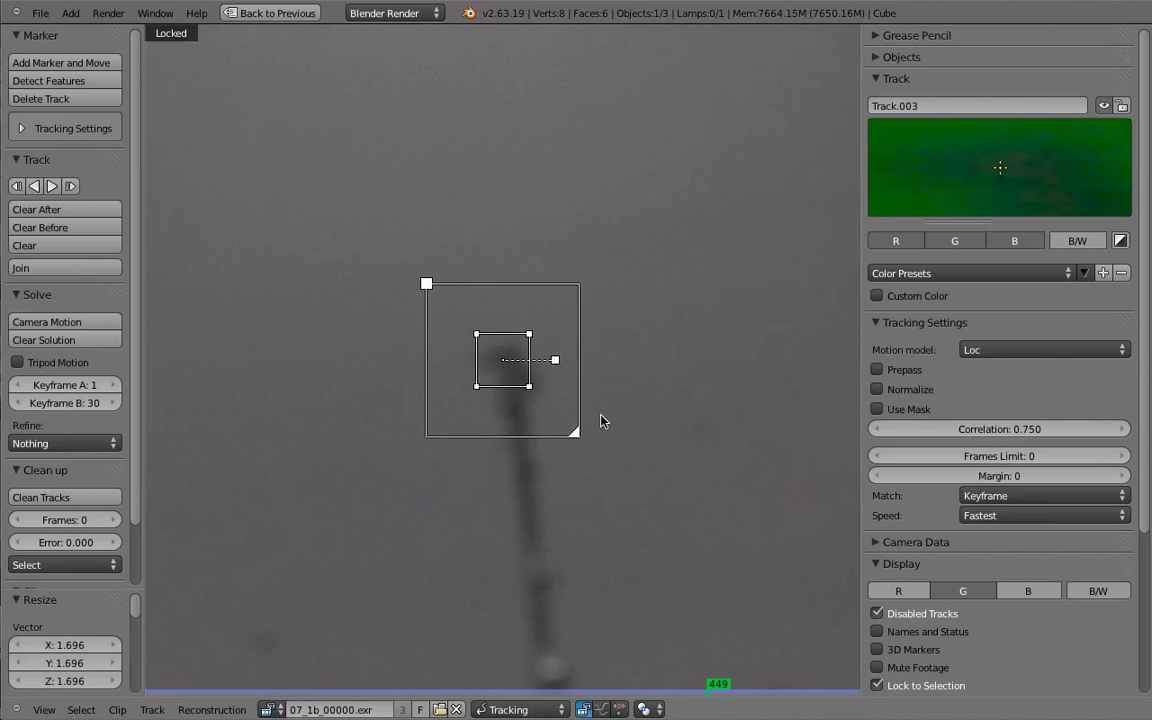
pyautogui.hotkey('ctrl', 't')
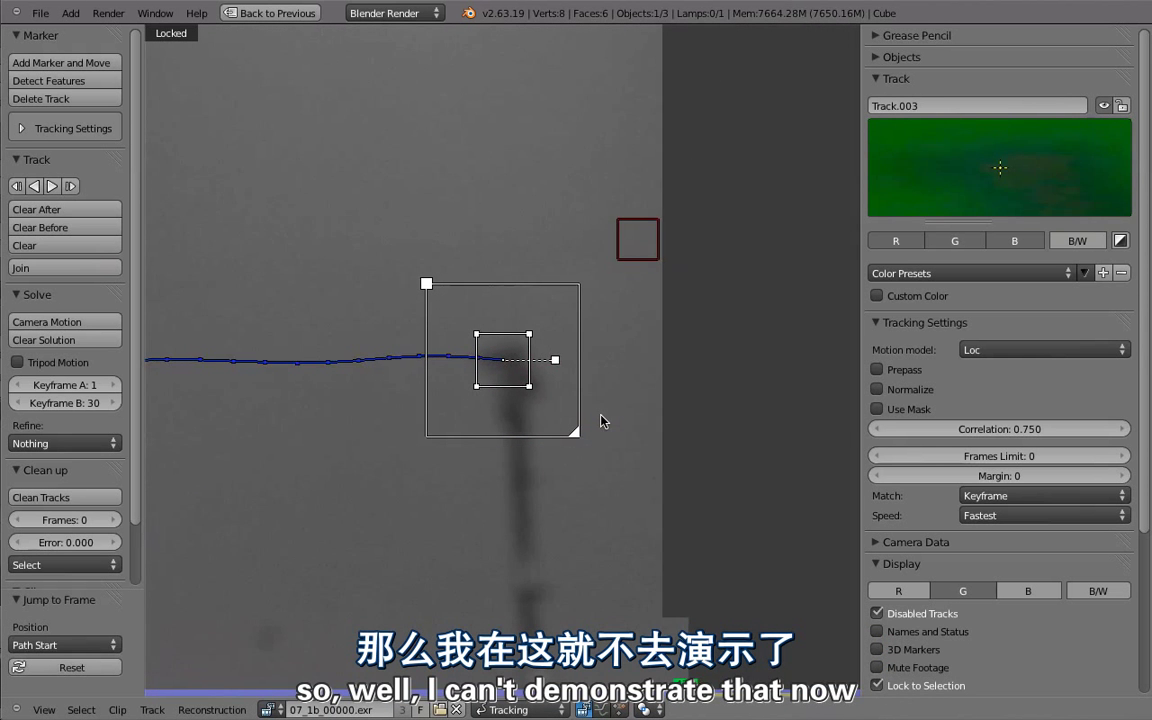
# Enable Prepass for the light-stand marker and track it forward again from the start of its path.
pyautogui.scroll(-6, 355, 365)
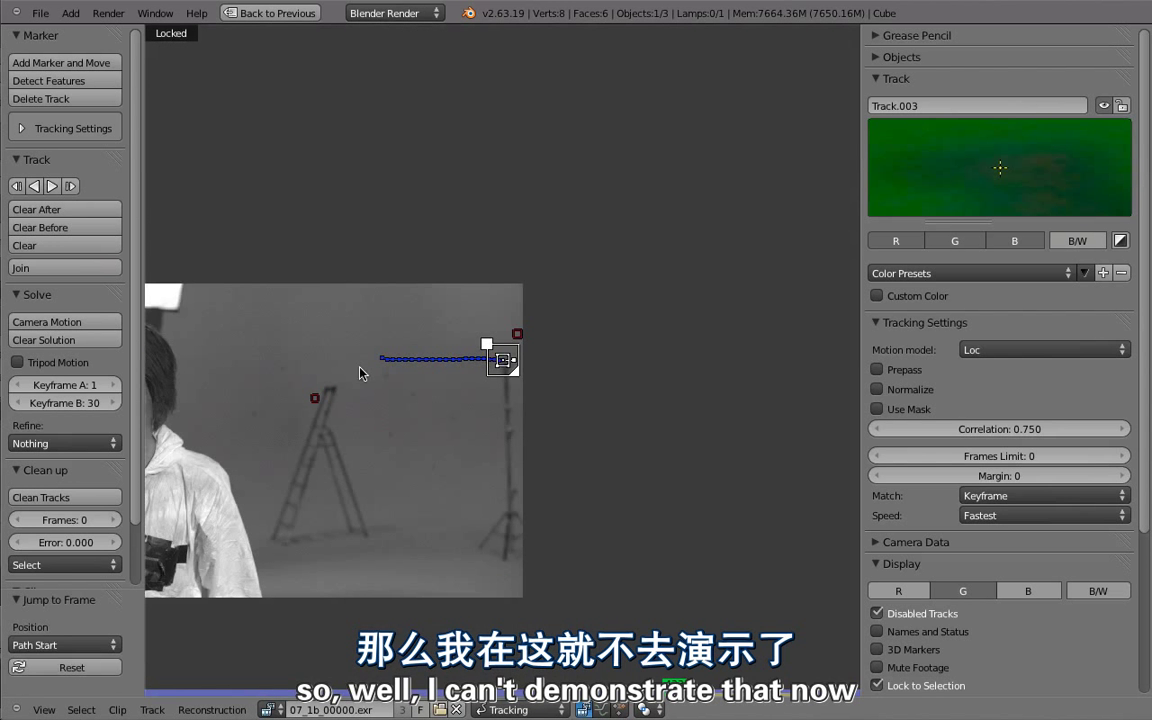
pyautogui.moveTo(386, 388); pyautogui.dragTo(436, 393, button='middle')
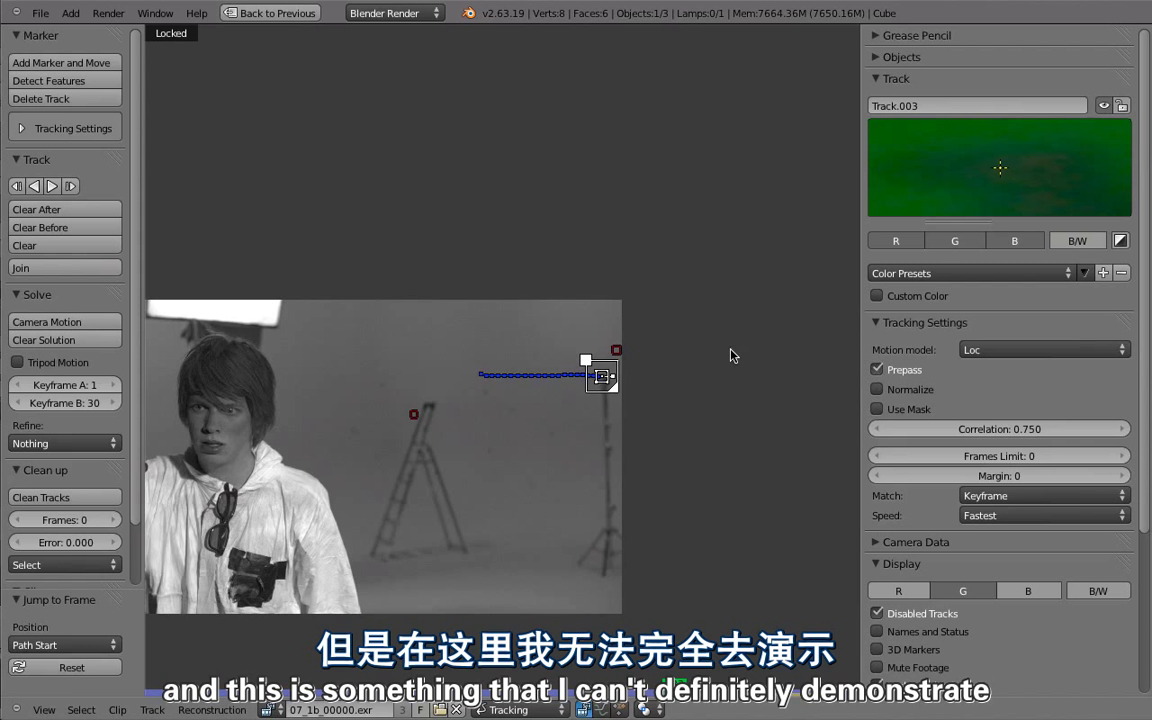
pyautogui.scroll(6, 730, 355)
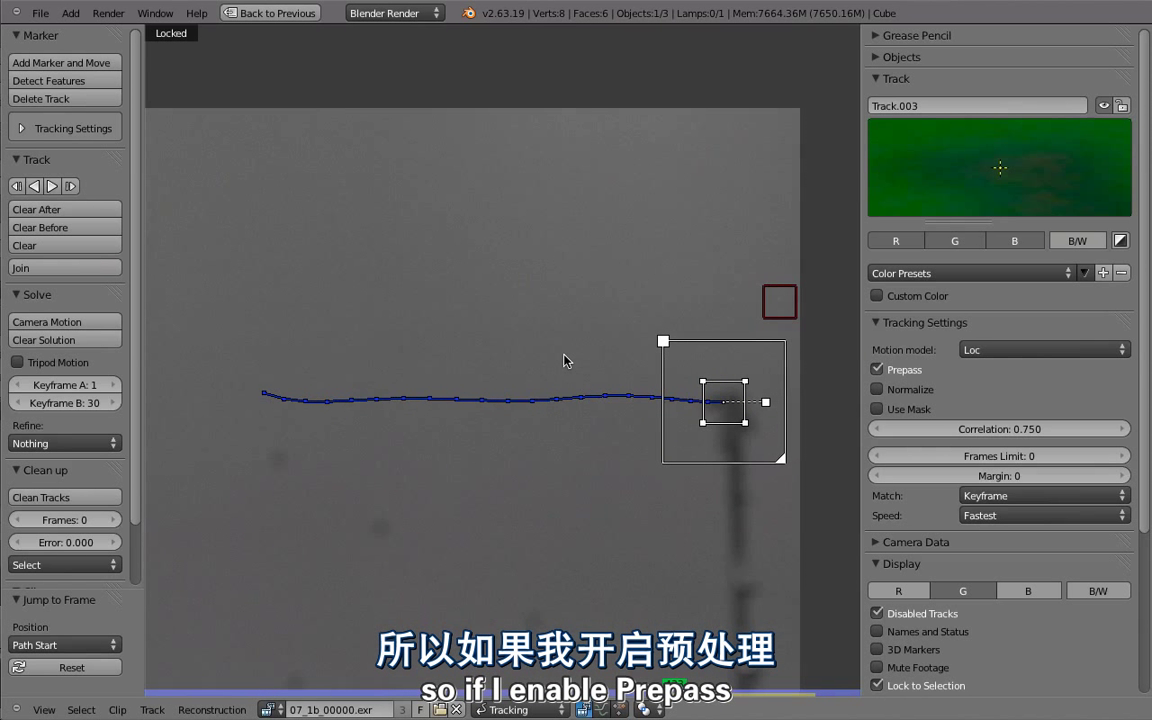
pyautogui.hotkey('ctrl', 't')
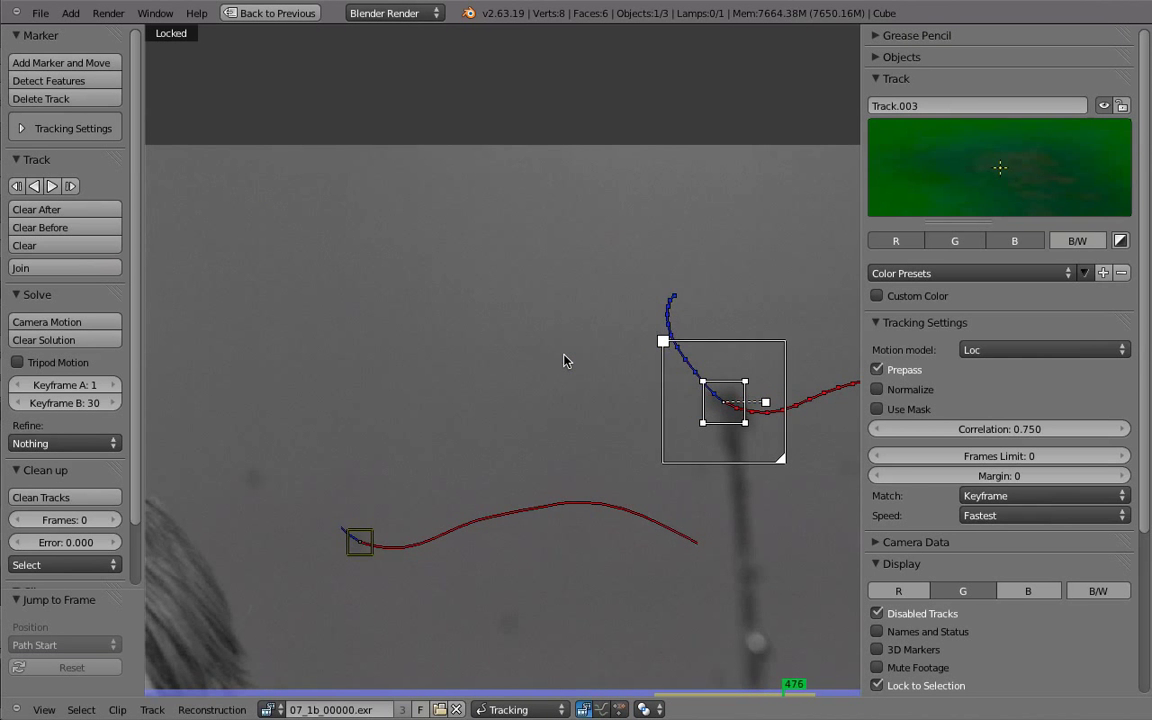
# Review the motion model options and examine the pattern area of the light-stand marker up close.
pyautogui.scroll(-3, 500, 365)
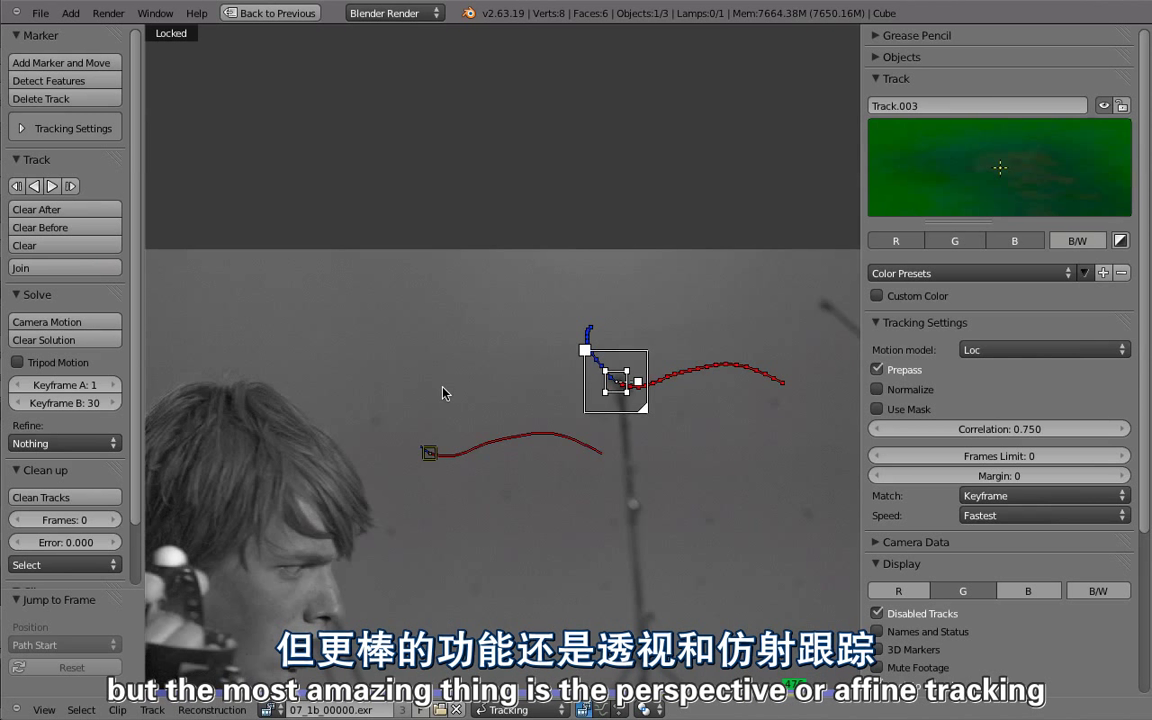
pyautogui.click(997, 352)
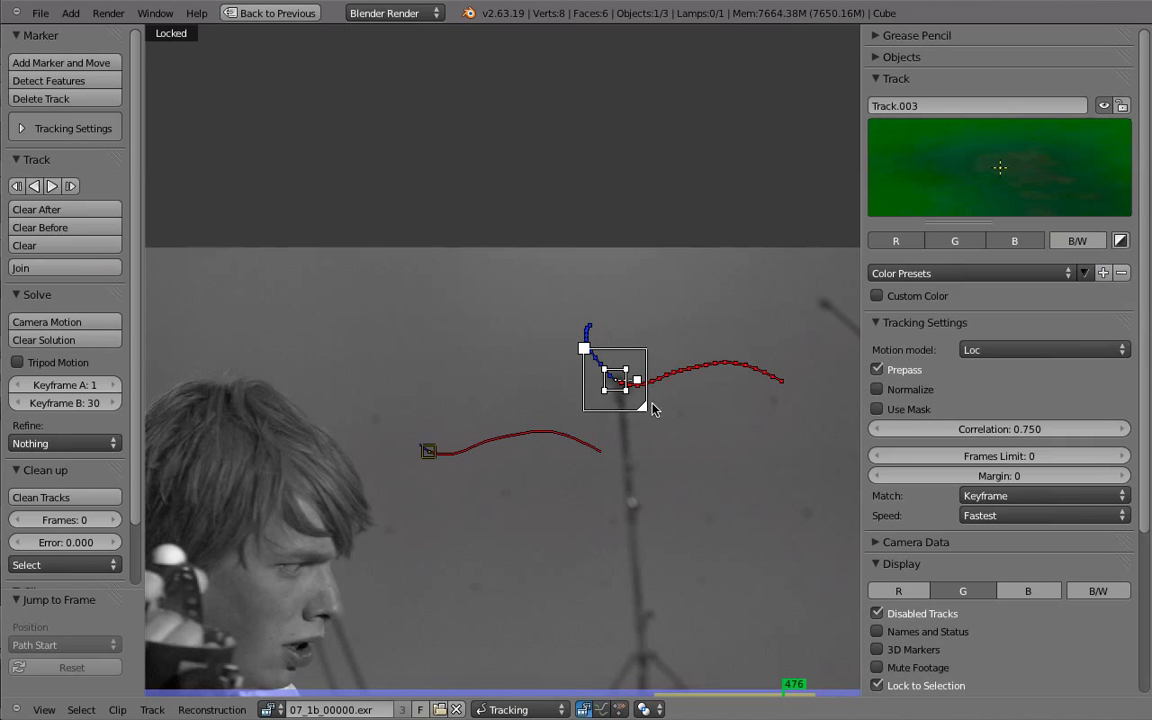
pyautogui.scroll(5, 615, 405)
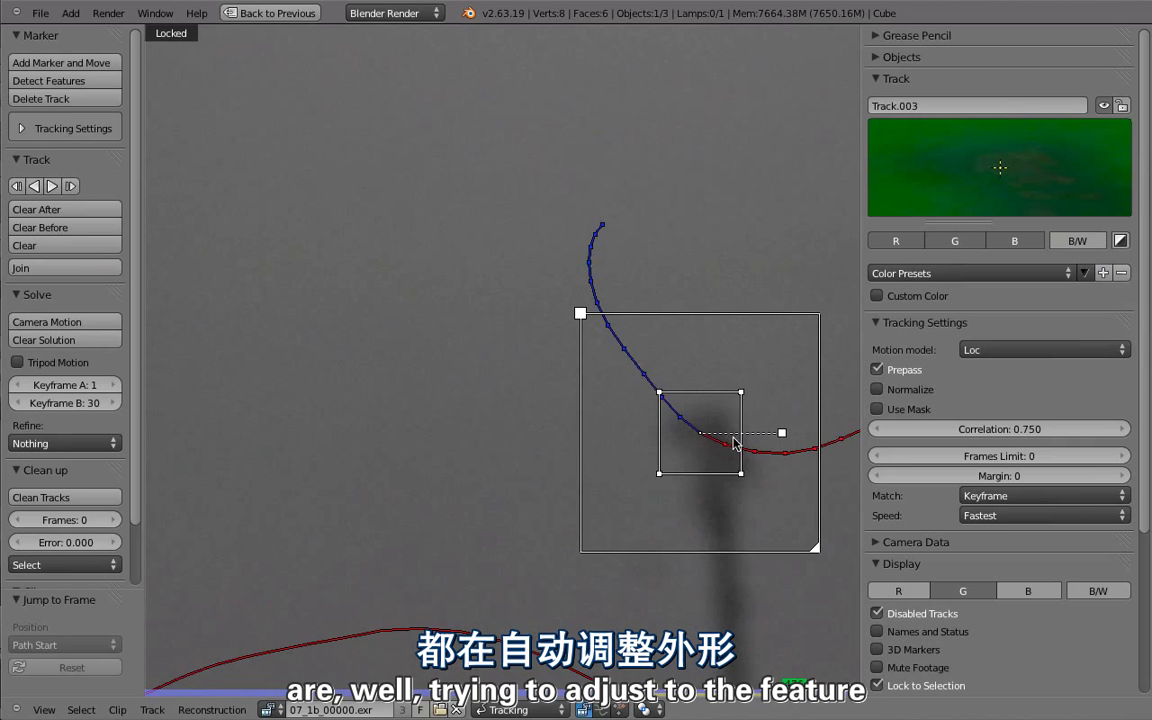
pyautogui.scroll(-4, 666, 486)
pyautogui.moveTo(509, 483); pyautogui.dragTo(648, 457, button='middle')
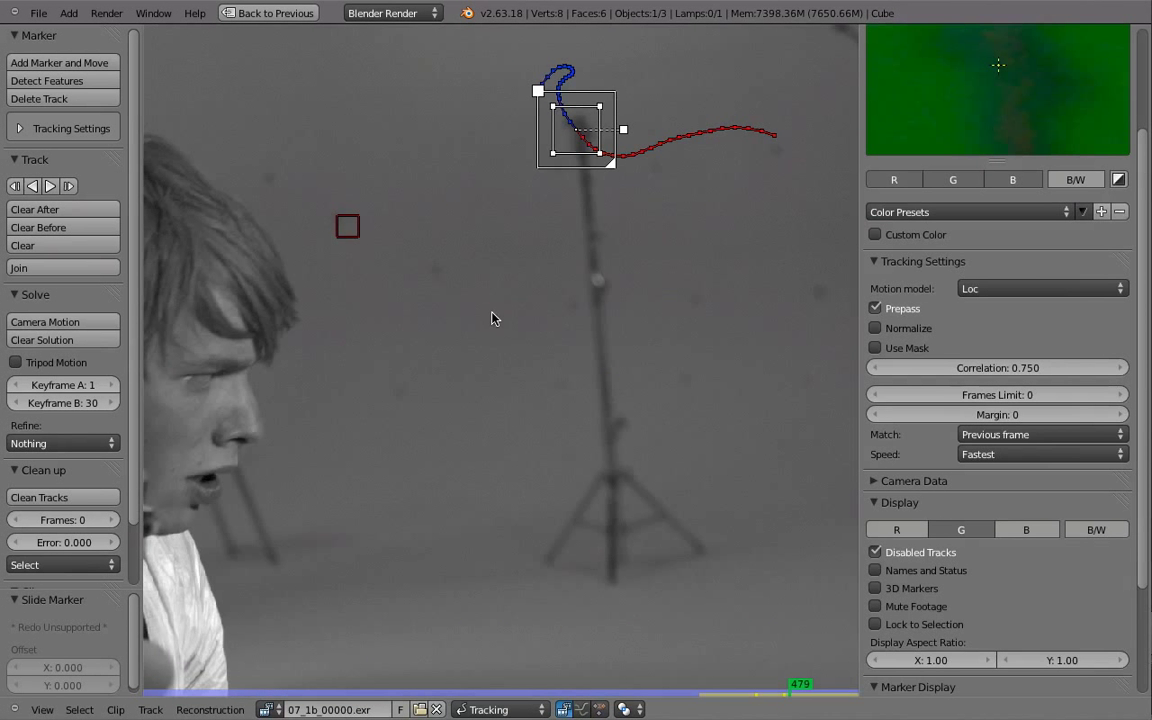
# Return to frame 247 and restore the full-colour display of the footage.
pyautogui.hotkey('shift', 'Left')
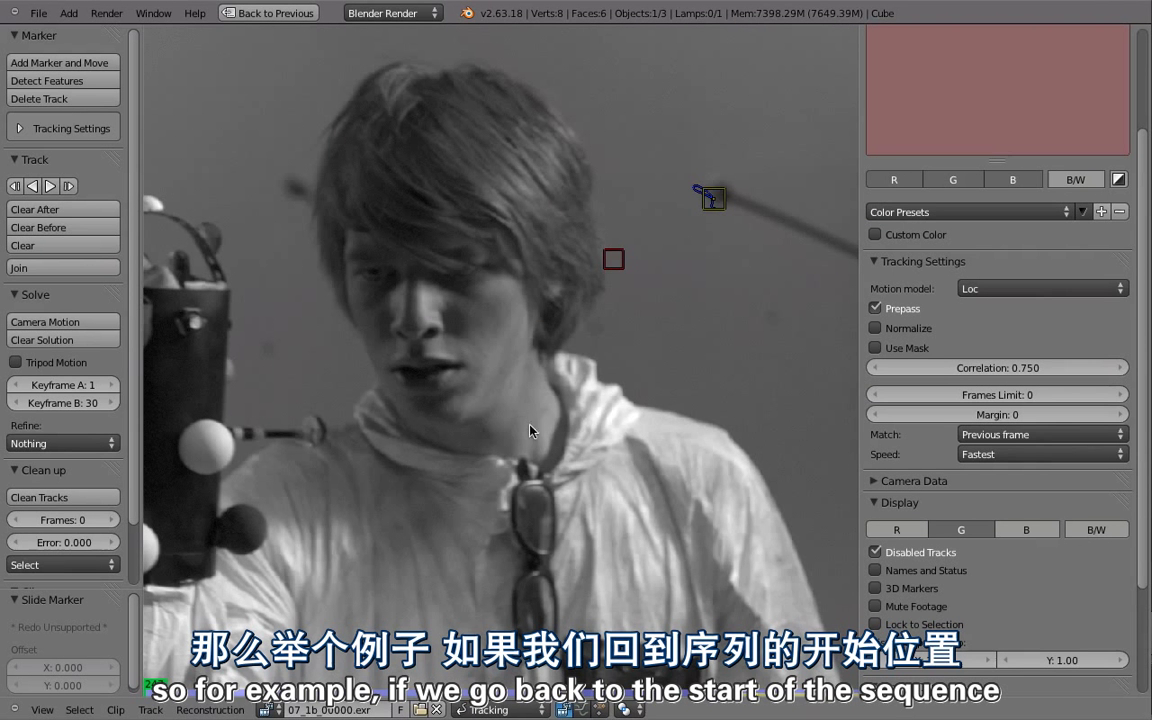
pyautogui.moveTo(535, 429); pyautogui.dragTo(535, 413, button='middle')
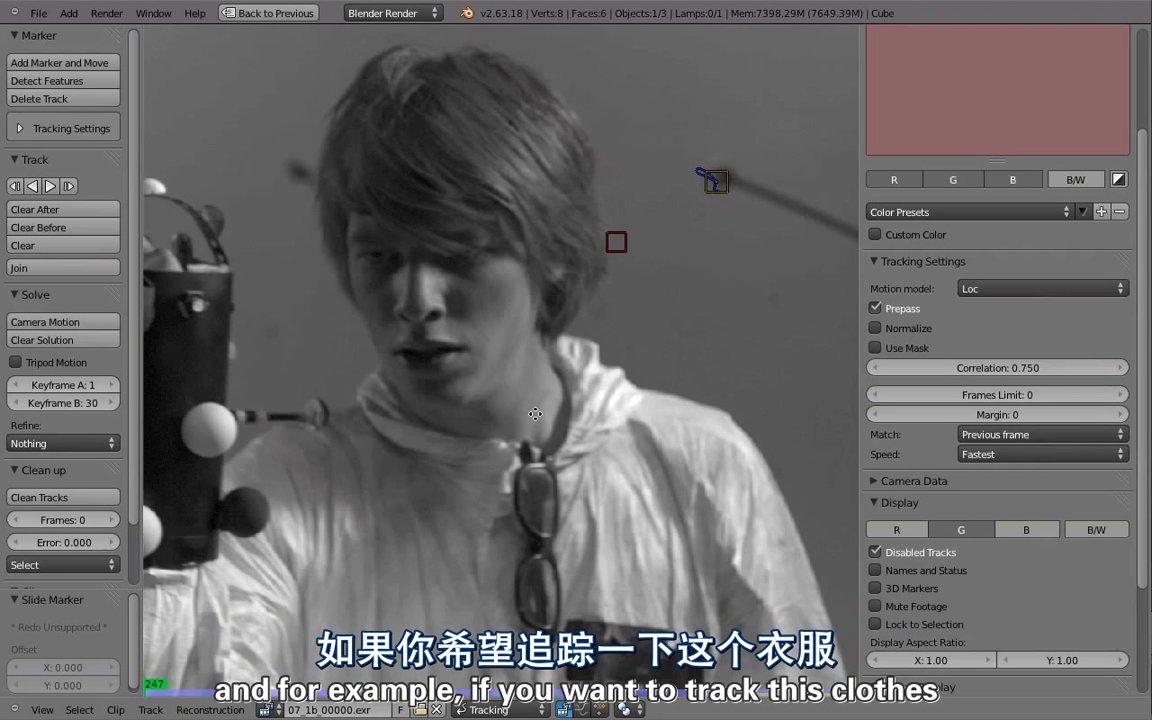
pyautogui.moveTo(535, 413); pyautogui.dragTo(547, 343, button='middle')
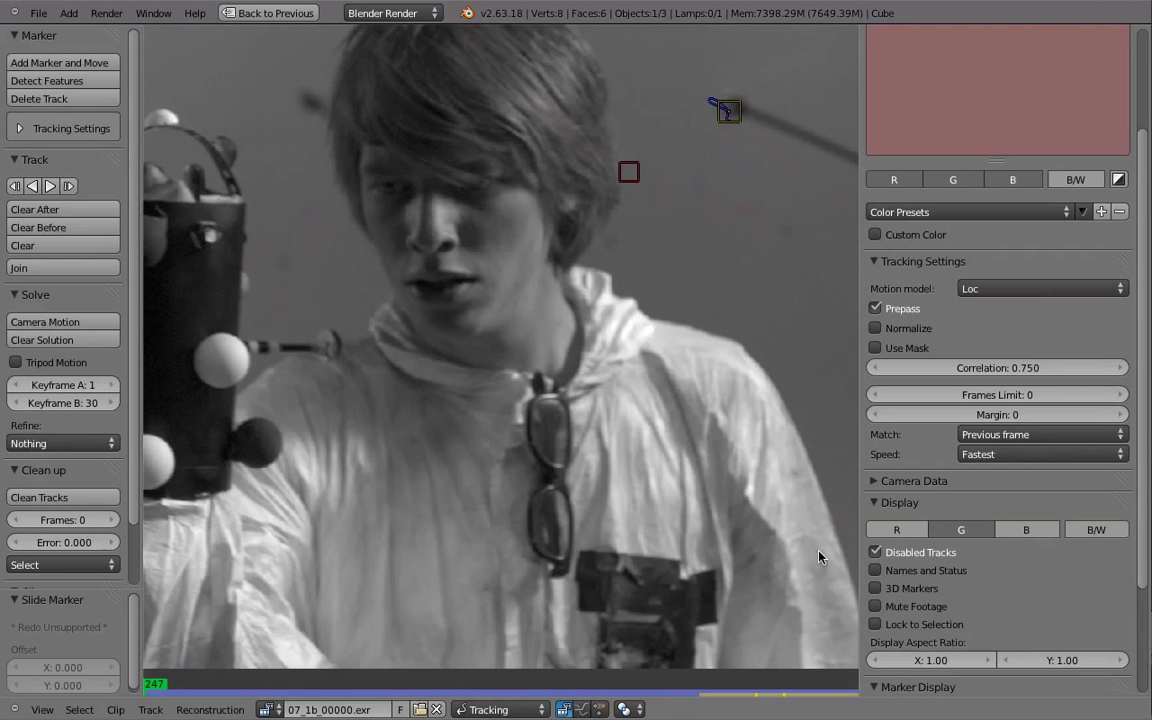
pyautogui.click(925, 531)
pyautogui.click(1024, 541)
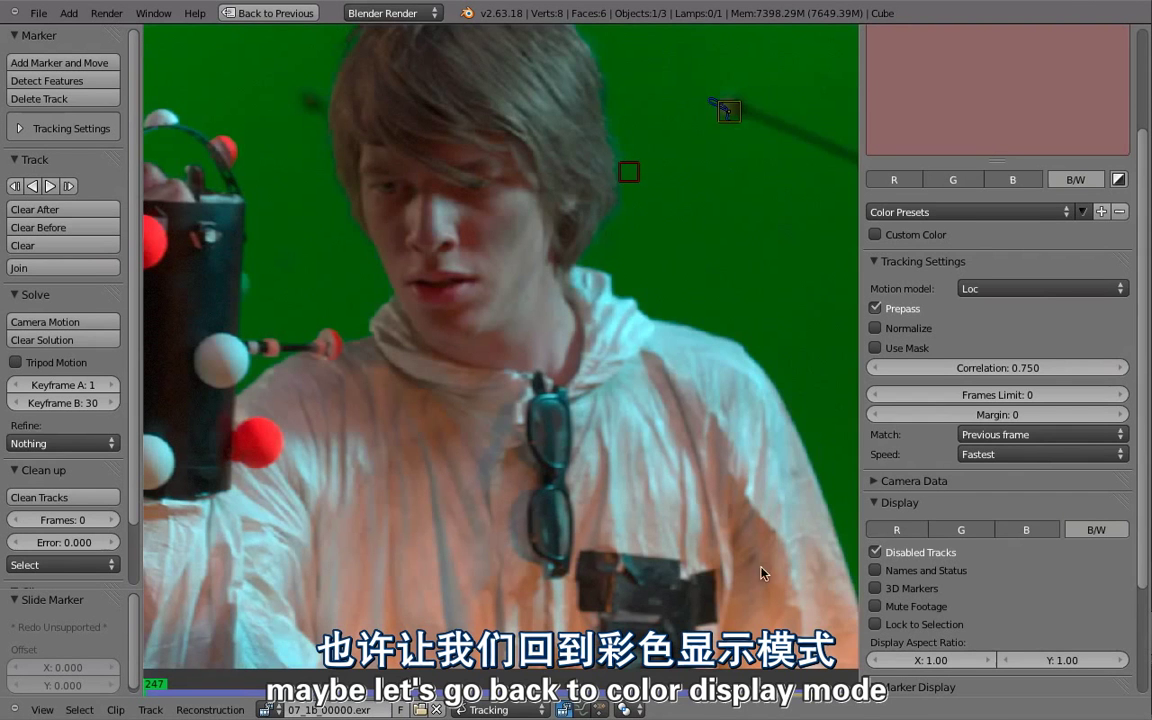
# Place a marker on the black tape's edge on the actor's chest, enlarged by 1.890, and track it forward with the view locked.
pyautogui.moveTo(684, 509); pyautogui.dragTo(637, 443, button='middle')
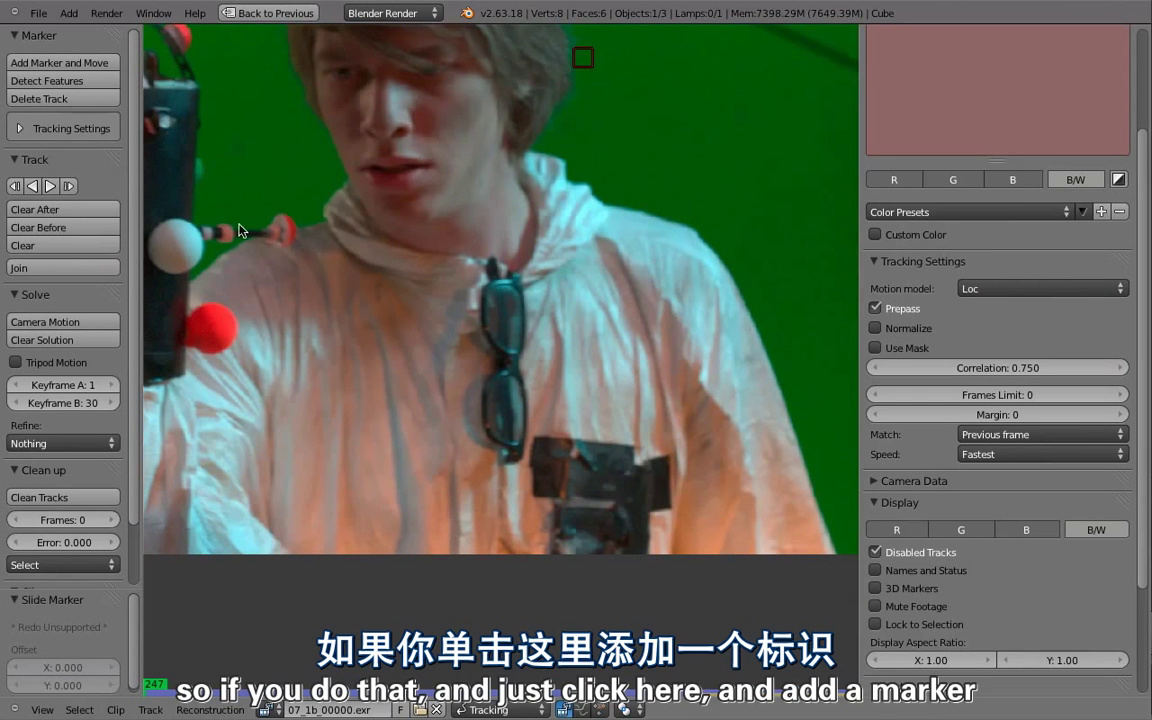
pyautogui.keyDown('ctrl'); pyautogui.click(634, 447); pyautogui.keyUp('ctrl')
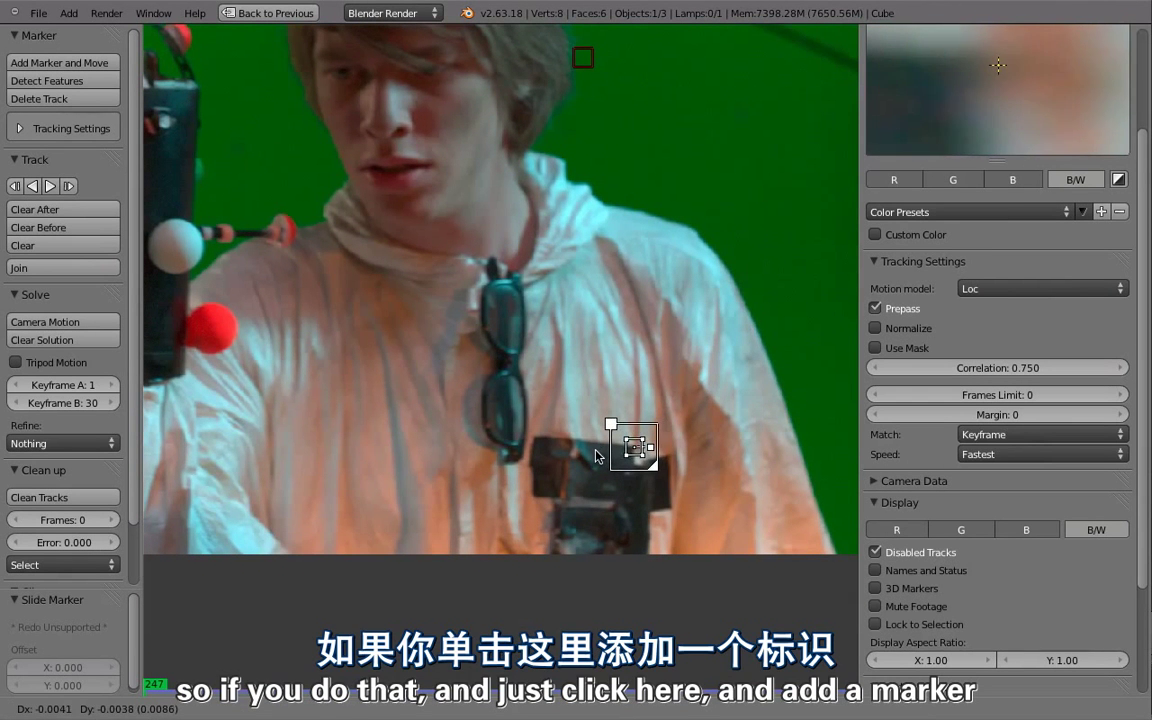
pyautogui.press('s')
pyautogui.click(720, 522)
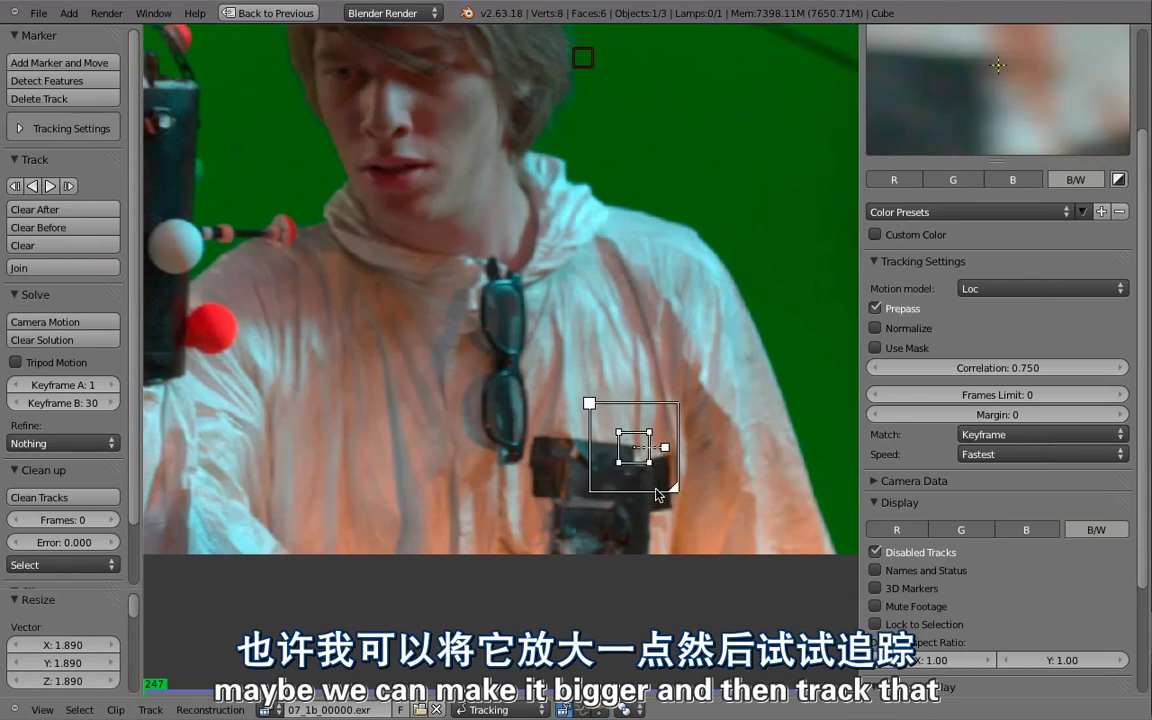
pyautogui.hotkey('ctrl', 't')
pyautogui.press('l')
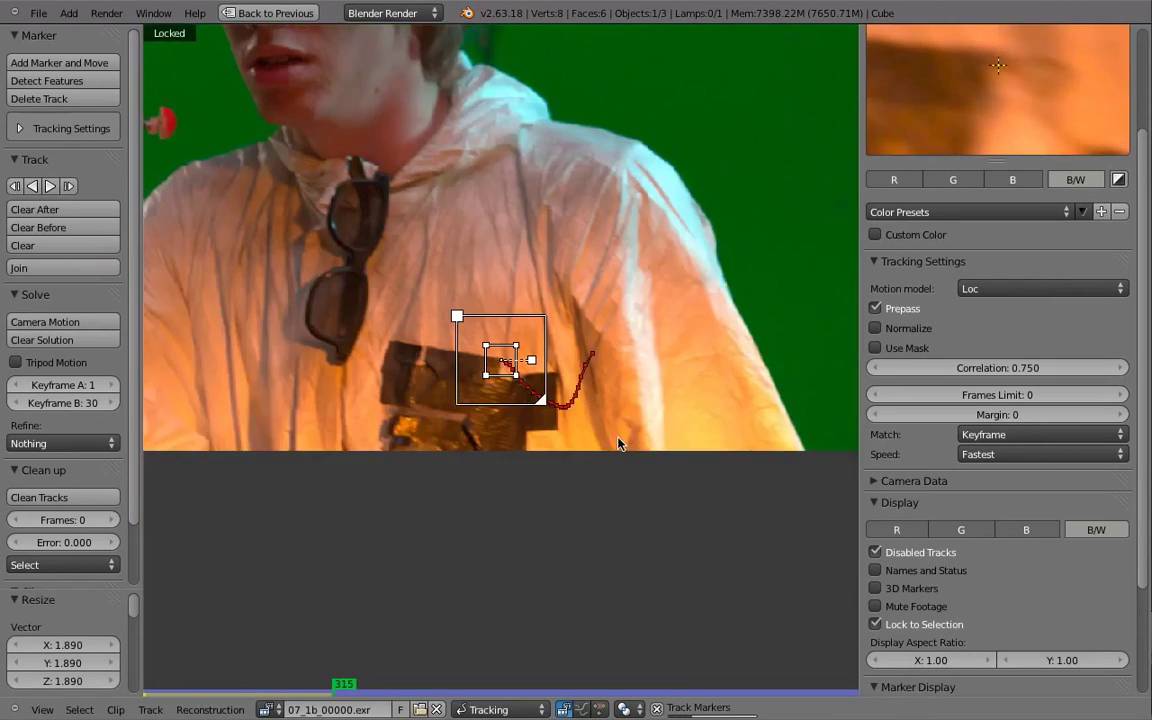
# Step back through the tracked frames to check how the chest marker follows the tape, returning to frame 247.
pyautogui.press('Left')
pyautogui.press('Left')
pyautogui.press('Left')
pyautogui.press('Left')
pyautogui.press('Left')
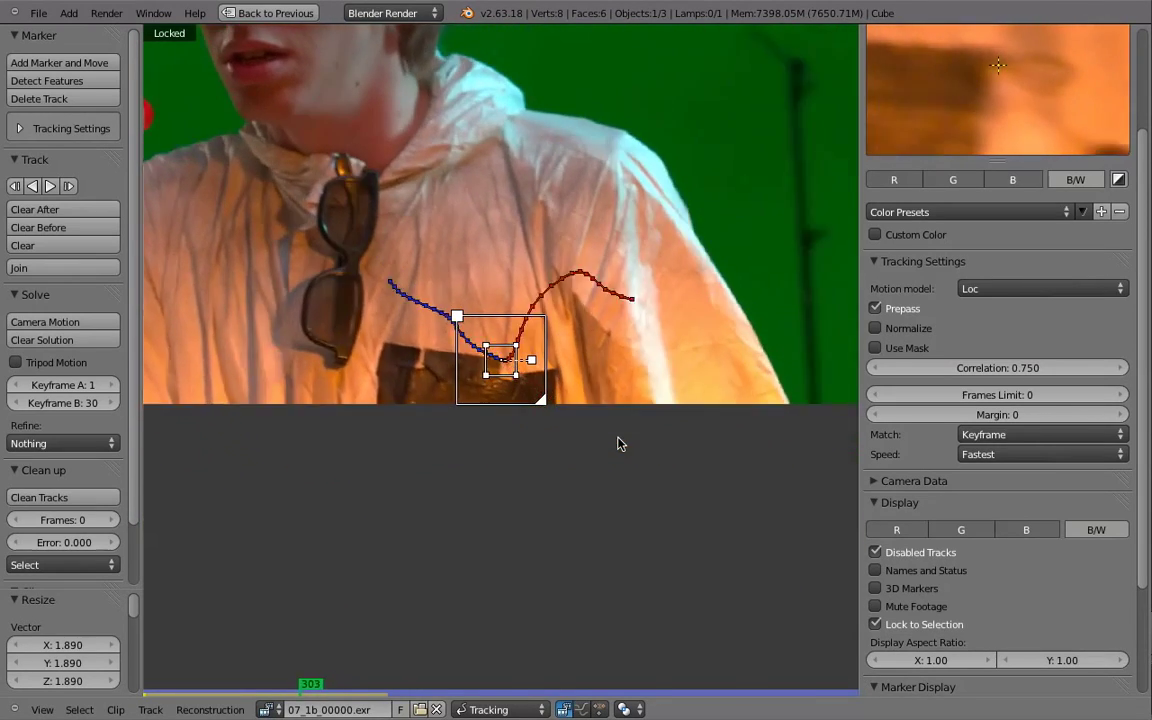
pyautogui.hotkey('shift', 'Left')
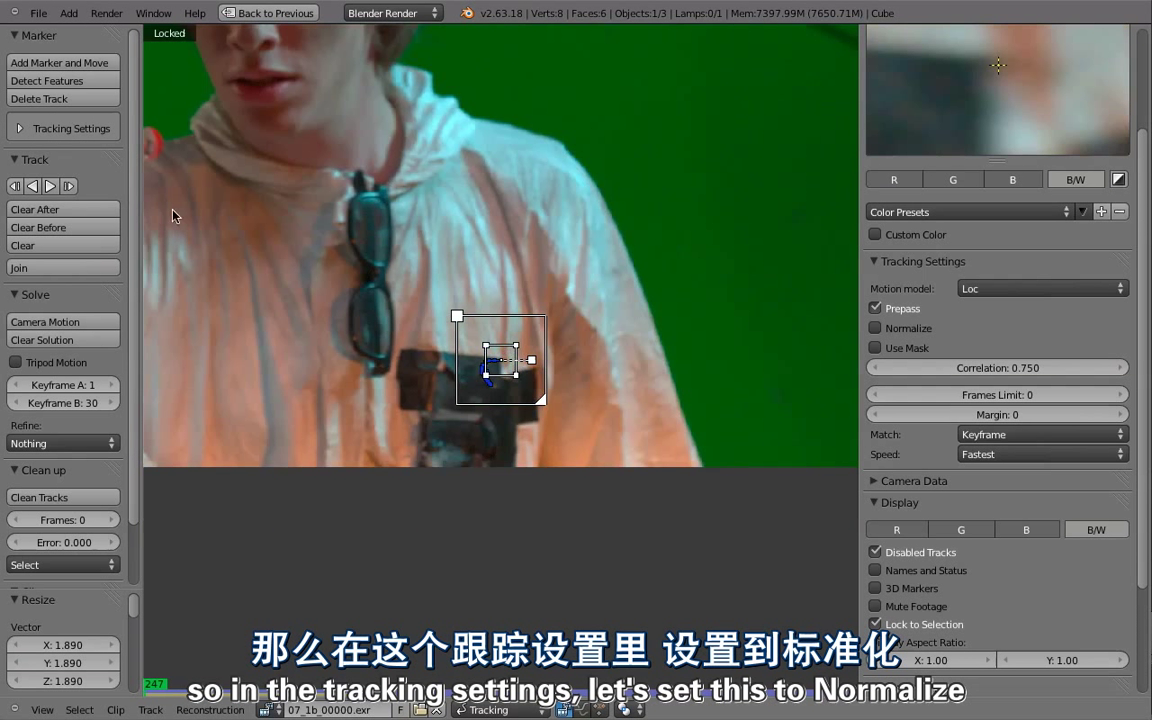
# Enable Normalize in the default settings for new markers and delete the existing chest marker.
pyautogui.click(33, 129)
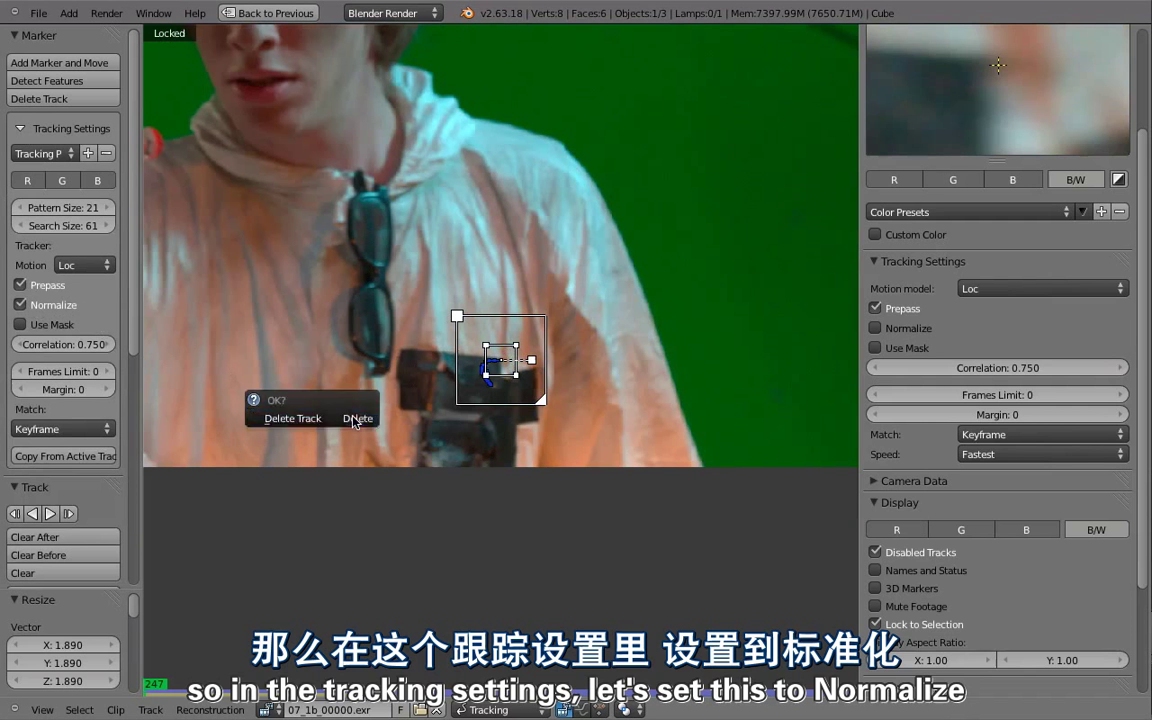
pyautogui.click(356, 418)
# Place a new marker on the chest tape's edge at frame 247, enlarged by 2.014, and track it forward with the view locked.
pyautogui.keyDown('ctrl'); pyautogui.click(500, 362); pyautogui.keyUp('ctrl')
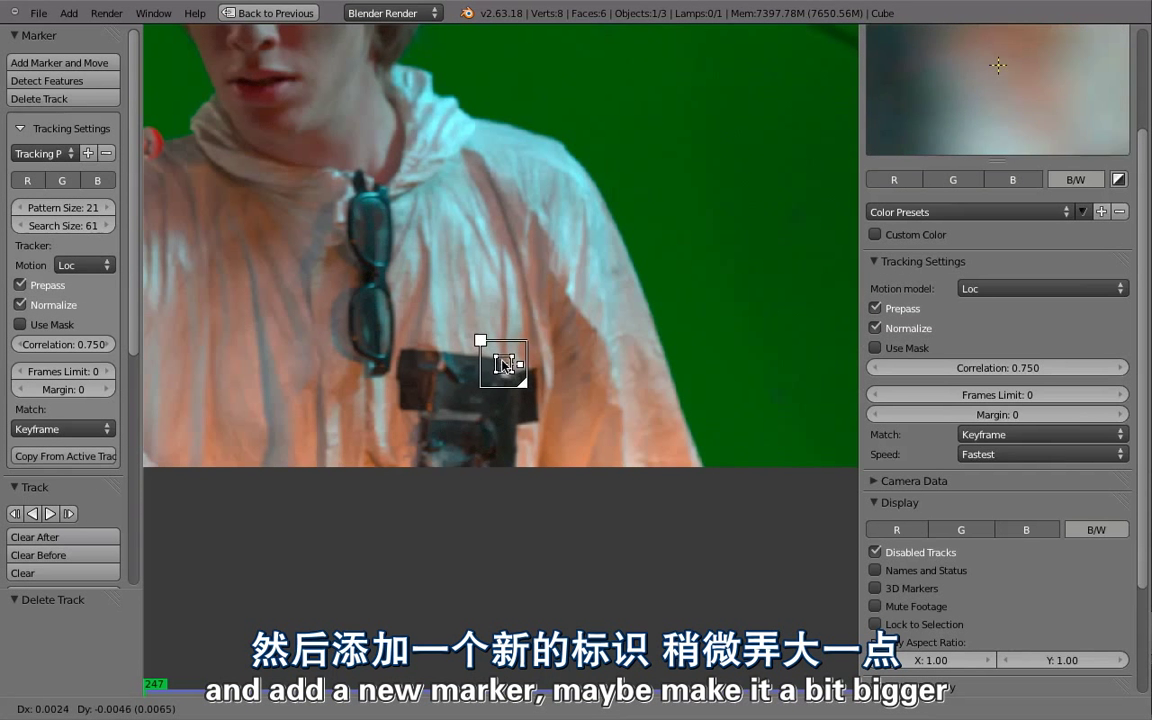
pyautogui.click(500, 362)
pyautogui.press('s')
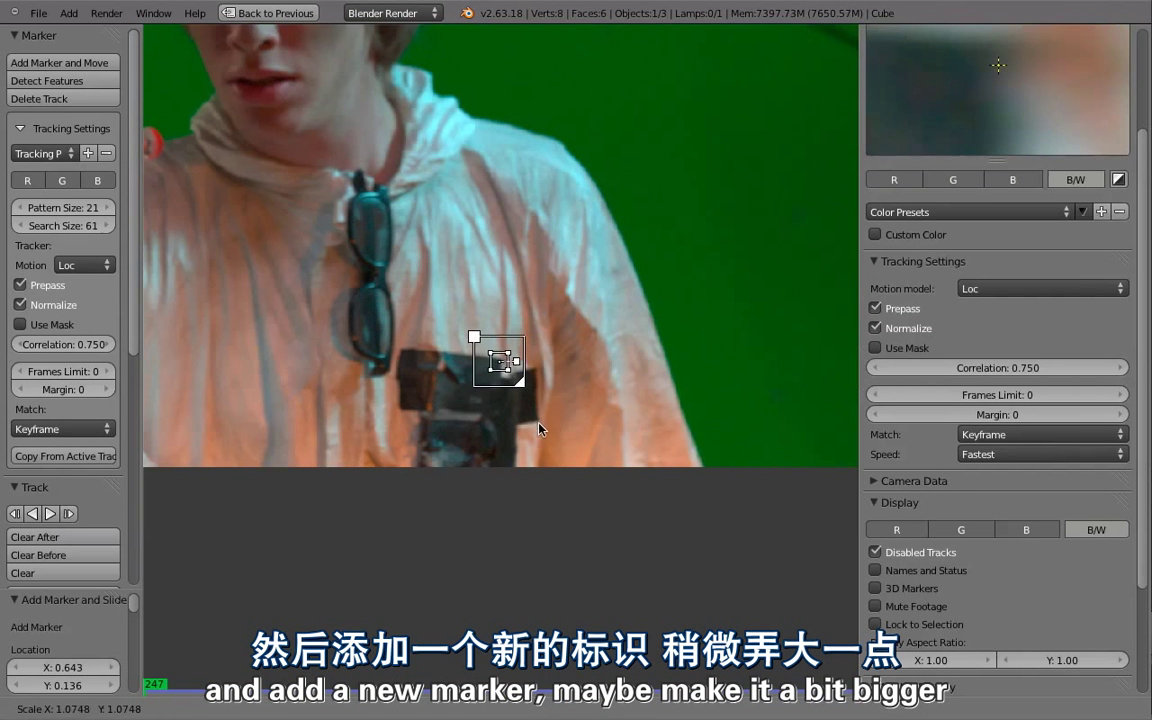
pyautogui.click(519, 404)
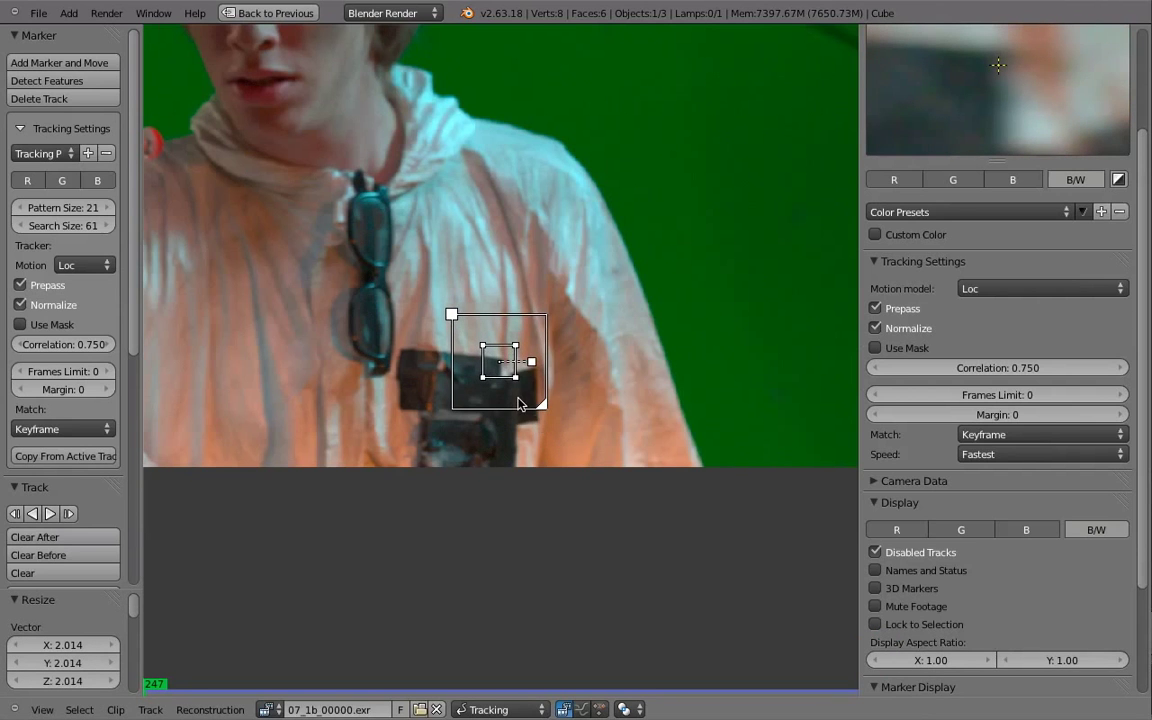
pyautogui.hotkey('ctrl', 't')
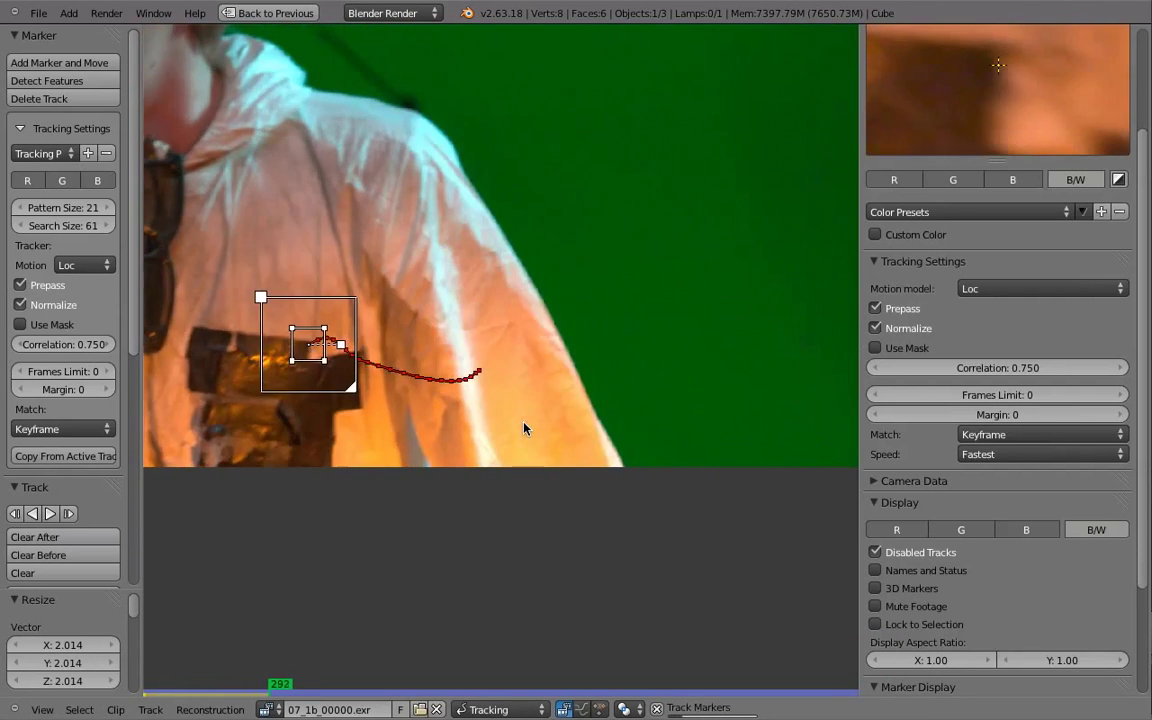
pyautogui.press('l')
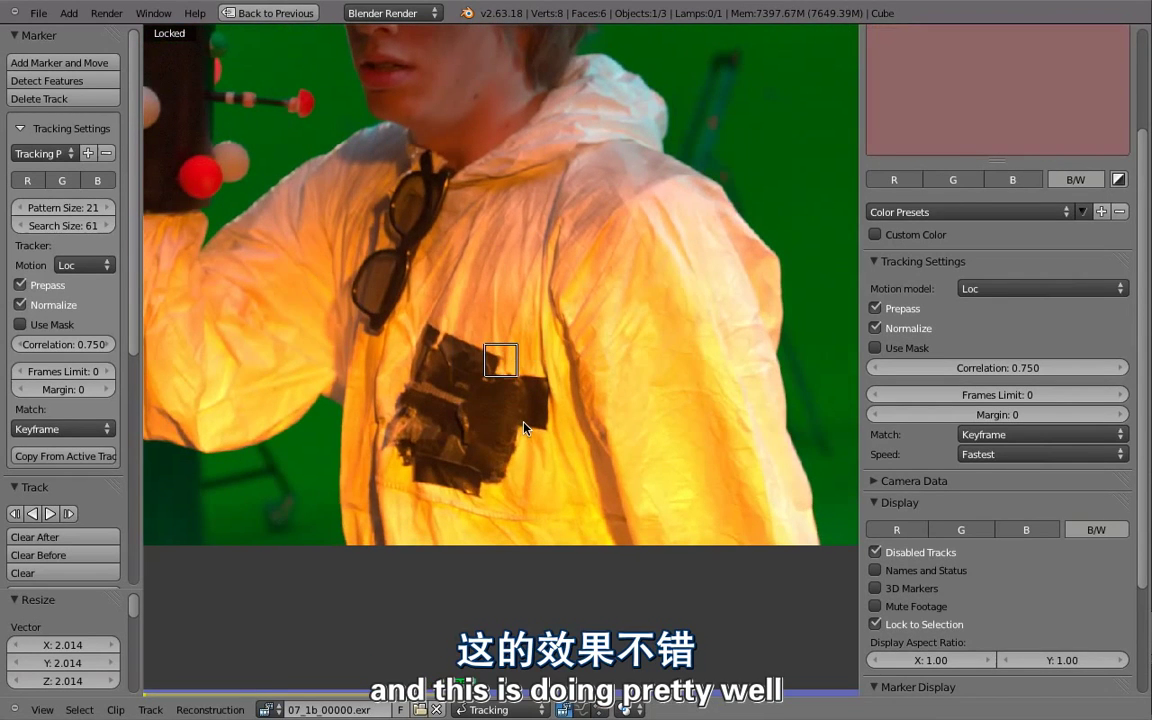
# Step back and forth around frame 357 to examine how the new marker follows the edge of the tape.
pyautogui.press('Left')
pyautogui.press('Left')
pyautogui.press('Right')
pyautogui.press('Right')
pyautogui.press('Right')
pyautogui.press('Left')
pyautogui.press('Left')
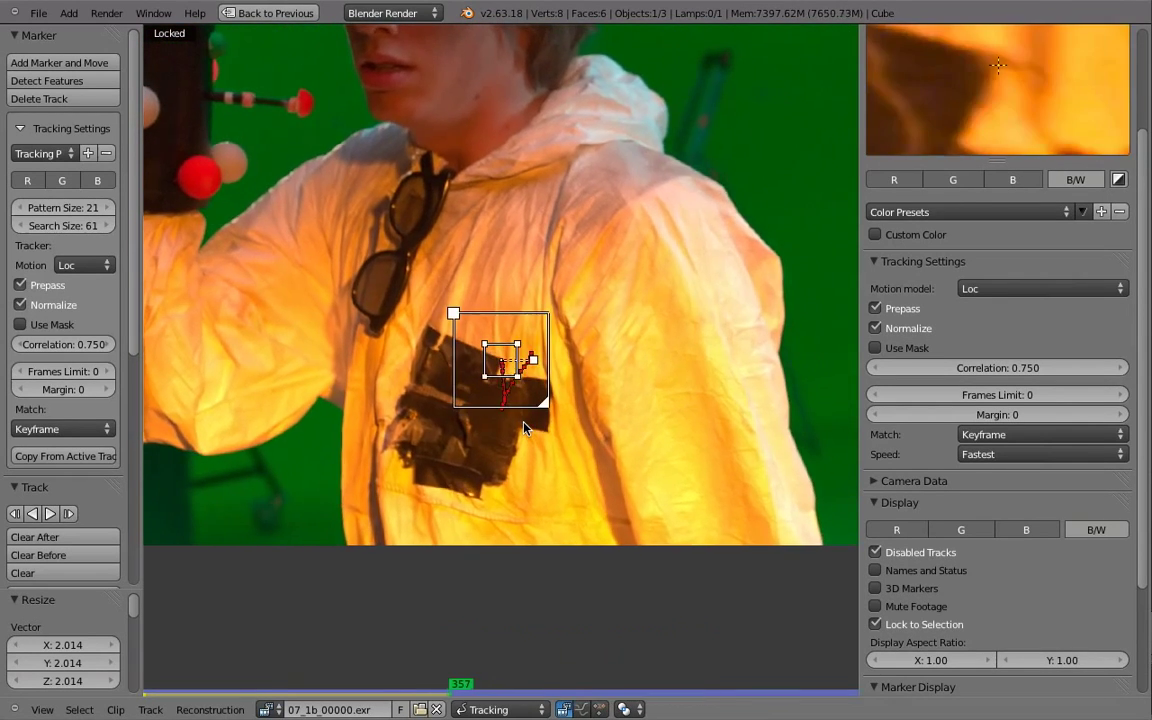
# Set the existing chest marker's matching to Previous frame and track it forward again from frame 247.
pyautogui.hotkey('shift', 'Left')
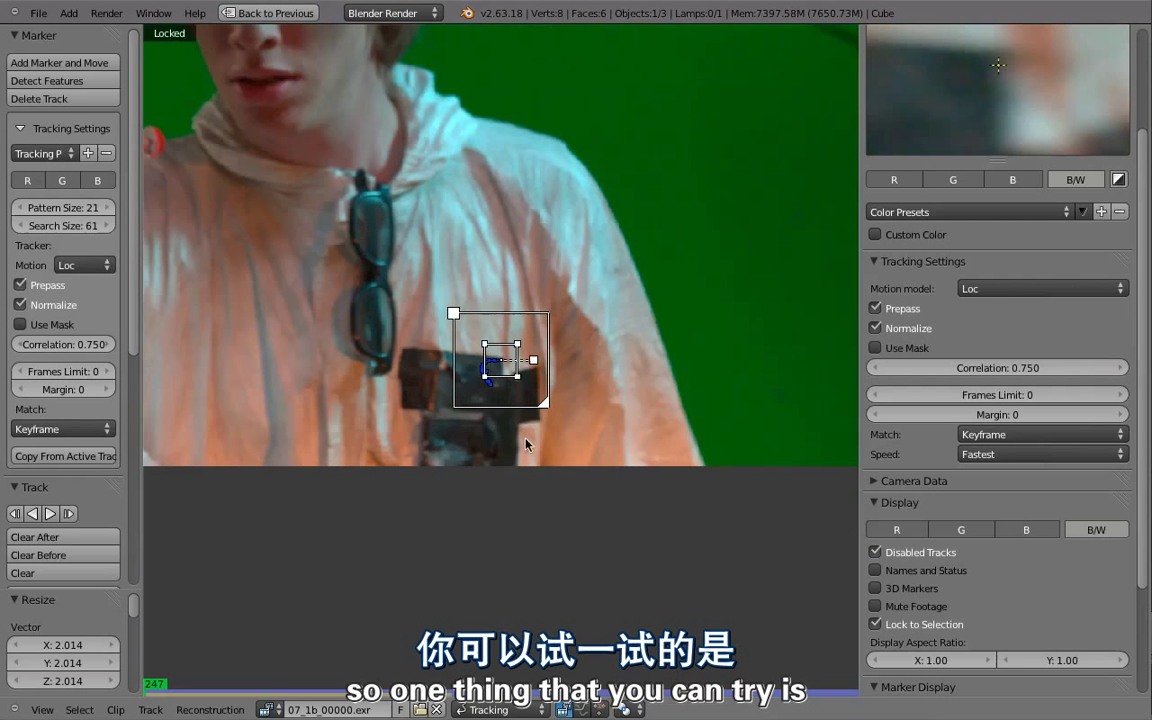
pyautogui.click(985, 434)
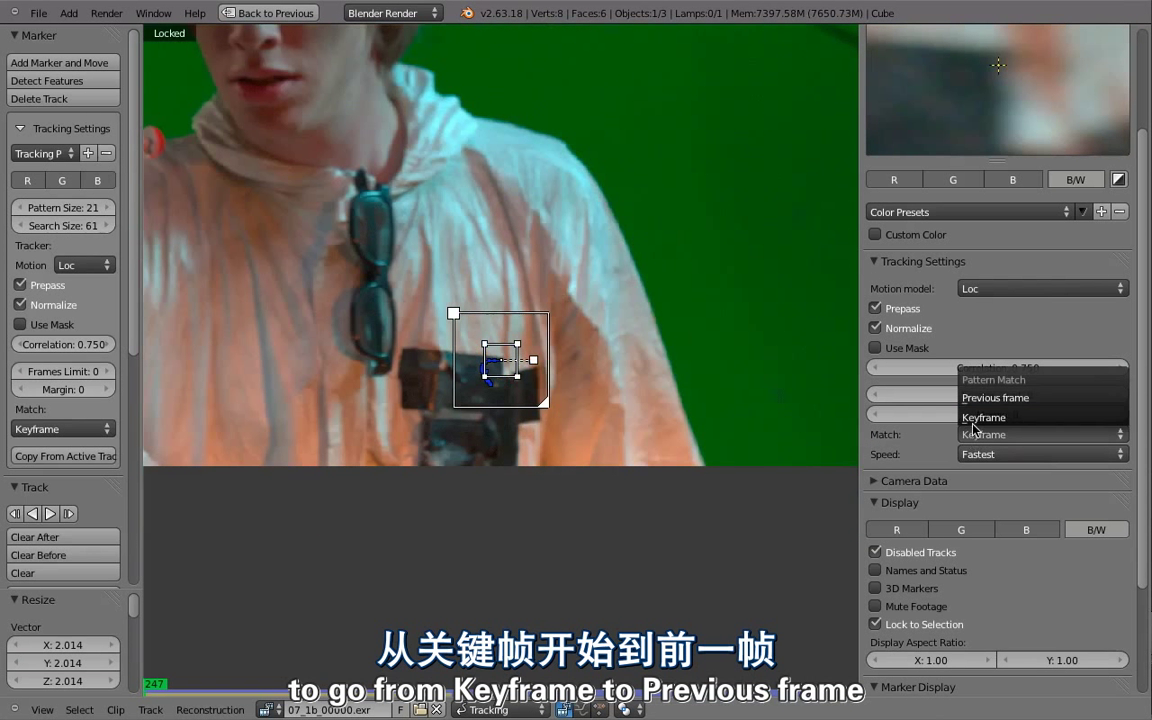
pyautogui.click(977, 397)
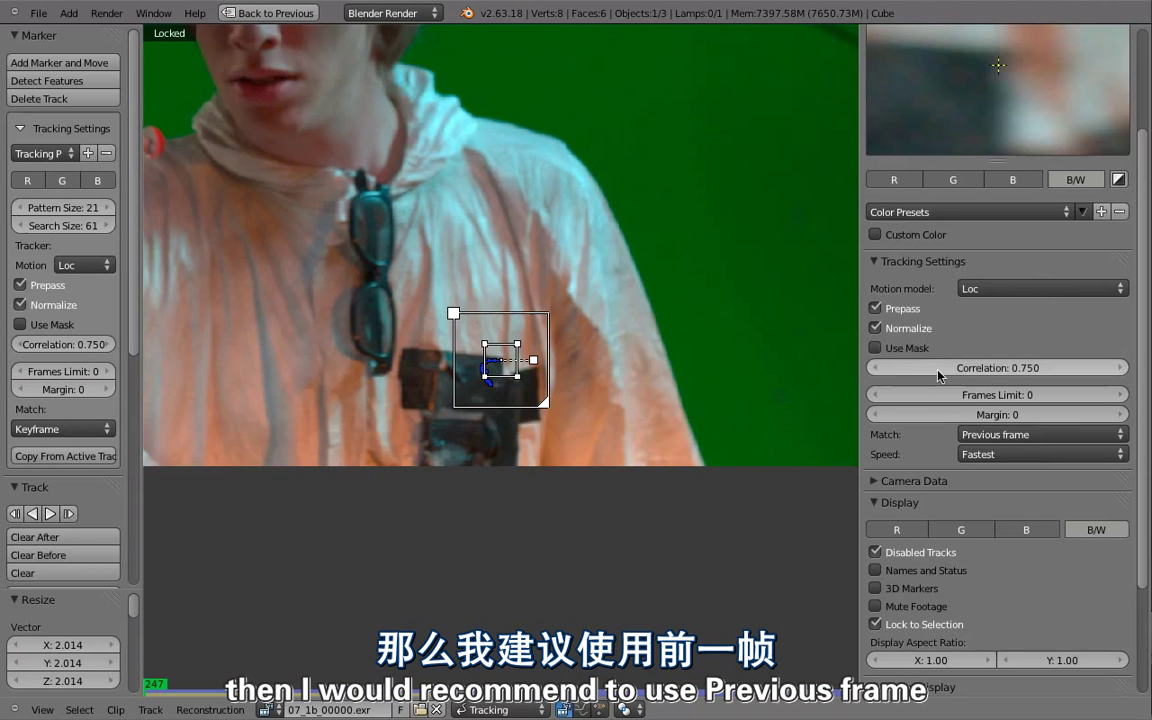
pyautogui.hotkey('ctrl', 't')
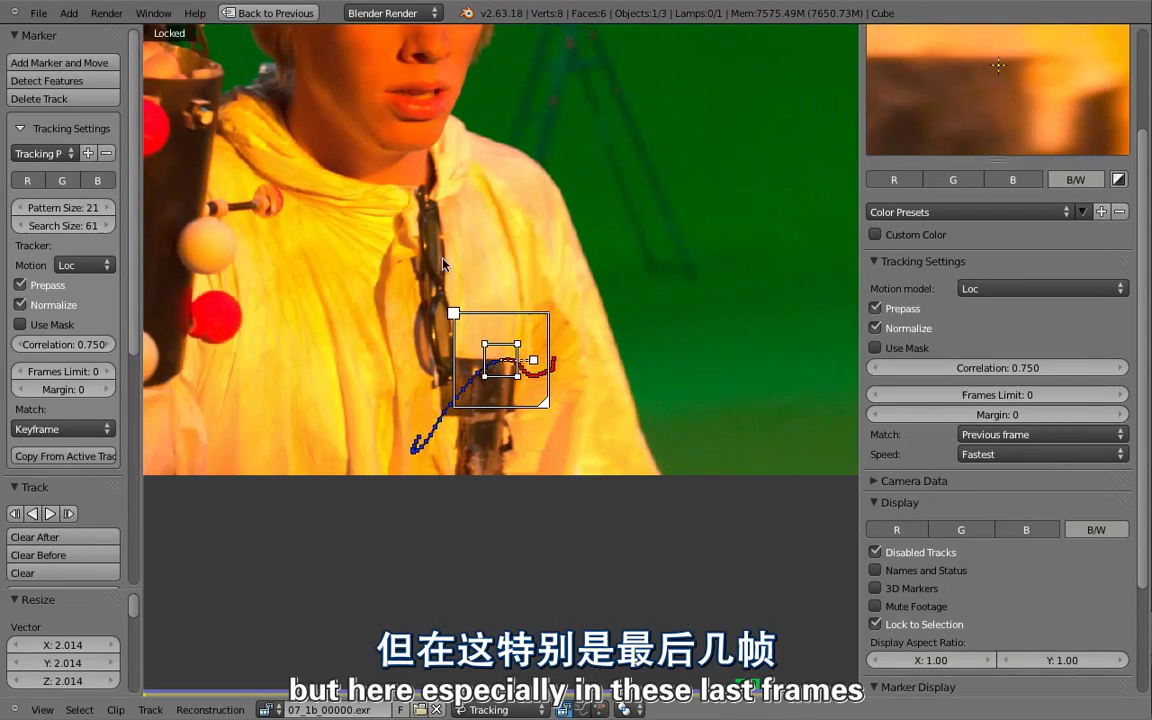
# Examine up close how the tracked tape corner deforms over the last frames, returning to frame 247.
pyautogui.scroll(6, 499, 316)
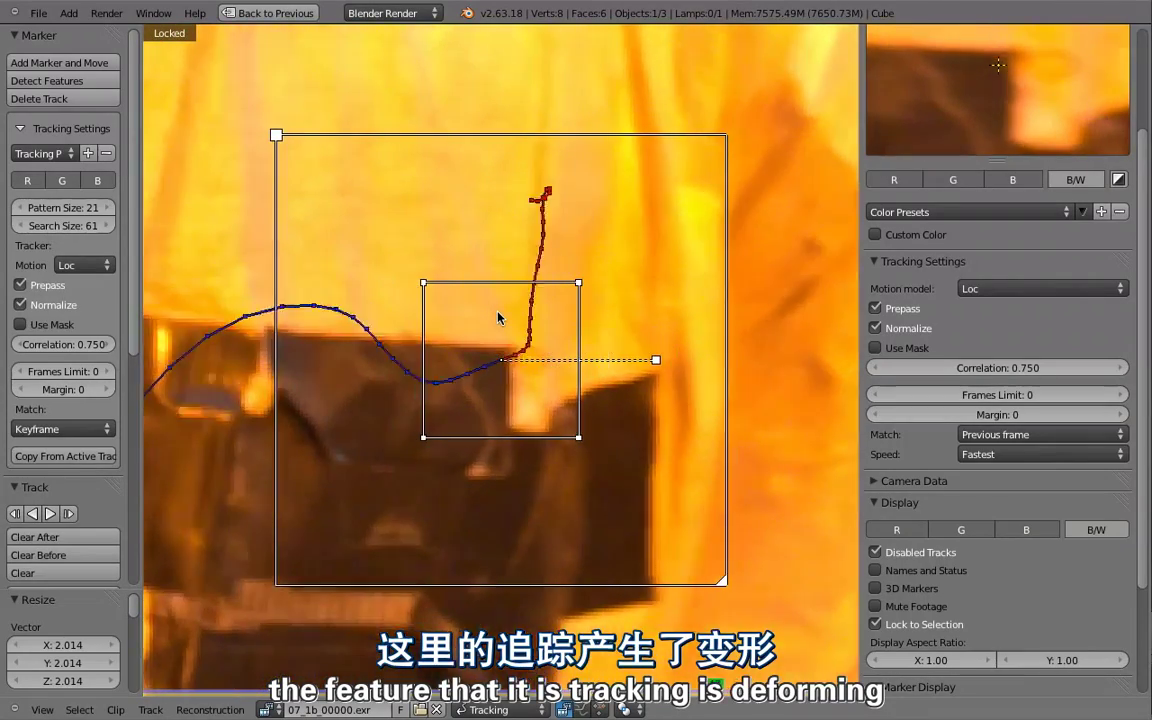
pyautogui.scroll(1, 498, 318)
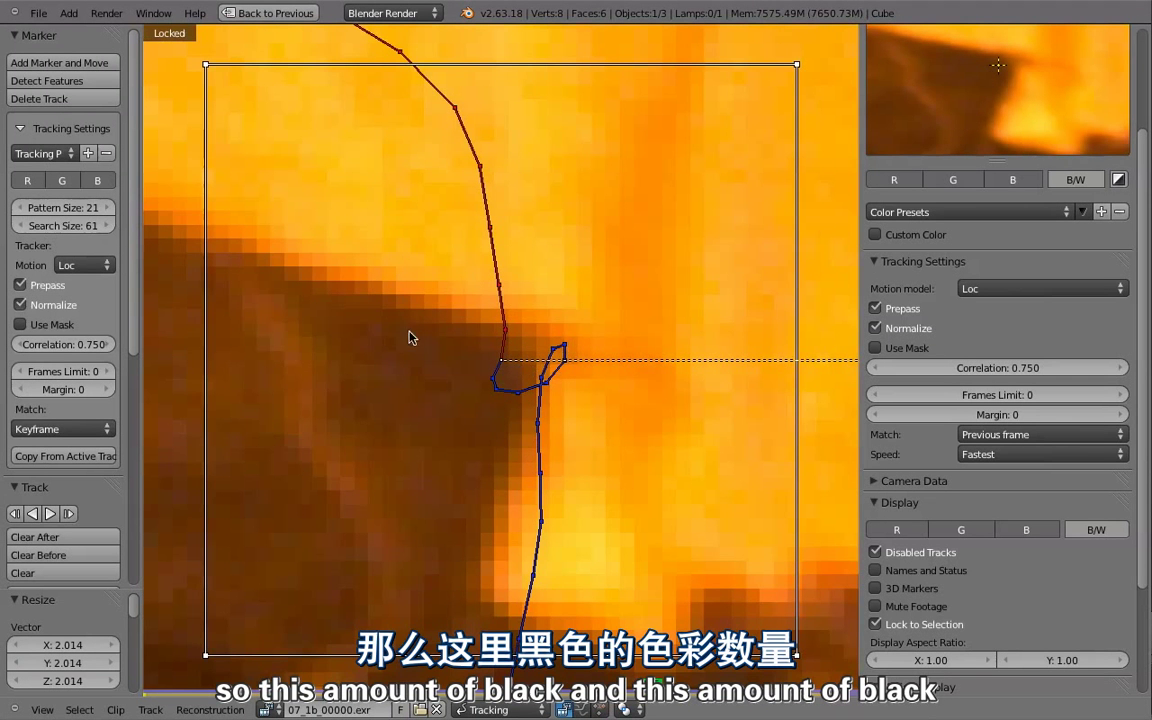
pyautogui.scroll(-2, 401, 343)
pyautogui.keyDown('alt'); pyautogui.scroll(-17, 401, 343); pyautogui.keyUp('alt')
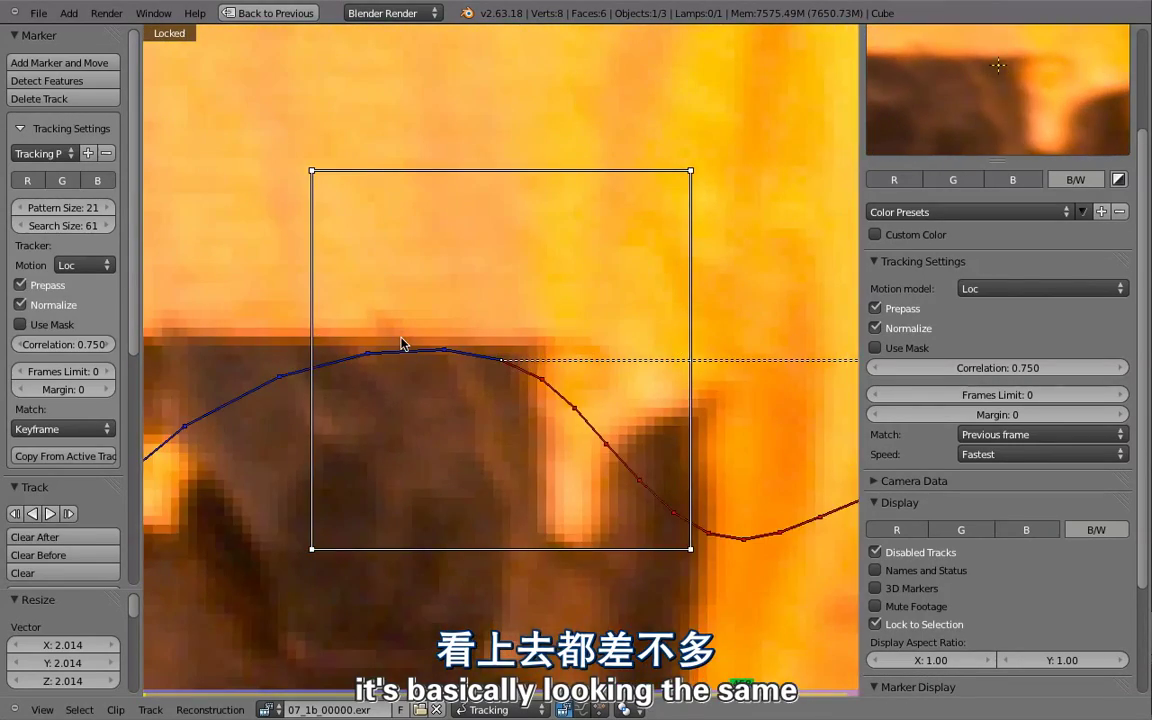
pyautogui.scroll(-6, 525, 352)
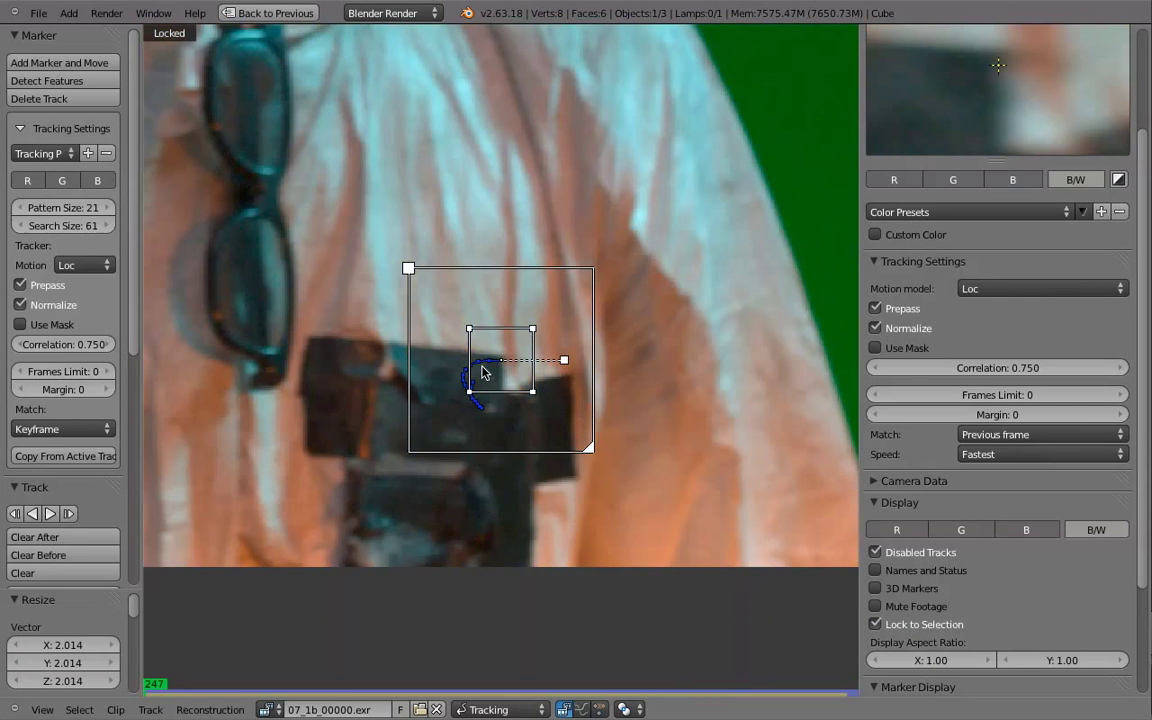
# Place a new marker with the Affine motion model on the tape corner at frame 247, enlarged by 1.976, and track it forward.
pyautogui.click(101, 264)
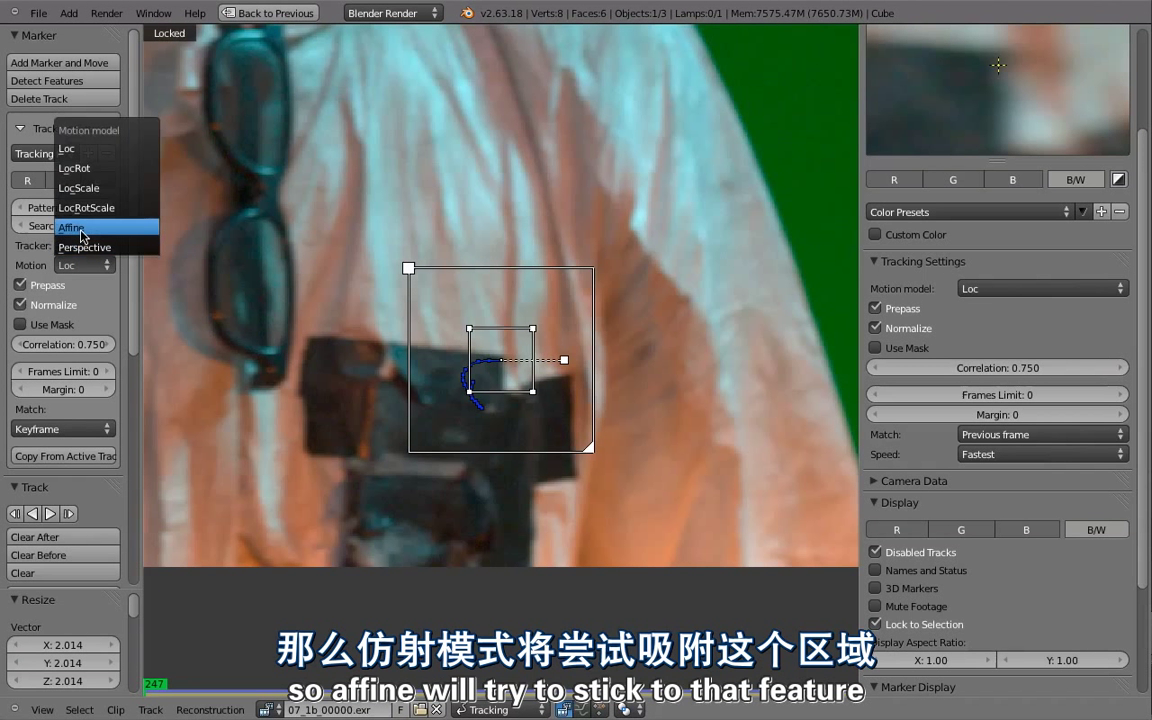
pyautogui.click(82, 236)
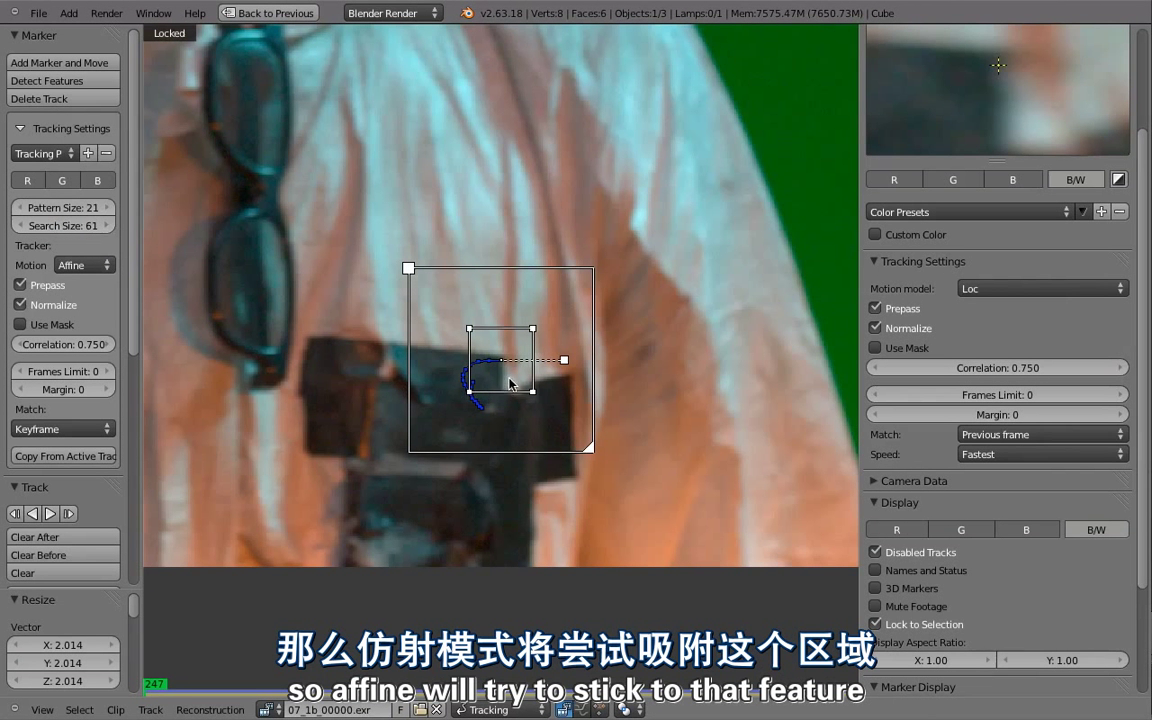
pyautogui.moveTo(508, 366)
pyautogui.keyDown('ctrl'); pyautogui.mouseDown()
pyautogui.moveTo(484, 352)
pyautogui.moveTo(546, 383)
pyautogui.moveTo(480, 364)
pyautogui.moveTo(502, 365)
pyautogui.mouseUp(); pyautogui.keyUp('ctrl')
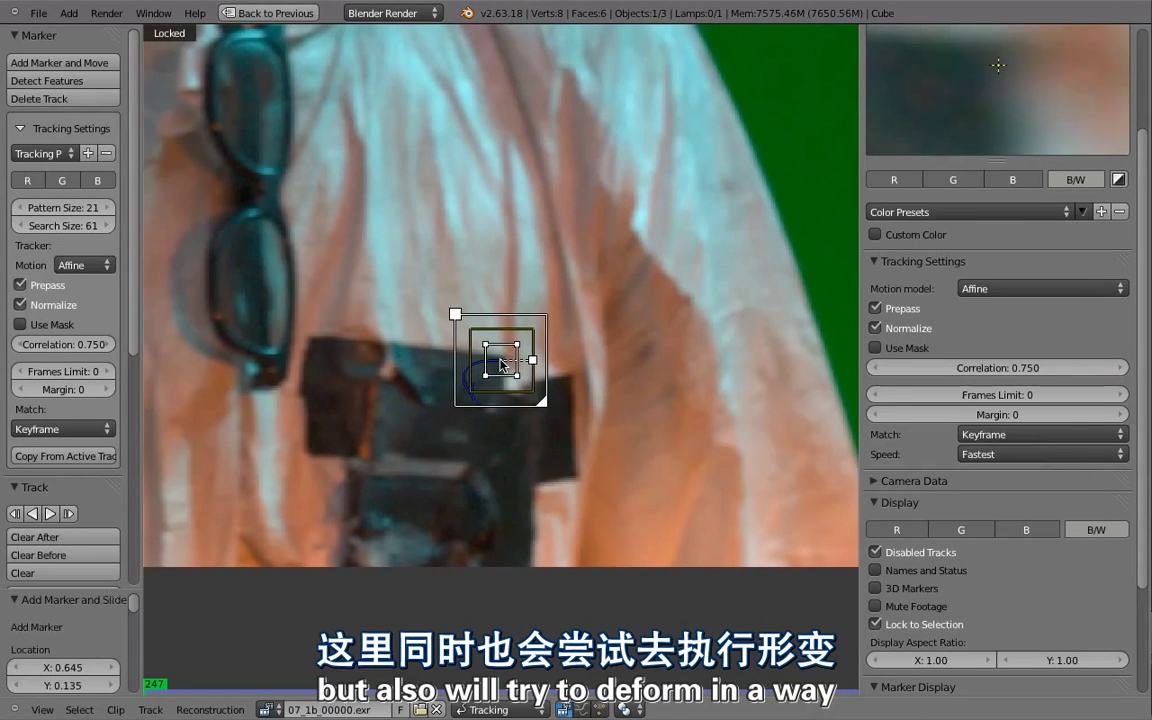
pyautogui.press('s')
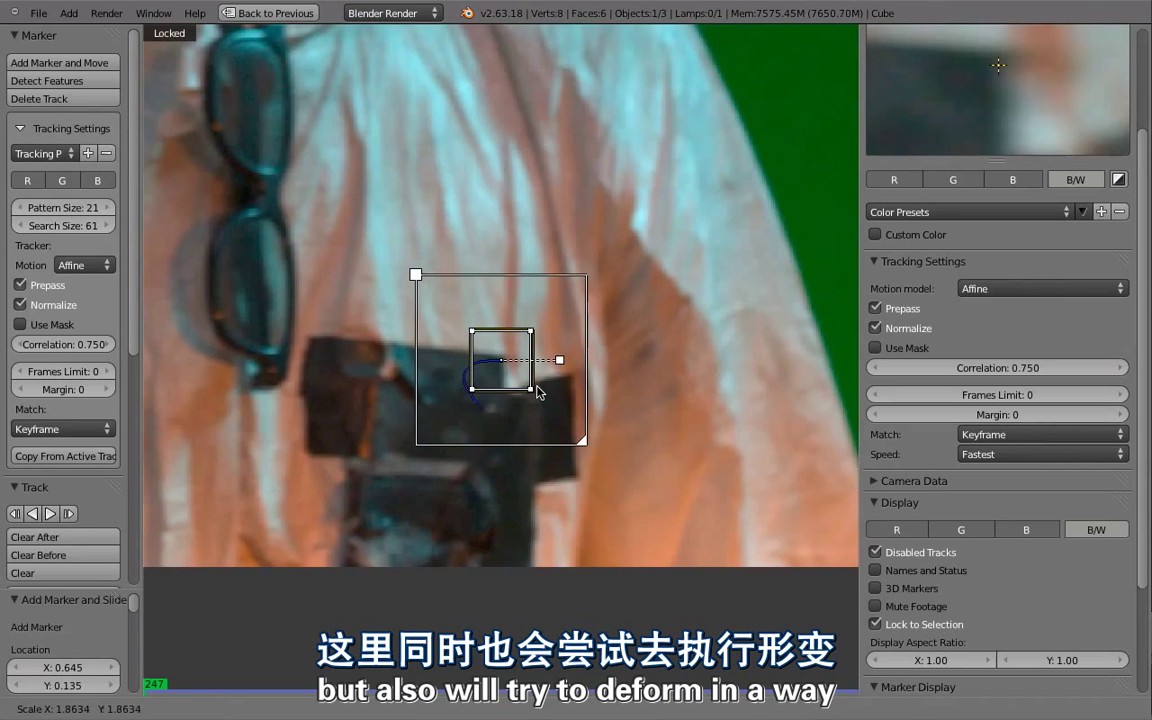
pyautogui.click(540, 392)
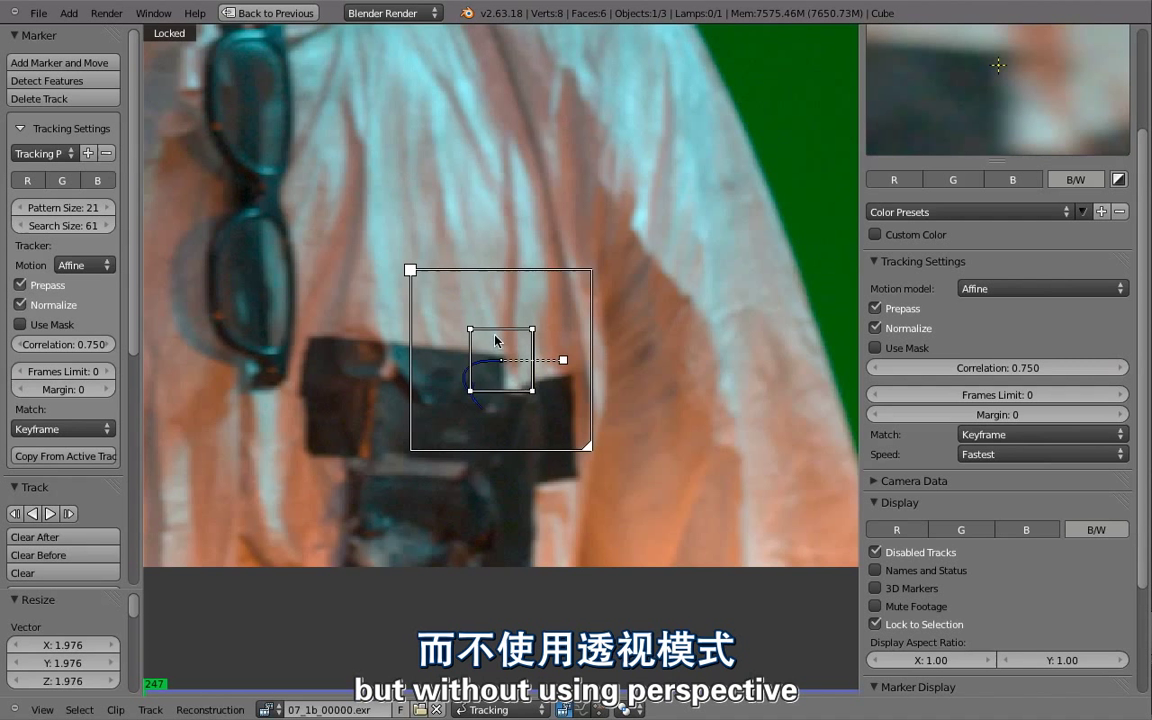
pyautogui.scroll(2, 495, 340)
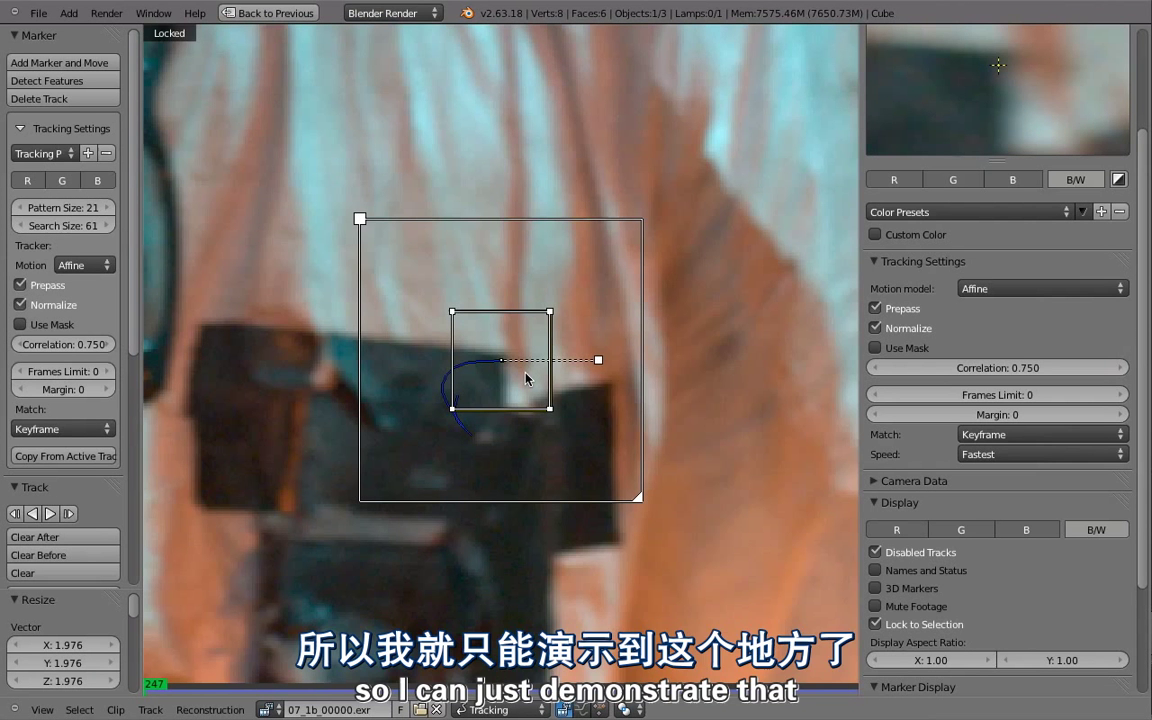
pyautogui.scroll(-5, 432, 356)
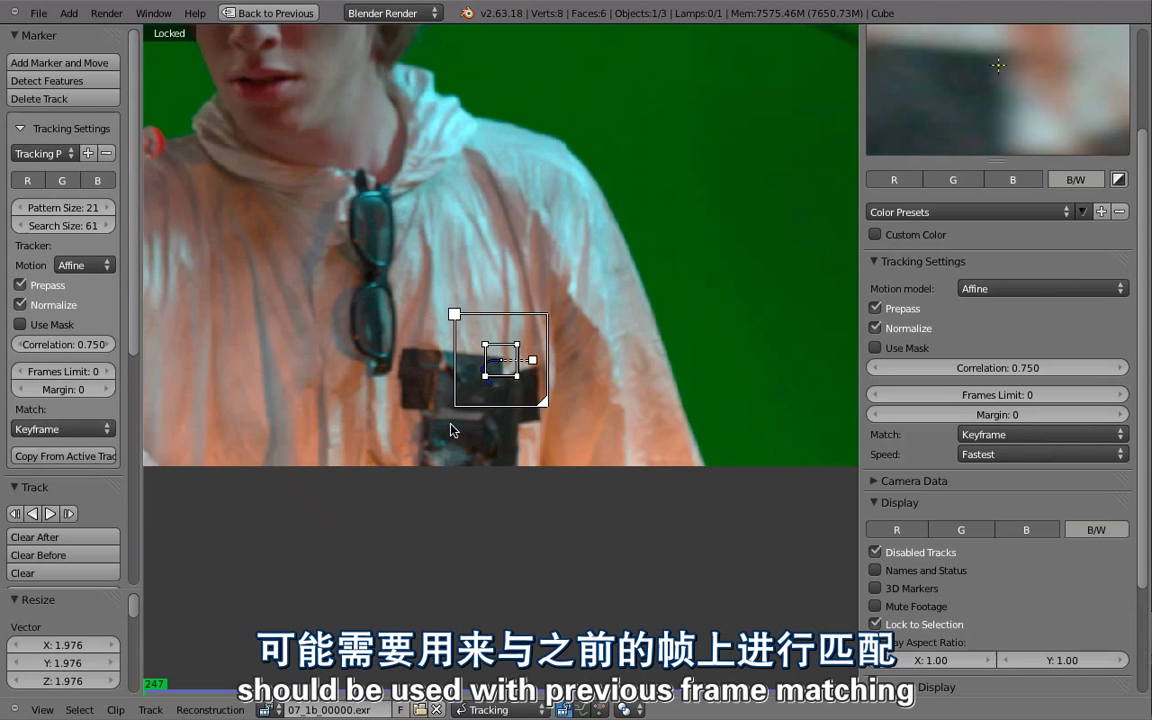
pyautogui.hotkey('ctrl', 't')
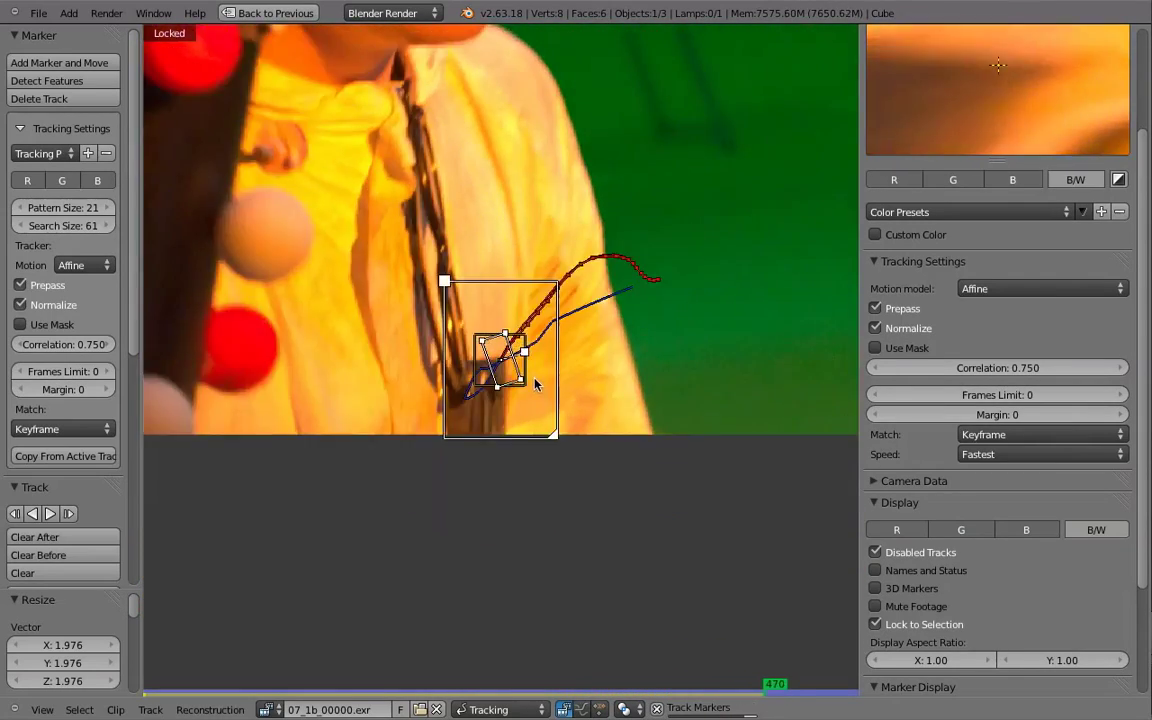
# Place another Affine marker with Previous frame matching on the tape corner at frame 247, enlarged by 2.031, and track it forward.
pyautogui.scroll(2, 540, 383)
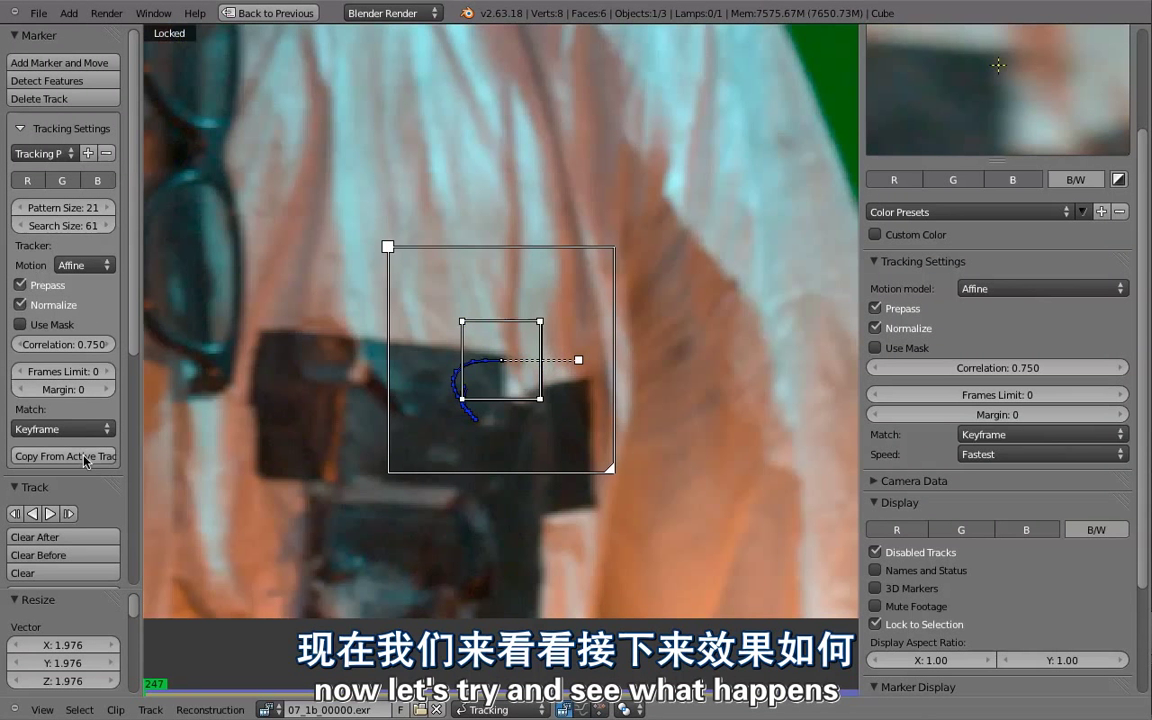
pyautogui.click(65, 428)
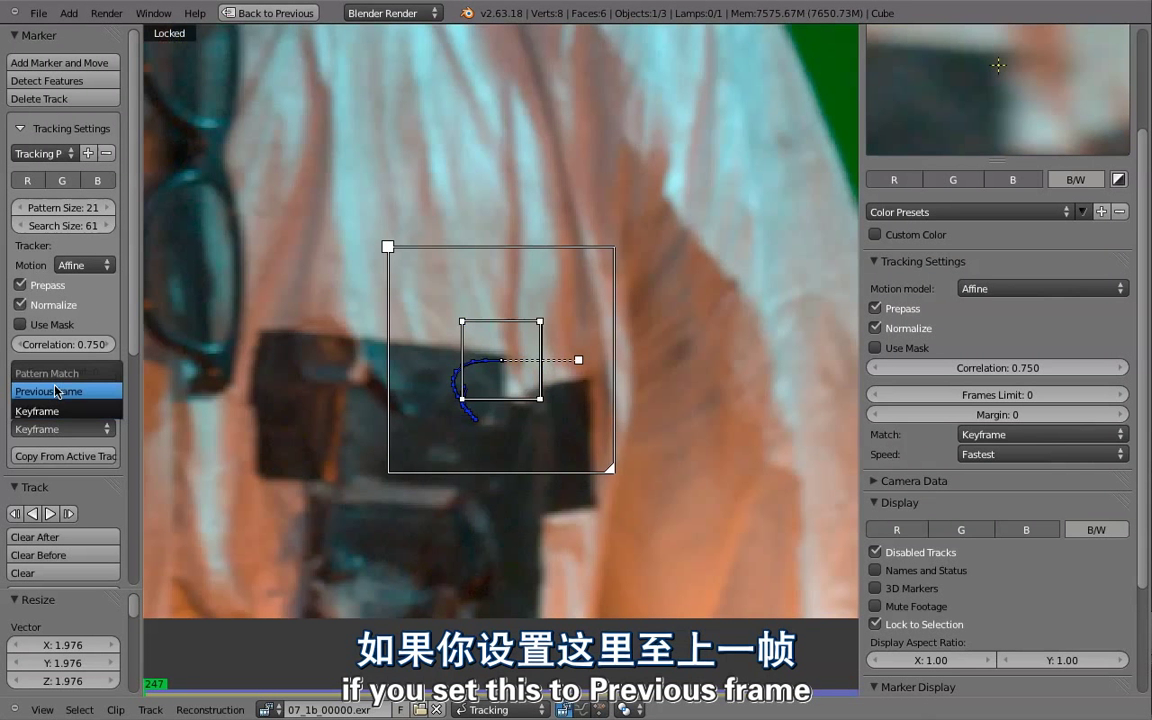
pyautogui.keyDown('ctrl'); pyautogui.click(500, 364); pyautogui.keyUp('ctrl')
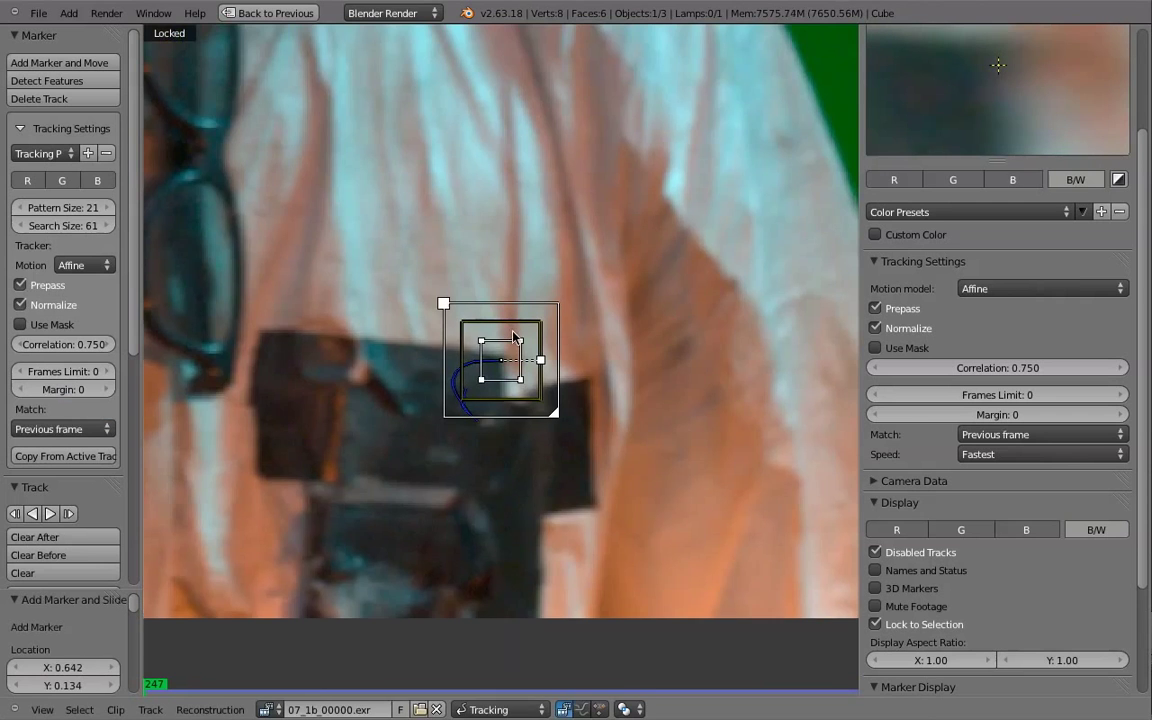
pyautogui.press('s')
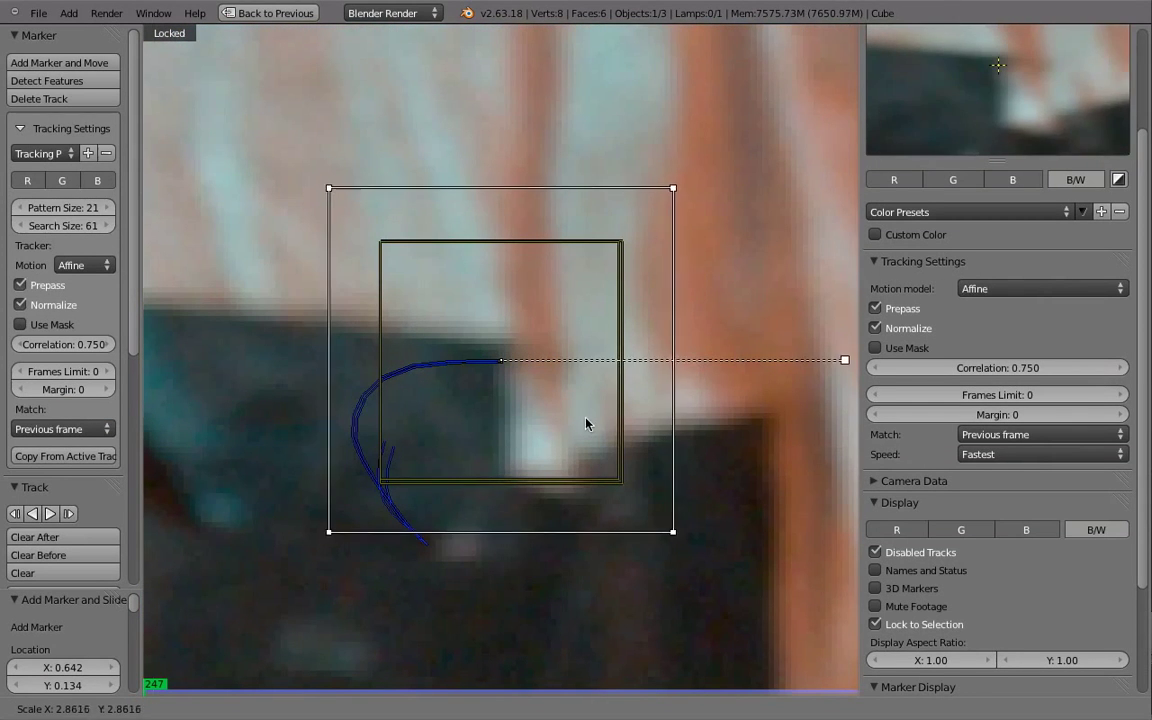
pyautogui.click(564, 390)
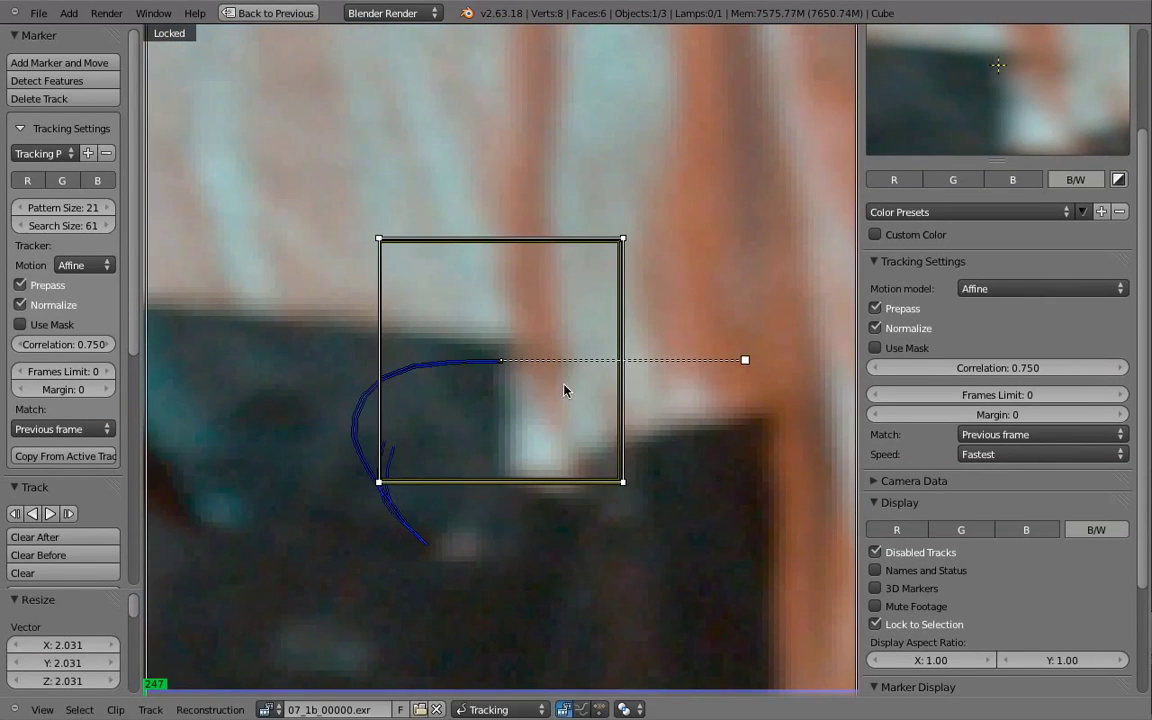
pyautogui.scroll(-4, 558, 400)
pyautogui.hotkey('ctrl', 't')
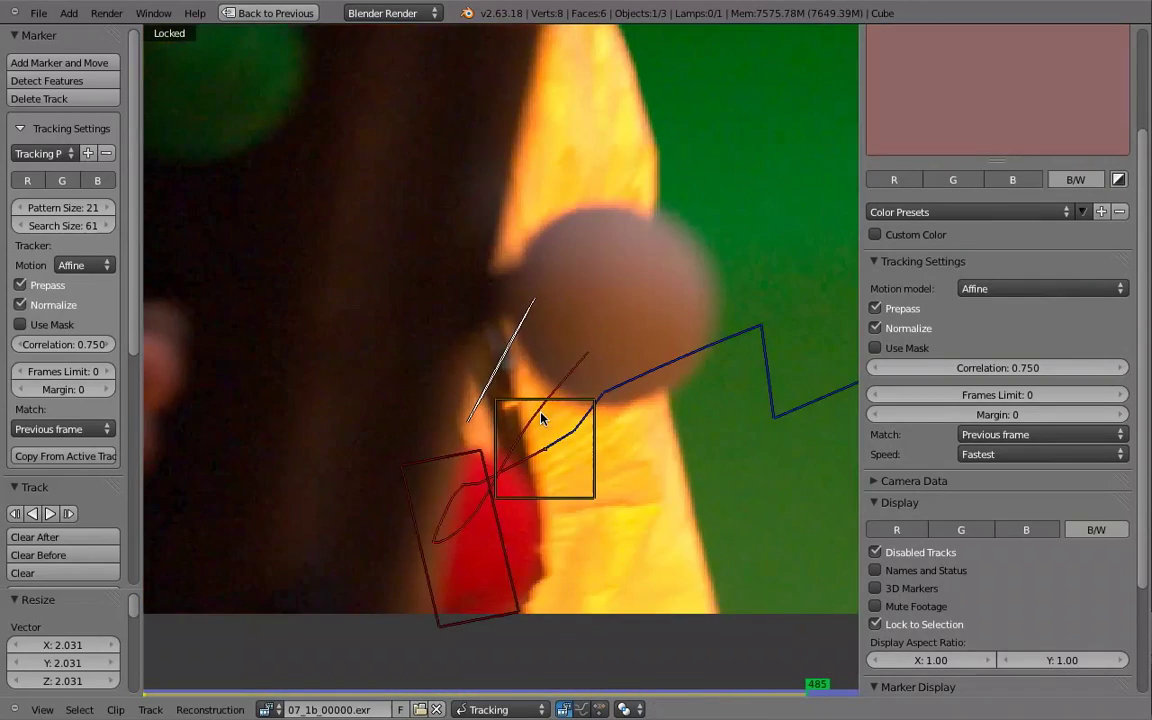
# Step back from frame 485 and examine how the Affine marker with Previous frame matching sticks to the tape corner.
pyautogui.press('Left')
pyautogui.press('Left')
pyautogui.press('Left')
pyautogui.press('Left')
pyautogui.press('Left')
pyautogui.press('Left')
pyautogui.press('Left')
pyautogui.press('Left')
pyautogui.press('Left')
pyautogui.press('Left')
pyautogui.press('Left')
pyautogui.press('Left')
pyautogui.press('Left')
pyautogui.press('Left')
pyautogui.press('Left')
pyautogui.press('Left')
pyautogui.press('Left')
pyautogui.press('Left')
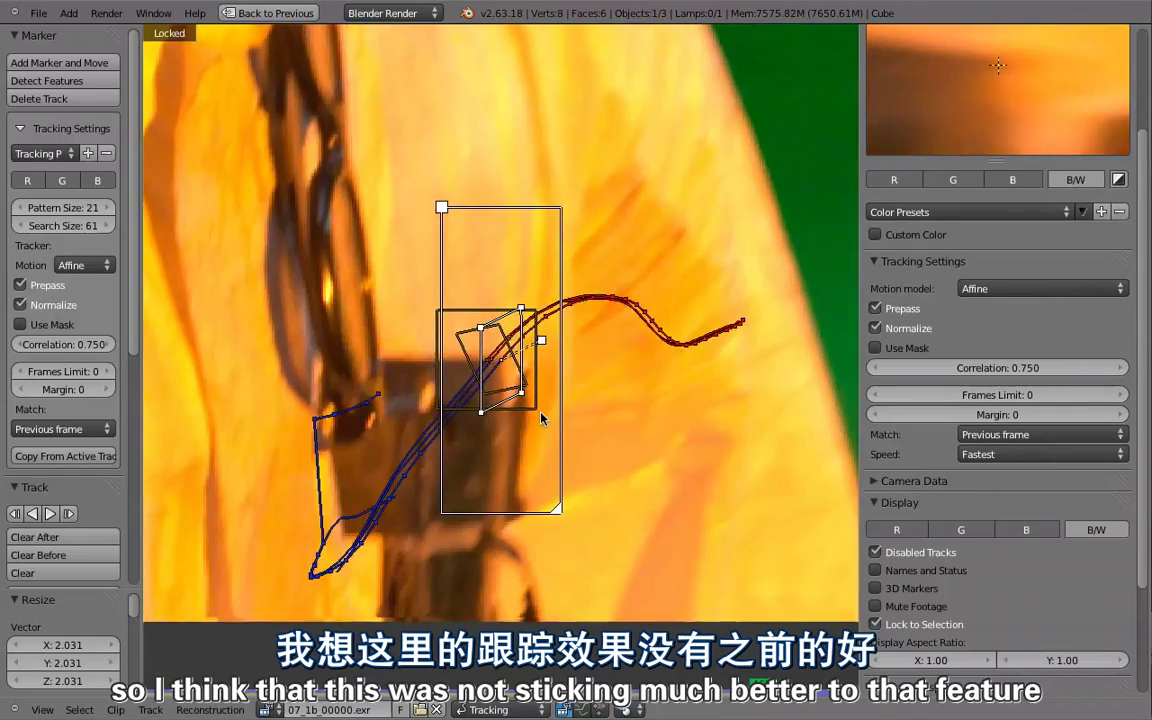
pyautogui.scroll(5, 515, 368)
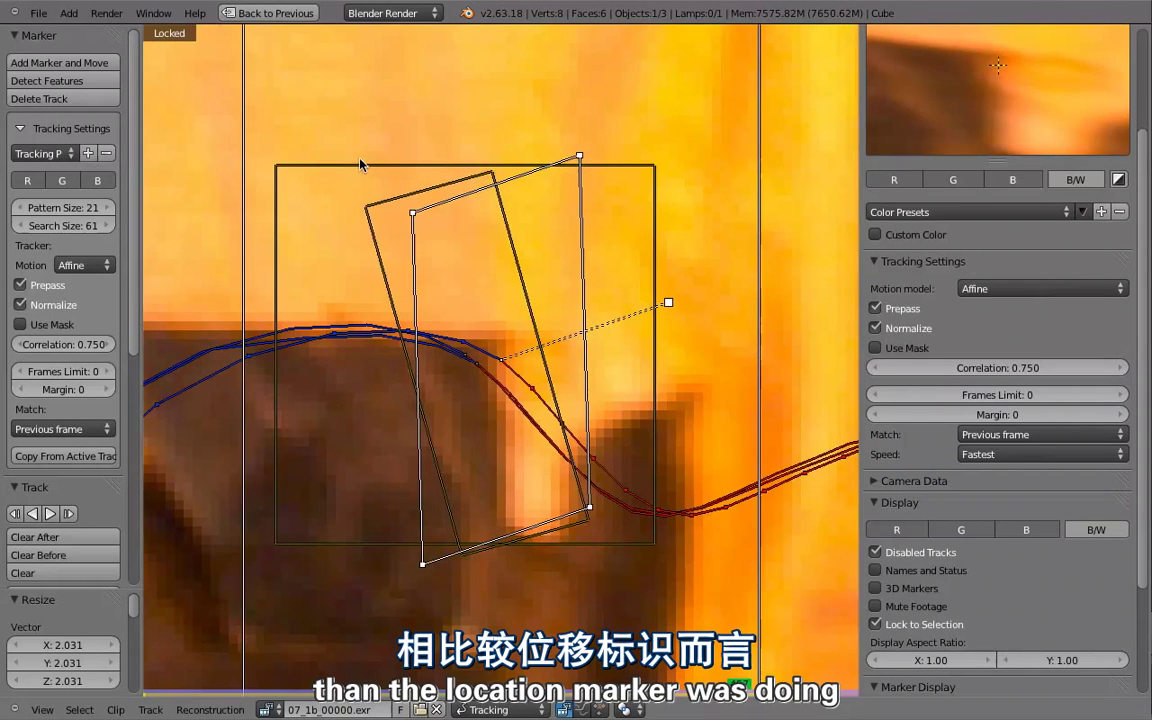
# Compare the Loc marker with the Affine marker at frame 457 and the frames before it.
pyautogui.rightClick(359, 158)
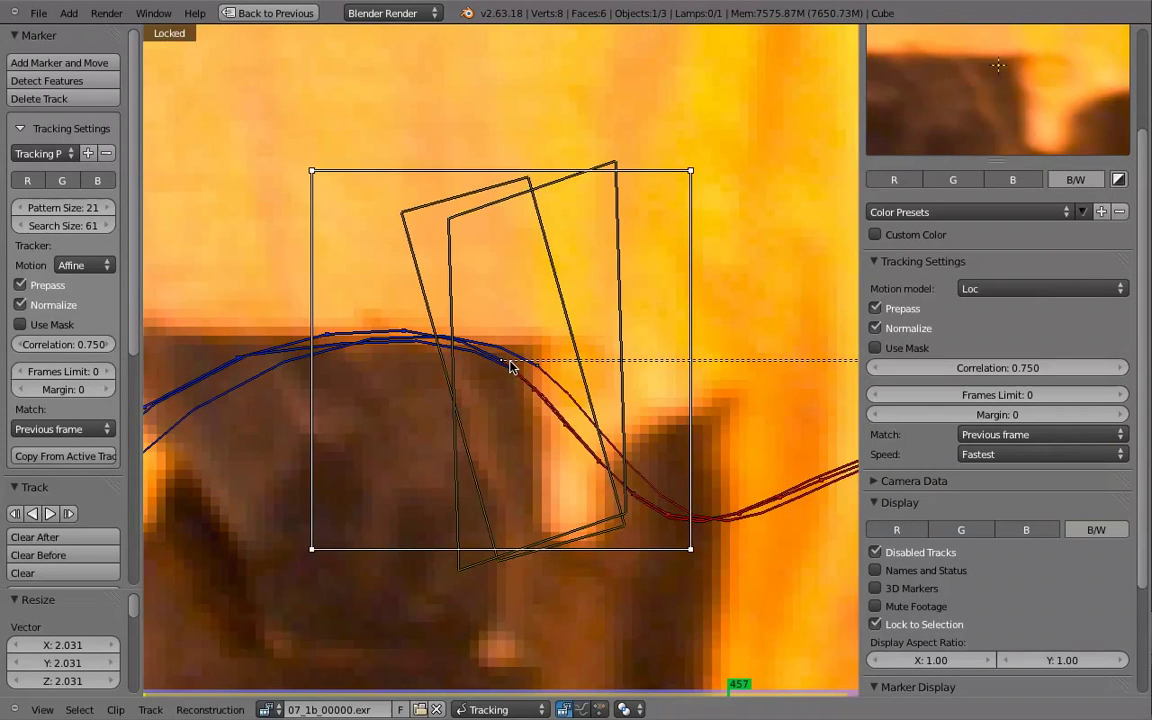
pyautogui.rightClick(537, 369)
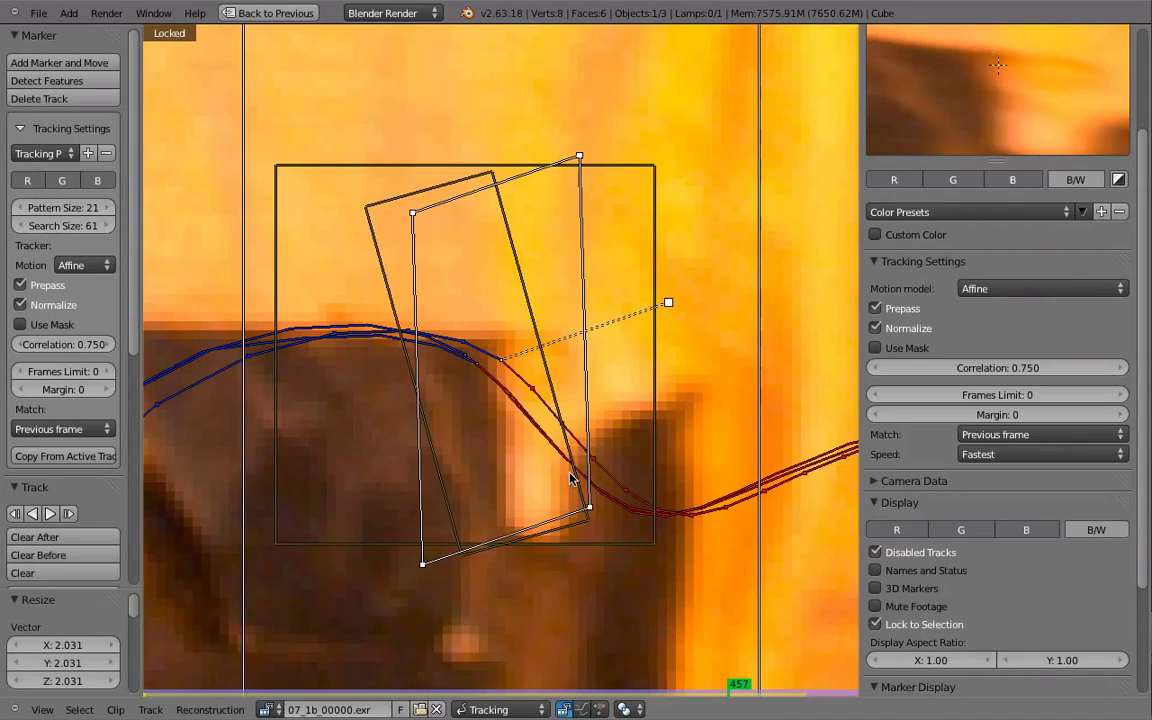
pyautogui.press('Left')
pyautogui.press('Left')
pyautogui.press('Left')
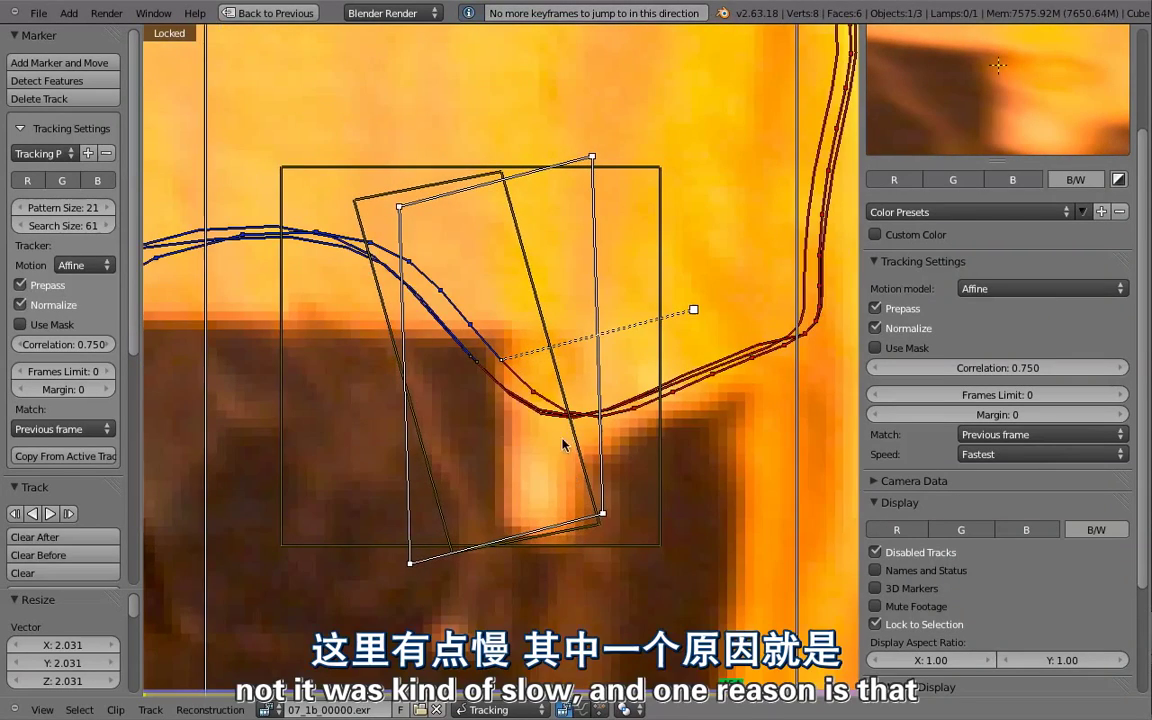
# Return to frame 247 and place another Affine marker on the tape corner, enlarged by 2.034.
pyautogui.scroll(-6, 558, 439)
pyautogui.hotkey('shift', 'Left')
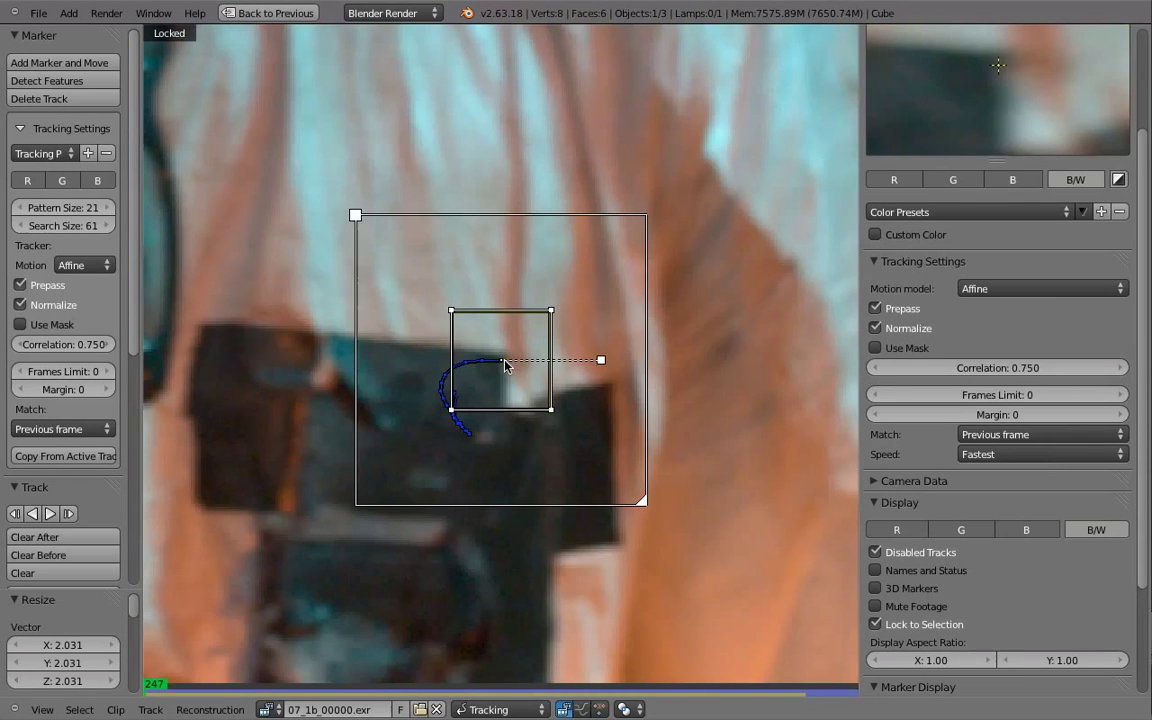
pyautogui.keyDown('ctrl'); pyautogui.moveTo(504, 360); pyautogui.dragTo(499, 361); pyautogui.keyUp('ctrl')
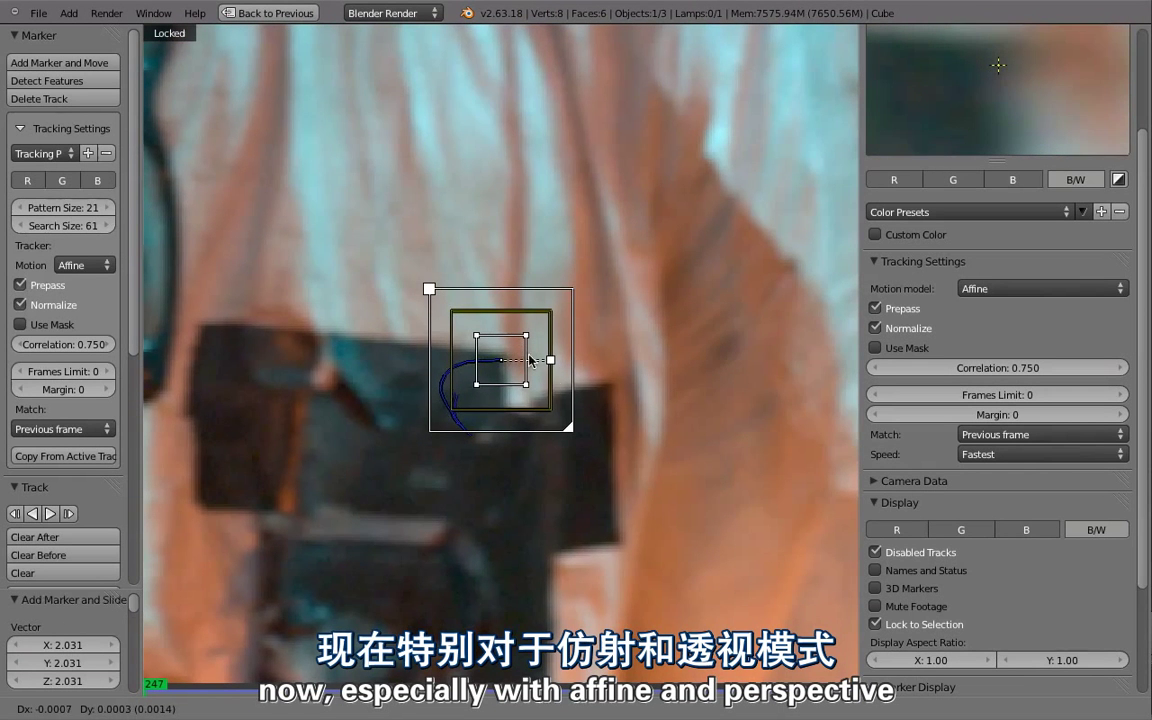
pyautogui.press('s')
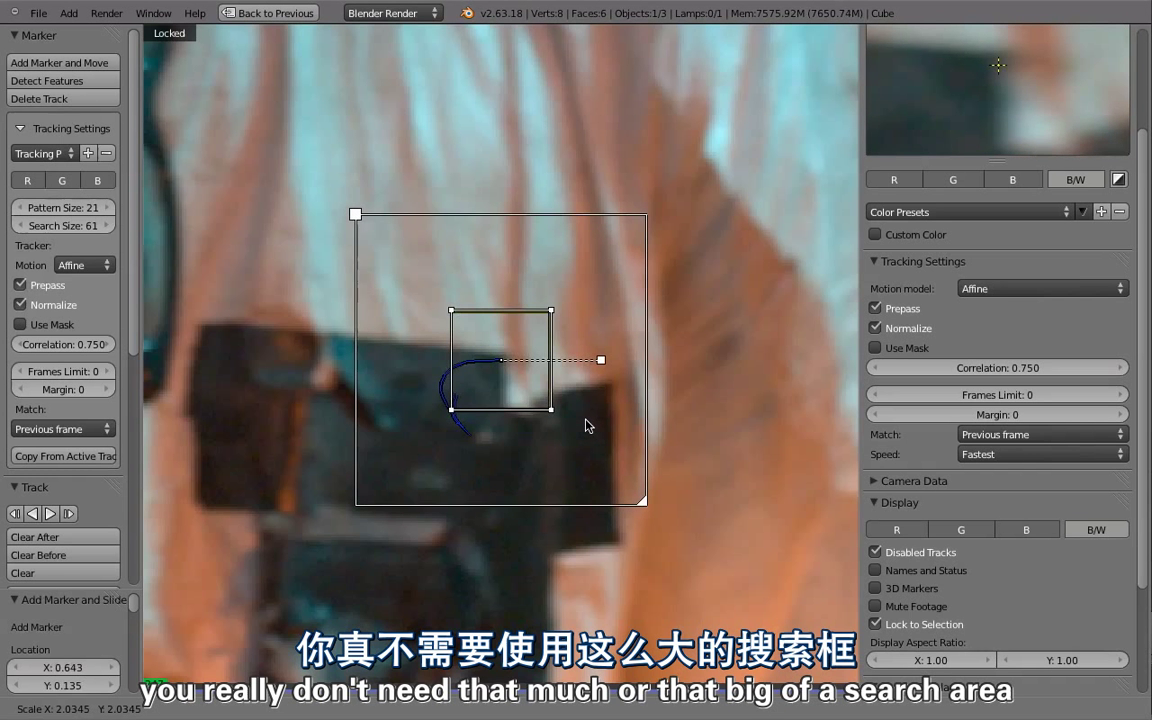
pyautogui.click(586, 425)
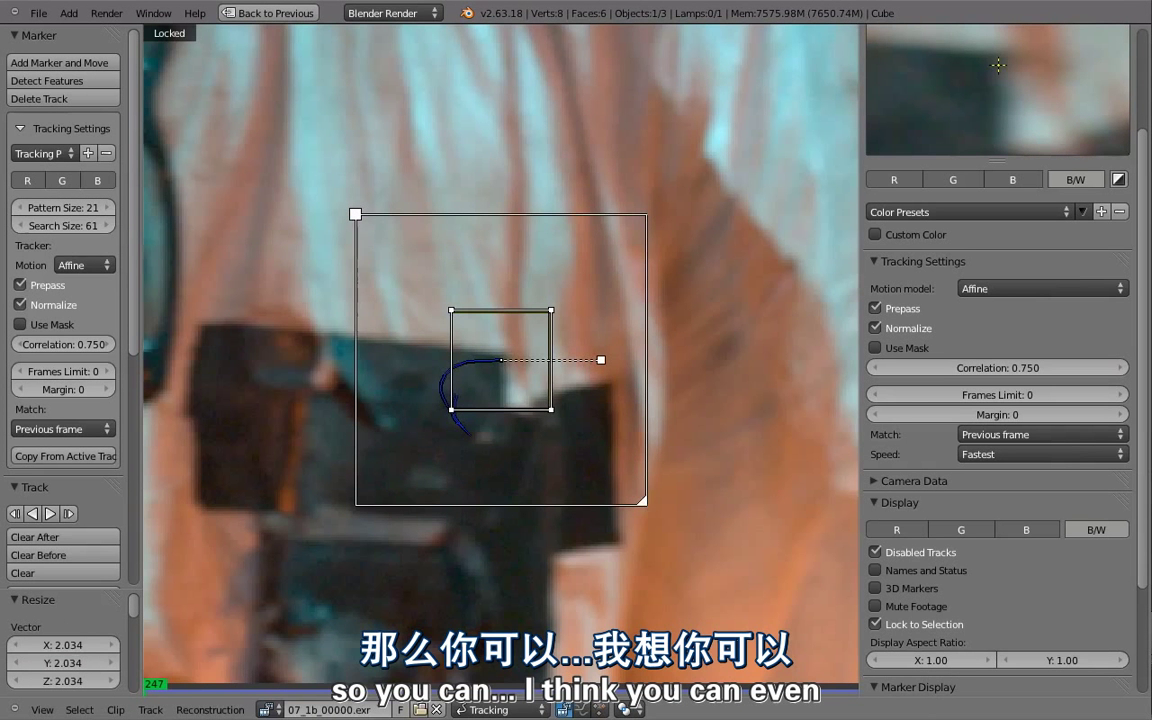
# Shrink the new marker's search area, disable Prepass in the default settings and track the marker forward.
pyautogui.moveTo(583, 441); pyautogui.dragTo(585, 443)
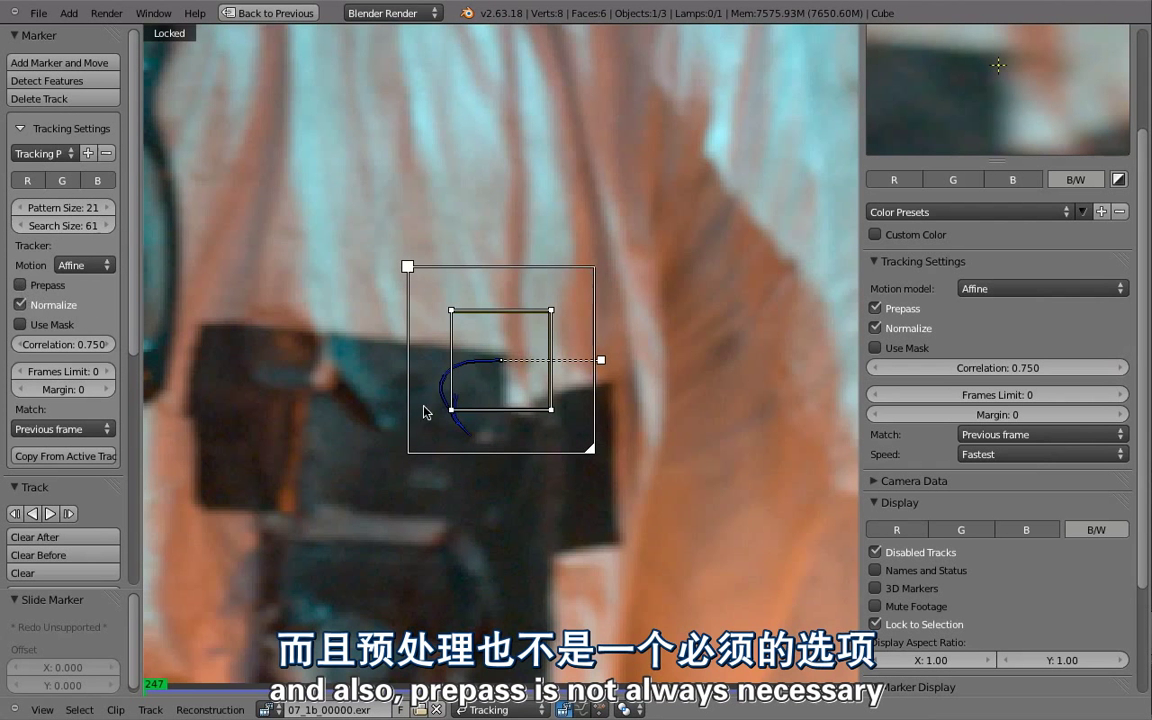
pyautogui.hotkey('ctrl', 't')
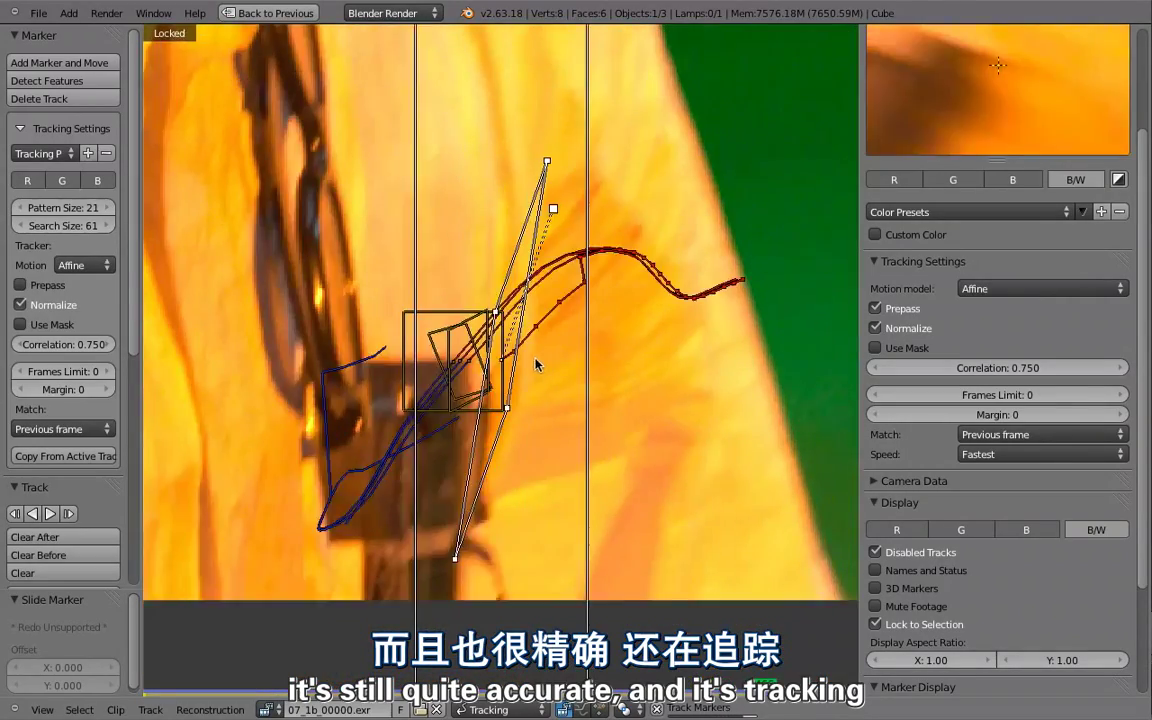
# Step back and forth through the last tracked frames to check where the marker with the smaller search area distorts.
pyautogui.press('Left')
pyautogui.press('Left')
pyautogui.press('Left')
pyautogui.press('Left')
pyautogui.press('Left')
pyautogui.press('Left')
pyautogui.press('Left')
pyautogui.press('Left')
pyautogui.press('Left')
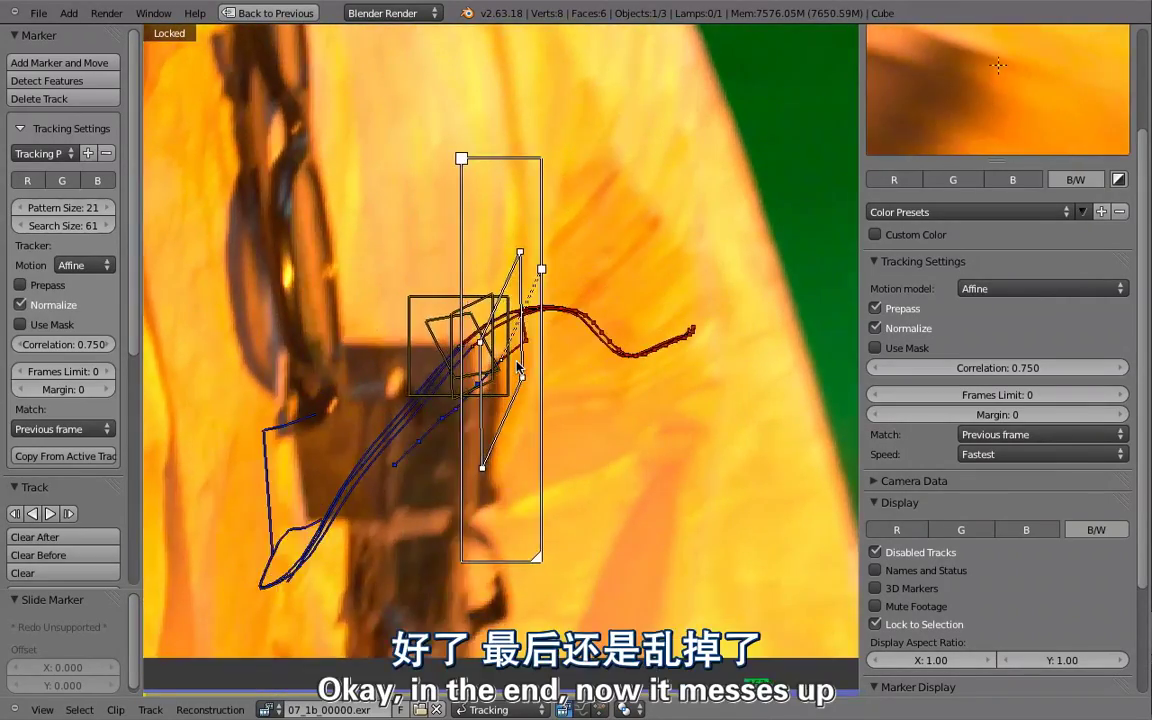
pyautogui.press('Right')
pyautogui.press('Right')
pyautogui.press('Right')
pyautogui.press('Left')
pyautogui.press('Left')
pyautogui.press('Left')
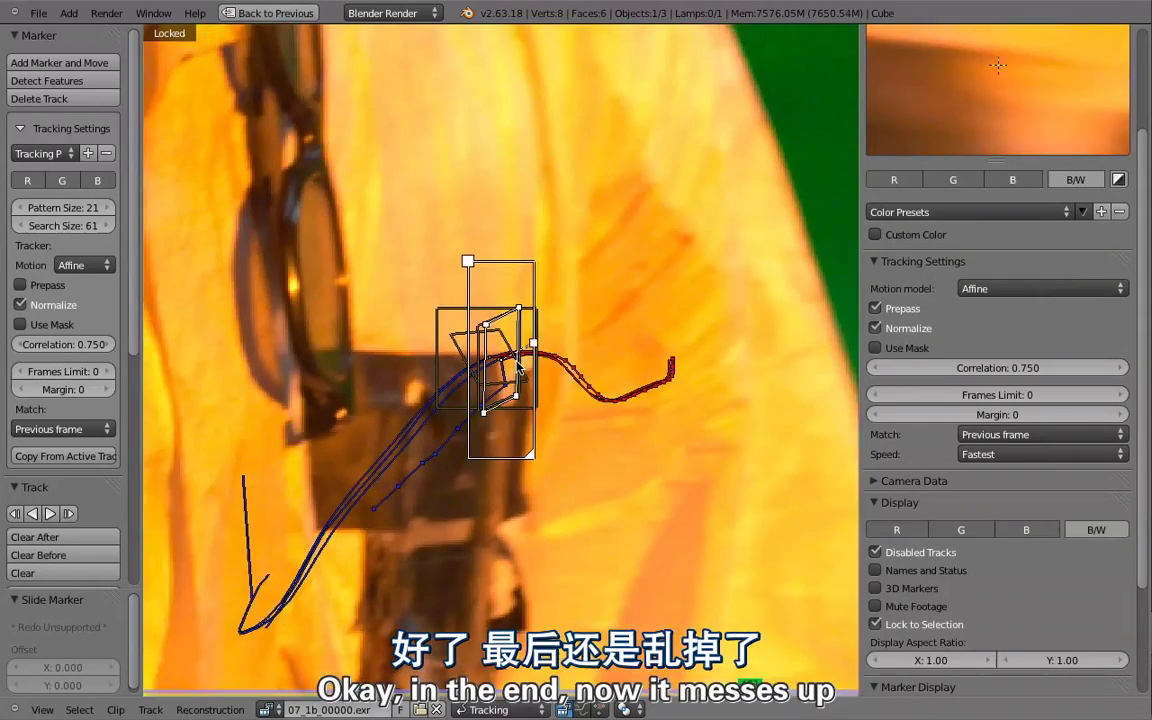
# Examine the smaller-search-area marker close up, frame by frame, around the point where its pattern loses the tape corner.
pyautogui.press('Right')
pyautogui.scroll(4, 509, 347)
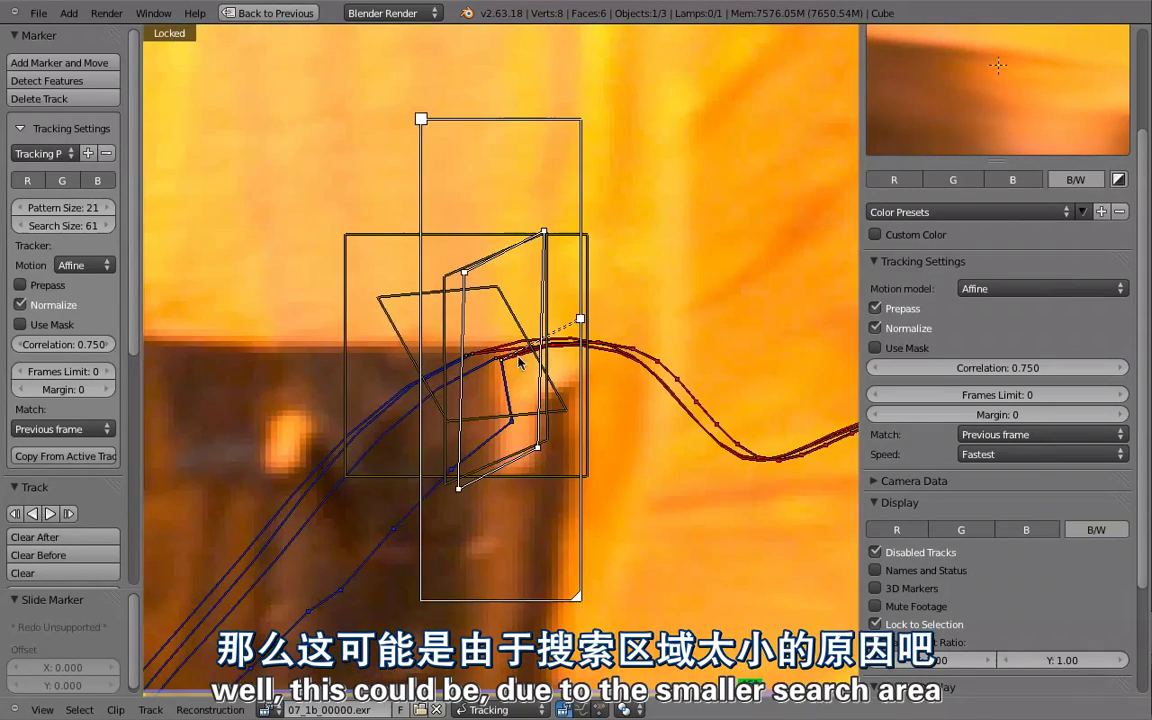
pyautogui.press('Right')
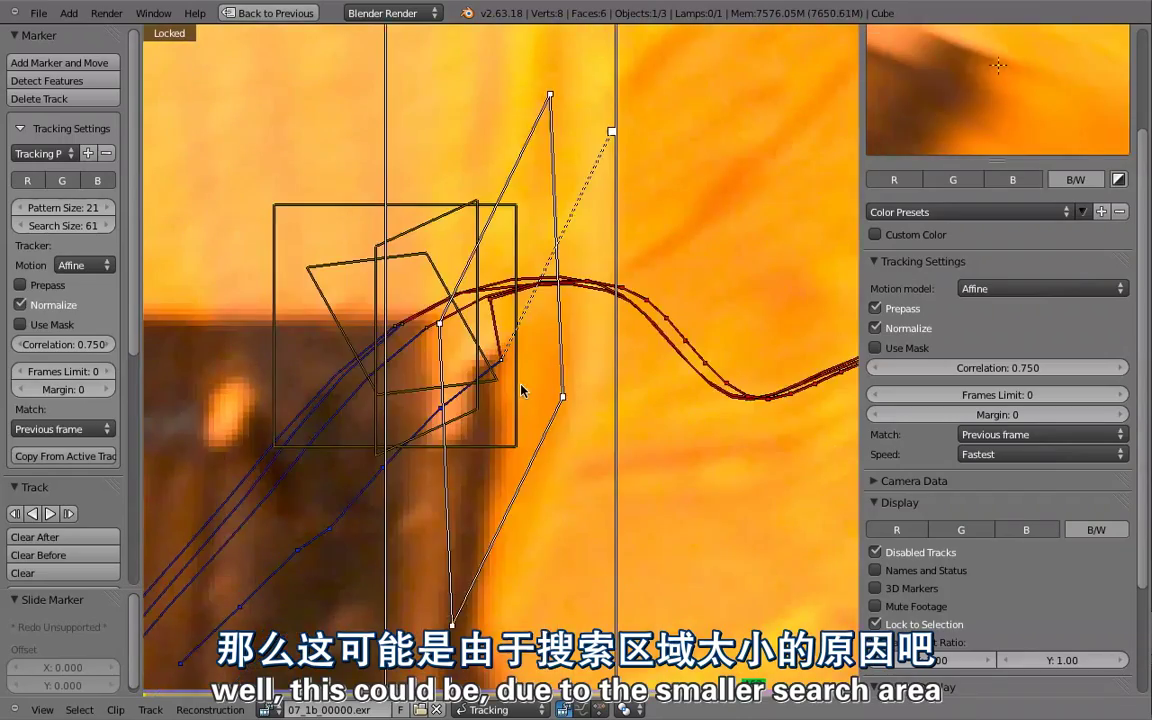
pyautogui.press('Left')
pyautogui.press('Left')
pyautogui.press('Right')
pyautogui.press('Right')
pyautogui.press('Left')
pyautogui.press('Left')
pyautogui.press('Left')
pyautogui.press('Left')
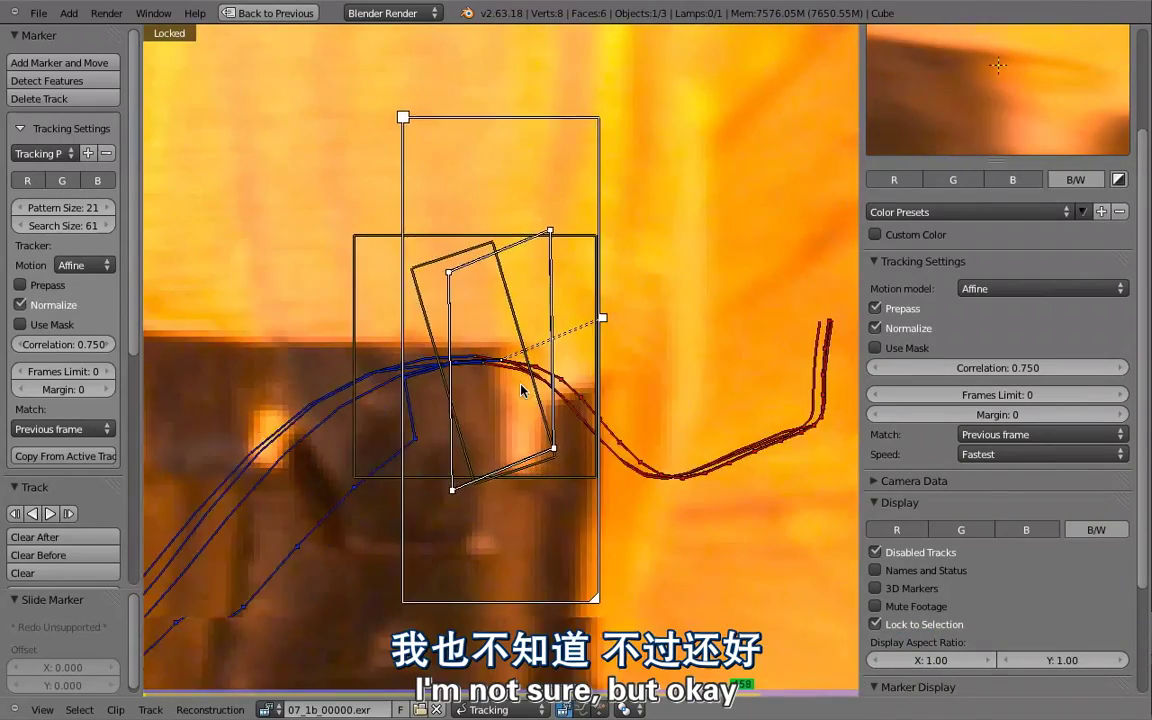
# Step through the earlier tracked frames to examine how the Affine pattern deforms together with the tape corner.
pyautogui.press('Right')
pyautogui.press('Right')
pyautogui.press('Left')
pyautogui.press('Left')
pyautogui.press('Left')
pyautogui.press('Left')
pyautogui.press('Left')
pyautogui.press('Left')
pyautogui.press('Left')
pyautogui.press('Left')
pyautogui.press('Left')
pyautogui.press('Left')
pyautogui.press('Left')
pyautogui.press('Left')
pyautogui.press('Left')
pyautogui.press('Left')
pyautogui.press('Left')
pyautogui.press('Left')
pyautogui.press('Left')
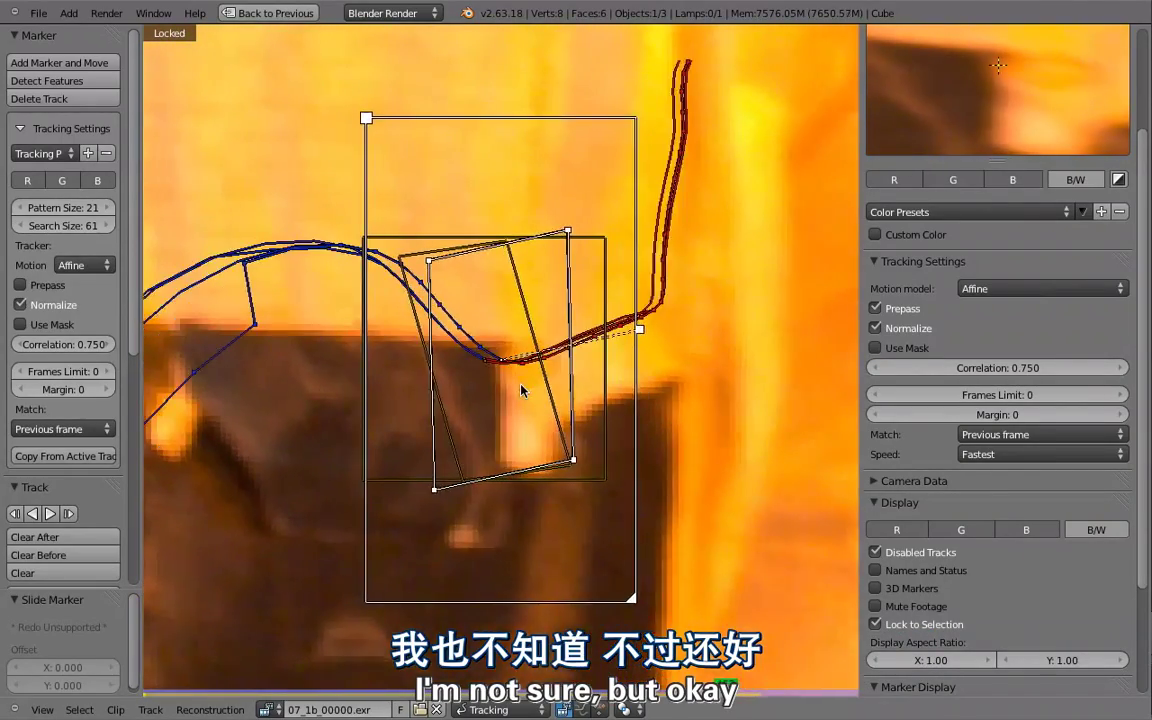
pyautogui.press('Right')
pyautogui.press('Right')
pyautogui.press('Right')
pyautogui.press('Right')
pyautogui.press('Right')
pyautogui.press('Right')
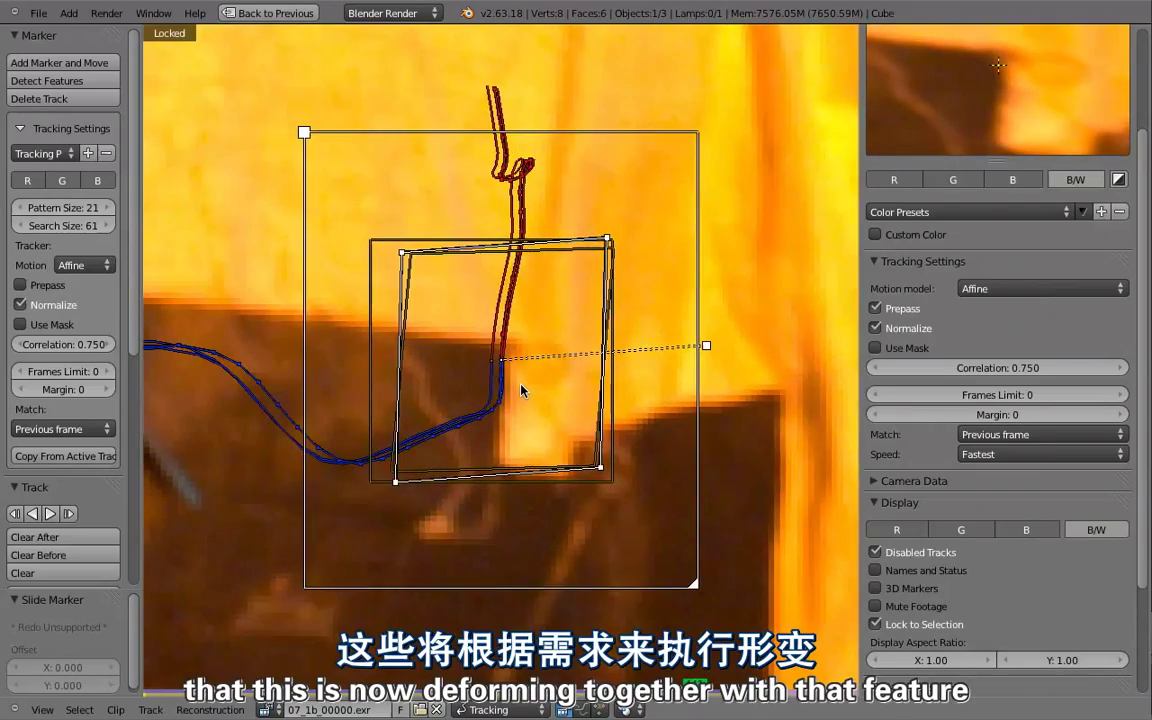
pyautogui.press('Right')
pyautogui.press('Right')
pyautogui.press('Right')
pyautogui.press('Right')
pyautogui.press('Right')
pyautogui.press('Right')
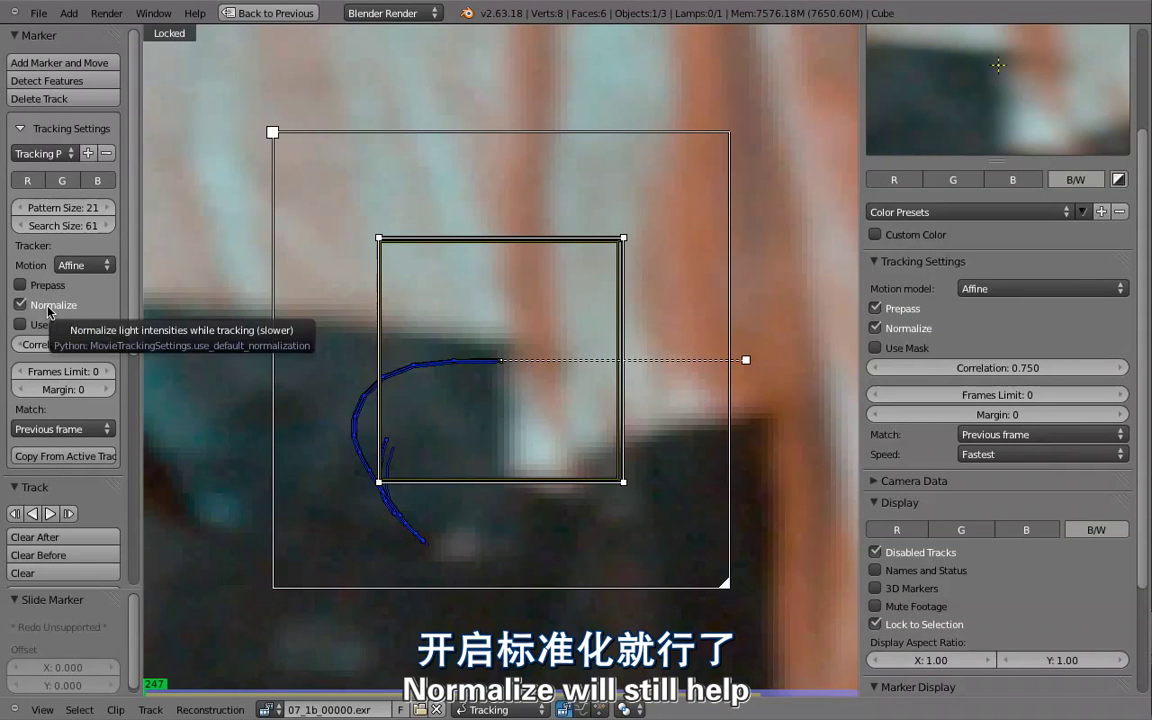
# Set the default motion model to Perspective and place an enlarged marker on the same tape corner at frame 247.
pyautogui.scroll(-8, 333, 352)
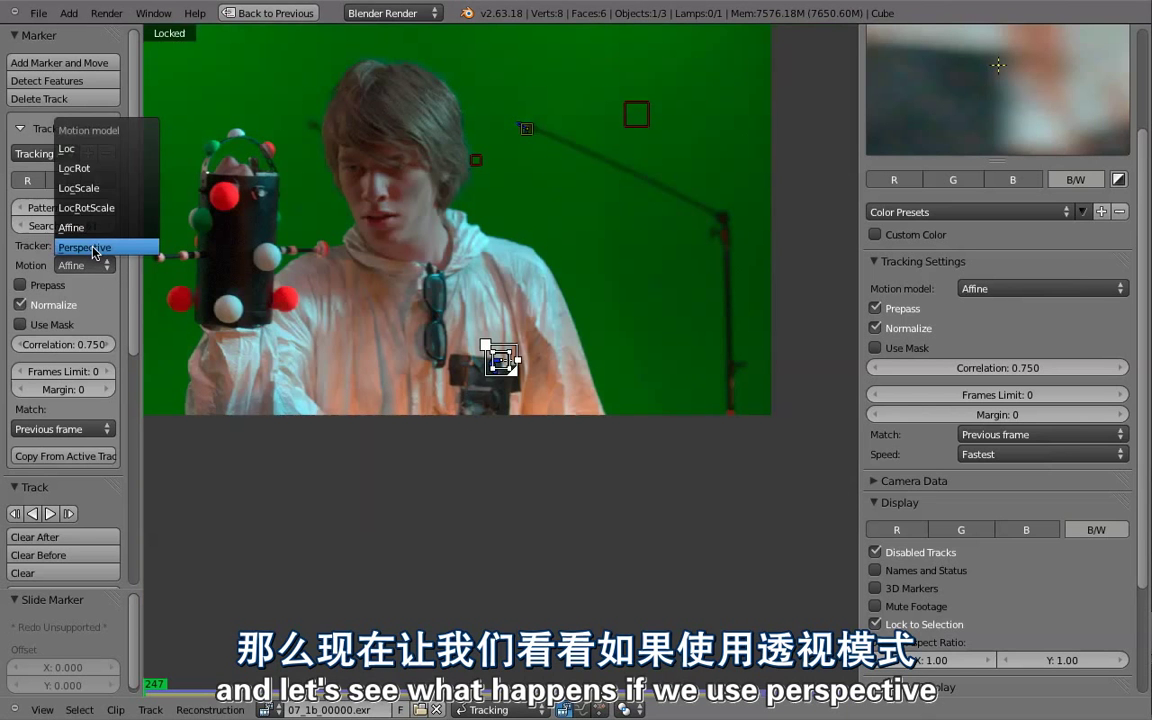
pyautogui.scroll(8, 452, 374)
pyautogui.keyDown('ctrl'); pyautogui.click(502, 366); pyautogui.keyUp('ctrl')
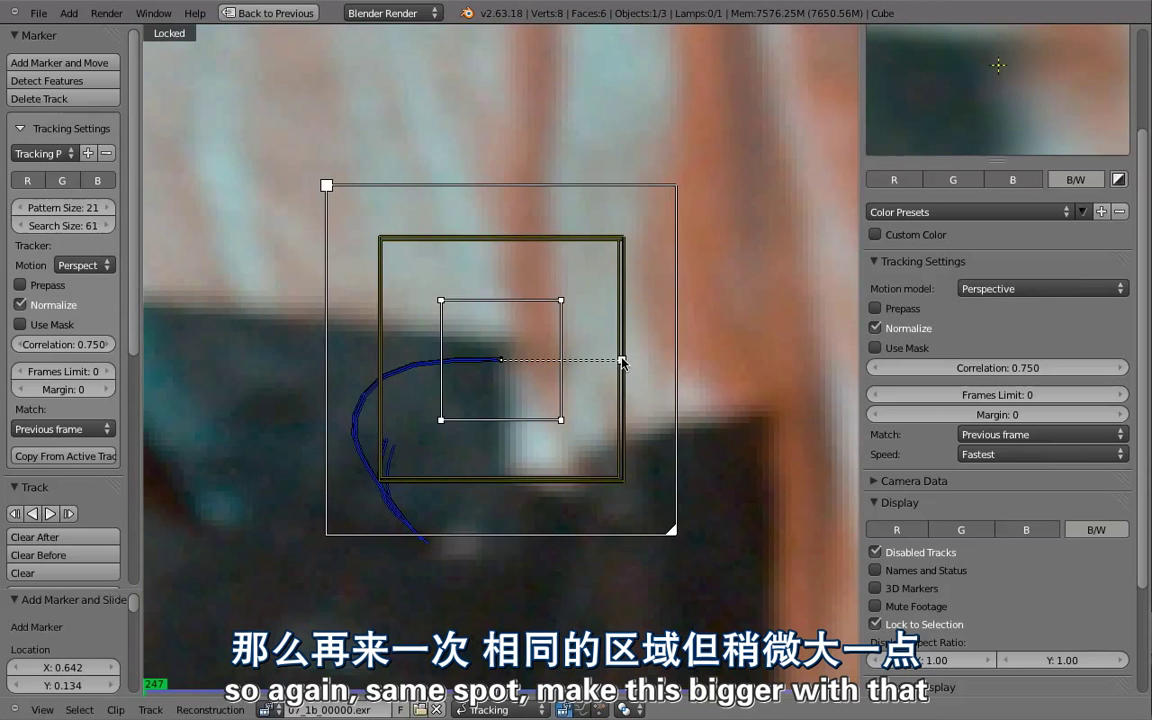
pyautogui.moveTo(624, 360); pyautogui.dragTo(745, 357)
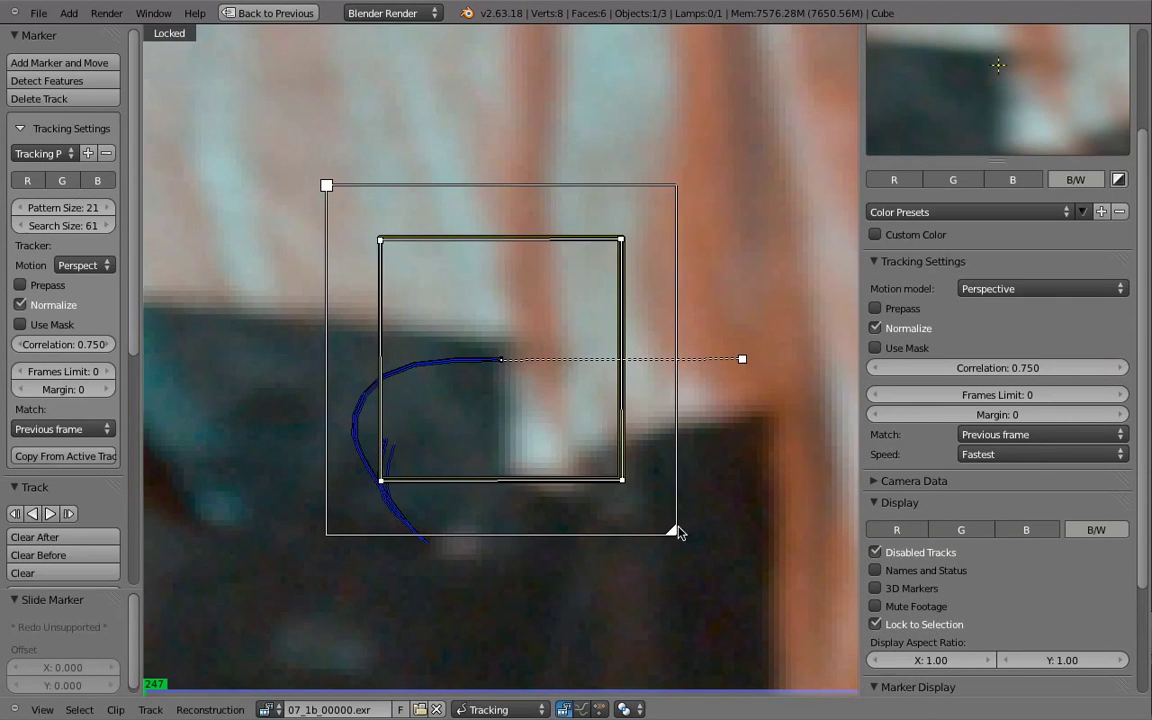
# Make the Perspective marker's search area slightly bigger and track the marker forward.
pyautogui.moveTo(677, 532); pyautogui.dragTo(684, 541)
pyautogui.scroll(-3, 589, 504)
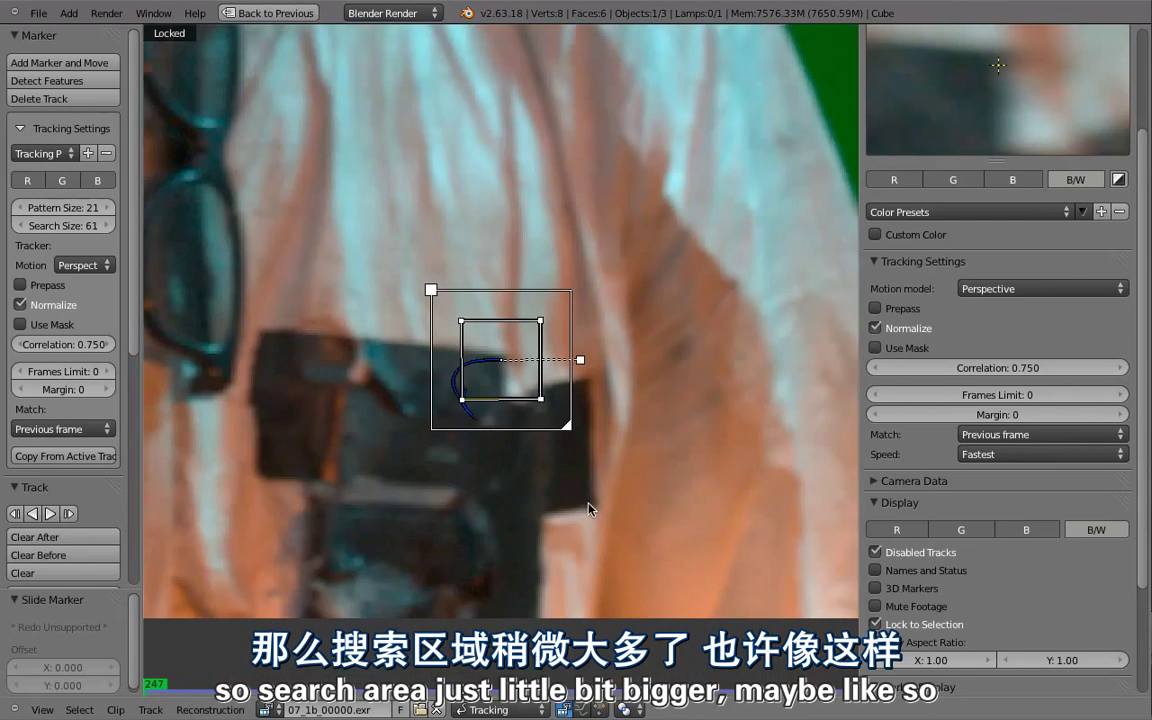
pyautogui.hotkey('ctrl', 't')
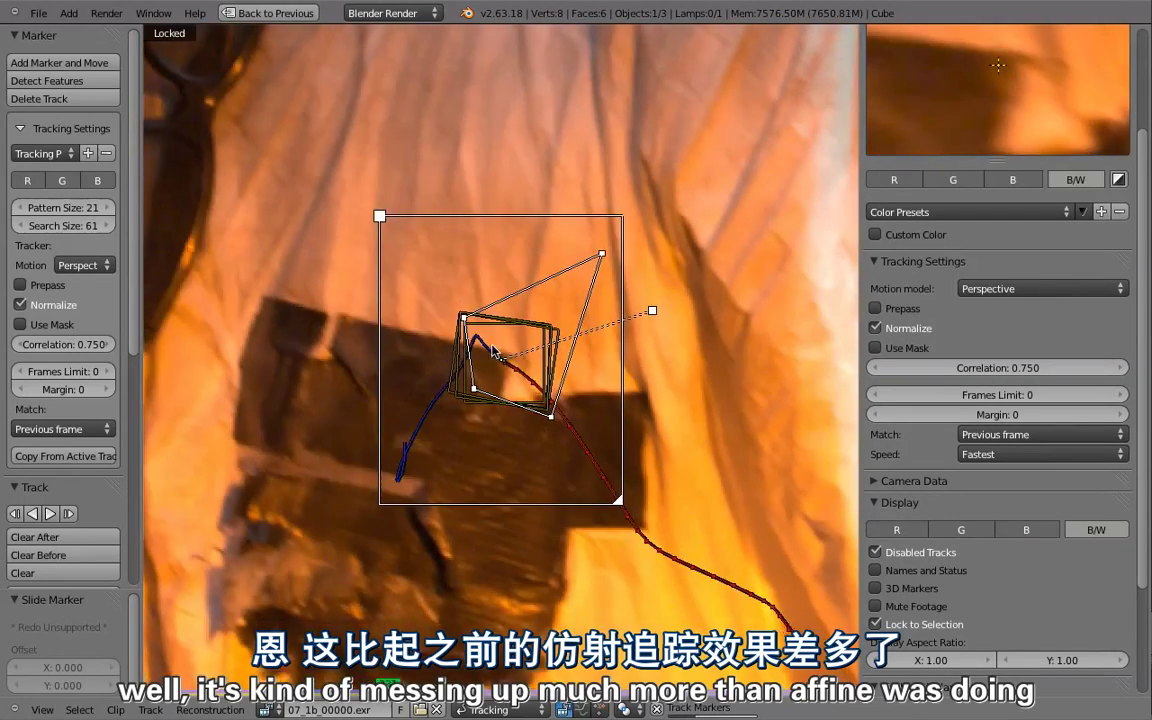
# Scrub through the Perspective track back to frame 262 and inspect how the marker's edges grow and shrink.
pyautogui.moveTo(224, 697)
pyautogui.mouseDown()
pyautogui.moveTo(206, 688)
pyautogui.moveTo(265, 684)
pyautogui.moveTo(198, 687)
pyautogui.moveTo(276, 705)
pyautogui.moveTo(216, 670)
pyautogui.moveTo(251, 668)
pyautogui.moveTo(236, 630)
pyautogui.moveTo(210, 609)
pyautogui.moveTo(230, 598)
pyautogui.mouseUp()
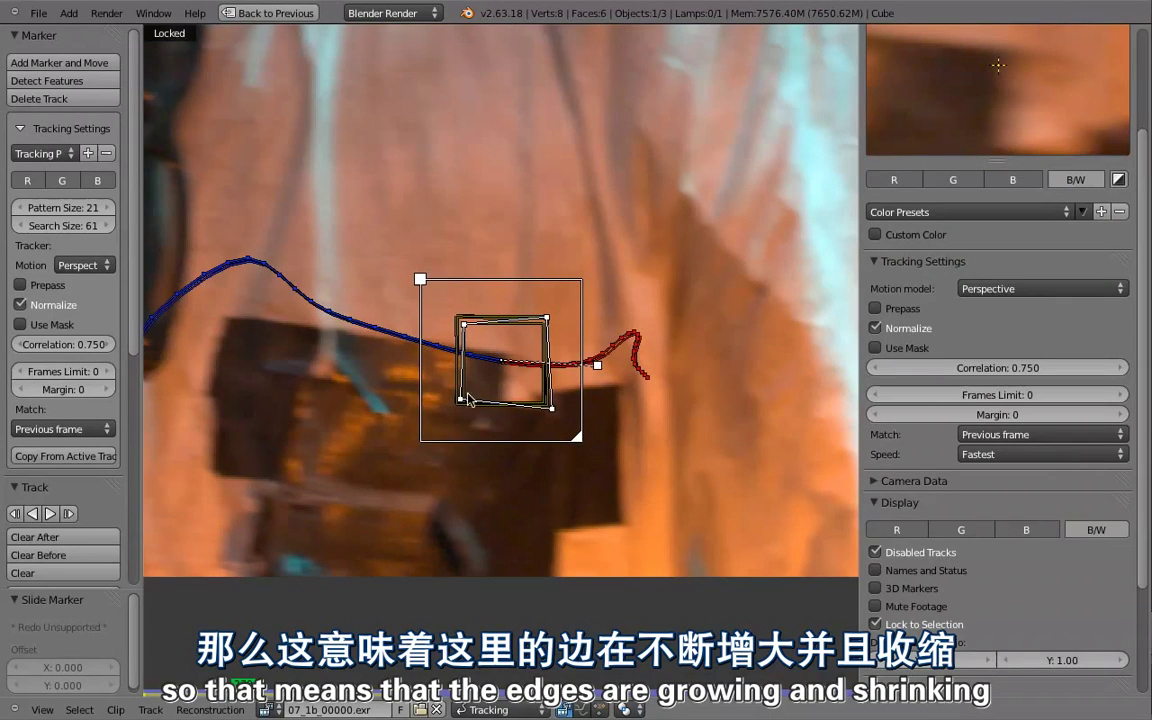
pyautogui.moveTo(243, 685)
pyautogui.mouseDown()
pyautogui.moveTo(434, 709)
pyautogui.moveTo(386, 688)
pyautogui.moveTo(176, 688)
pyautogui.moveTo(196, 688)
pyautogui.mouseUp()
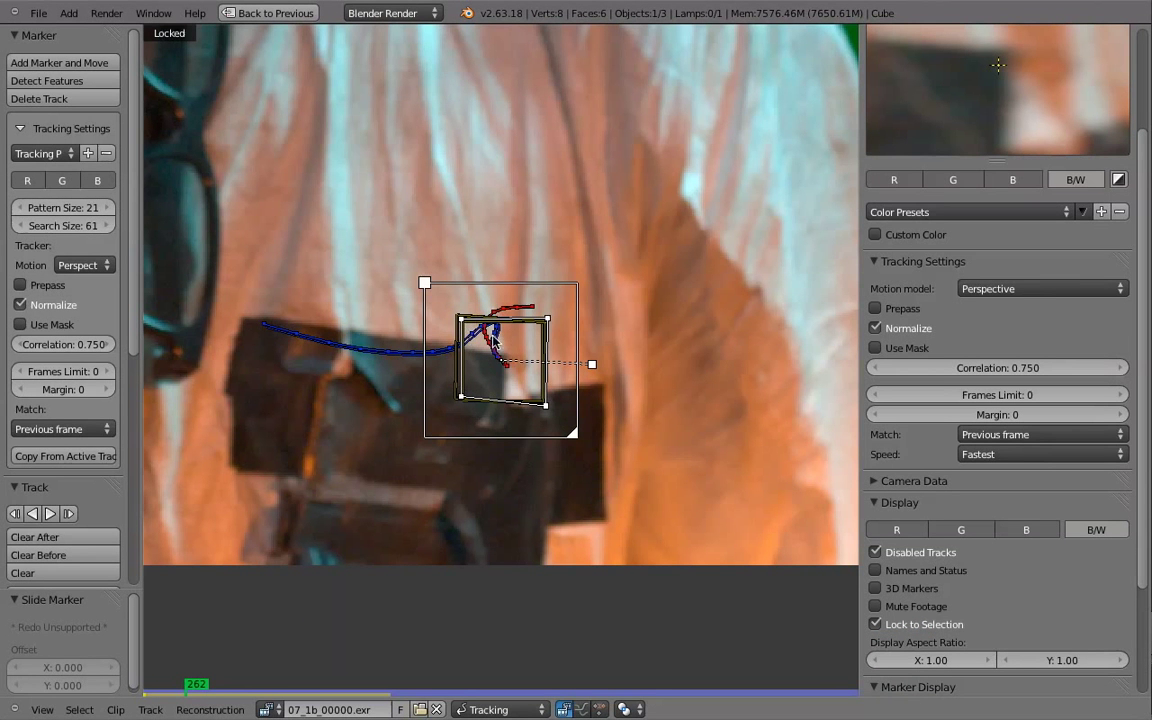
pyautogui.scroll(5, 493, 340)
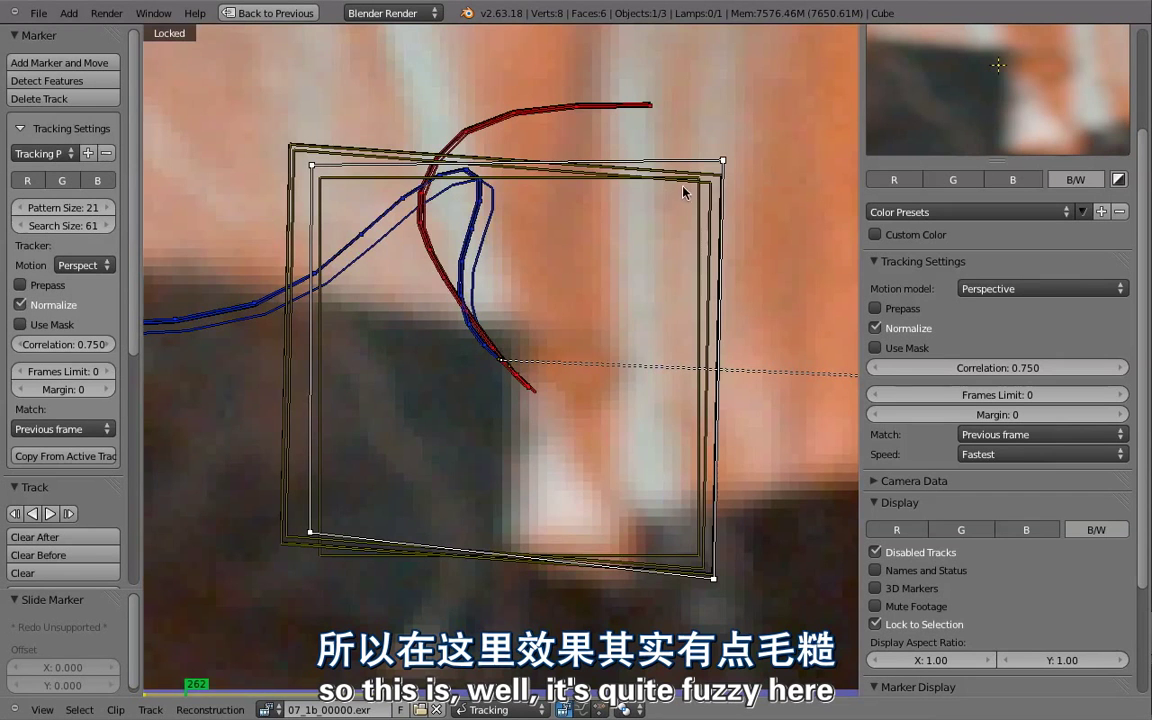
pyautogui.scroll(-5, 683, 191)
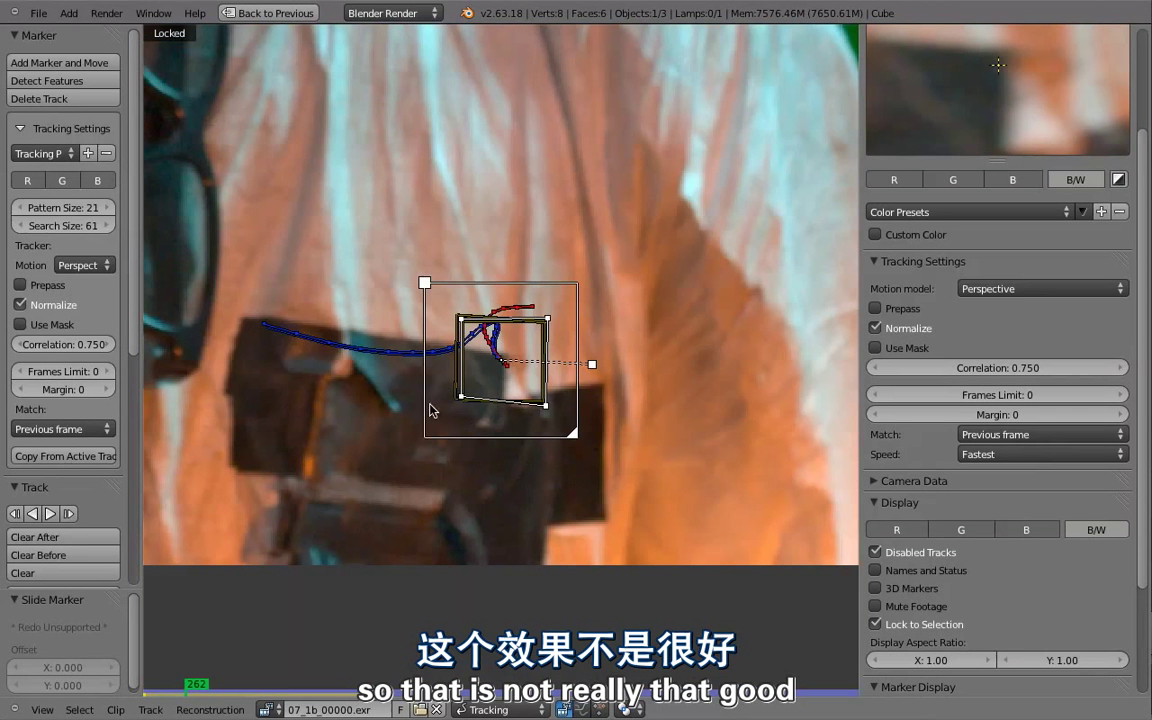
# Place another Perspective marker beside the tape corner at frame 262 and fit its pattern corners to the tape's edges.
pyautogui.keyDown('ctrl'); pyautogui.click(516, 387); pyautogui.keyUp('ctrl')
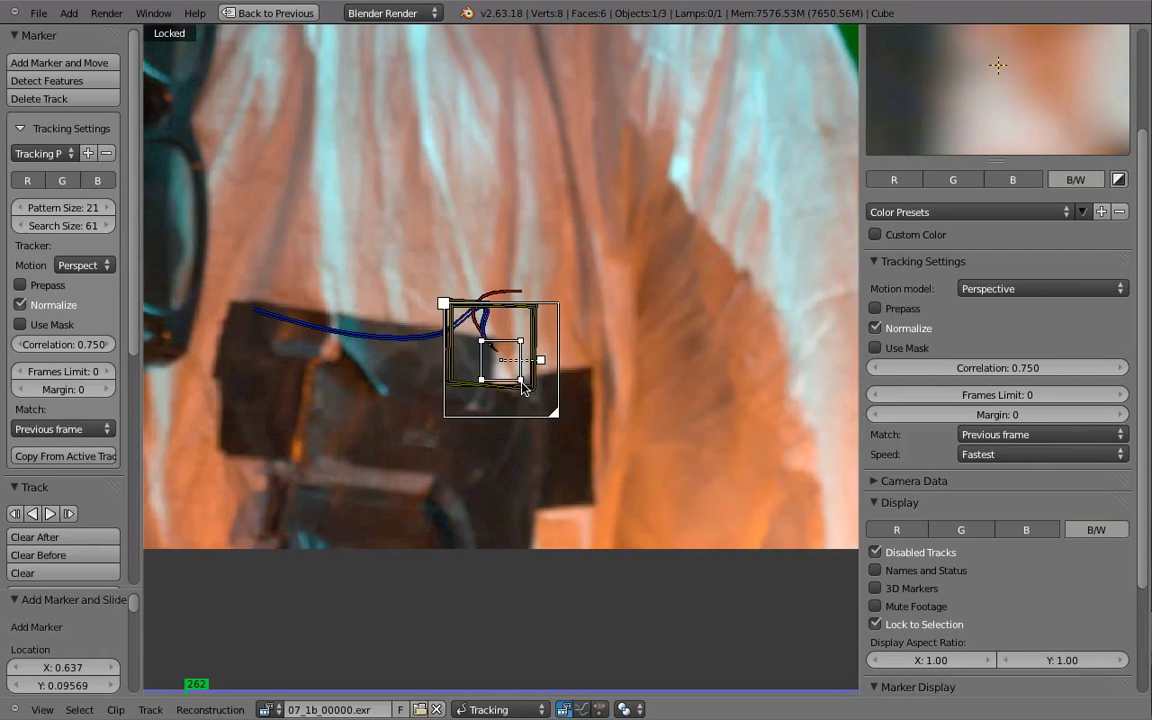
pyautogui.moveTo(522, 385); pyautogui.dragTo(558, 422)
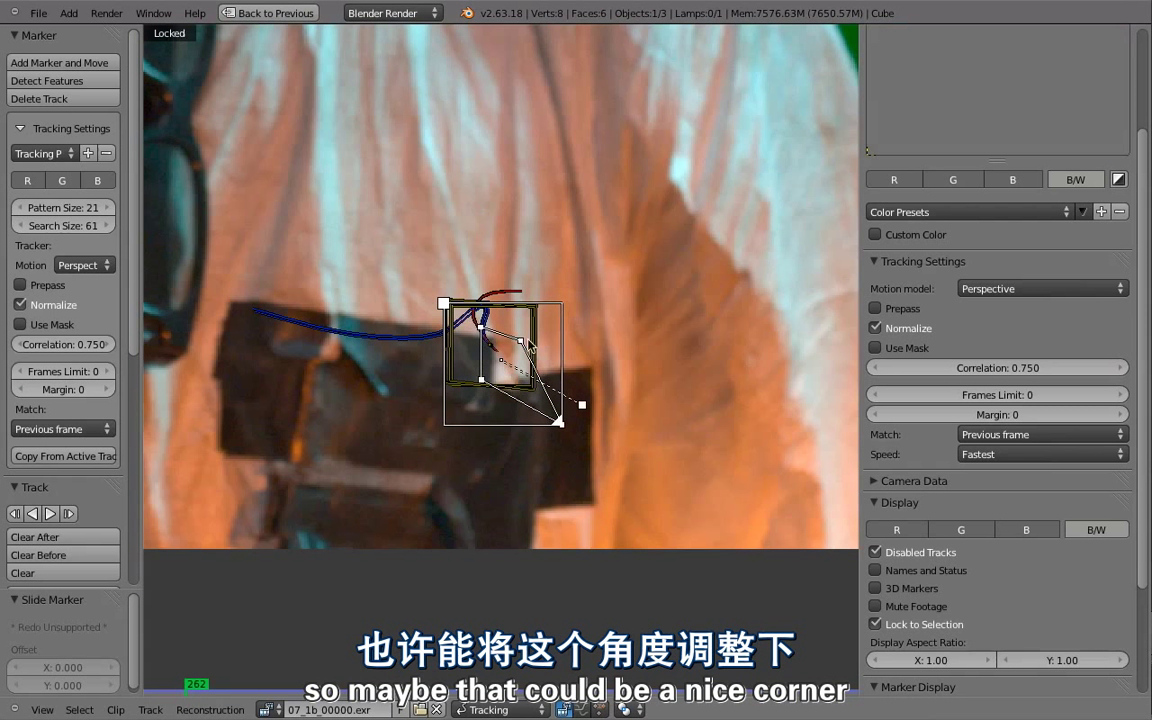
pyautogui.moveTo(595, 360); pyautogui.dragTo(603, 359)
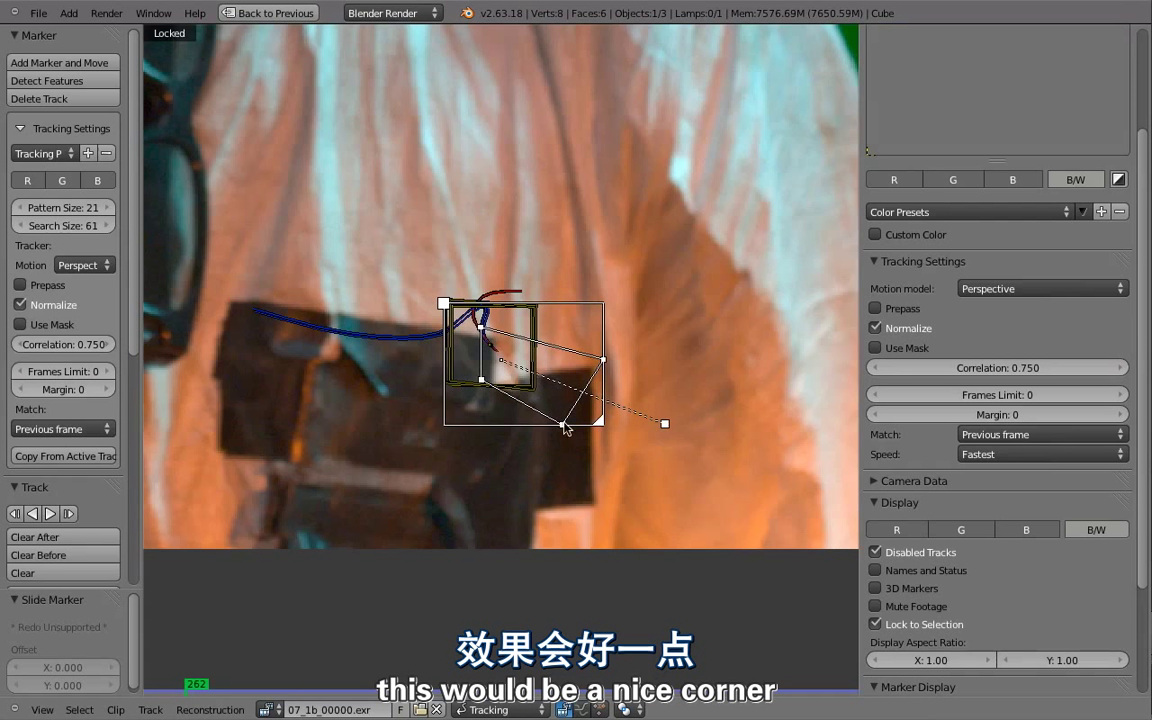
pyautogui.moveTo(562, 425); pyautogui.dragTo(570, 445)
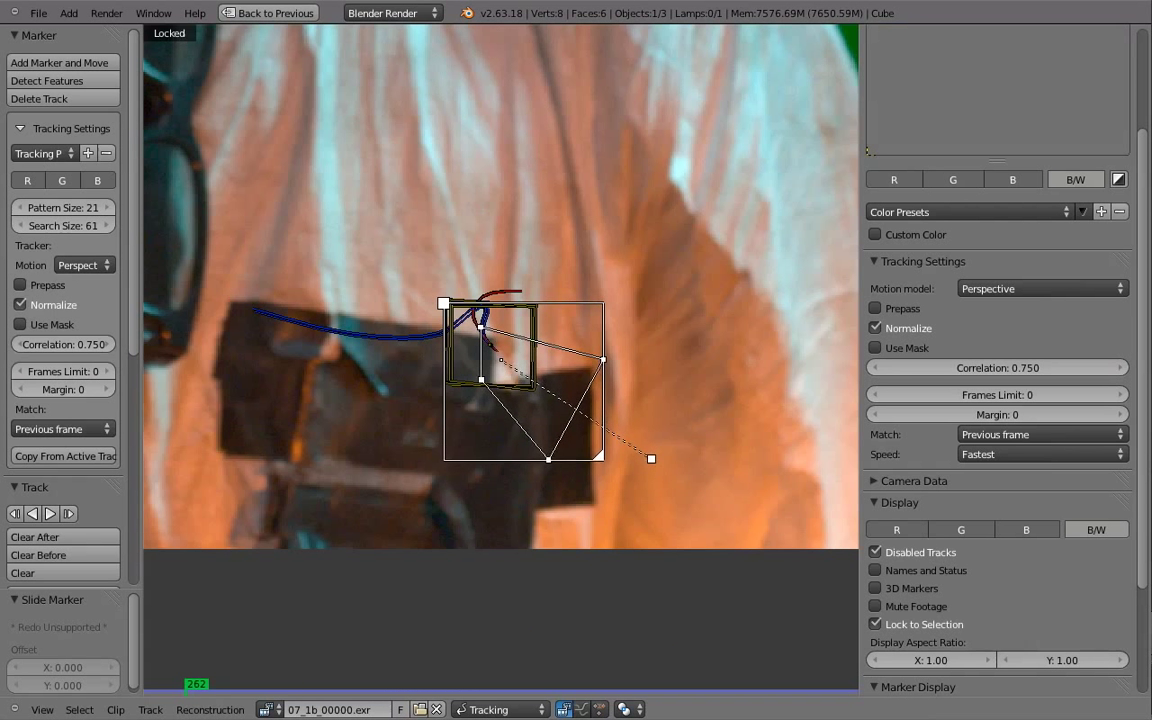
pyautogui.moveTo(583, 507)
pyautogui.mouseDown()
pyautogui.moveTo(620, 519)
pyautogui.moveTo(597, 517)
pyautogui.mouseUp()
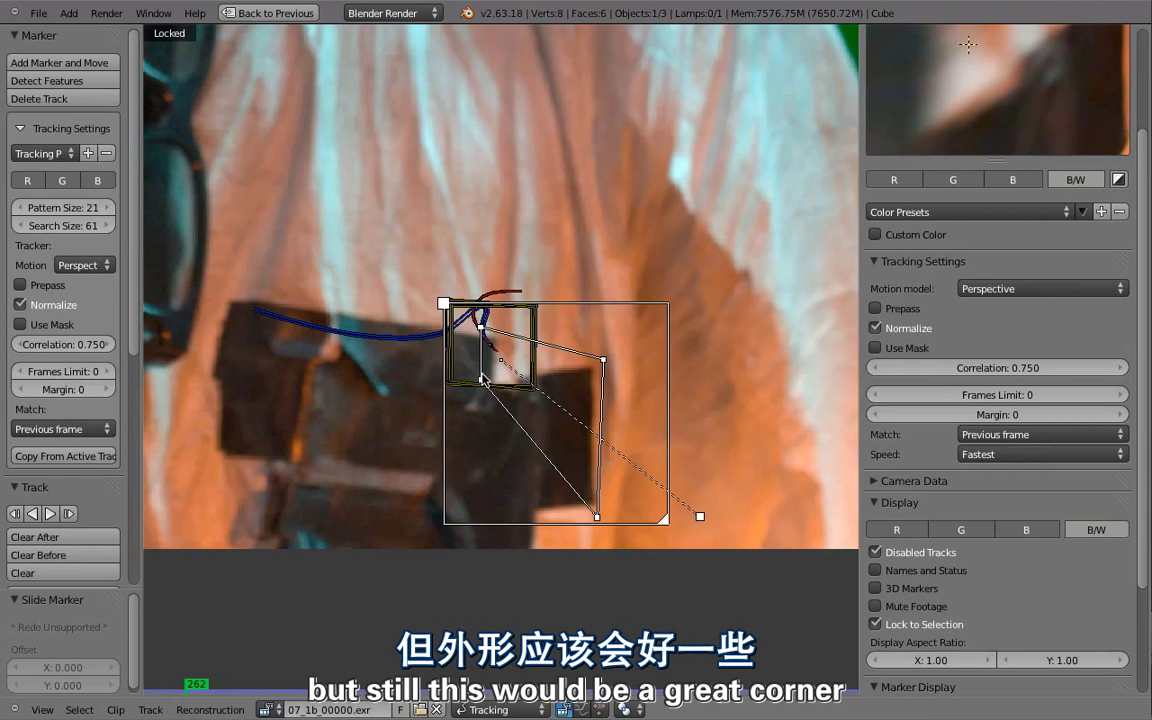
pyautogui.moveTo(481, 378); pyautogui.dragTo(471, 409)
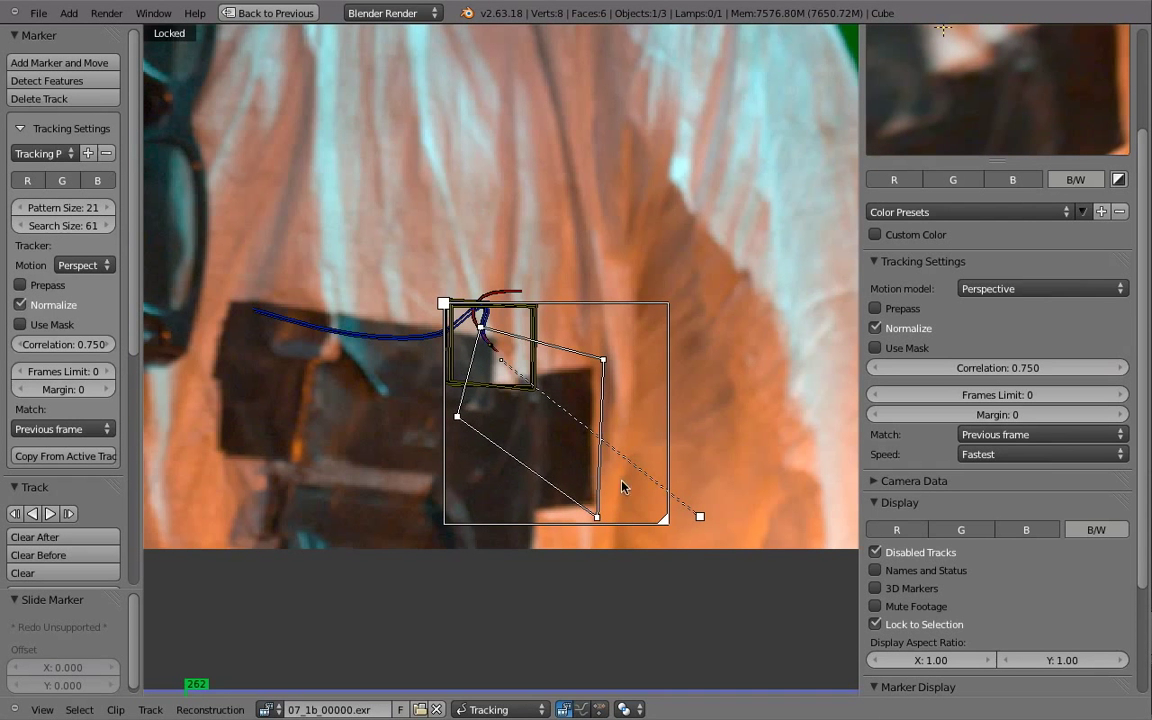
# Enlarge and shift the search area so it surrounds the reshaped pattern, and track the marker forward.
pyautogui.moveTo(663, 519); pyautogui.dragTo(693, 549)
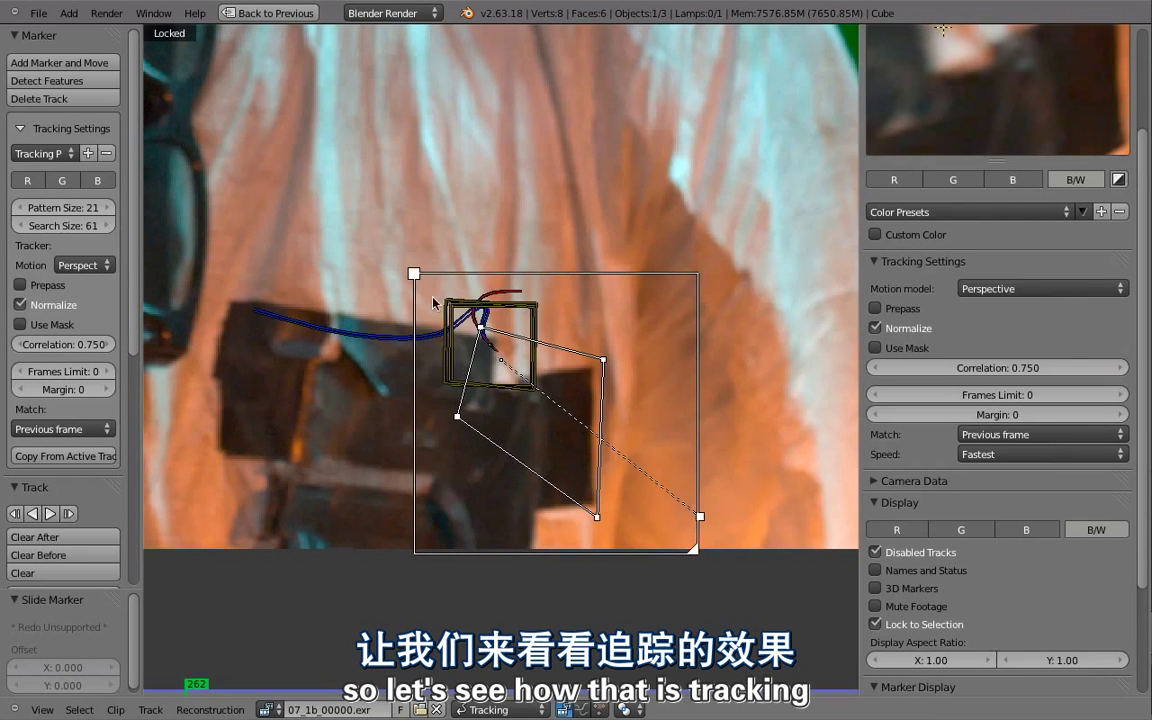
pyautogui.moveTo(418, 280); pyautogui.dragTo(385, 280)
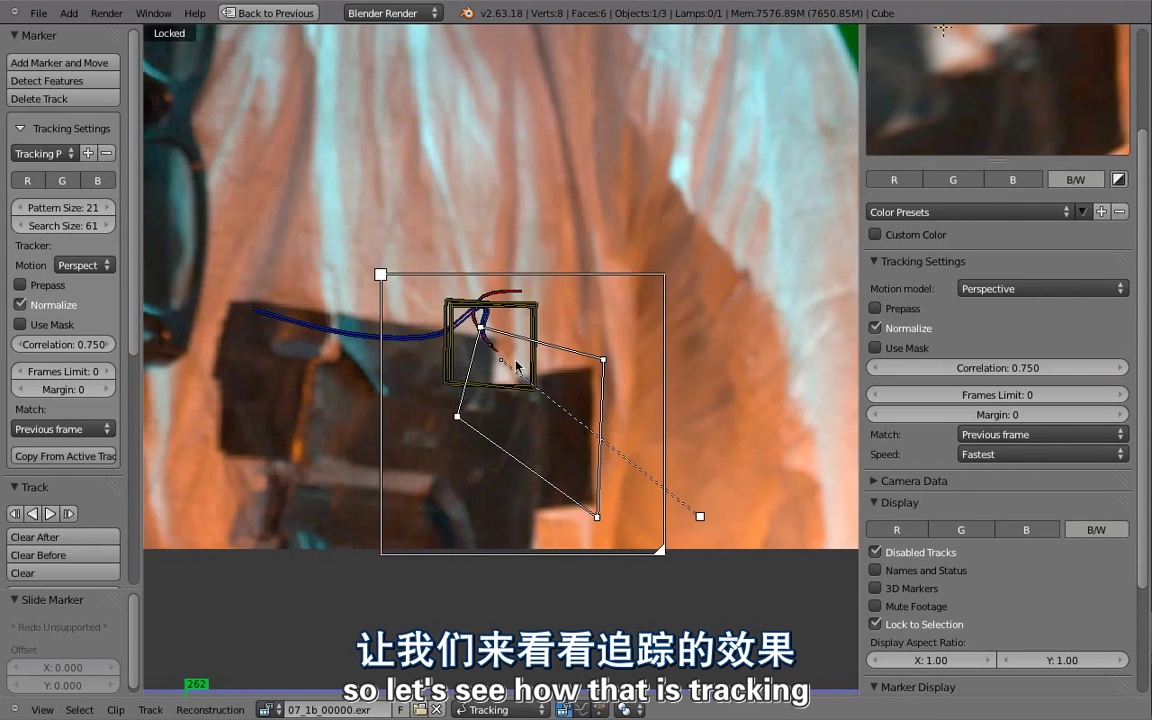
pyautogui.hotkey('ctrl', 't')
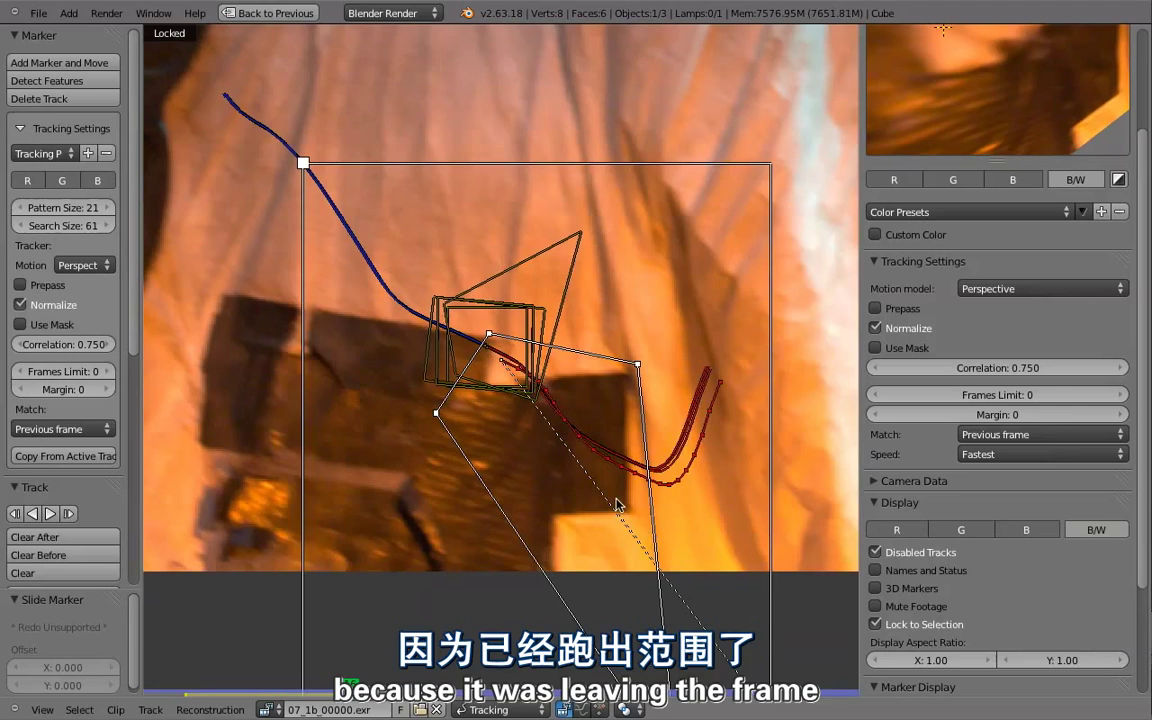
# Go back to an earlier tracked frame and move the pattern's stretched lower corner back onto the tape inside the image.
pyautogui.scroll(-3, 617, 500)
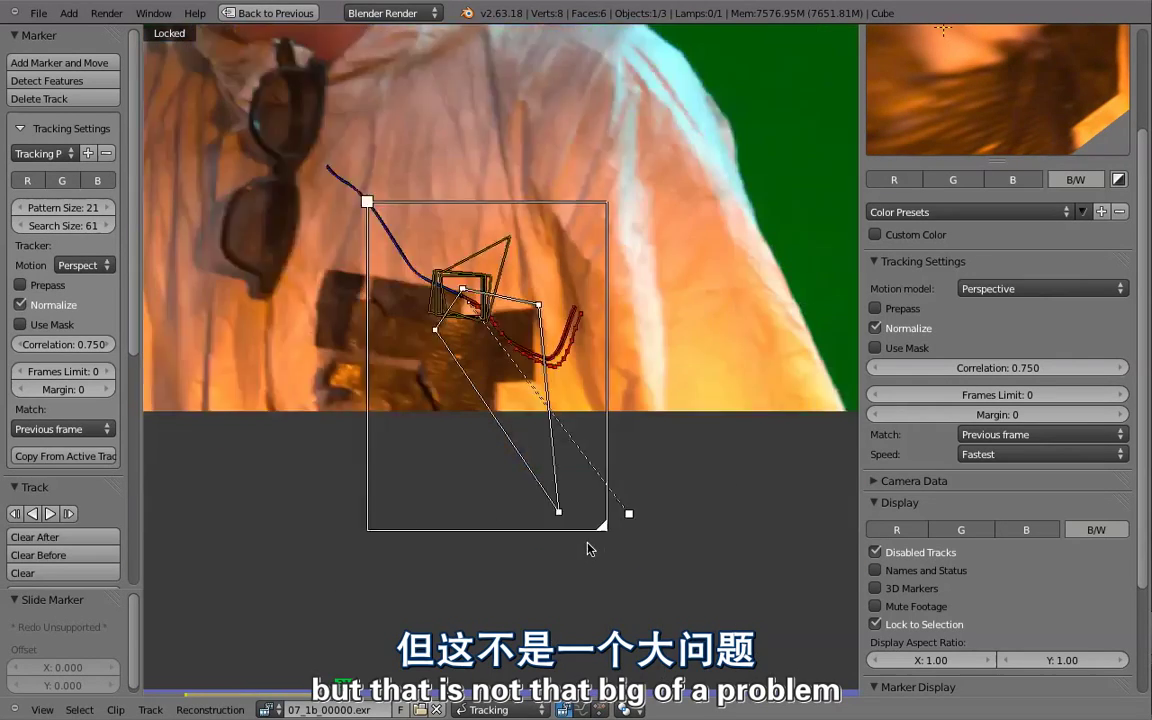
pyautogui.scroll(-2, 520, 550)
pyautogui.moveTo(322, 688); pyautogui.dragTo(324, 688)
pyautogui.scroll(4, 577, 596)
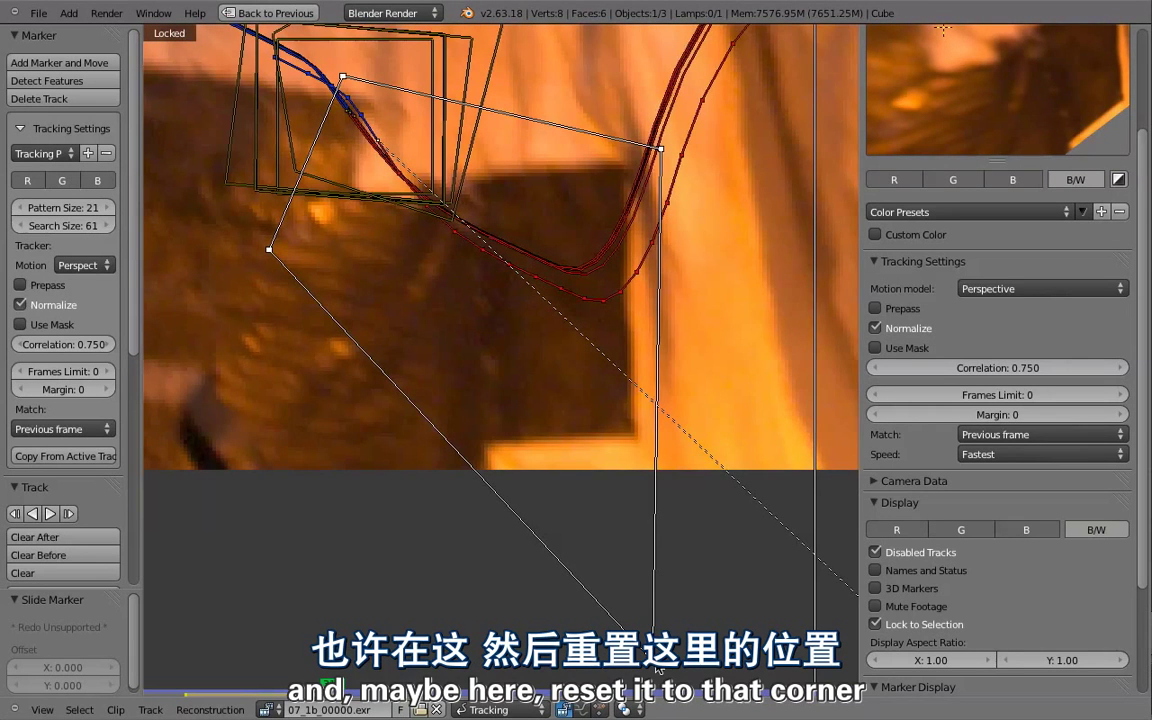
pyautogui.moveTo(655, 665)
pyautogui.mouseDown()
pyautogui.moveTo(665, 451)
pyautogui.moveTo(651, 461)
pyautogui.mouseUp()
# Shrink the corrected marker's search area and continue tracking it forward.
pyautogui.scroll(-4, 649, 462)
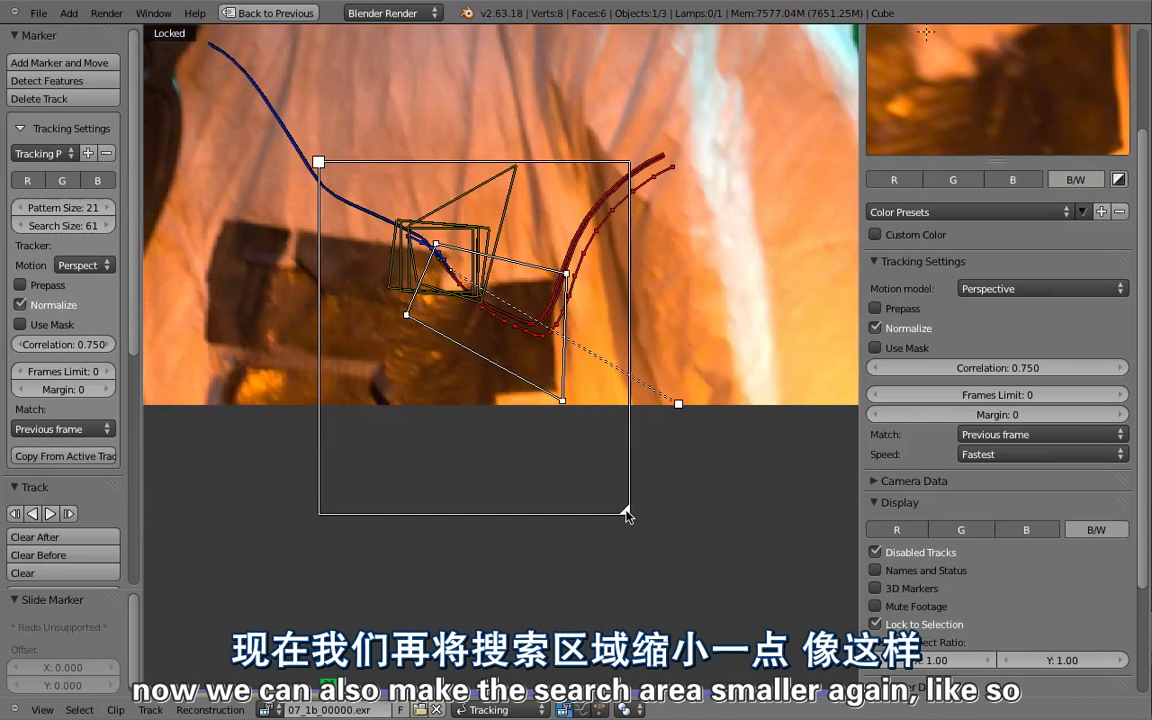
pyautogui.moveTo(627, 515)
pyautogui.mouseDown()
pyautogui.moveTo(566, 410)
pyautogui.moveTo(625, 507)
pyautogui.moveTo(600, 486)
pyautogui.mouseUp()
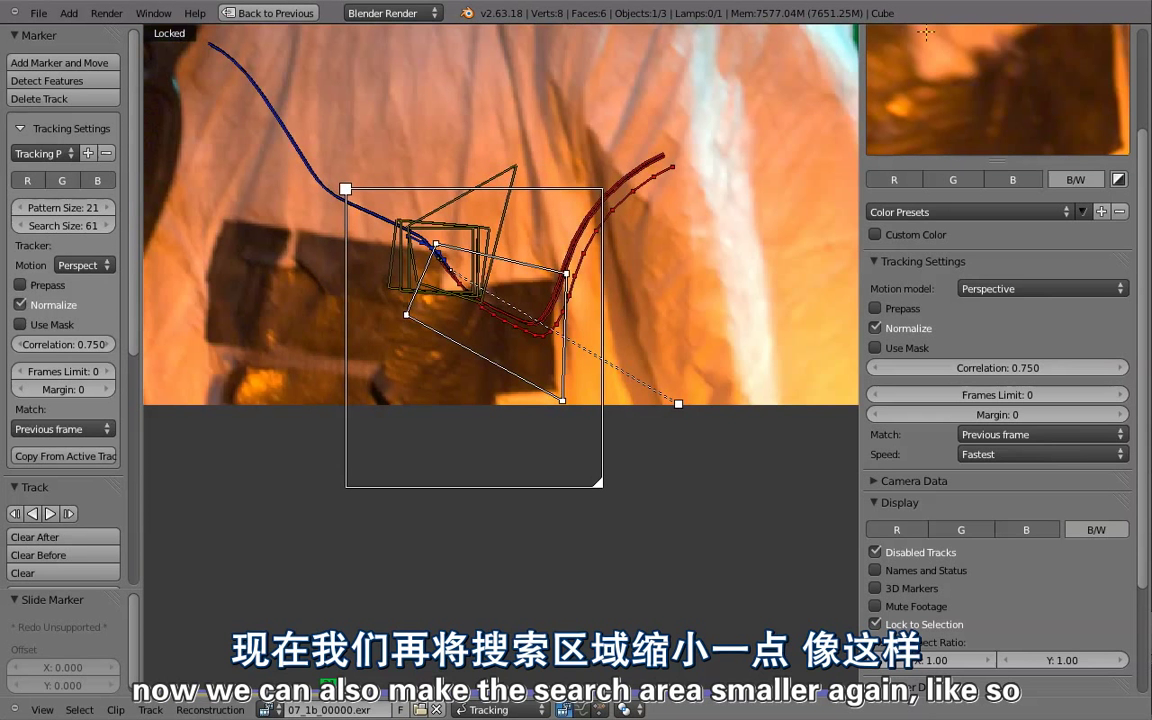
pyautogui.hotkey('ctrl', 't')
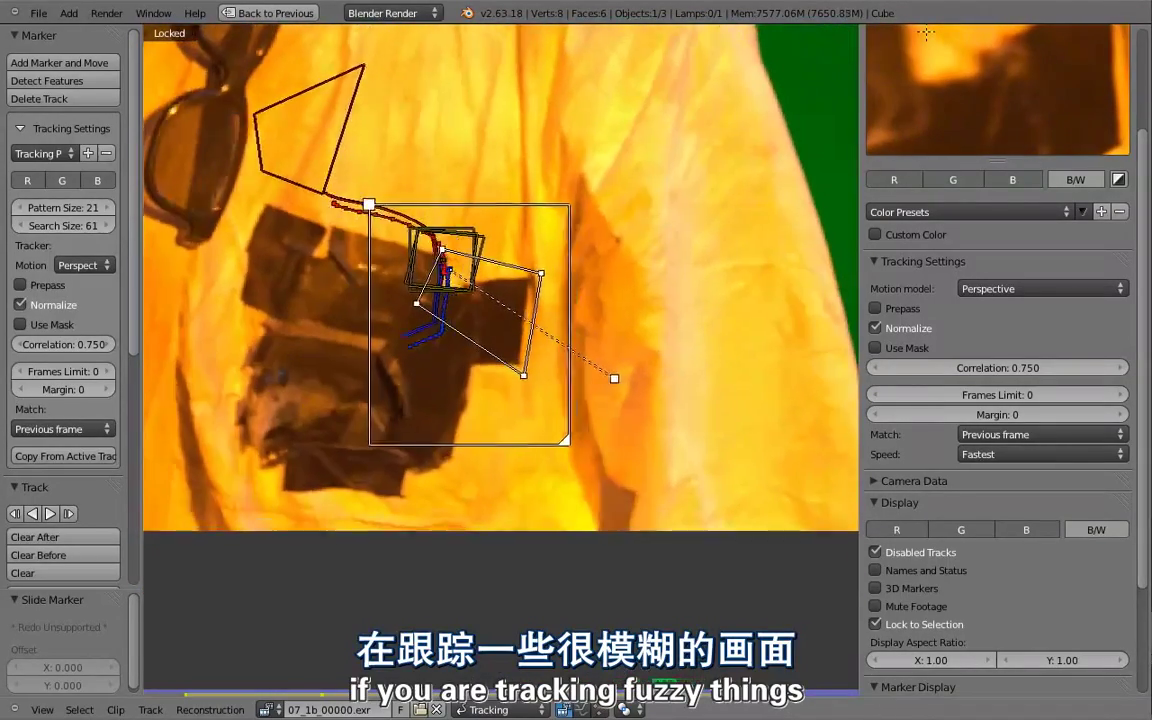
# Return to frame 247 and place a Perspective marker on the actor's hair near the parting, enlarged by 3.697.
pyautogui.scroll(-5, 458, 333)
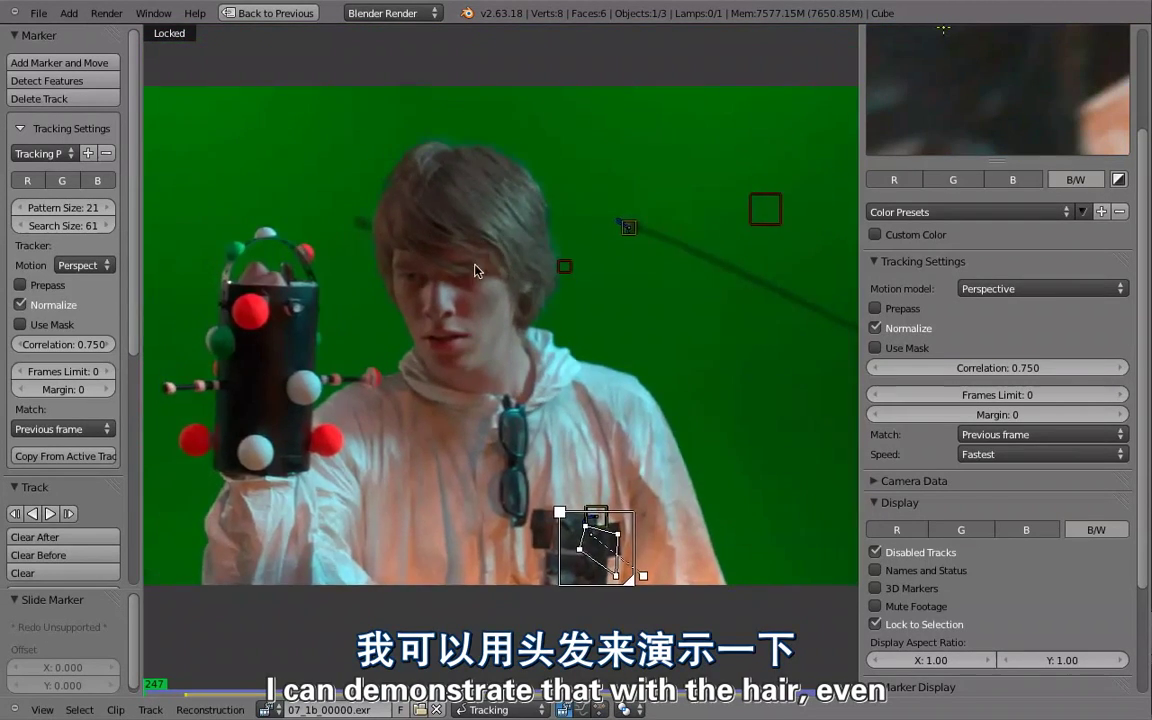
pyautogui.scroll(3, 473, 262)
pyautogui.moveTo(470, 258); pyautogui.dragTo(511, 314, button='middle')
pyautogui.scroll(-2, 511, 314)
pyautogui.moveTo(486, 247); pyautogui.dragTo(492, 283, button='middle')
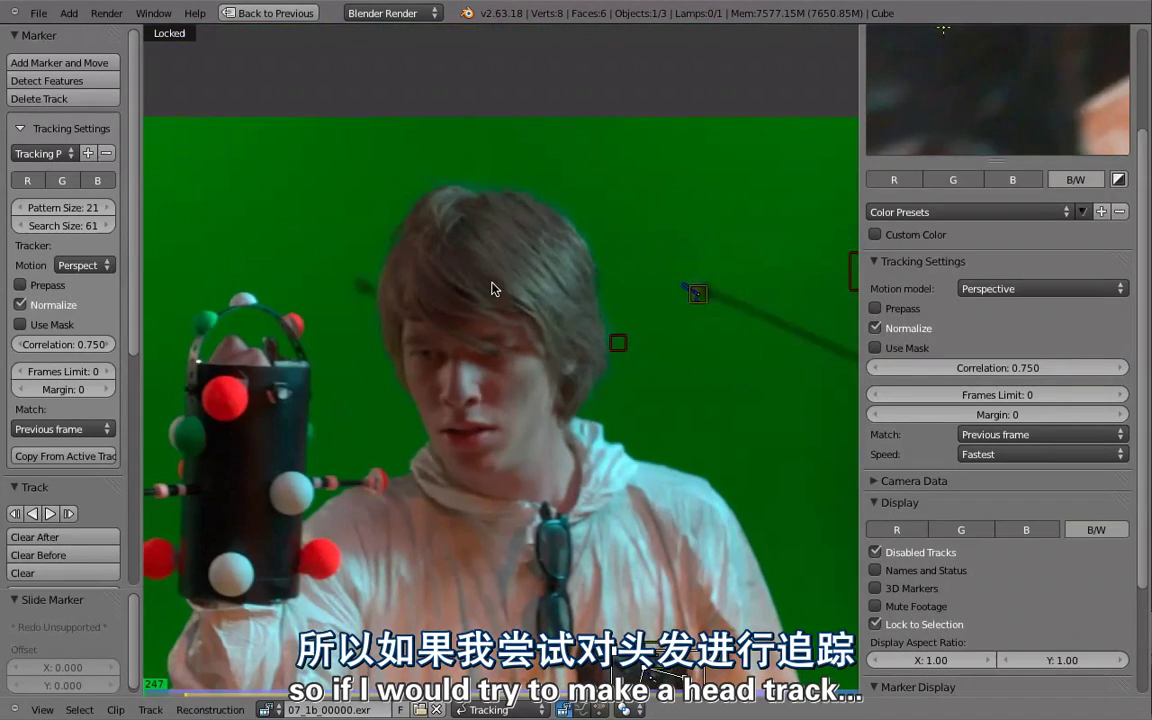
pyautogui.keyDown('ctrl'); pyautogui.click(470, 243); pyautogui.keyUp('ctrl')
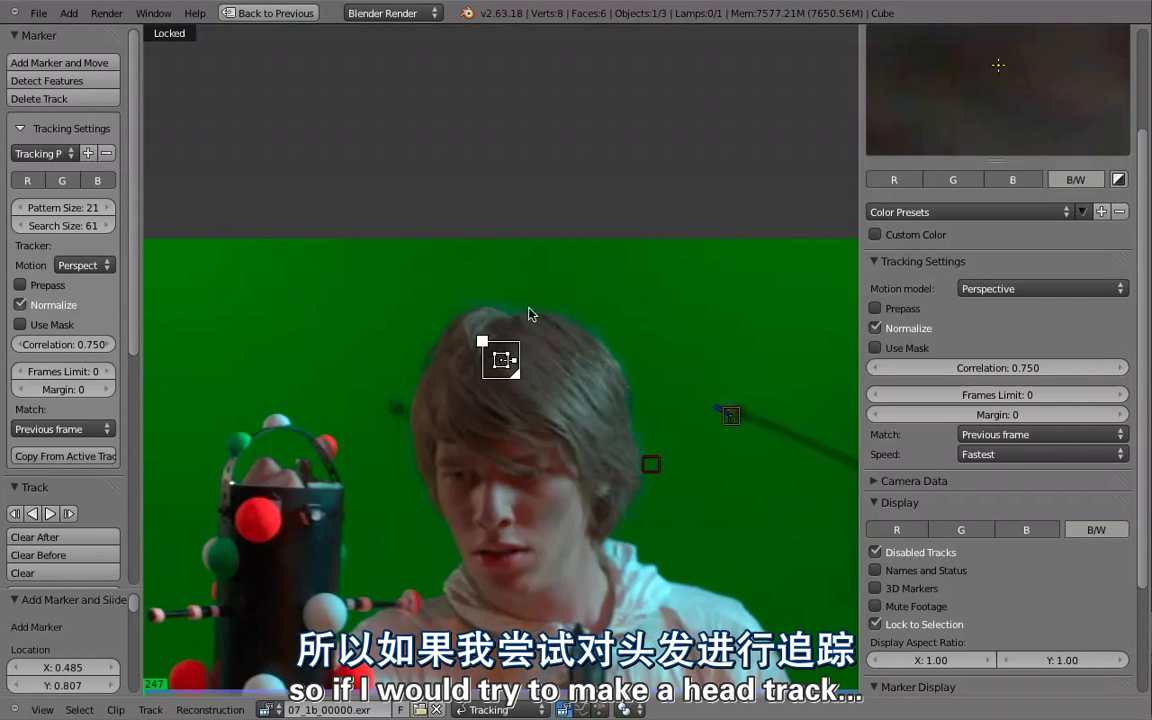
pyautogui.press('s')
pyautogui.click(680, 448)
# Rotate the hair marker's pattern area clockwise to follow the direction of the hair strands.
pyautogui.scroll(5, 569, 396)
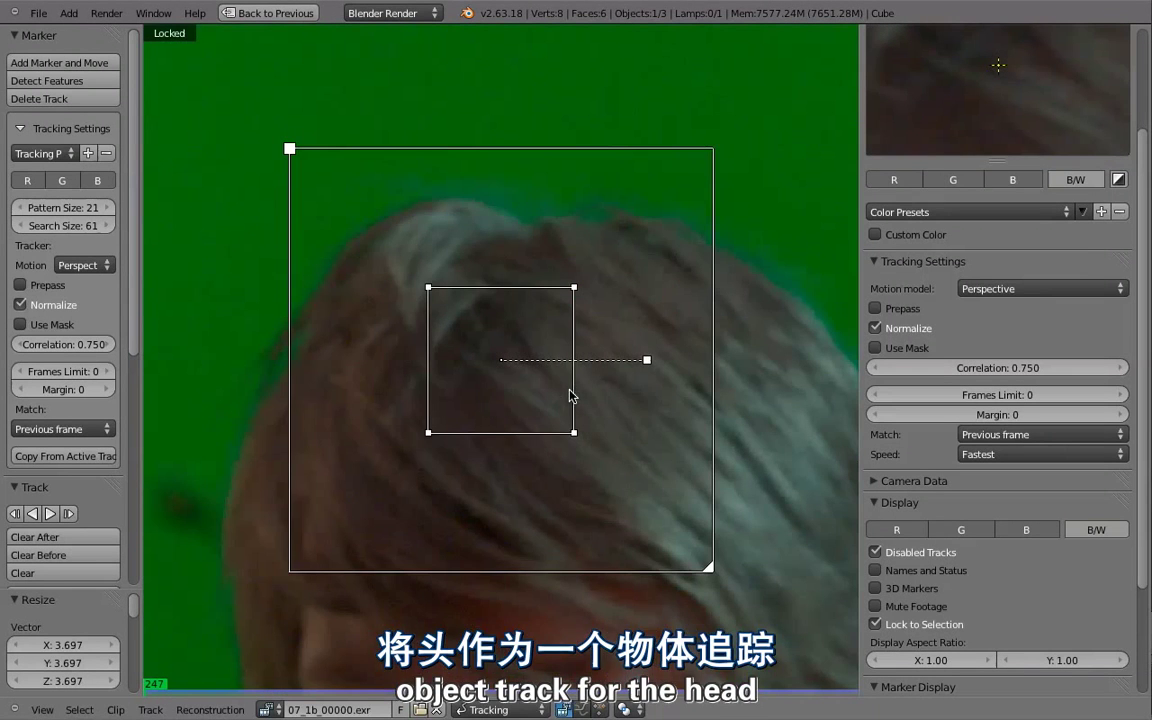
pyautogui.moveTo(647, 360); pyautogui.dragTo(644, 445)
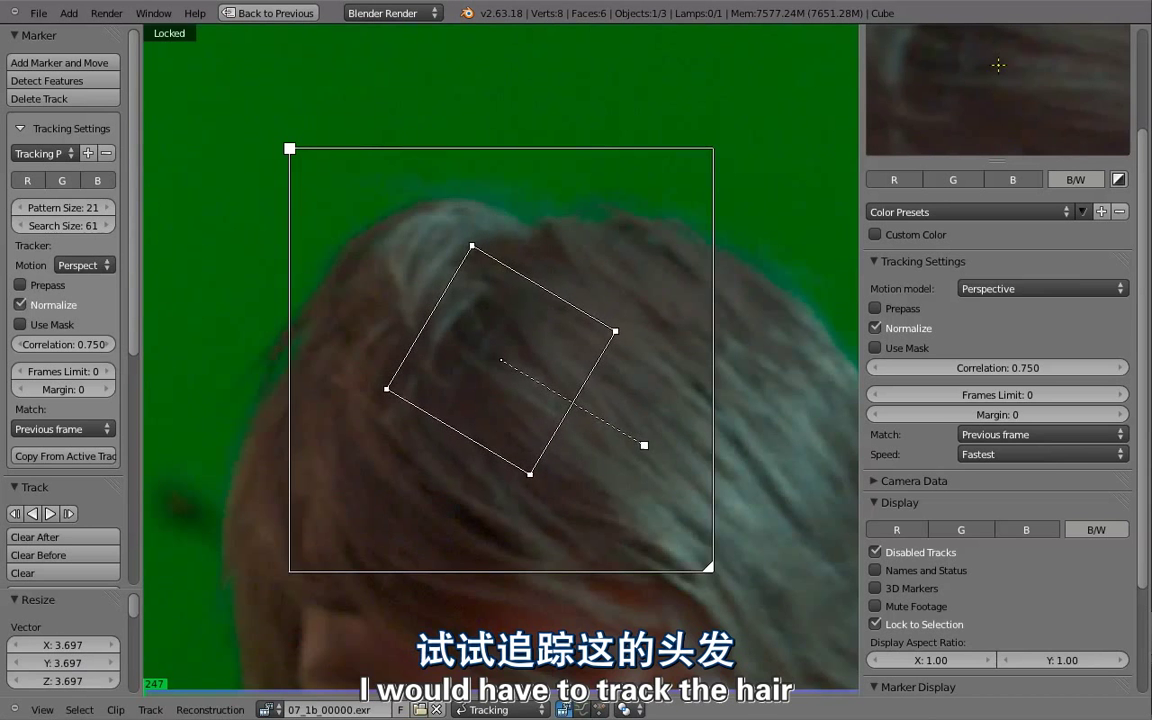
pyautogui.scroll(-2, 656, 404)
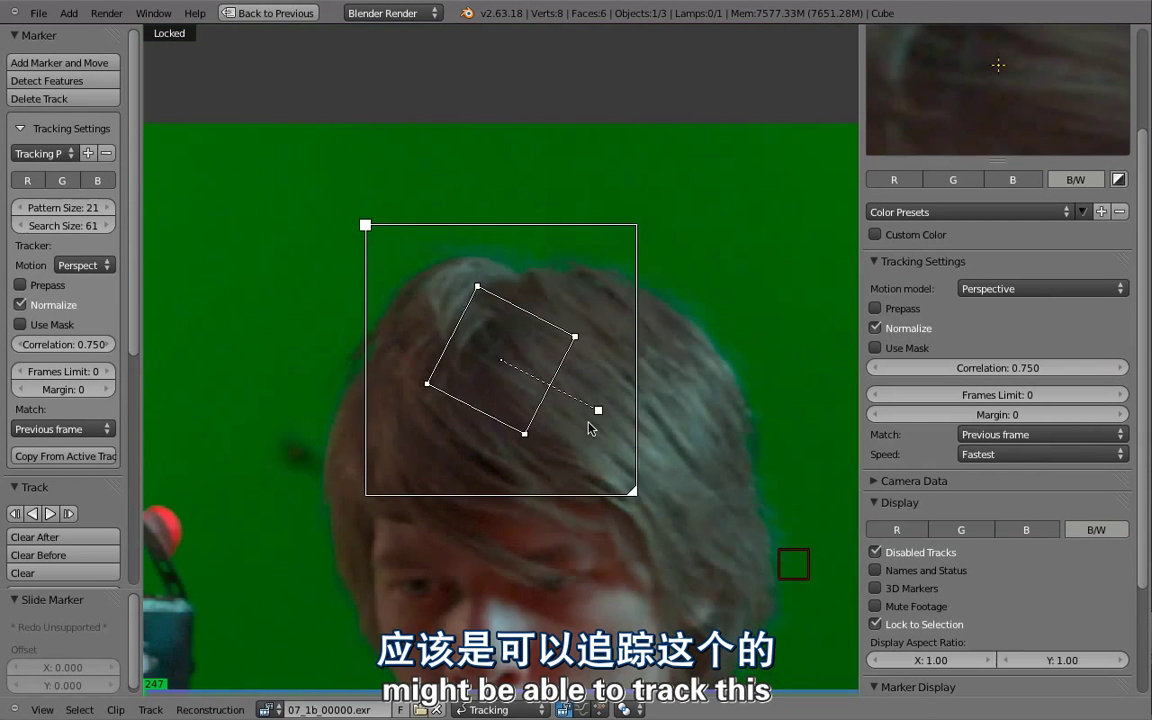
# Pull the hair pattern's lower corner down along the strands, track the marker forward, and return to frame 283.
pyautogui.moveTo(526, 435); pyautogui.dragTo(498, 487)
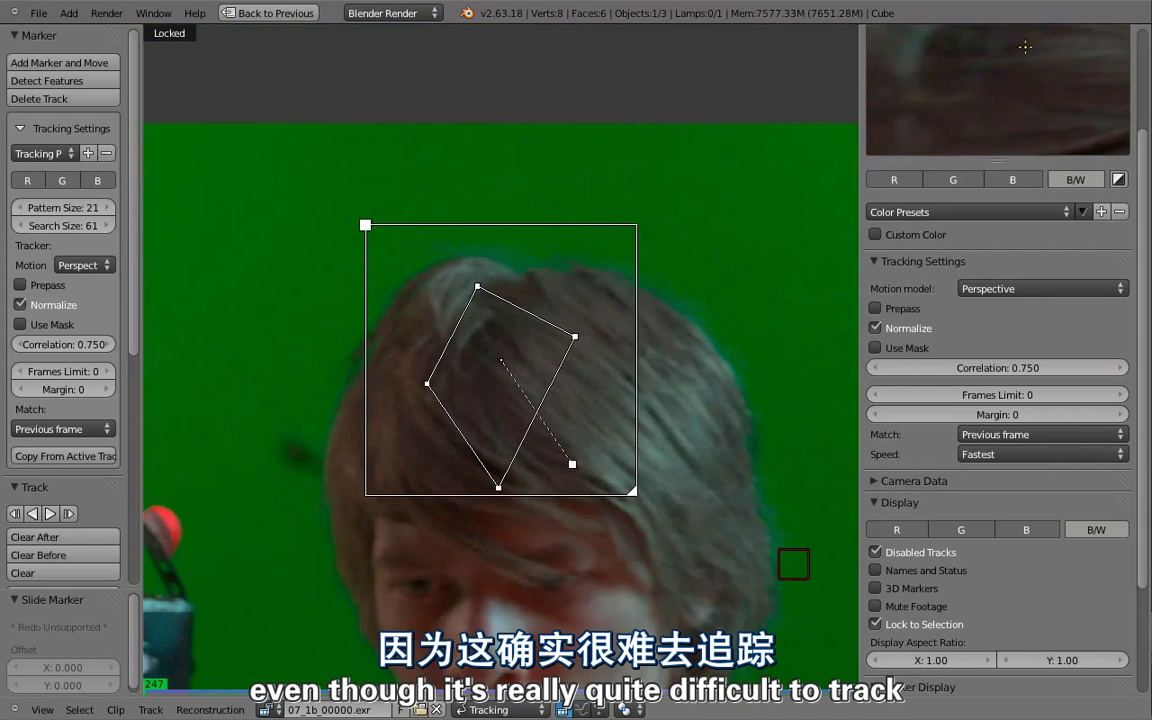
pyautogui.hotkey('ctrl', 't')
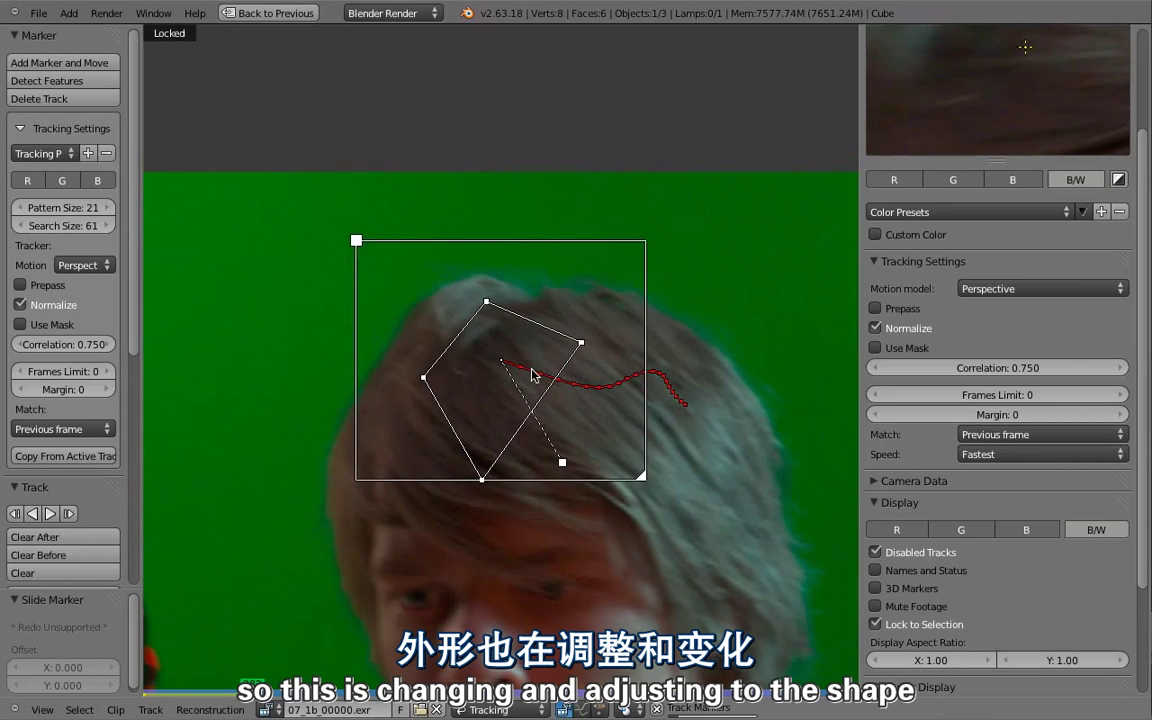
pyautogui.press('Left')
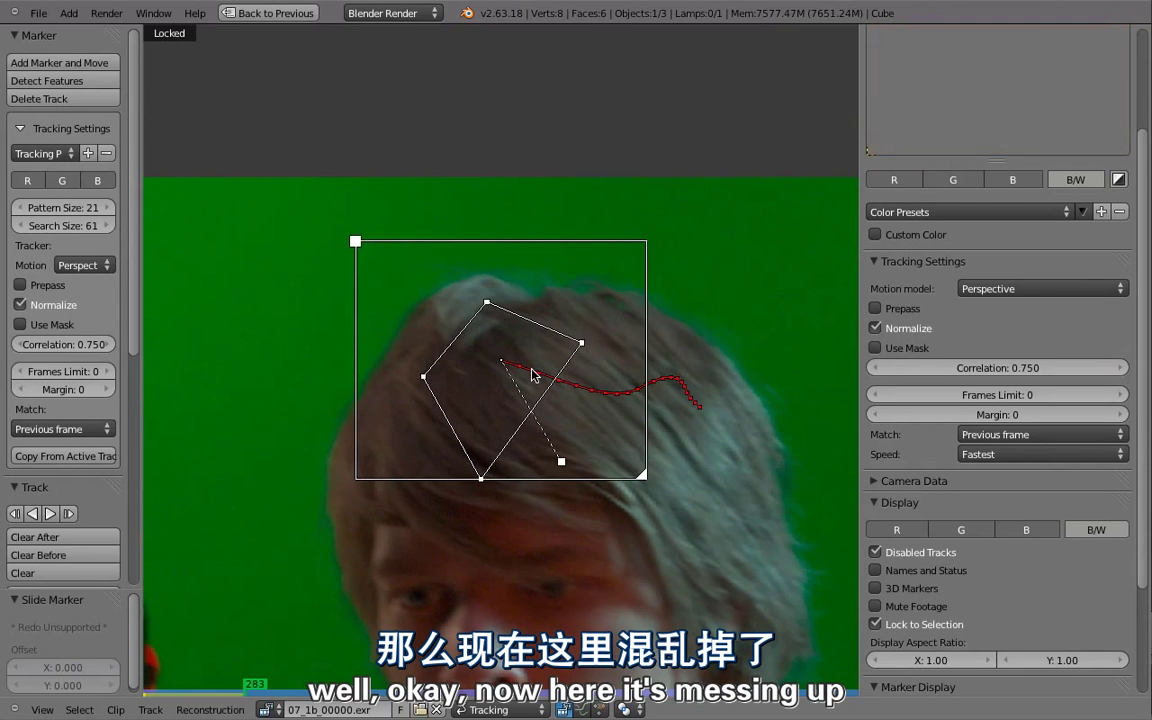
# Enlarge the hair marker's search area, undo the attempt to shift it downward, and continue tracking forward.
pyautogui.moveTo(638, 477); pyautogui.dragTo(664, 497)
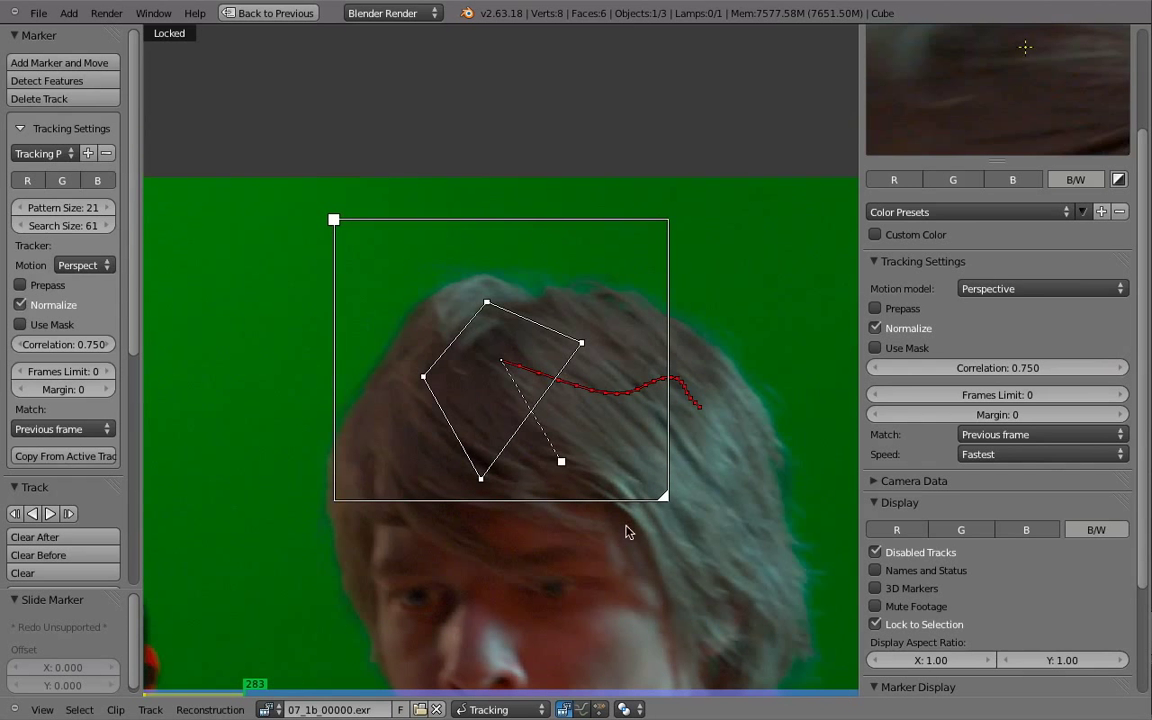
pyautogui.moveTo(334, 219); pyautogui.dragTo(340, 275)
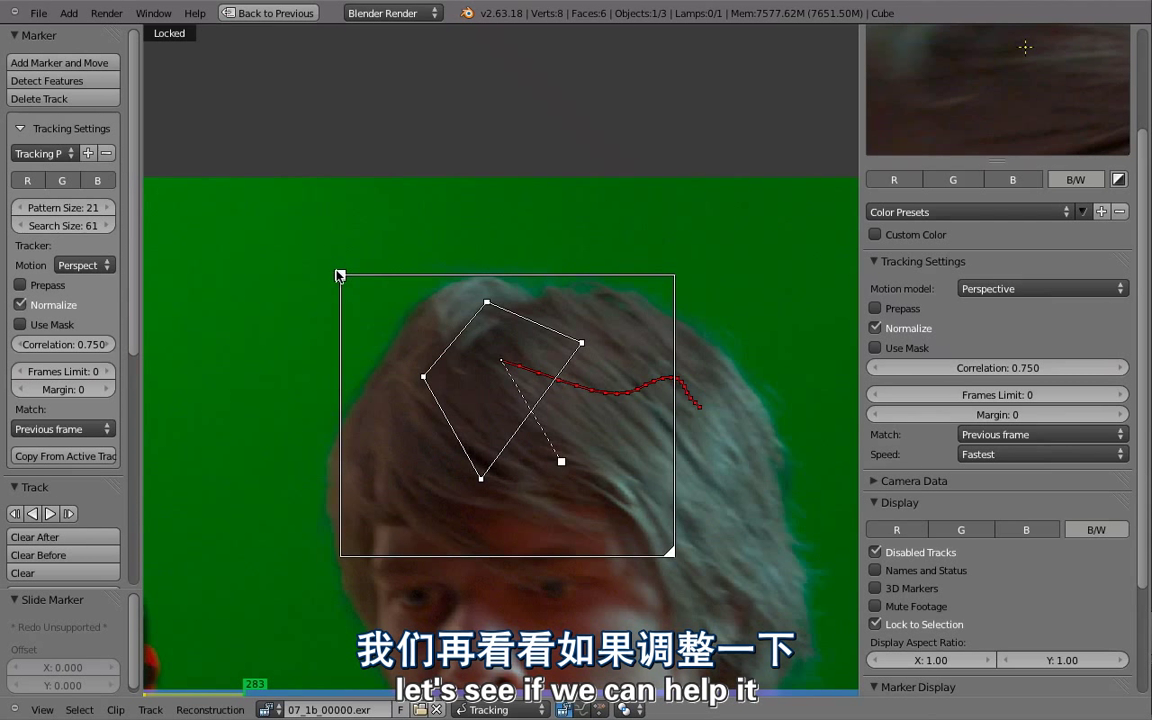
pyautogui.hotkey('ctrl', 'z')
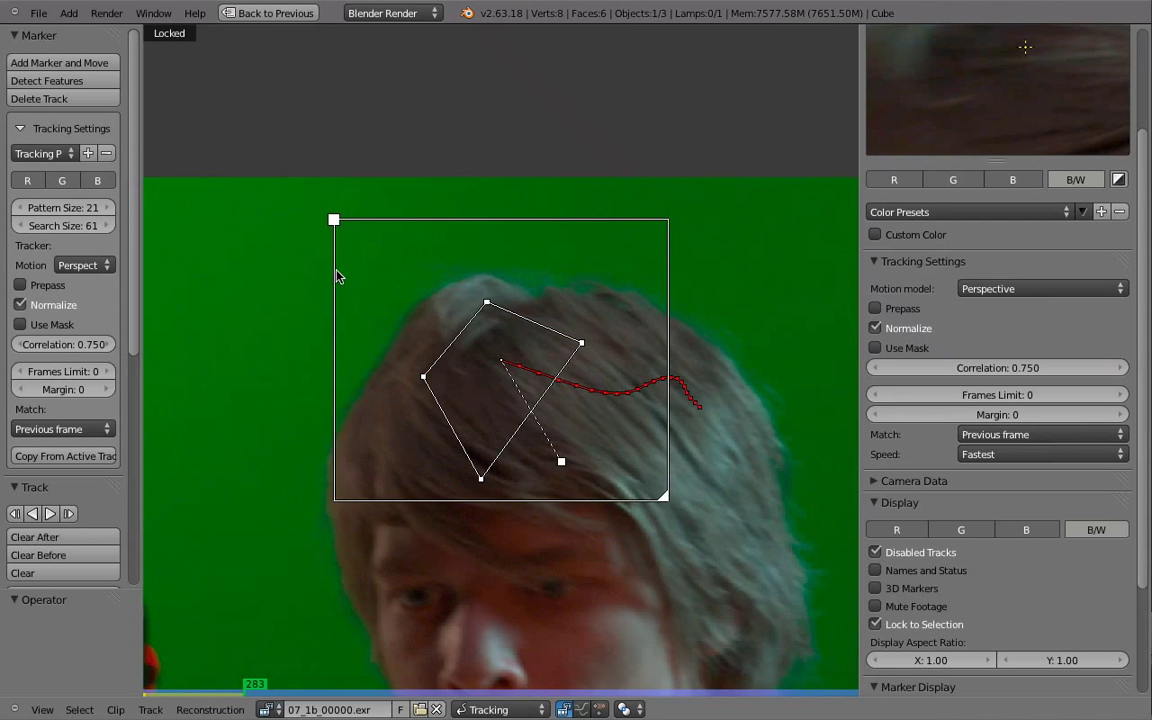
pyautogui.hotkey('ctrl', 't')
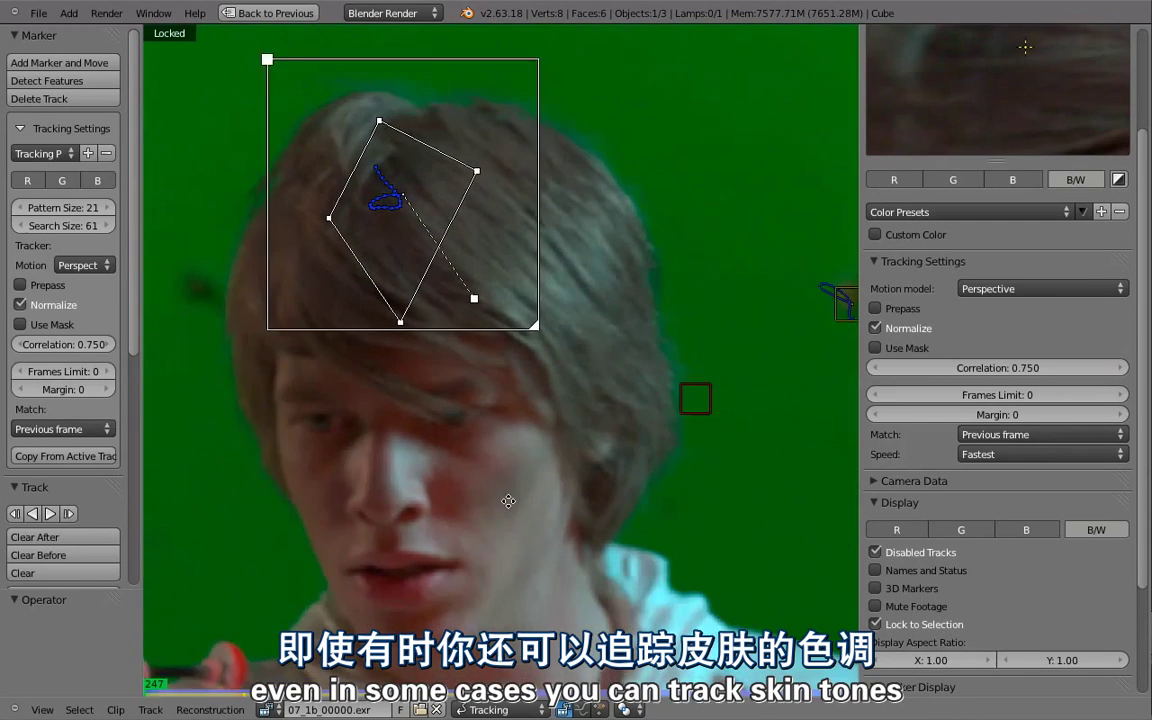
# Place a Perspective marker on the actor's cheek at frame 247, enlarge it by 2.619, and track it forward.
pyautogui.keyDown('ctrl'); pyautogui.moveTo(496, 465); pyautogui.dragTo(262, 346); pyautogui.keyUp('ctrl')
pyautogui.press('s')
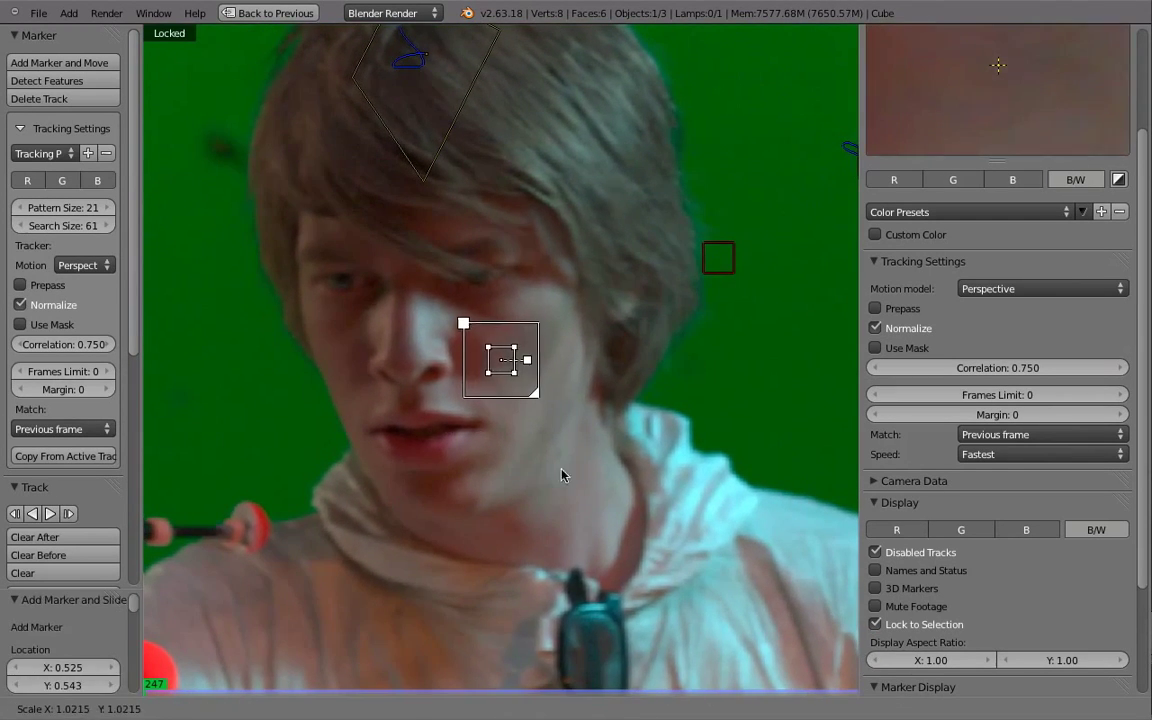
pyautogui.click(657, 506)
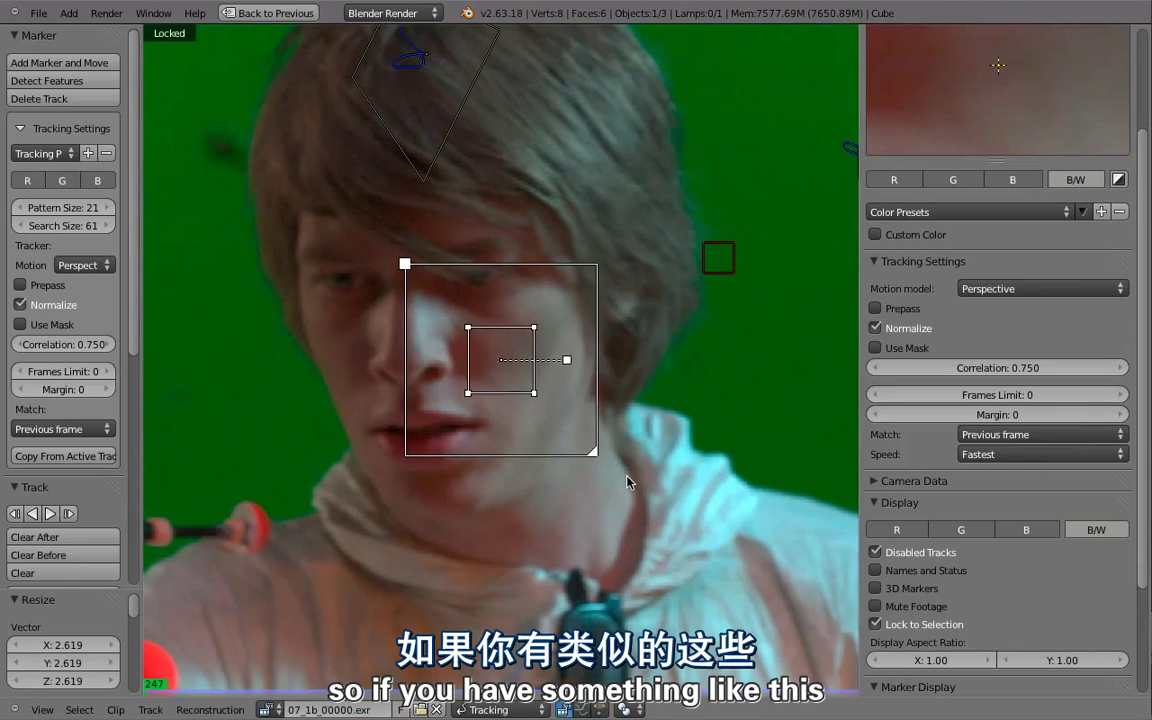
pyautogui.hotkey('ctrl', 't')
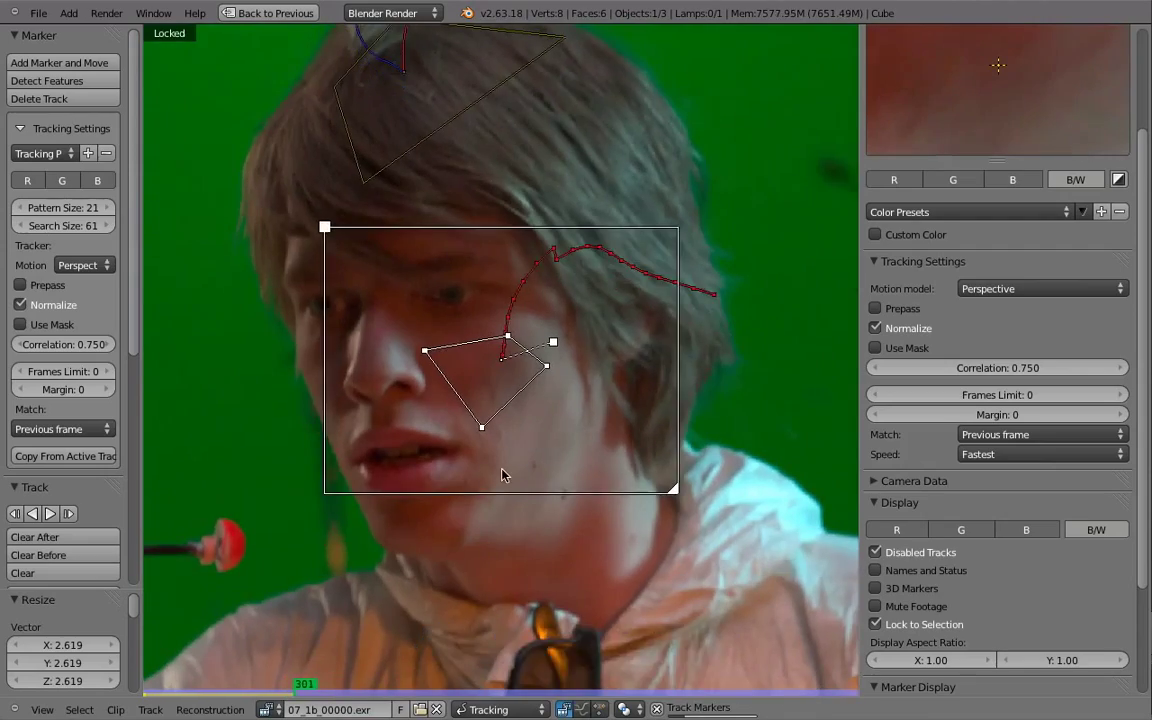
# Go back through the footage and examine the red-and-white ball tip on the canister's rod across neighbouring frames.
pyautogui.moveTo(321, 697)
pyautogui.mouseDown()
pyautogui.moveTo(206, 689)
pyautogui.moveTo(220, 674)
pyautogui.moveTo(152, 625)
pyautogui.moveTo(195, 608)
pyautogui.moveTo(141, 635)
pyautogui.moveTo(198, 630)
pyautogui.mouseUp()
pyautogui.scroll(-3, 393, 429)
pyautogui.moveTo(434, 374); pyautogui.dragTo(497, 256, button='middle')
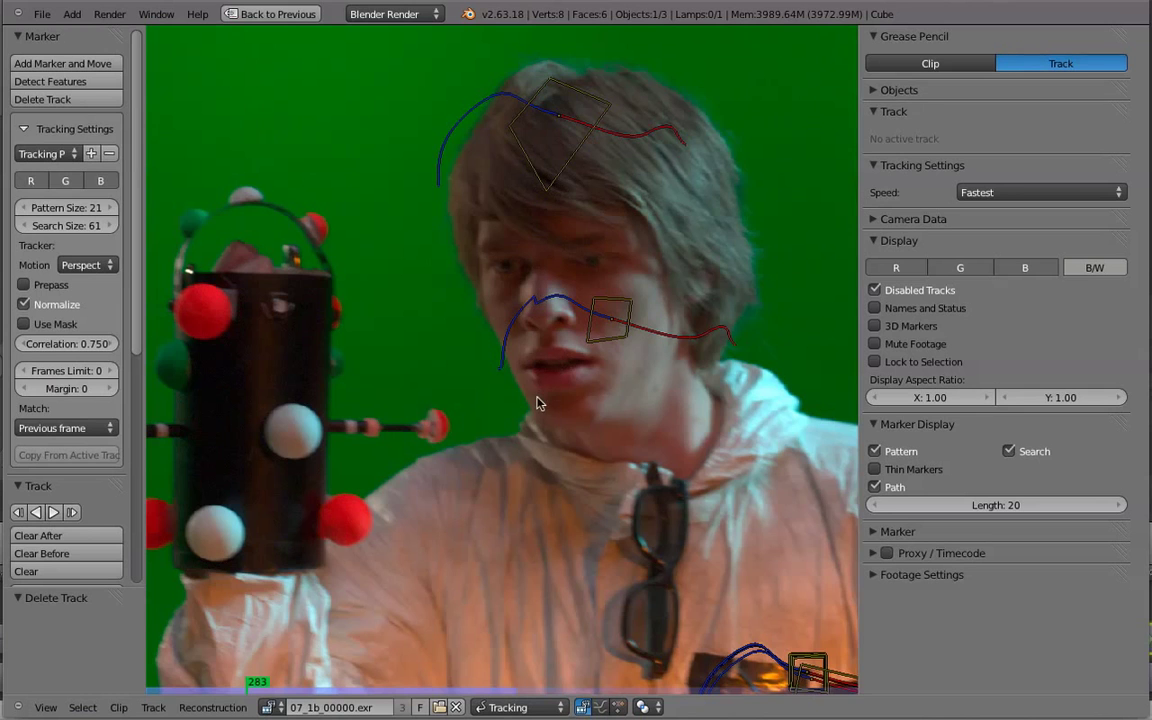
pyautogui.scroll(3, 442, 366)
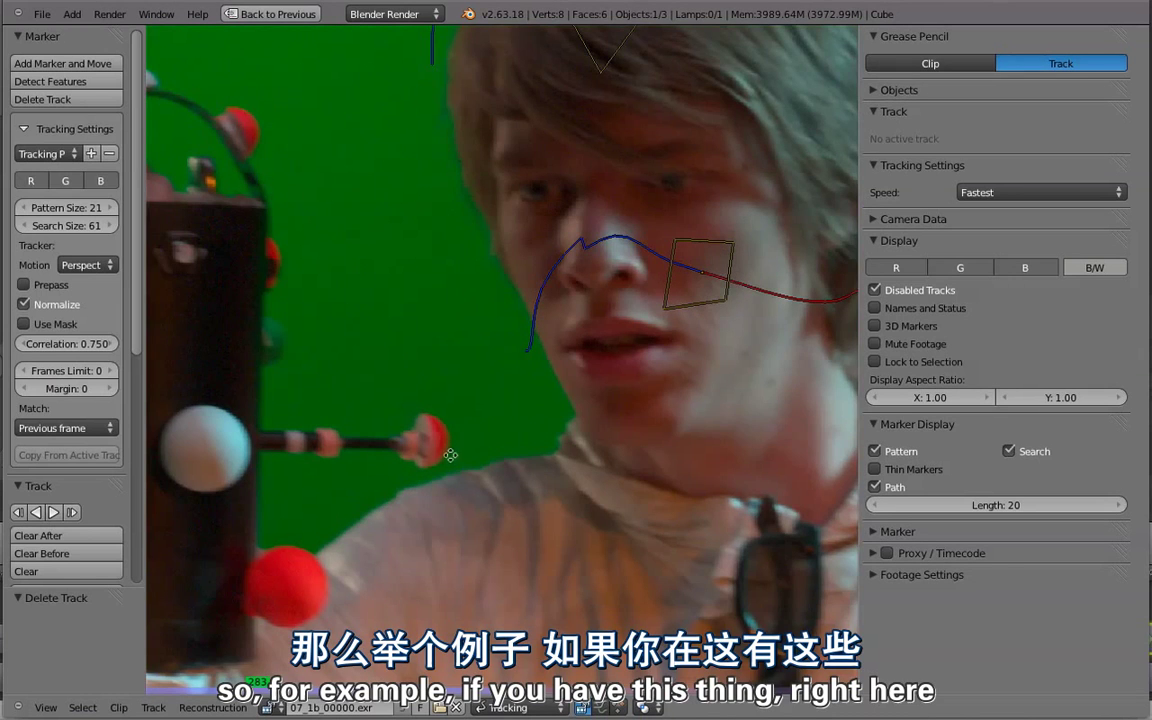
pyautogui.scroll(1, 460, 400)
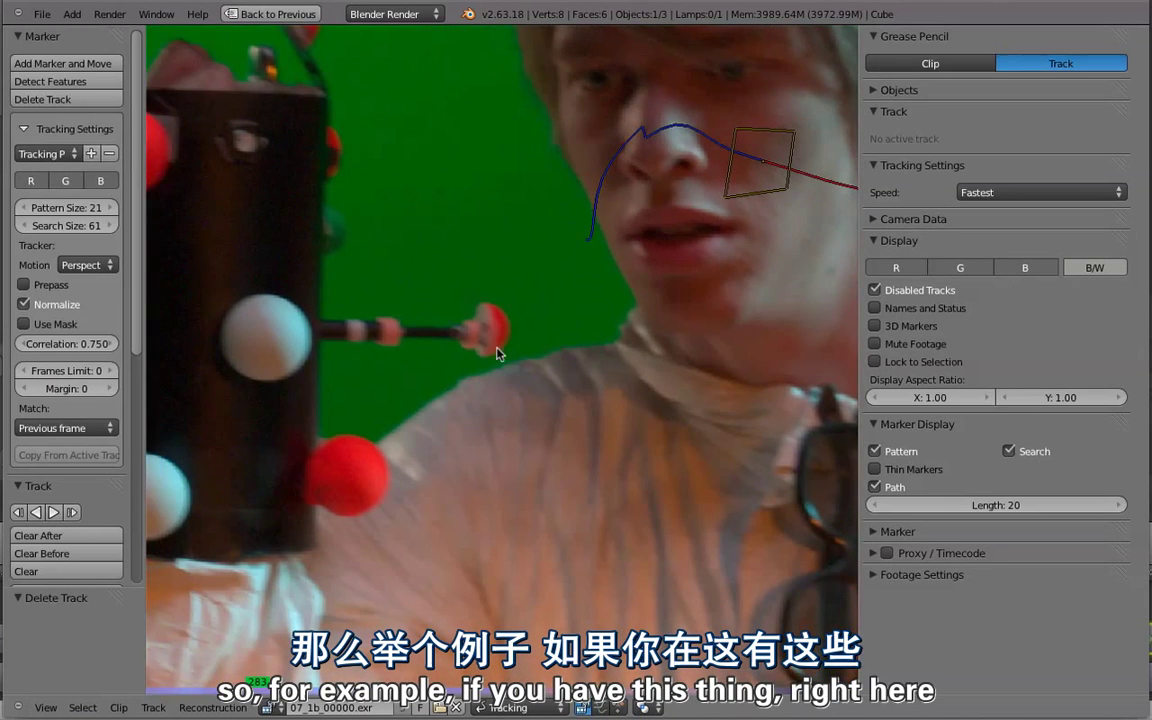
pyautogui.scroll(3, 483, 335)
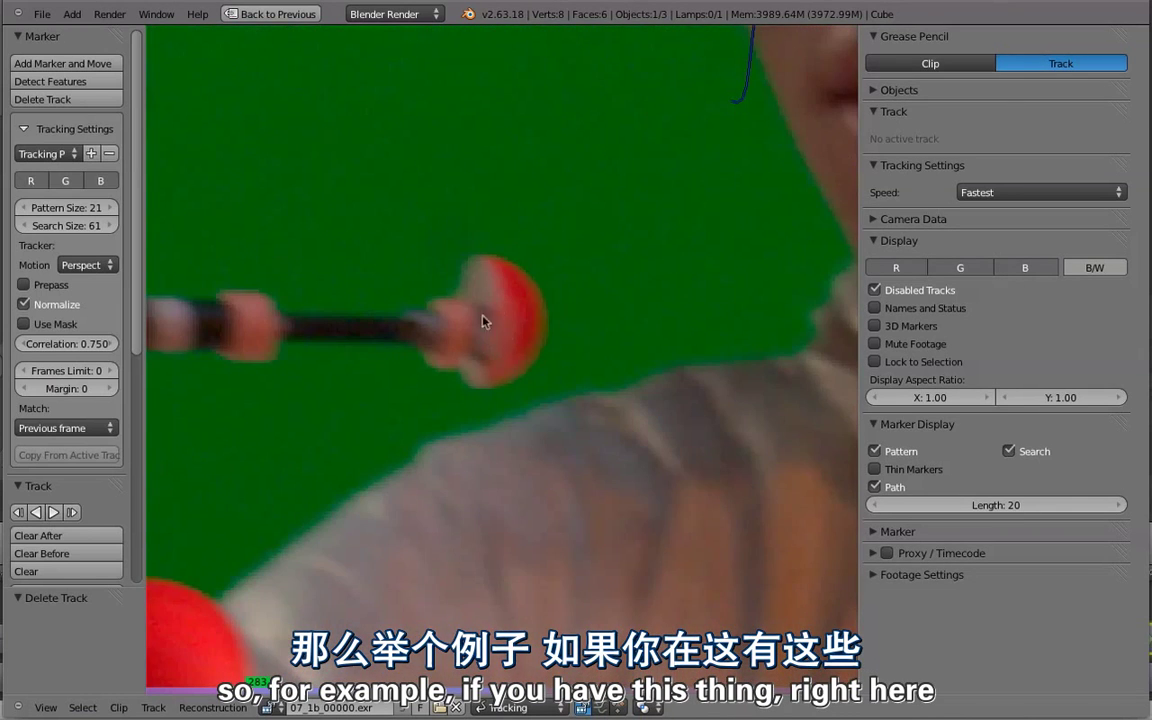
pyautogui.scroll(-6, 482, 320)
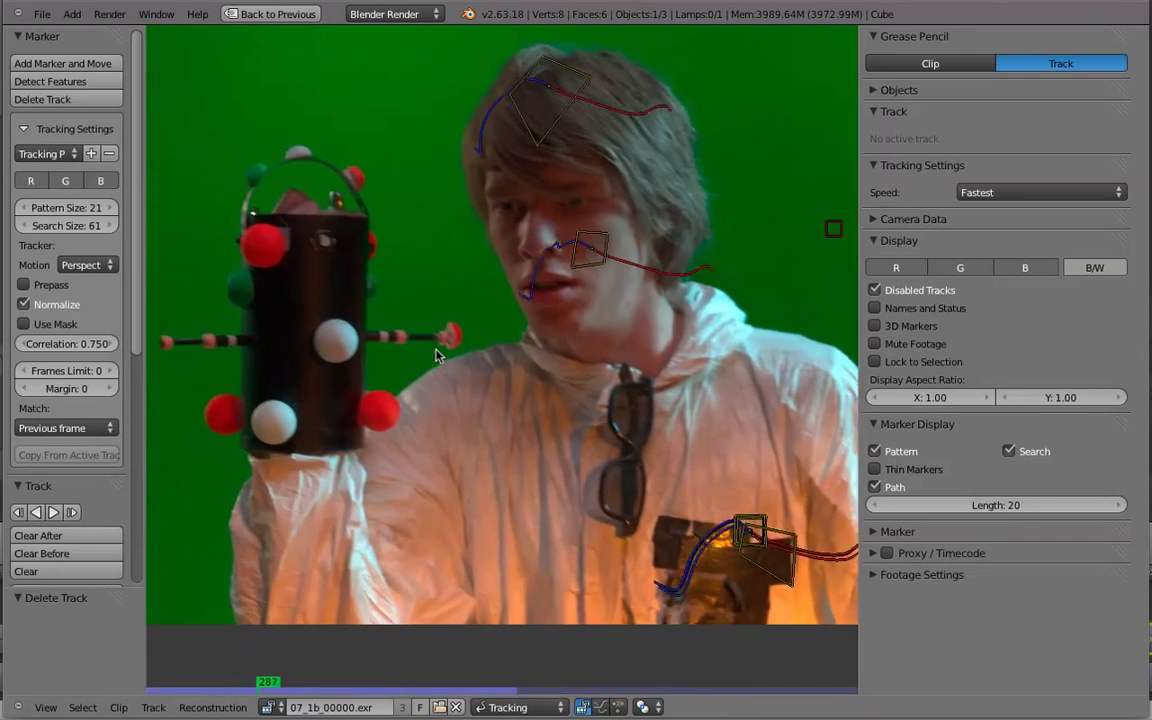
pyautogui.keyDown('alt'); pyautogui.scroll(-12, 436, 355); pyautogui.keyUp('alt')
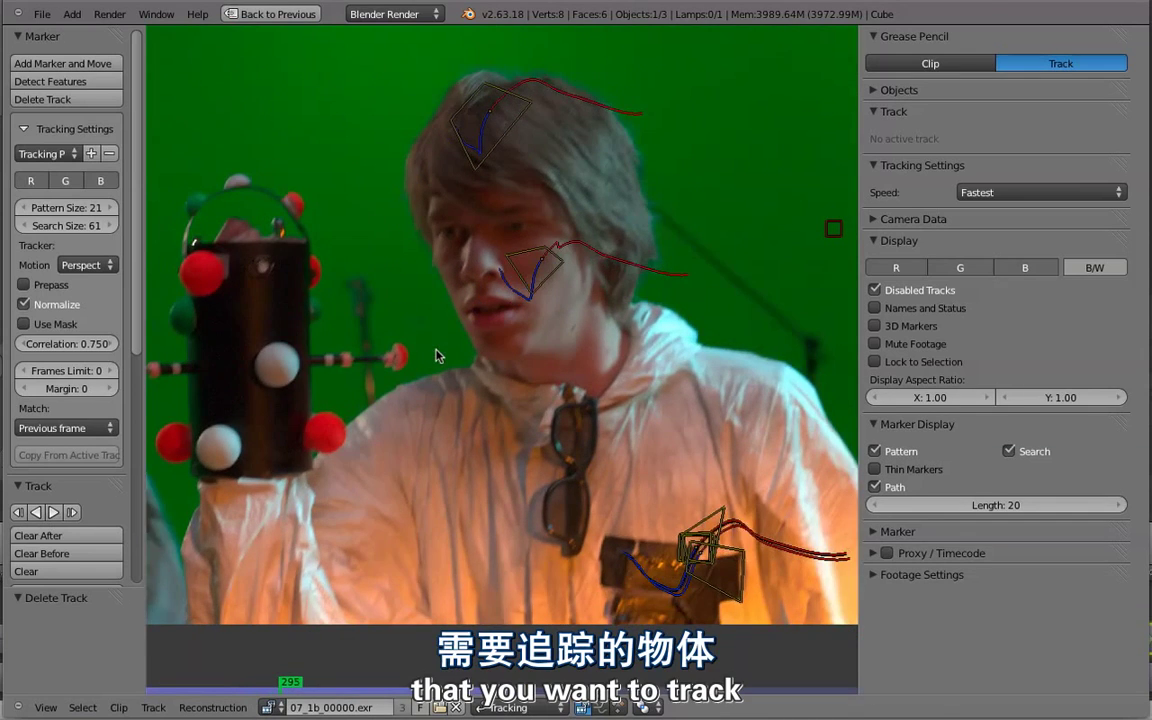
pyautogui.keyDown('alt'); pyautogui.scroll(18, 436, 355); pyautogui.keyUp('alt')
pyautogui.keyDown('alt'); pyautogui.scroll(-5, 436, 355); pyautogui.keyUp('alt')
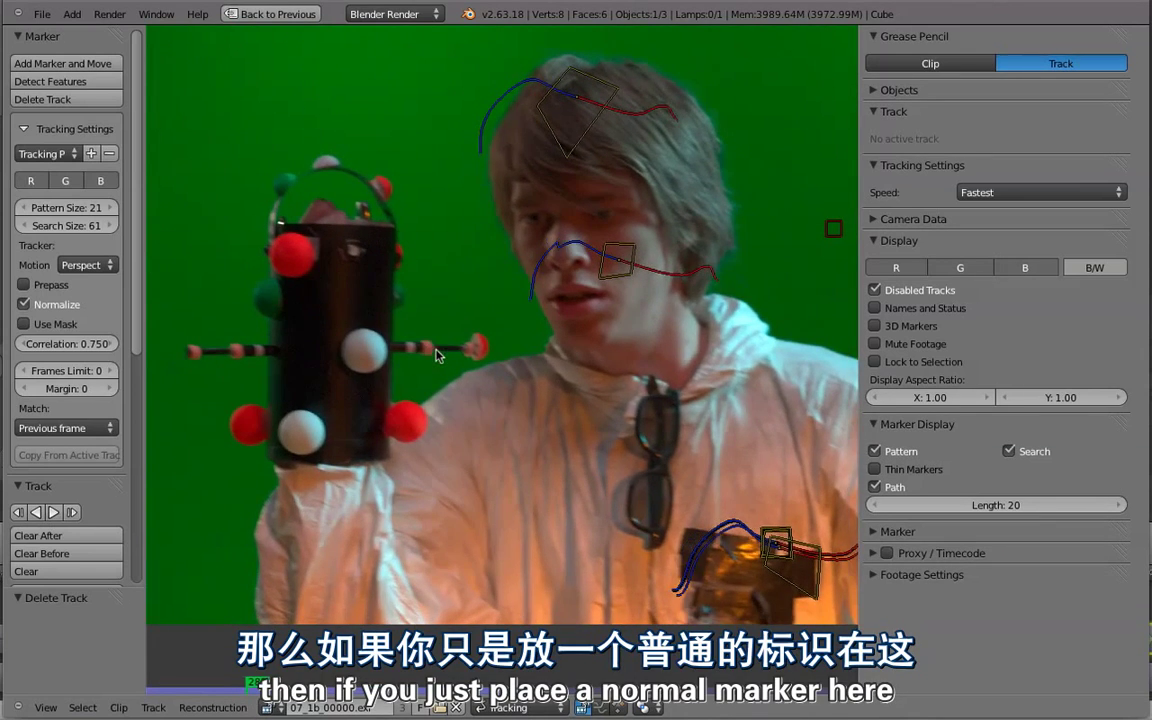
pyautogui.scroll(5, 505, 318)
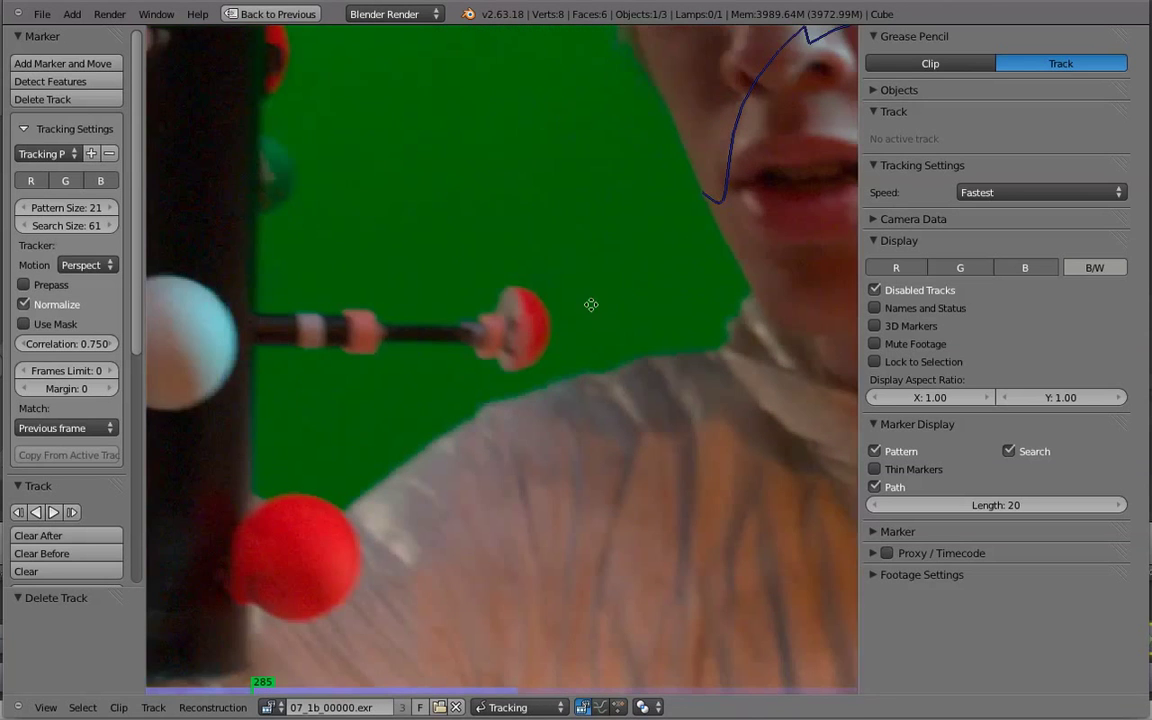
# Place a Perspective marker on the rod's ball tip at frame 285, enlarge and centre it, and play the footage.
pyautogui.keyDown('ctrl'); pyautogui.click(518, 326); pyautogui.keyUp('ctrl')
pyautogui.press('s')
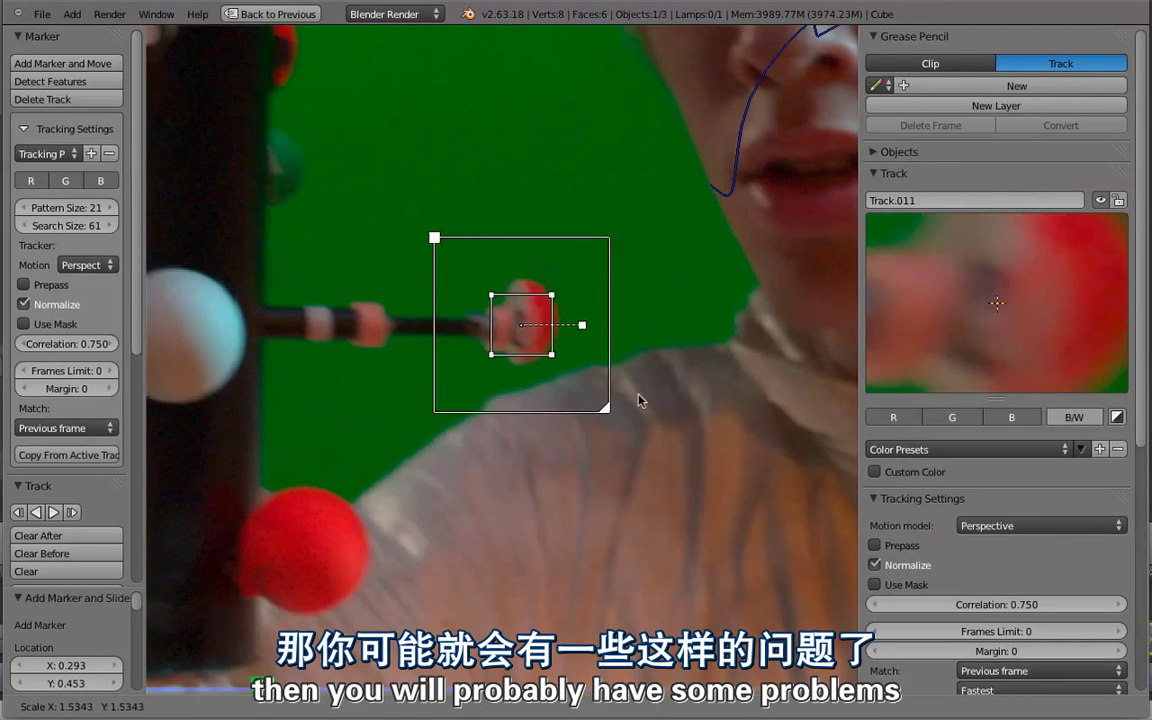
pyautogui.click(647, 407)
pyautogui.press('g')
pyautogui.click(653, 398)
pyautogui.press('s')
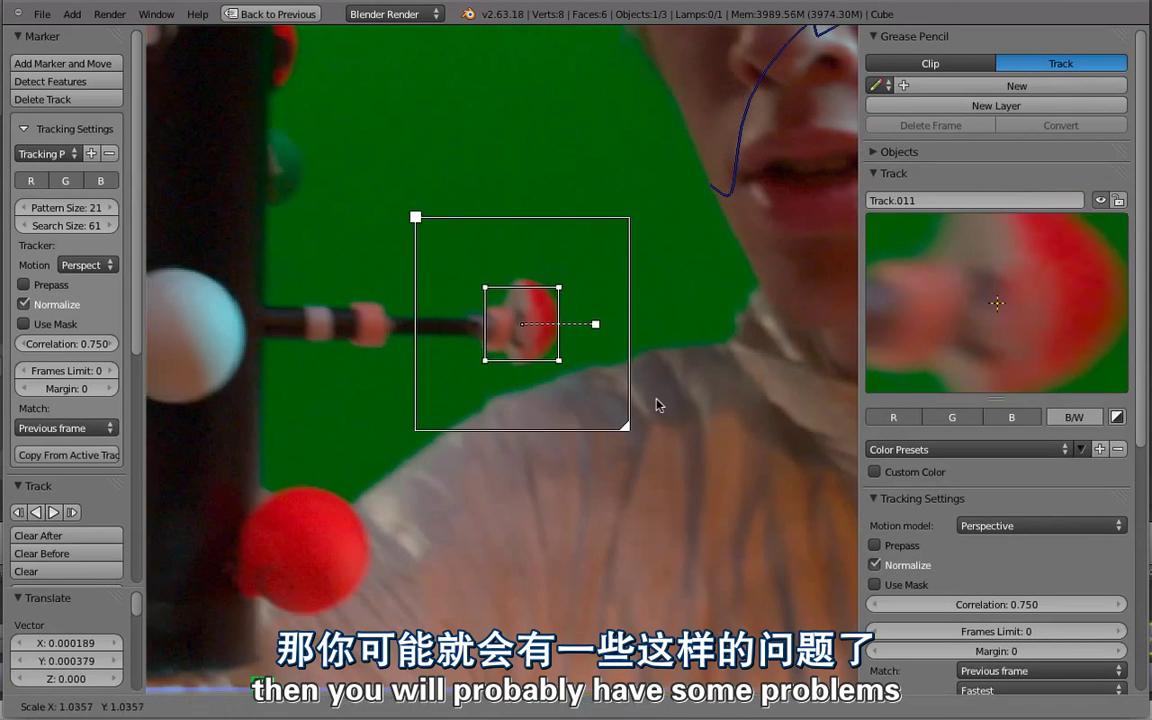
pyautogui.click(661, 406)
pyautogui.press('g')
pyautogui.click(665, 405)
pyautogui.scroll(-2, 665, 405)
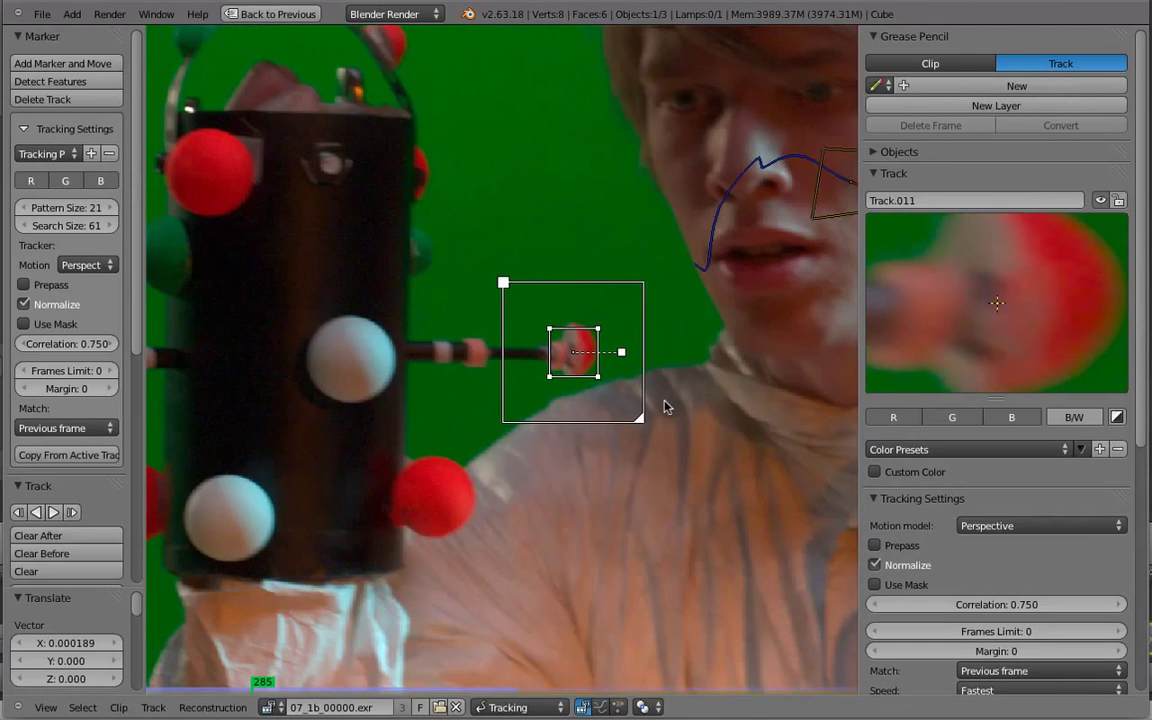
pyautogui.hotkey('alt', 'a')
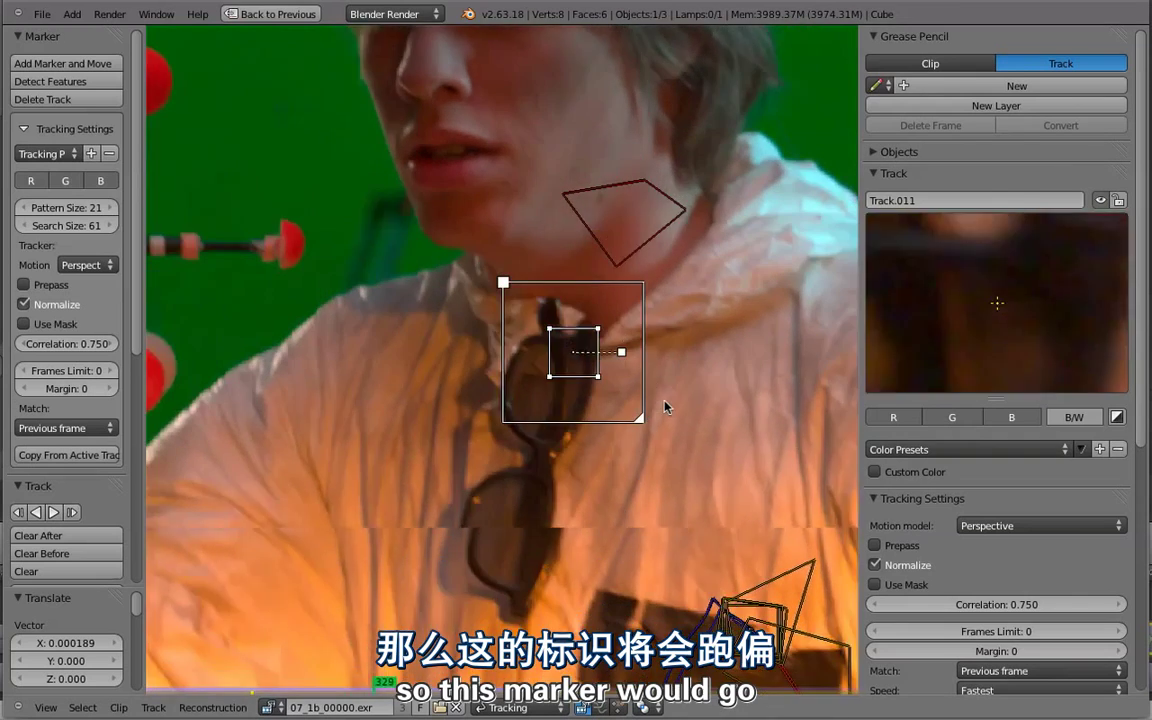
pyautogui.scroll(-5, 554, 321)
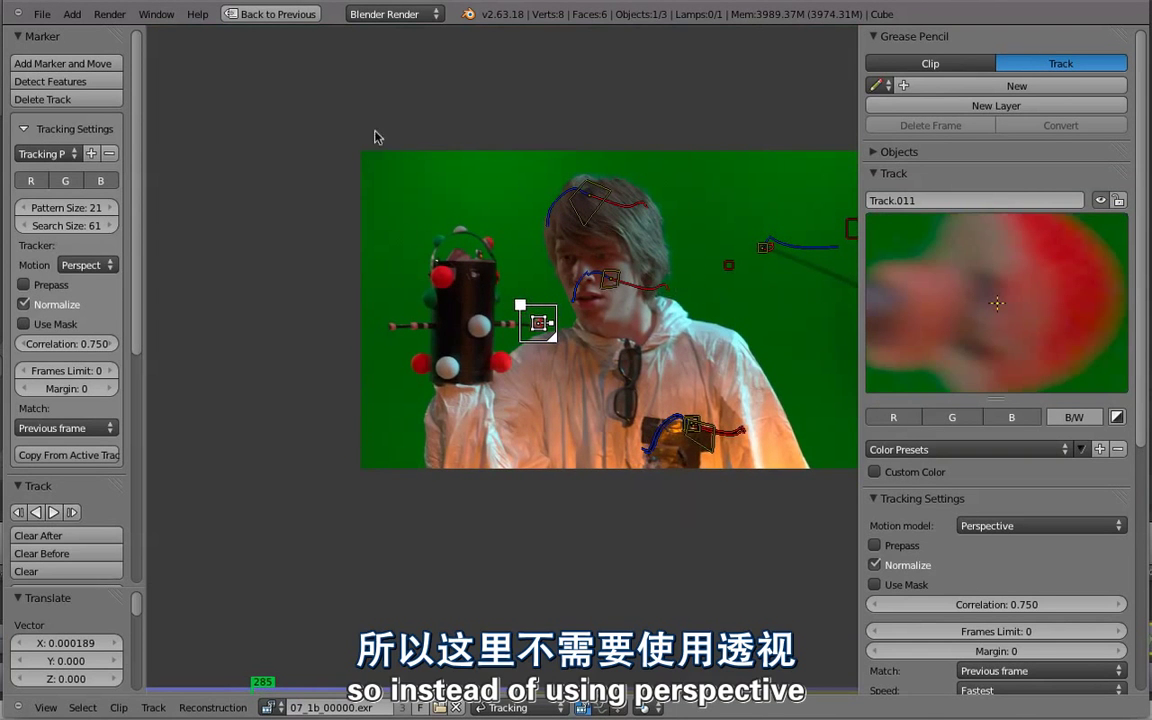
# Delete the ball-tip marker and set the motion model for new markers to Loc with Prepass enabled.
pyautogui.press('x')
pyautogui.click(400, 331)
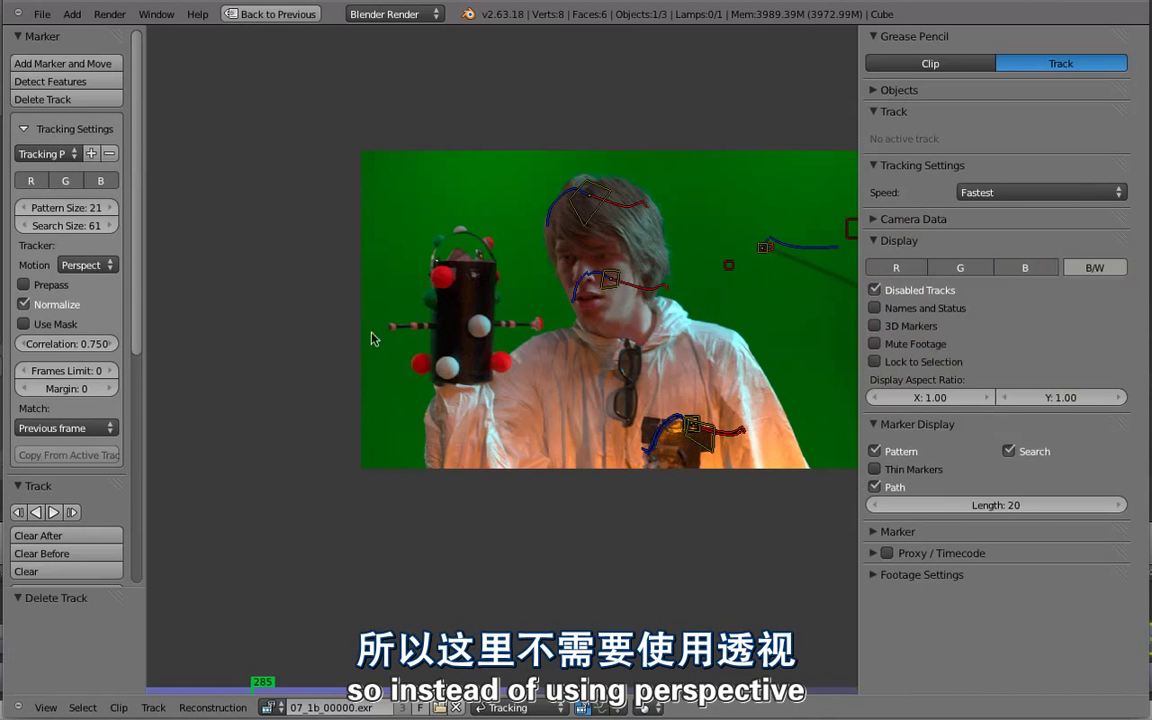
pyautogui.click(102, 263)
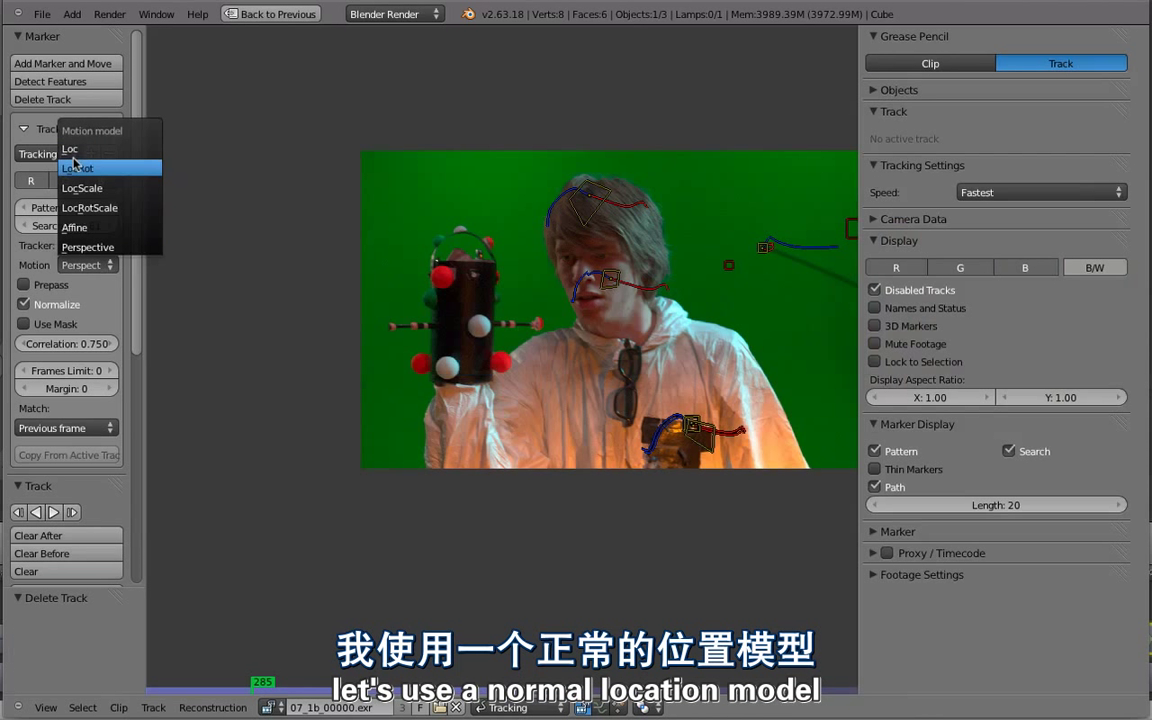
pyautogui.click(75, 145)
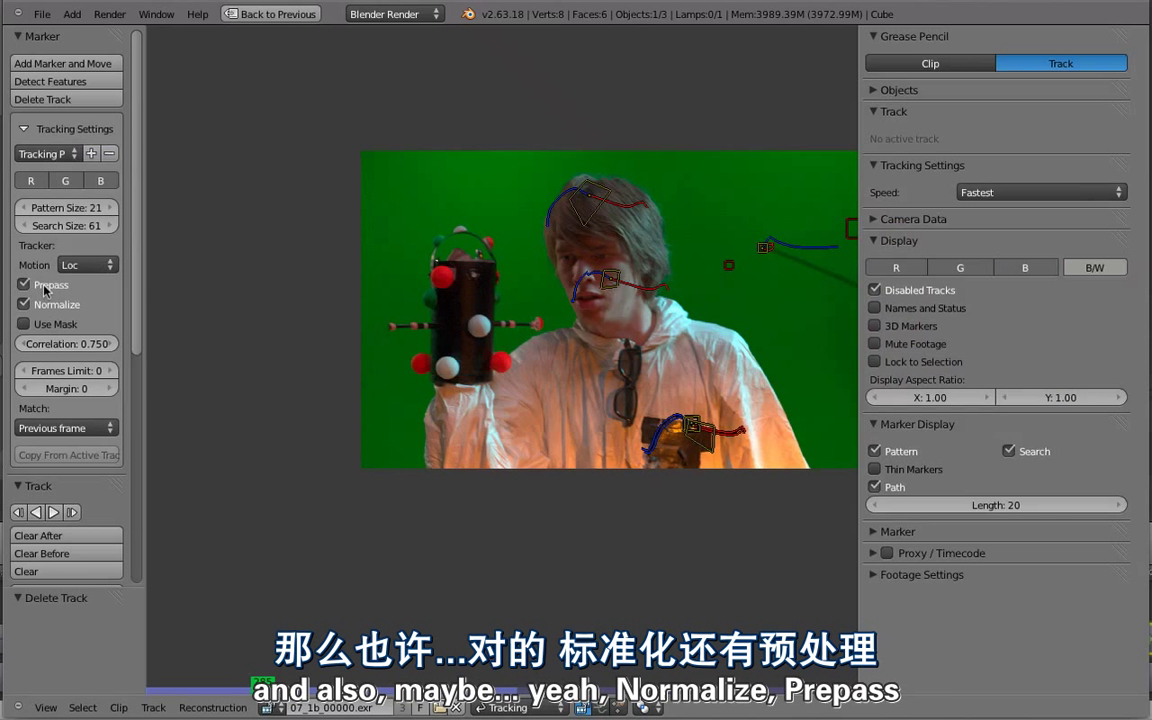
# Place a Loc marker on the rod's ball tip at frame 285 and enlarge it by 1.743.
pyautogui.scroll(3, 505, 372)
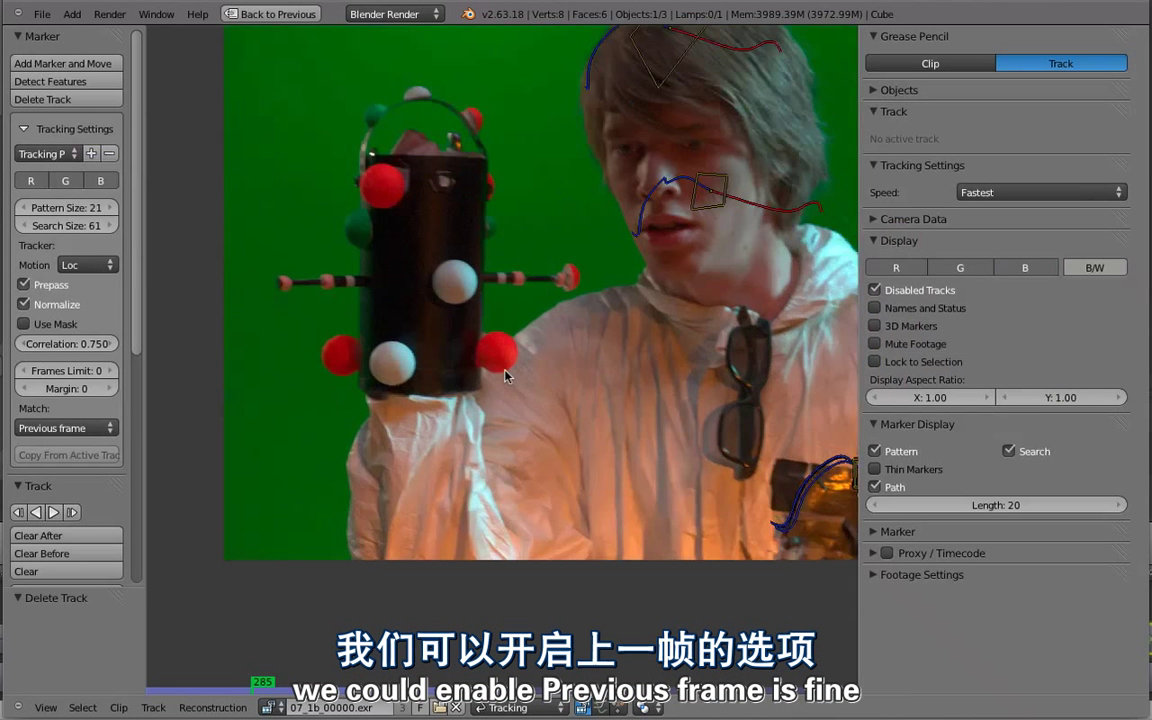
pyautogui.scroll(2, 505, 373)
pyautogui.moveTo(505, 373); pyautogui.dragTo(562, 298, button='middle')
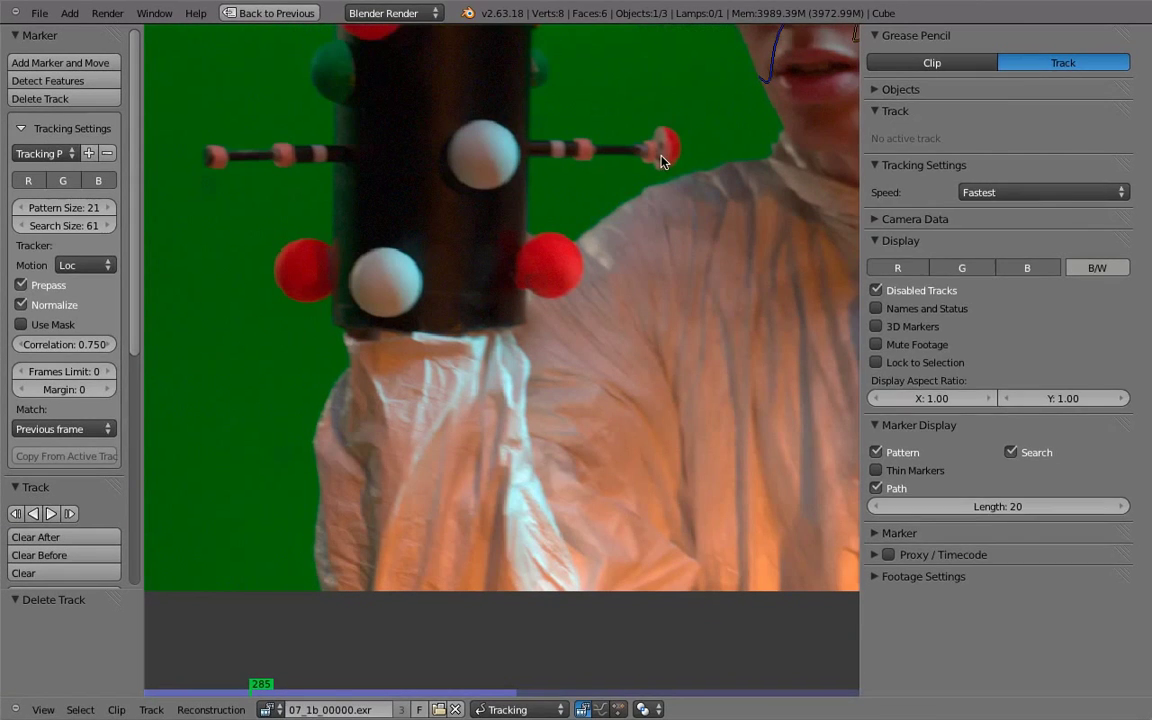
pyautogui.keyDown('ctrl'); pyautogui.click(663, 154); pyautogui.keyUp('ctrl')
pyautogui.press('g')
pyautogui.scroll(-3, 663, 140)
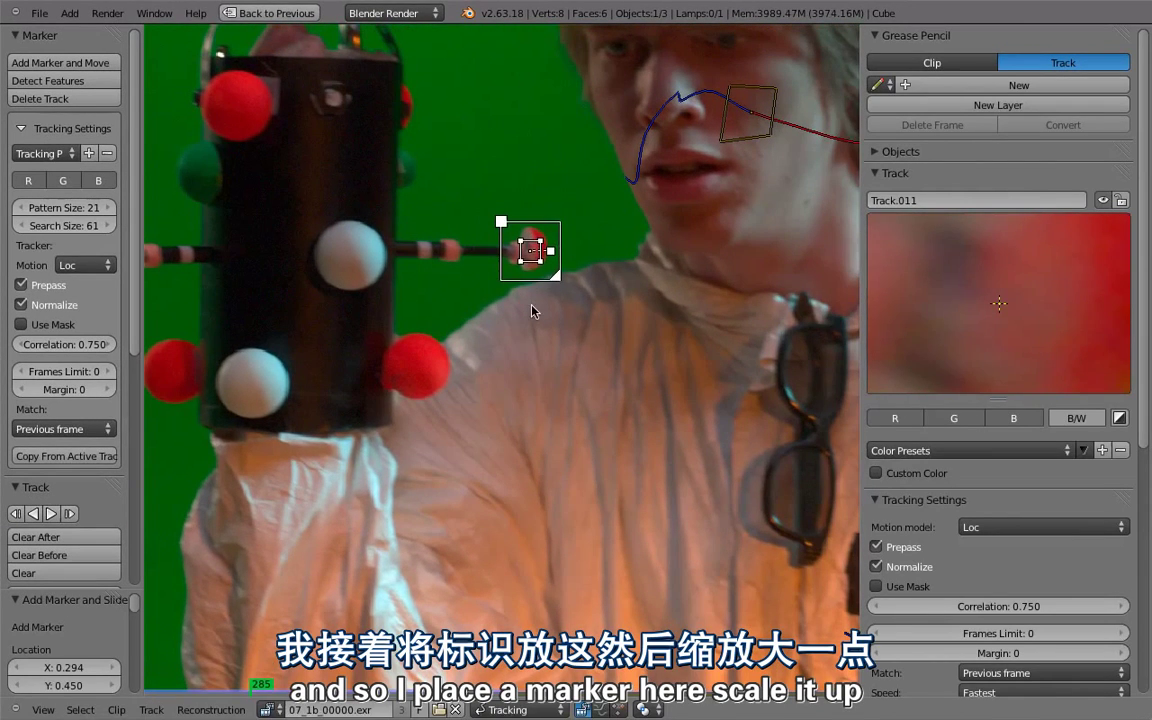
pyautogui.press('s')
pyautogui.click(588, 333)
pyautogui.scroll(5, 566, 312)
pyautogui.moveTo(542, 252); pyautogui.dragTo(576, 388, button='middle')
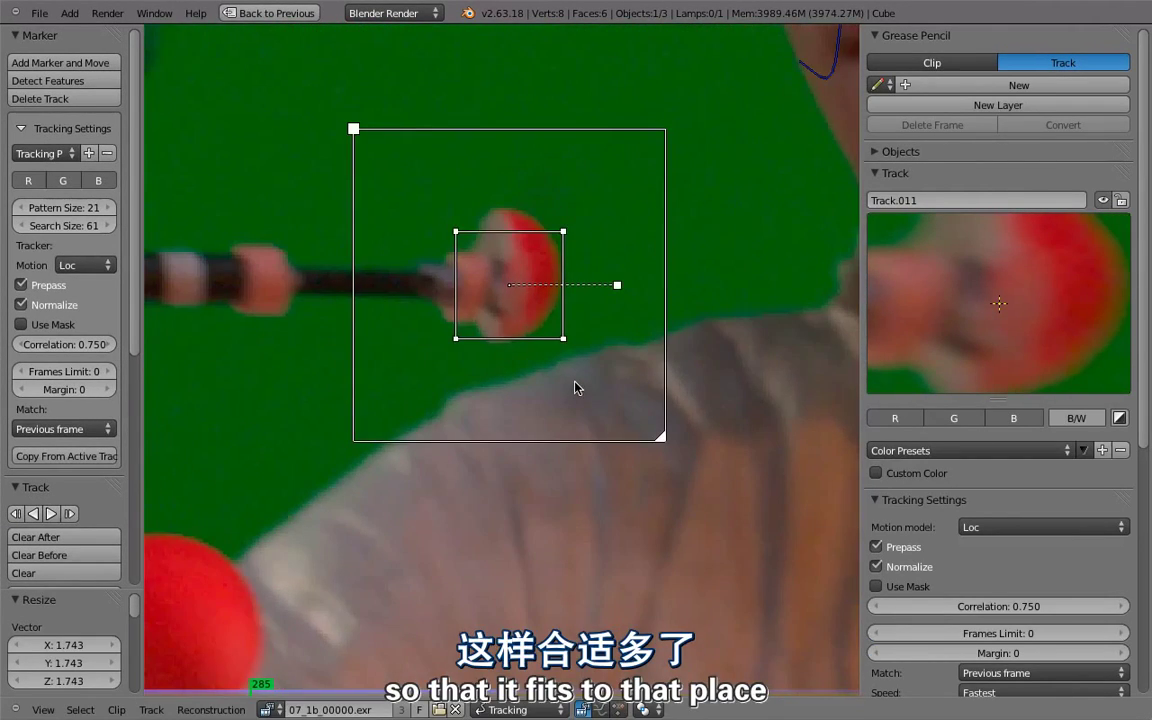
# Fit the marker around the whole ball tip by repositioning it and scaling it by 1.200 and 1.017.
pyautogui.press('g')
pyautogui.click(576, 373)
pyautogui.press('s')
pyautogui.click(603, 391)
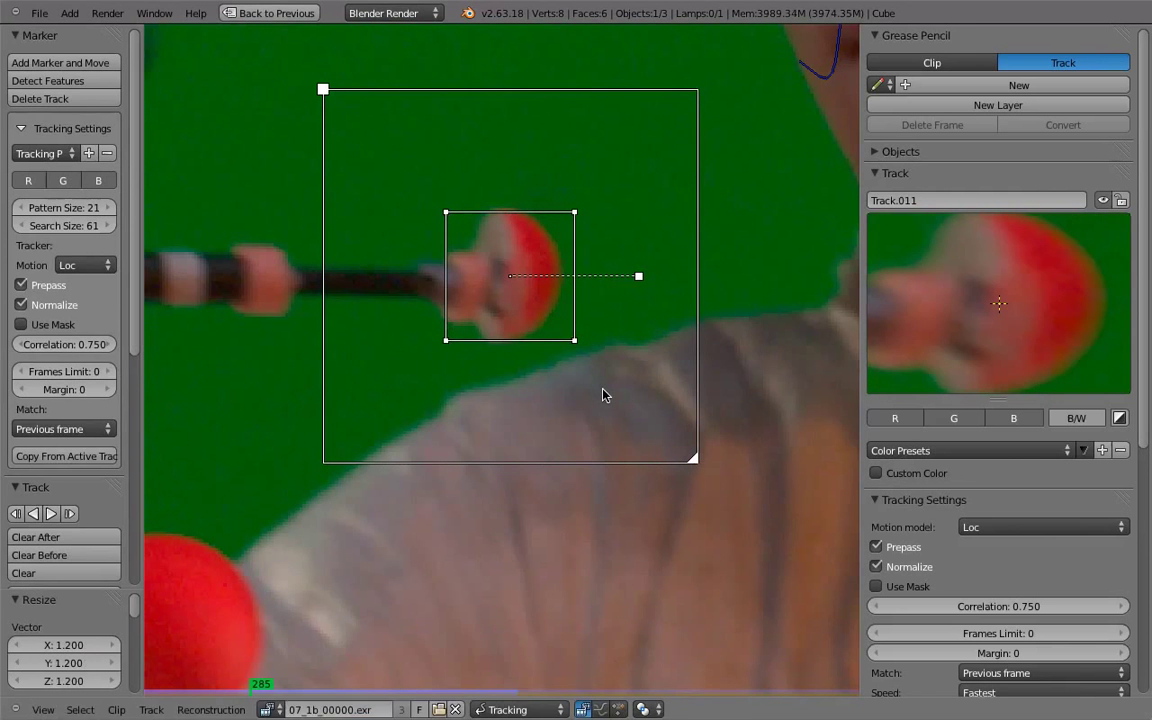
pyautogui.press('g')
pyautogui.click(546, 398)
pyautogui.press('s')
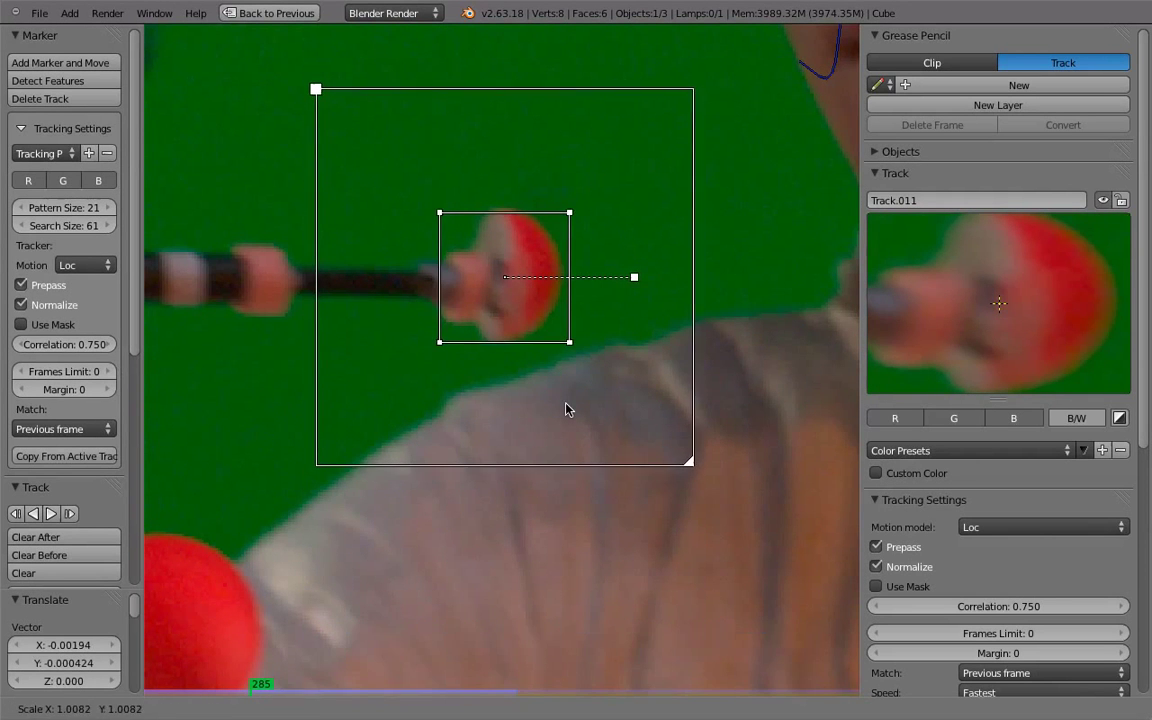
pyautogui.click(567, 406)
pyautogui.scroll(-2, 566, 407)
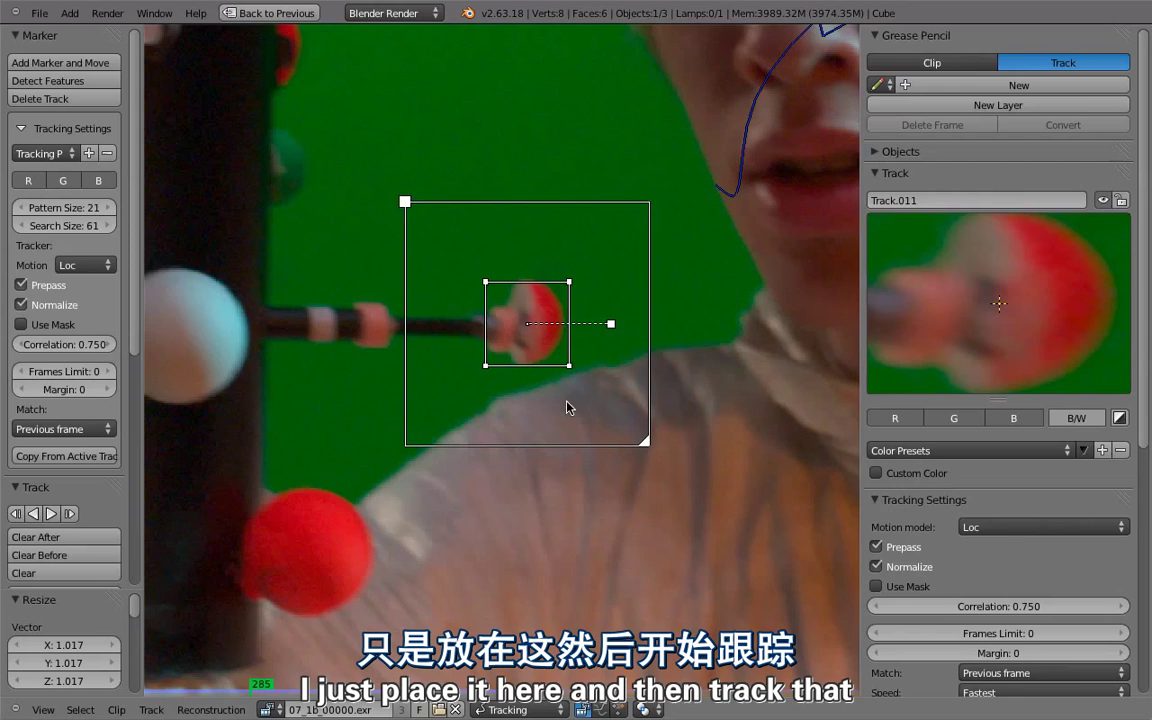
# Track the ball-tip marker forward, lock the view to the selection, and advance to frame 307.
pyautogui.hotkey('ctrl', 't')
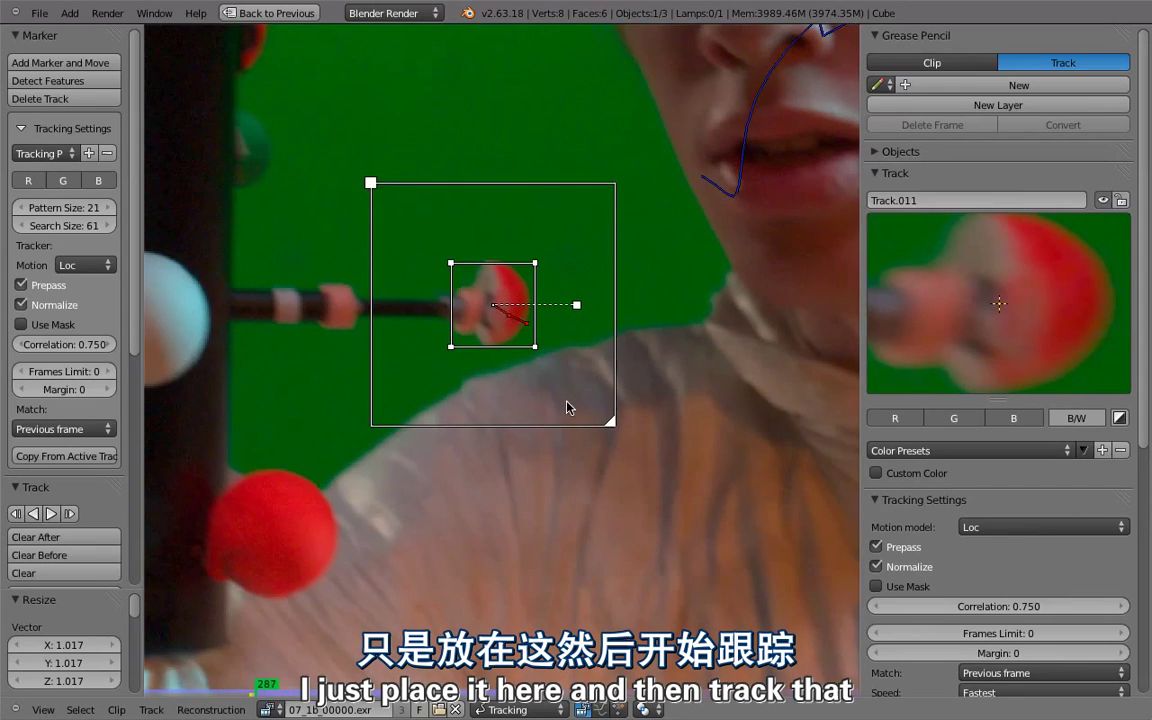
pyautogui.press('l')
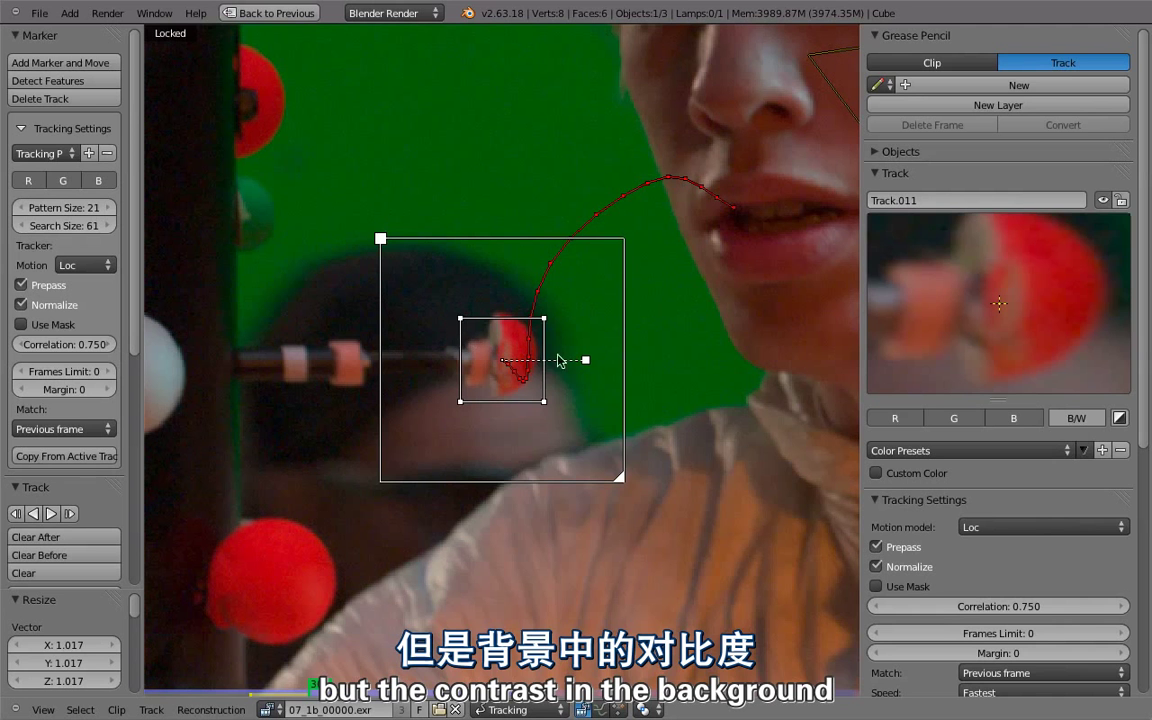
pyautogui.press('Right')
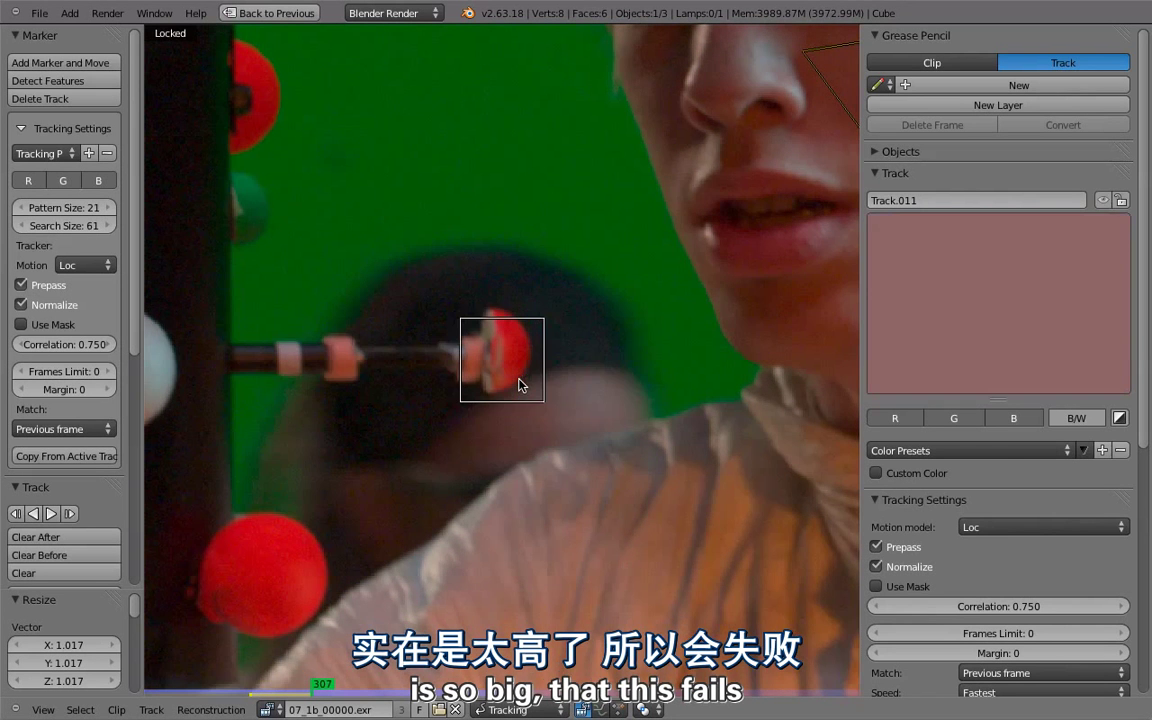
# Reposition the Track.011 marker on the red ball at the frame where tracking stopped and track it forward.
pyautogui.press('Left')
pyautogui.press('Right')
pyautogui.press('g')
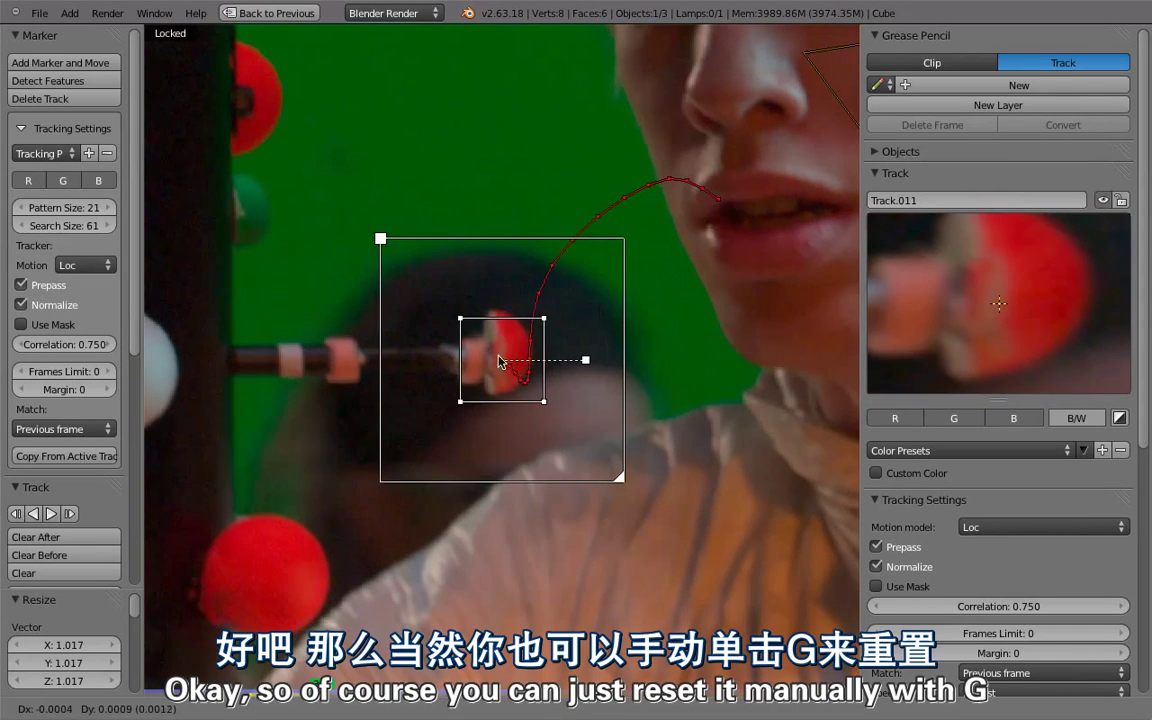
pyautogui.click(459, 323)
pyautogui.hotkey('ctrl', 't')
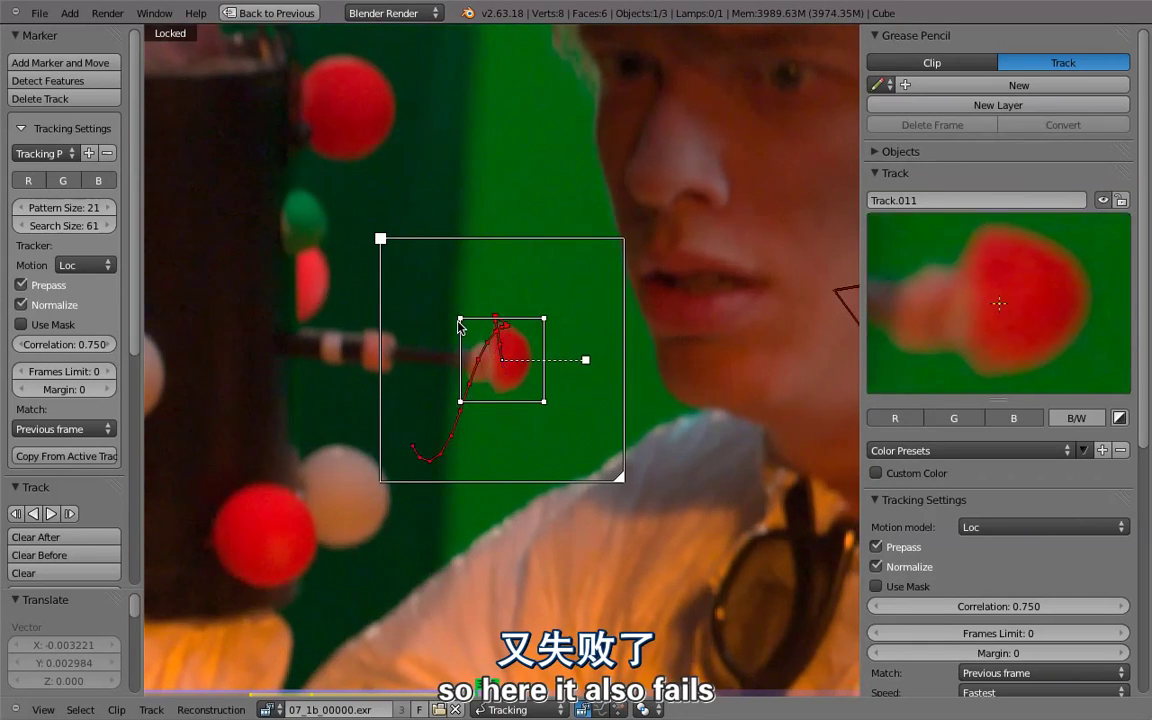
pyautogui.press('Left')
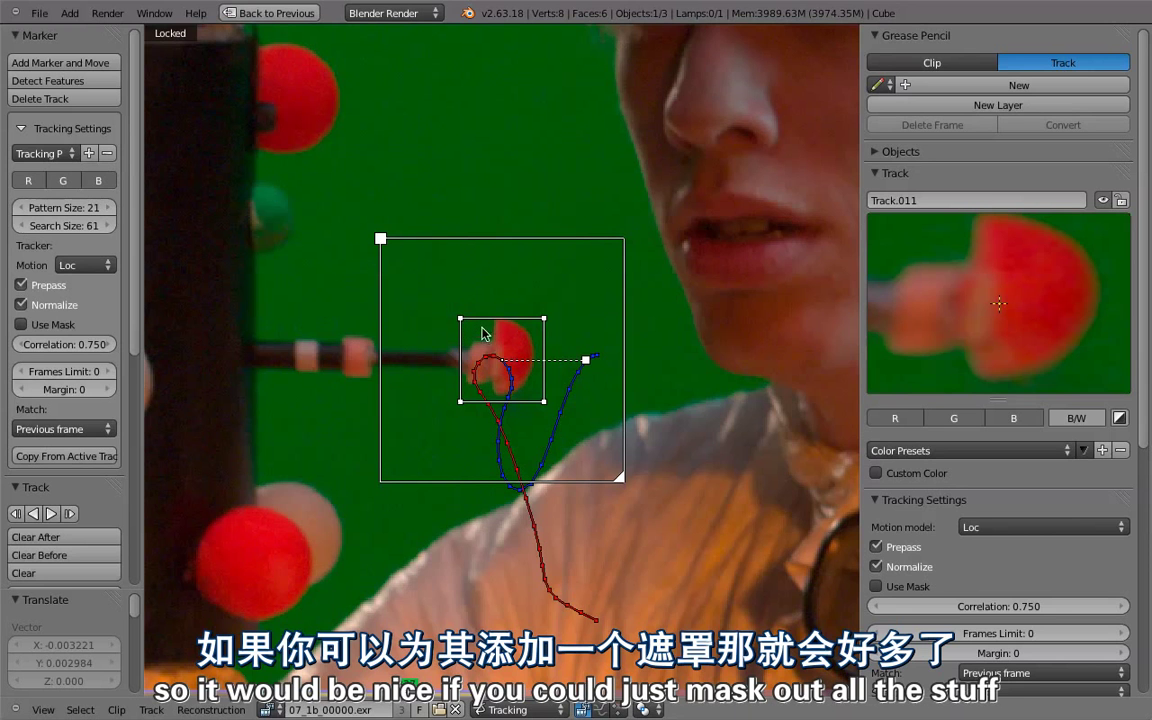
# With Use Mask enabled, add a new marker on the red ball at frame 285 and scale it up by about 2.115.
pyautogui.moveTo(298, 694); pyautogui.dragTo(252, 704)
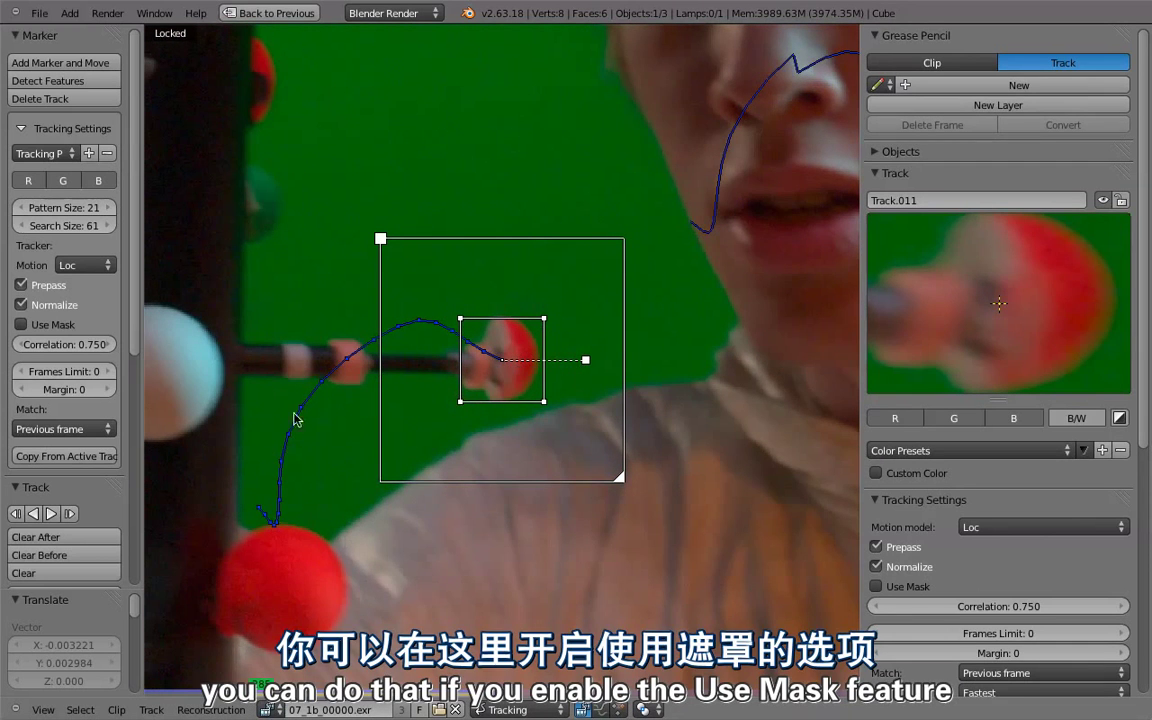
pyautogui.click(21, 325)
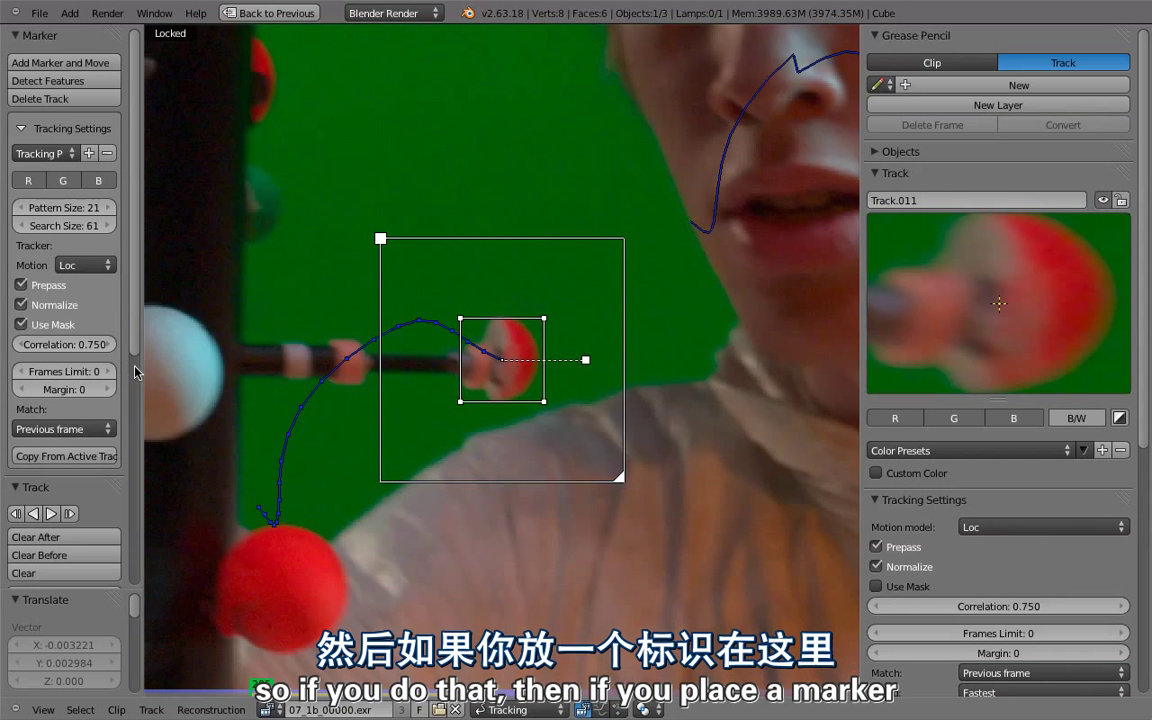
pyautogui.keyDown('ctrl'); pyautogui.click(501, 360); pyautogui.keyUp('ctrl')
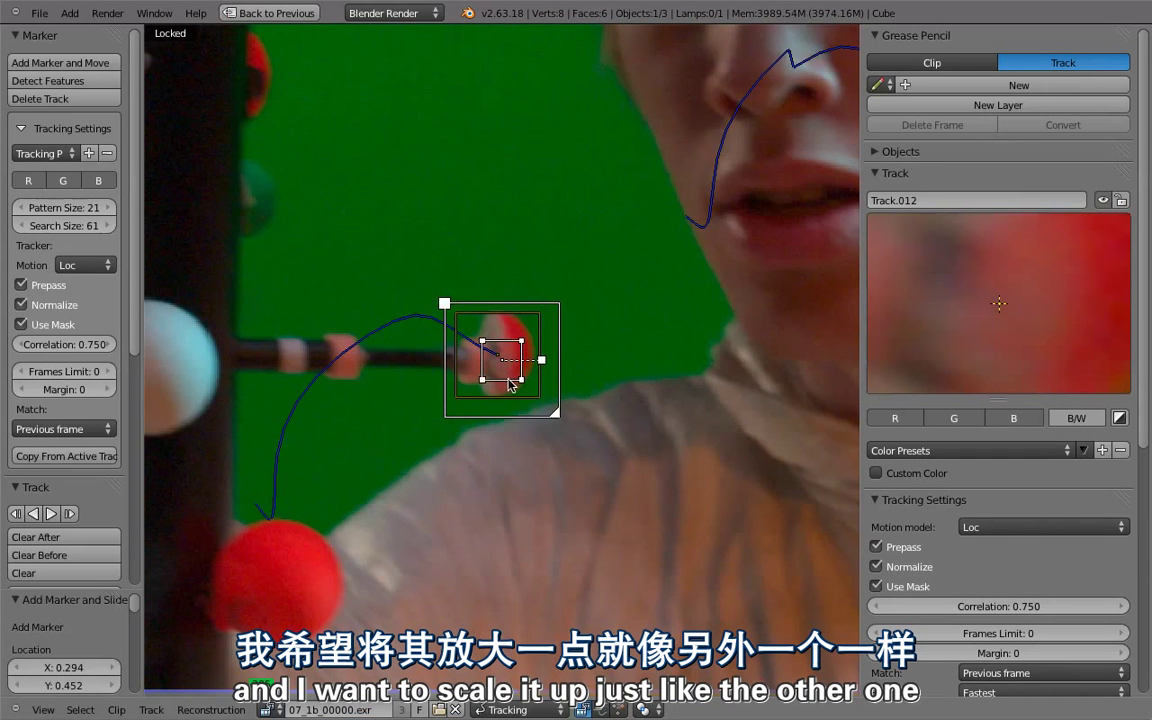
pyautogui.press('s')
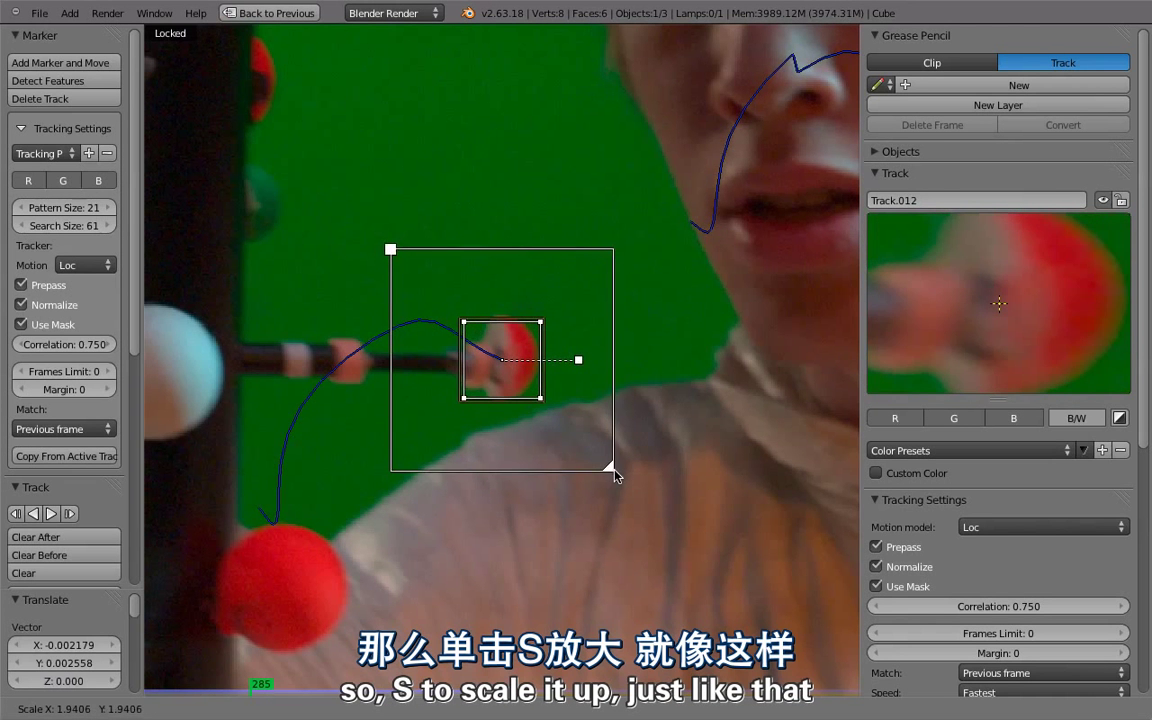
pyautogui.click(611, 476)
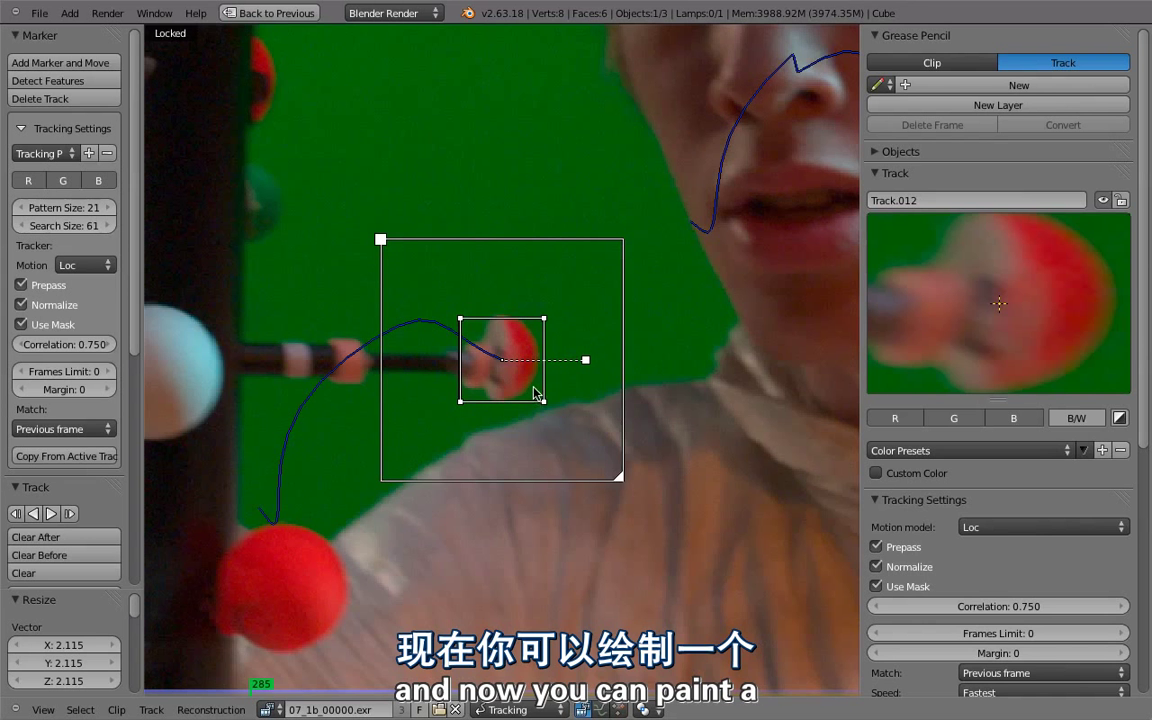
# Set the grease pencil source to Track and draw a closed freehand outline around the ball and its holder inside the marker's pattern area.
pyautogui.scroll(3, 512, 347)
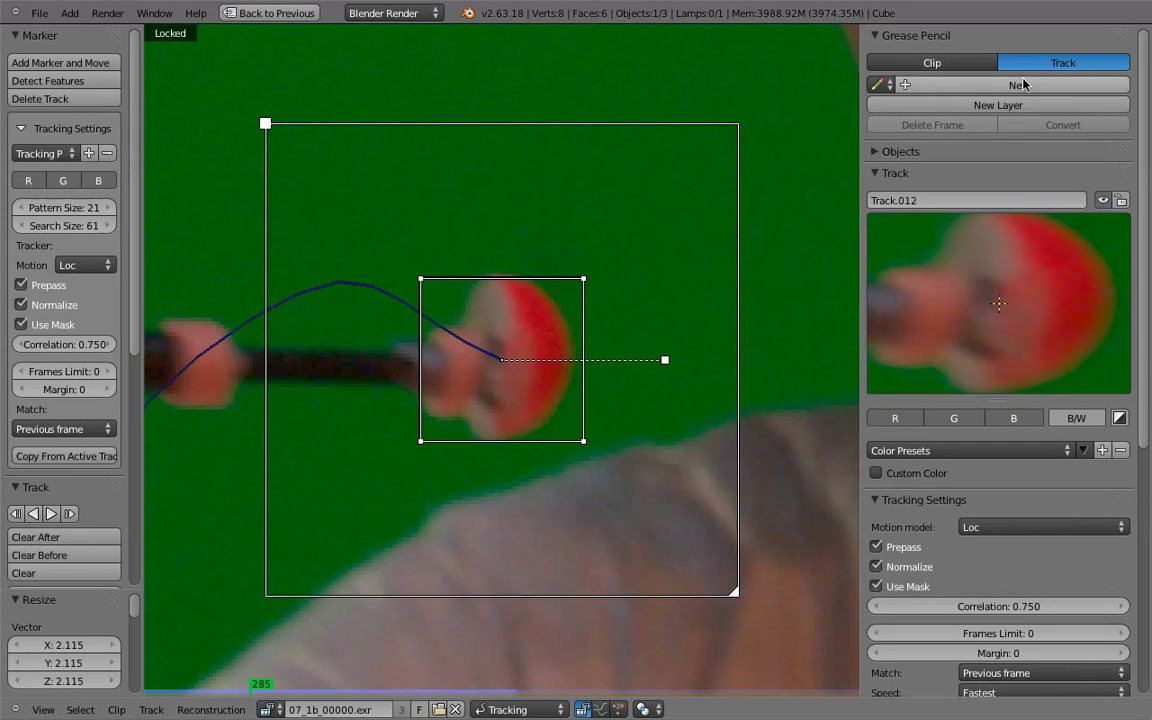
pyautogui.click(889, 38)
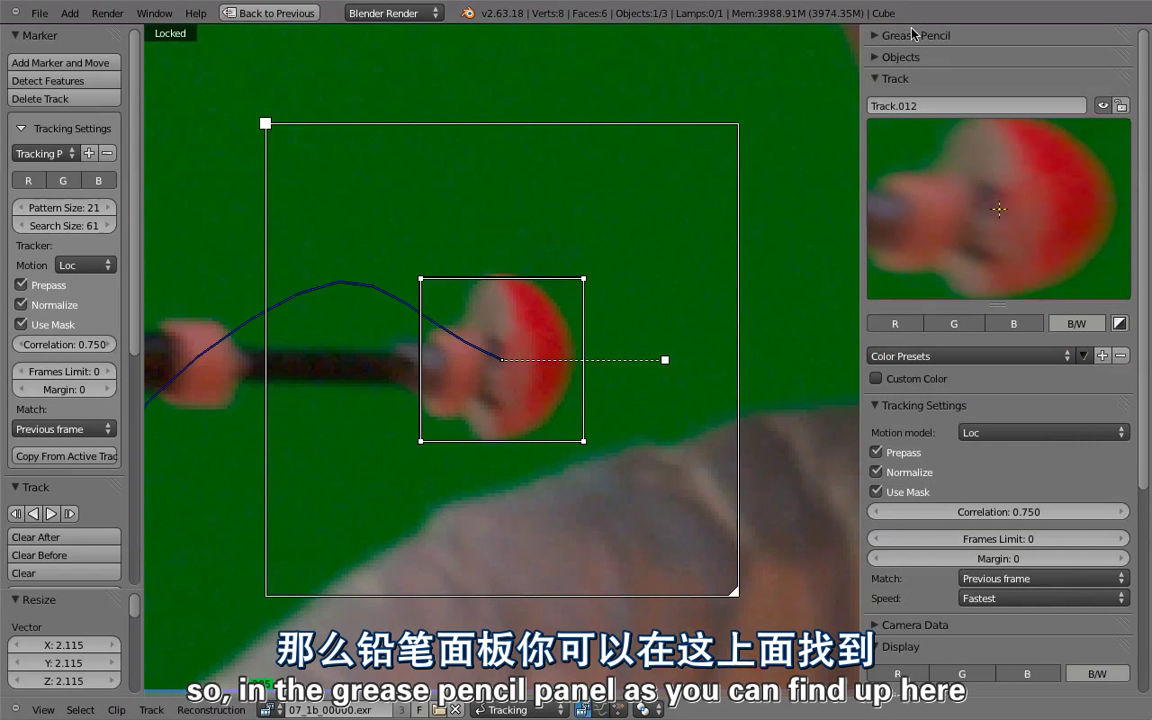
pyautogui.click(889, 36)
pyautogui.click(907, 83)
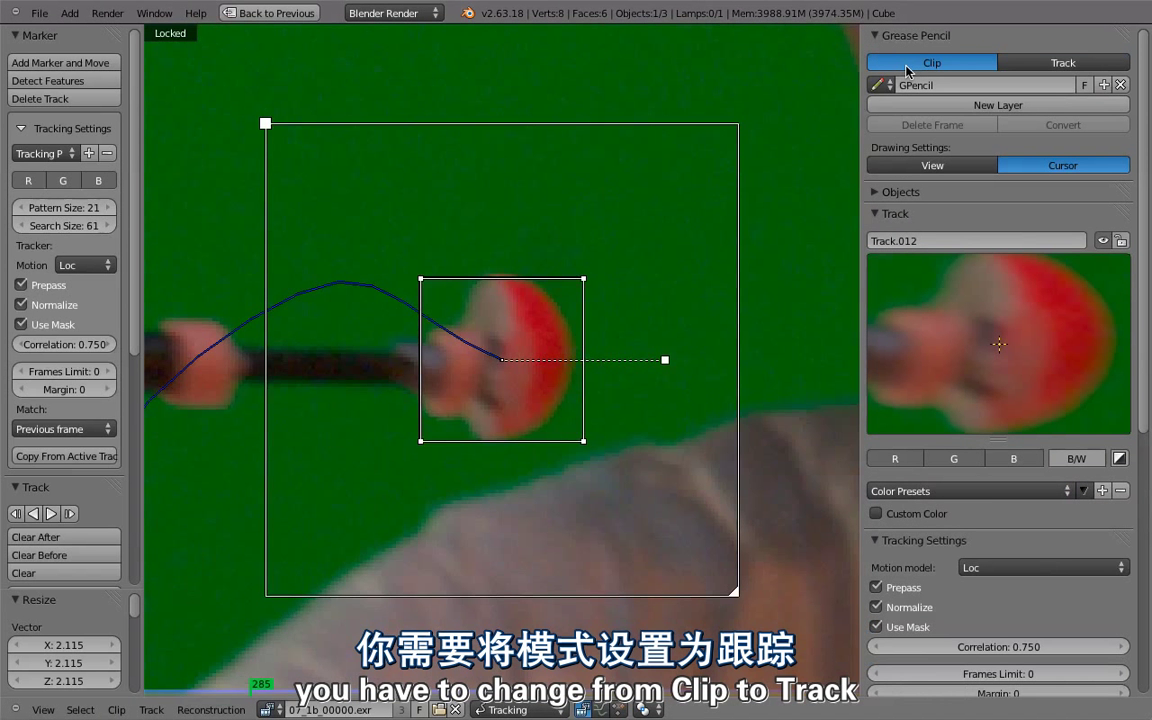
pyautogui.click(1010, 63)
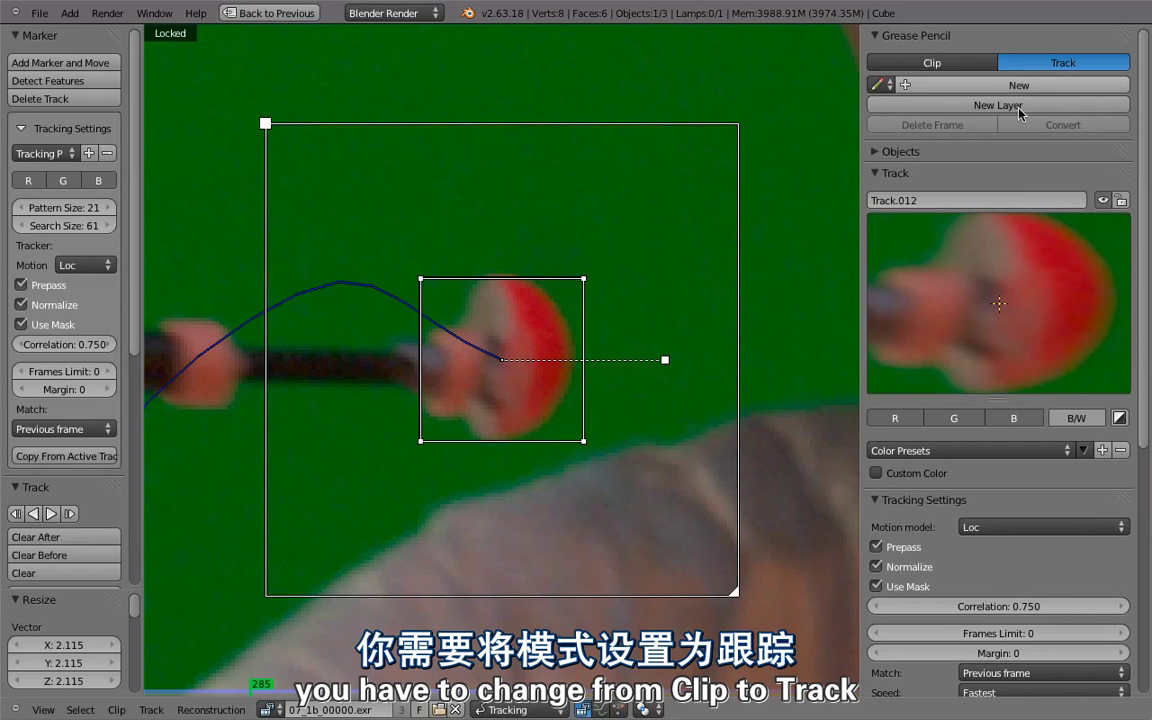
pyautogui.click(481, 297)
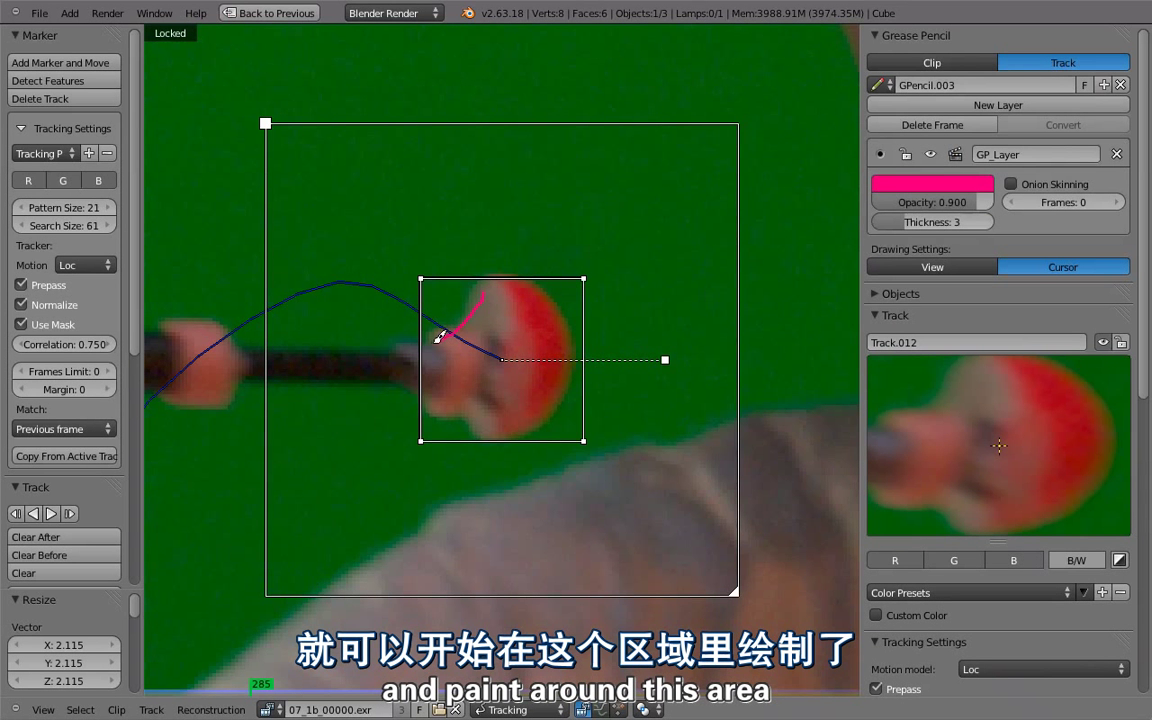
pyautogui.moveTo(431, 369); pyautogui.dragTo(440, 391)
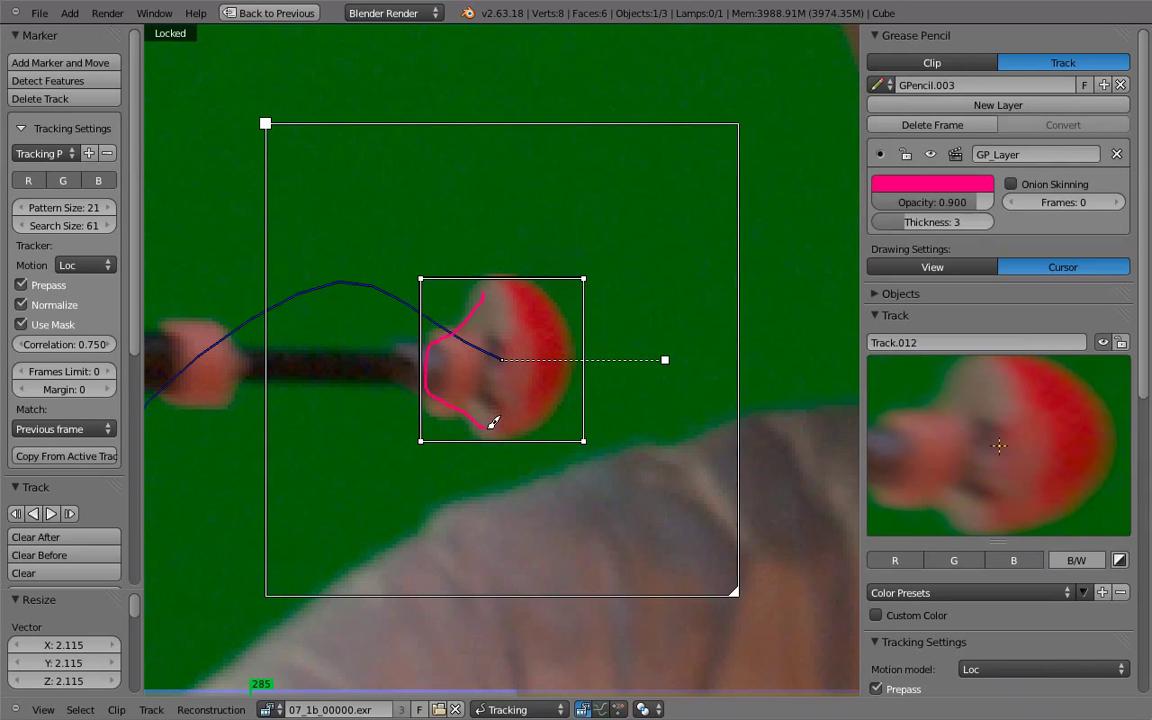
pyautogui.moveTo(548, 410); pyautogui.dragTo(560, 379)
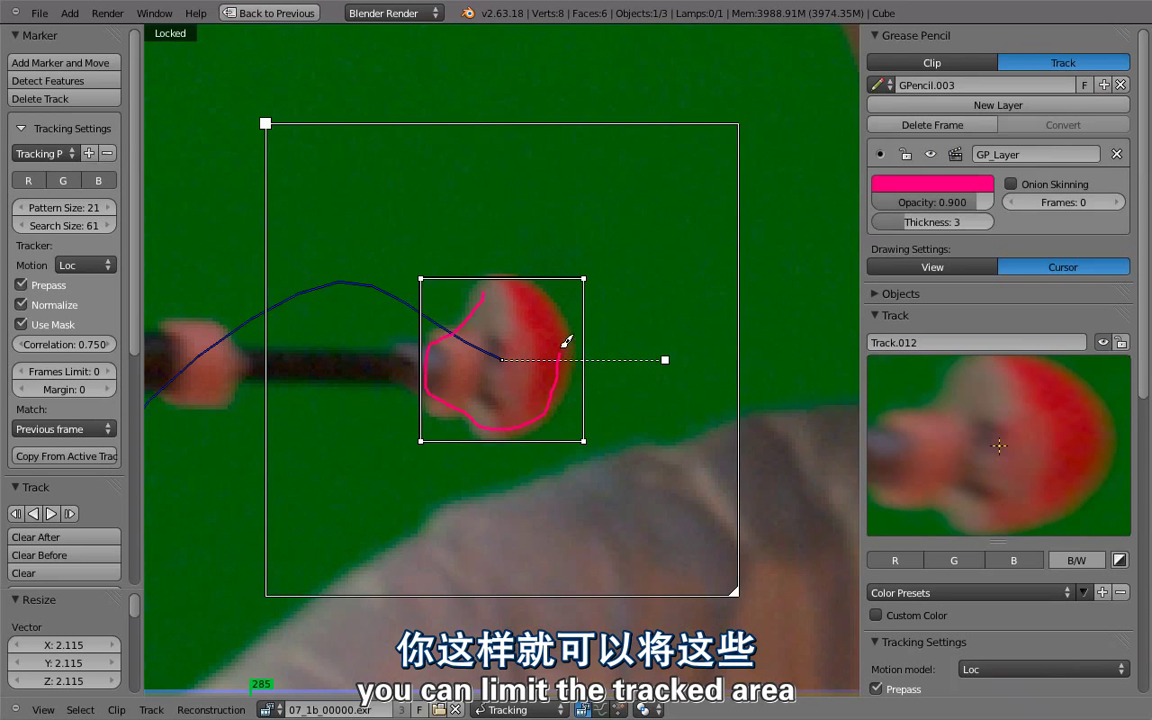
pyautogui.moveTo(535, 290); pyautogui.dragTo(486, 296)
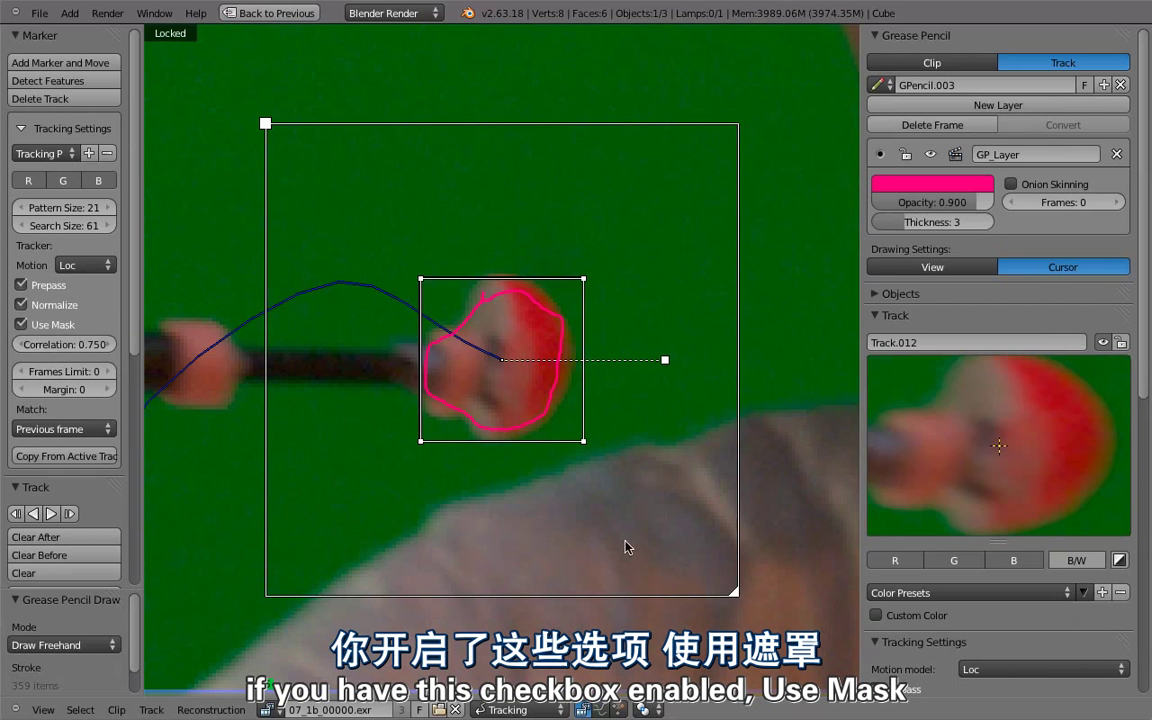
# Check that Use Mask is enabled for the new track and show the mask in its preview.
pyautogui.scroll(-10, 931, 522)
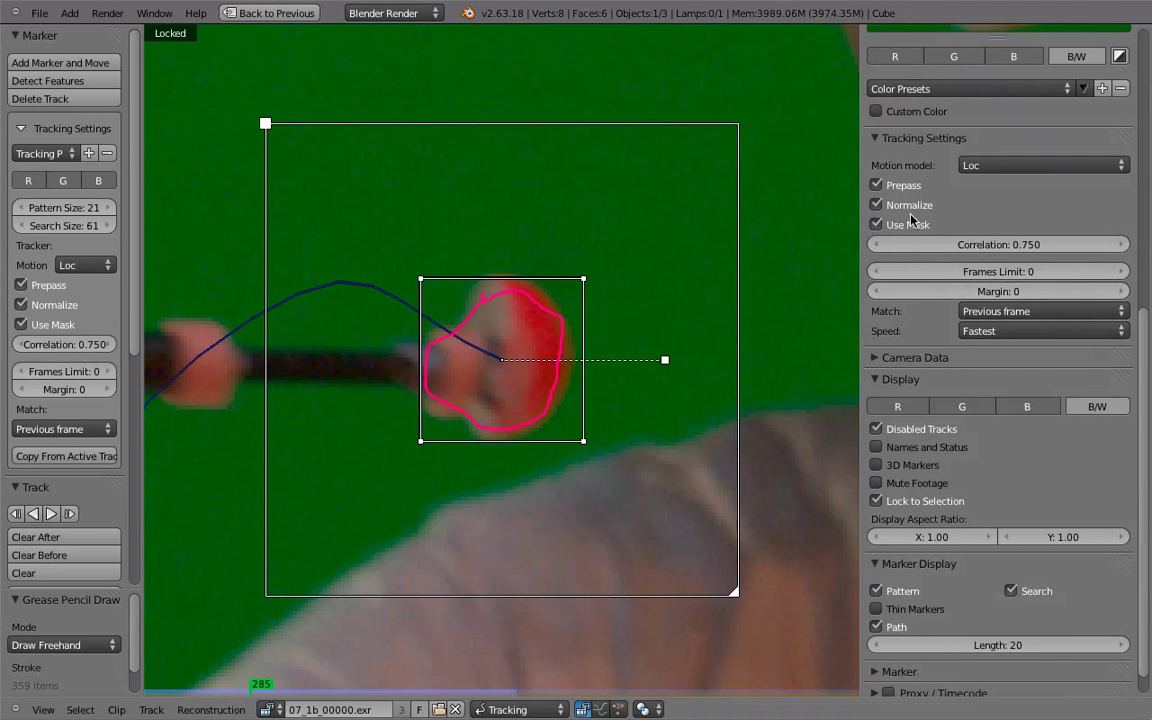
pyautogui.scroll(6, 912, 220)
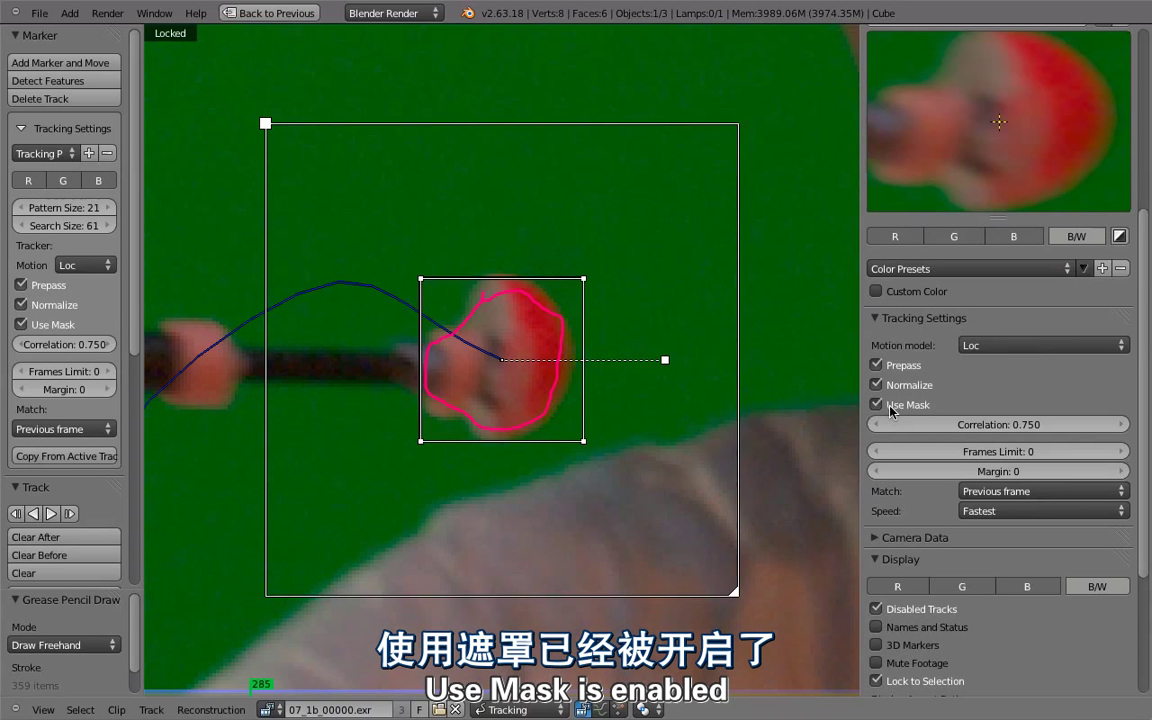
pyautogui.scroll(2, 891, 407)
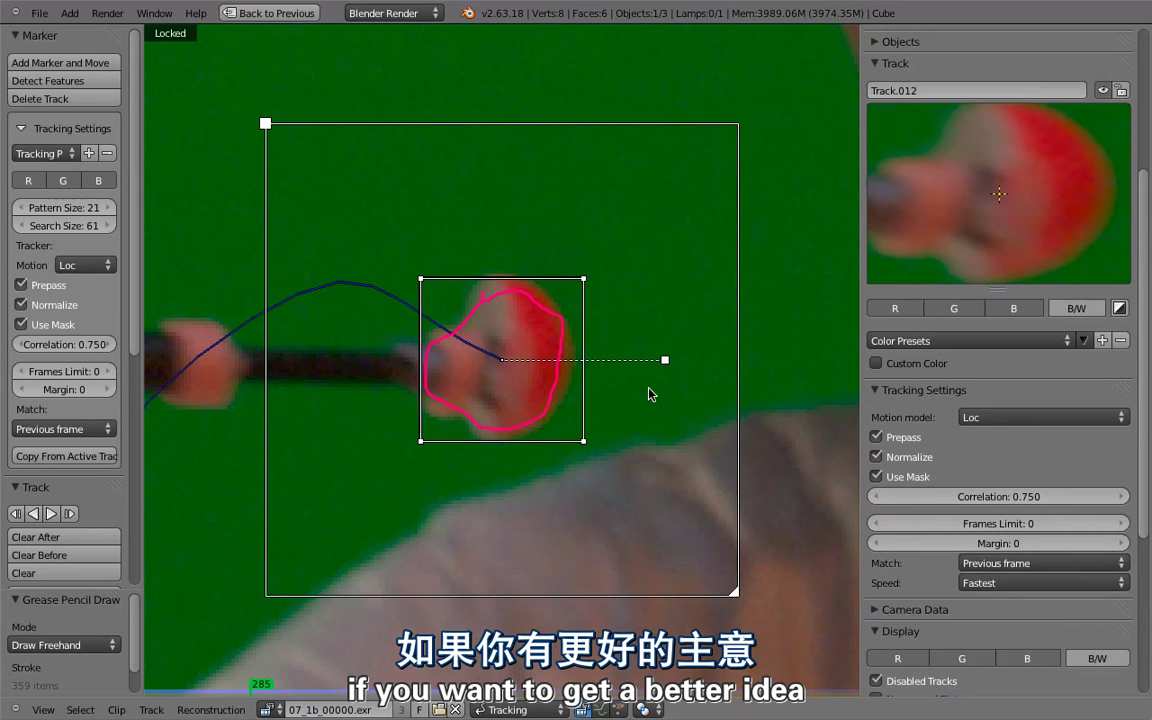
pyautogui.click(1120, 309)
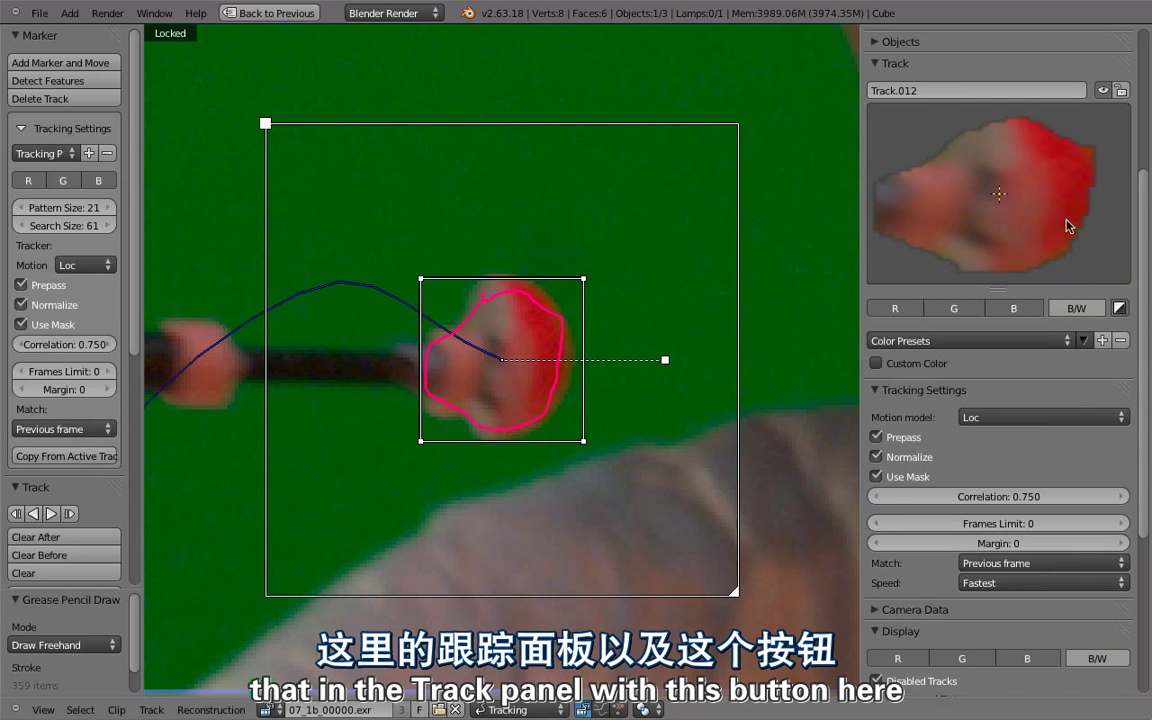
# Track the masked marker forward through the clip and return to start frame 247.
pyautogui.scroll(-2, 512, 347)
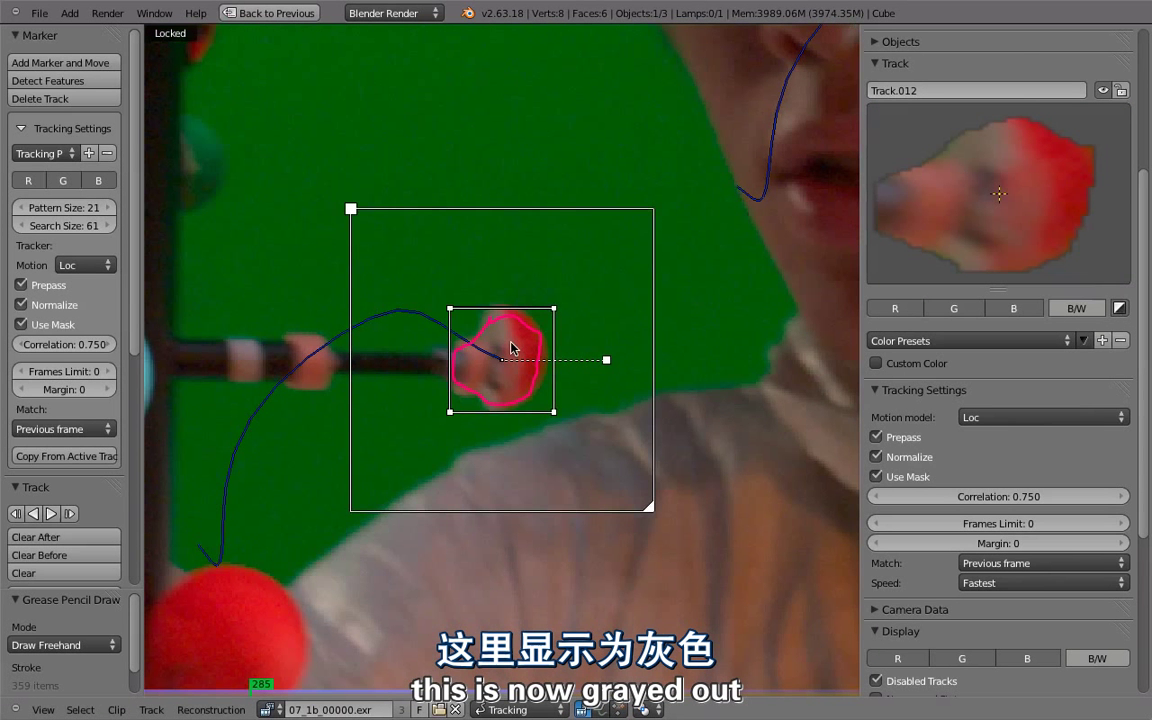
pyautogui.hotkey('ctrl', 't')
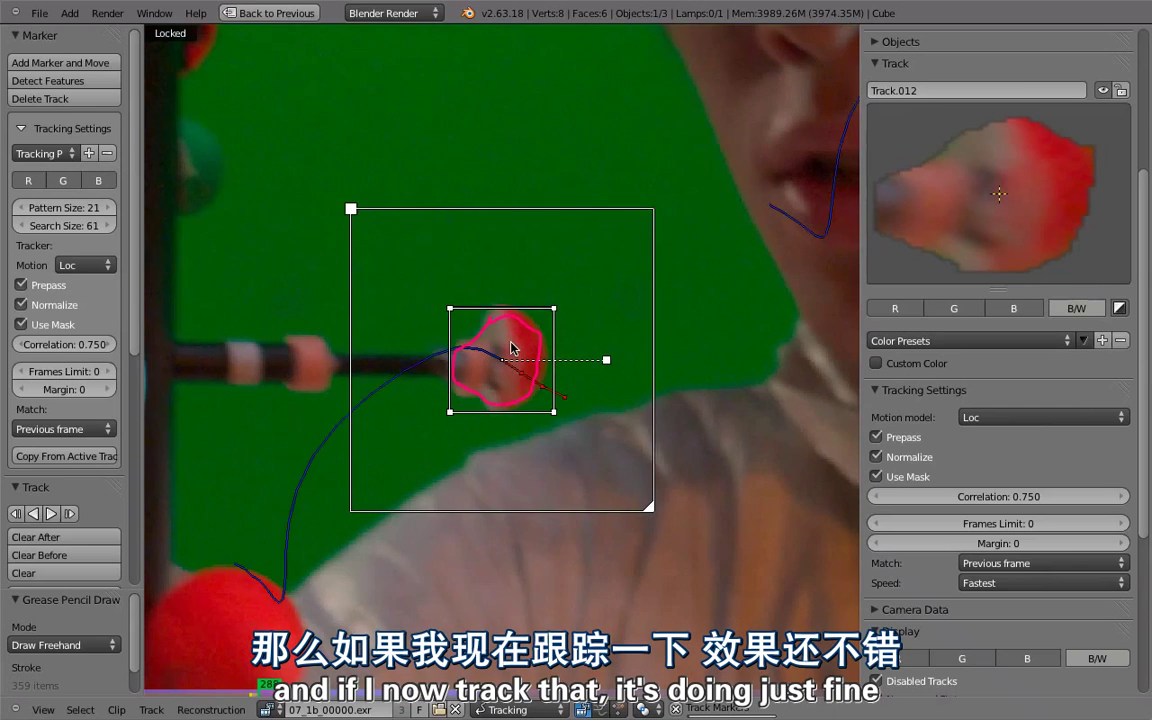
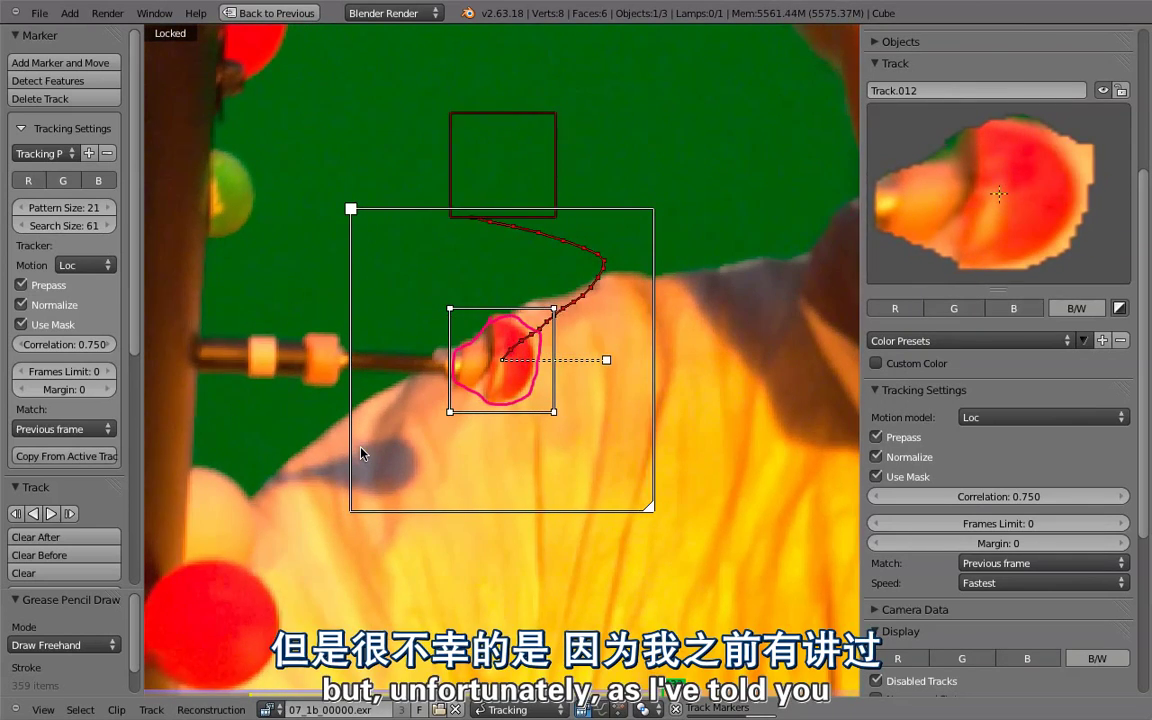
pyautogui.scroll(-6, 330, 392)
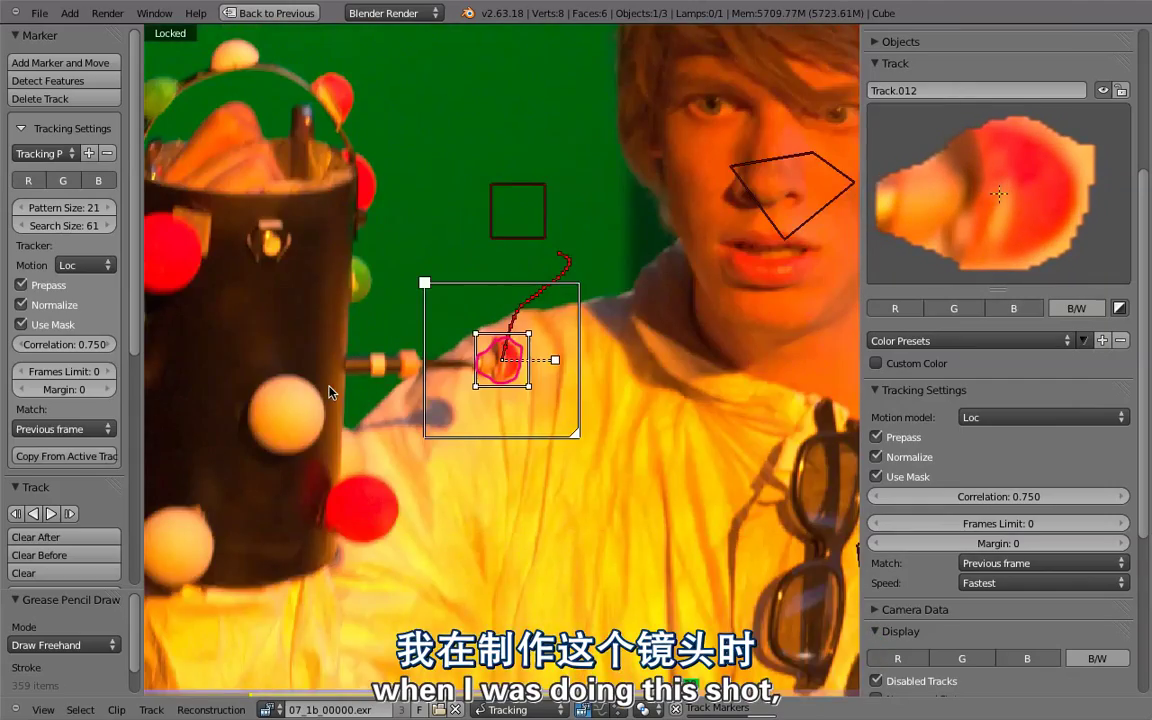
pyautogui.scroll(5, 379, 405)
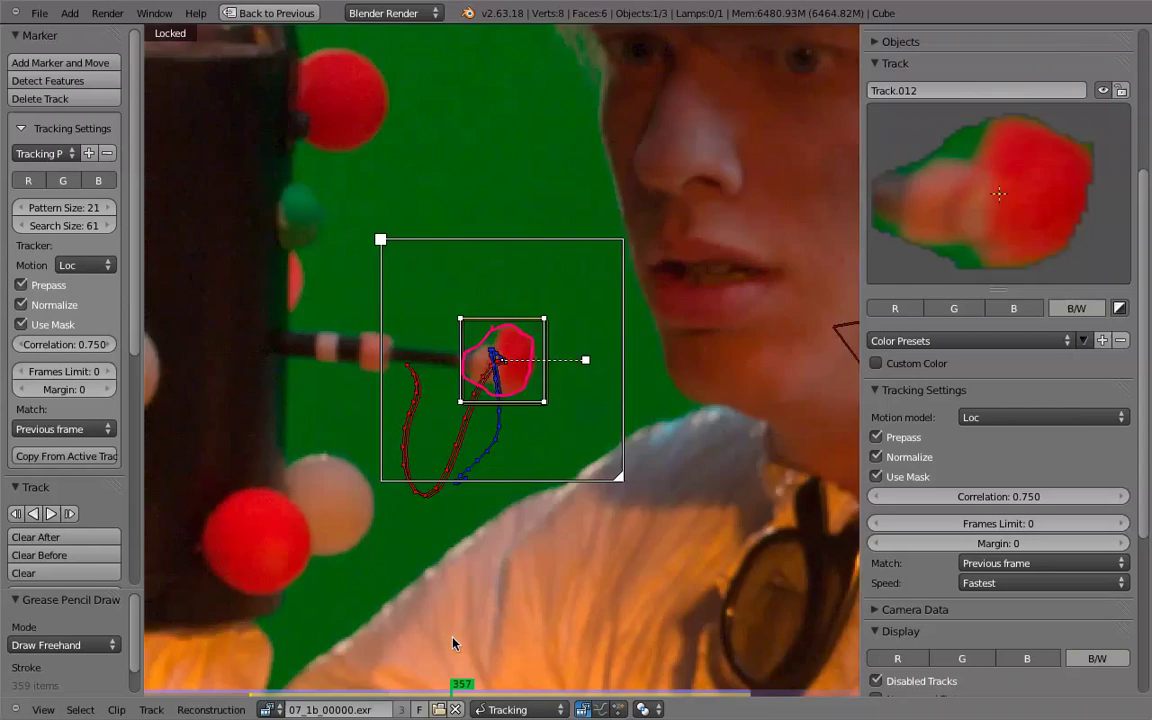
pyautogui.moveTo(452, 637); pyautogui.dragTo(489, 606)
pyautogui.hotkey('shift', 'Left')
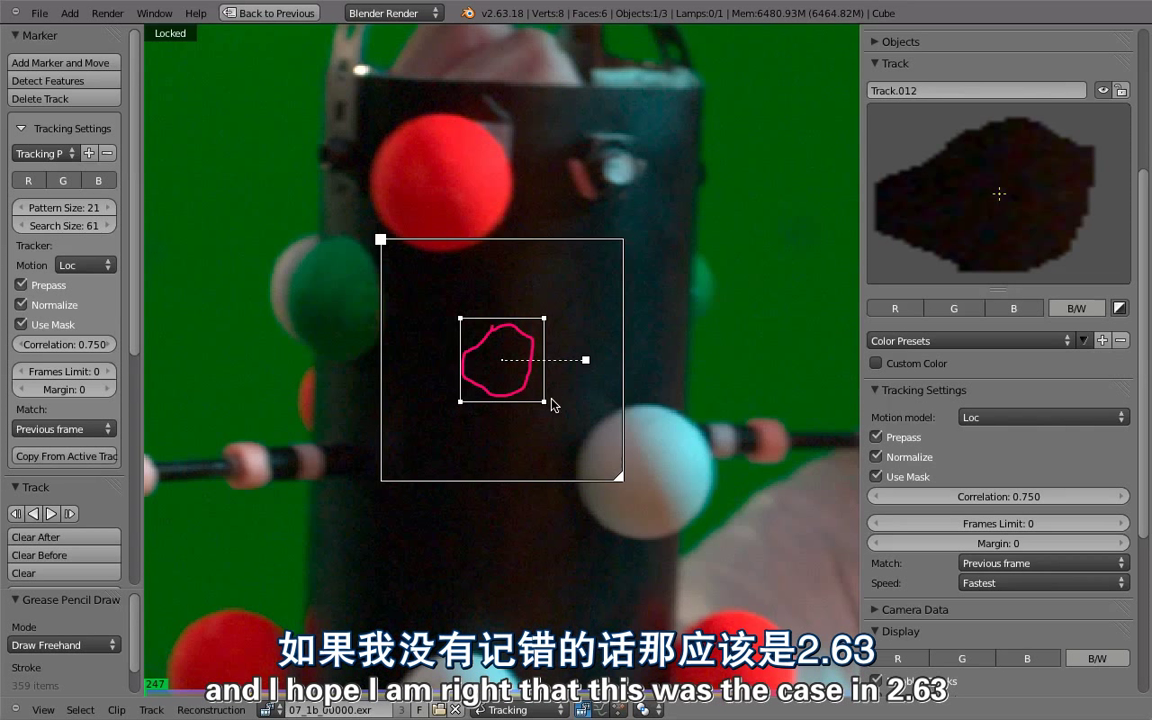
# Examine all track curves in the graph view and the tracks in the dopesheet view, ending back in the clip view.
pyautogui.click(600, 710)
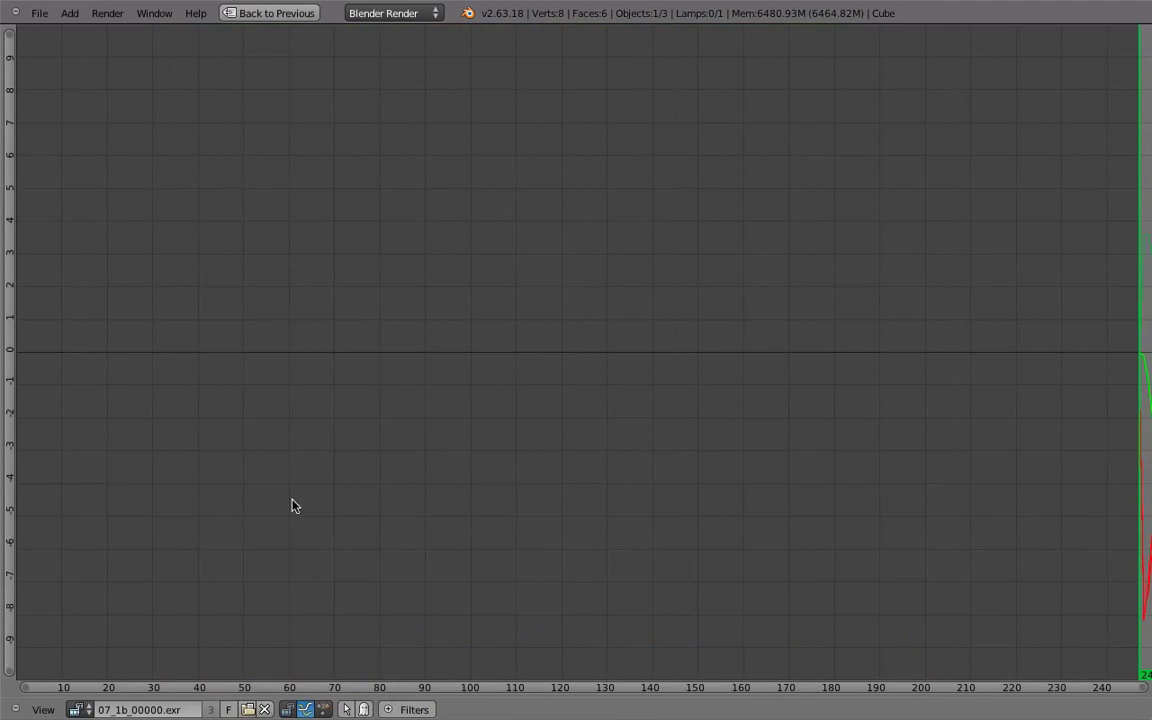
pyautogui.press('Home')
pyautogui.moveTo(745, 456); pyautogui.dragTo(661, 501, button='middle')
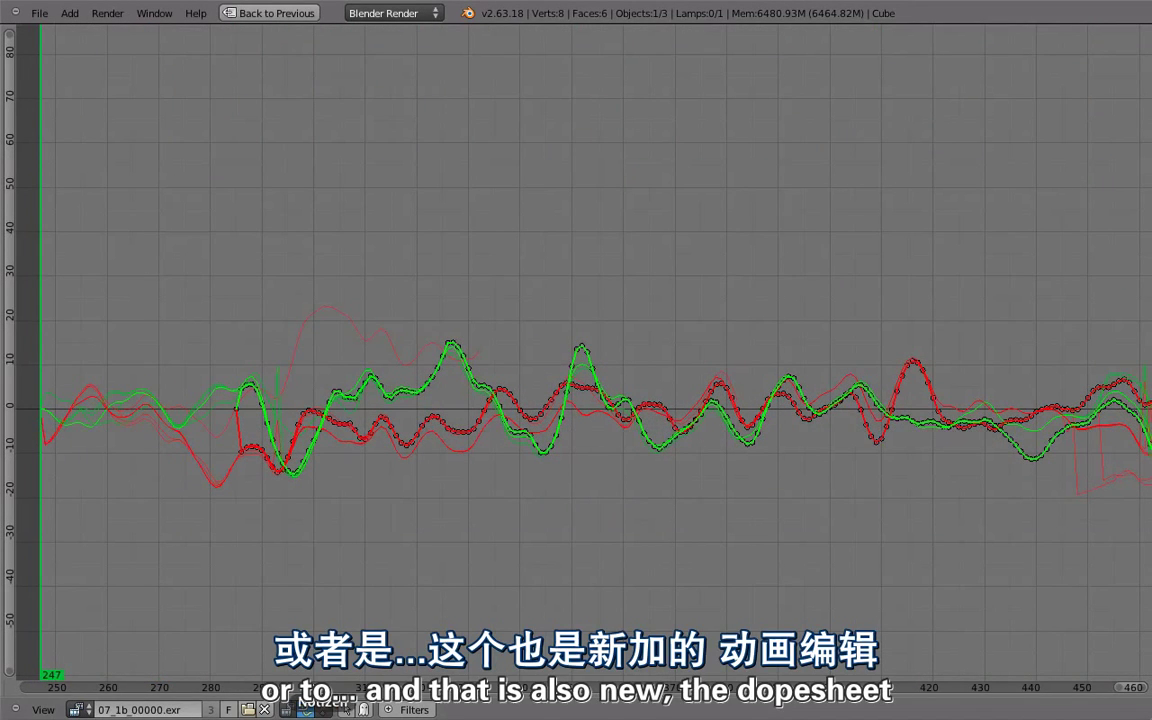
pyautogui.click(327, 711)
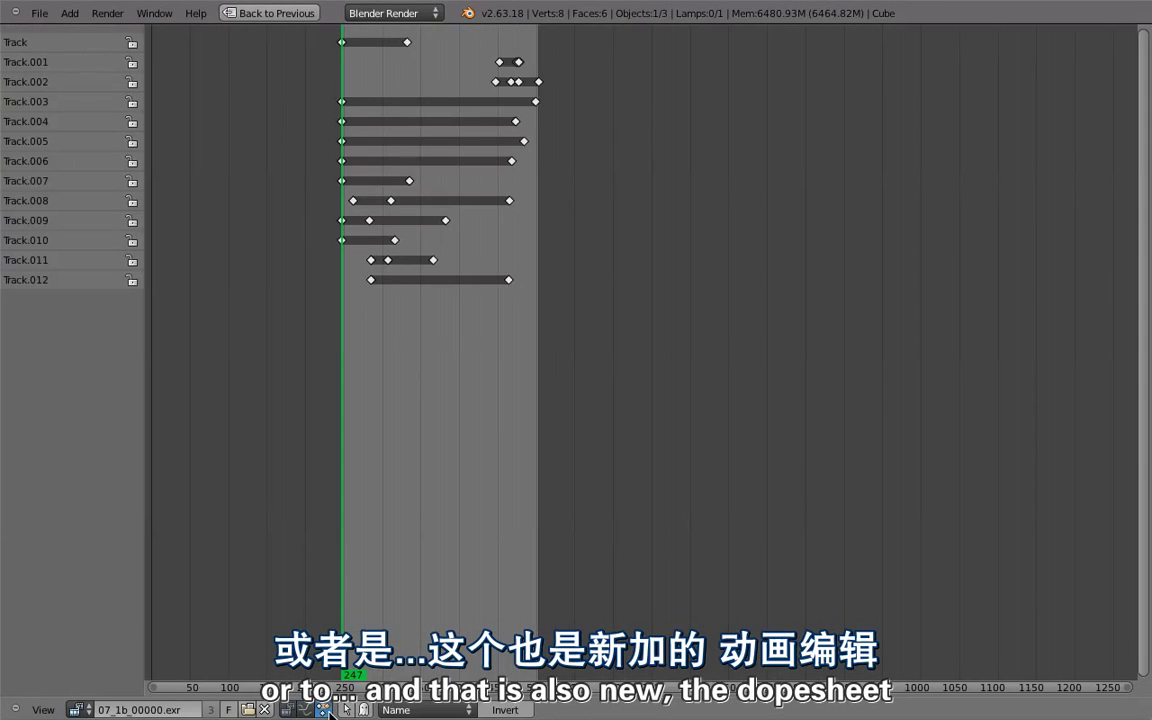
pyautogui.click(288, 710)
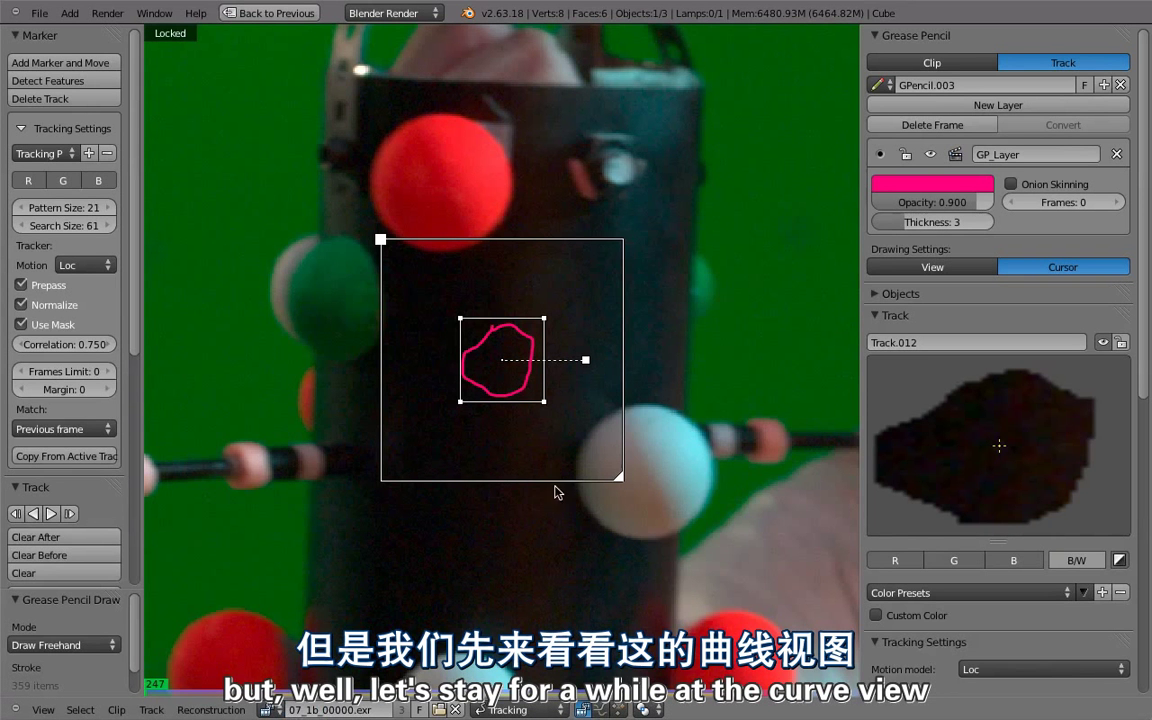
# Restore the full Motion Tracking layout from the maximized clip editor and enlarge the graph and dopesheet editors to about twice their height or more.
pyautogui.hotkey('shift', 'space')
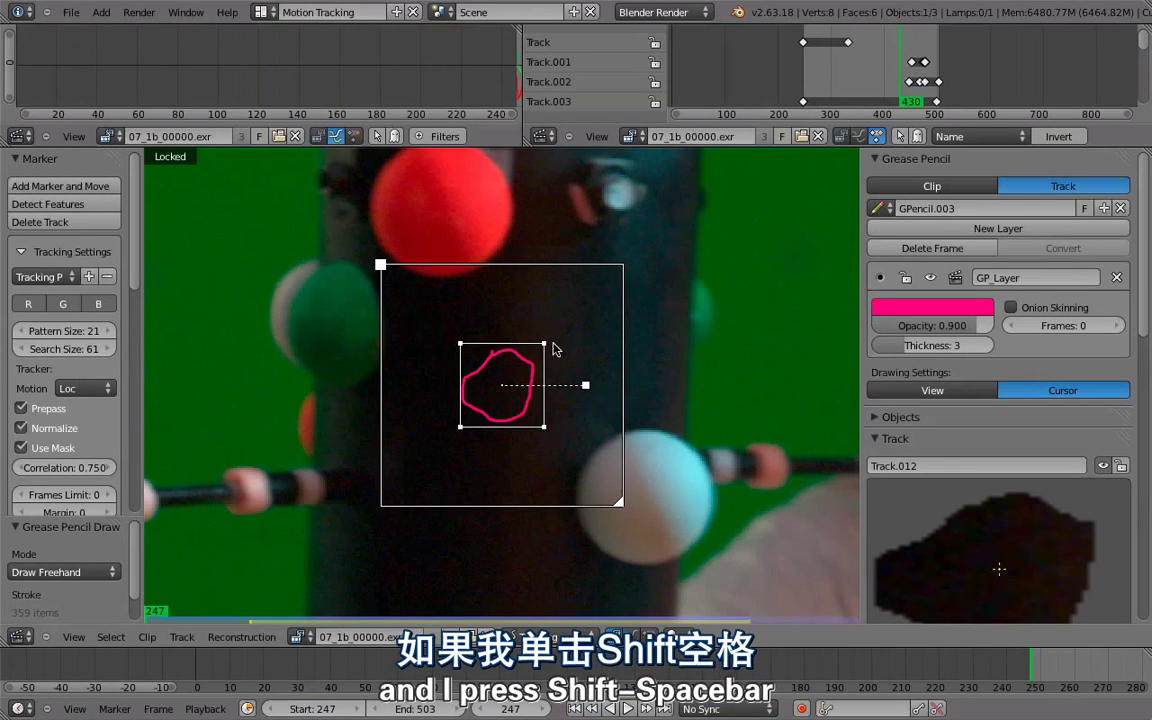
pyautogui.moveTo(374, 72); pyautogui.dragTo(182, 48, button='middle')
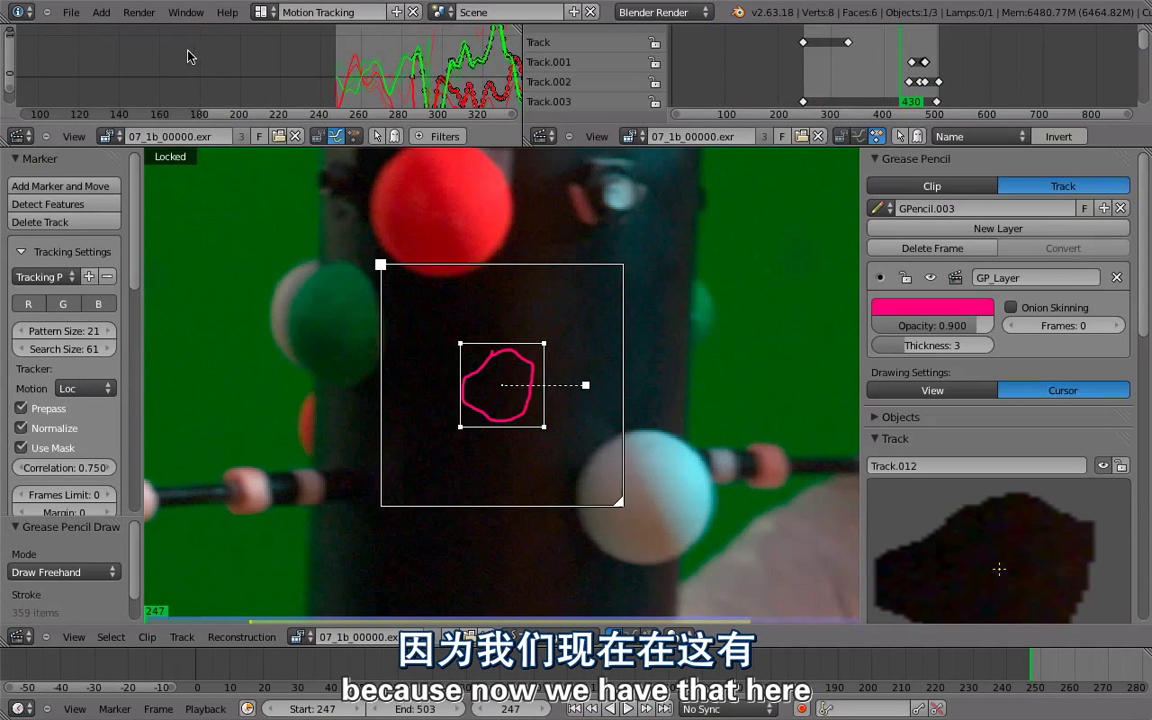
pyautogui.moveTo(322, 64); pyautogui.dragTo(268, 16, button='middle')
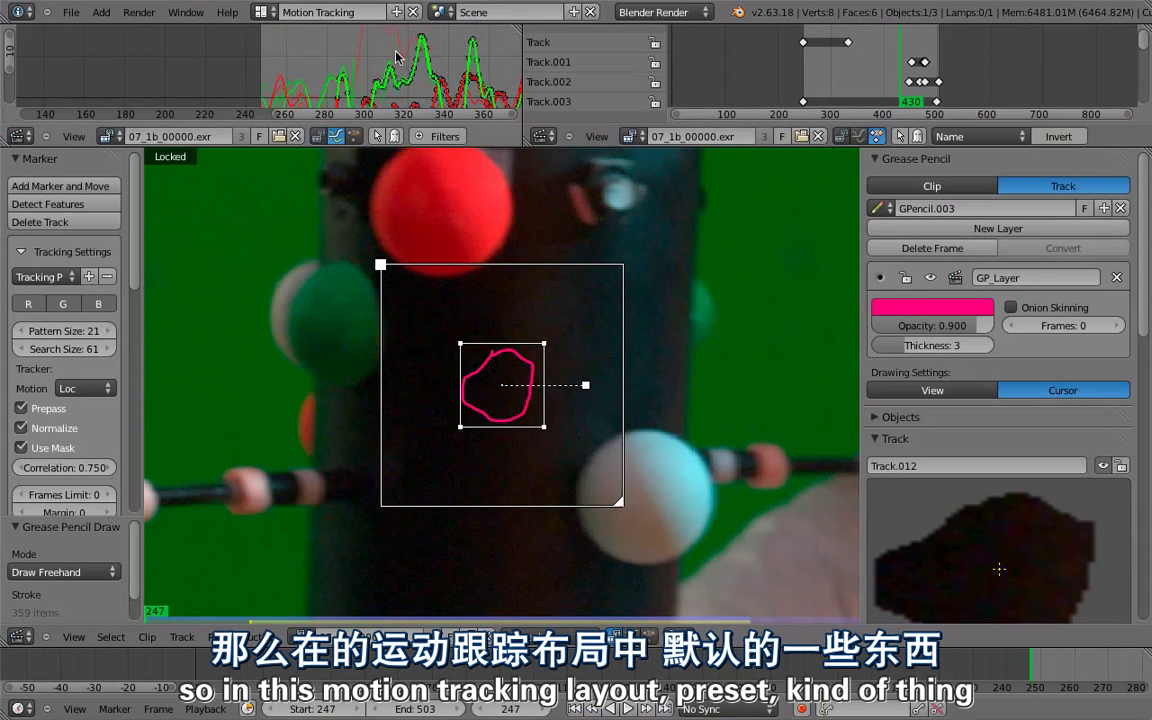
pyautogui.moveTo(394, 55); pyautogui.dragTo(370, 151, button='middle')
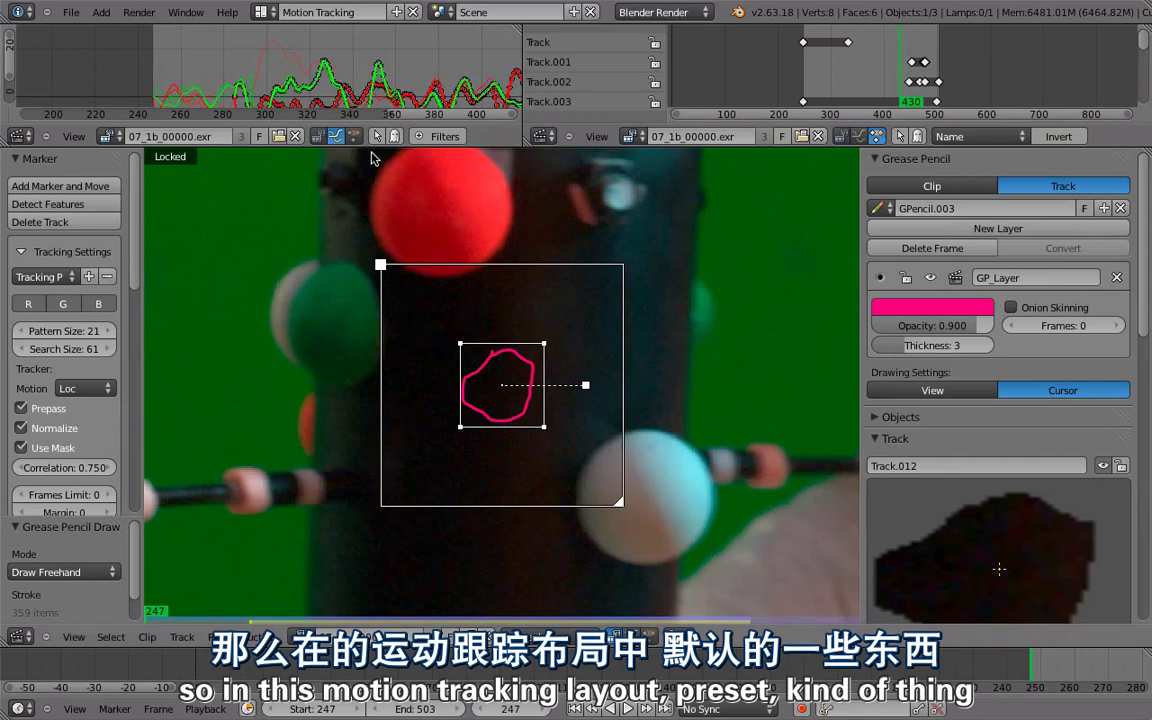
pyautogui.moveTo(371, 149); pyautogui.dragTo(371, 335)
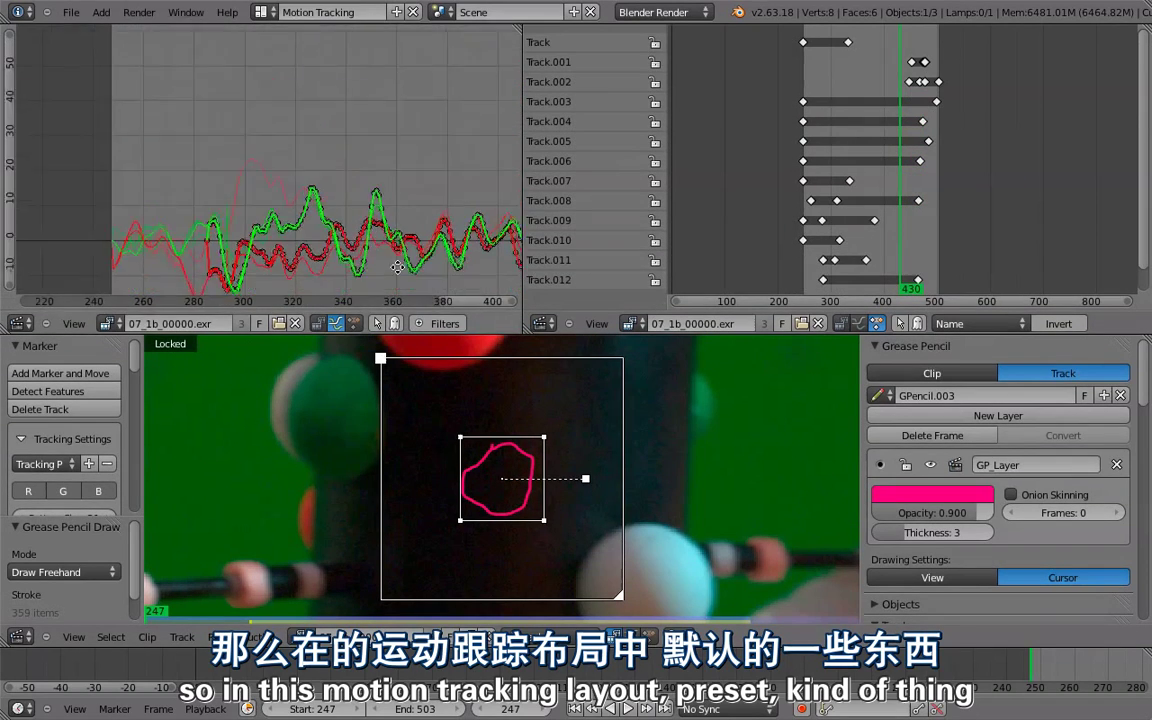
# Limit the graph view to the curves of the selected track only.
pyautogui.moveTo(293, 173); pyautogui.dragTo(279, 151, button='middle')
pyautogui.moveTo(342, 250); pyautogui.dragTo(355, 175, button='middle')
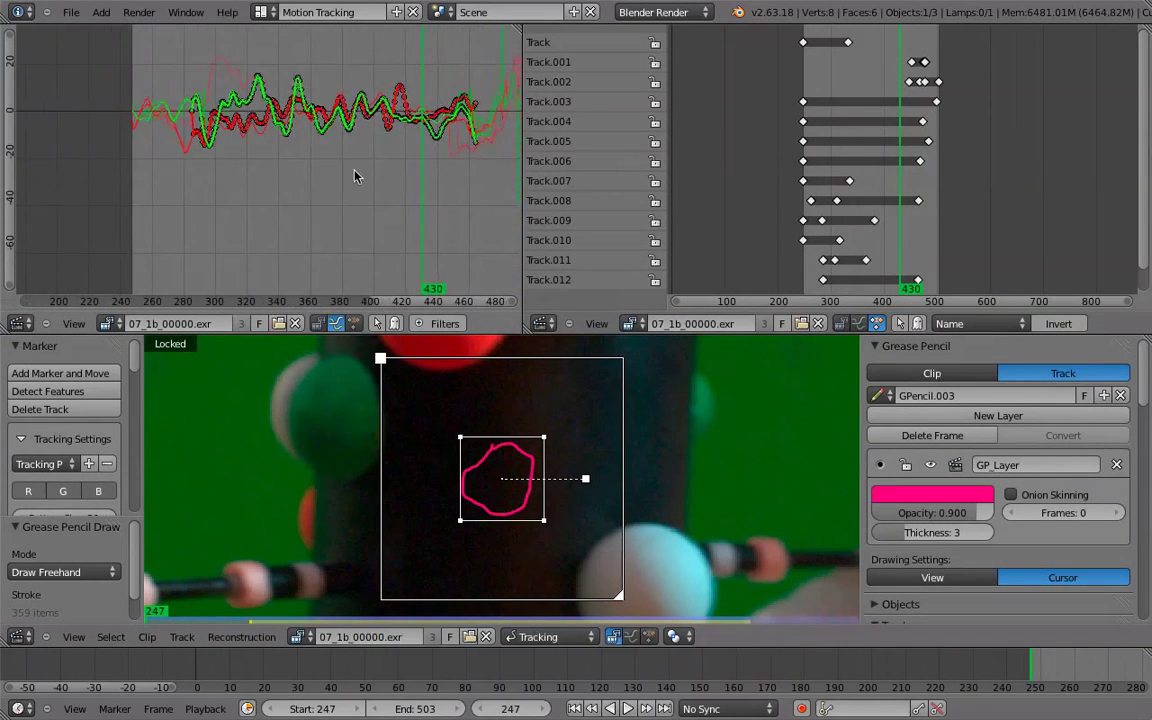
pyautogui.moveTo(474, 282); pyautogui.dragTo(359, 273, button='middle')
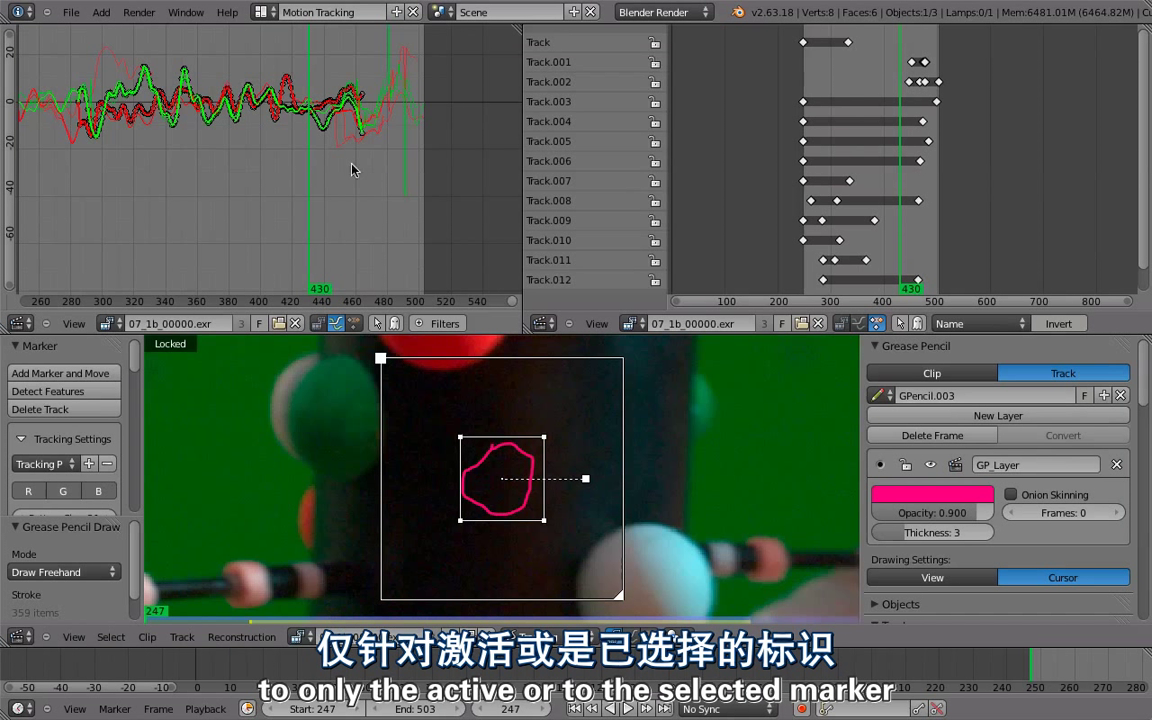
pyautogui.click(377, 324)
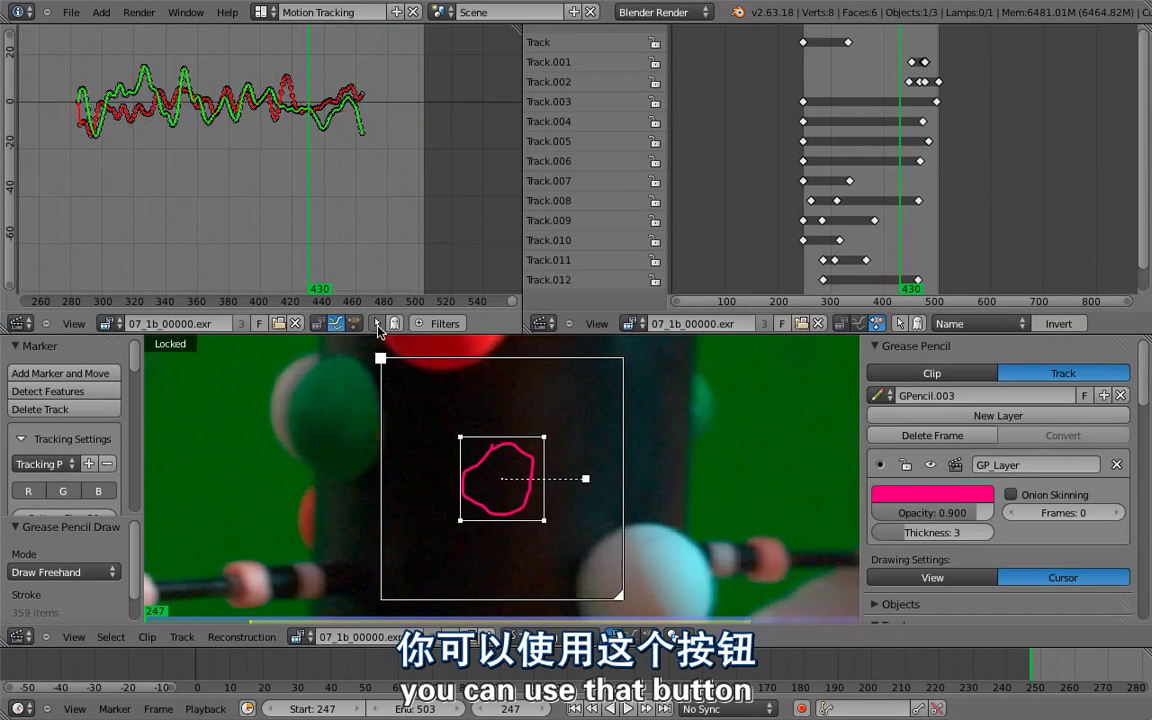
pyautogui.scroll(5, 262, 115)
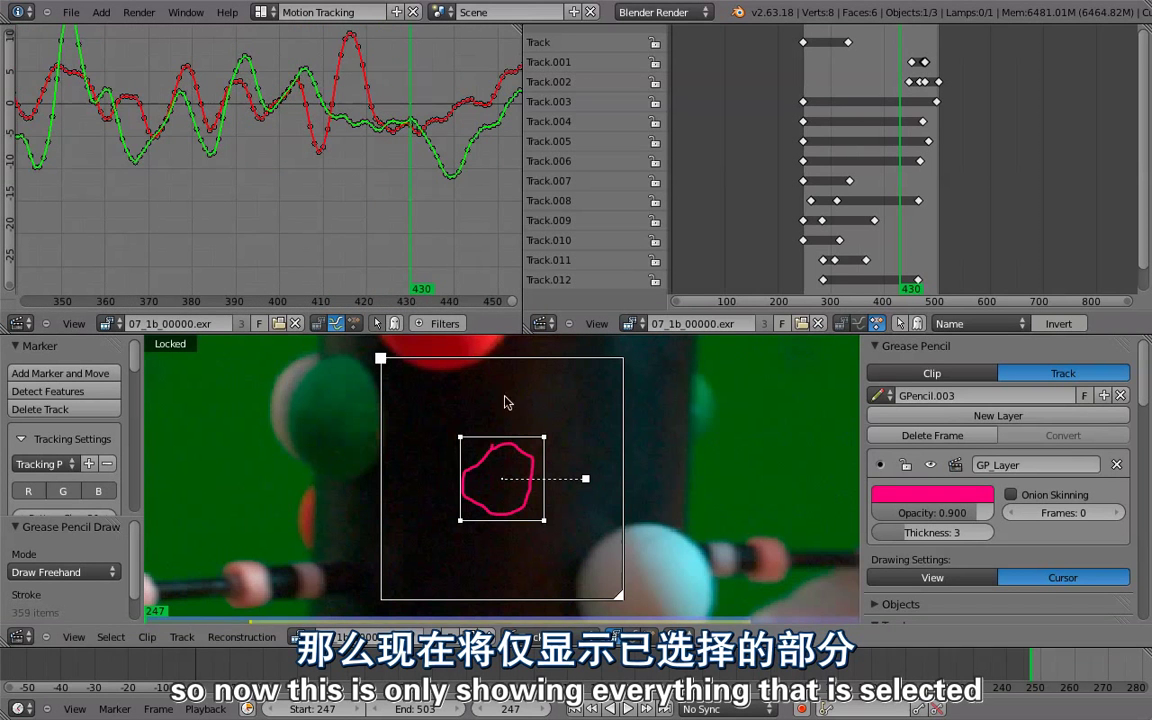
pyautogui.scroll(-5, 504, 402)
# Add the marker on the man's cheek to the selection, then deselect everything and show all track curves in the graph.
pyautogui.click(762, 419)
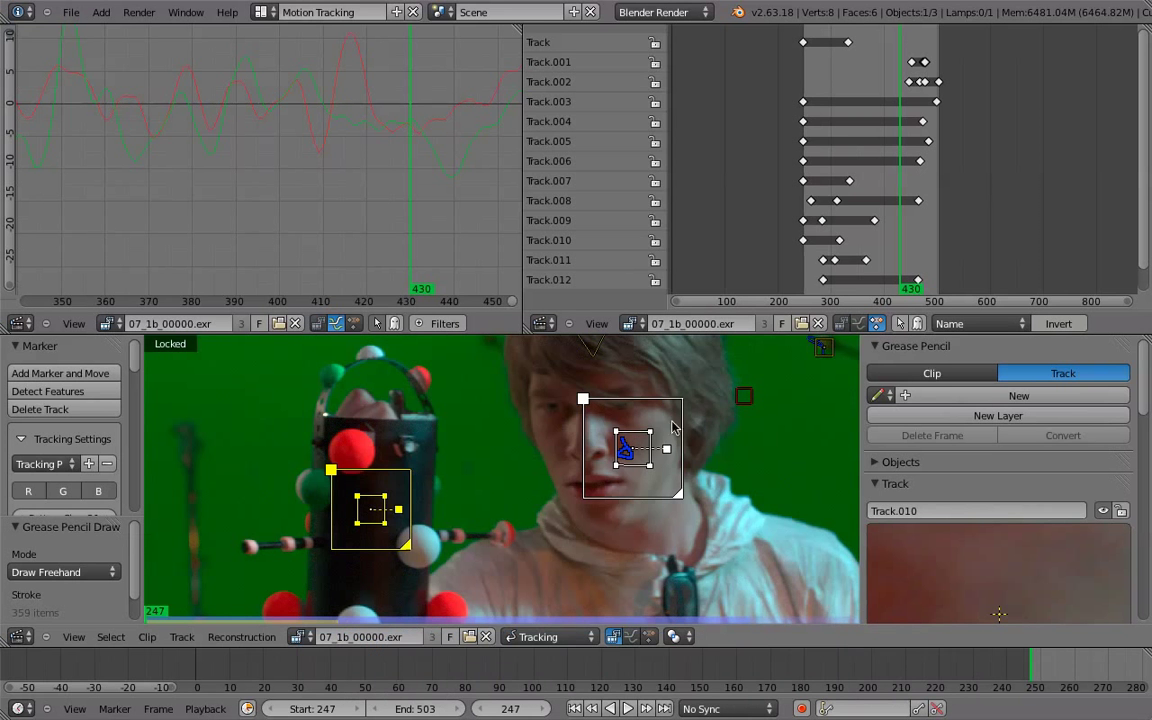
pyautogui.scroll(-8, 305, 200)
pyautogui.moveTo(150, 150); pyautogui.dragTo(324, 170, button='middle')
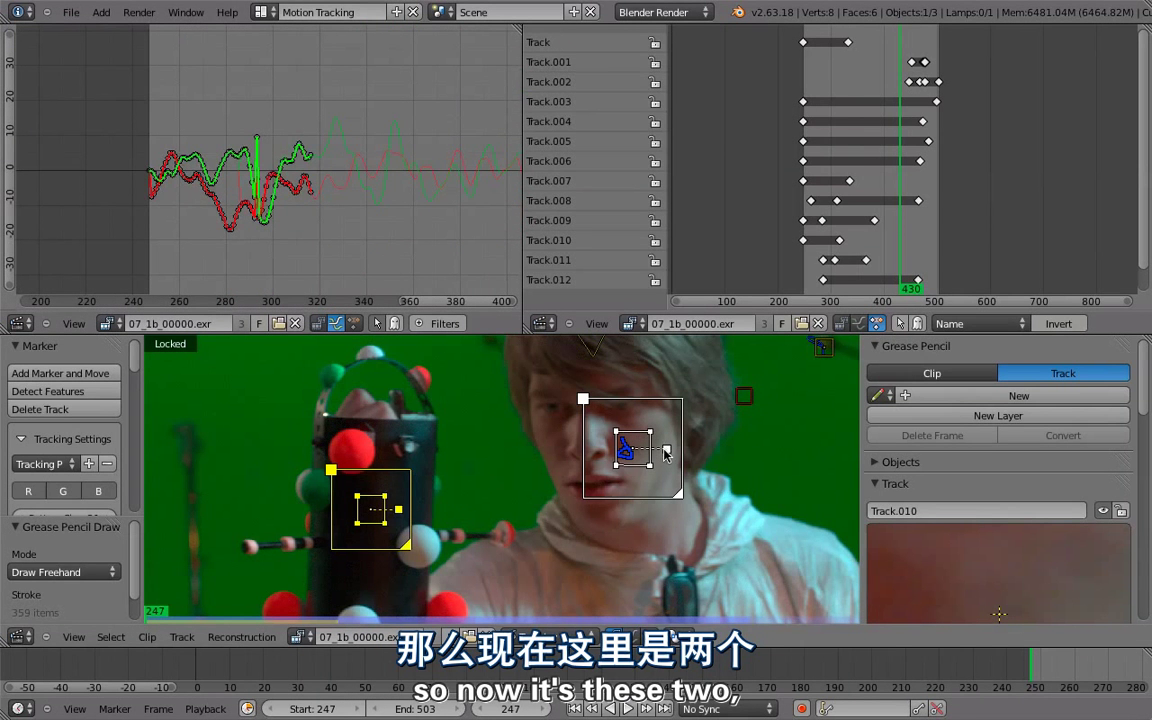
pyautogui.press('a')
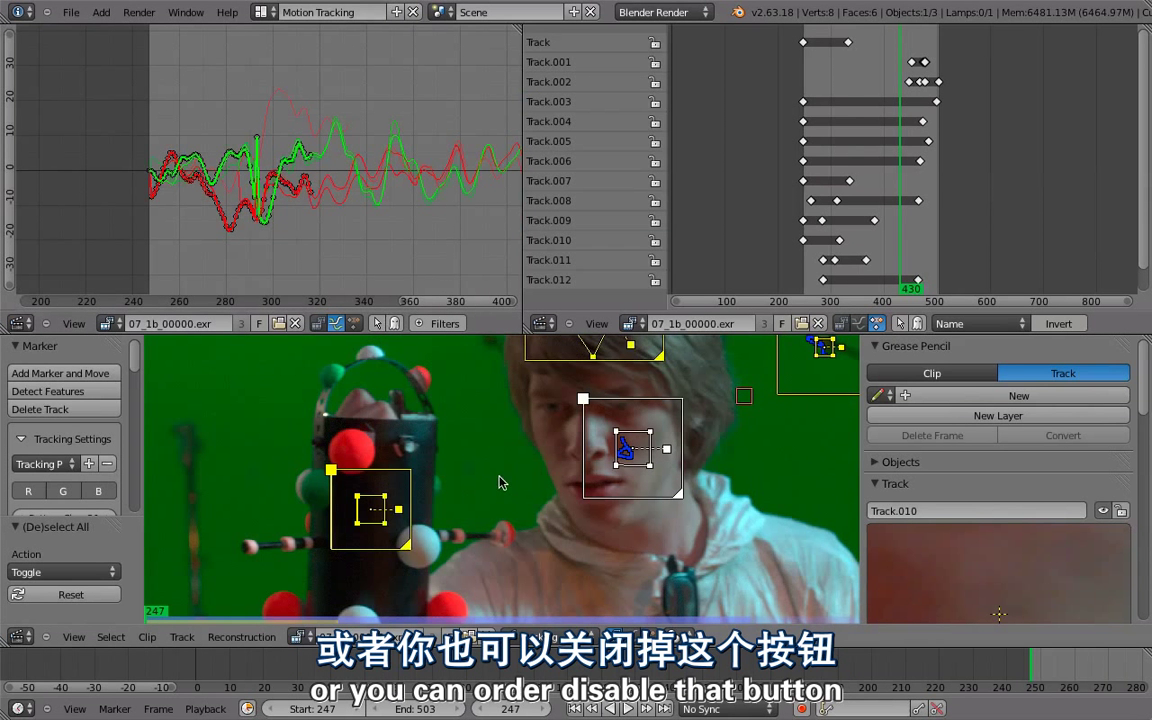
pyautogui.press('a')
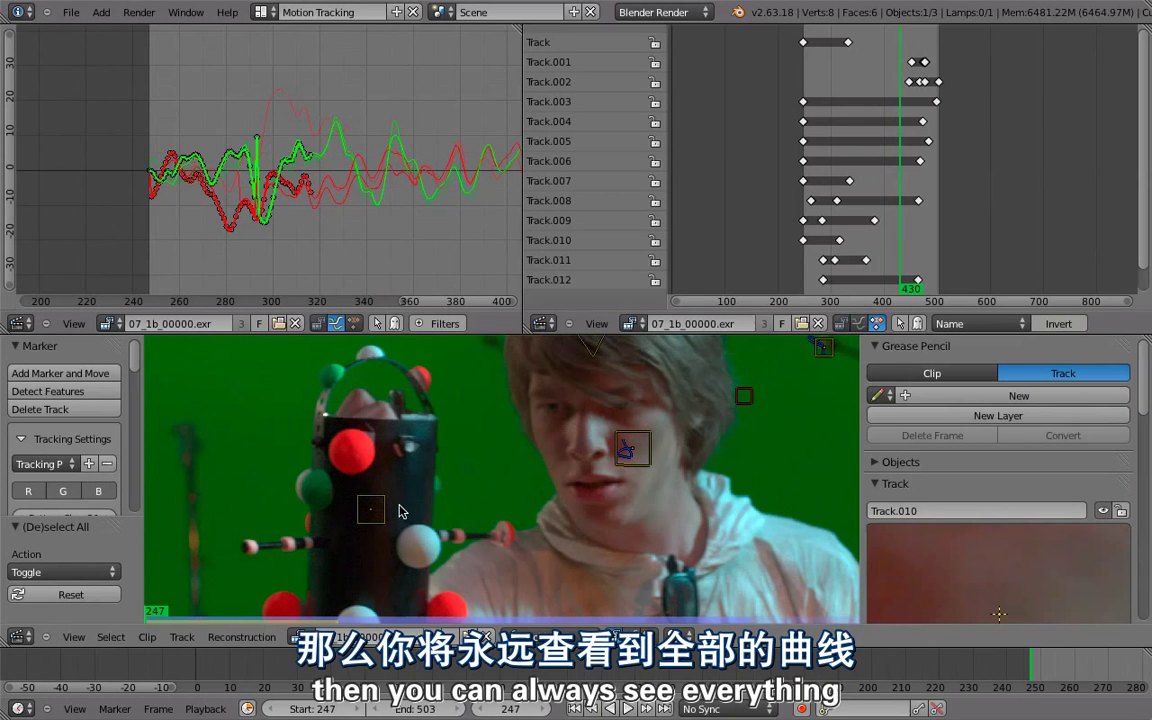
# Select Track.011 and then Track.003 through their curves in the graph view.
pyautogui.scroll(7, 340, 215)
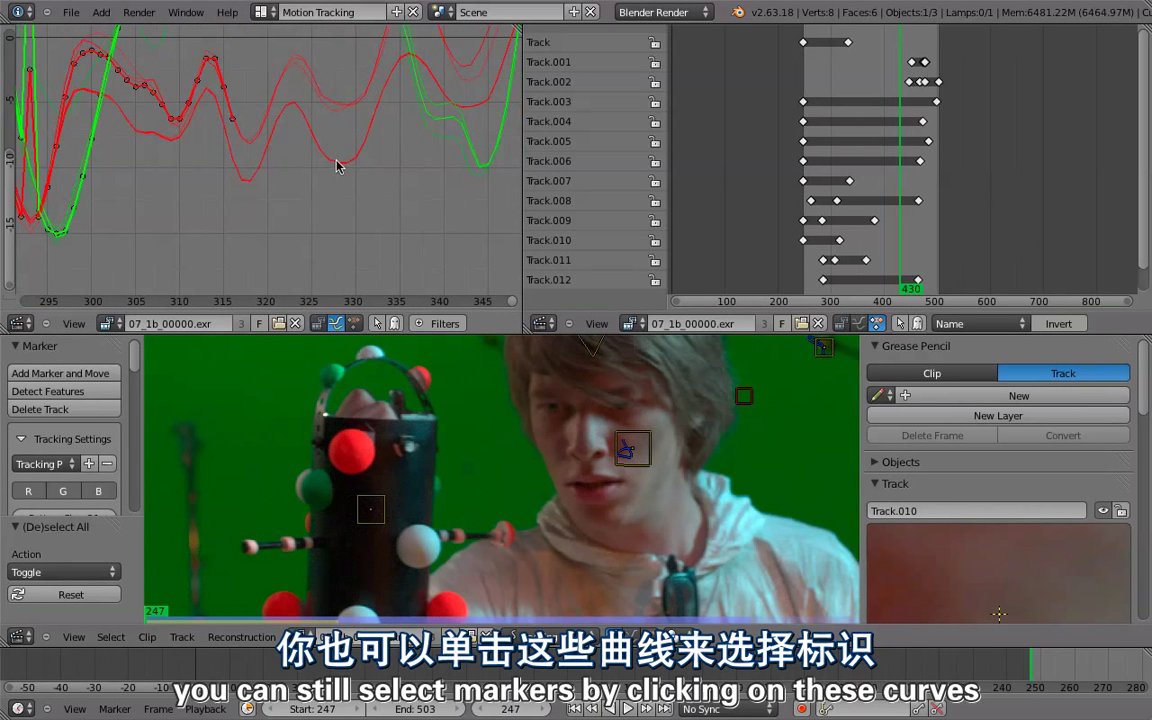
pyautogui.click(304, 96)
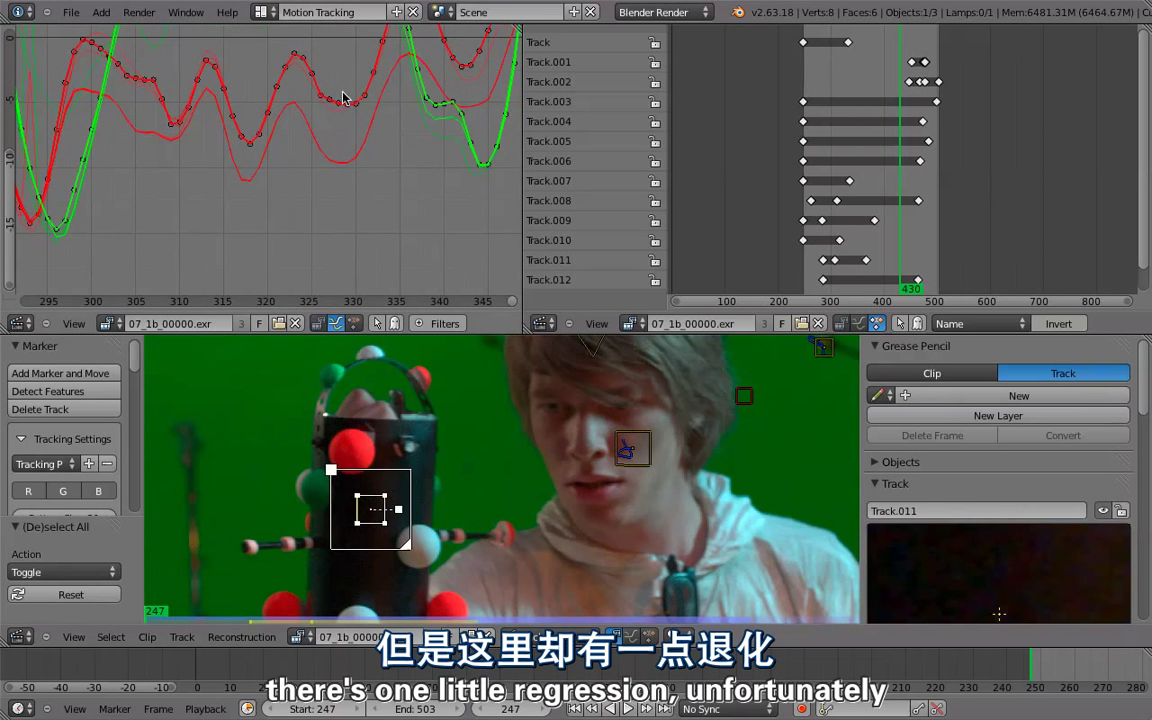
pyautogui.keyDown('shift'); pyautogui.scroll(-2, 343, 100); pyautogui.keyUp('shift')
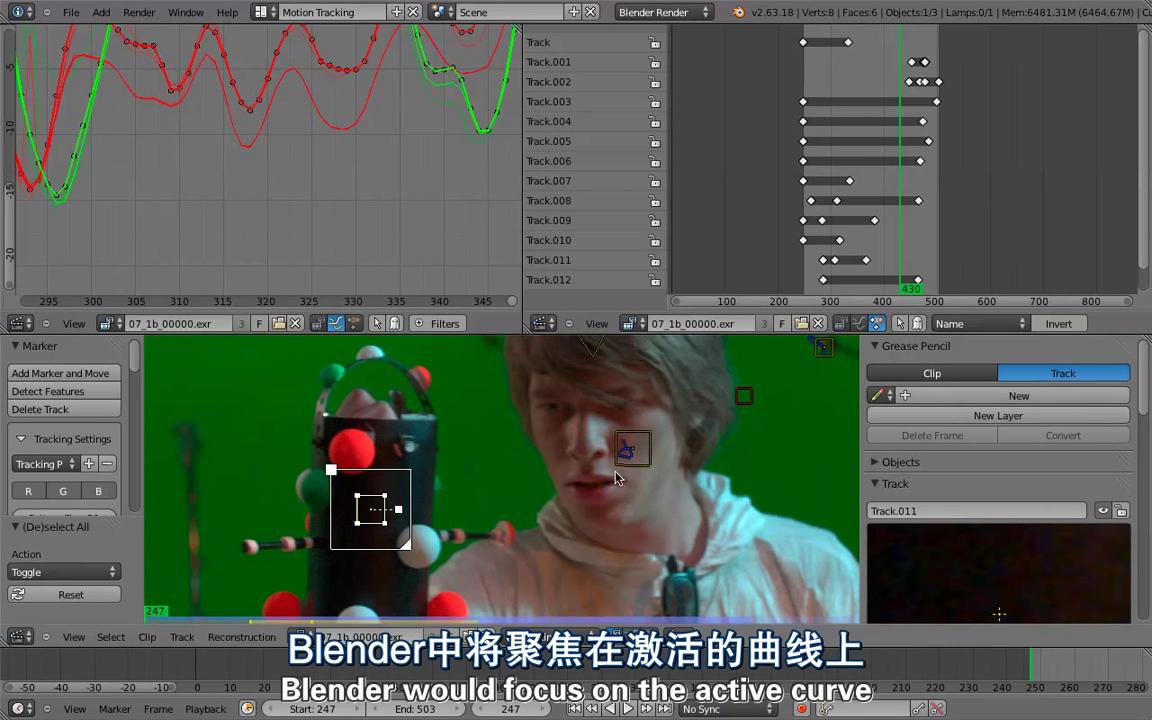
pyautogui.rightClick(369, 101)
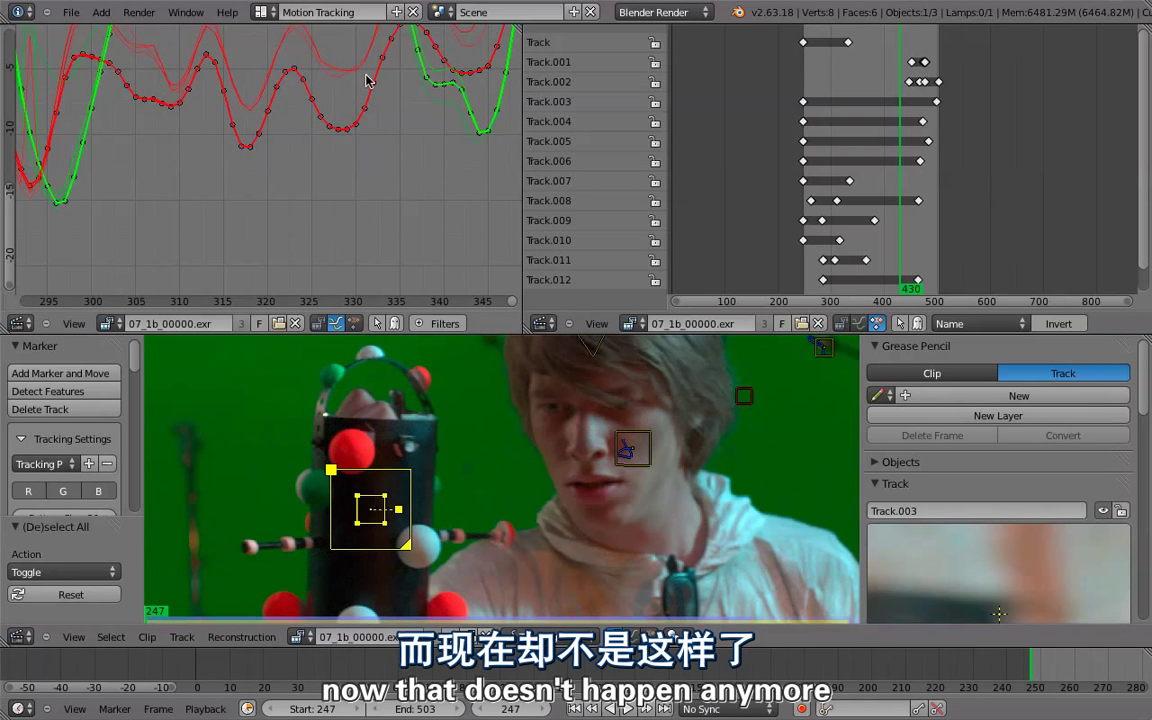
# Locate the active marker of Track.003 in the clip view and examine it up close.
pyautogui.scroll(-6, 615, 452)
pyautogui.scroll(10, 615, 452)
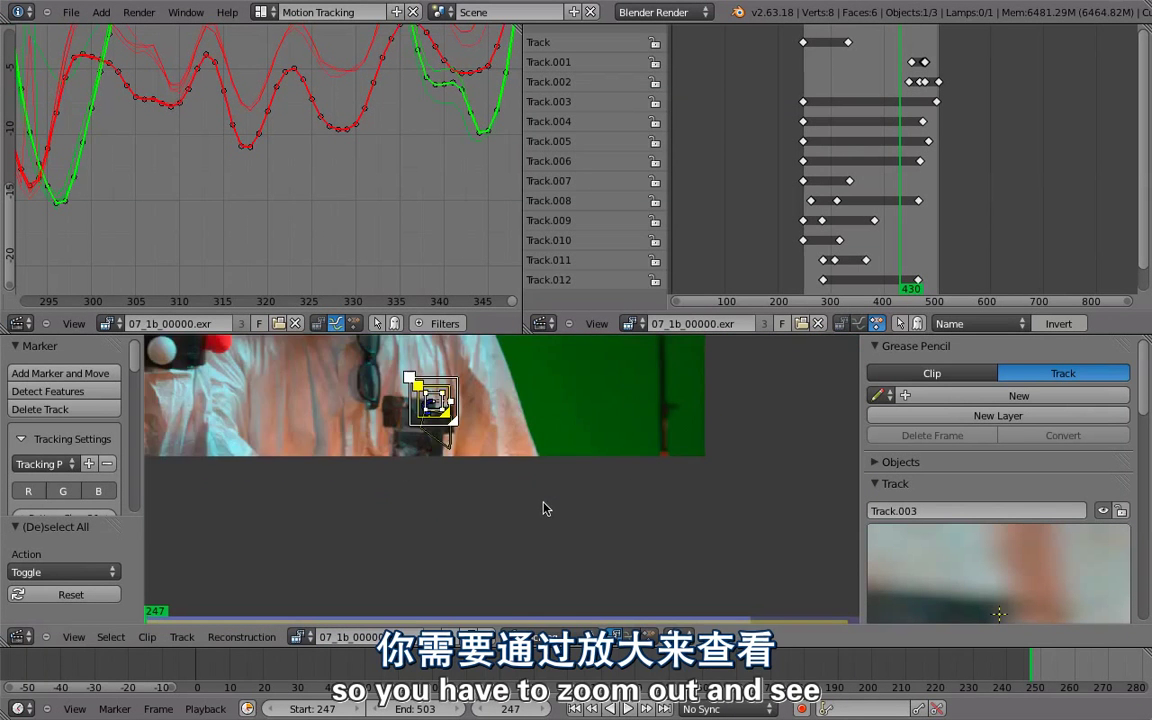
pyautogui.moveTo(422, 410); pyautogui.dragTo(472, 460, button='middle')
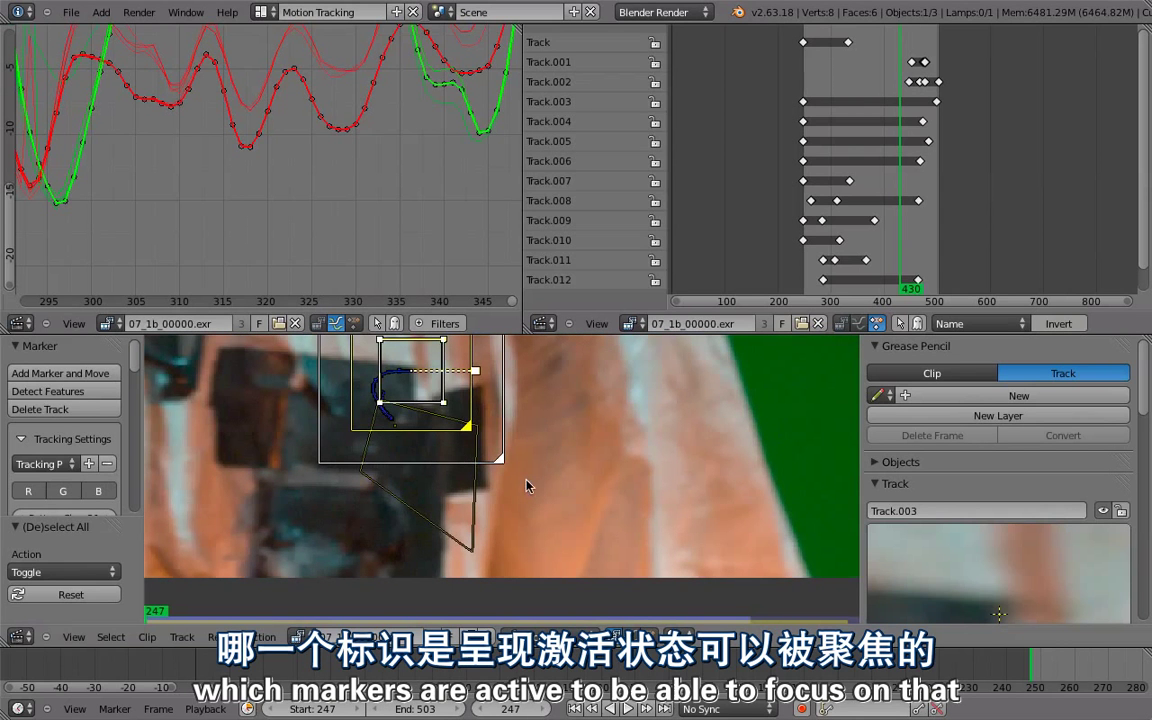
# Box-select the keys of Track.003 between about frames 304 and 334 in the graph view and disable those markers.
pyautogui.scroll(-3, 380, 190)
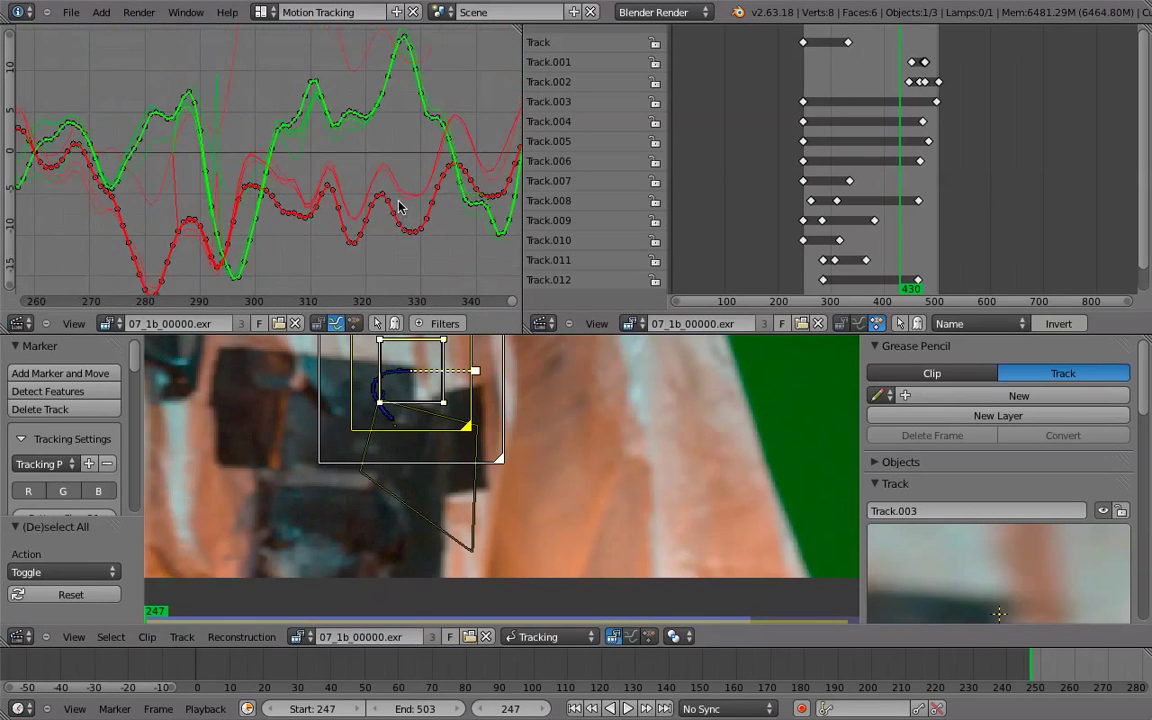
pyautogui.moveTo(398, 207); pyautogui.dragTo(346, 212, button='middle')
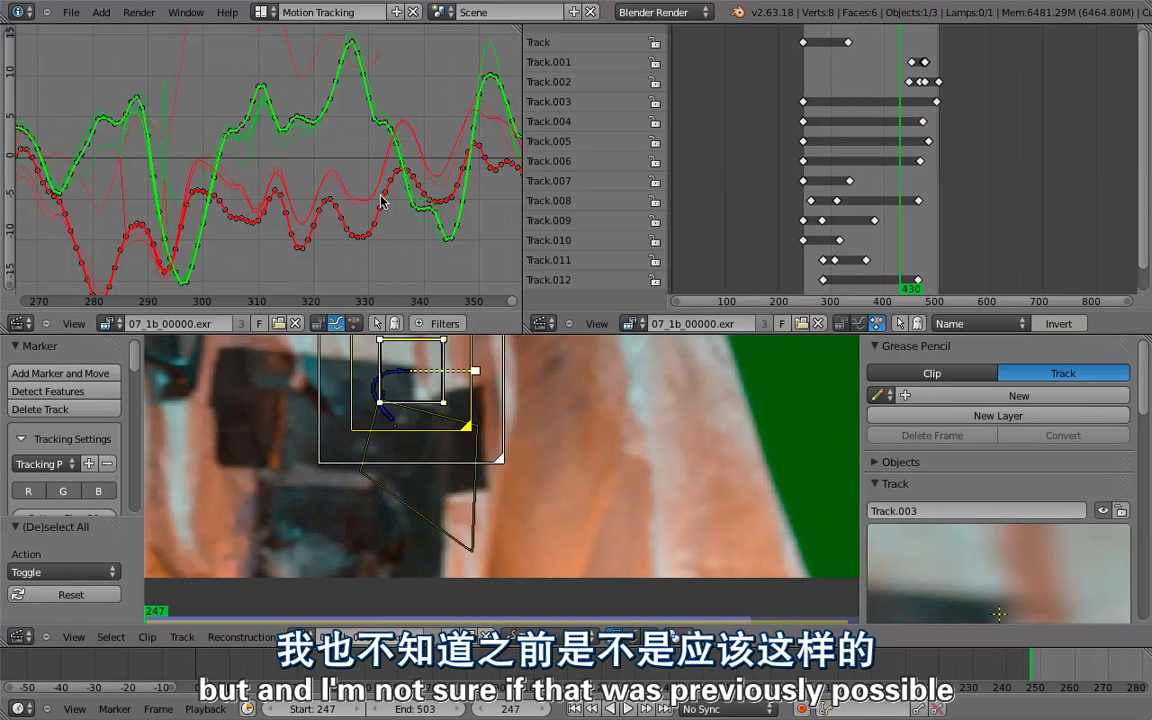
pyautogui.press('a')
pyautogui.press('a')
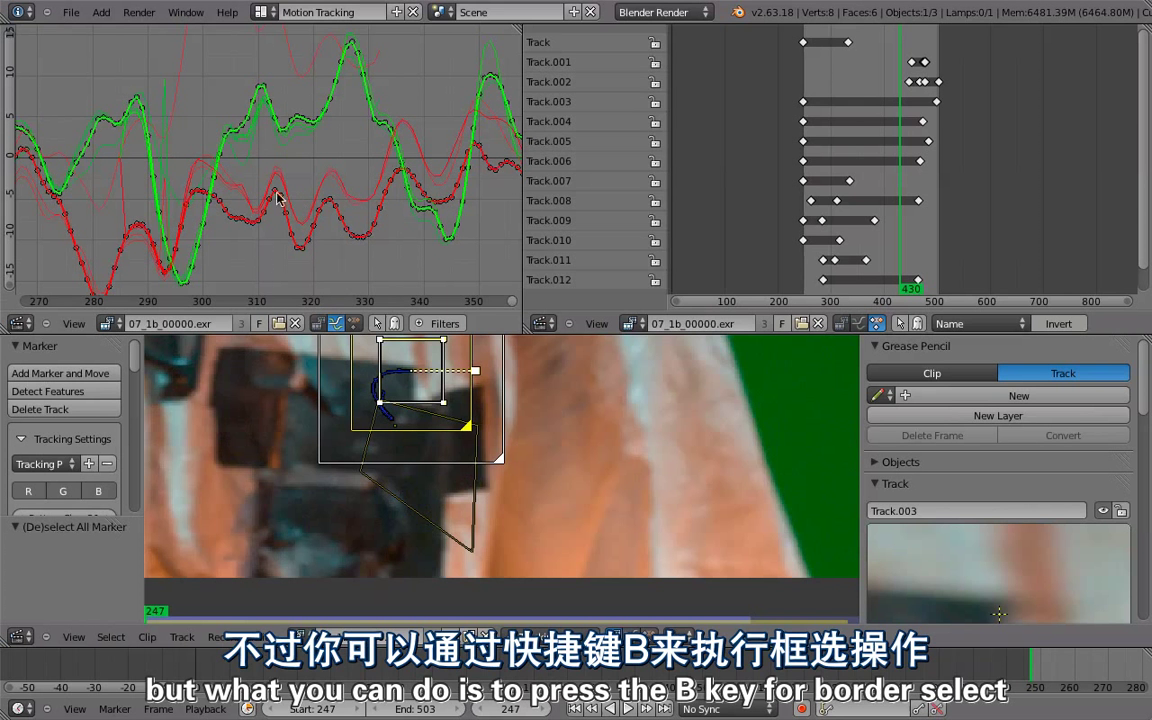
pyautogui.press('b')
pyautogui.moveTo(225, 173); pyautogui.dragTo(405, 250)
pyautogui.scroll(3, 316, 188)
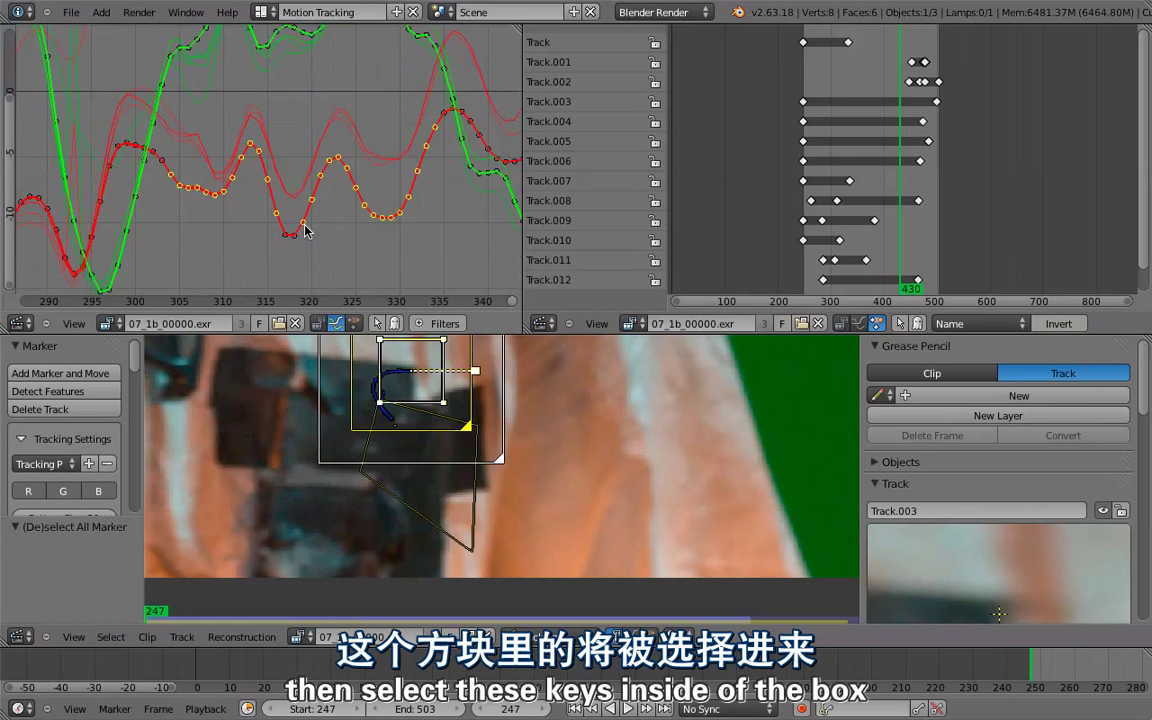
pyautogui.press('b')
pyautogui.moveTo(231, 200); pyautogui.dragTo(334, 242)
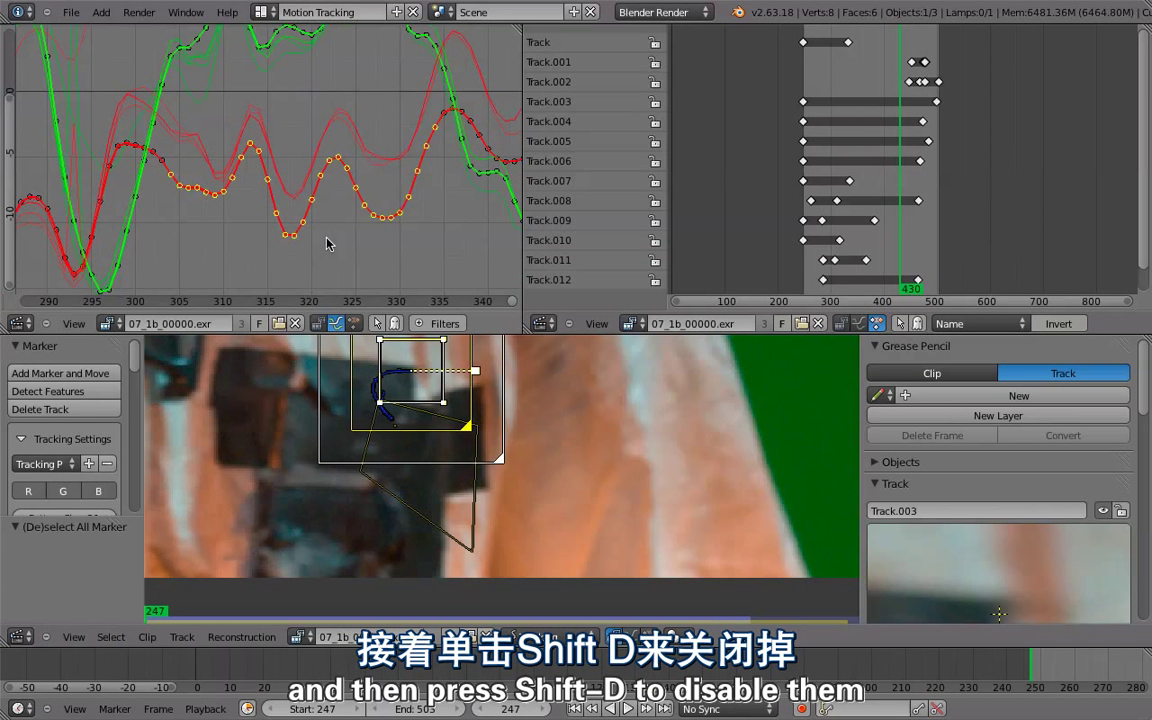
pyautogui.hotkey('shift', 'd')
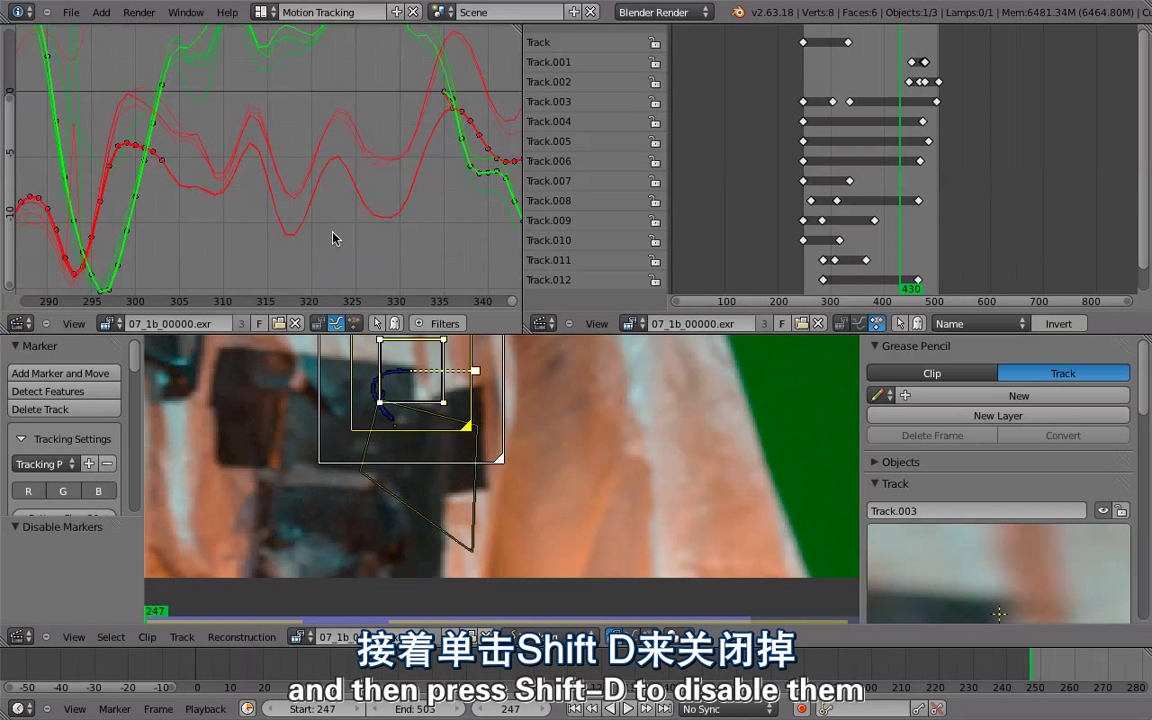
# Scrub the footage through the disabled range of Track.003, stopping at frame 335.
pyautogui.click(319, 323)
pyautogui.moveTo(119, 170); pyautogui.dragTo(239, 180)
pyautogui.scroll(-8, 400, 525)
pyautogui.scroll(7, 340, 437)
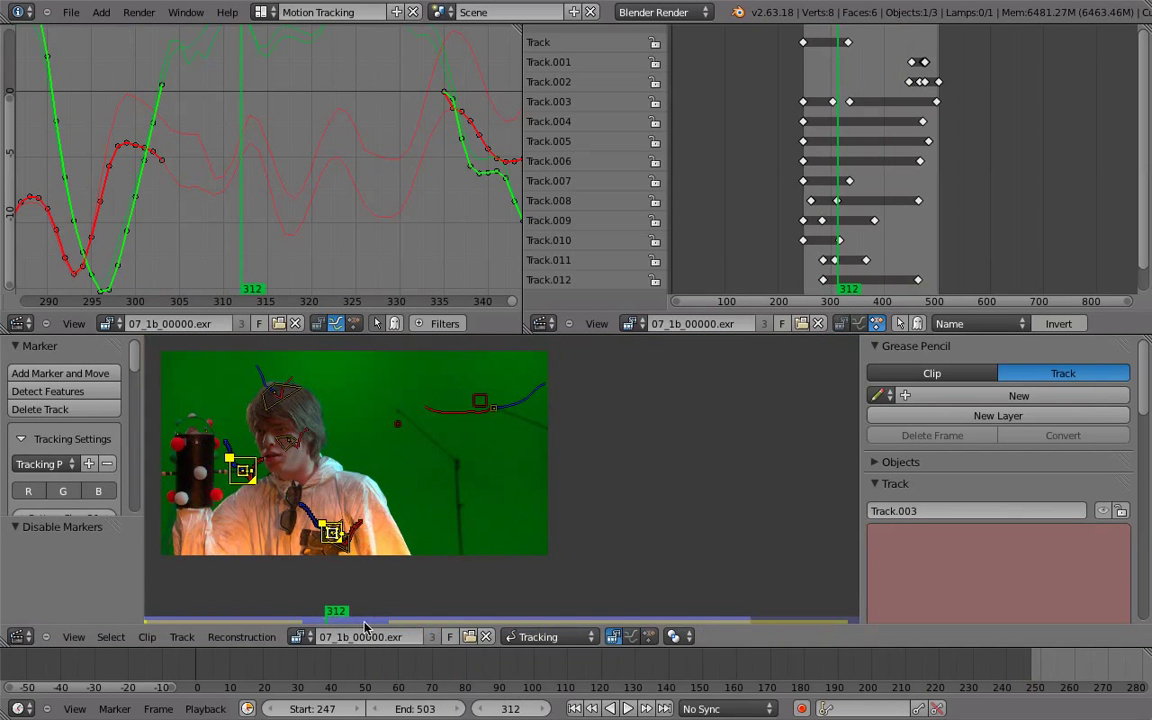
pyautogui.moveTo(215, 283); pyautogui.dragTo(449, 211)
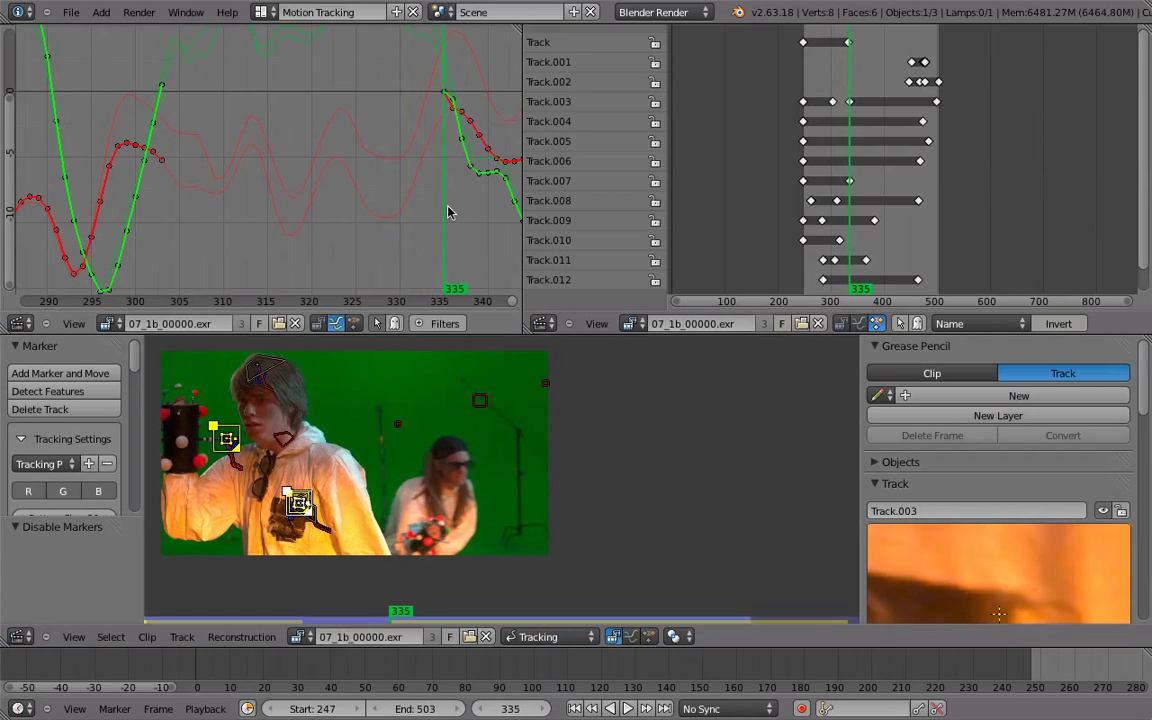
# Expand the graph view's filters, check hiding and showing the track curves, and return to the graph view.
pyautogui.moveTo(482, 168); pyautogui.dragTo(357, 144, button='middle')
pyautogui.scroll(-6, 340, 186)
pyautogui.moveTo(393, 198); pyautogui.dragTo(342, 198, button='middle')
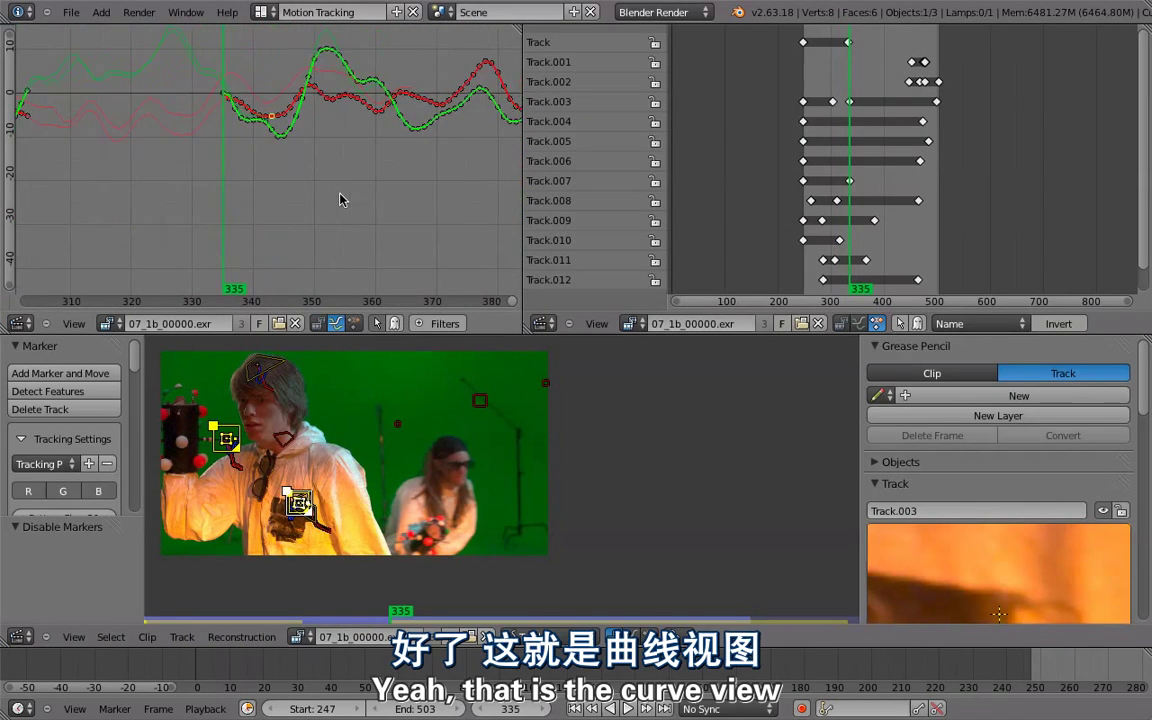
pyautogui.scroll(-3, 342, 198)
pyautogui.click(424, 324)
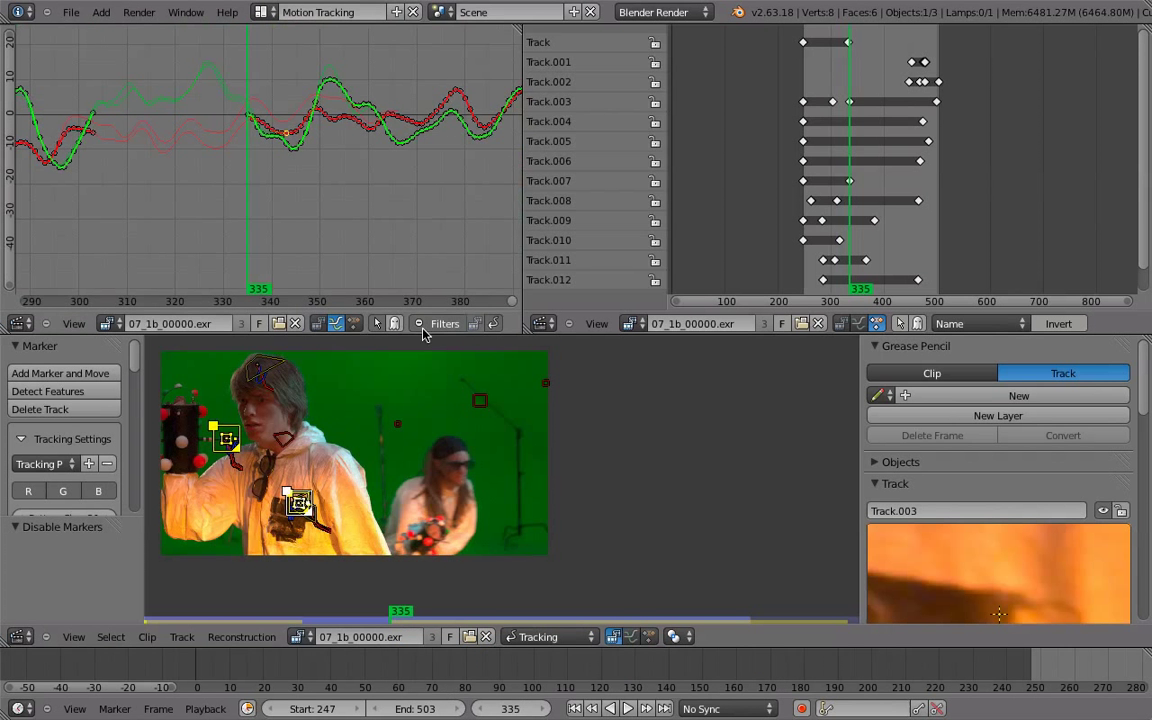
pyautogui.click(491, 324)
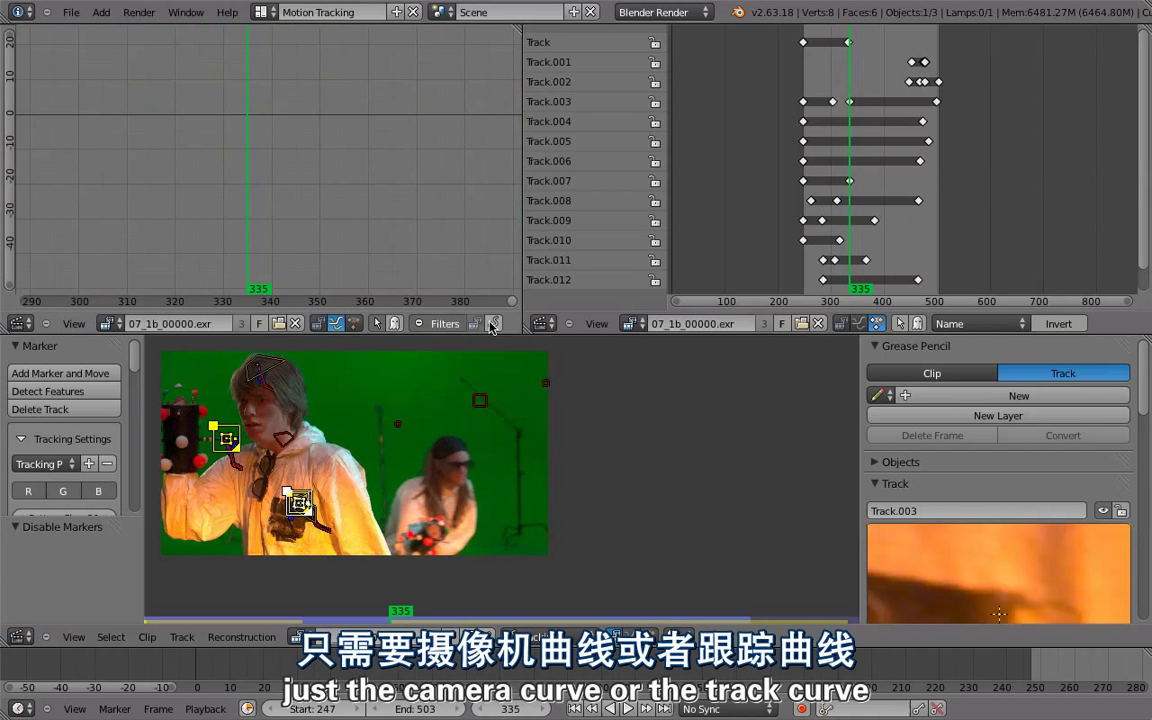
pyautogui.keyDown('ctrl'); pyautogui.moveTo(366, 257); pyautogui.dragTo(367, 293, button='middle'); pyautogui.keyUp('ctrl')
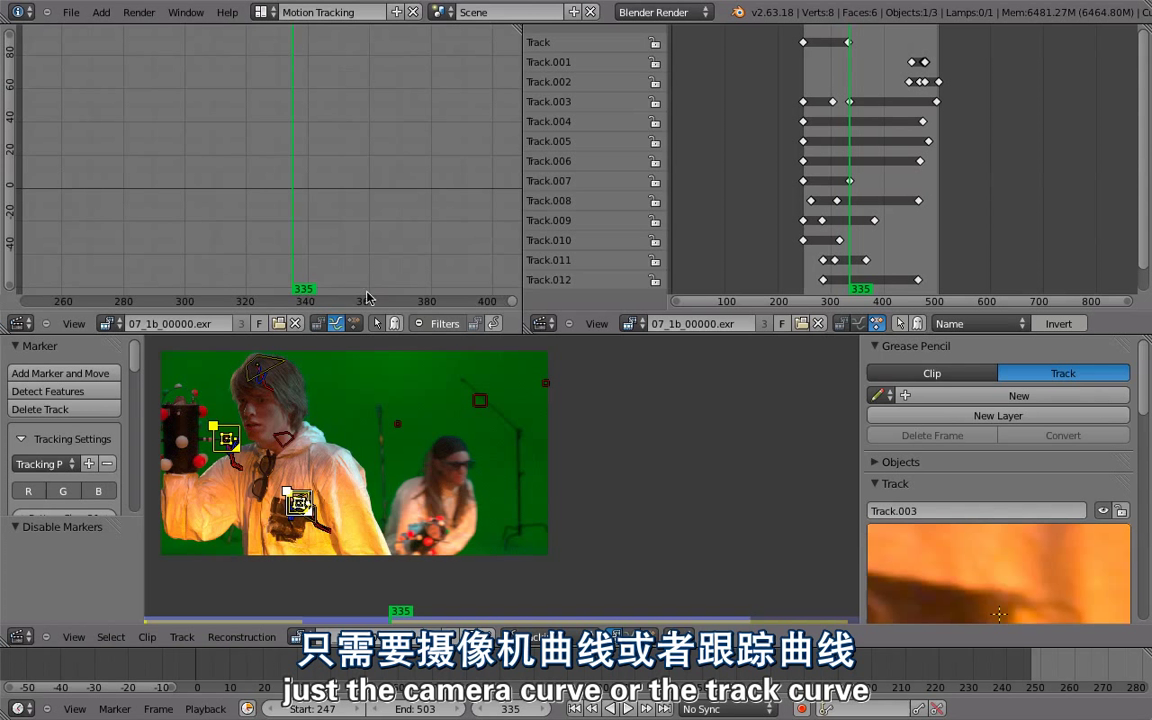
pyautogui.click(476, 323)
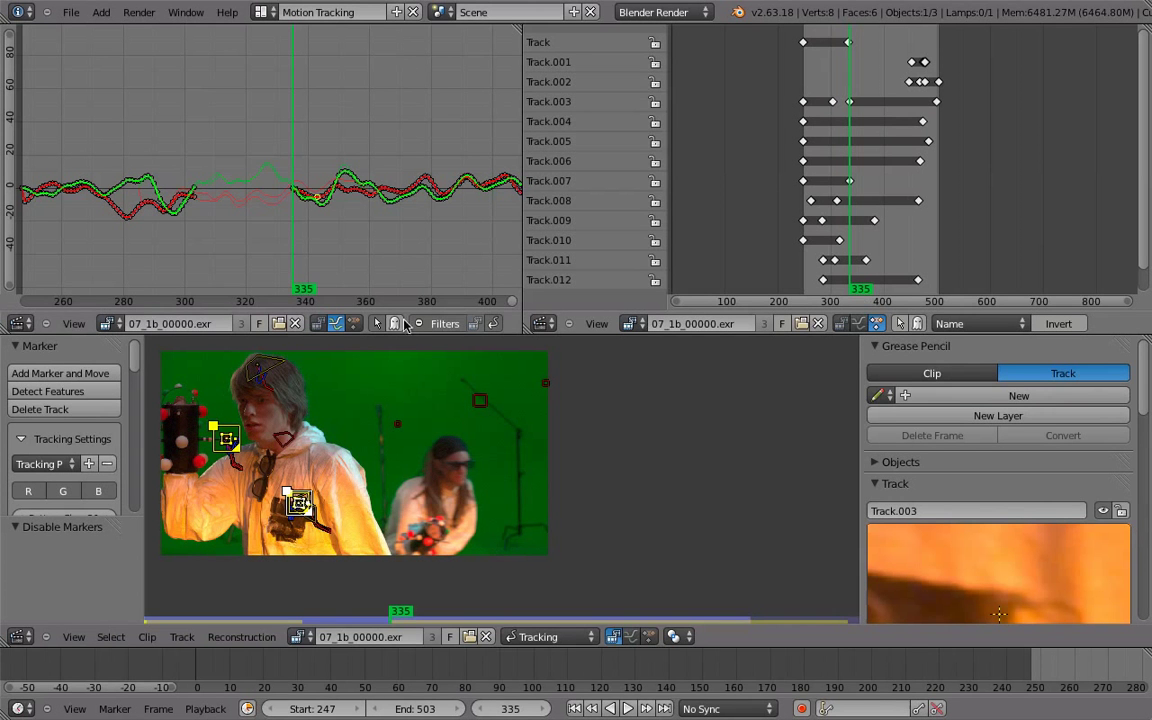
pyautogui.click(354, 323)
pyautogui.click(336, 323)
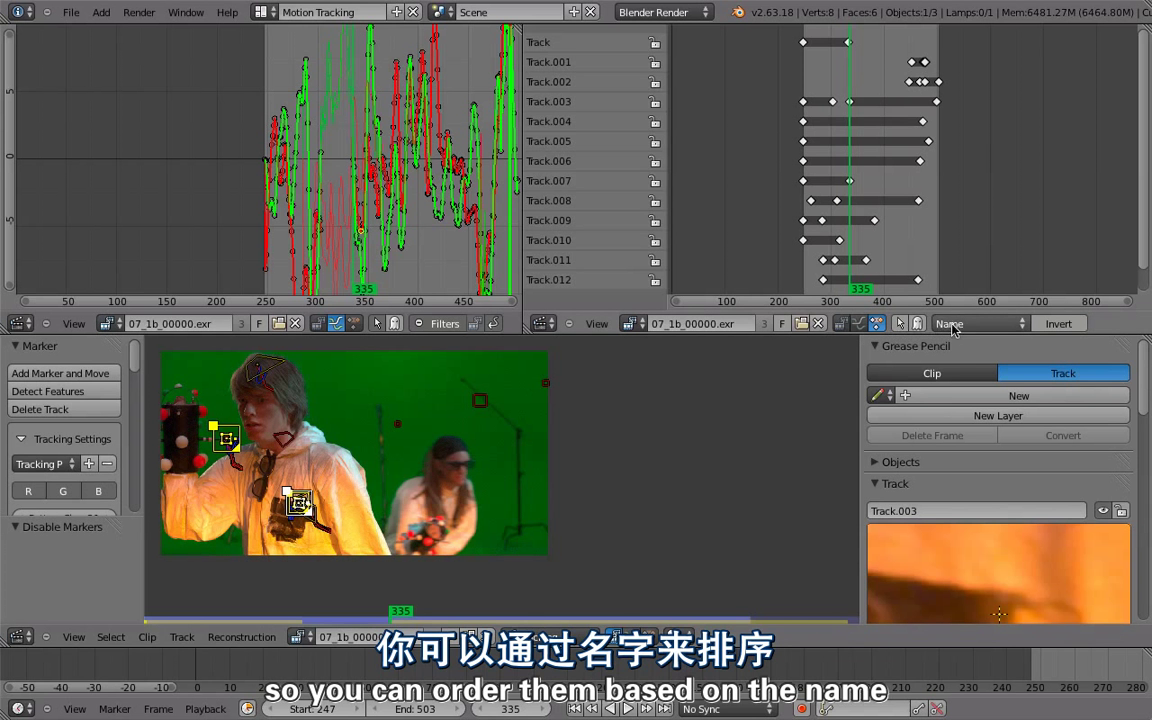
# Try selecting the channels Track through Track.003 in the dopesheet, leaving only Track selected.
pyautogui.click(543, 45)
pyautogui.keyDown('shift'); pyautogui.click(548, 62); pyautogui.keyUp('shift')
pyautogui.keyDown('shift'); pyautogui.click(548, 82); pyautogui.keyUp('shift')
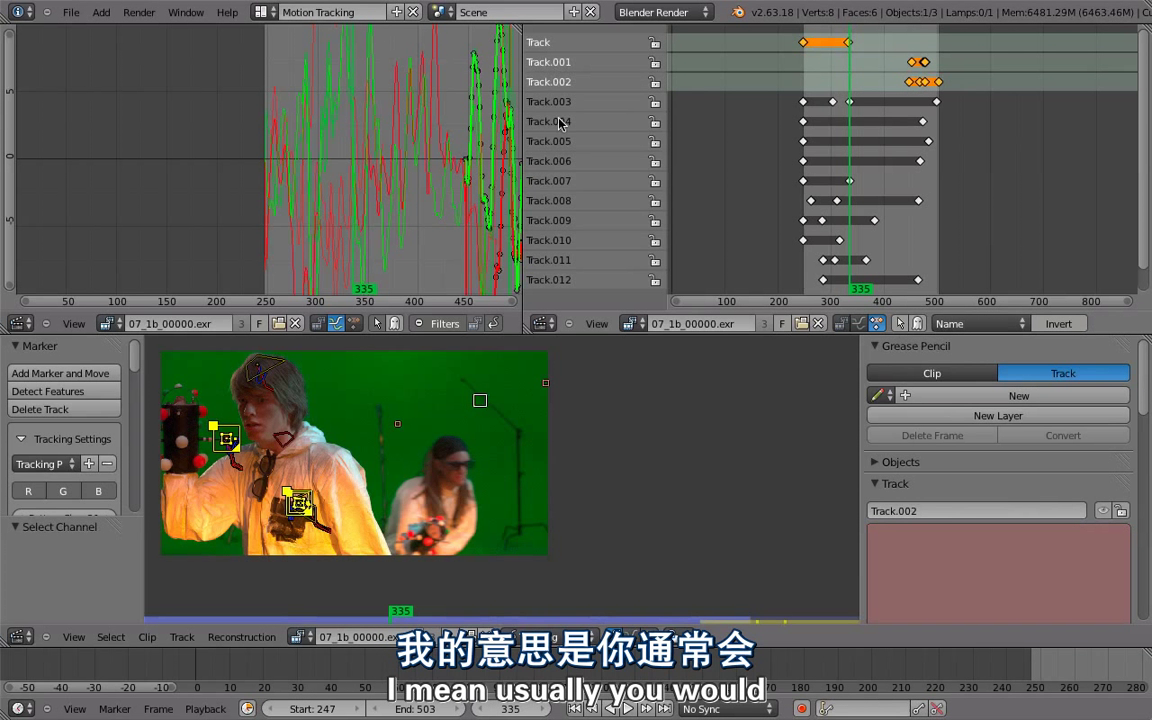
pyautogui.keyDown('shift'); pyautogui.click(548, 102); pyautogui.keyUp('shift')
pyautogui.keyDown('shift'); pyautogui.click(554, 83); pyautogui.keyUp('shift')
pyautogui.keyDown('shift'); pyautogui.click(550, 62); pyautogui.keyUp('shift')
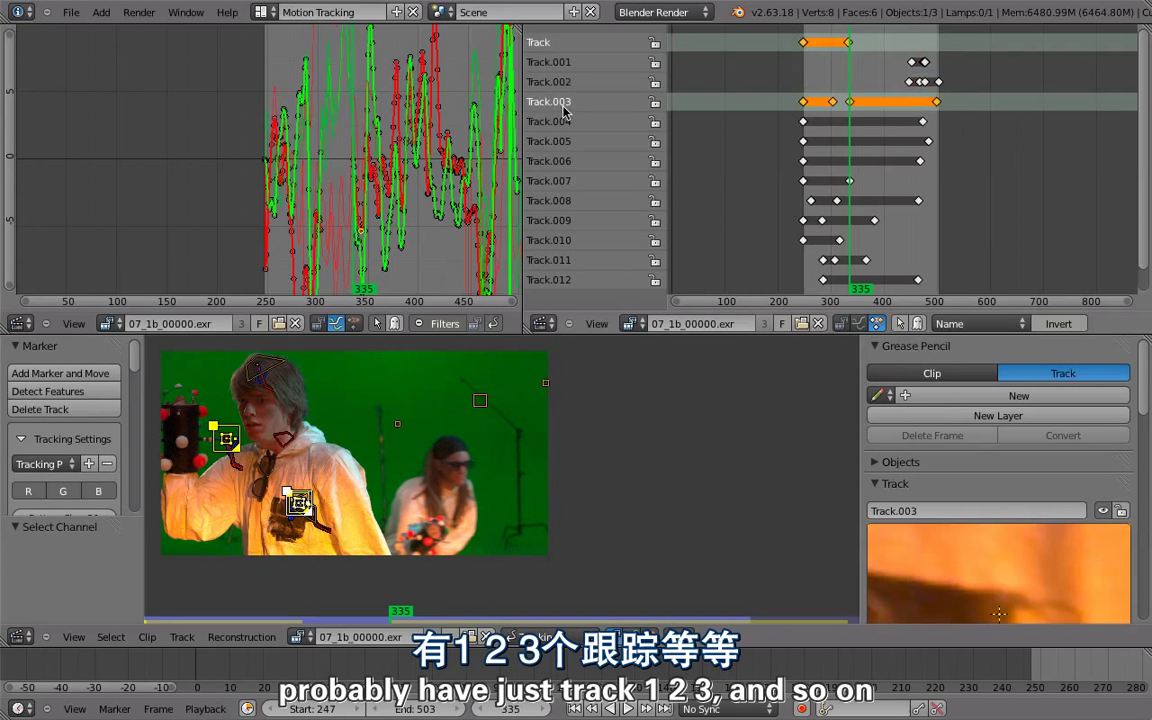
pyautogui.keyDown('shift'); pyautogui.click(564, 105); pyautogui.keyUp('shift')
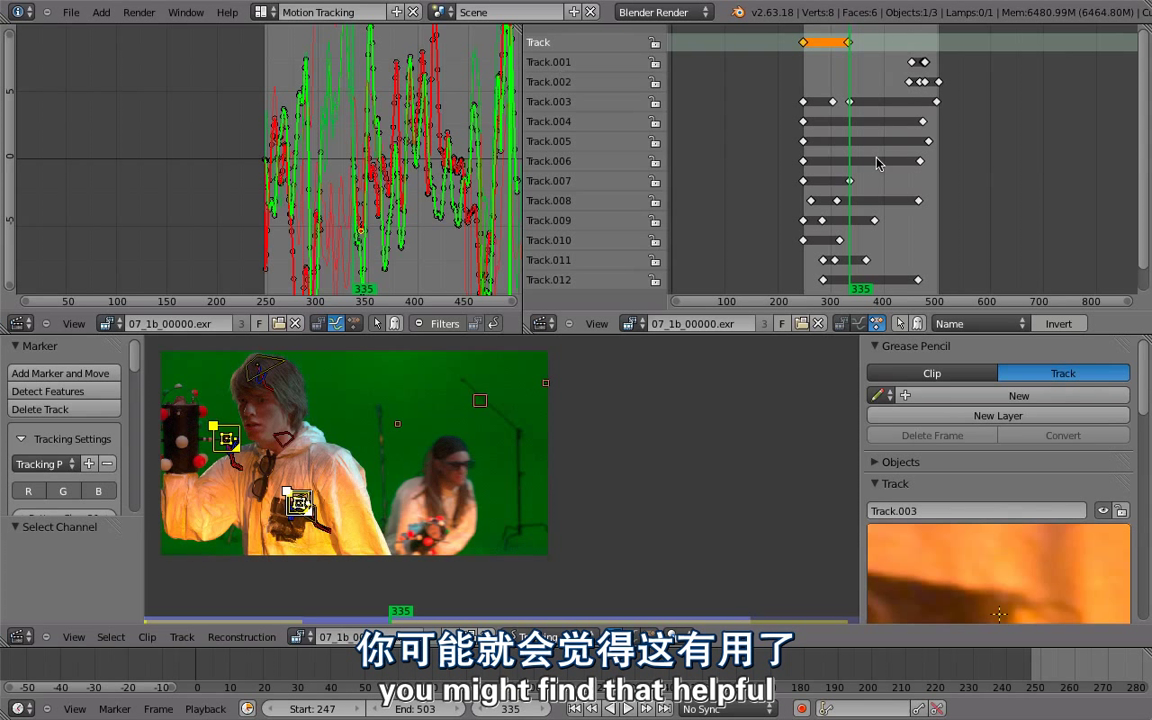
# Sort the dopesheet channels by Longest after trying Total, and invert the sort order.
pyautogui.click(958, 323)
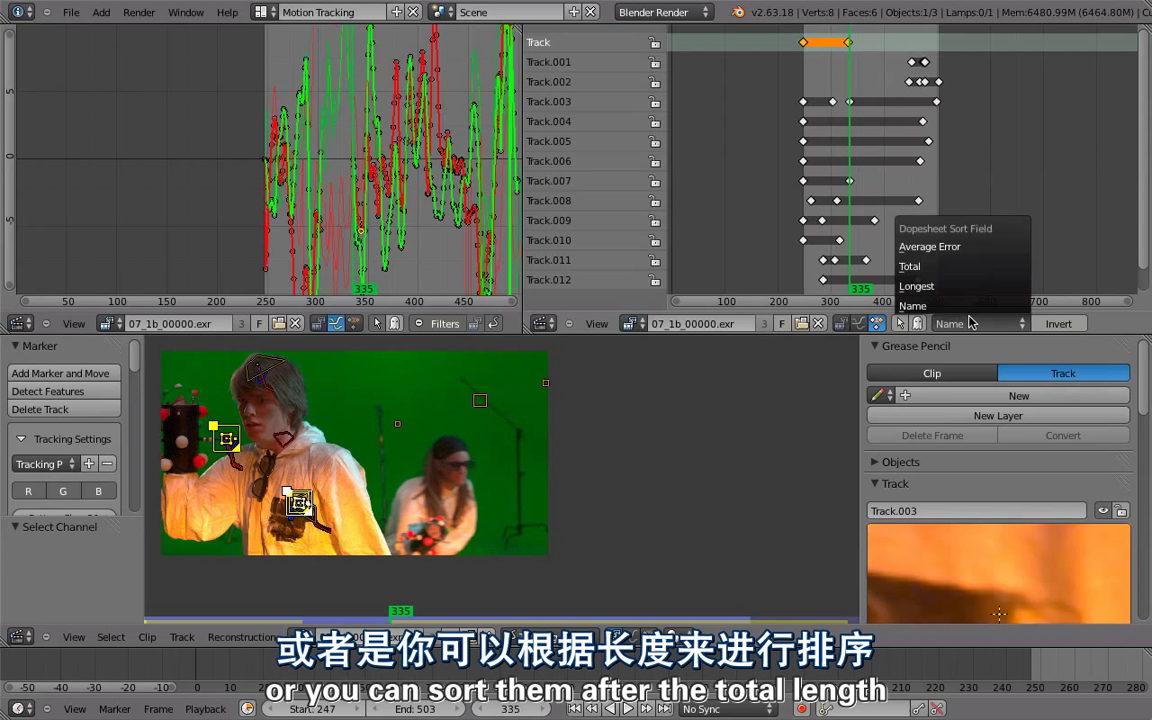
pyautogui.click(926, 268)
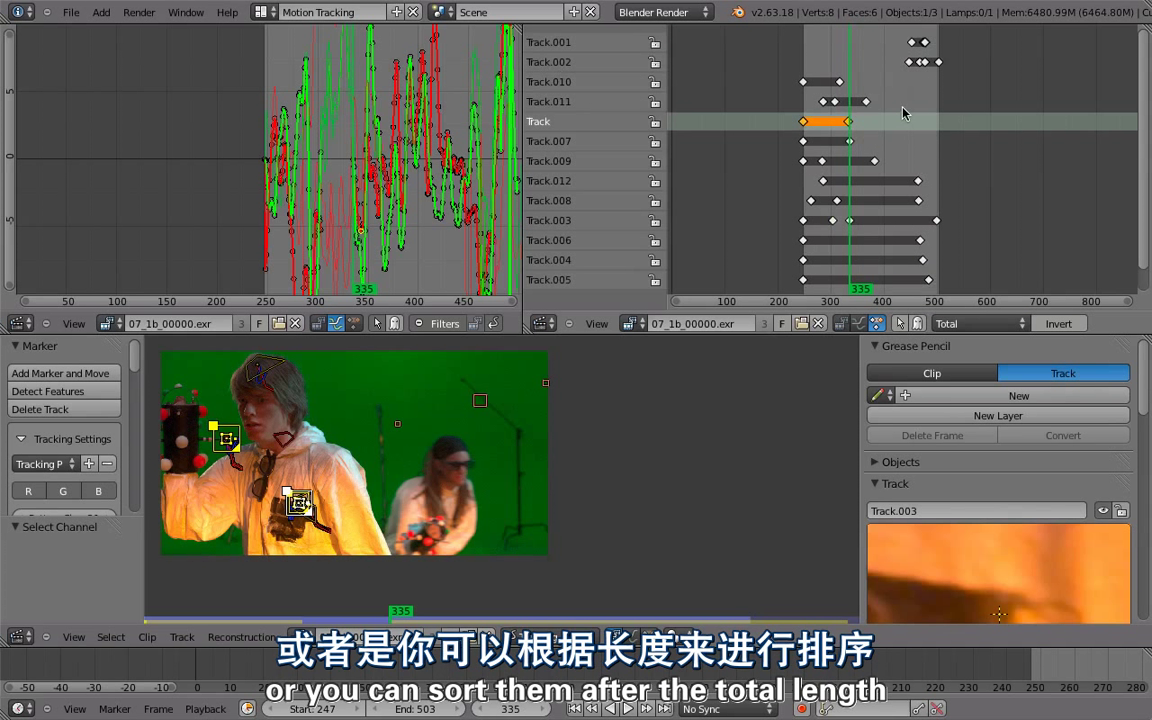
pyautogui.click(960, 323)
pyautogui.click(945, 285)
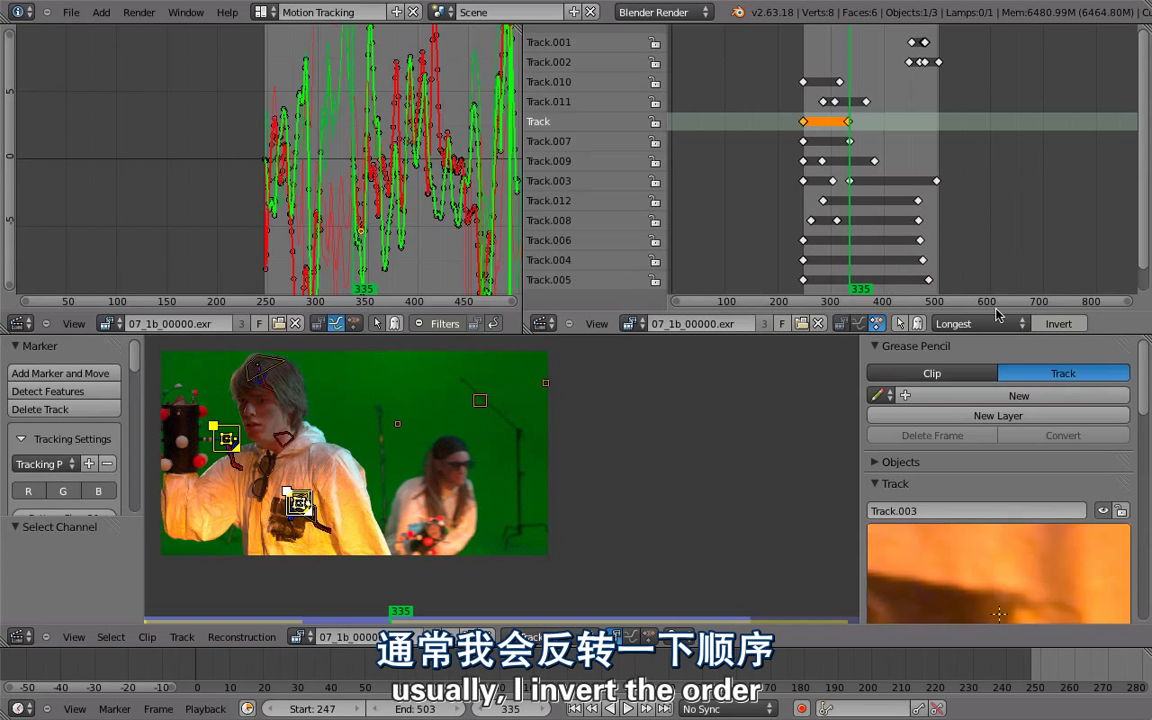
pyautogui.click(1064, 325)
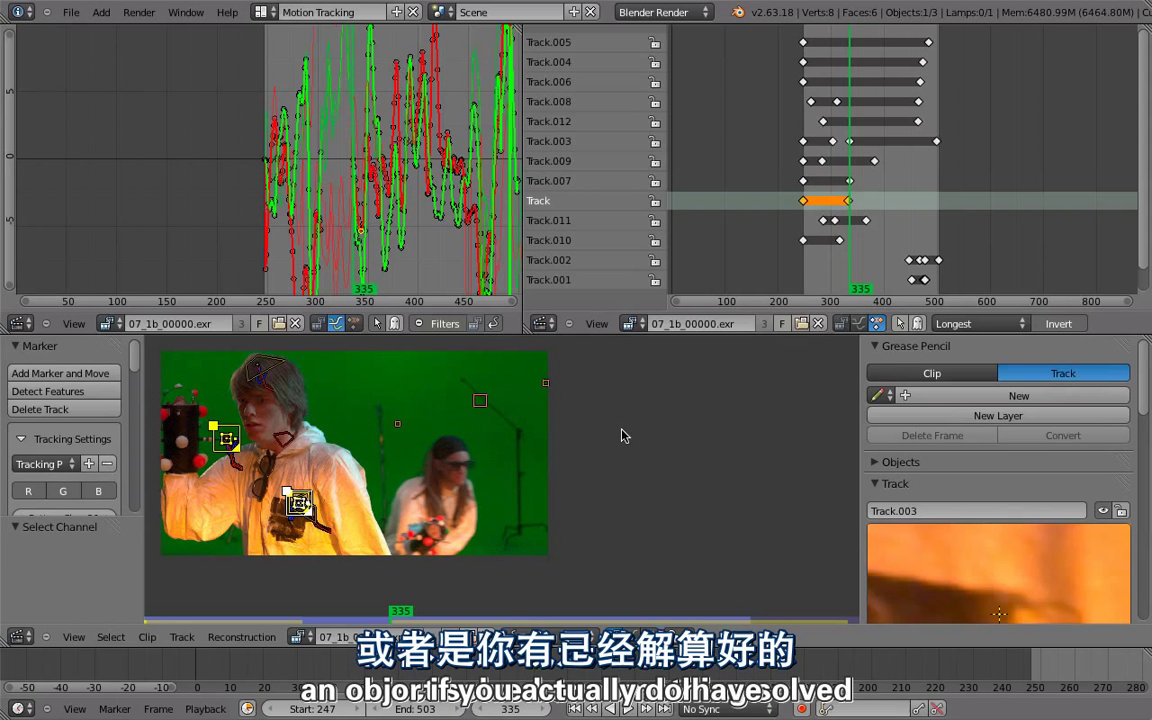
# Sort the dopesheet channels by Average Error and fit the graph view to the track curves.
pyautogui.click(953, 325)
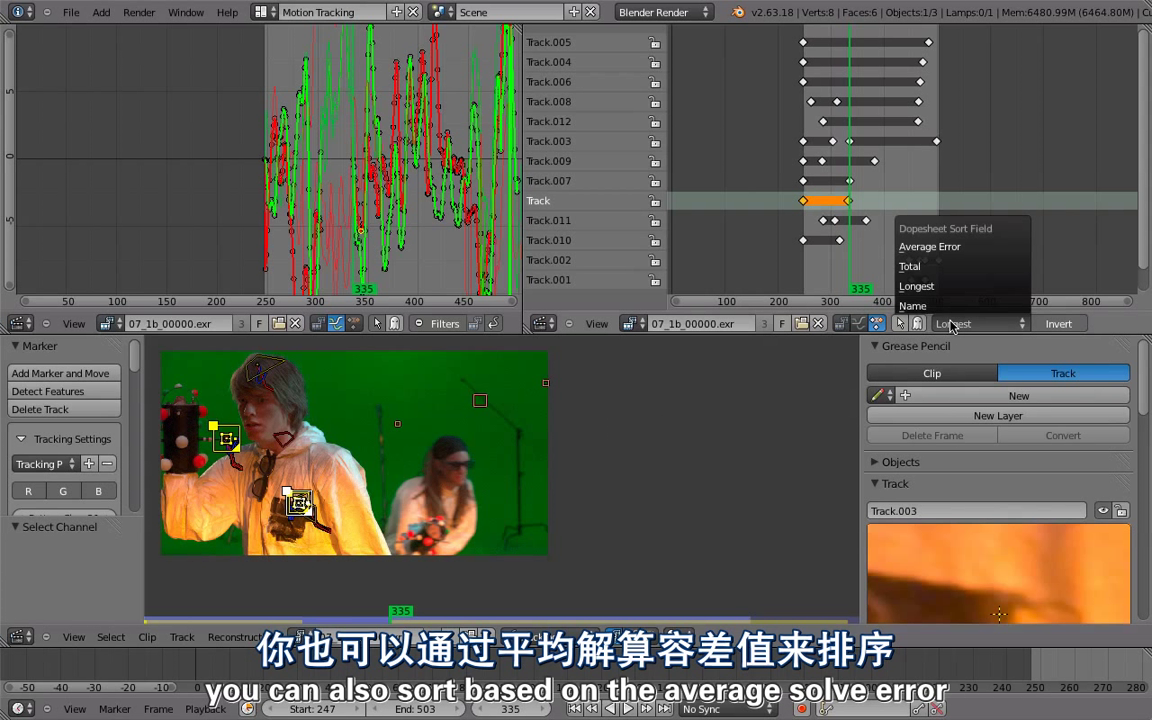
pyautogui.click(957, 249)
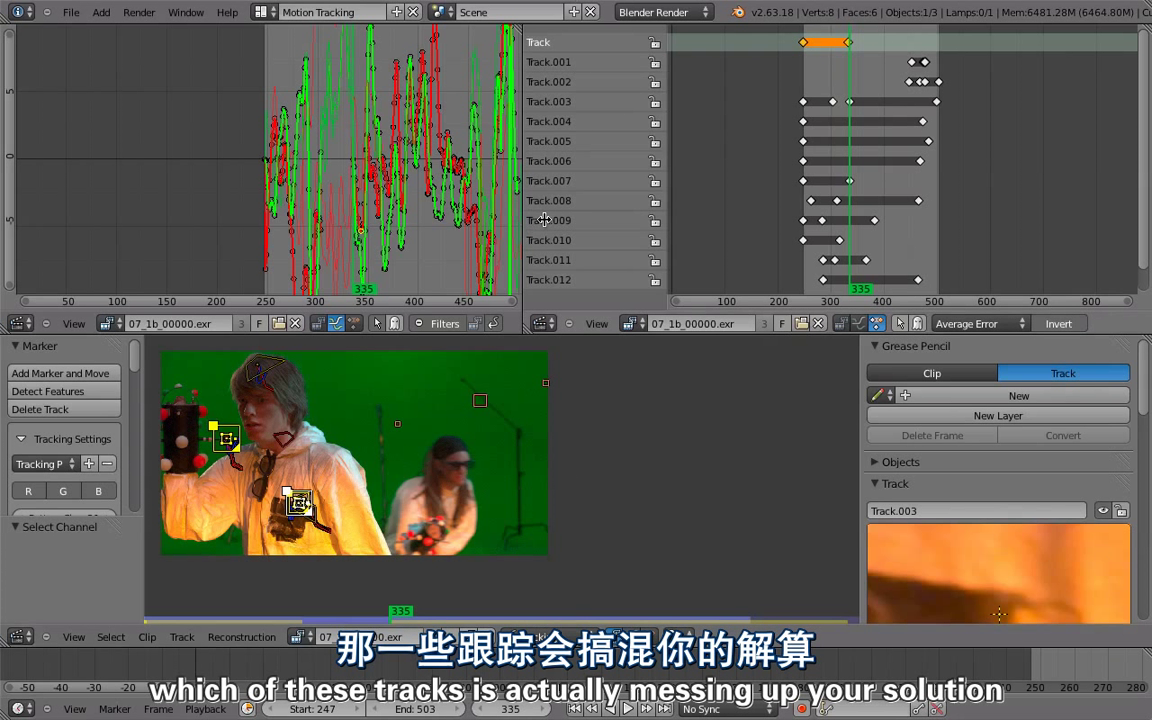
pyautogui.press('Home')
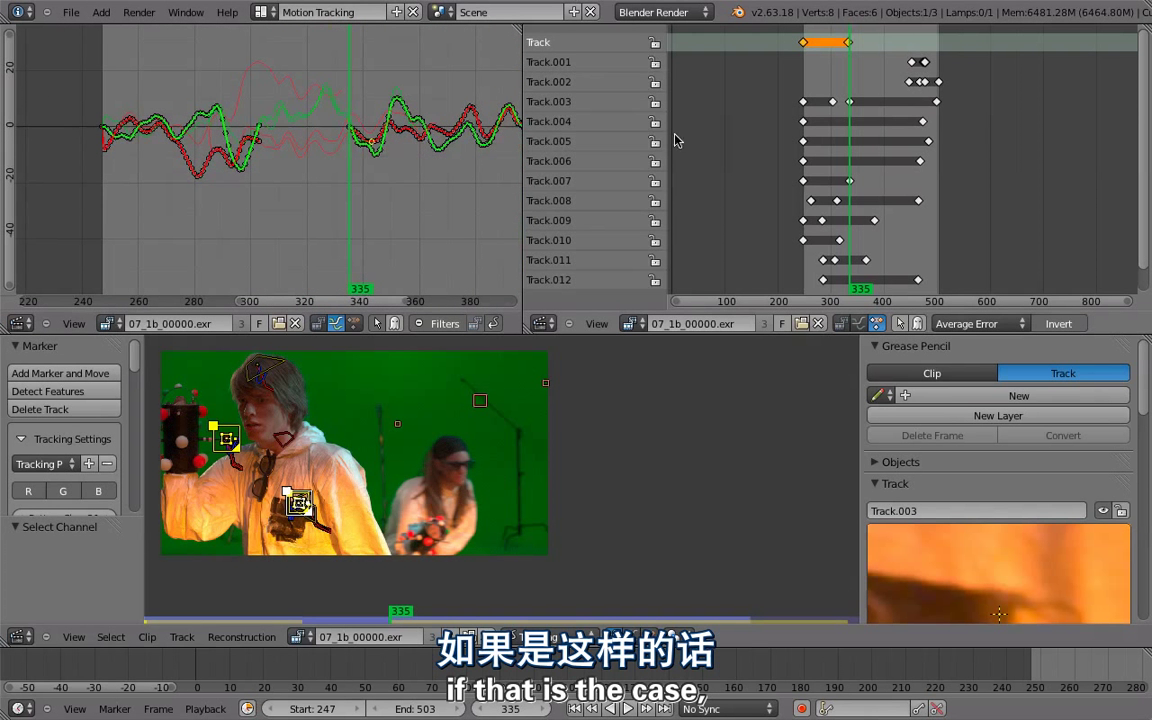
pyautogui.click(972, 325)
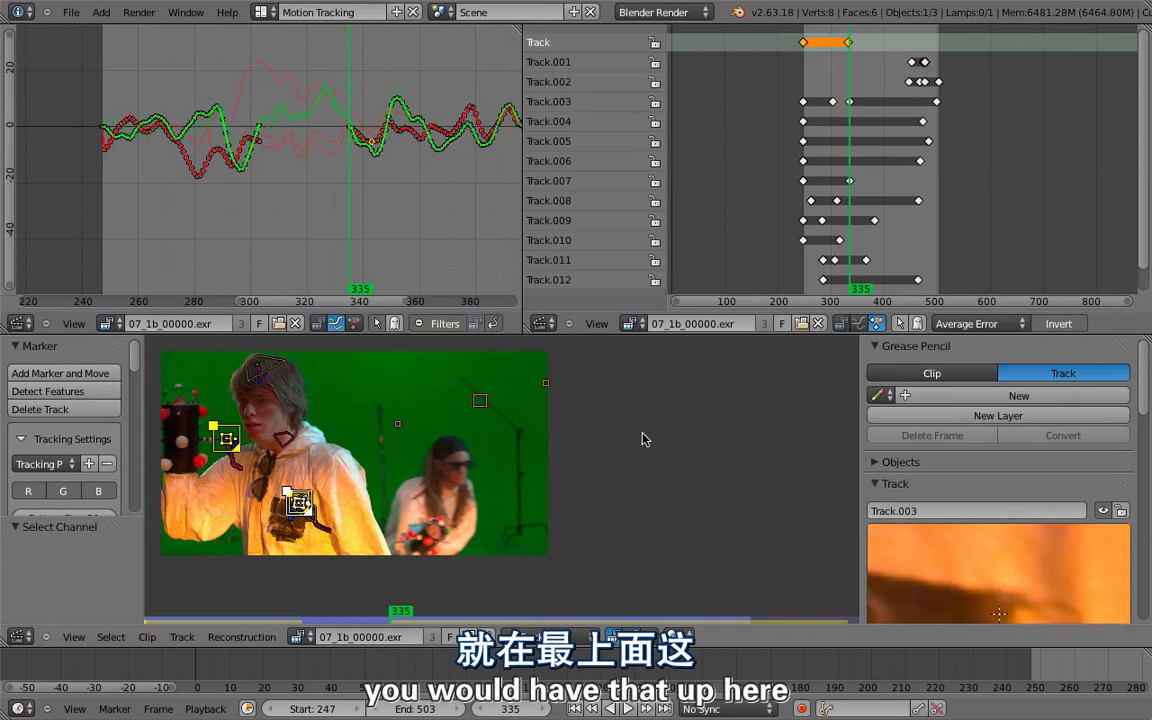
# Enlarge the clip view at the expense of the graph and dopesheet, and switch it to Mask mode.
pyautogui.moveTo(826, 337); pyautogui.dragTo(790, 252)
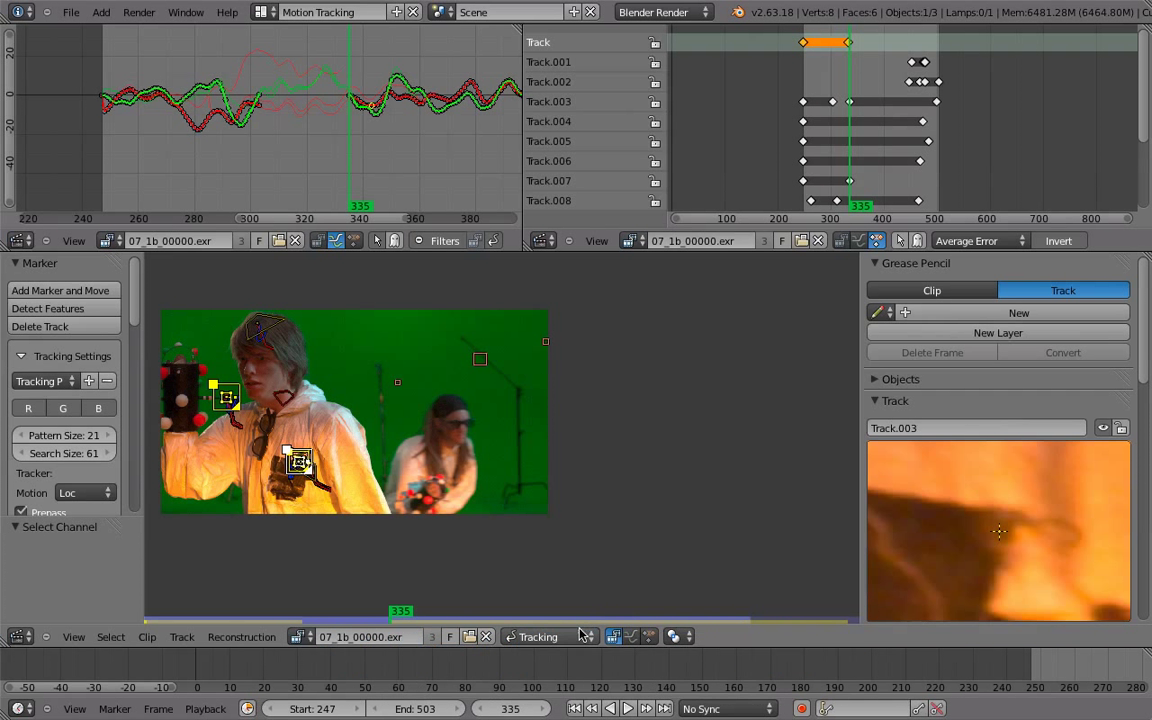
pyautogui.click(530, 637)
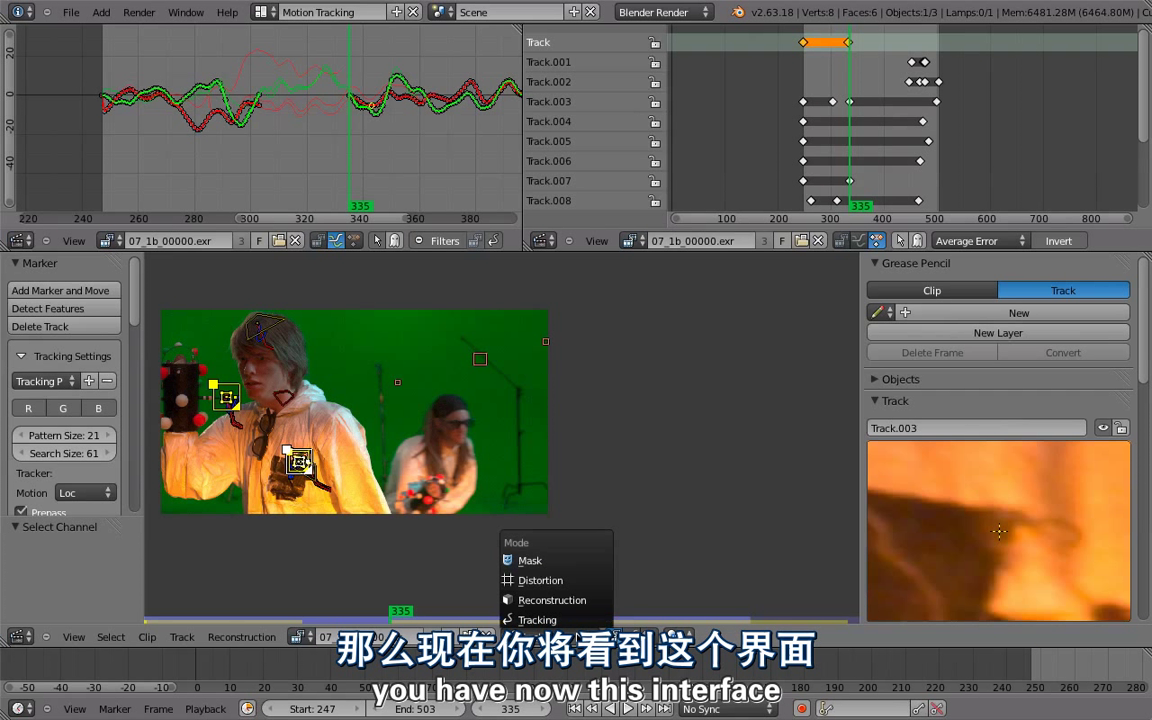
pyautogui.click(556, 562)
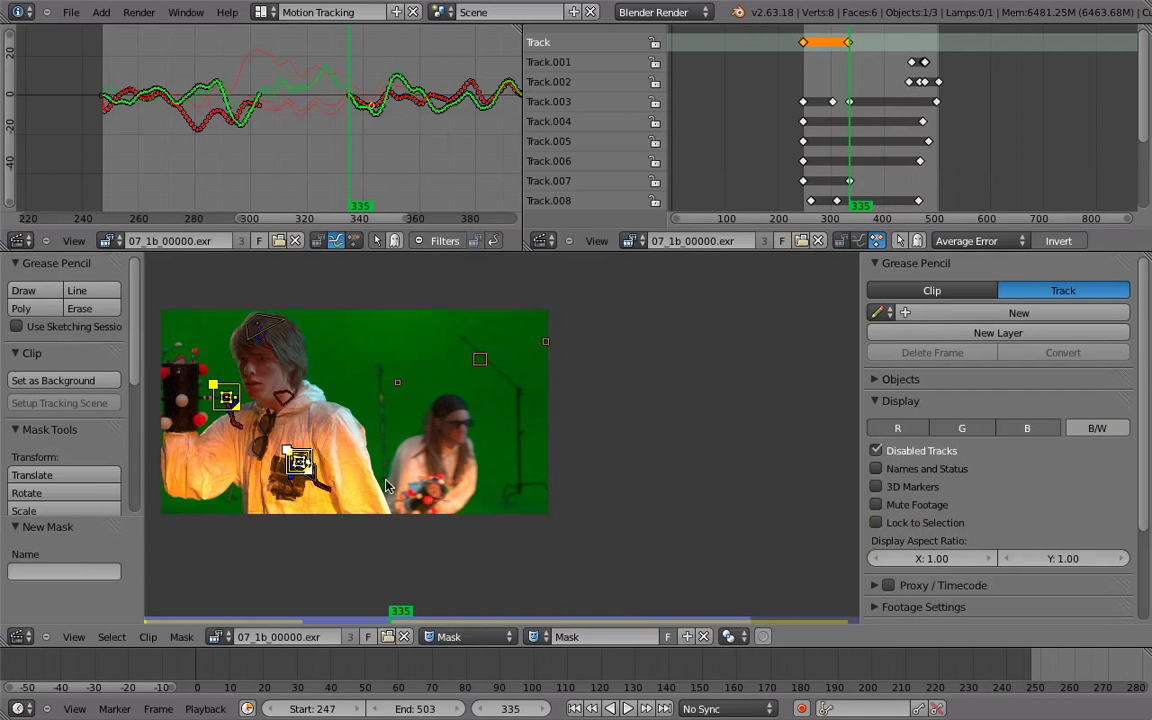
# Draw an open, curved four-point mask spline between the two actors and deselect all its points.
pyautogui.keyDown('ctrl'); pyautogui.click(347, 433); pyautogui.keyUp('ctrl')
pyautogui.keyDown('ctrl'); pyautogui.click(396, 407); pyautogui.keyUp('ctrl')
pyautogui.keyDown('ctrl'); pyautogui.click(340, 365); pyautogui.keyUp('ctrl')
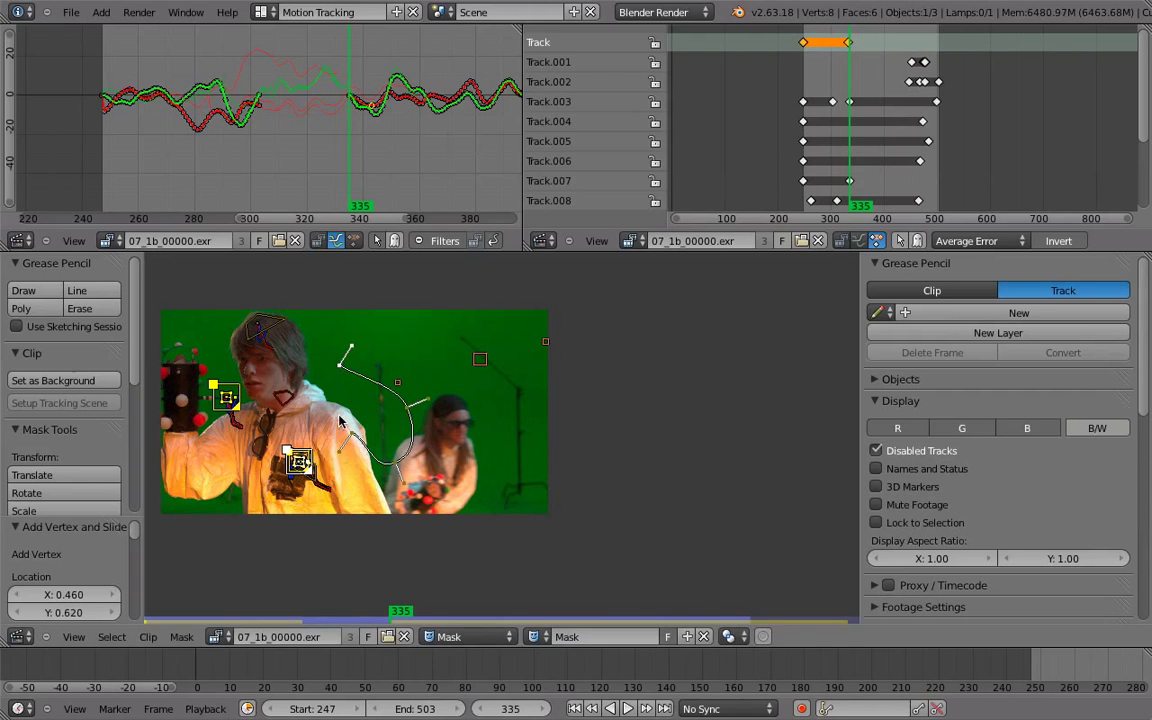
pyautogui.scroll(7, 365, 432)
pyautogui.scroll(-4, 355, 412)
pyautogui.moveTo(355, 412); pyautogui.dragTo(449, 450, button='middle')
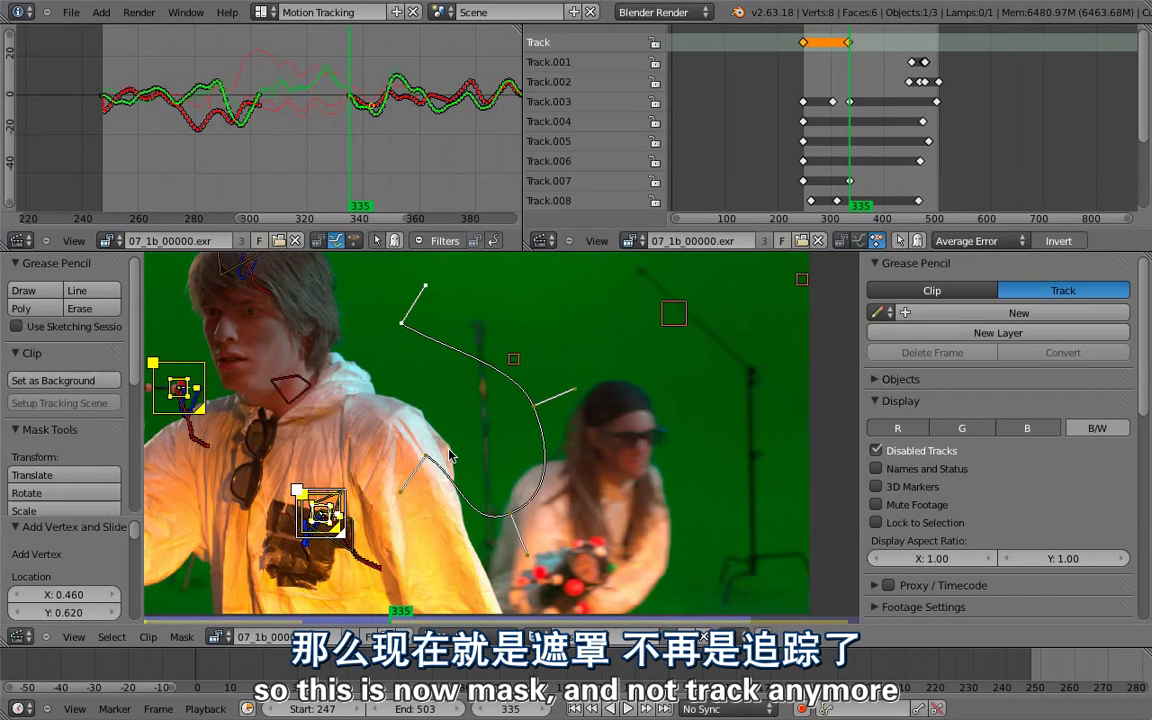
pyautogui.press('a')
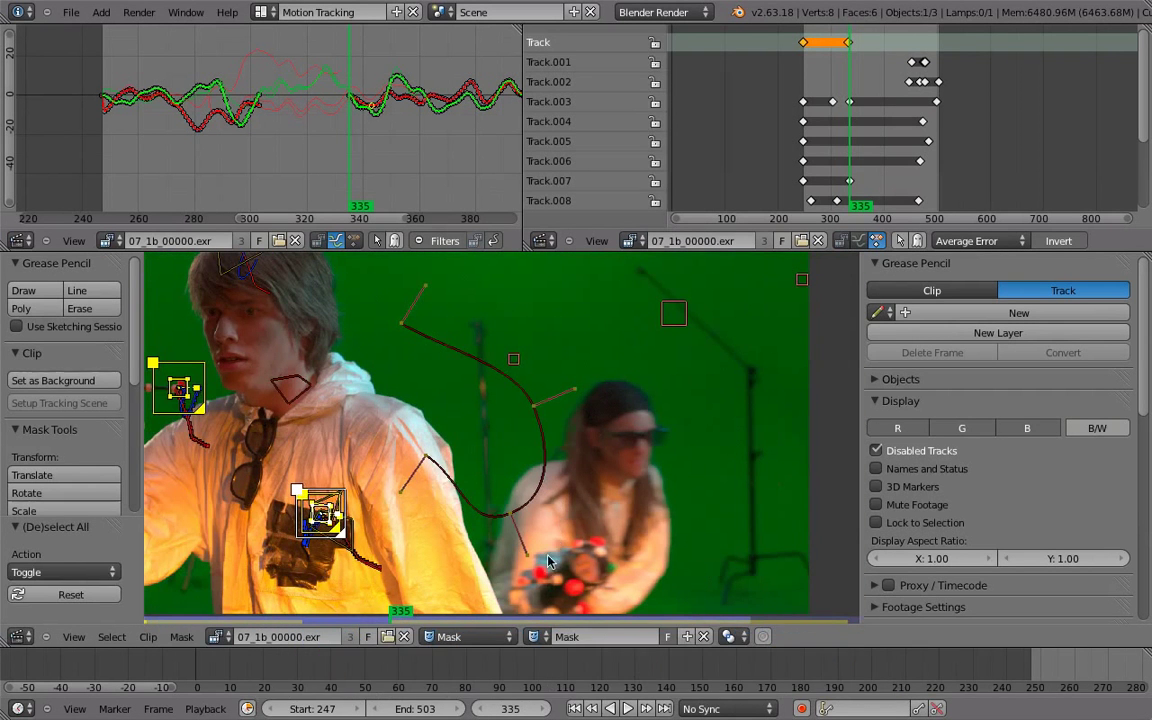
# Switch the clip editor from Mask to Tracking mode using the Select Mode choices.
pyautogui.click(537, 636)
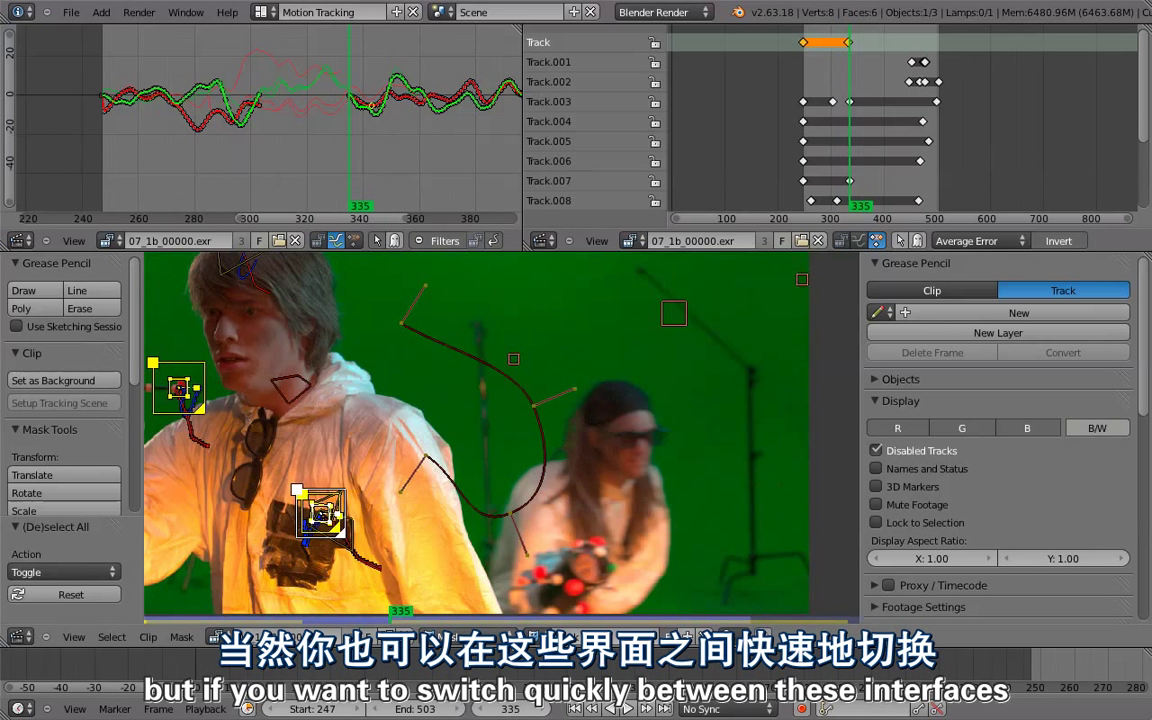
pyautogui.click(472, 636)
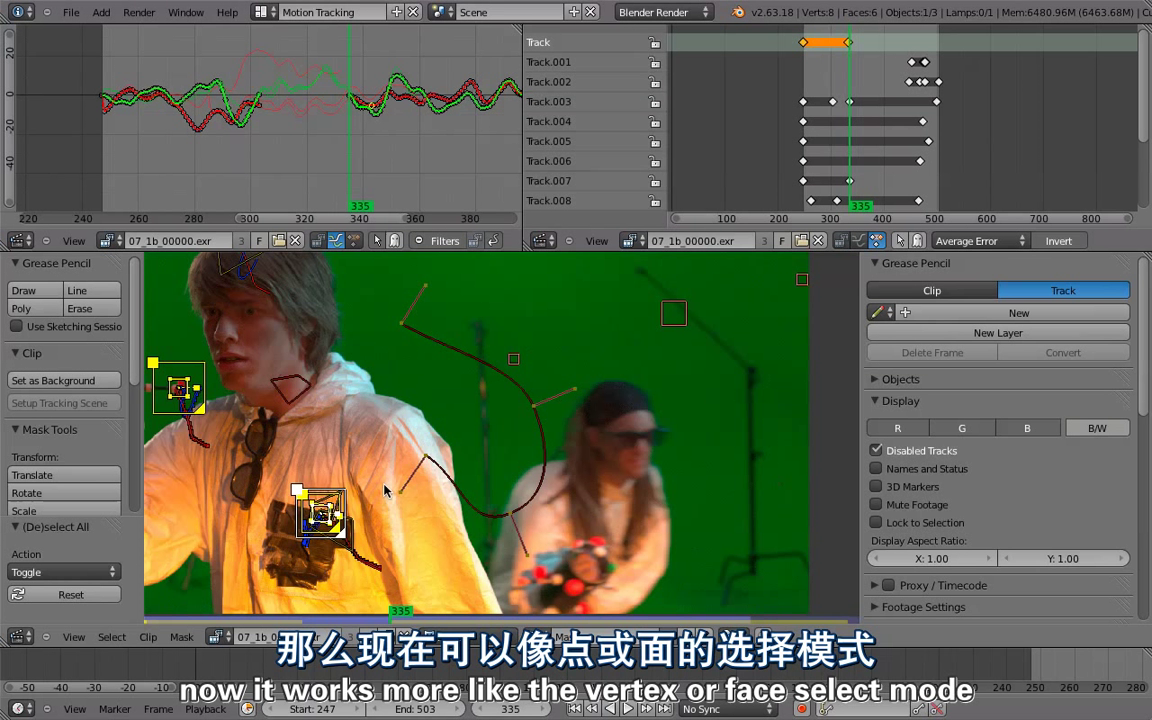
pyautogui.press('Tab')
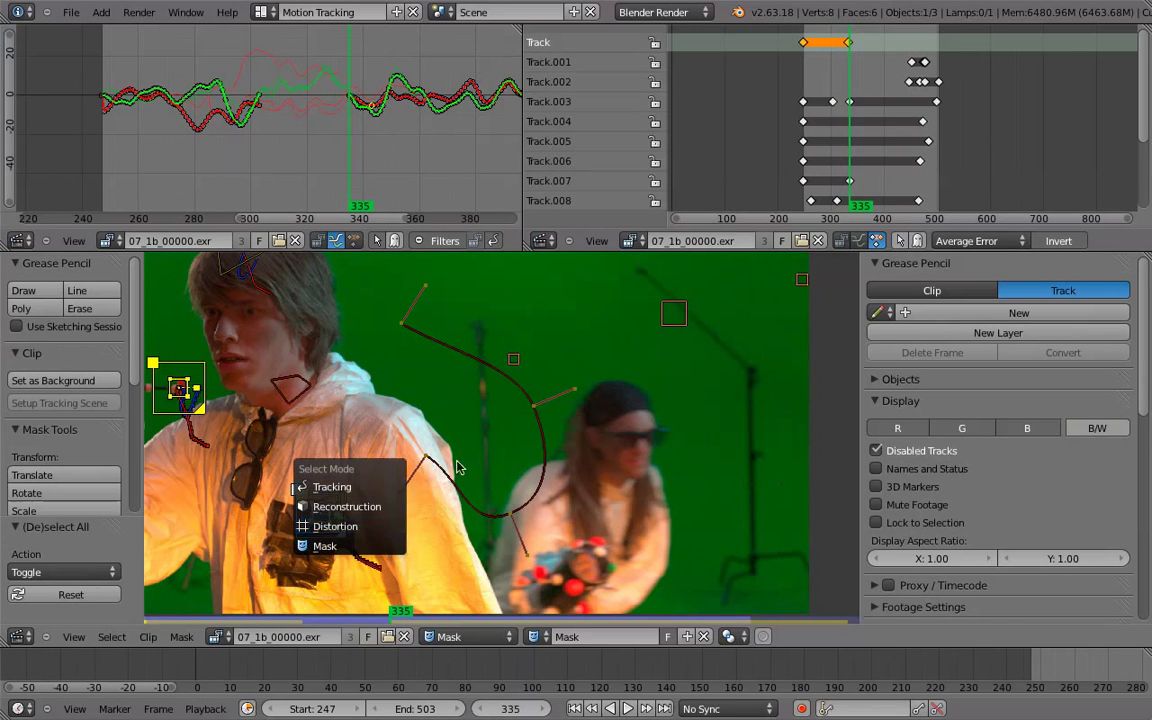
pyautogui.press('1')
pyautogui.press('Tab')
pyautogui.press('1')
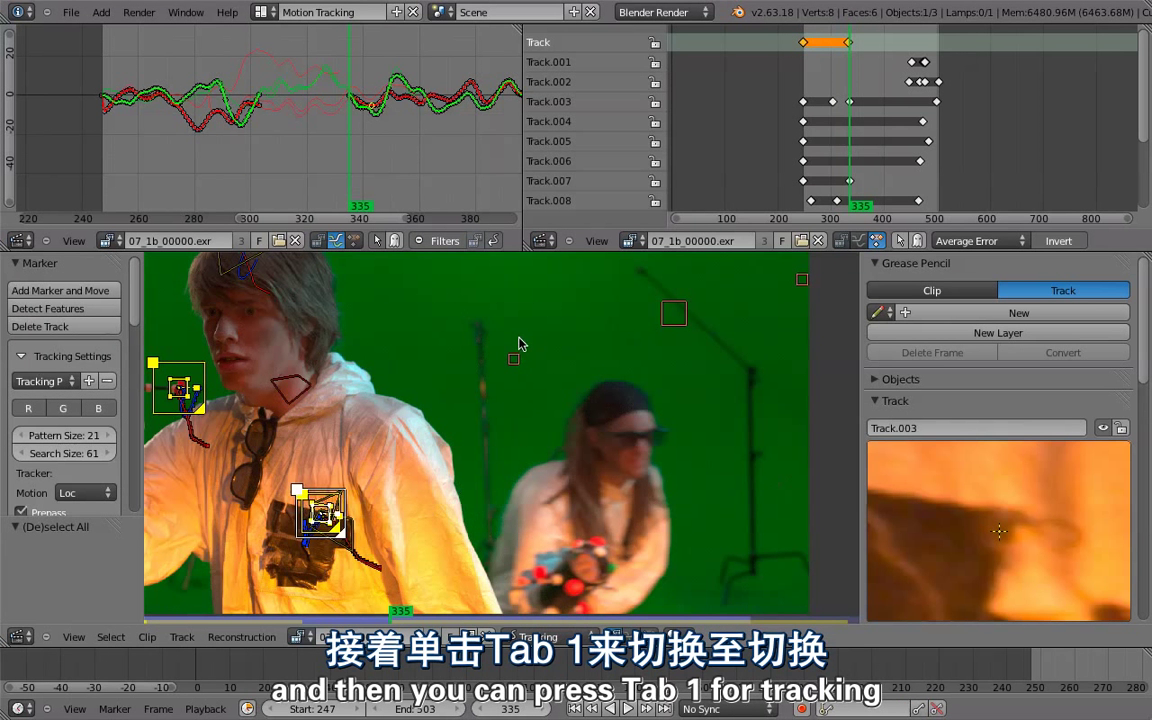
# Step the clip editor through the Reconstruction, Distortion and Mask modes.
pyautogui.press('Tab')
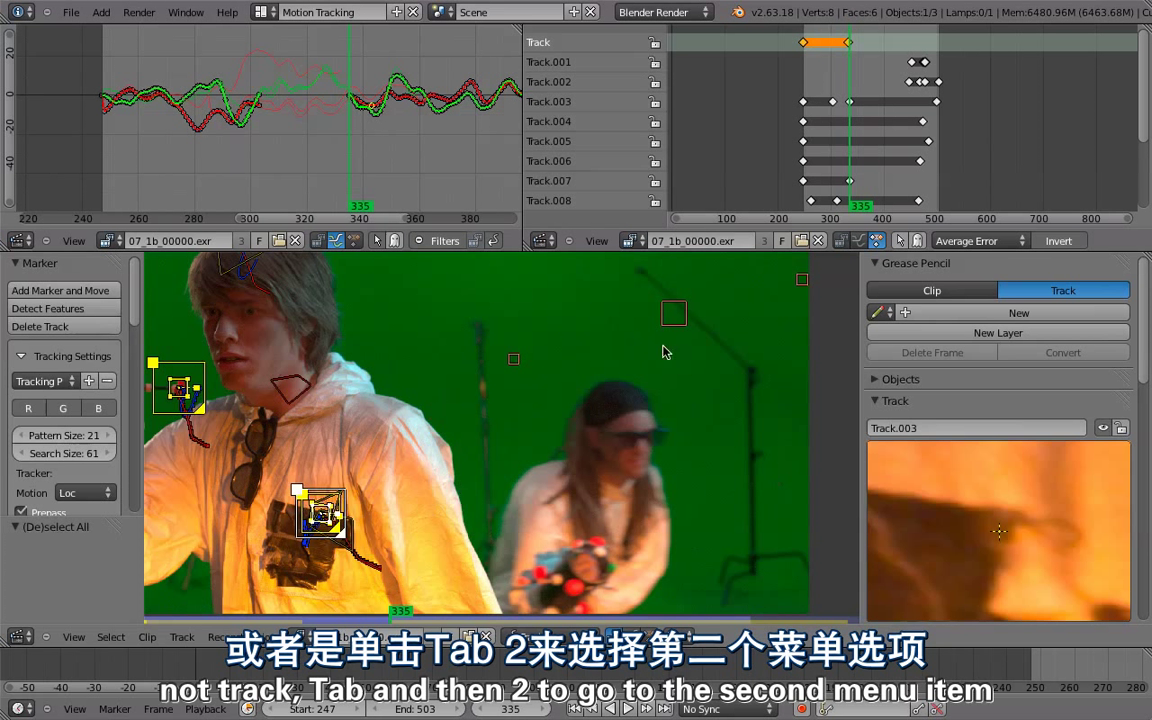
pyautogui.press('Tab')
pyautogui.press('2')
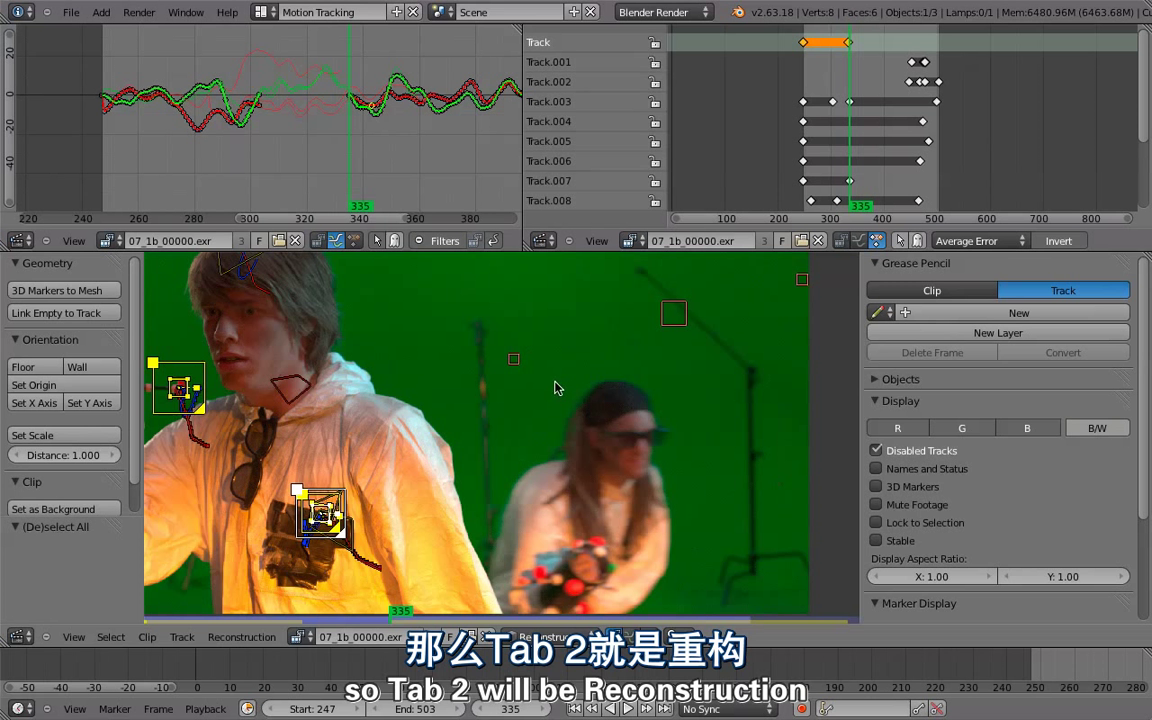
pyautogui.press('Tab')
pyautogui.press('3')
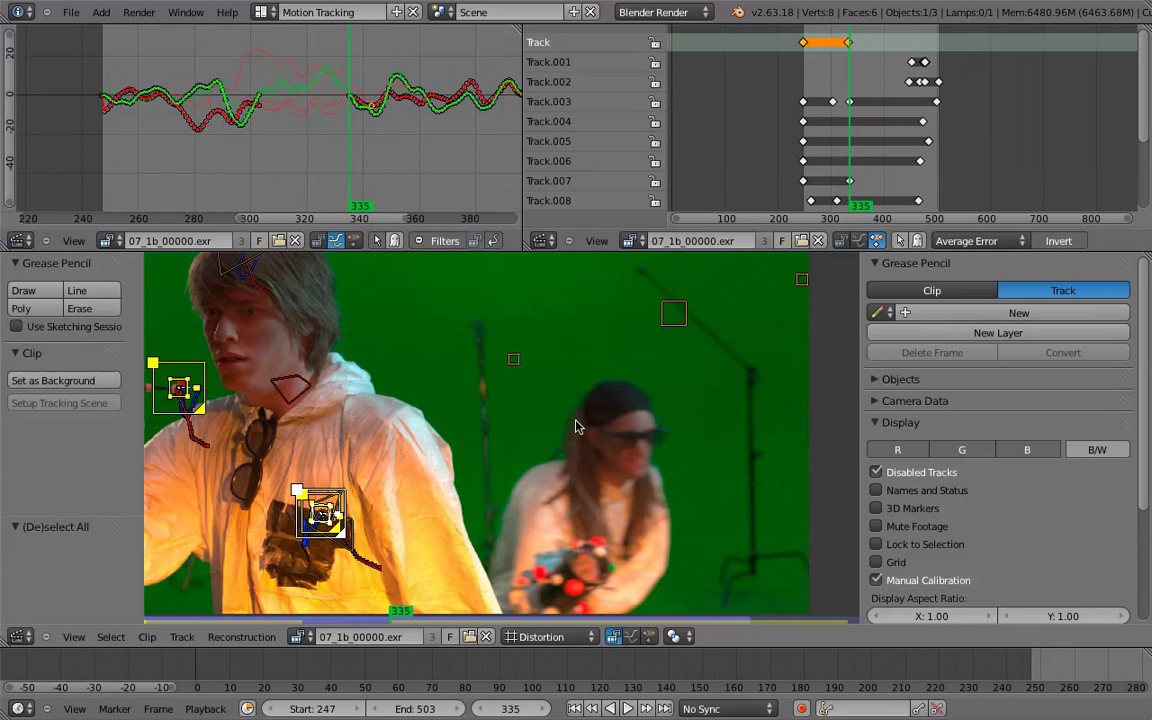
pyautogui.press('Tab')
pyautogui.press('4')
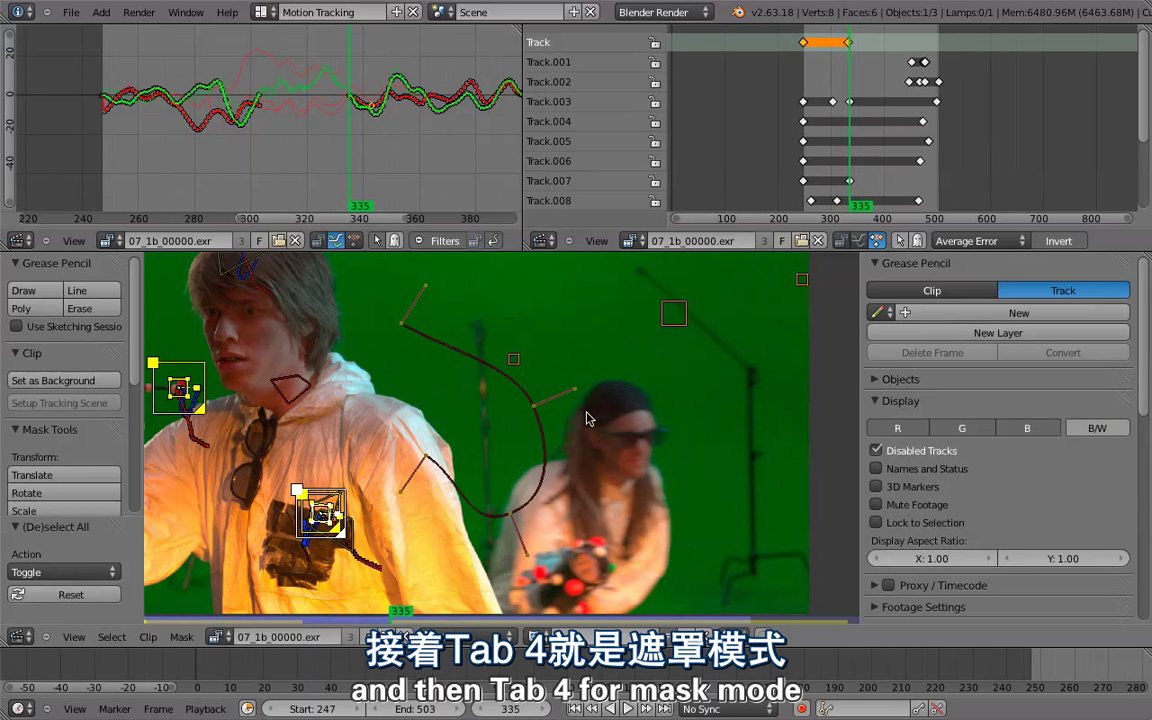
# Alternate the clip editor between Tracking and Mask modes, ending in Tracking mode.
pyautogui.scroll(3, 567, 417)
pyautogui.press('Tab')
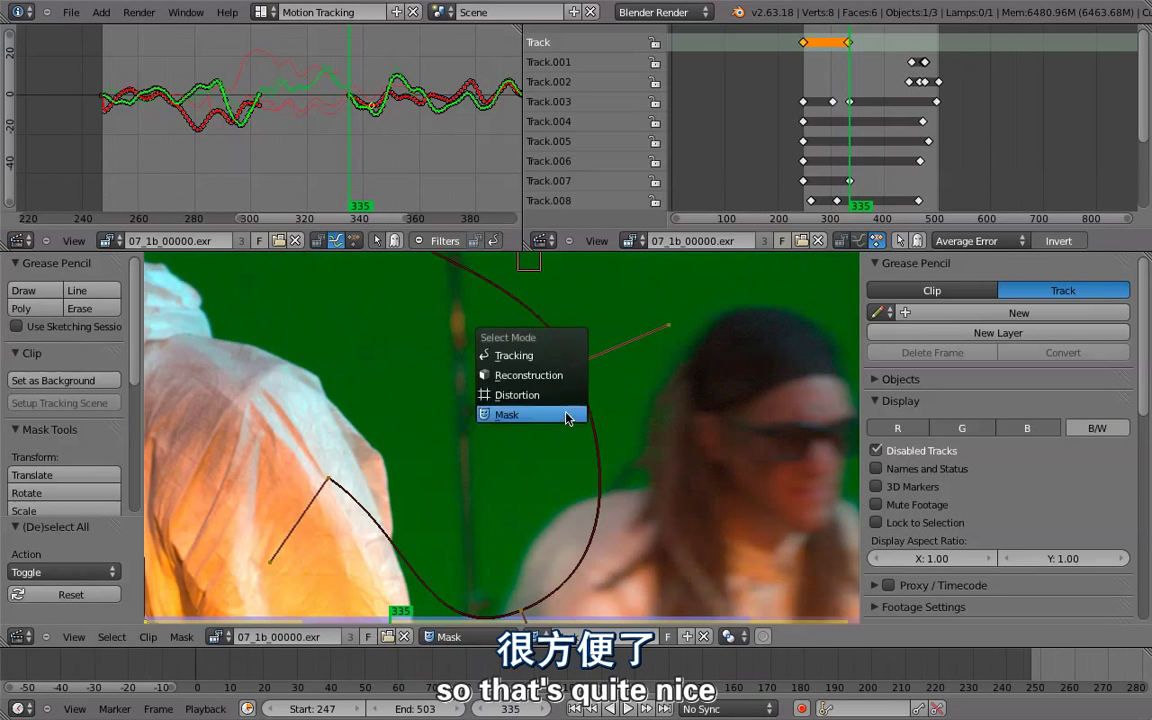
pyautogui.press('1')
pyautogui.press('Tab')
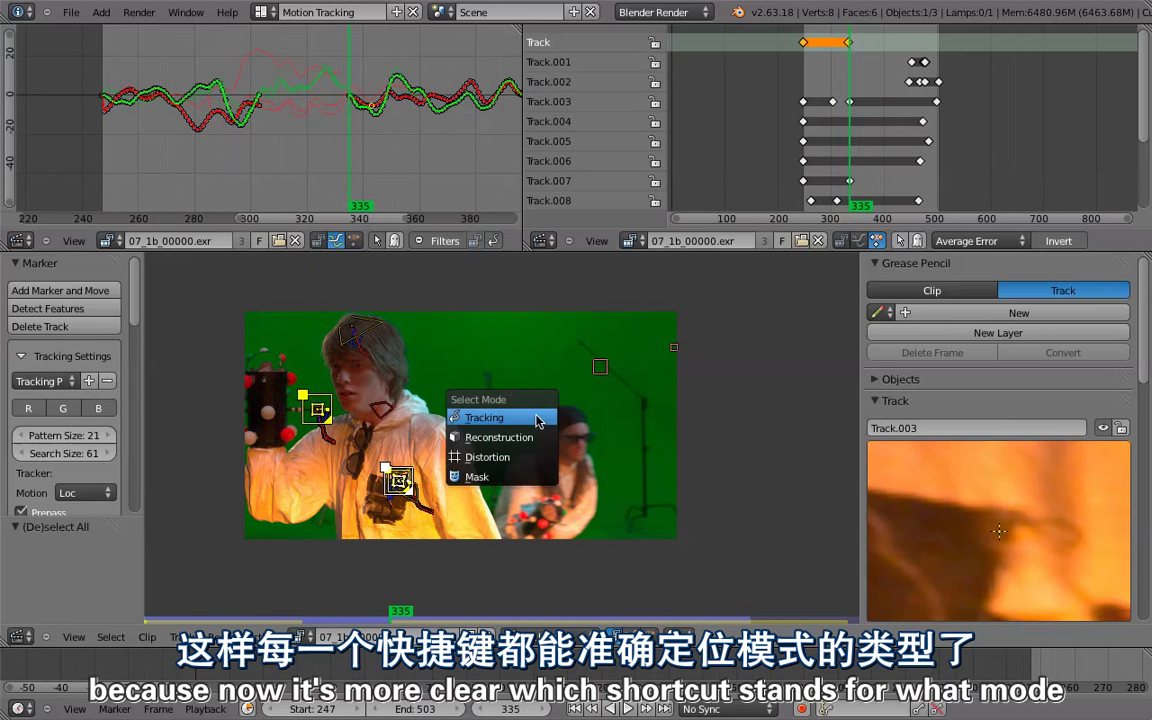
pyautogui.press('4')
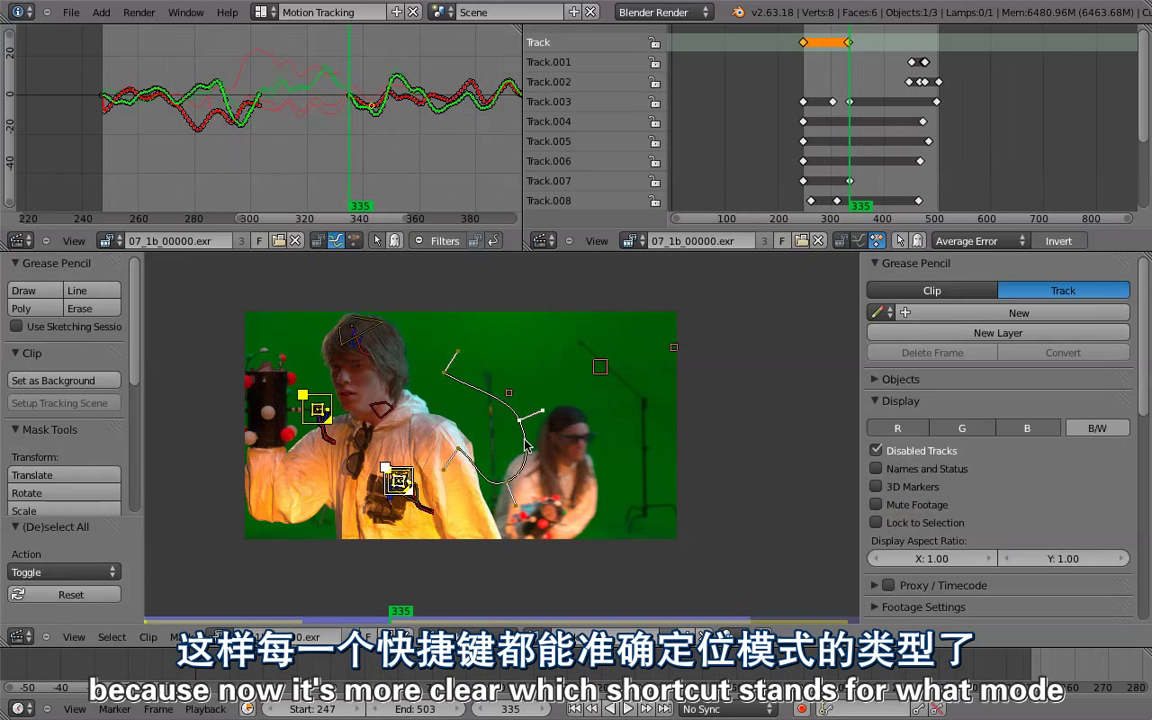
pyautogui.press('Tab')
pyautogui.press('1')
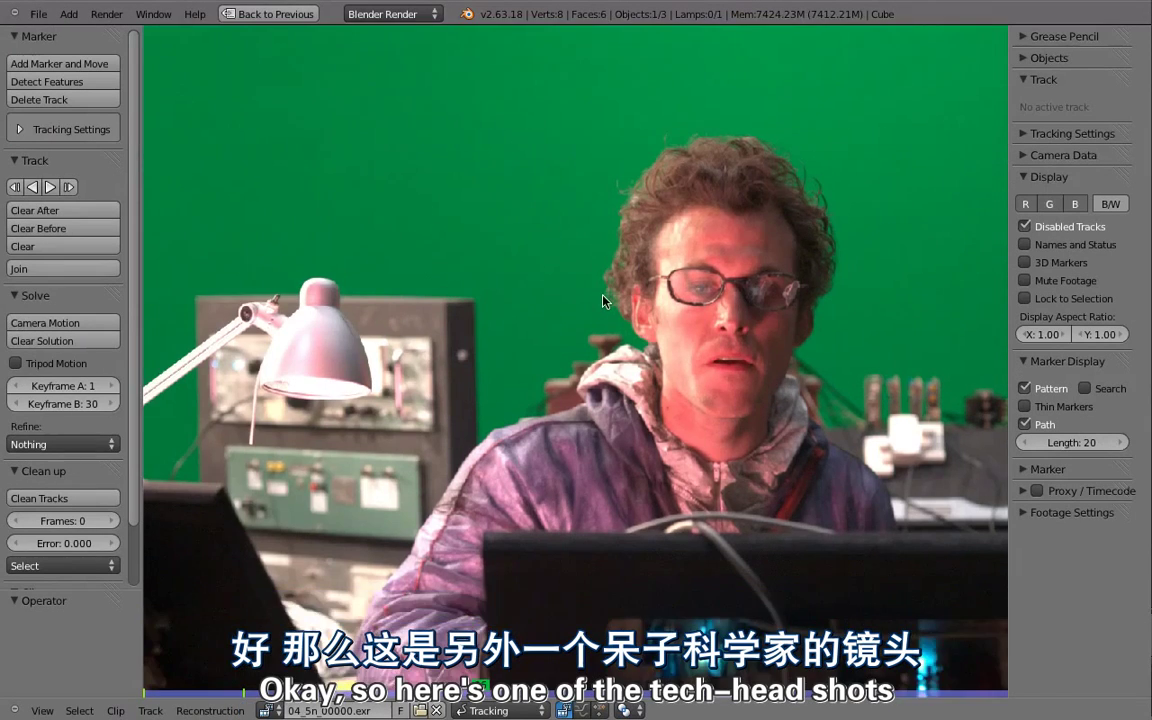
# Play and scrub the 04_5n_00000.exr shot to examine the camera movement, returning to frame 1.
pyautogui.scroll(-3, 604, 300)
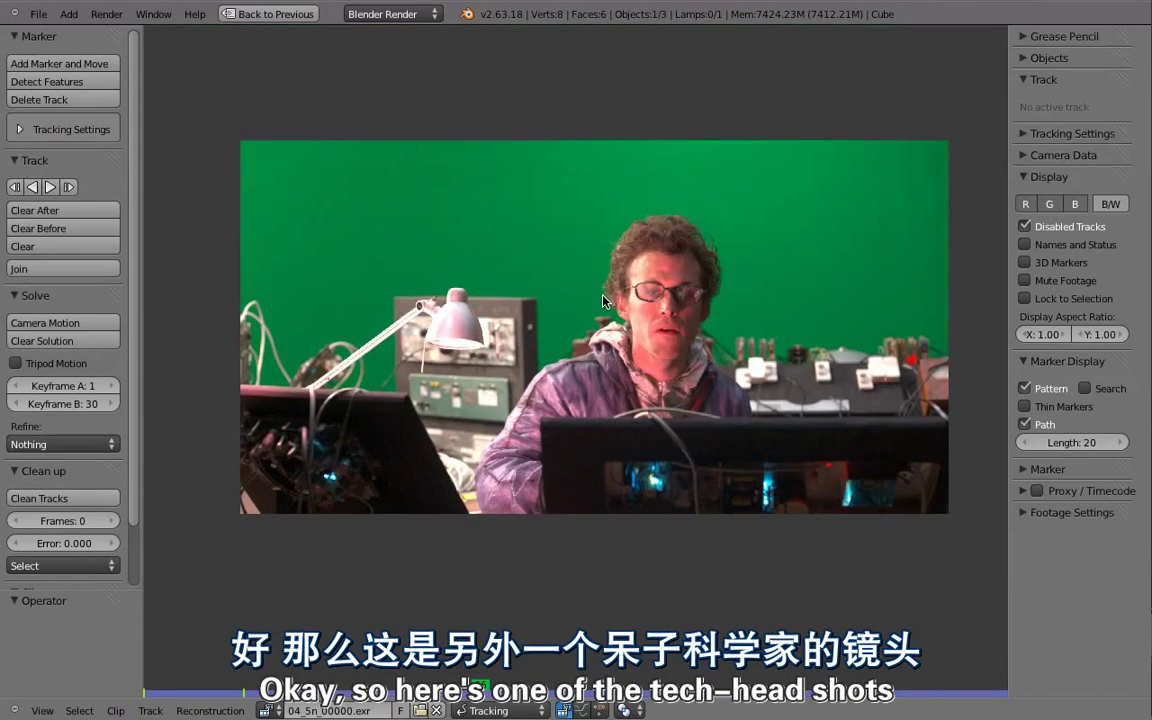
pyautogui.hotkey('alt', 'a')
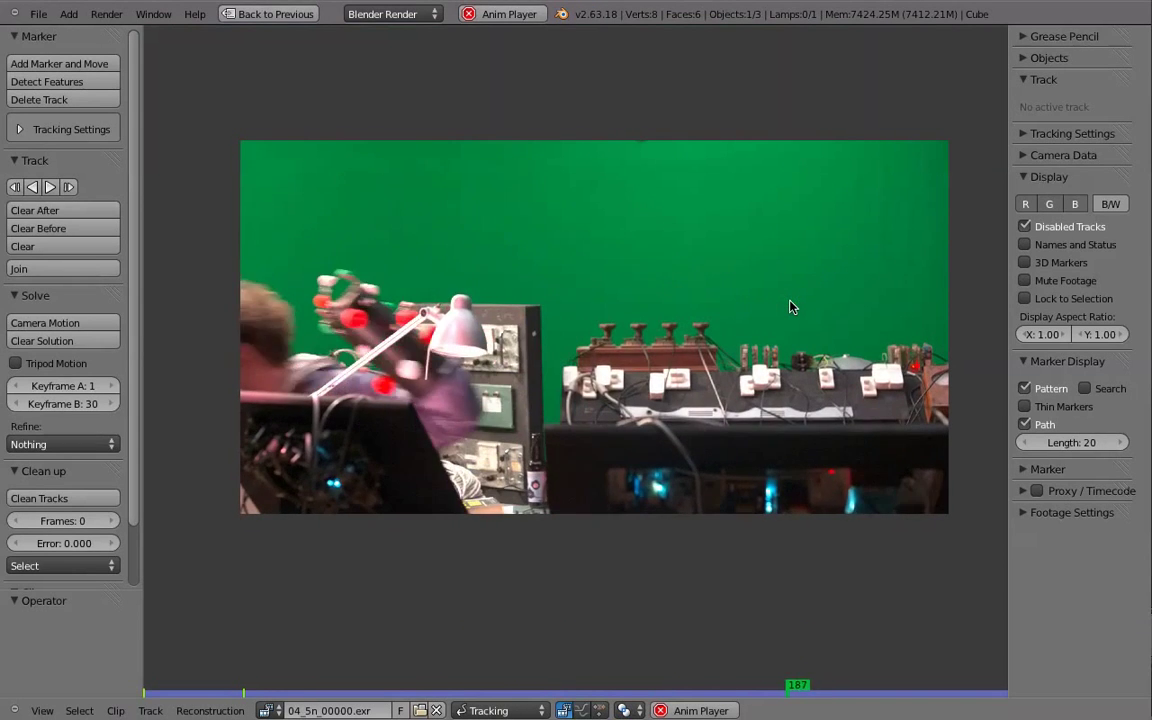
pyautogui.press('Escape')
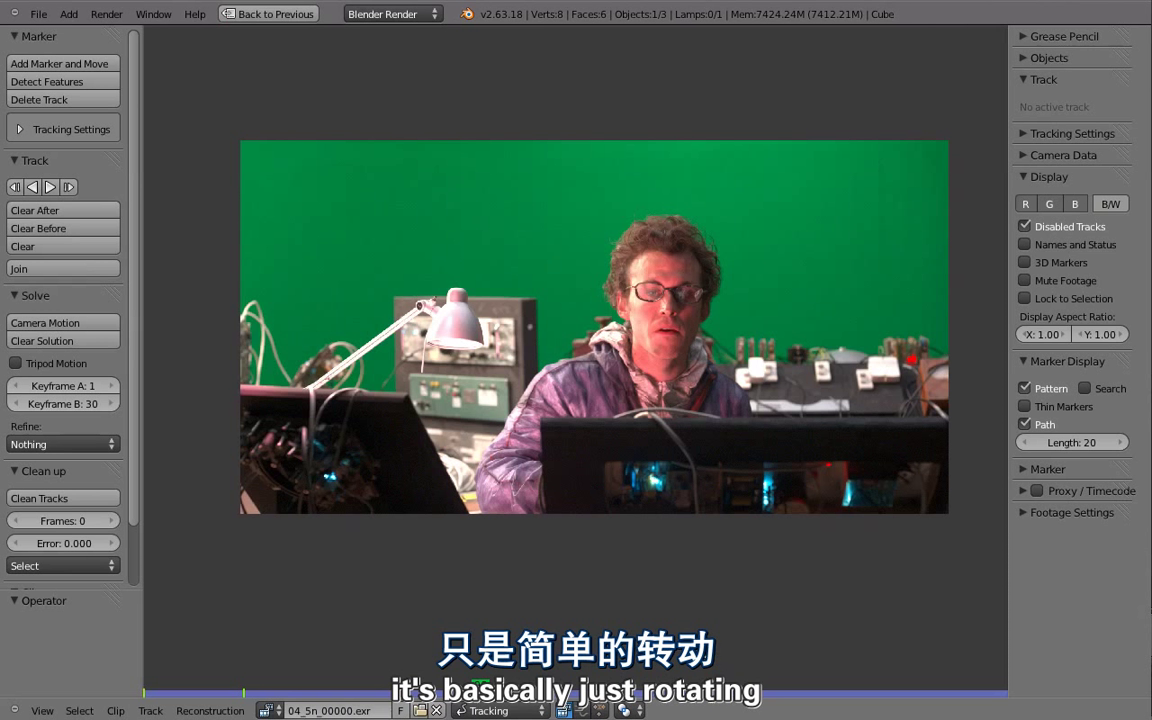
pyautogui.hotkey('alt', 'a')
pyautogui.hotkey('alt', 'a')
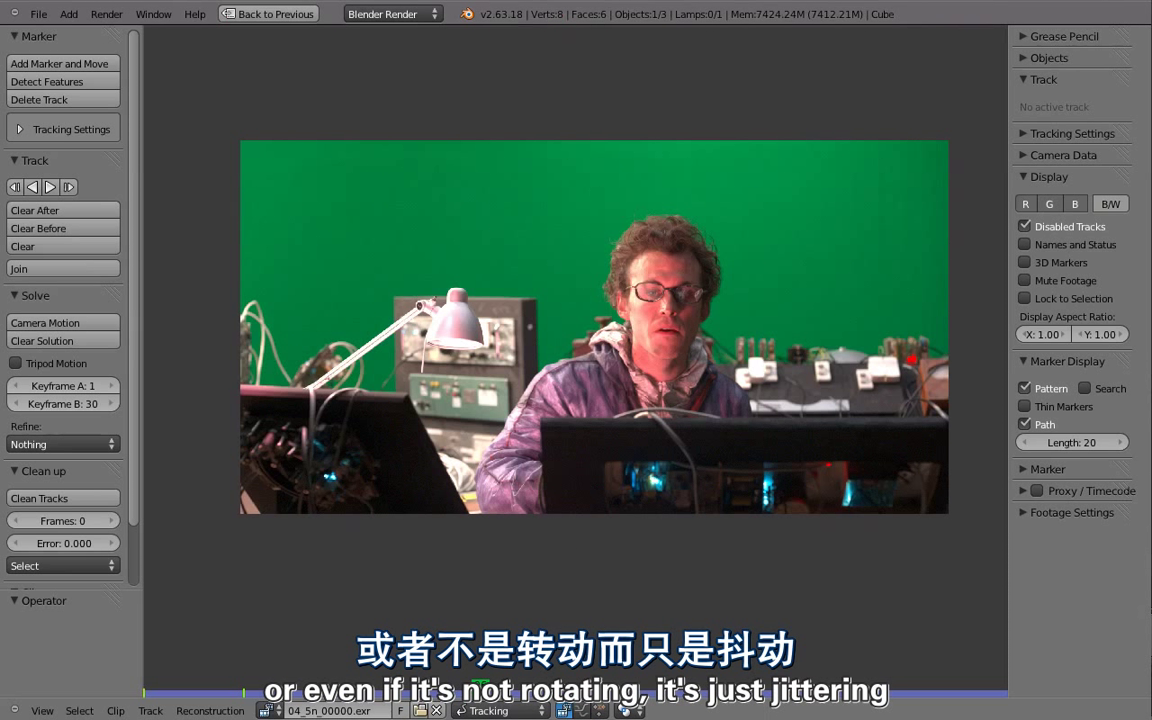
pyautogui.moveTo(480, 690); pyautogui.dragTo(645, 690)
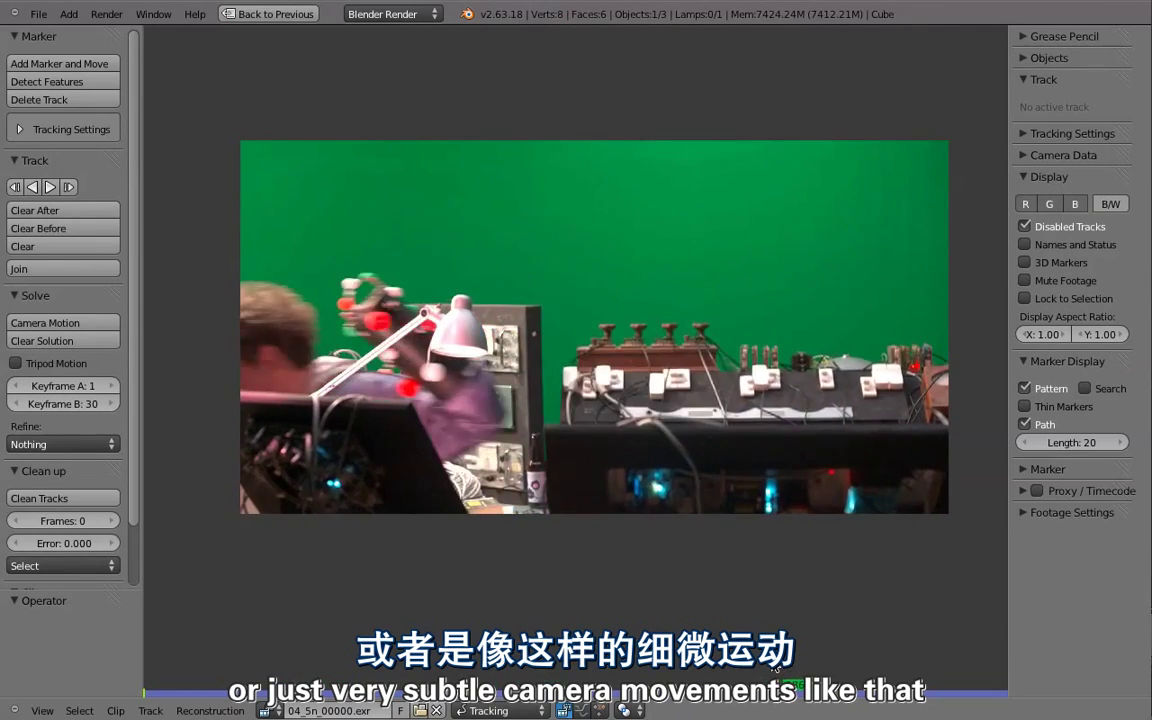
pyautogui.moveTo(771, 664); pyautogui.dragTo(595, 565)
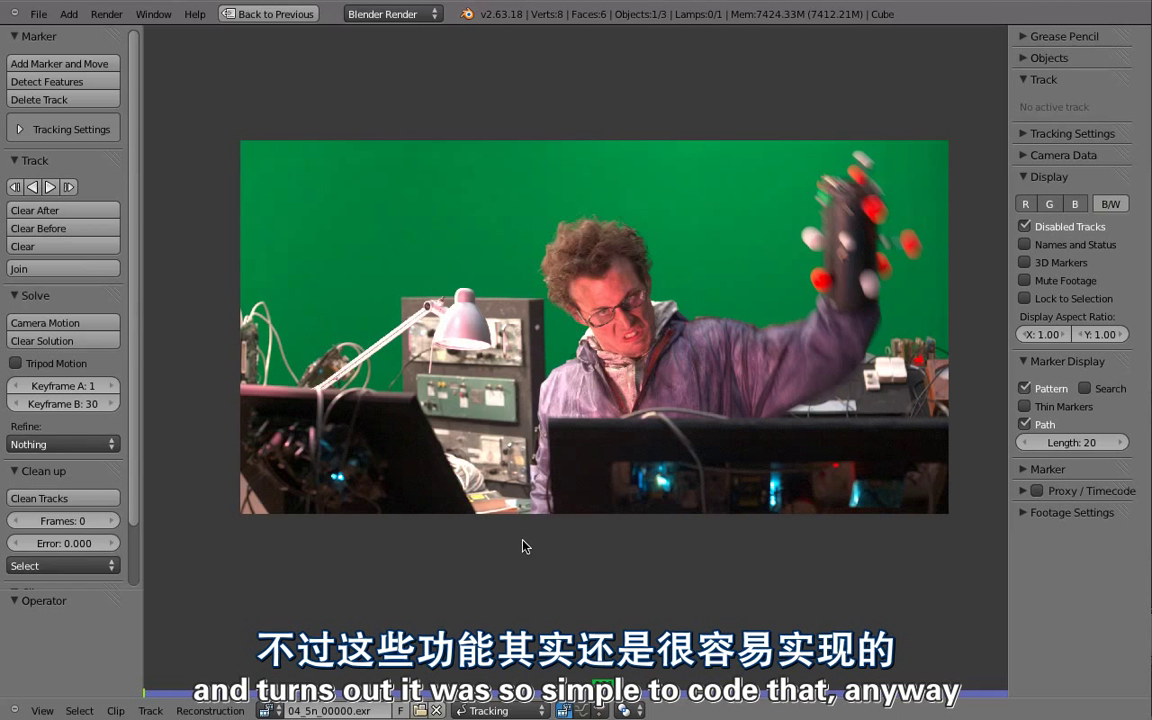
pyautogui.hotkey('shift', 'Left')
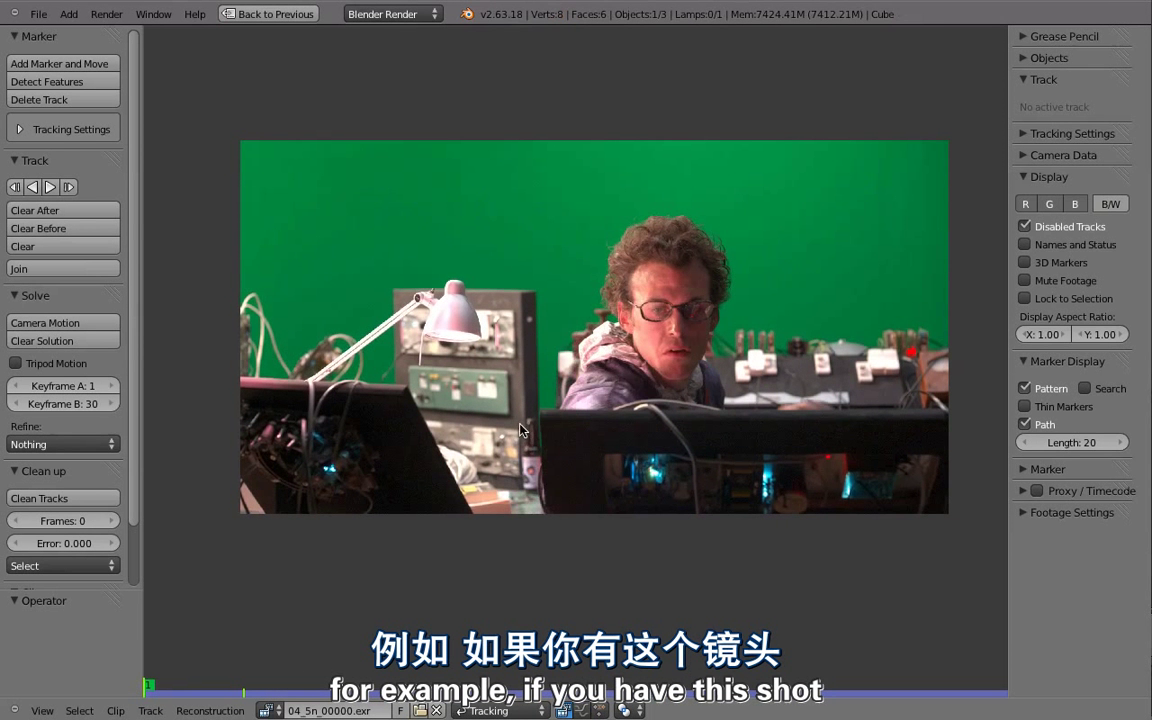
pyautogui.hotkey('alt', 'a')
pyautogui.press('Escape')
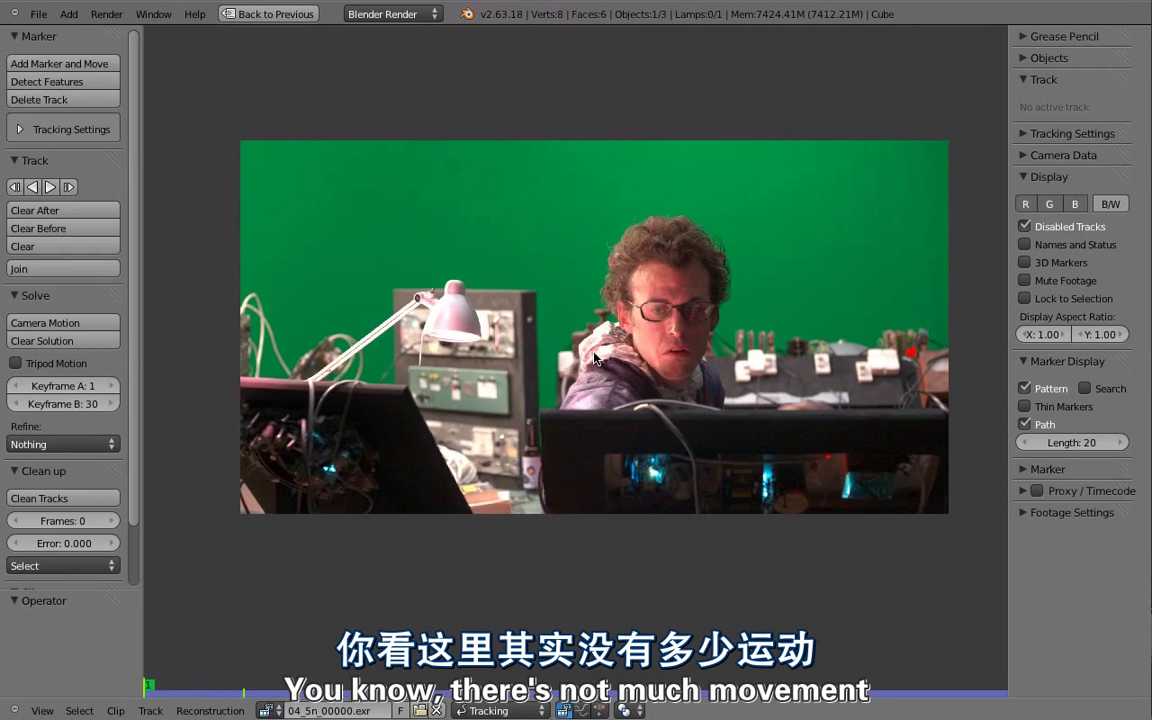
# Add a marker on the dark cabinet's edge between the lamp and the actor, and scale it up about 2.45 times.
pyautogui.scroll(5, 530, 327)
pyautogui.keyDown('ctrl'); pyautogui.click(532, 314); pyautogui.keyUp('ctrl')
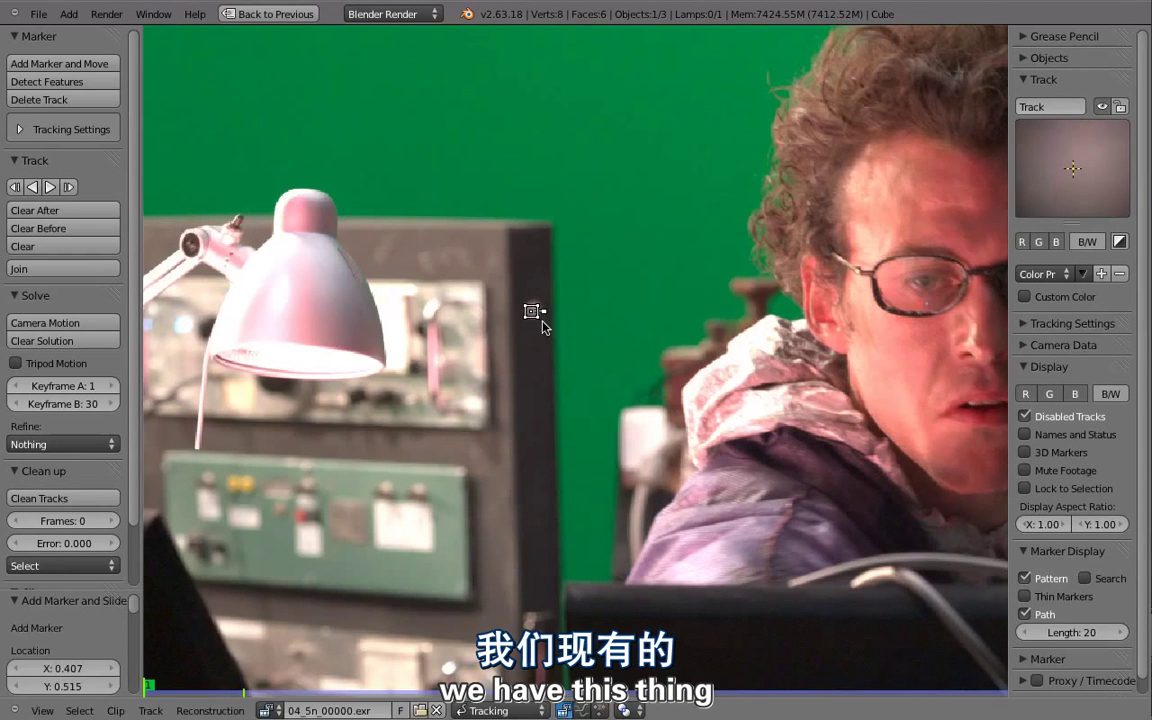
pyautogui.press('s')
pyautogui.click(575, 360)
pyautogui.scroll(-5, 575, 360)
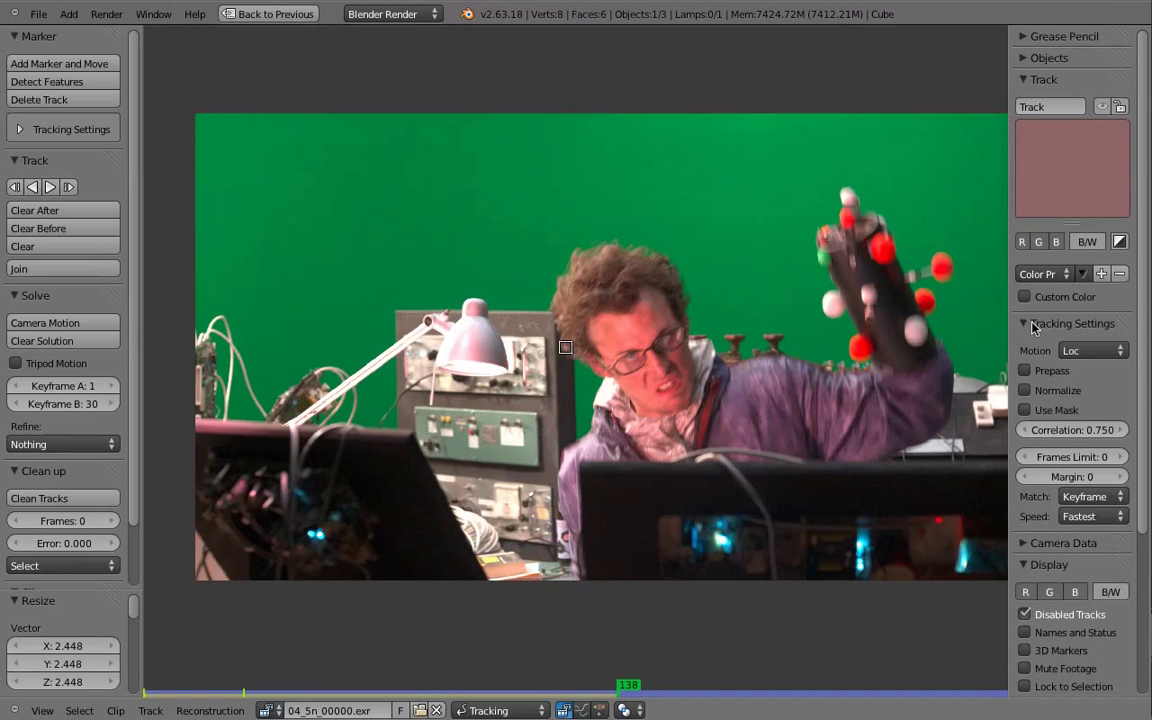
# Enable Prepass and set Match to Previous frame in the new track's tracking settings.
pyautogui.click(1031, 374)
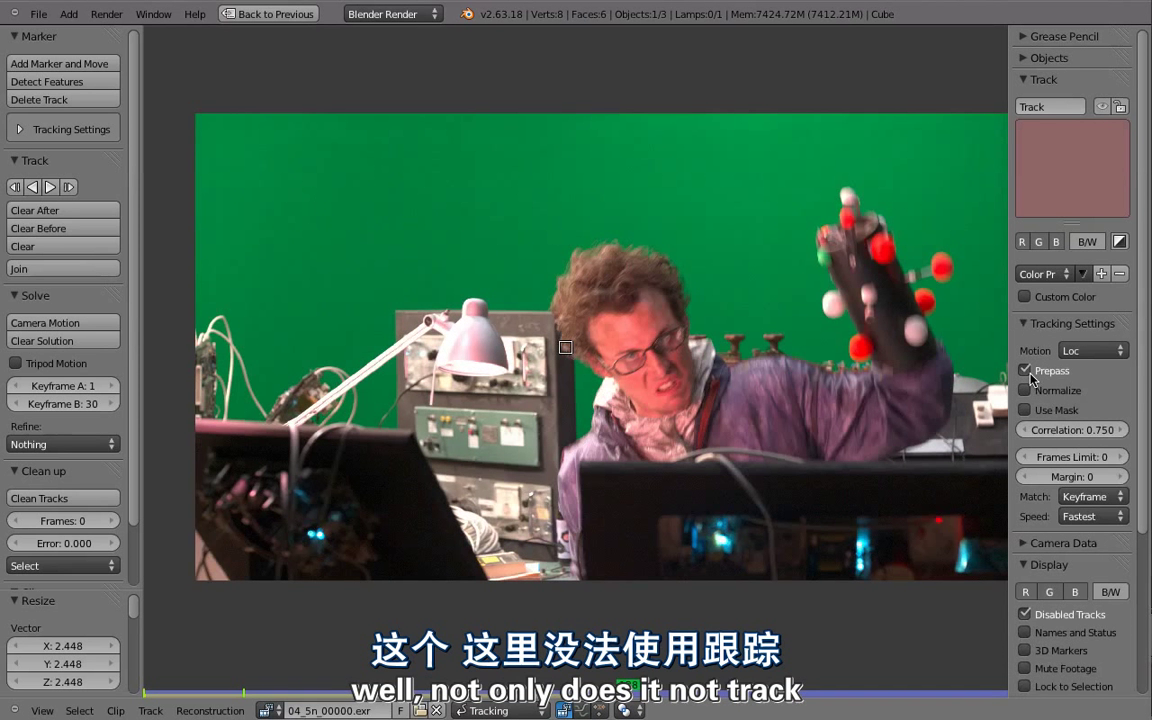
pyautogui.click(1090, 496)
pyautogui.click(1087, 459)
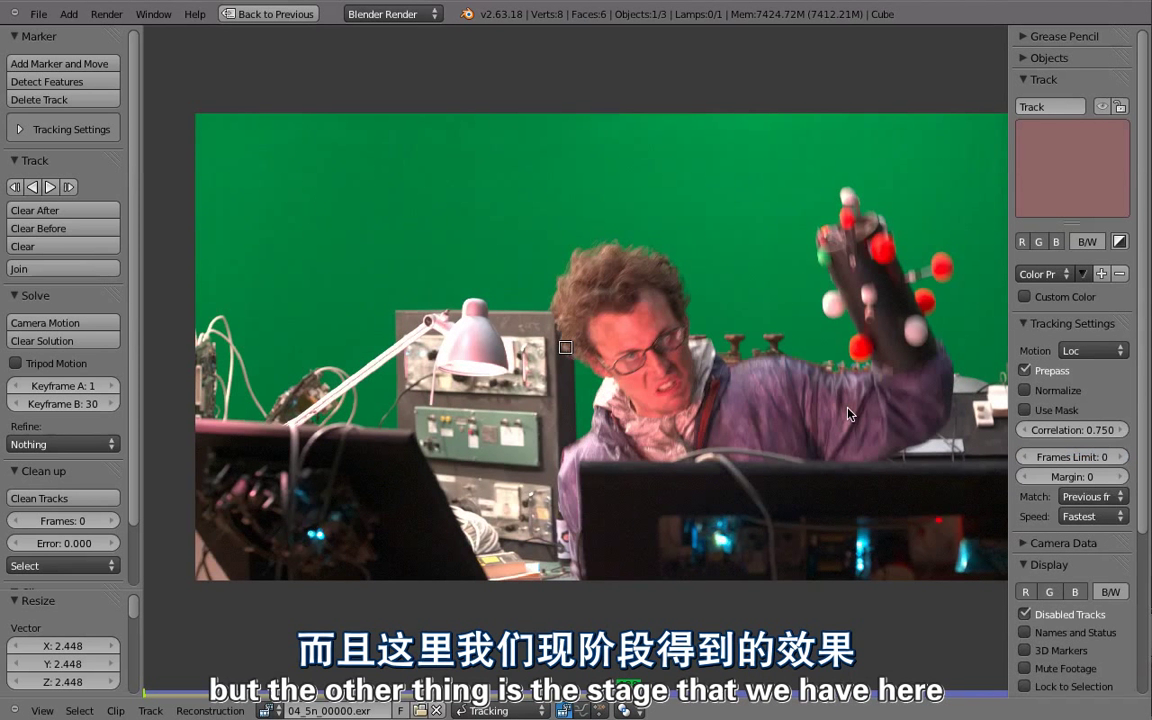
# Play the shot from frame 1 to examine how the actor and lamp move around the tracked spot.
pyautogui.hotkey('shift', 'Left')
pyautogui.hotkey('alt', 'a')
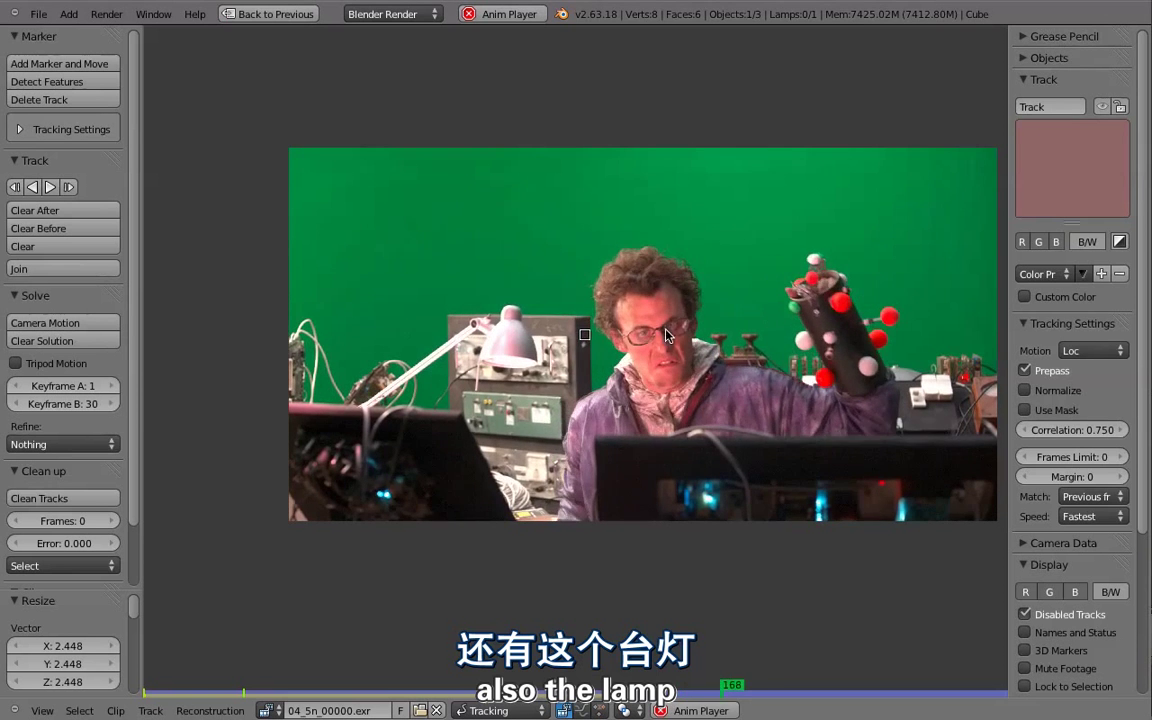
pyautogui.press('Escape')
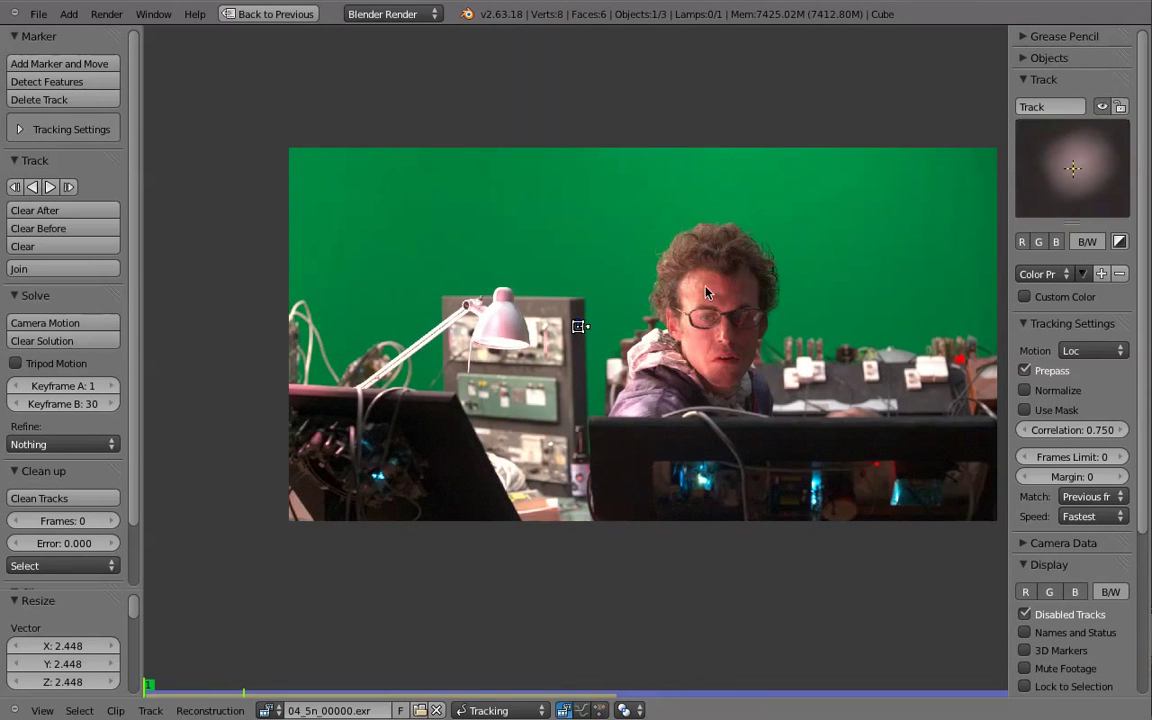
# View the footage in a single colour channel to look for tracking markers on the green screen, and restore full colour.
pyautogui.scroll(-5, 1080, 481)
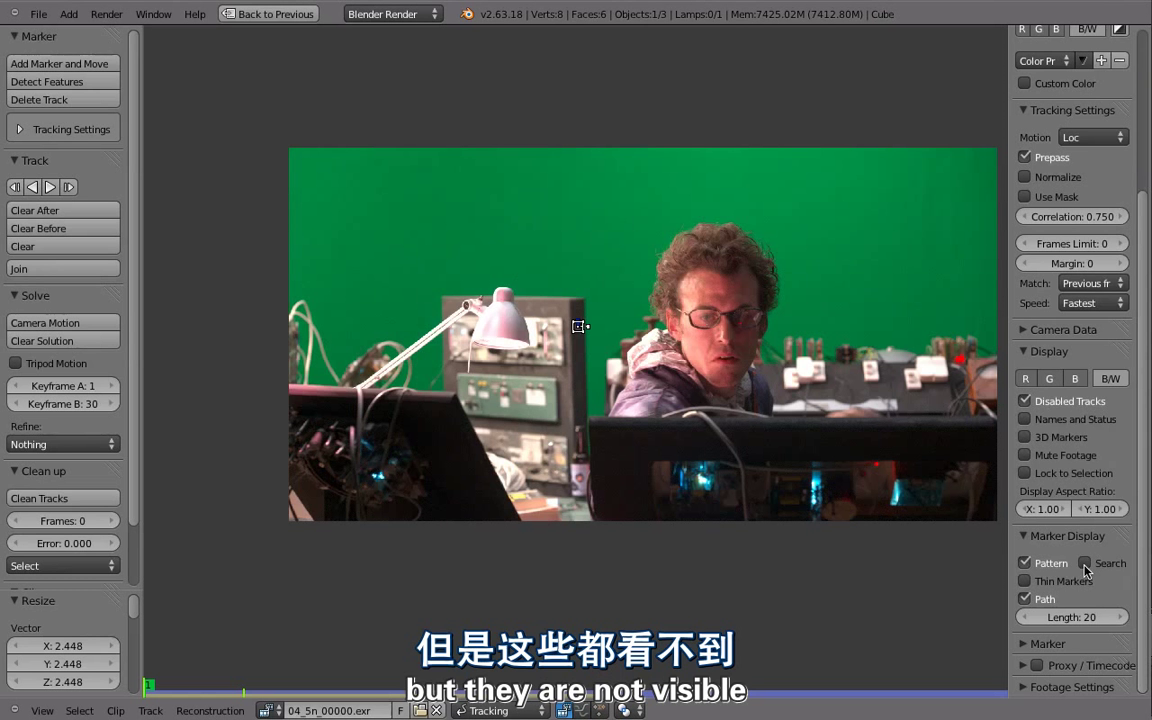
pyautogui.click(1076, 381)
pyautogui.scroll(-5, 739, 264)
pyautogui.scroll(3, 836, 290)
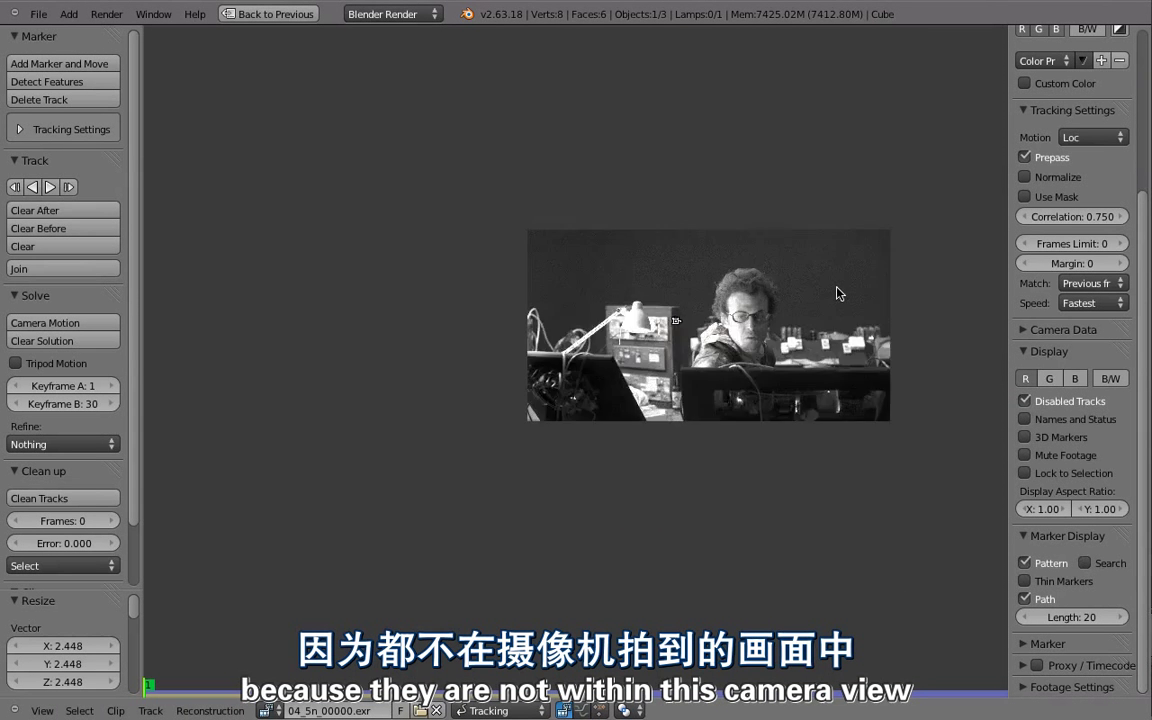
pyautogui.scroll(-5, 700, 230)
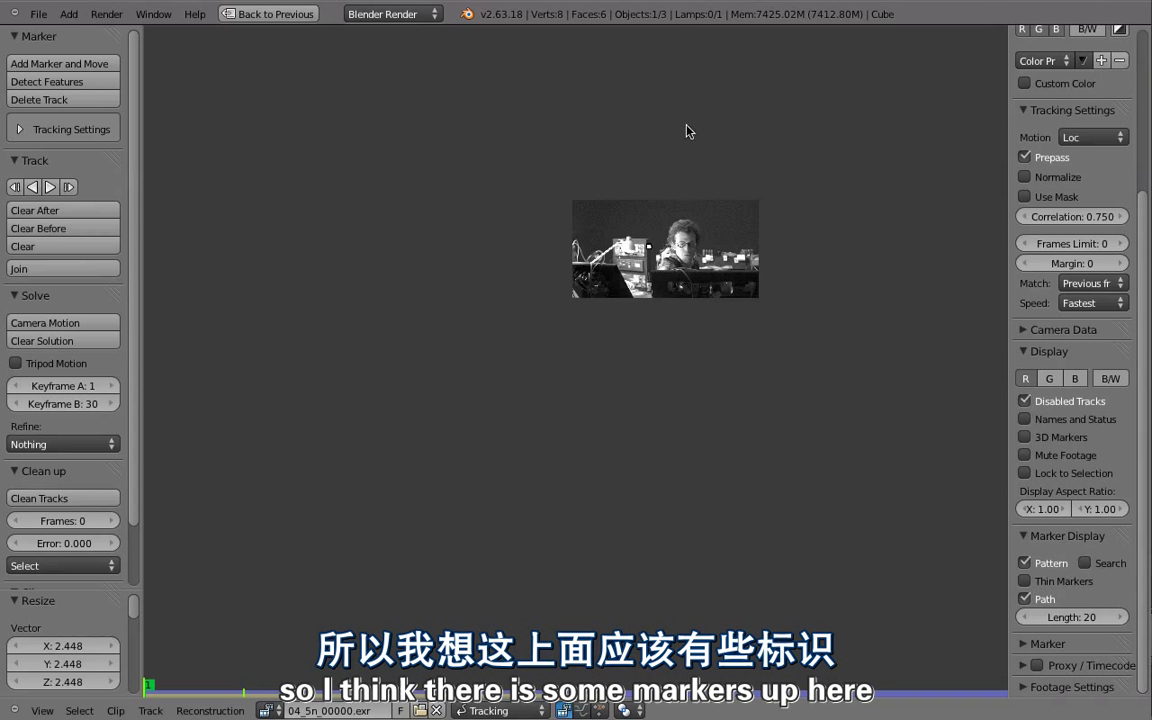
pyautogui.click(1075, 378)
pyautogui.scroll(8, 753, 288)
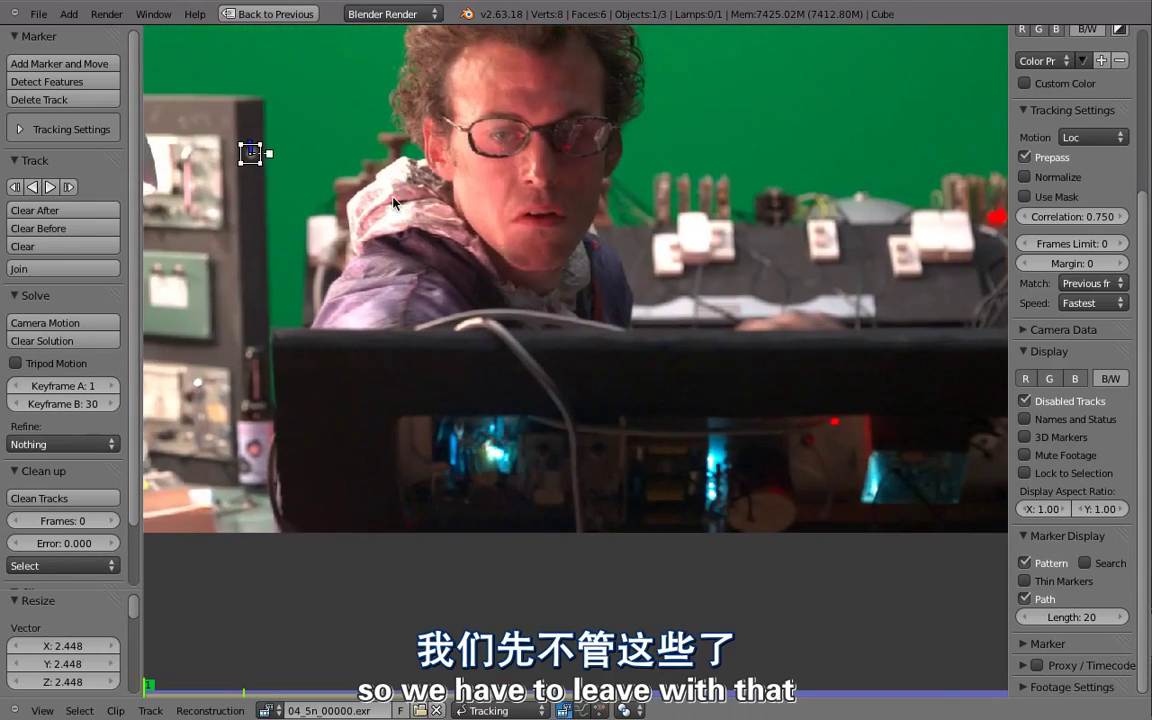
pyautogui.moveTo(393, 198); pyautogui.dragTo(513, 247, button='middle')
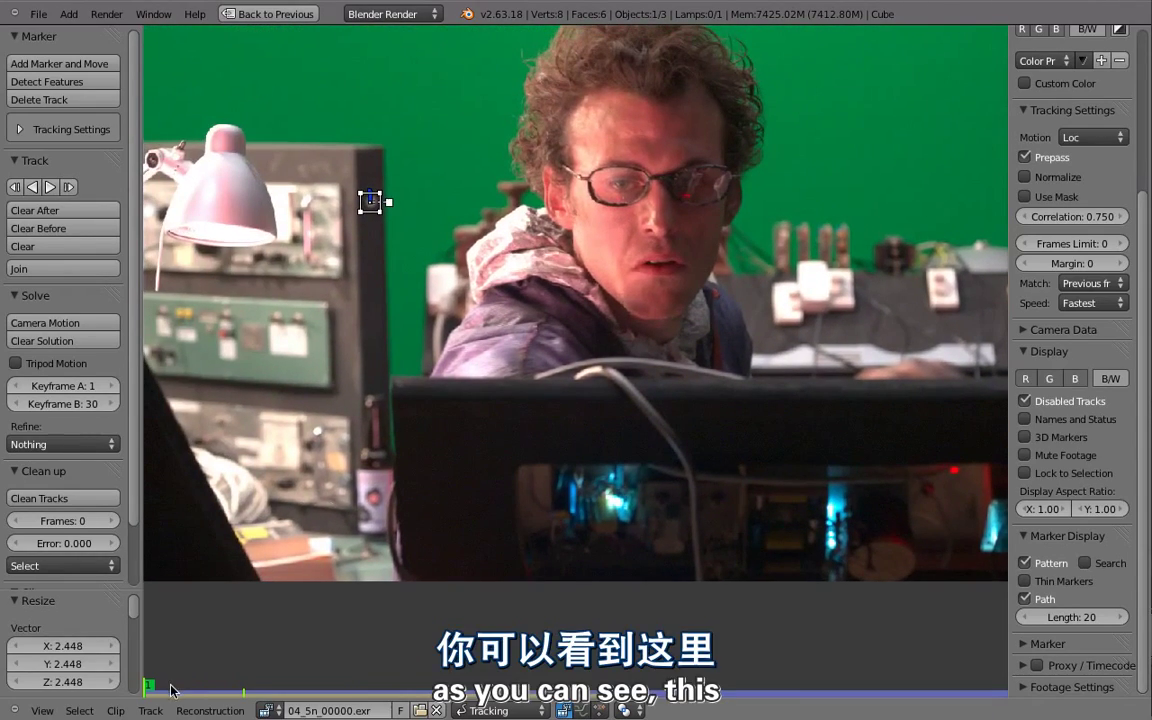
# Scrub to frame 135 and step a few frames forward to where the actor's head approaches the tracked spot.
pyautogui.moveTo(185, 679)
pyautogui.mouseDown()
pyautogui.moveTo(463, 690)
pyautogui.moveTo(600, 713)
pyautogui.moveTo(760, 716)
pyautogui.moveTo(635, 707)
pyautogui.moveTo(802, 704)
pyautogui.moveTo(637, 706)
pyautogui.moveTo(609, 690)
pyautogui.mouseUp()
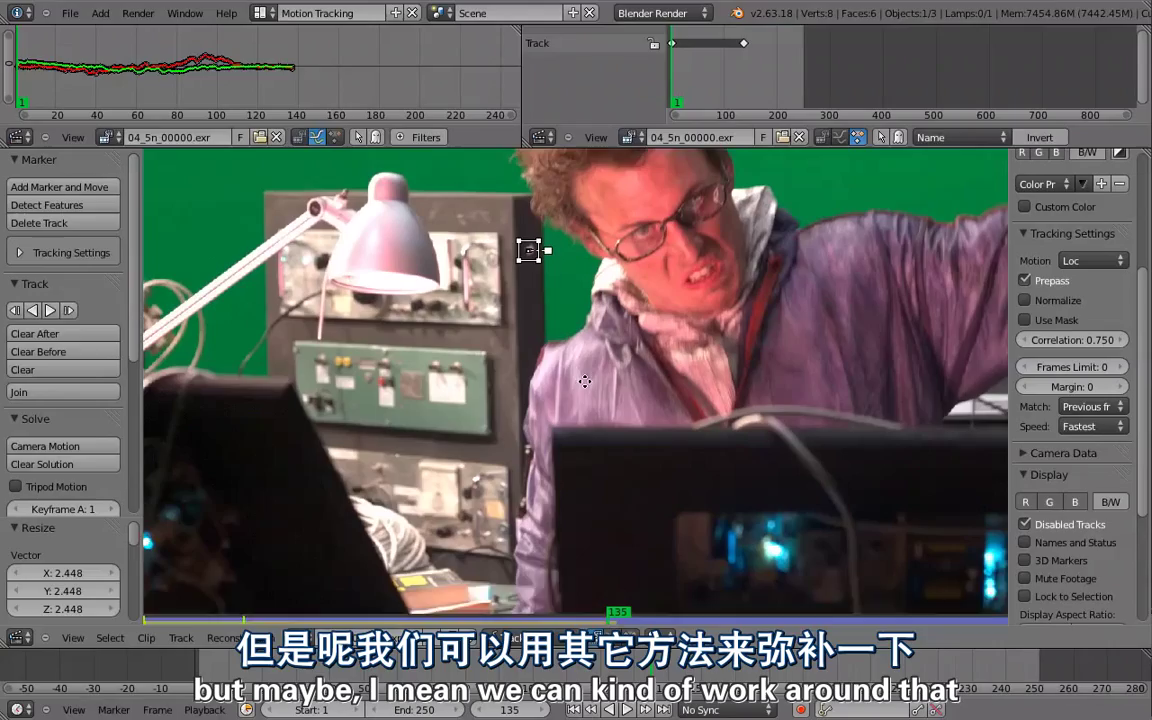
pyautogui.hotkey('ctrl', 'Up')
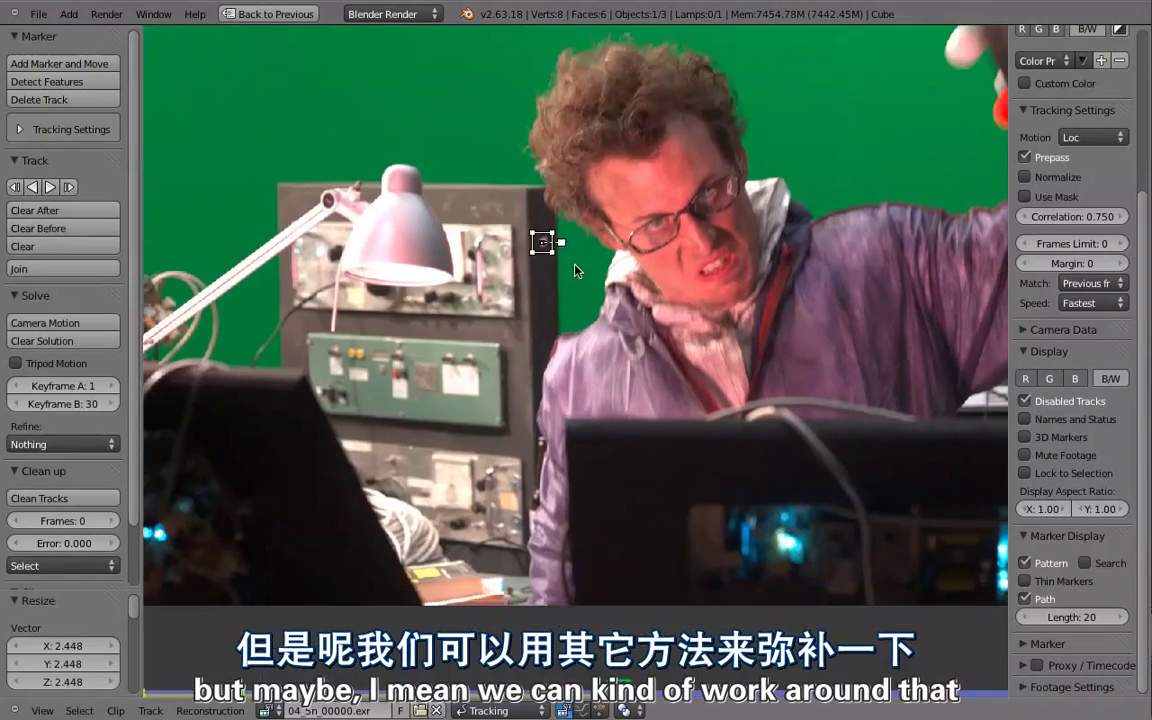
pyautogui.scroll(4, 576, 267)
pyautogui.moveTo(603, 279); pyautogui.dragTo(686, 281, button='middle')
pyautogui.press('Right')
pyautogui.press('Right')
pyautogui.press('Left')
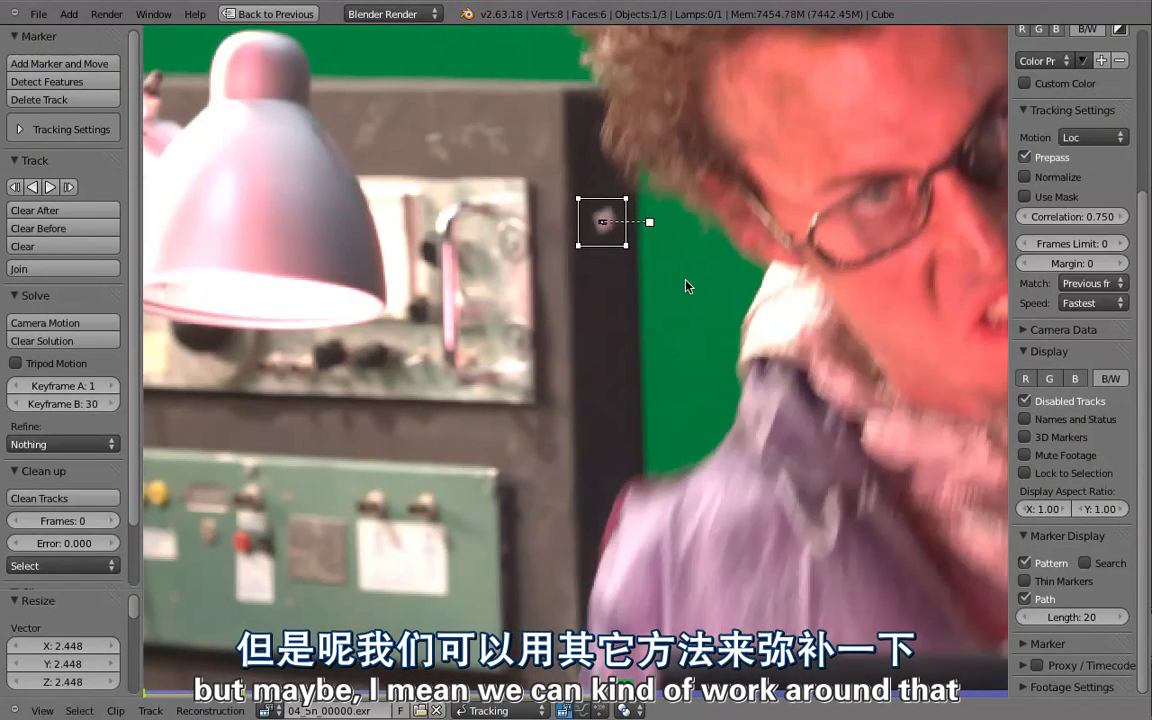
pyautogui.press('Right')
pyautogui.press('Right')
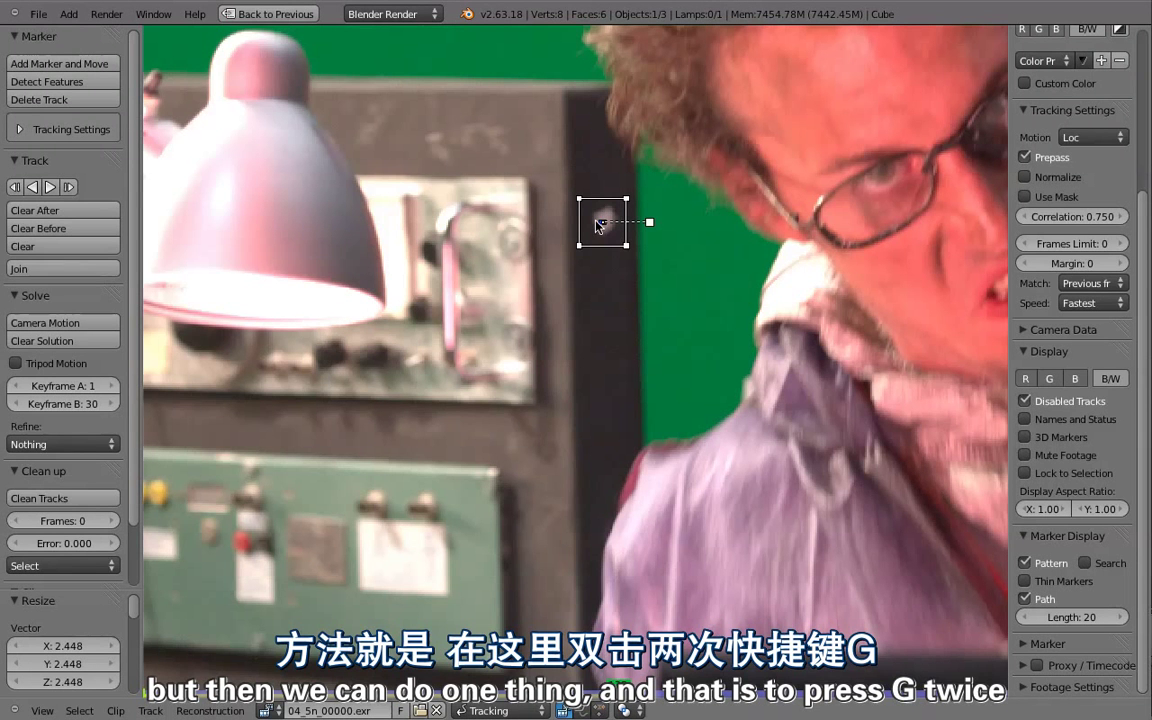
# Offset the track's pattern area about X -0.040, Y -0.101 onto the metal panel's lower corner, and track forward past the occlusion.
pyautogui.press('g')
pyautogui.press('g')
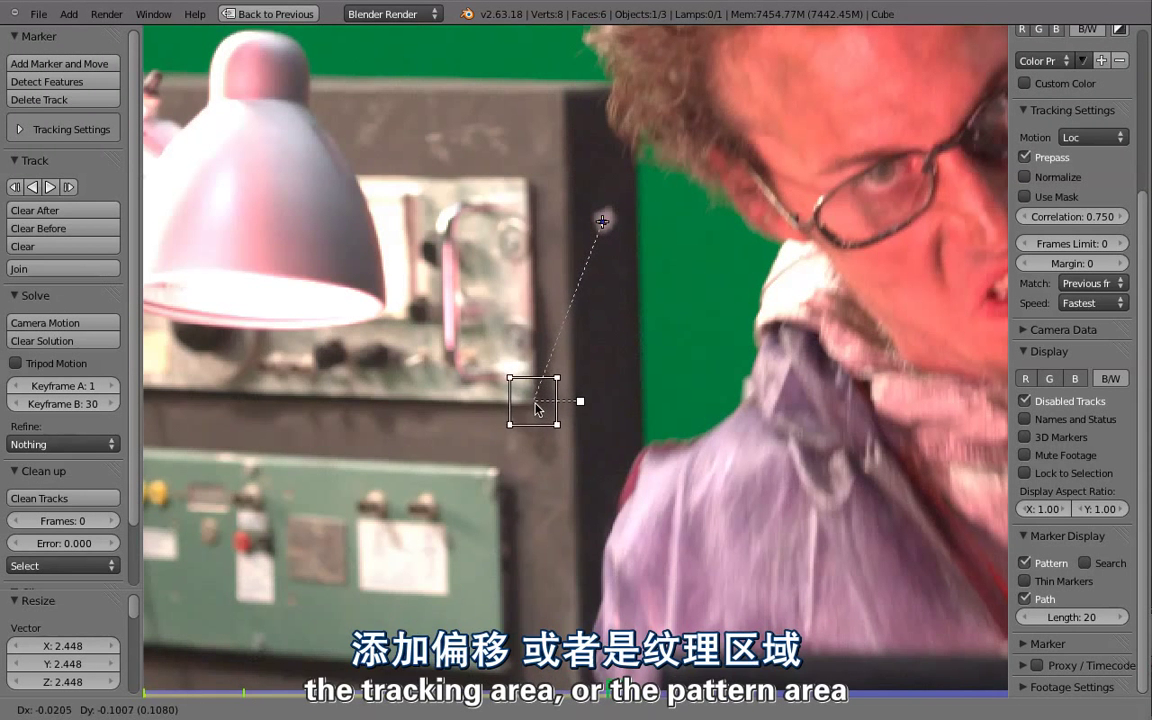
pyautogui.click(535, 408)
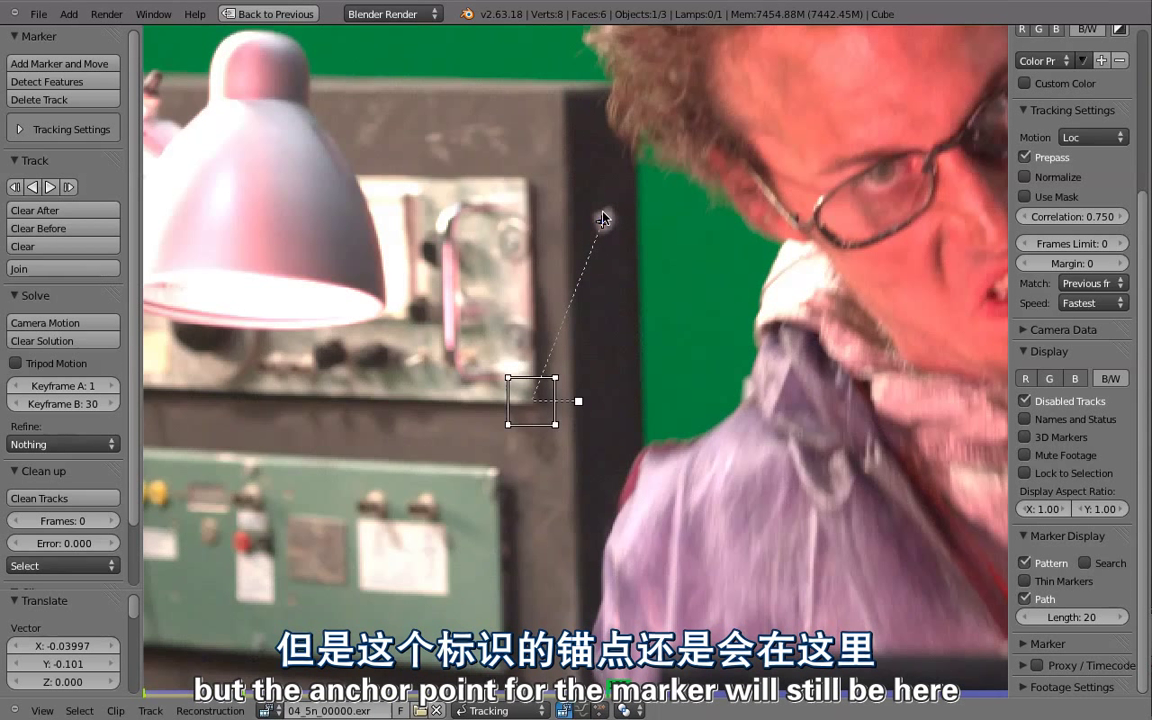
pyautogui.hotkey('alt', 'Right')
pyautogui.hotkey('alt', 'Right')
pyautogui.hotkey('alt', 'Right')
pyautogui.hotkey('alt', 'Right')
pyautogui.hotkey('alt', 'Right')
pyautogui.hotkey('alt', 'Right')
pyautogui.hotkey('alt', 'Right')
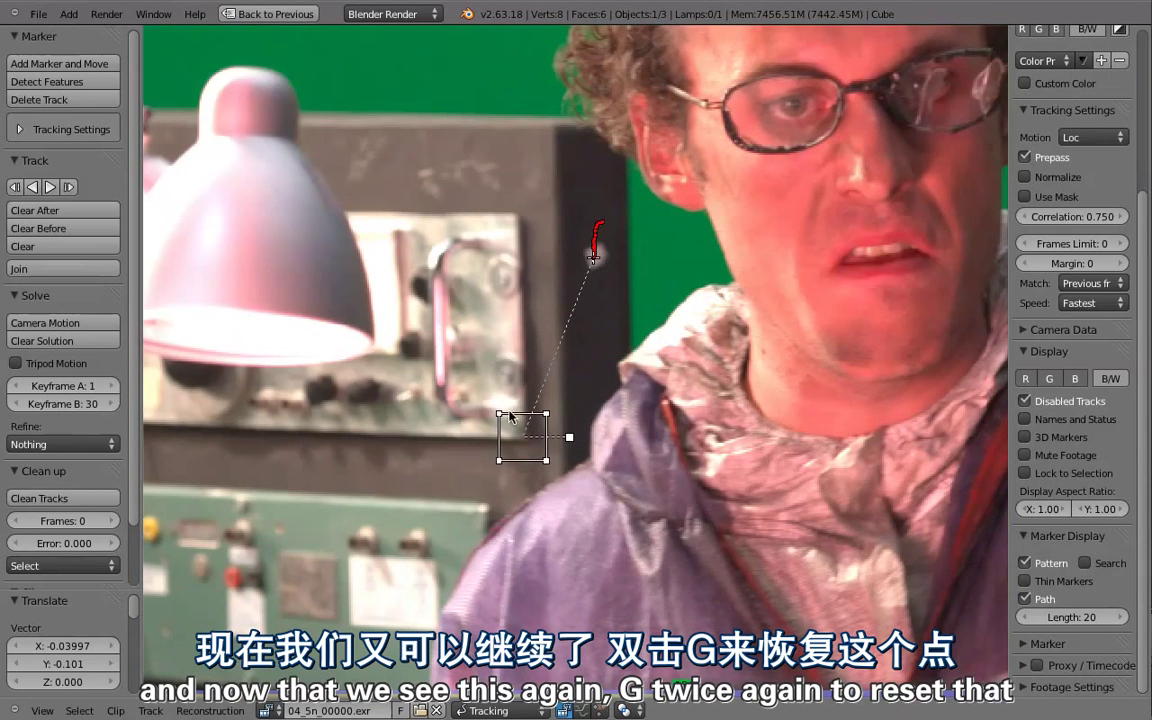
# Set the pattern area back over the anchor point on the cabinet edge and track forward frame by frame to frame 172.
pyautogui.press('g')
pyautogui.press('g')
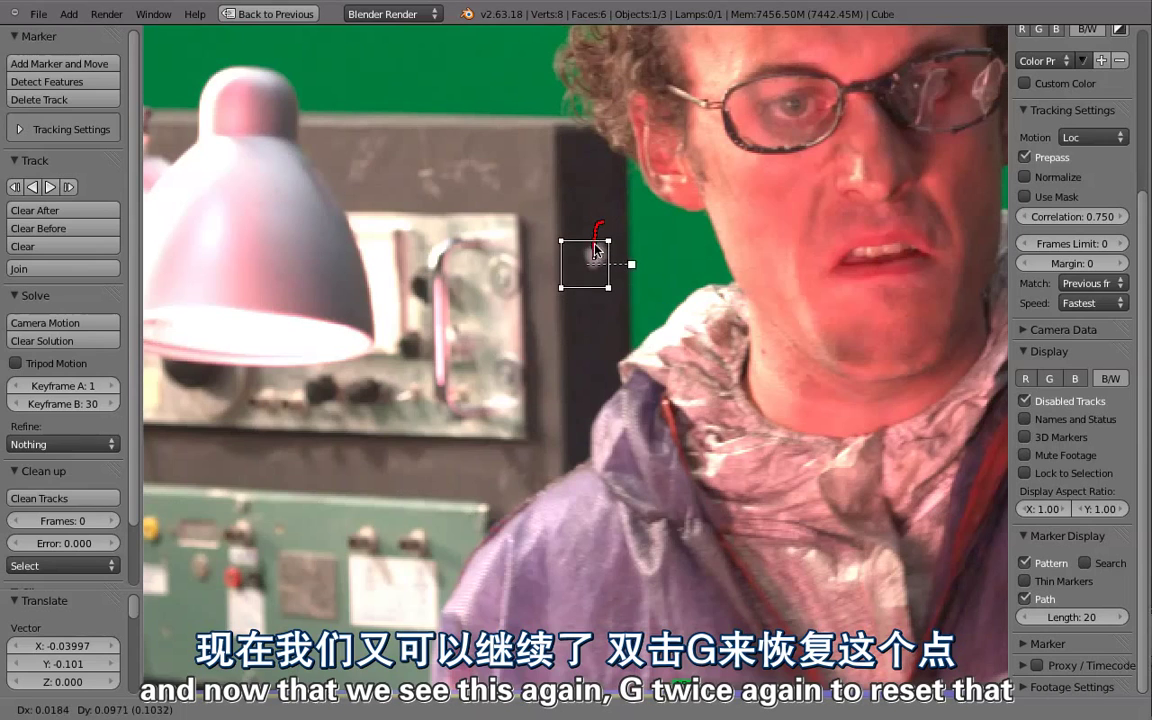
pyautogui.click(641, 215)
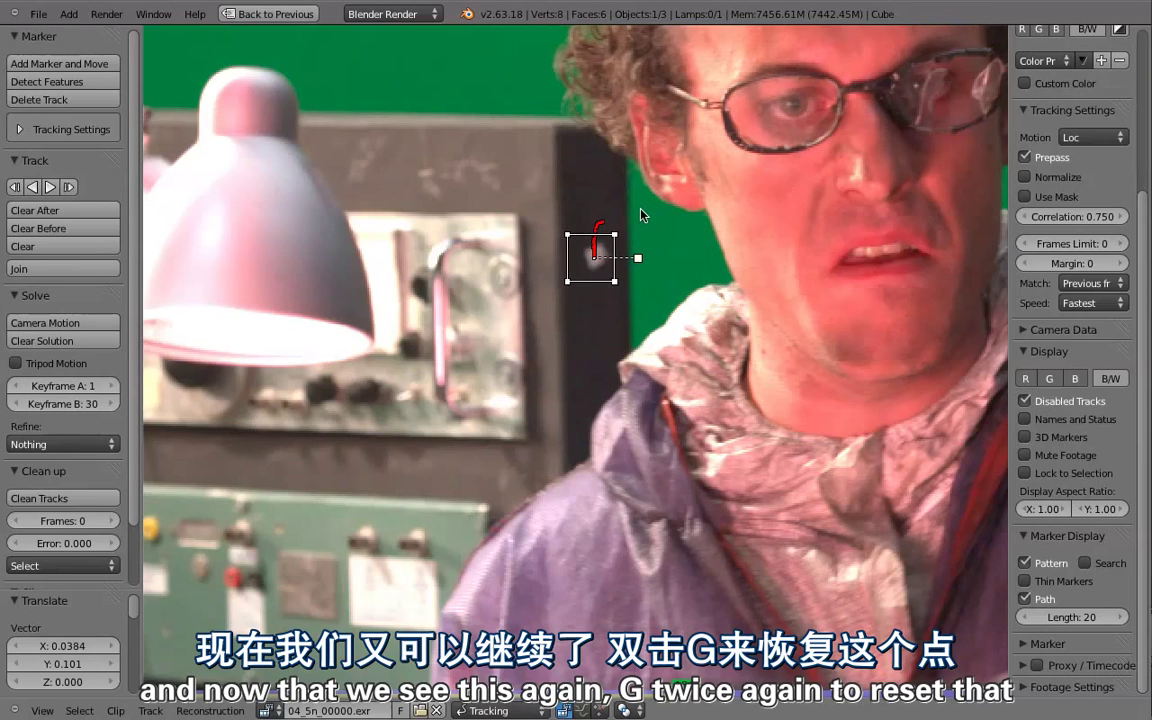
pyautogui.hotkey('alt', 'Right')
pyautogui.hotkey('alt', 'Right')
pyautogui.hotkey('alt', 'Right')
pyautogui.hotkey('alt', 'Right')
pyautogui.hotkey('alt', 'Right')
pyautogui.hotkey('alt', 'Right')
pyautogui.hotkey('alt', 'Right')
pyautogui.hotkey('alt', 'Right')
pyautogui.hotkey('alt', 'Right')
pyautogui.hotkey('alt', 'Right')
pyautogui.hotkey('alt', 'Right')
pyautogui.hotkey('alt', 'Right')
pyautogui.hotkey('alt', 'Right')
pyautogui.hotkey('alt', 'Right')
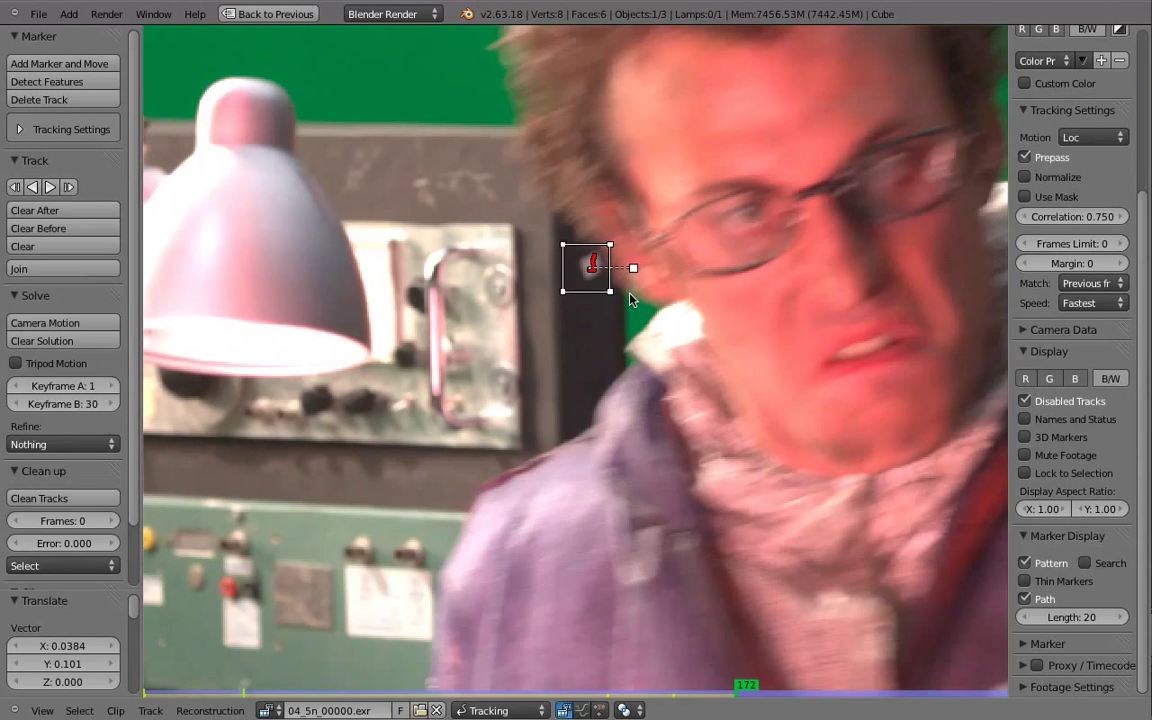
# Offset the pattern area about X -0.093, Y -0.017 onto the metal panel's handle and track forward to frame 174.
pyautogui.press('g')
pyautogui.press('g')
pyautogui.click(464, 324)
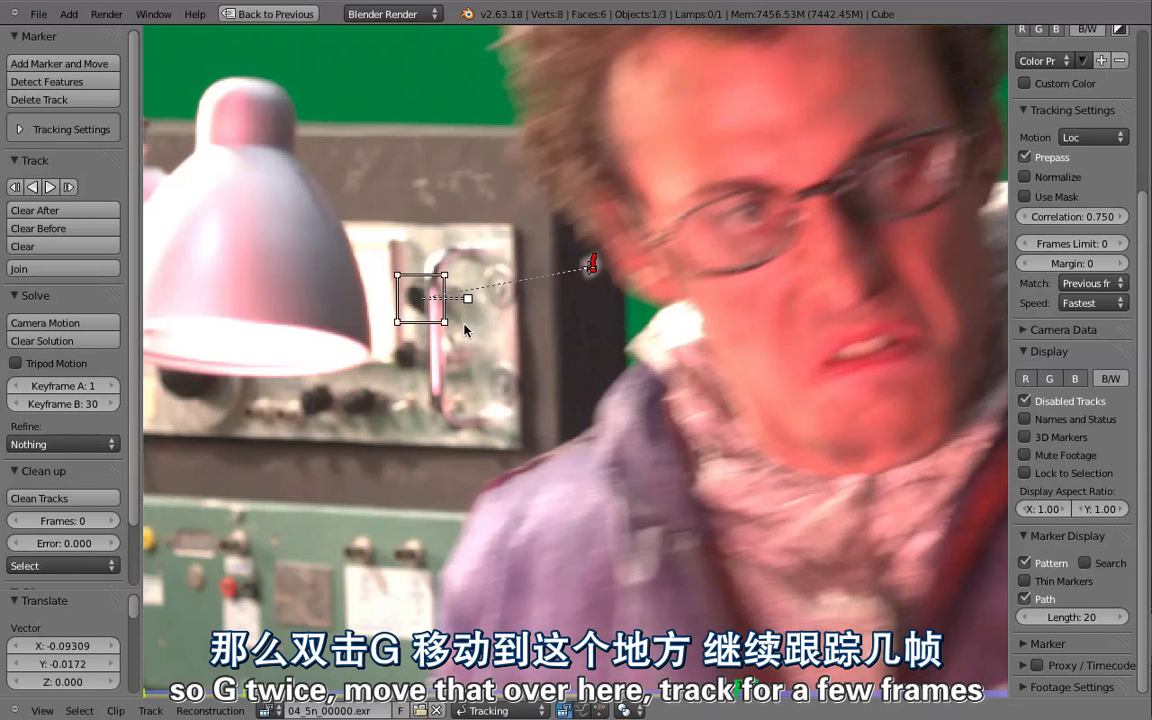
pyautogui.hotkey('alt', 'Right')
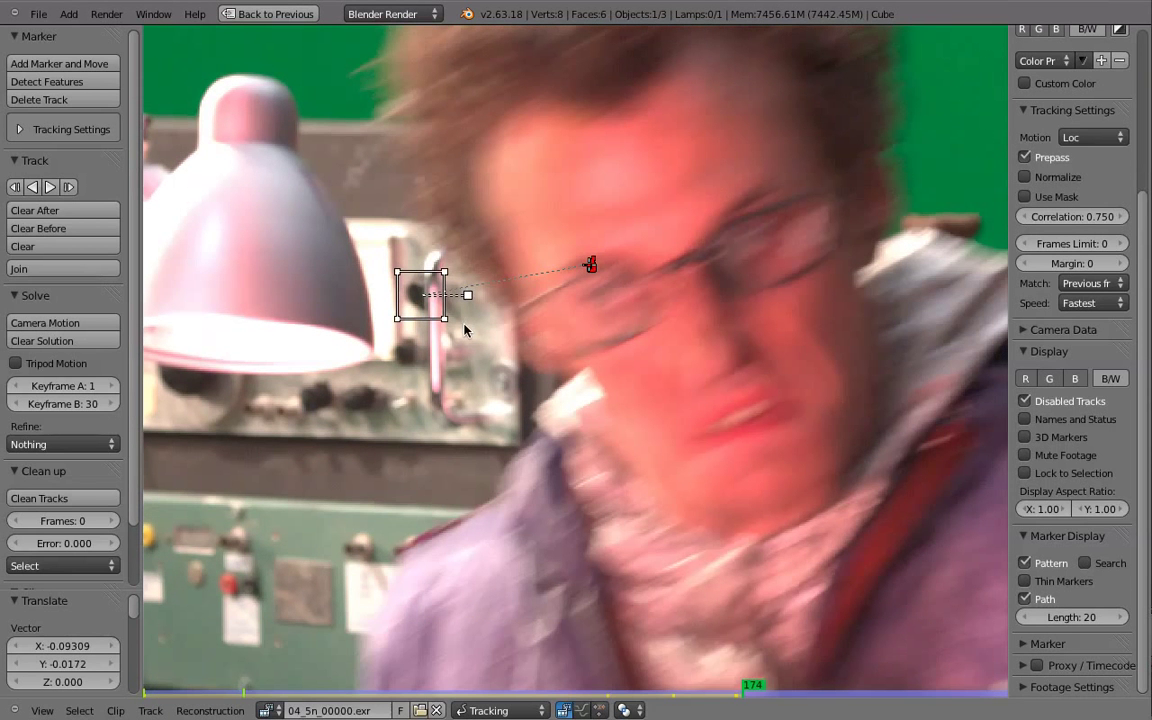
# Offset the pattern area about X -0.039, Y -0.142 onto the green panel's knob and track forward to frame 175.
pyautogui.press('g')
pyautogui.press('g')
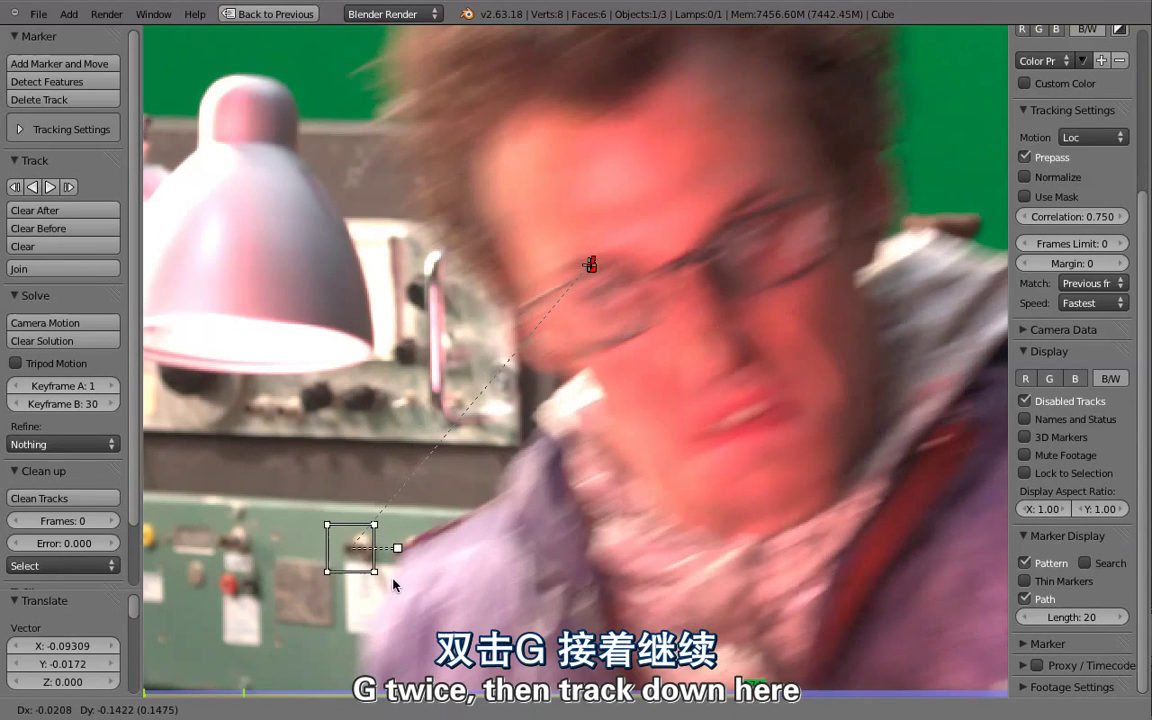
pyautogui.click(393, 585)
pyautogui.hotkey('ctrl', 't')
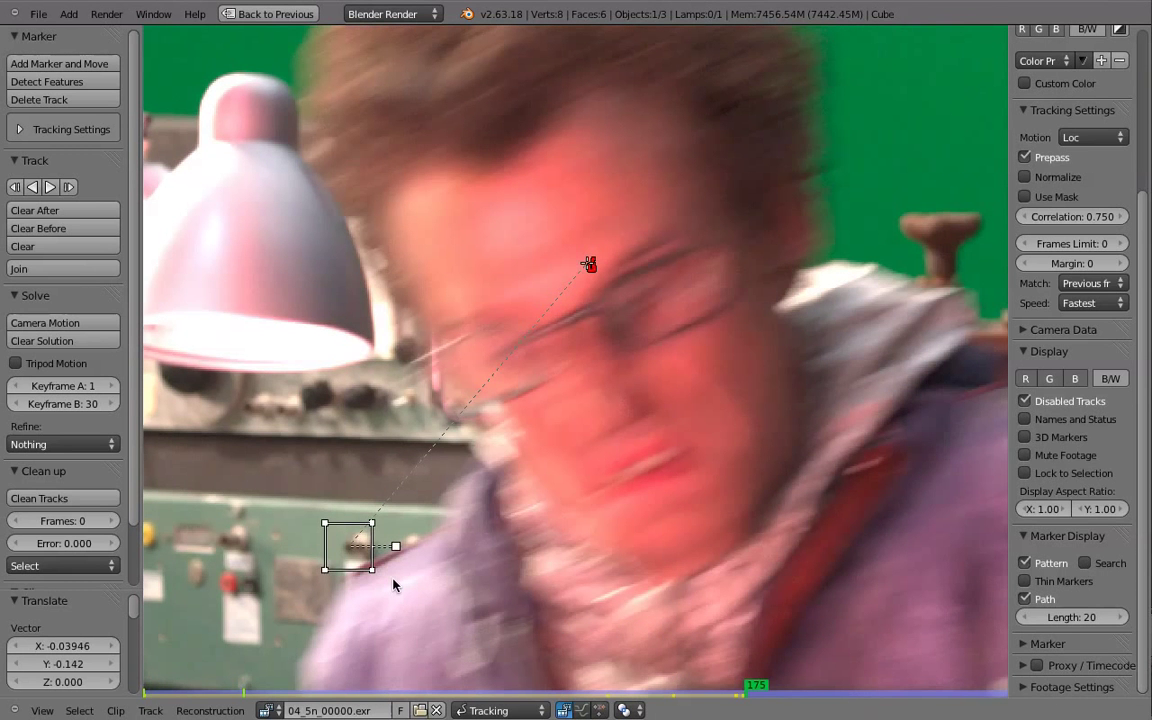
# Offset the pattern area about X 0.313, Y 0.182 onto the wooden box's knob, track forward, and compare frames 177 and 178.
pyautogui.press('g')
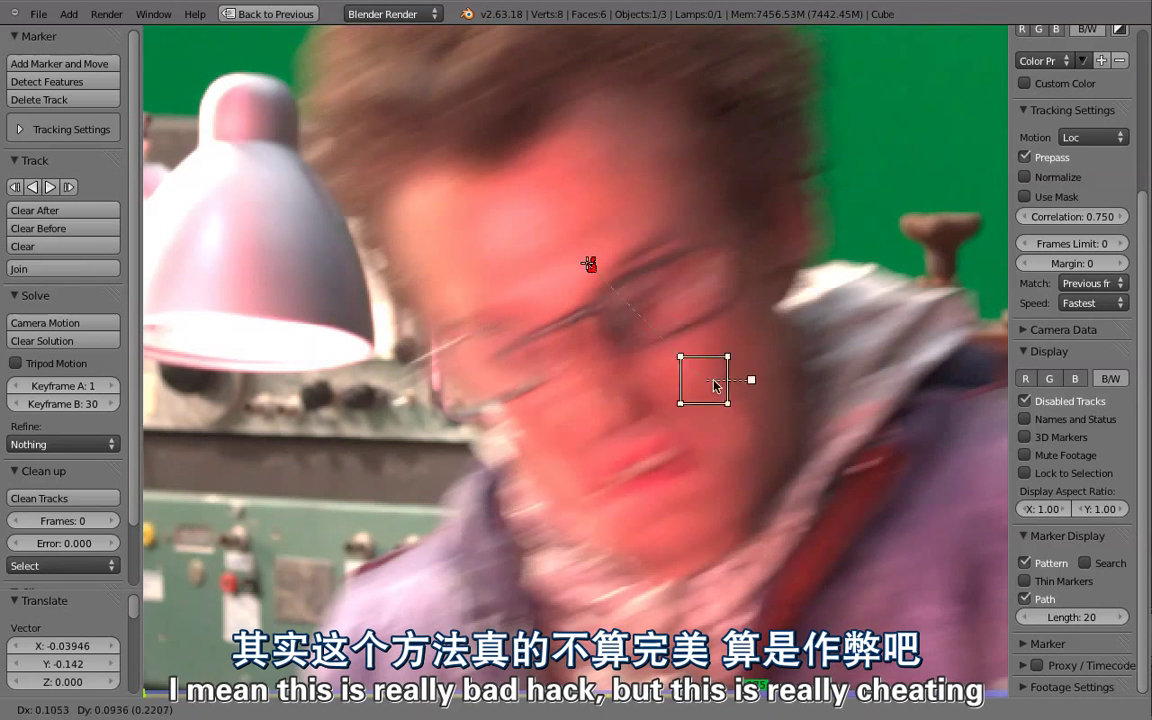
pyautogui.click(887, 251)
pyautogui.moveTo(887, 251); pyautogui.dragTo(736, 276, button='middle')
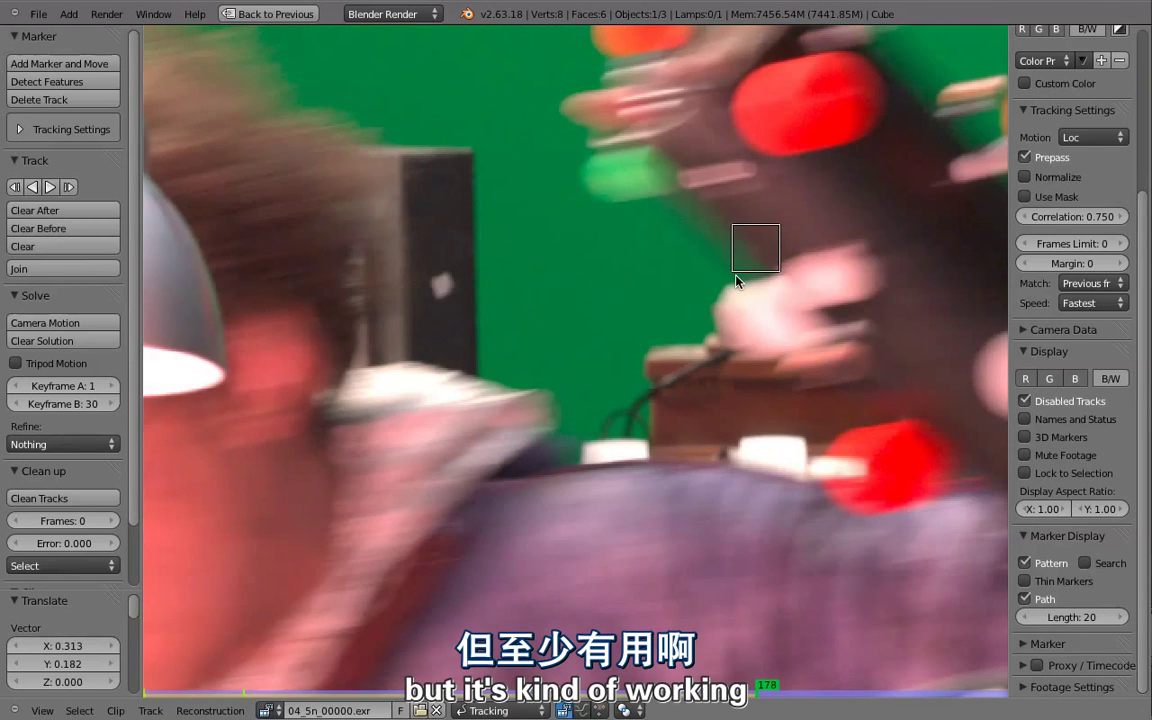
pyautogui.press('Left')
pyautogui.press('Right')
pyautogui.press('Left')
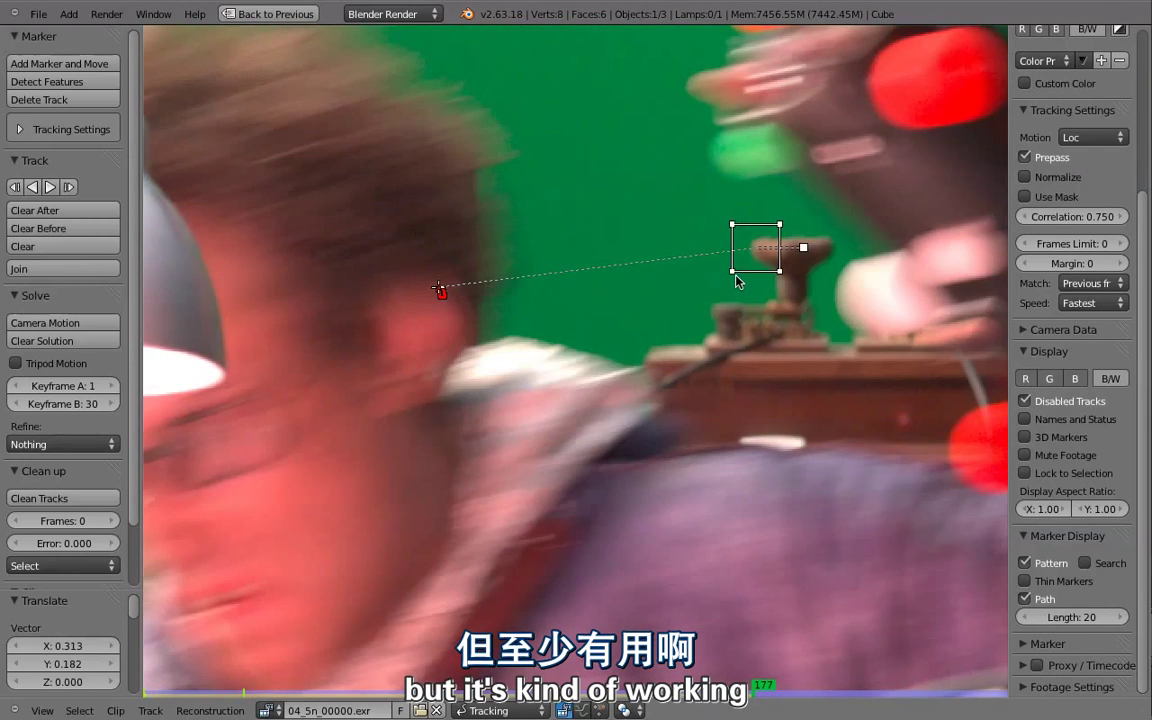
pyautogui.press('Right')
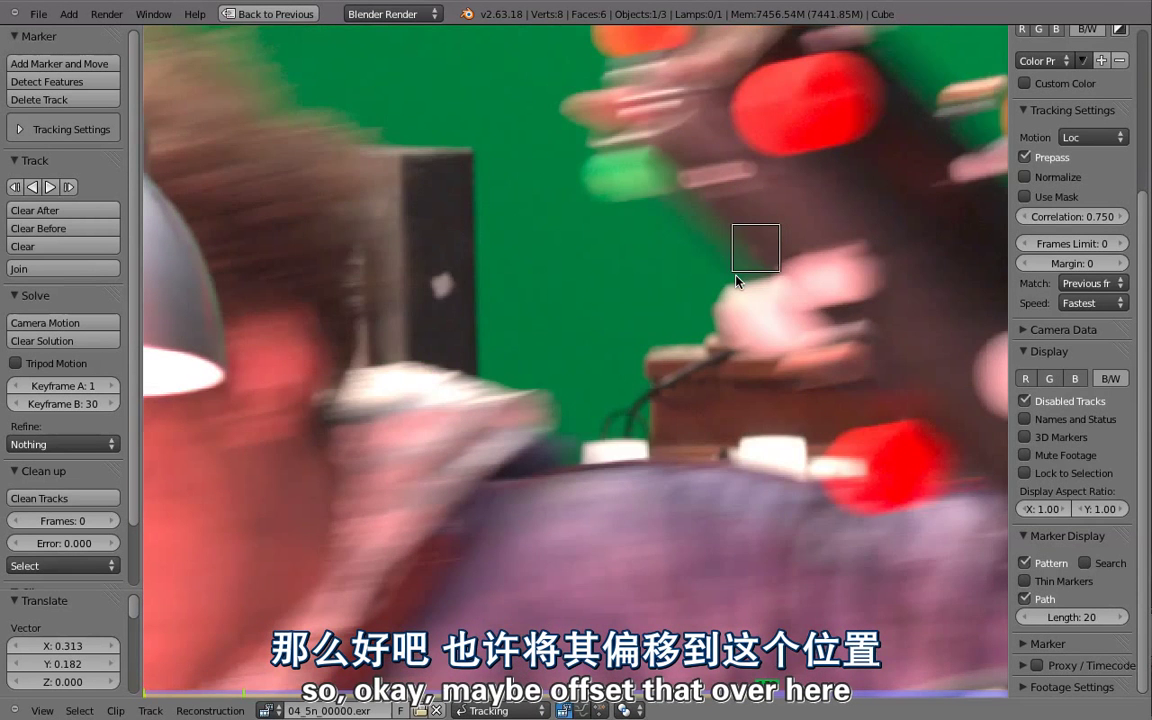
# At frame 177, offset the pattern area about X -0.047, Y -0.048 onto the wooden box's corner and track to frame 178.
pyautogui.press('Left')
pyautogui.press('g')
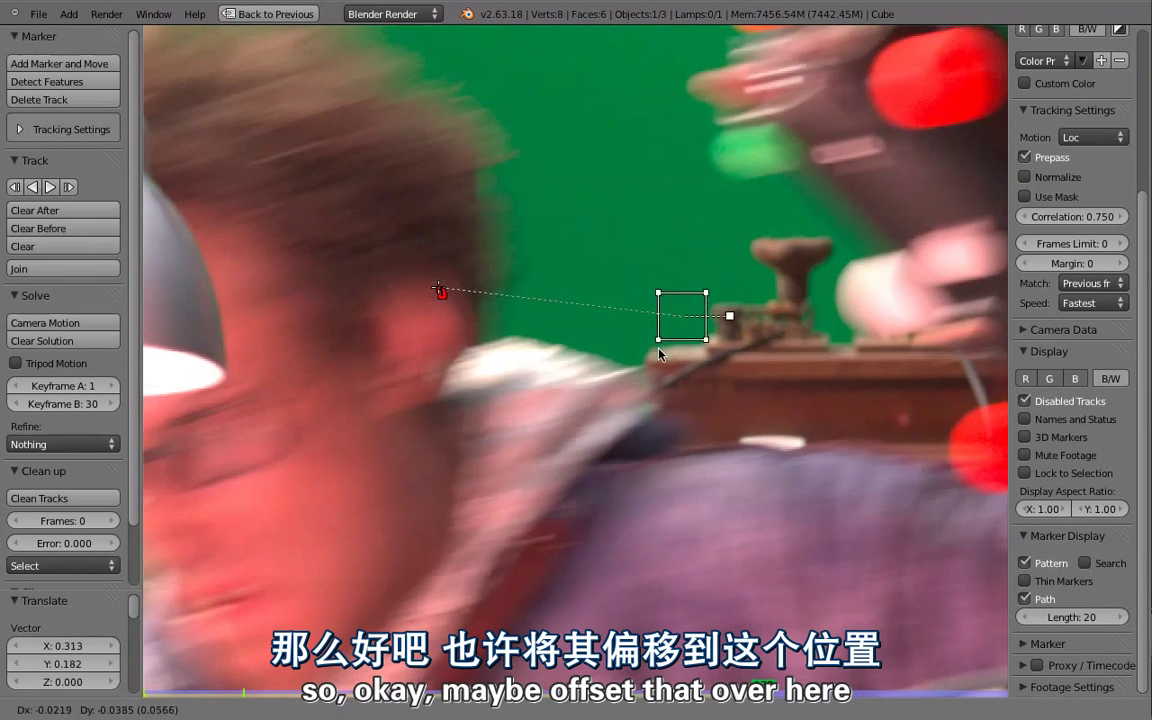
pyautogui.click(652, 367)
pyautogui.press('Right')
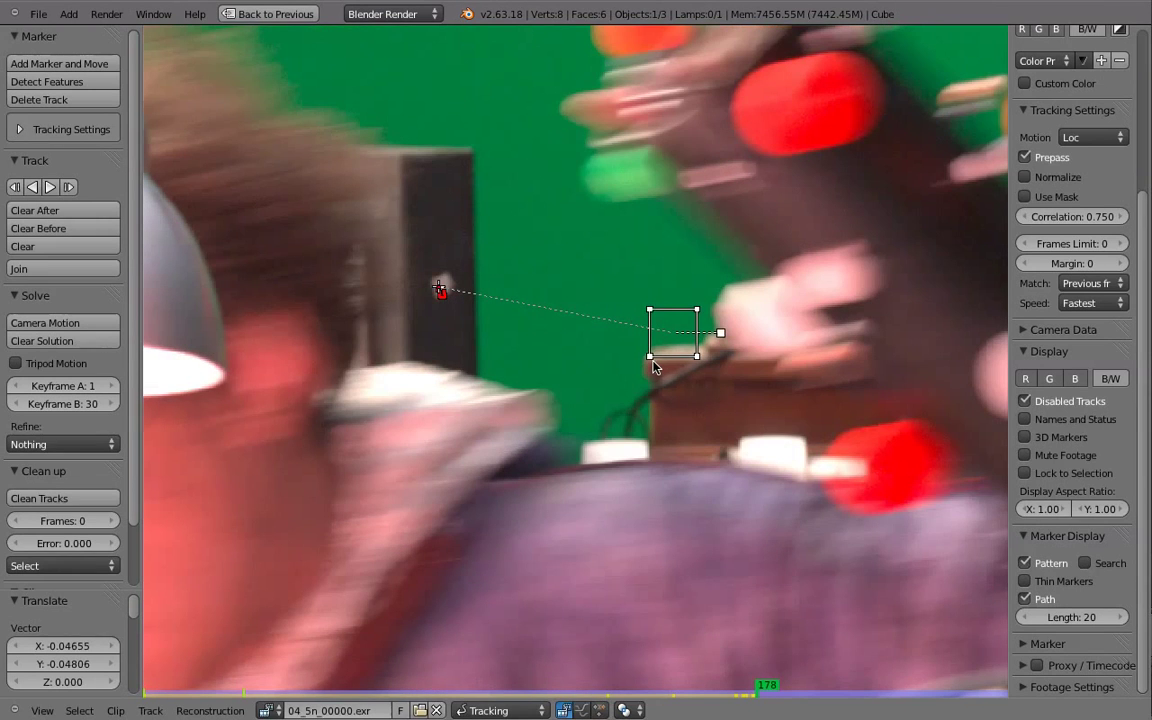
# Set the pattern area back over the anchor spot on the cabinet, track forward, and return to frame 179.
pyautogui.press('g')
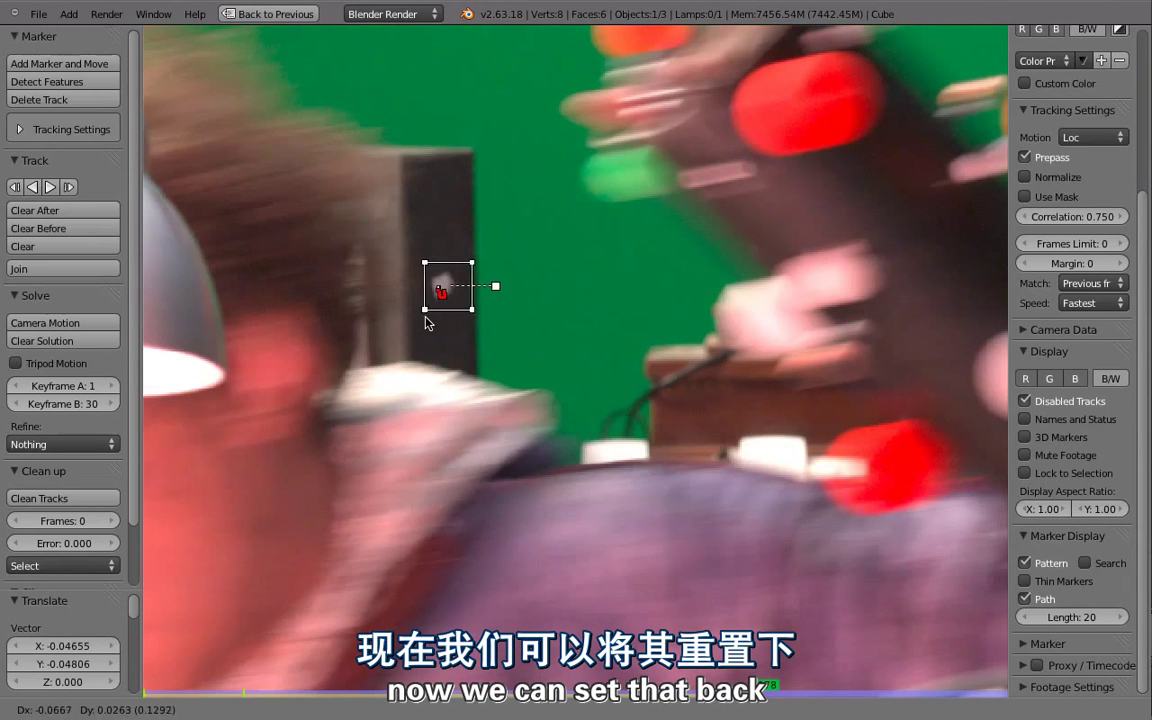
pyautogui.click(425, 318)
pyautogui.hotkey('ctrl', 't')
pyautogui.press('Left')
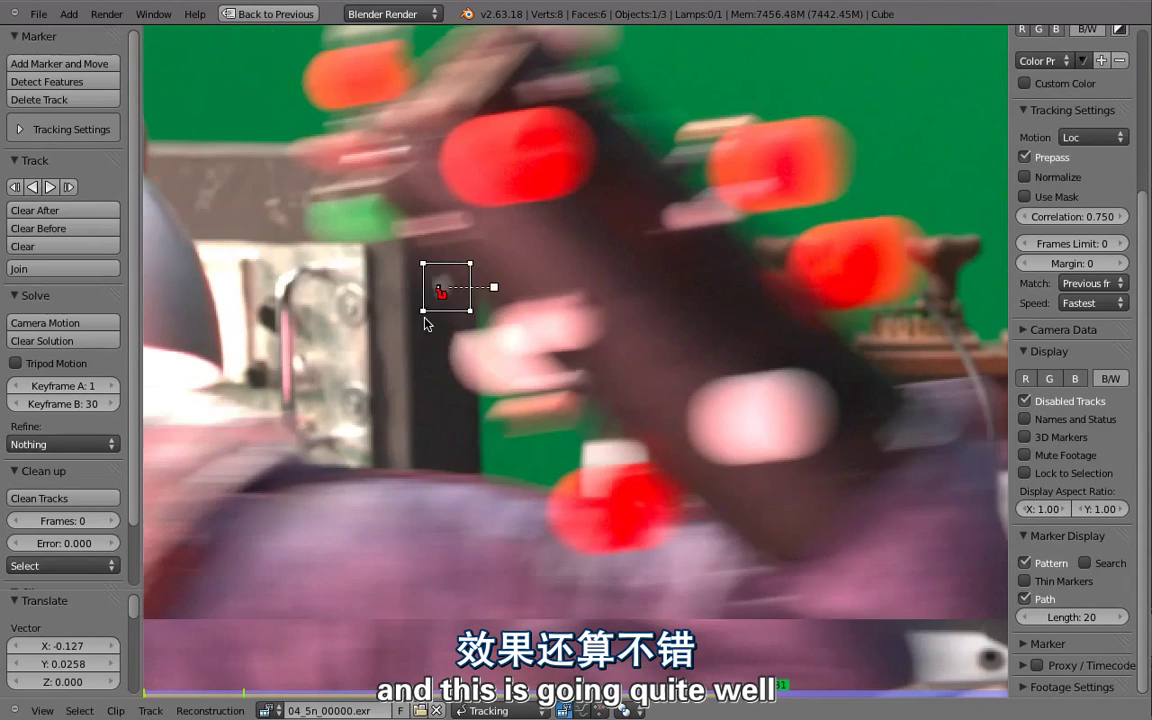
pyautogui.press('Left')
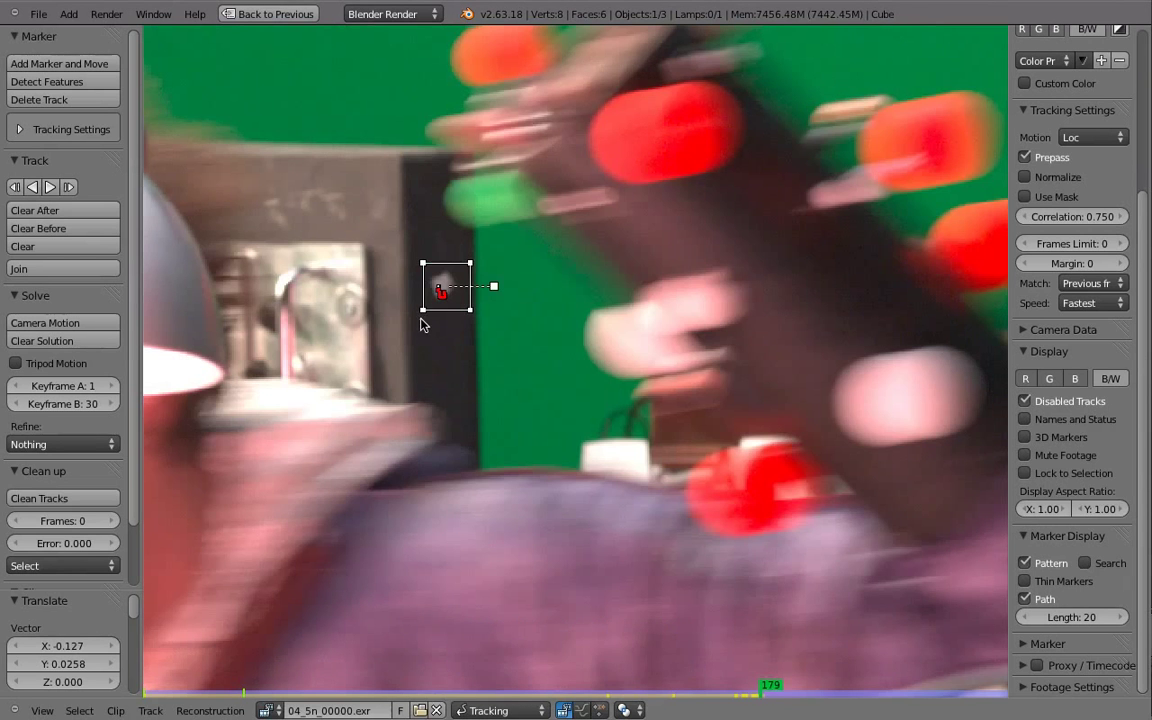
# At frame 179, offset the pattern area about X 0.432, Y 0.021 onto the wooden box's farthest knob and track to frame 184.
pyautogui.press('g')
pyautogui.press('g')
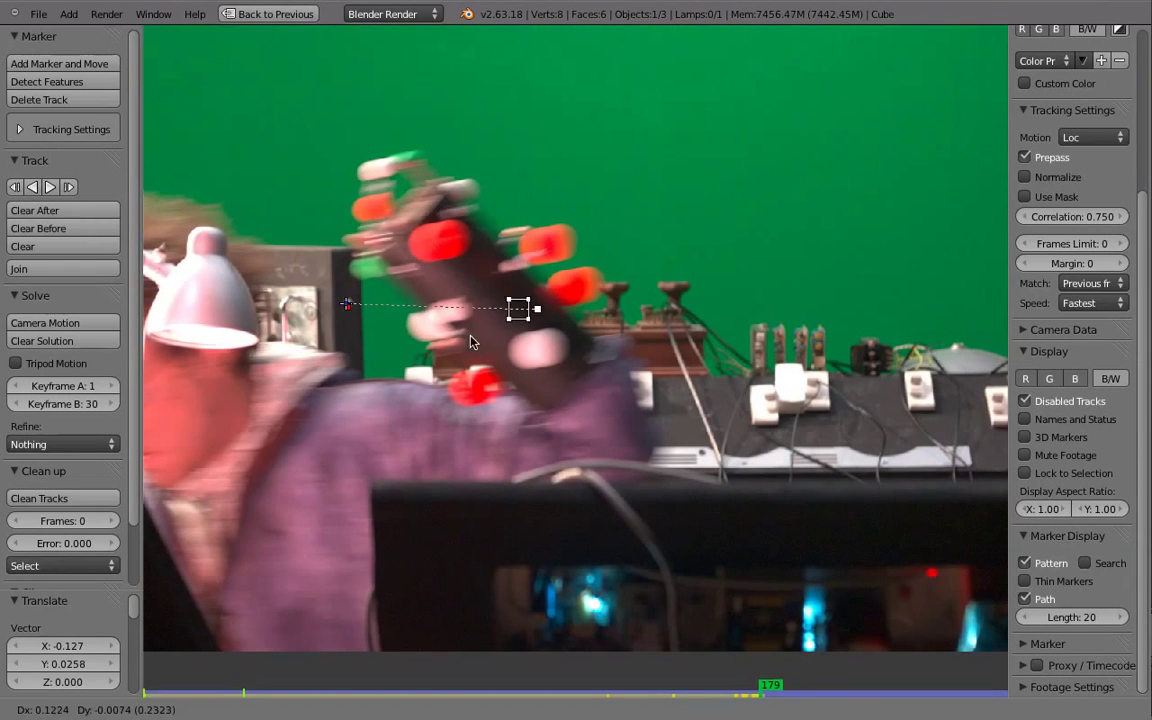
pyautogui.click(612, 320)
pyautogui.hotkey('ctrl', 't')
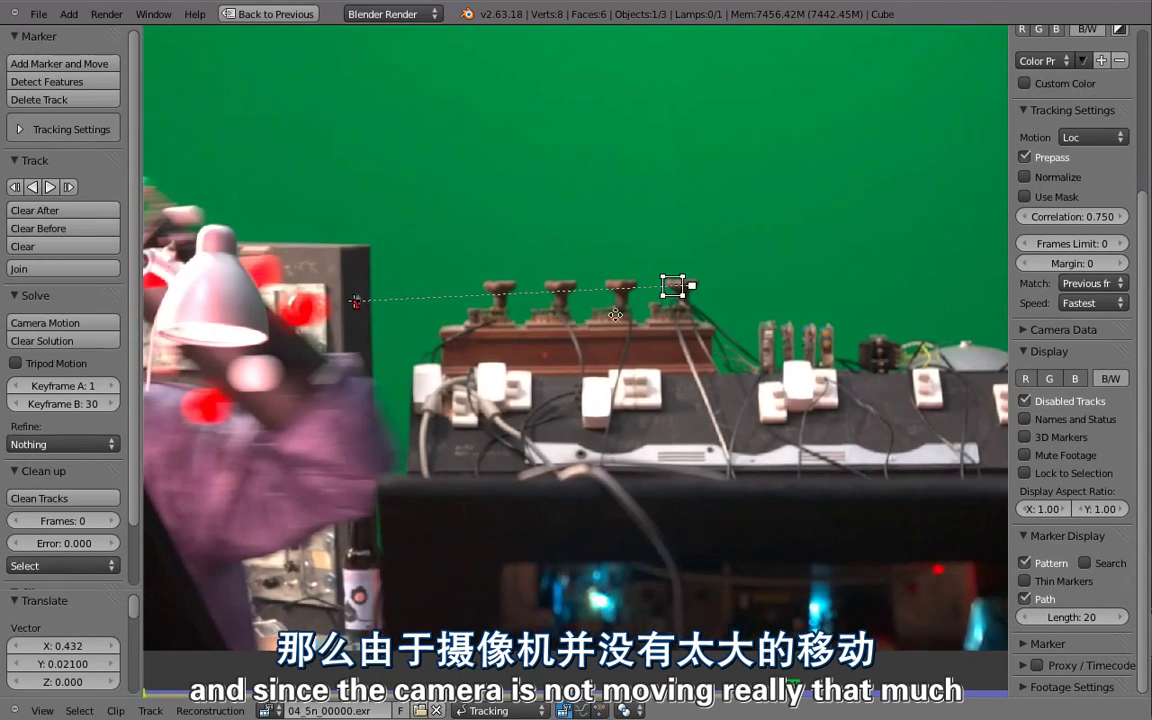
# Set the pattern area back over the cabinet's anchor spot at frame 184 and track it forward through the rest of the shot.
pyautogui.press('g')
pyautogui.press('g')
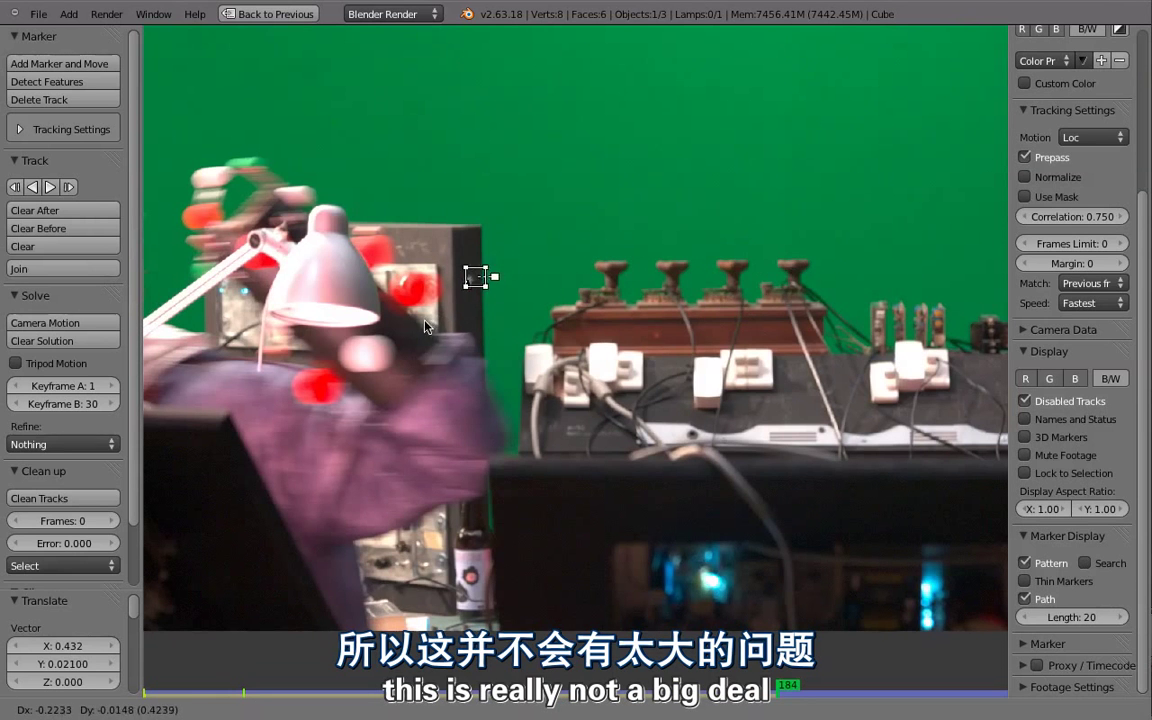
pyautogui.click(420, 327)
pyautogui.scroll(4, 424, 310)
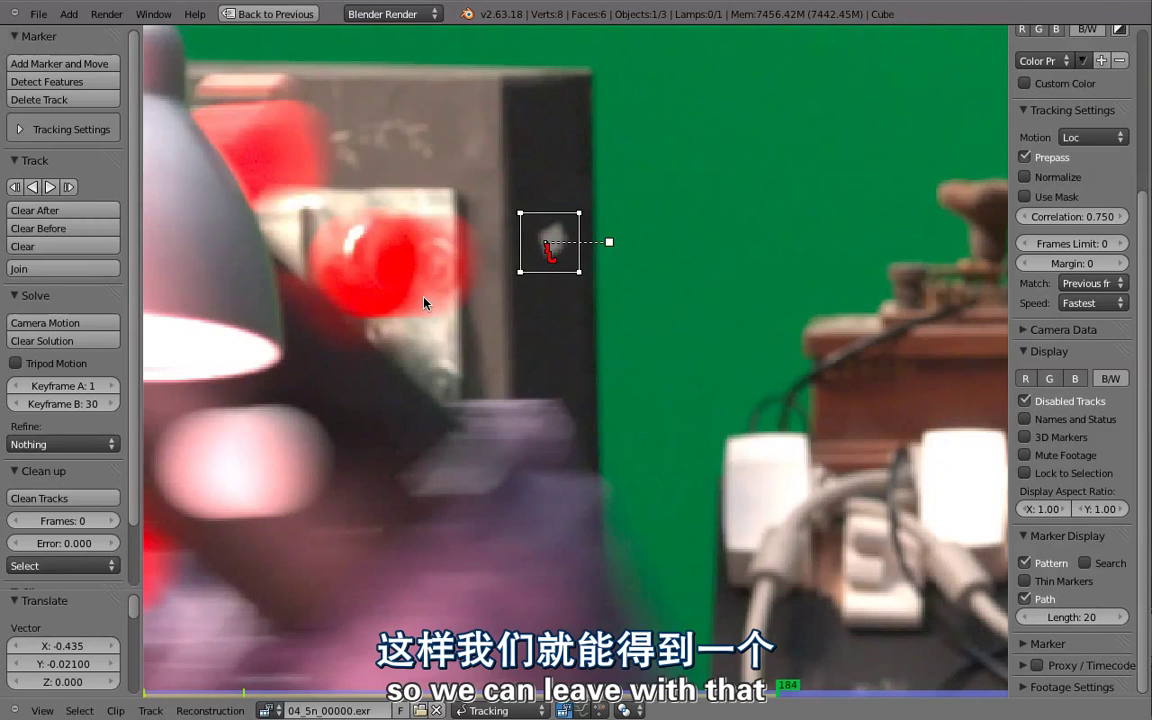
pyautogui.hotkey('alt', 'Right')
pyautogui.hotkey('alt', 'Right')
pyautogui.hotkey('alt', 'Right')
pyautogui.hotkey('alt', 'Right')
pyautogui.hotkey('alt', 'Right')
pyautogui.hotkey('alt', 'Right')
pyautogui.hotkey('alt', 'Right')
pyautogui.hotkey('alt', 'Right')
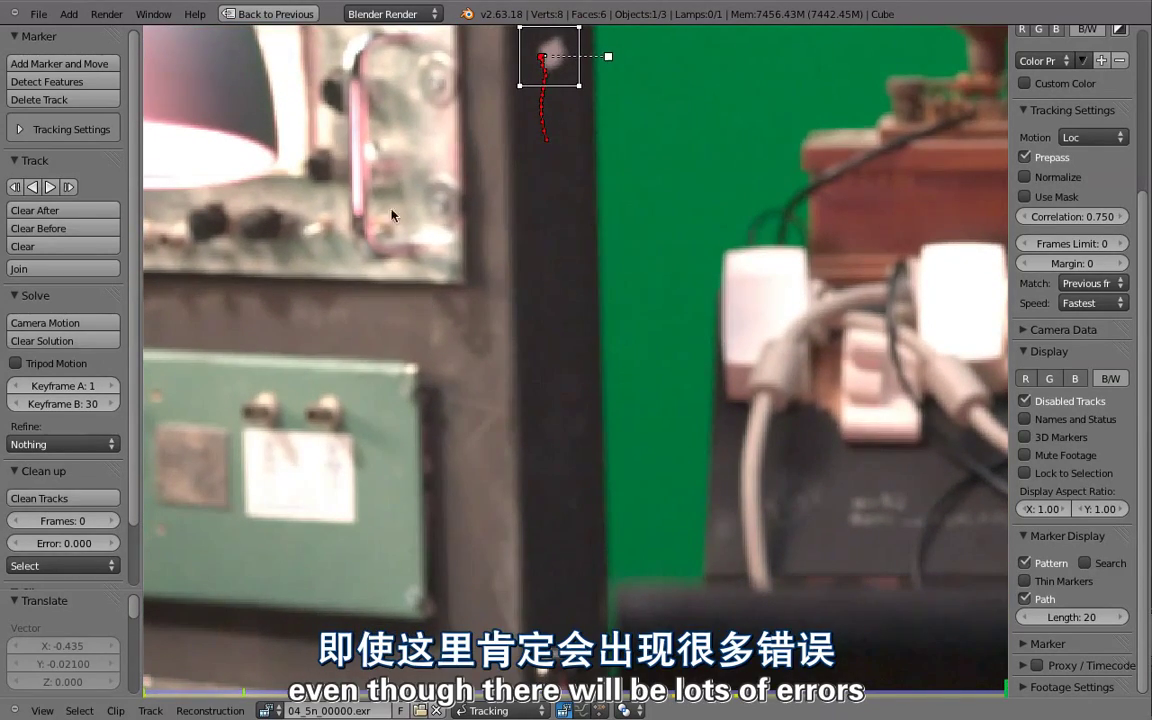
# Return to frame 1 and add a marker on an upright component standing on the desk behind the actor, scaled up about 4.03 times.
pyautogui.scroll(-5, 423, 303)
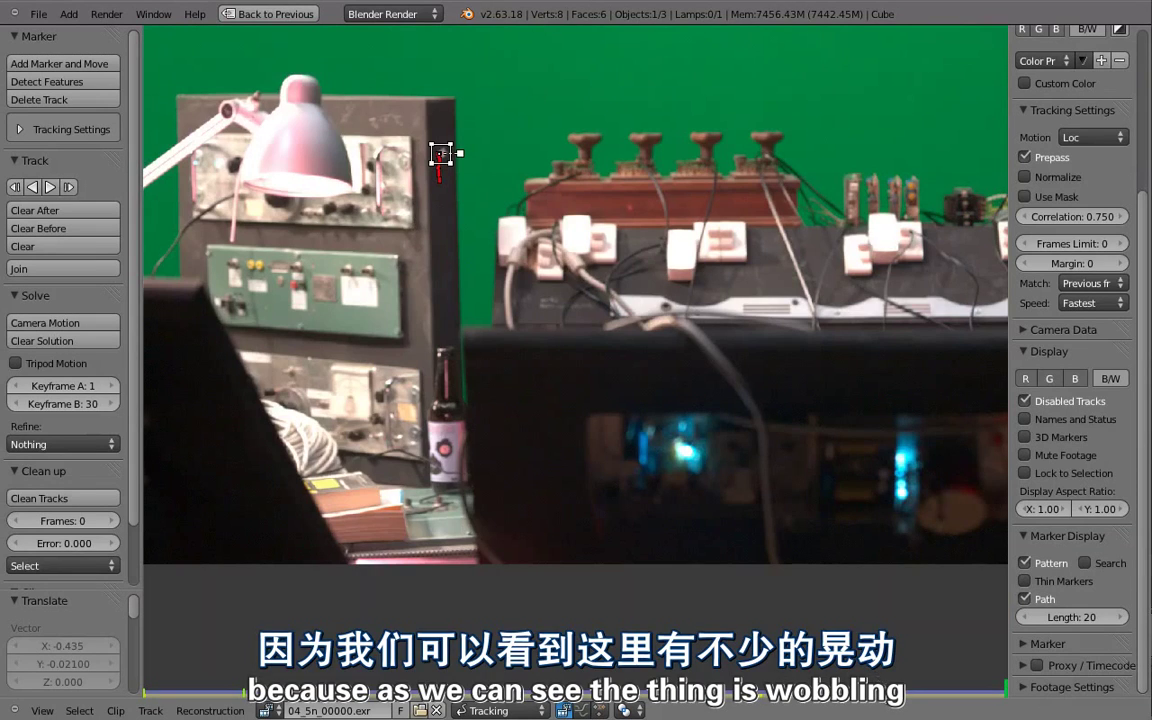
pyautogui.moveTo(866, 692); pyautogui.dragTo(531, 676)
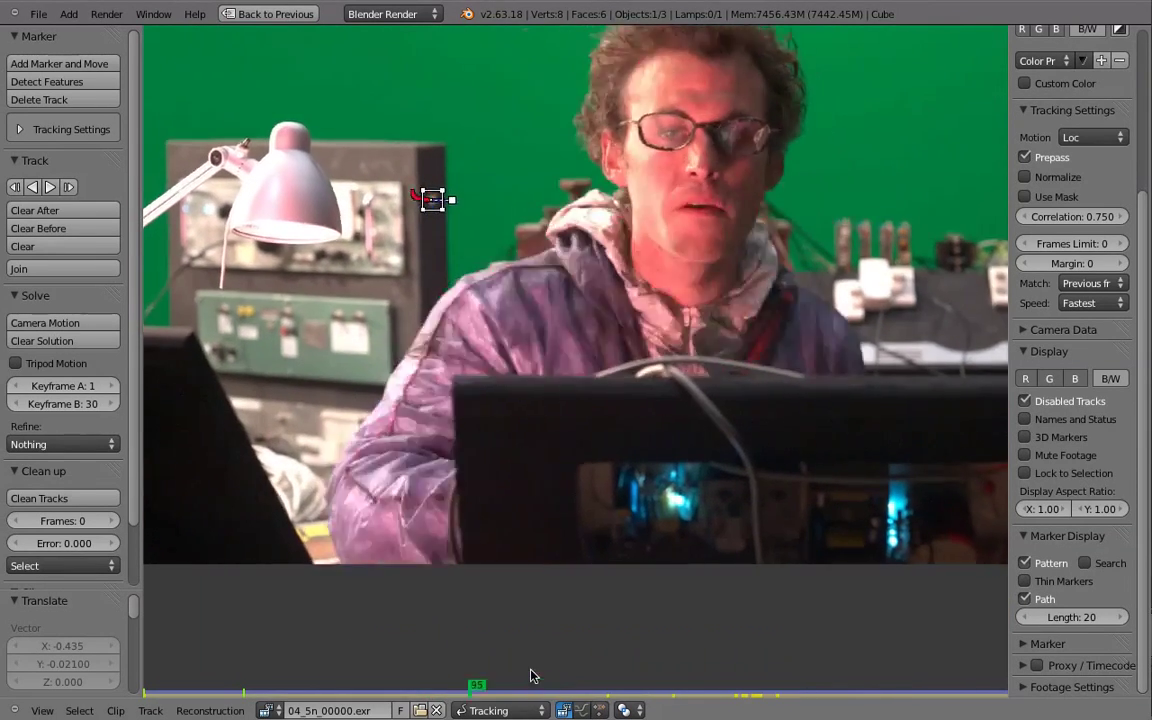
pyautogui.press('Escape')
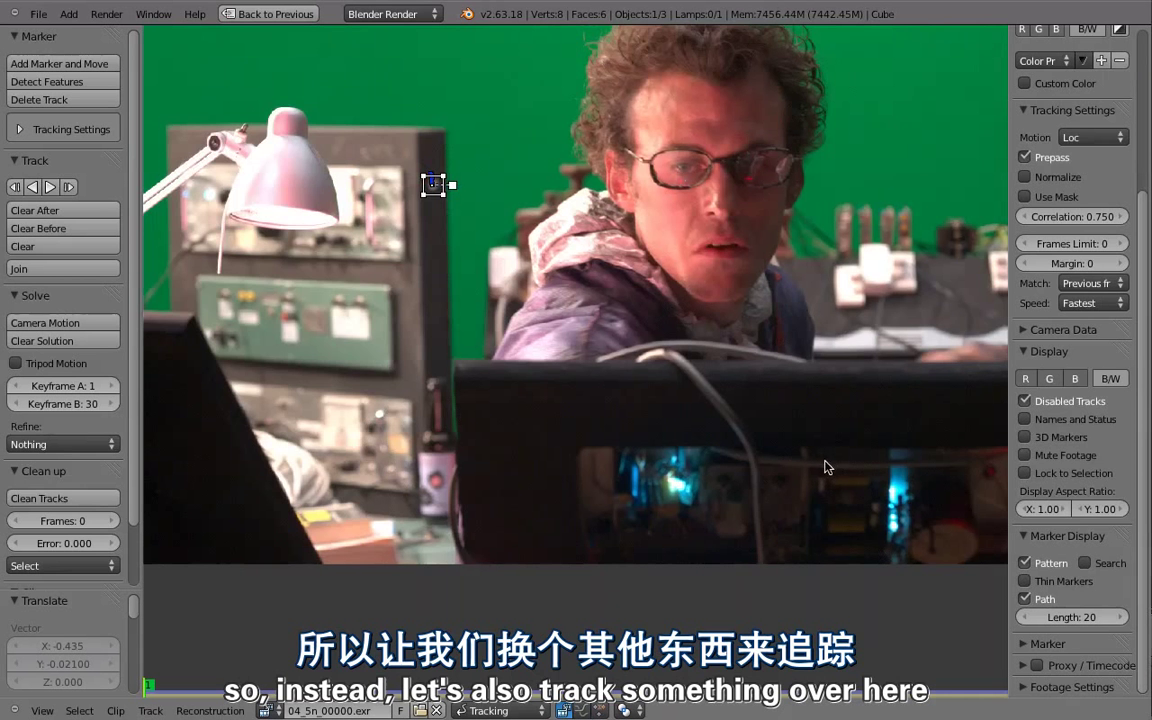
pyautogui.moveTo(826, 467); pyautogui.dragTo(704, 490, button='middle')
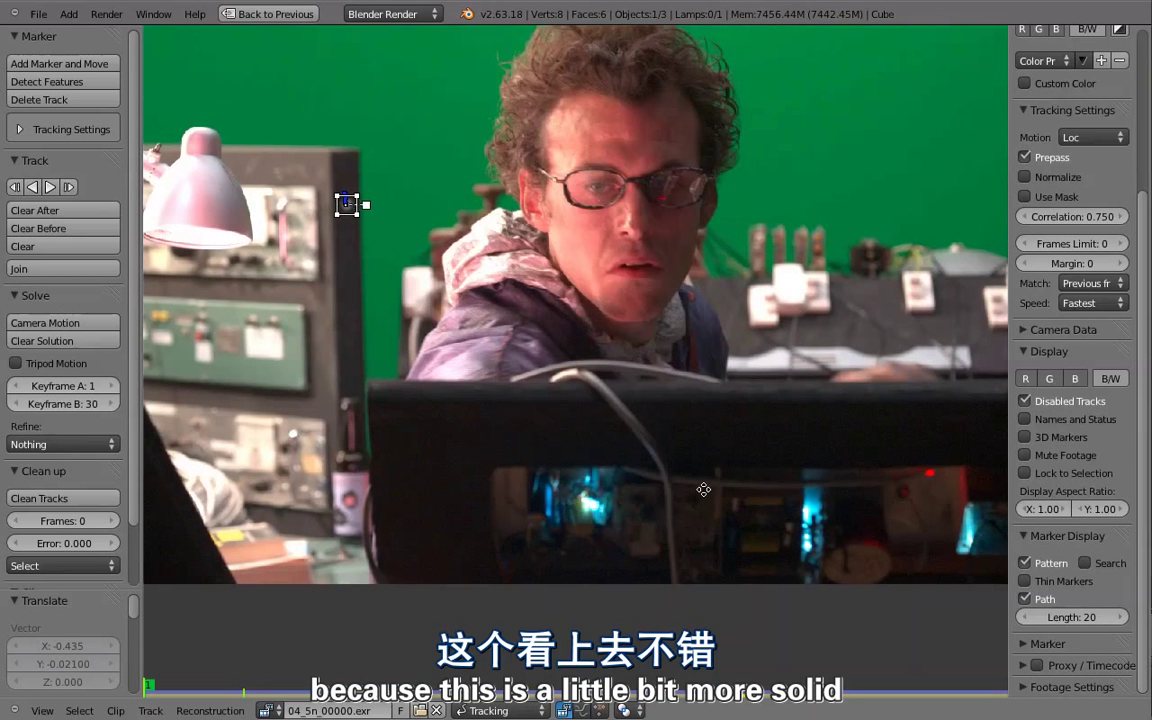
pyautogui.moveTo(704, 490); pyautogui.dragTo(602, 510, button='middle')
pyautogui.keyDown('ctrl'); pyautogui.click(717, 252); pyautogui.keyUp('ctrl')
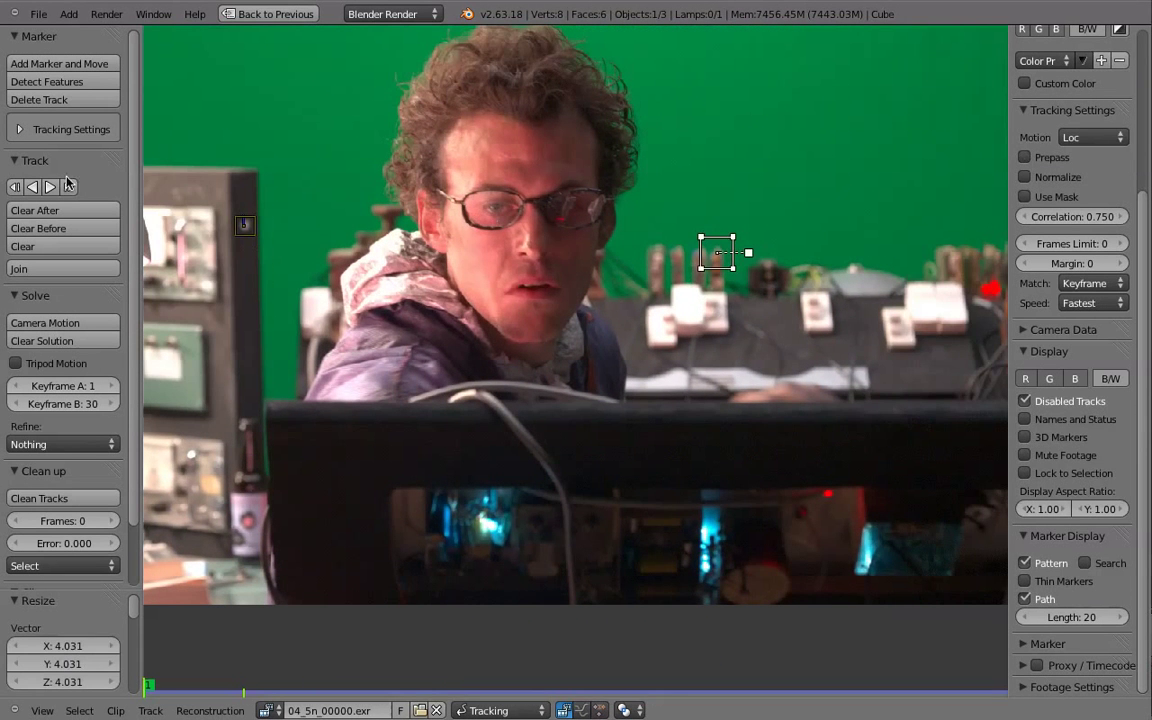
# Set the default tracking settings to match Previous frame with Prepass enabled, and track the new marker forward to frame 129.
pyautogui.click(36, 129)
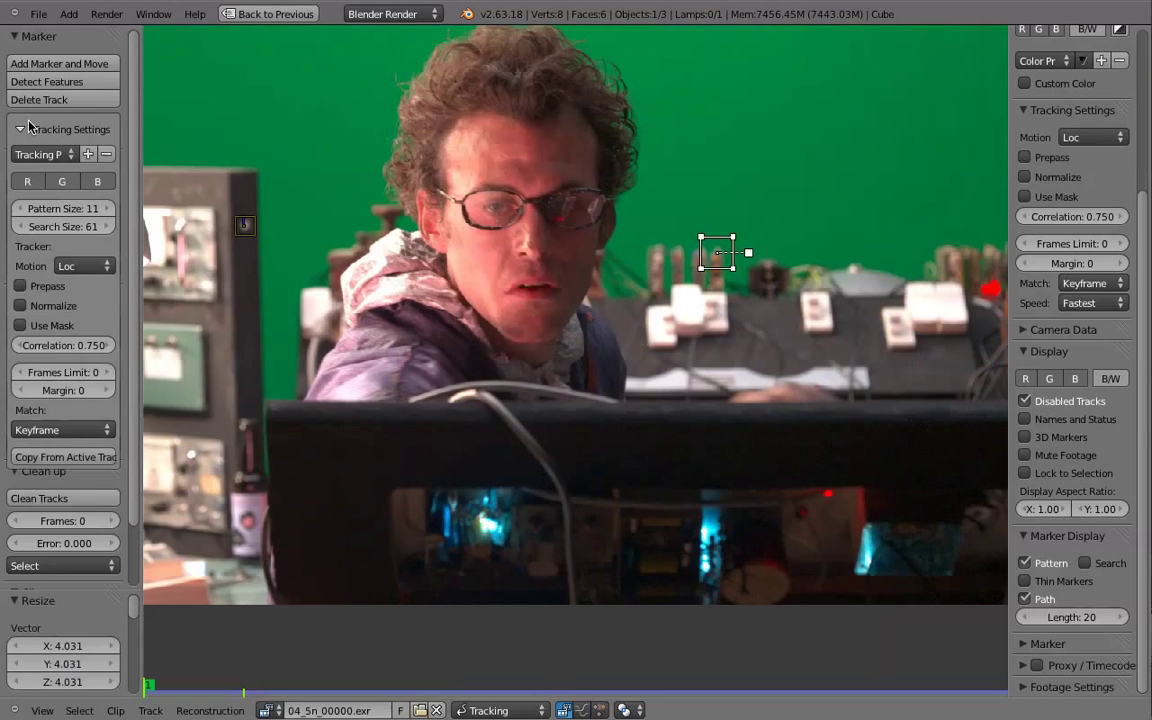
pyautogui.click(50, 430)
pyautogui.click(45, 391)
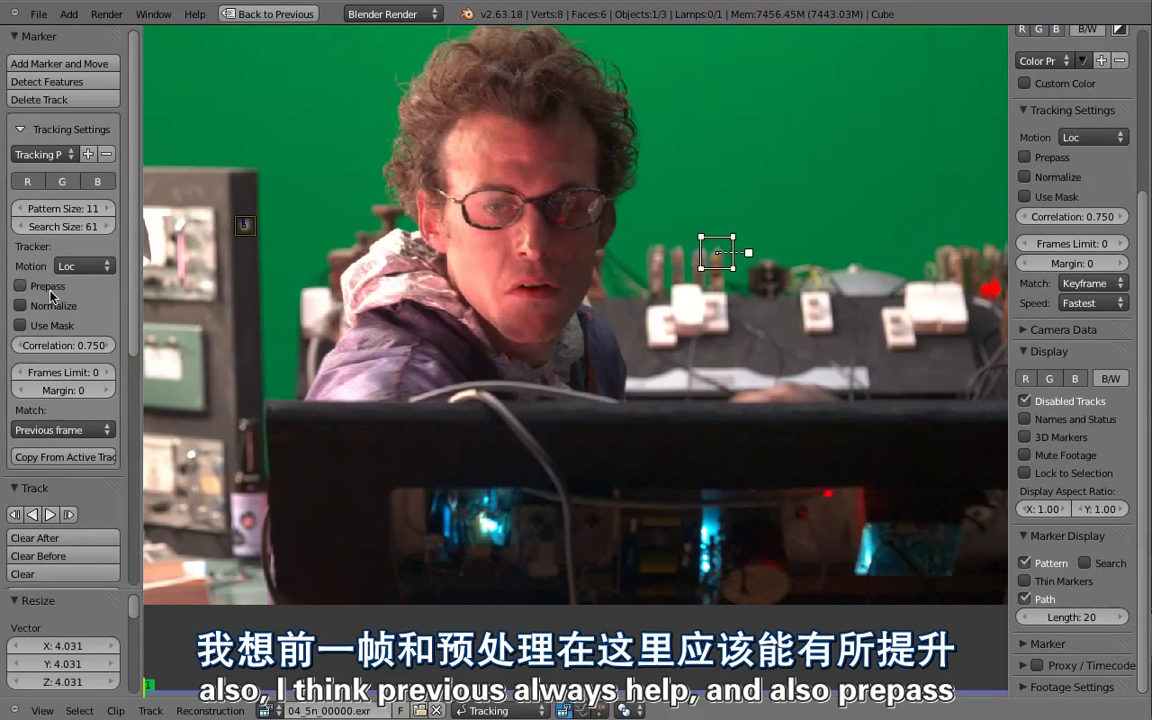
pyautogui.hotkey('ctrl', 't')
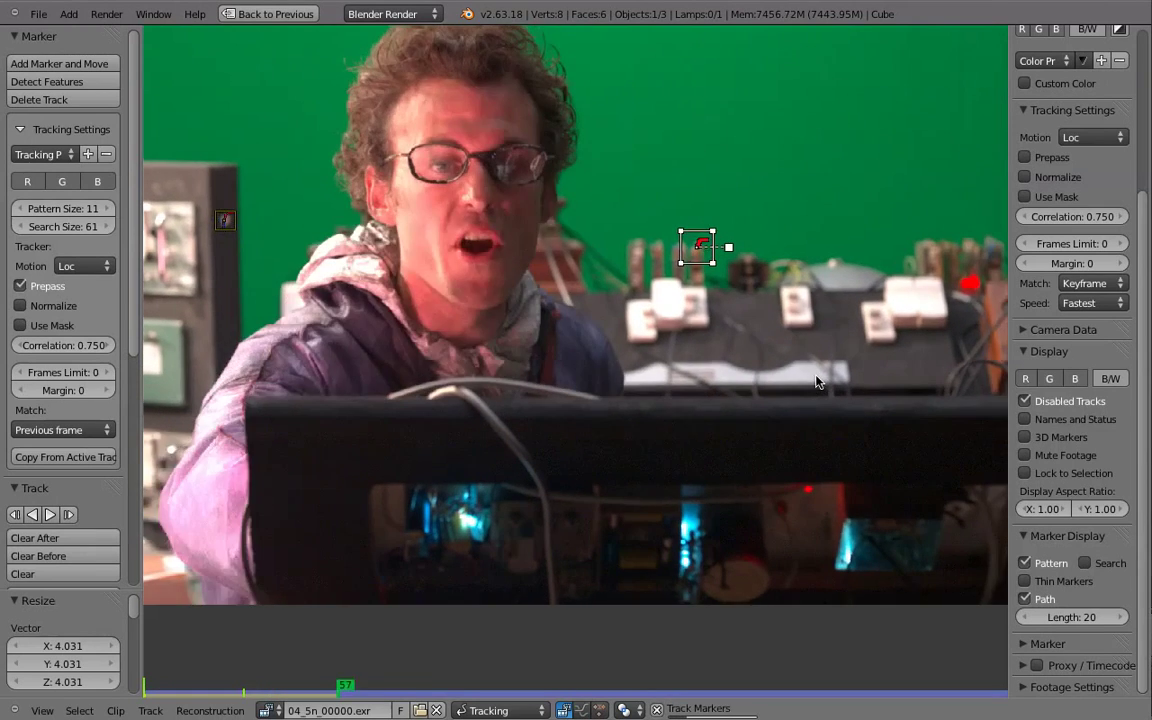
pyautogui.press('Left')
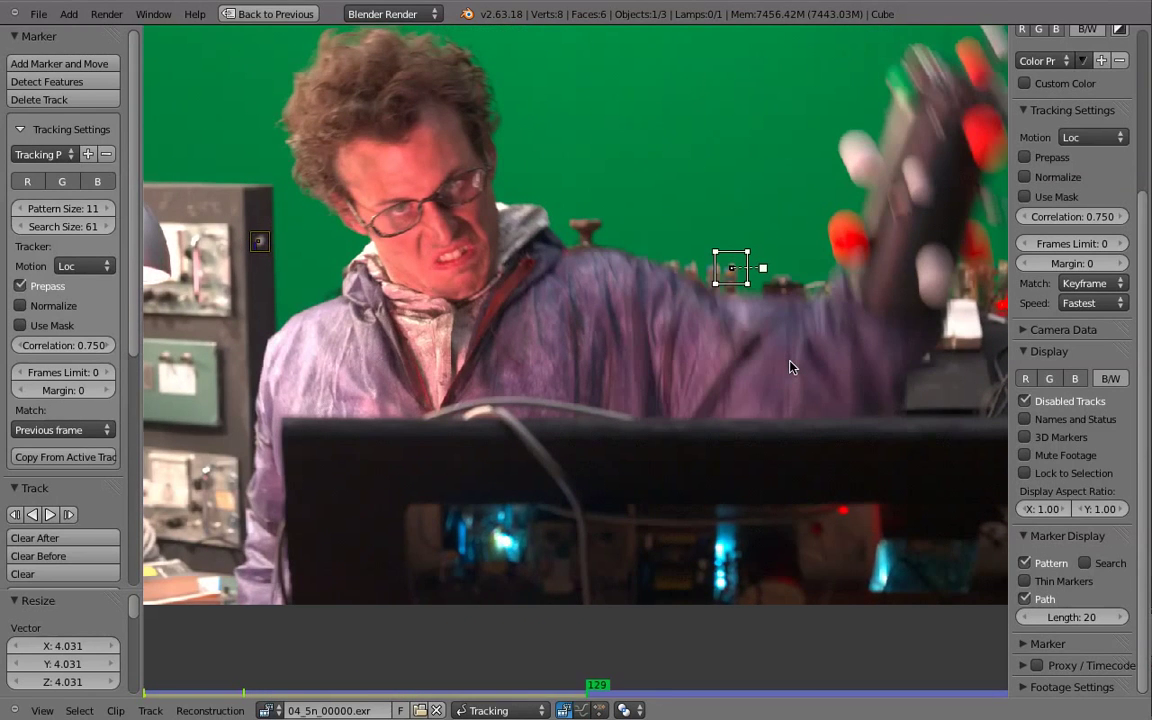
# At frame 129, offset the pattern area about X 0.333, Y -0.086 onto the white power plug and track through to the shot's end.
pyautogui.moveTo(789, 363); pyautogui.dragTo(426, 332, button='middle')
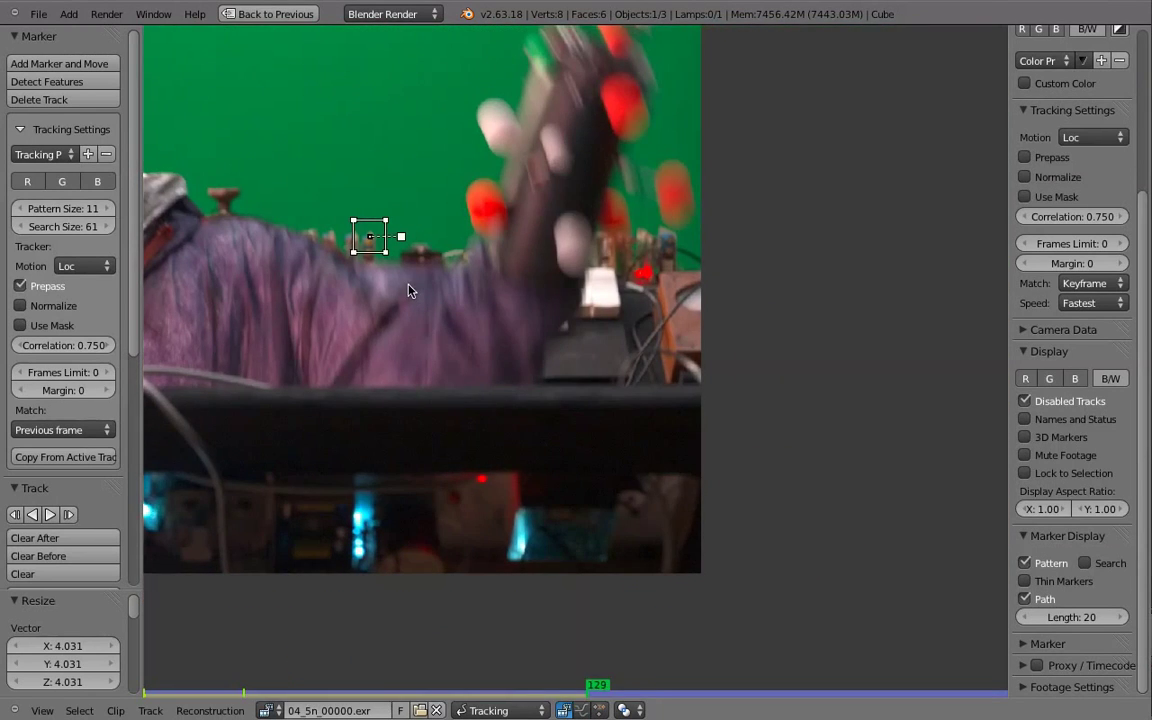
pyautogui.press('g')
pyautogui.press('g')
pyautogui.click(651, 352)
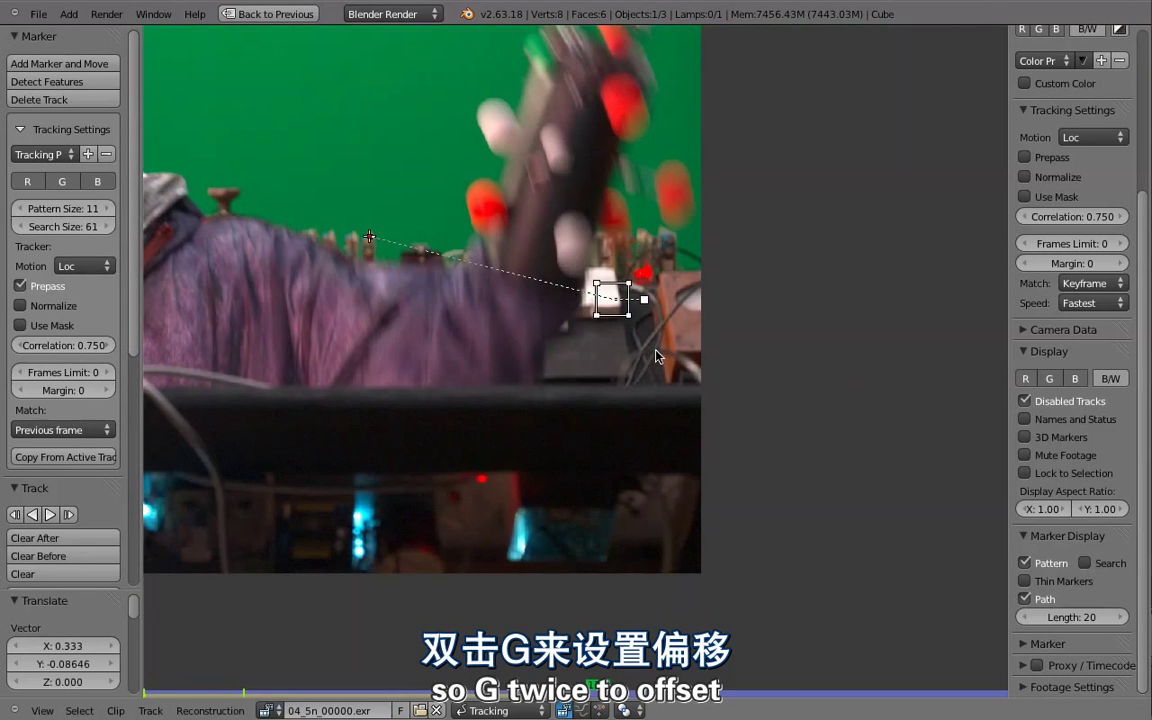
pyautogui.hotkey('ctrl', 't')
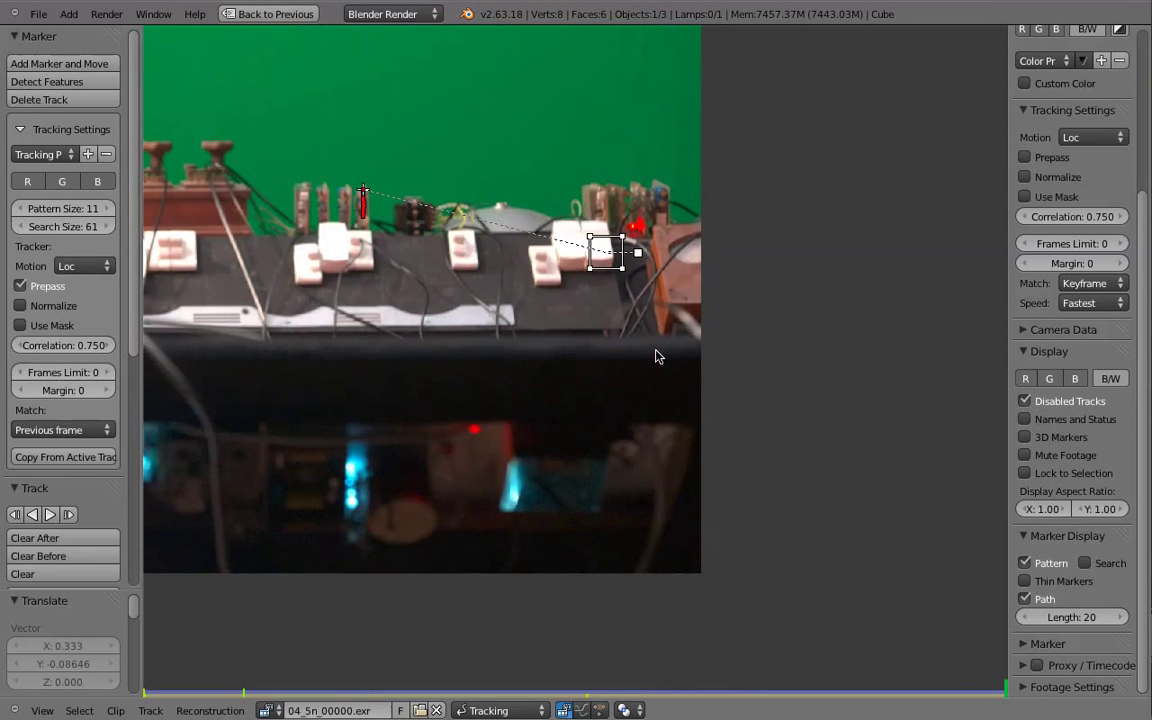
# On the last frame, add a third marker on the upright component above the white plugs, scale it about 3.49 times, and track it backwards.
pyautogui.moveTo(488, 337); pyautogui.dragTo(575, 360, button='middle')
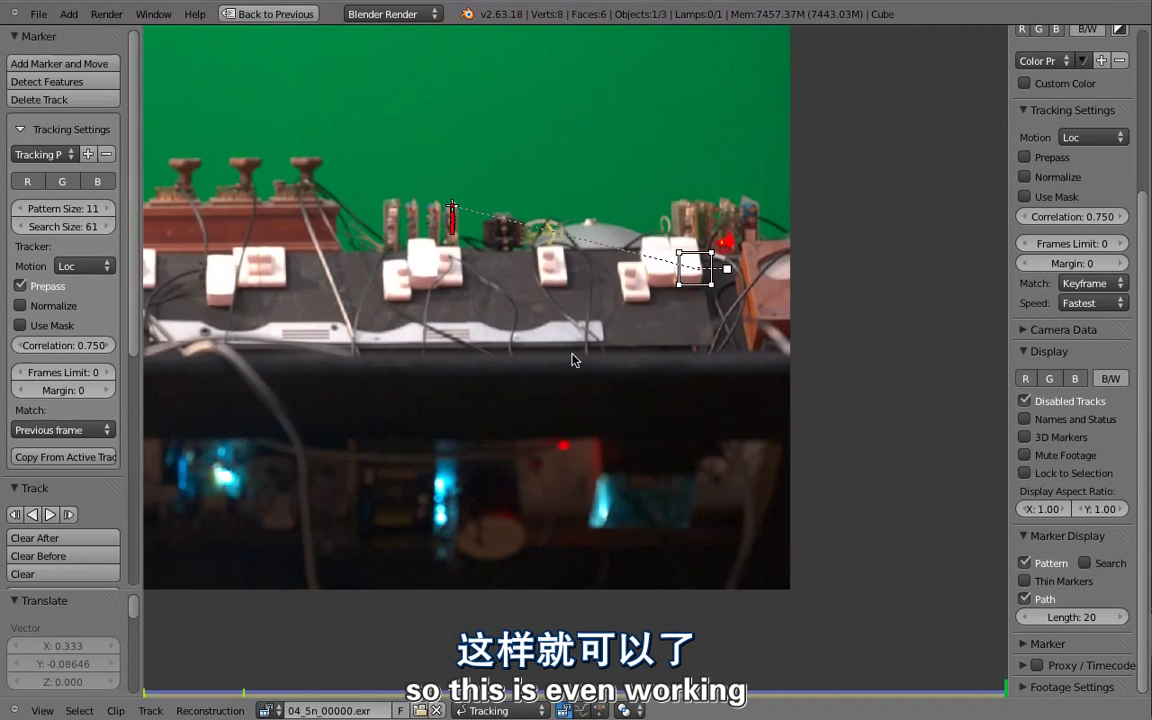
pyautogui.keyDown('ctrl'); pyautogui.click(689, 204); pyautogui.keyUp('ctrl')
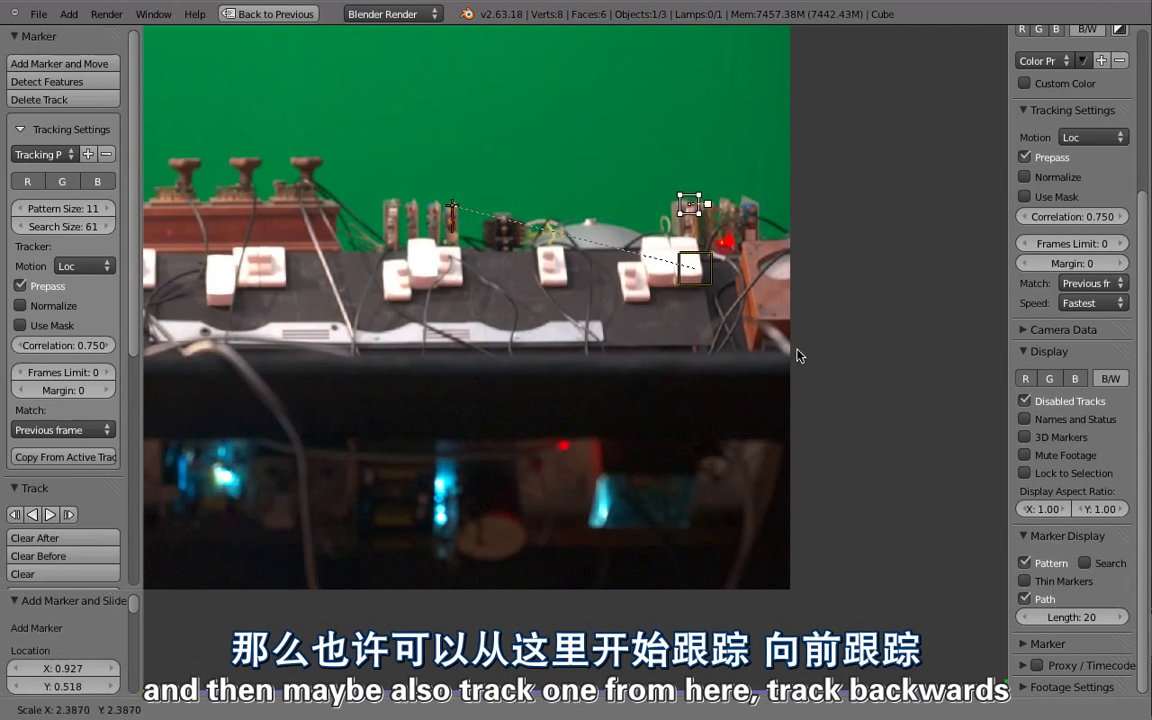
pyautogui.click(848, 394)
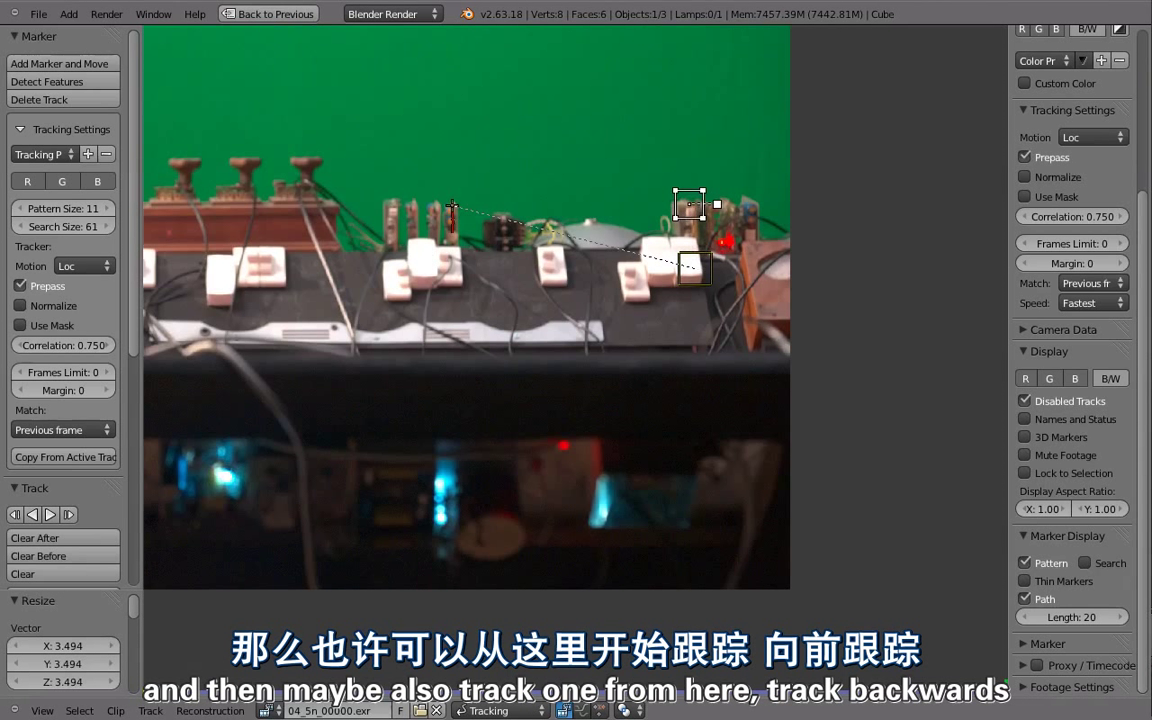
pyautogui.click(32, 514)
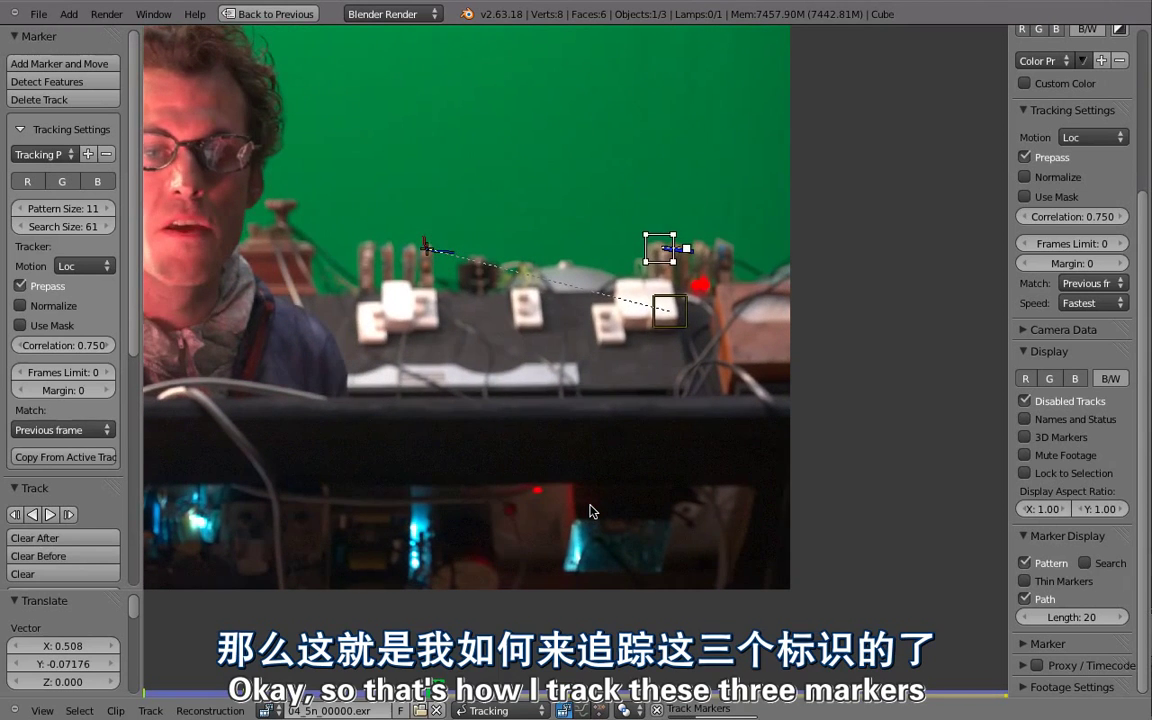
# Try to solve the camera motion from the three tracks as a regular 3D solution.
pyautogui.scroll(-4, 612, 483)
pyautogui.moveTo(542, 452); pyautogui.dragTo(630, 418, button='middle')
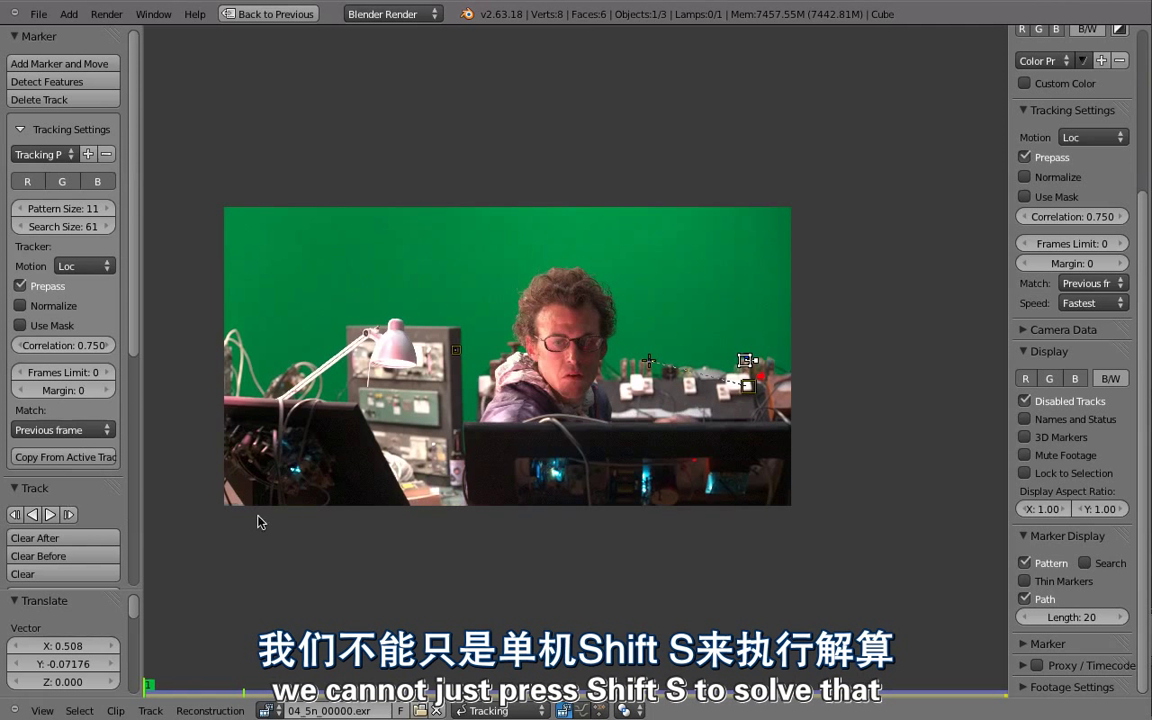
pyautogui.hotkey('shift', 's')
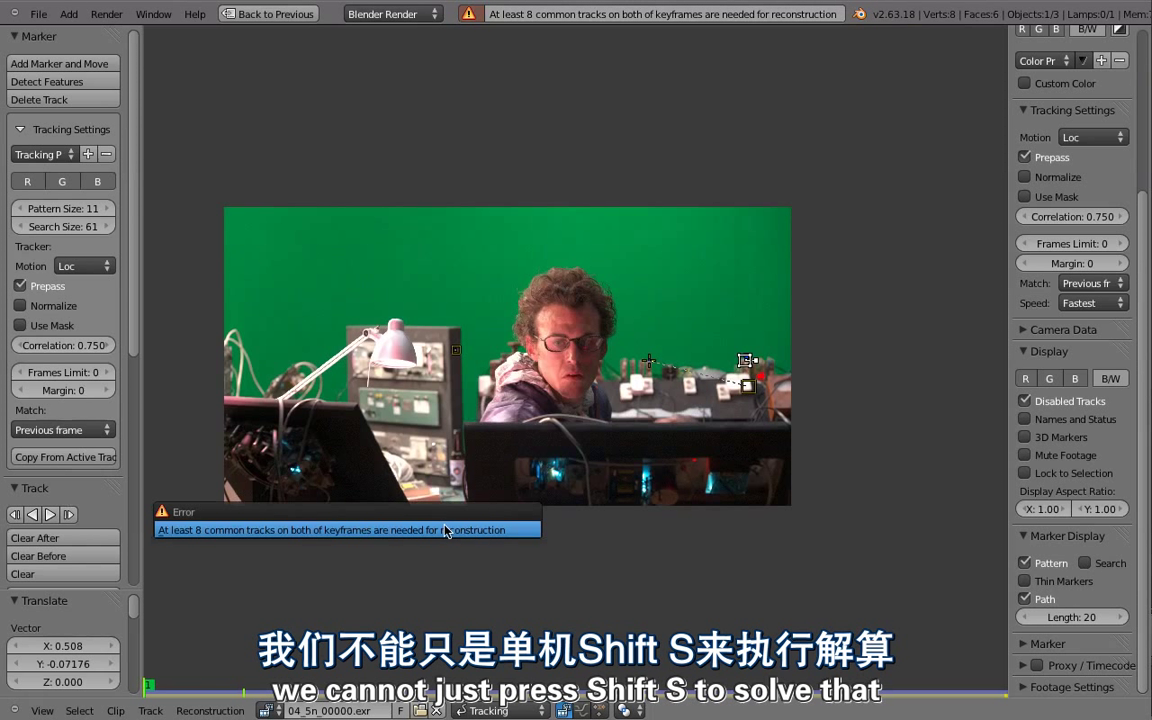
pyautogui.click(446, 531)
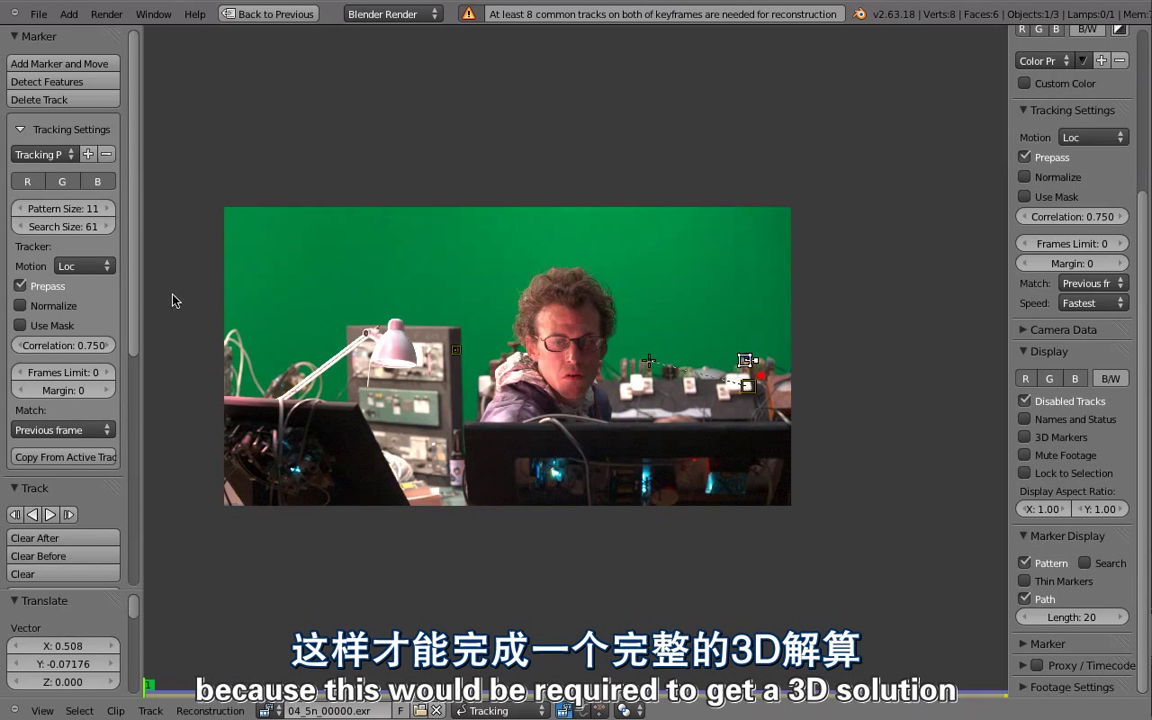
# Enable Tripod Motion and solve the camera motion.
pyautogui.scroll(-6, 113, 303)
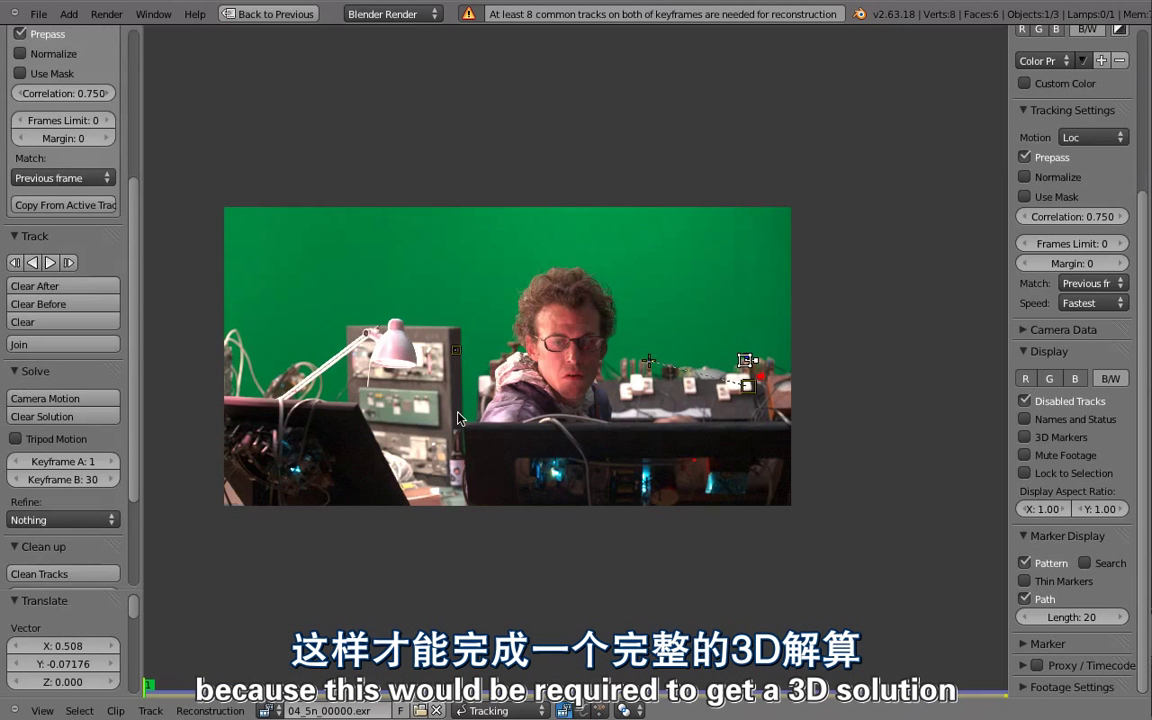
pyautogui.click(16, 439)
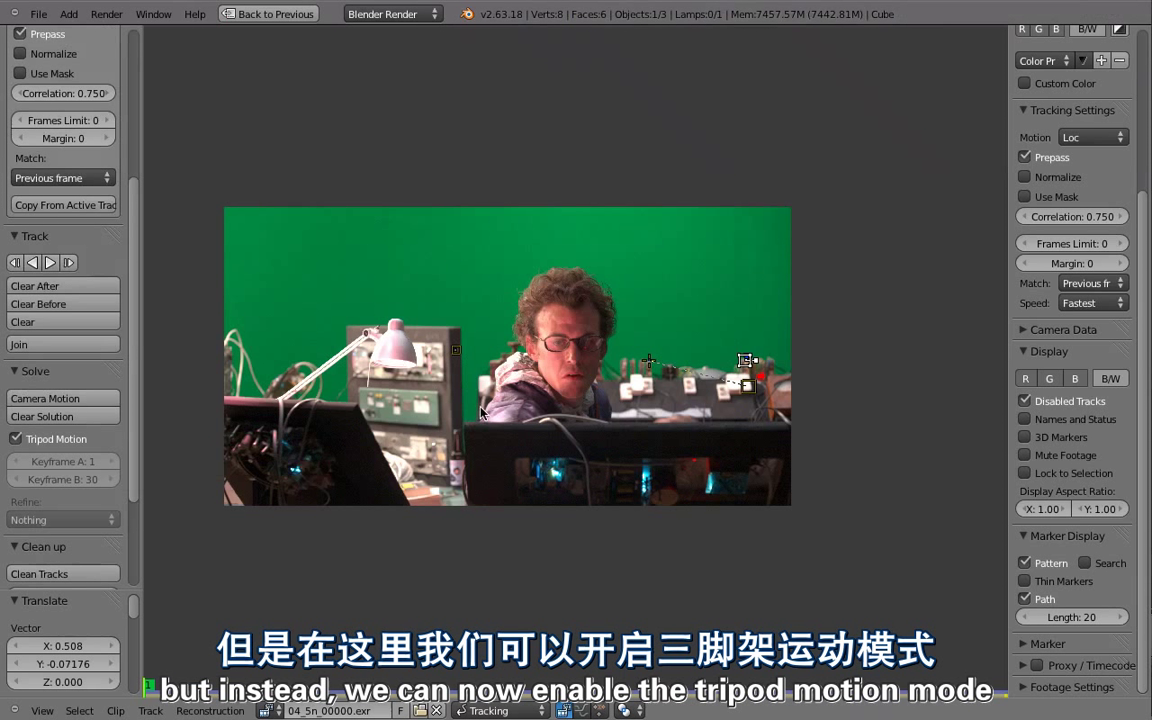
pyautogui.hotkey('shift', 's')
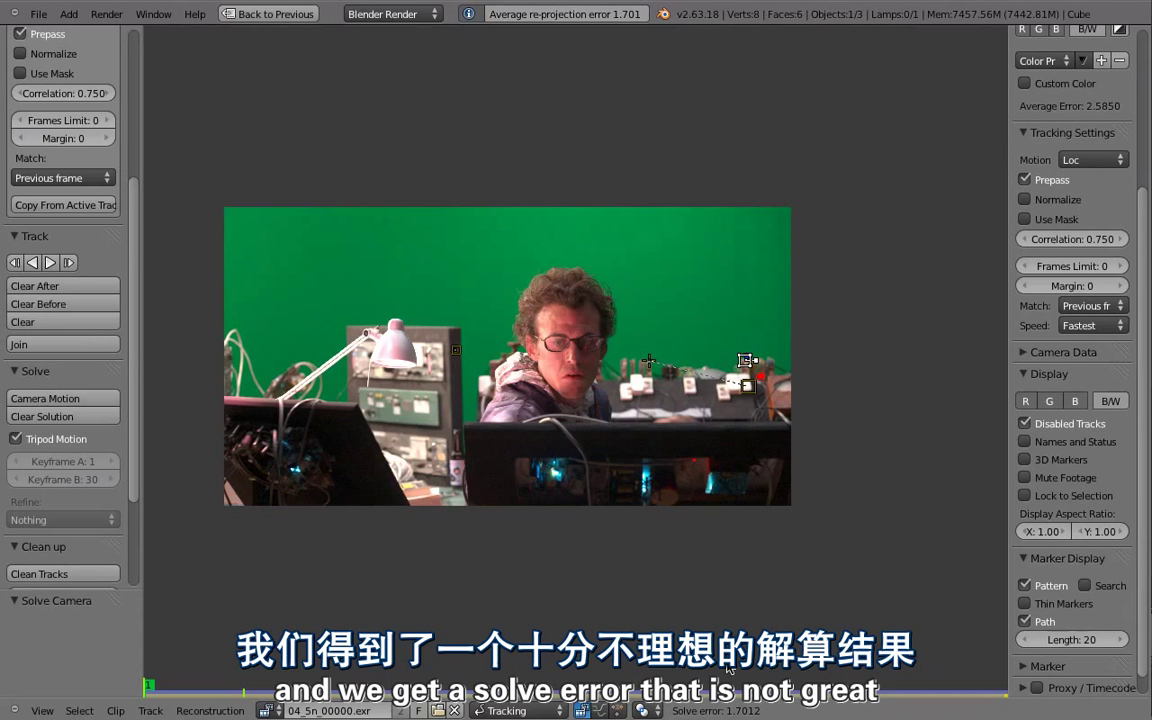
# Select the cabinet track and examine its motion curves in the enlarged graph for jumps around frames 171 to 175.
pyautogui.scroll(8, 405, 336)
pyautogui.scroll(-4, 580, 398)
pyautogui.rightClick(621, 418)
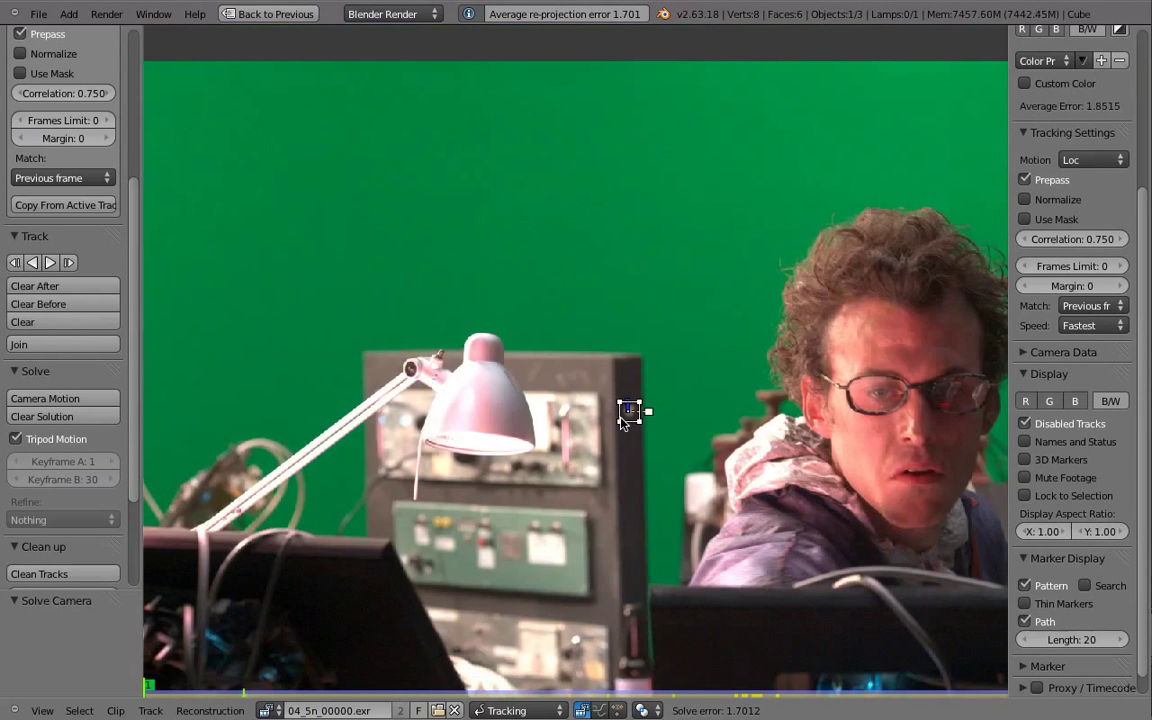
pyautogui.moveTo(633, 420); pyautogui.dragTo(621, 406, button='middle')
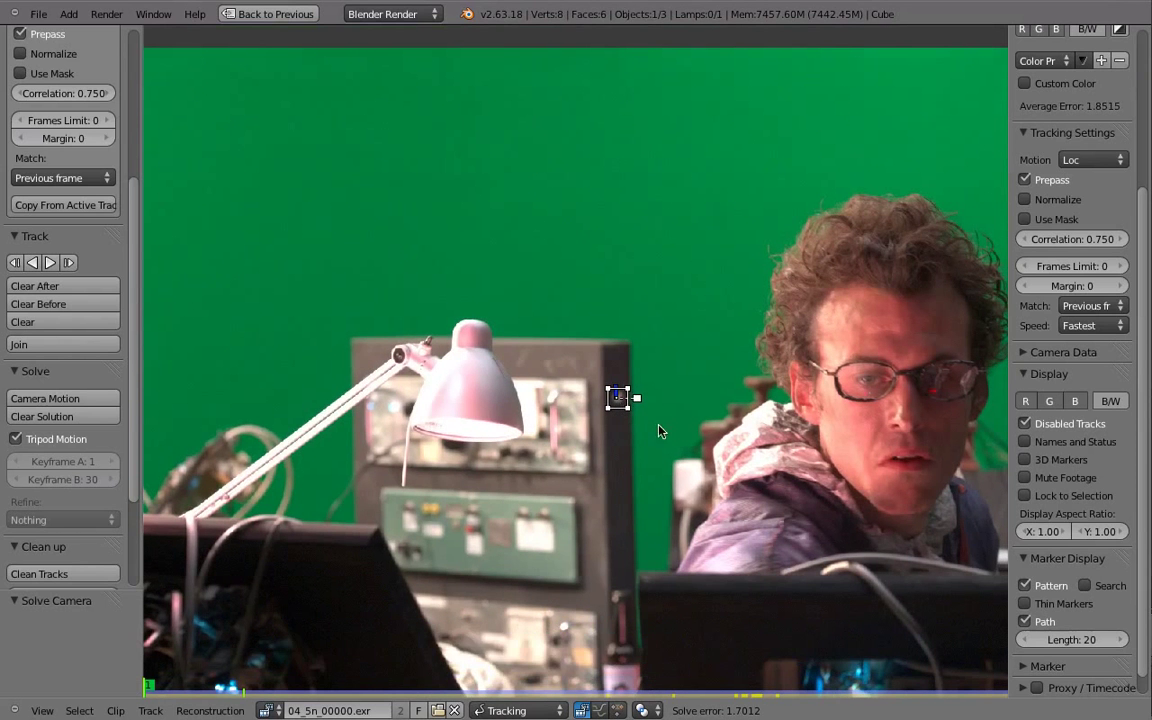
pyautogui.hotkey('ctrl', 'Up')
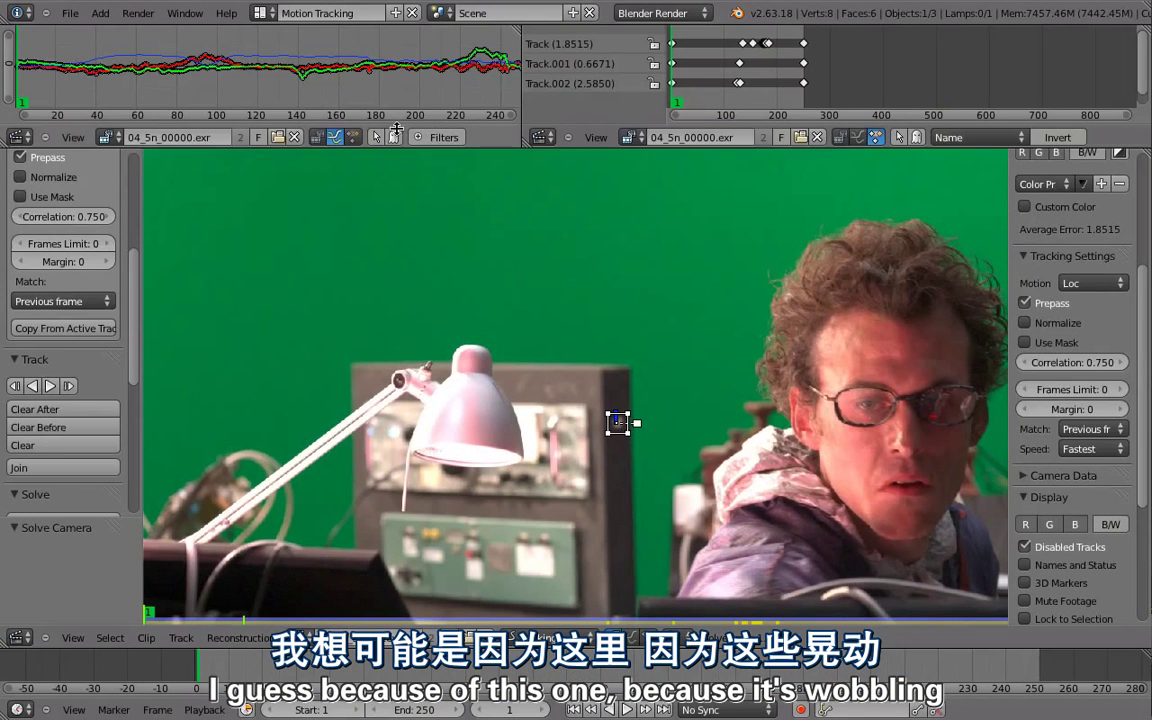
pyautogui.hotkey('ctrl', 'Up')
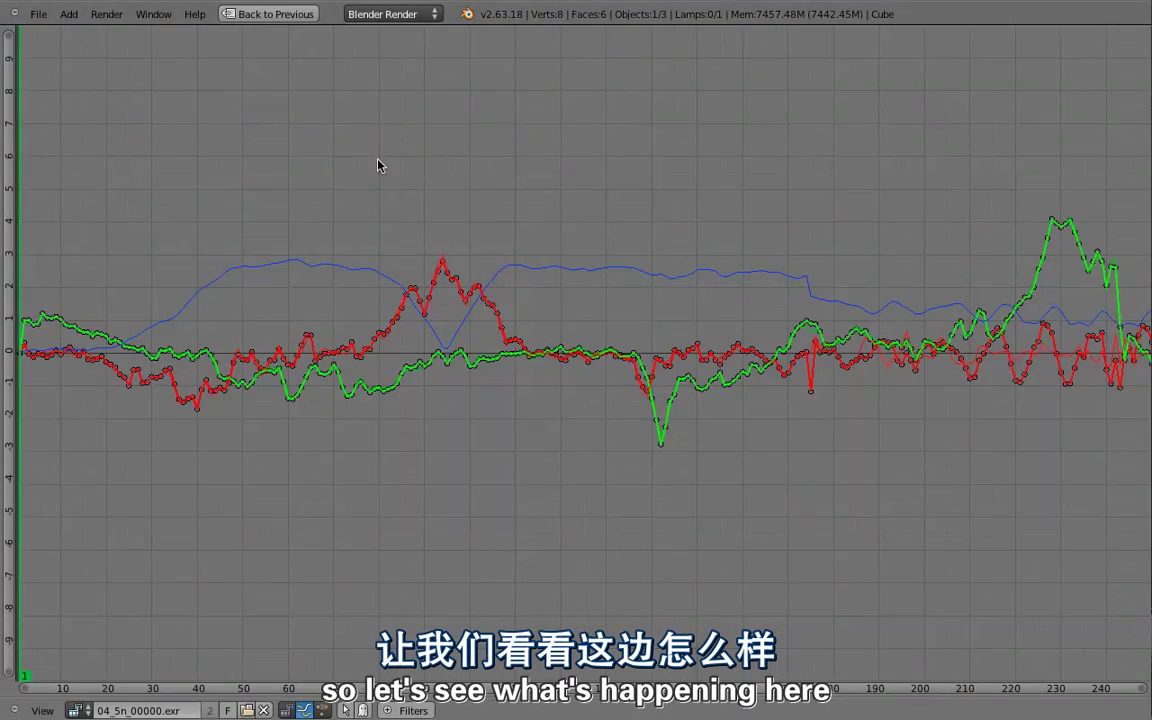
pyautogui.keyDown('ctrl'); pyautogui.moveTo(691, 313); pyautogui.dragTo(760, 374, button='middle'); pyautogui.keyUp('ctrl')
pyautogui.moveTo(821, 354); pyautogui.dragTo(826, 347)
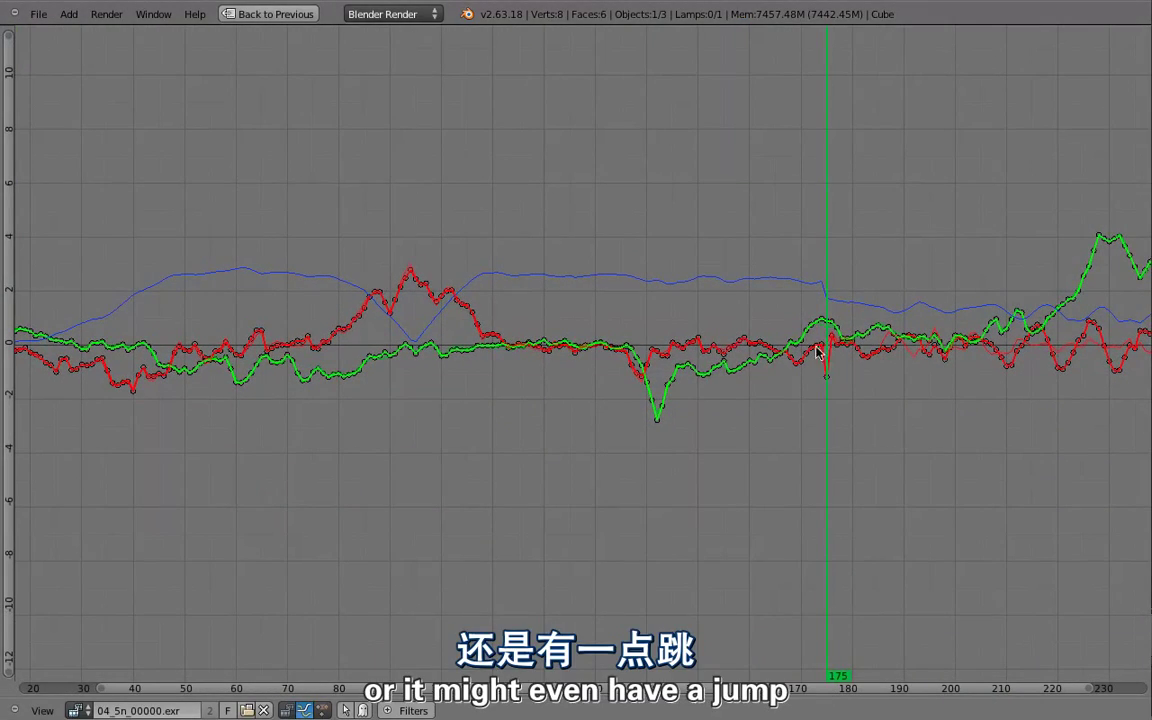
pyautogui.hotkey('ctrl', 'Up')
pyautogui.moveTo(350, 198)
pyautogui.mouseDown()
pyautogui.moveTo(268, 192)
pyautogui.moveTo(367, 198)
pyautogui.mouseUp()
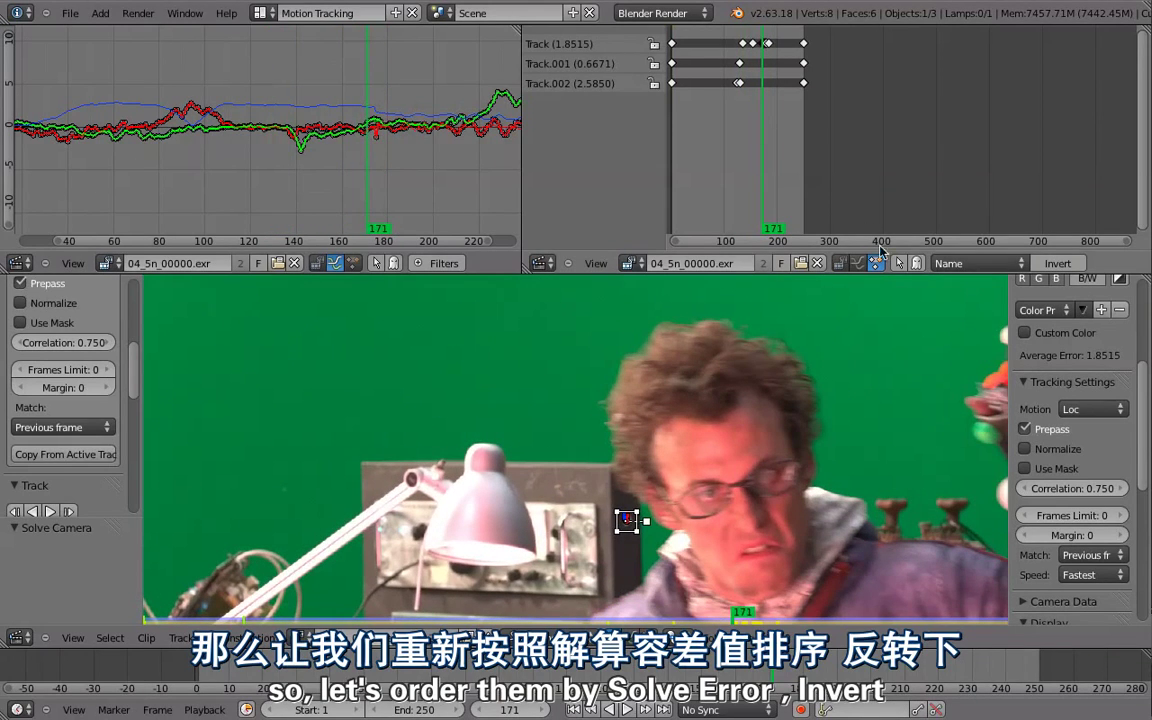
# Sort the dopesheet's tracks by Average Error and turn on Names and Status for the markers in the clip.
pyautogui.click(960, 264)
pyautogui.click(963, 190)
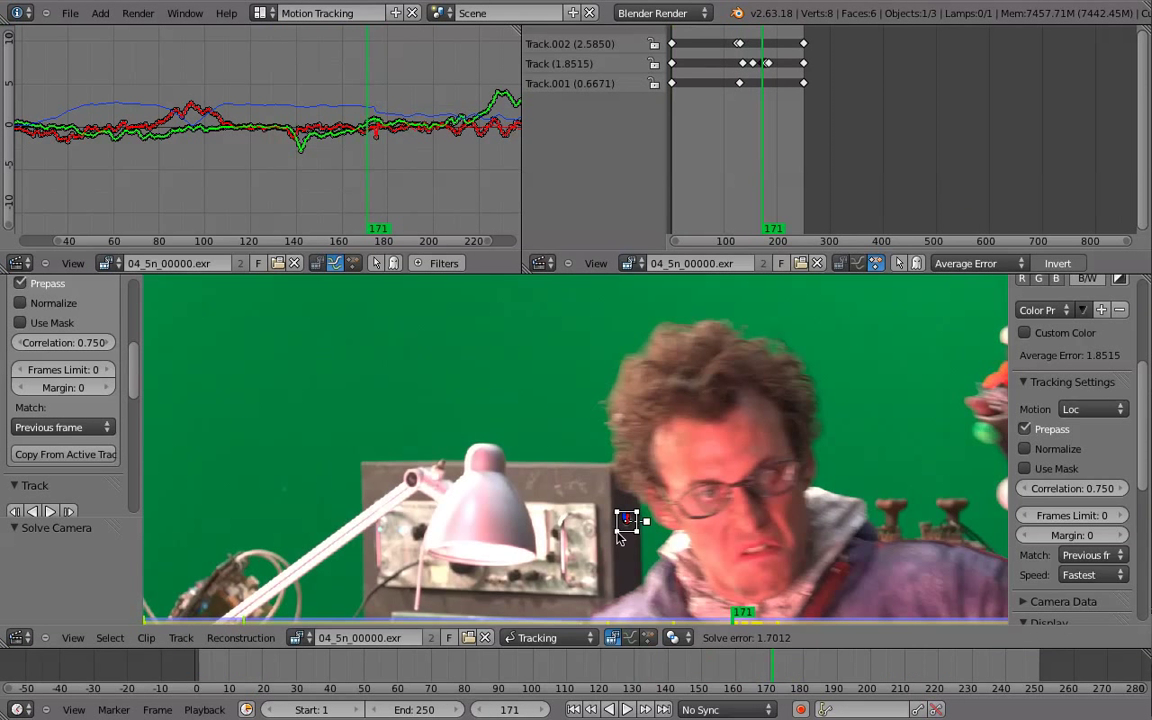
pyautogui.press('a')
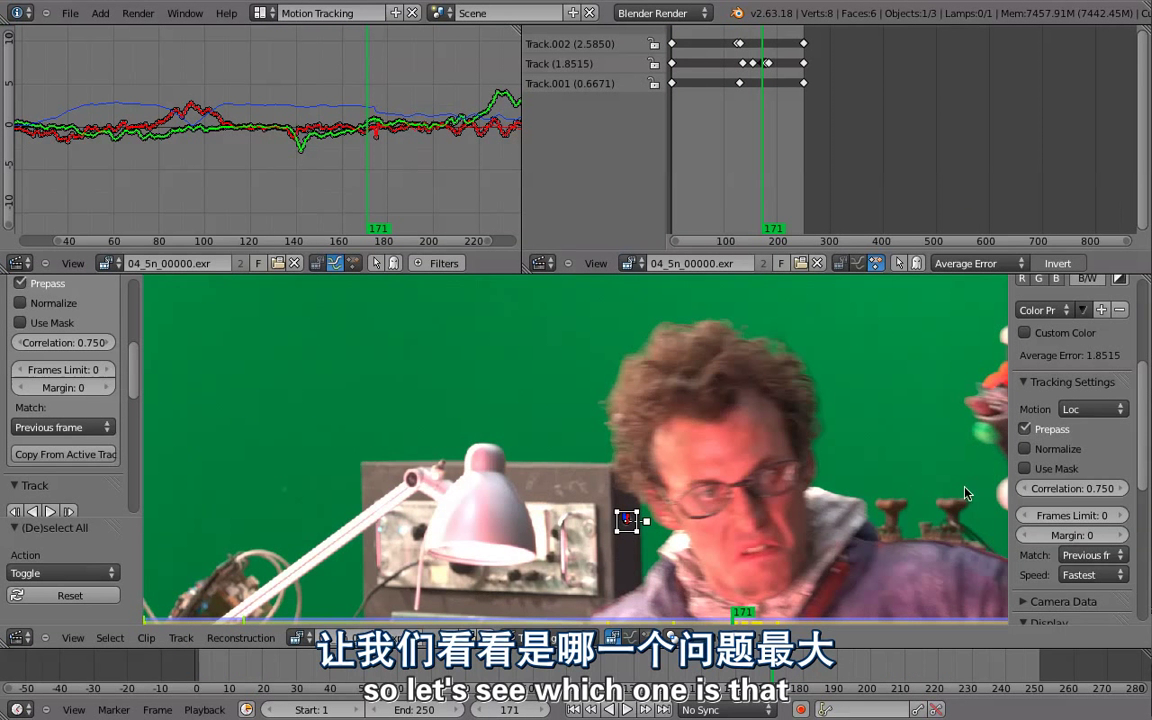
pyautogui.scroll(-8, 1055, 516)
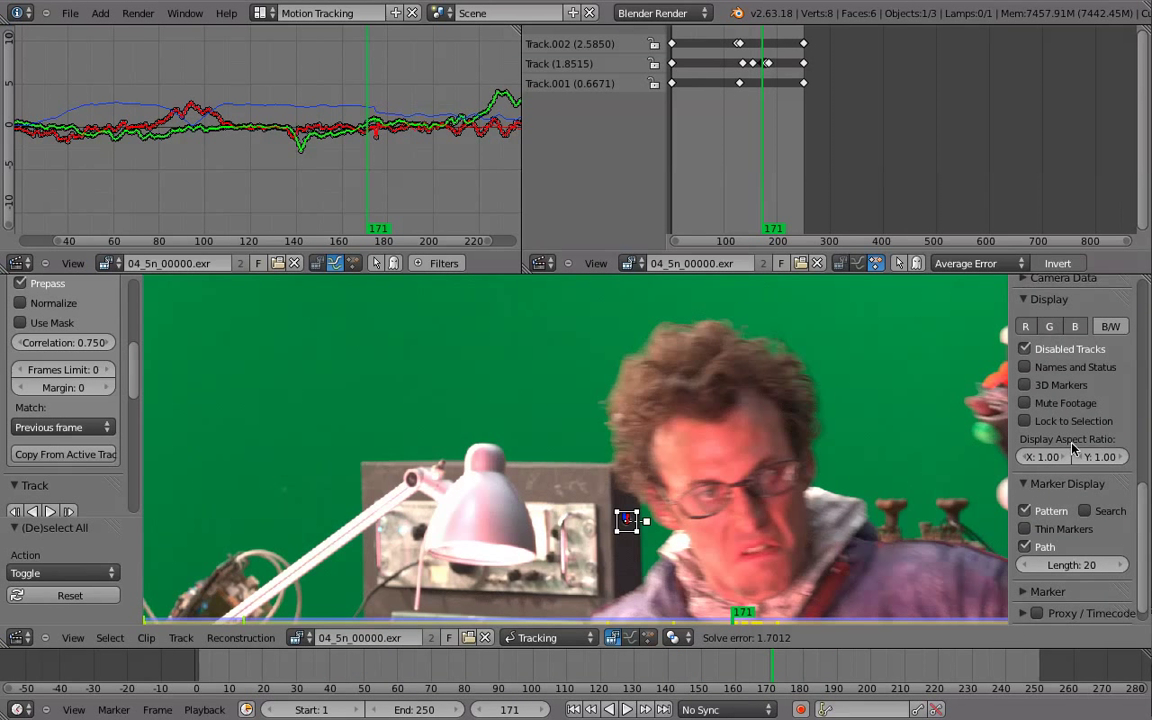
pyautogui.click(1025, 368)
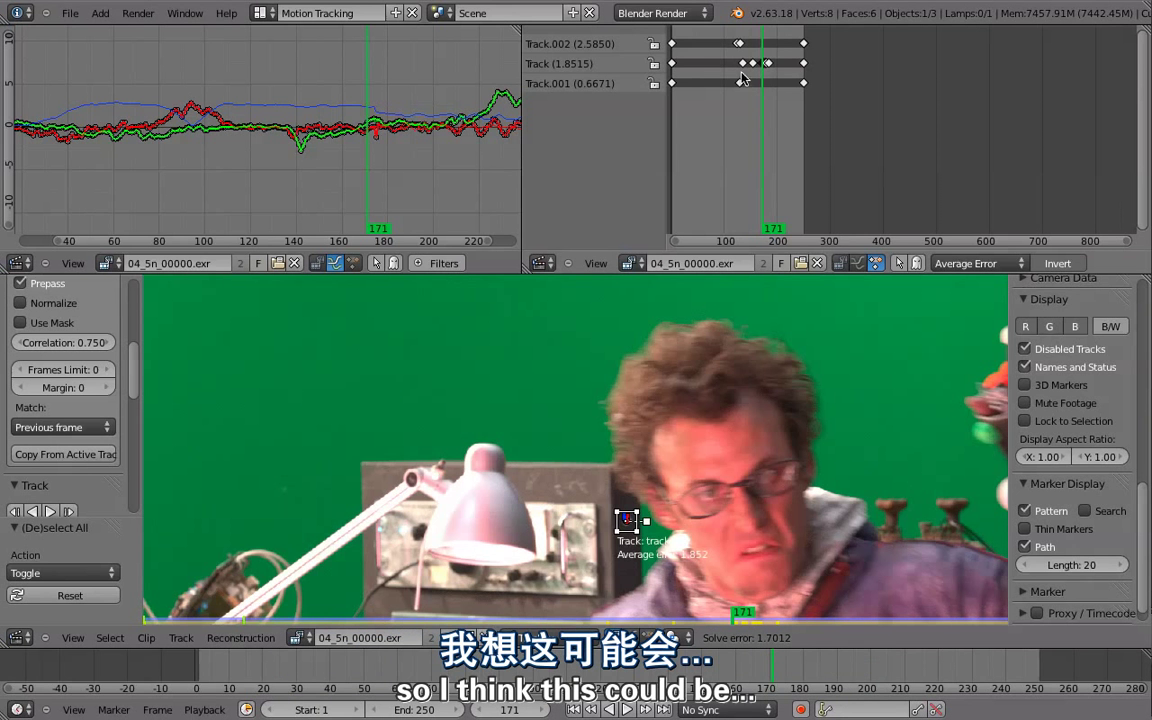
# Select Track and then also Track.002 in the dopesheet to identify their markers in the full clip frame.
pyautogui.click(560, 63)
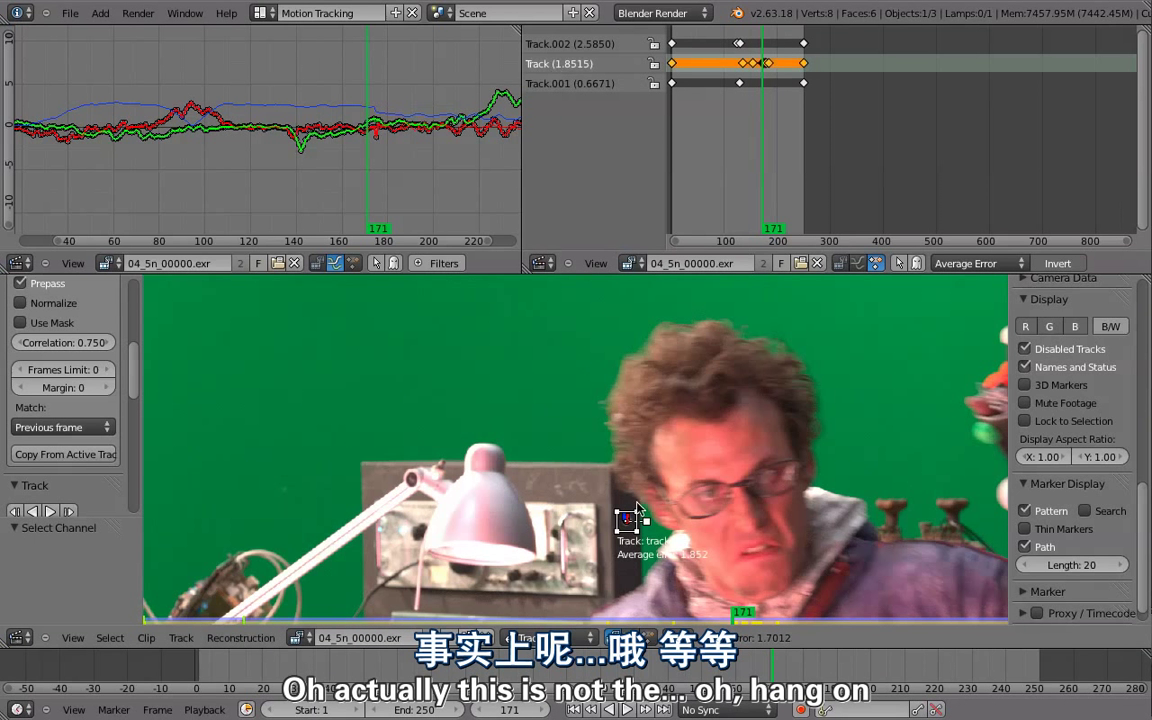
pyautogui.scroll(-6, 736, 508)
pyautogui.moveTo(742, 508); pyautogui.dragTo(593, 475, button='middle')
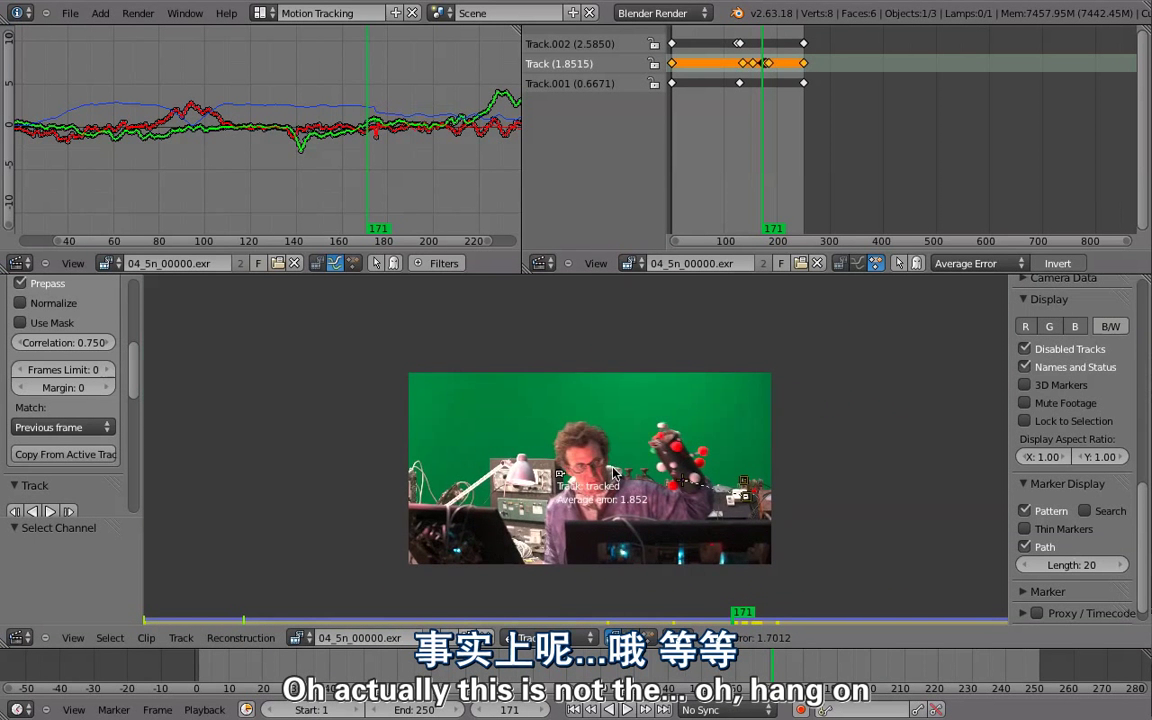
pyautogui.keyDown('shift'); pyautogui.click(572, 44); pyautogui.keyUp('shift')
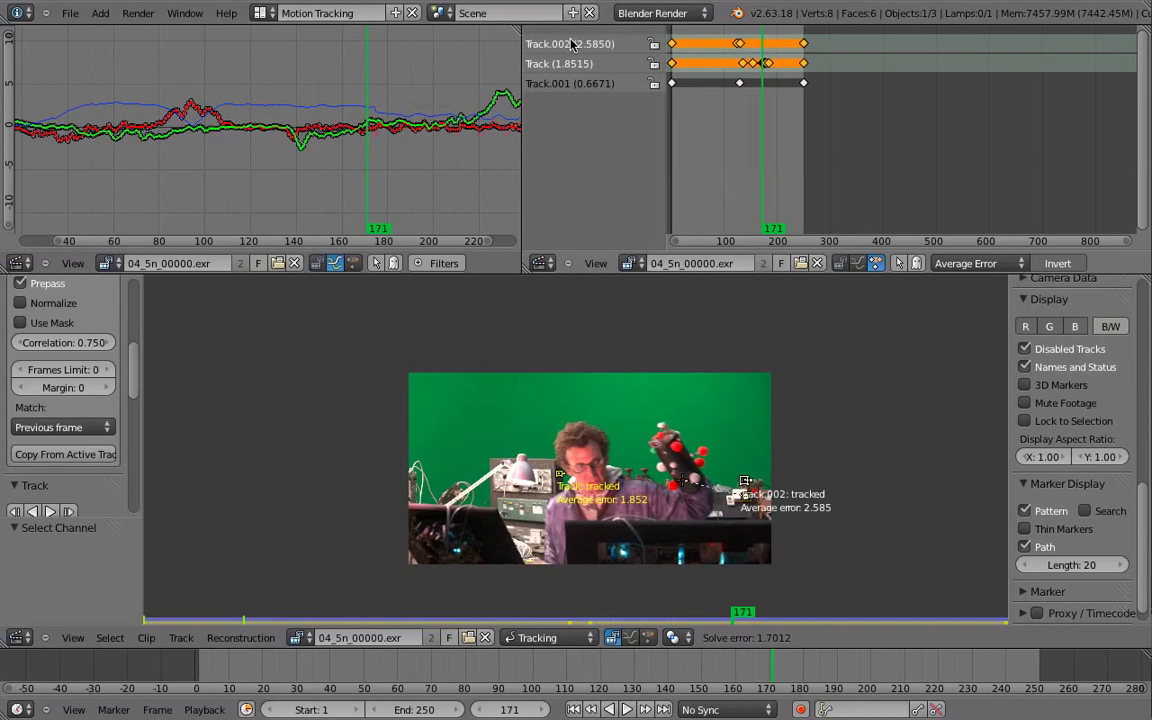
# Examine the Track.002 marker close-up near the frame's edge and the motion curves over the whole frame range.
pyautogui.scroll(8, 754, 367)
pyautogui.moveTo(766, 562); pyautogui.dragTo(720, 266, button='middle')
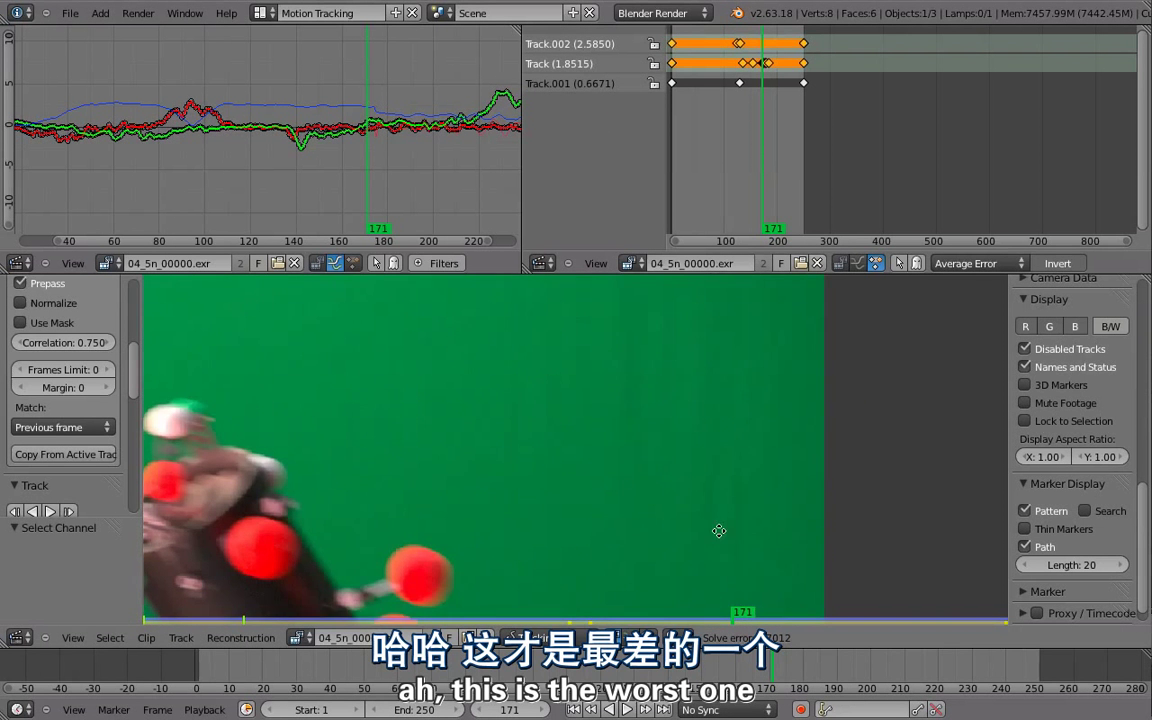
pyautogui.moveTo(729, 590); pyautogui.dragTo(700, 370, button='middle')
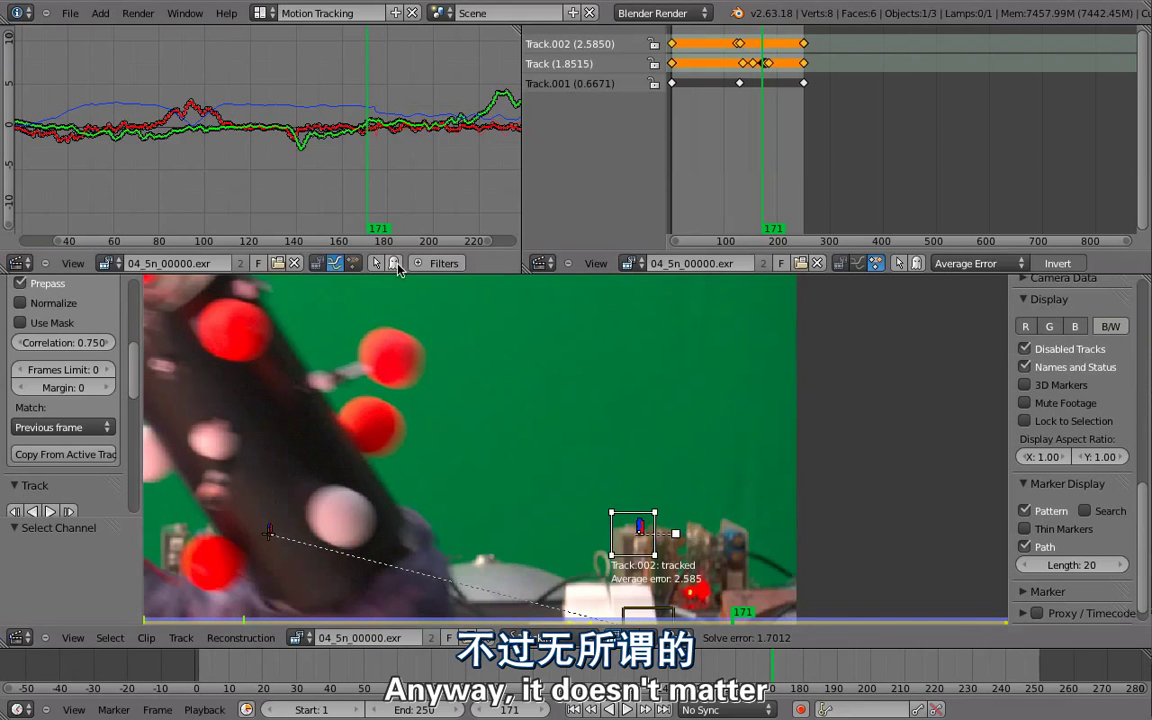
pyautogui.keyDown('ctrl'); pyautogui.moveTo(393, 157); pyautogui.dragTo(368, 146, button='middle'); pyautogui.keyUp('ctrl')
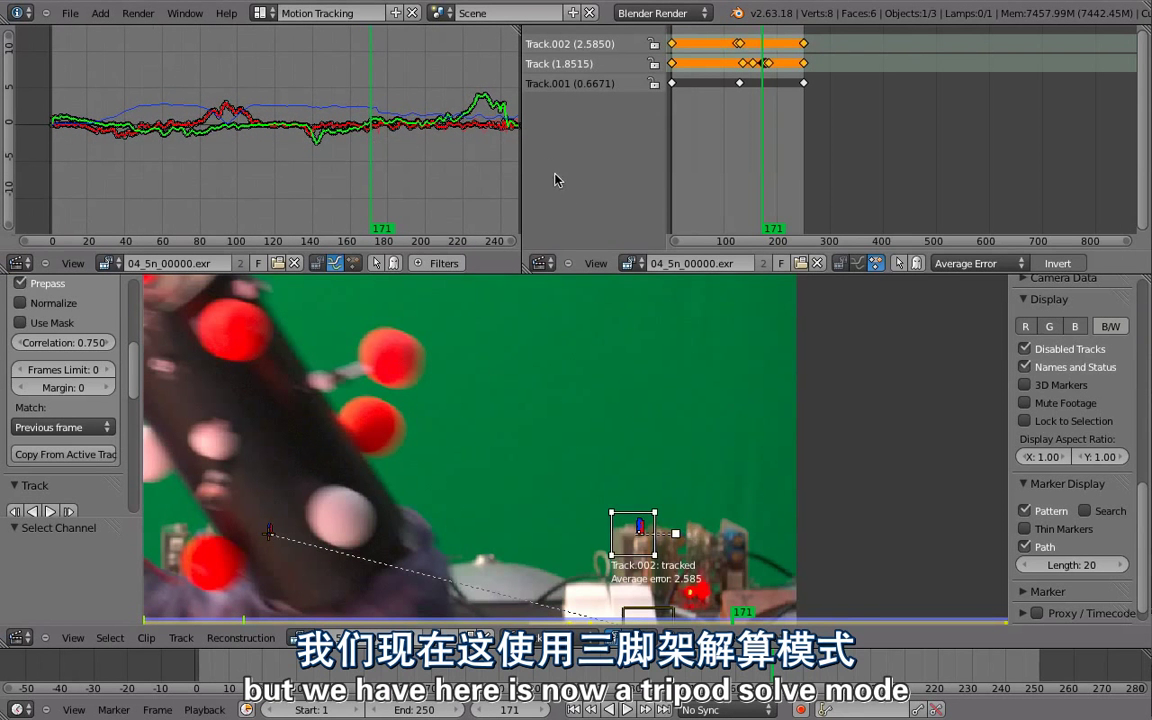
# Replace the dopesheet with a 3D View and split the clip area to add a Properties editor beside it.
pyautogui.click(541, 263)
pyautogui.click(500, 251)
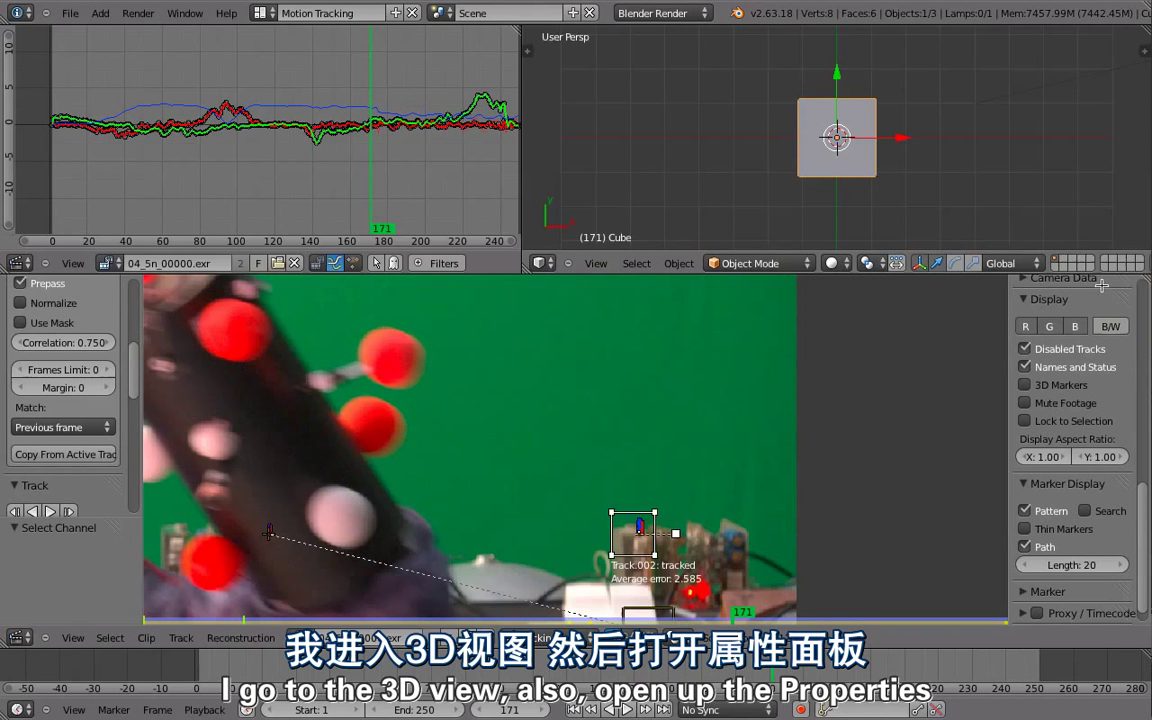
pyautogui.moveTo(1101, 286); pyautogui.dragTo(764, 292)
pyautogui.click(783, 637)
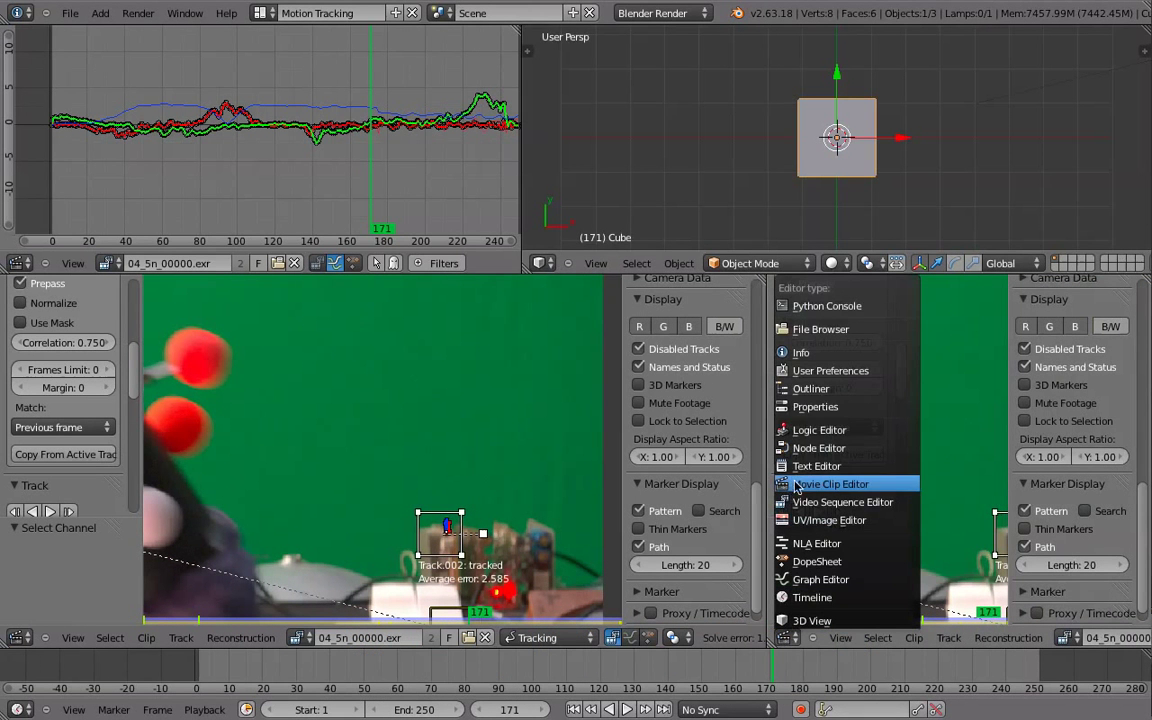
pyautogui.click(812, 406)
# Select the scene's camera in the 3D View.
pyautogui.scroll(-4, 767, 145)
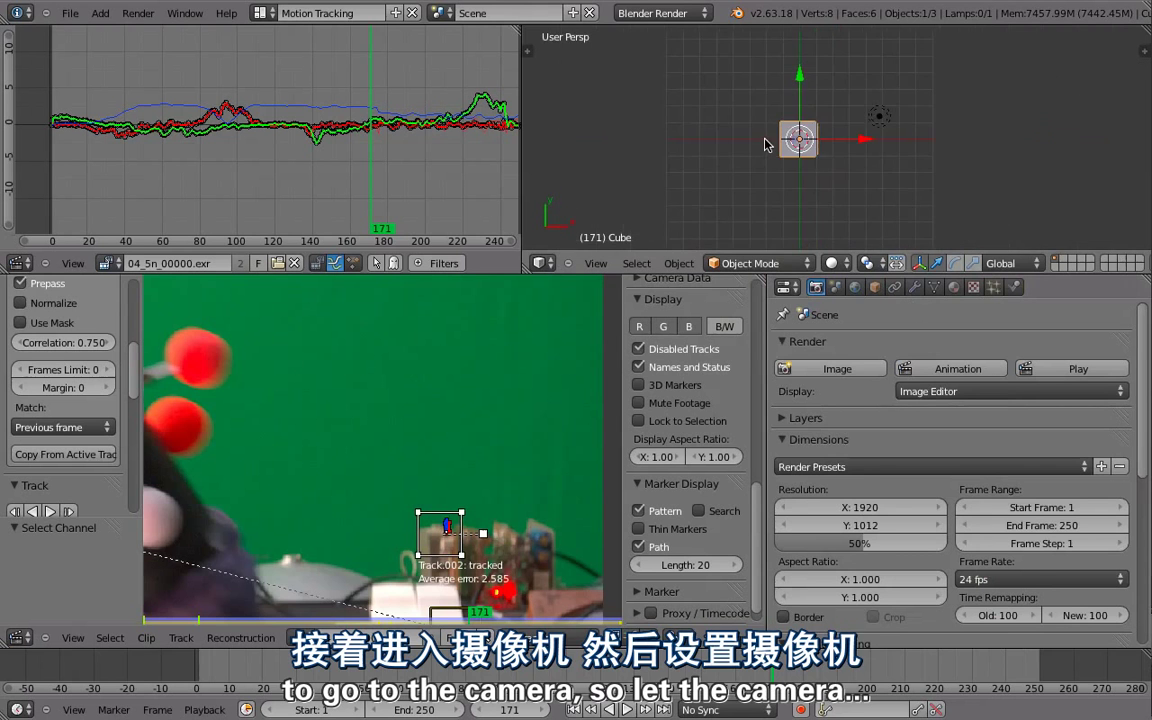
pyautogui.scroll(-2, 800, 150)
pyautogui.rightClick(926, 188)
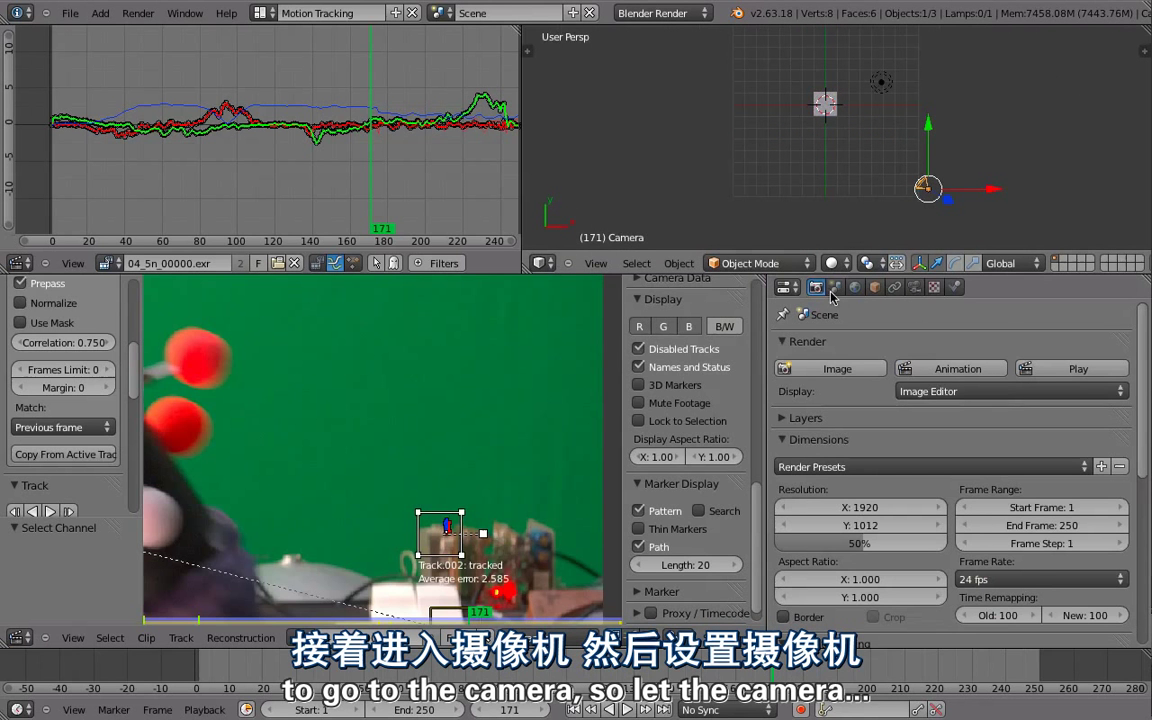
# Set the clip's camera sensor width to 24.33 in the maximized clip editor.
pyautogui.hotkey('ctrl', 'Up')
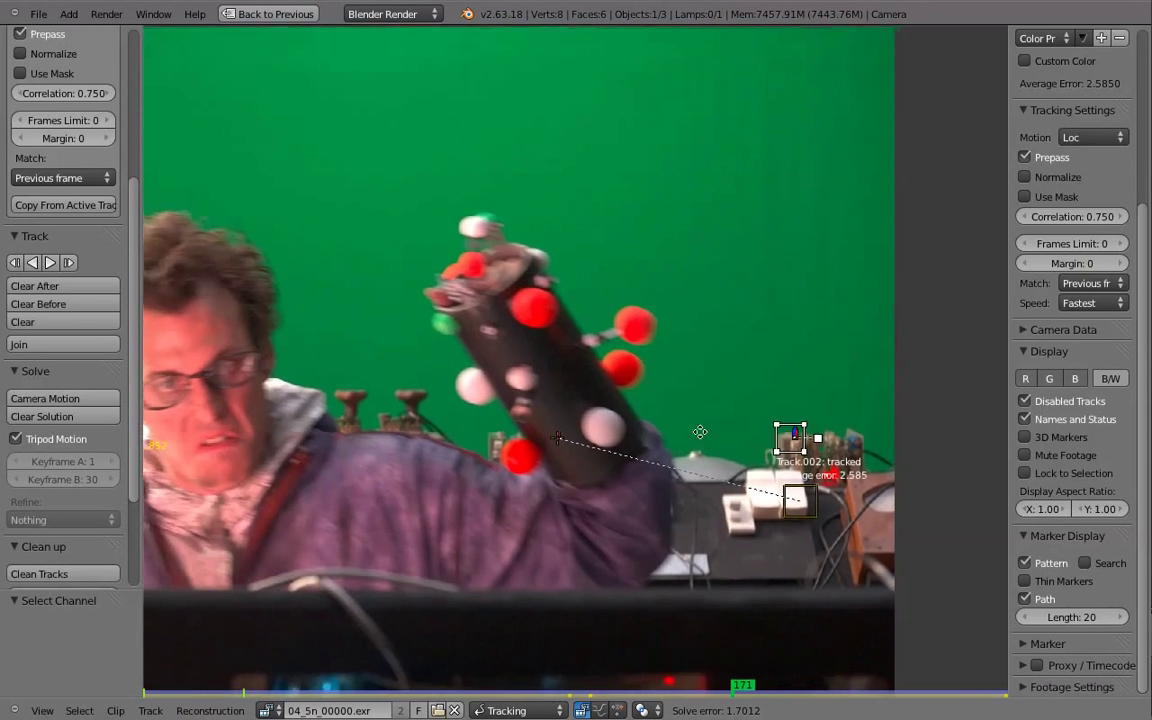
pyautogui.click(1042, 330)
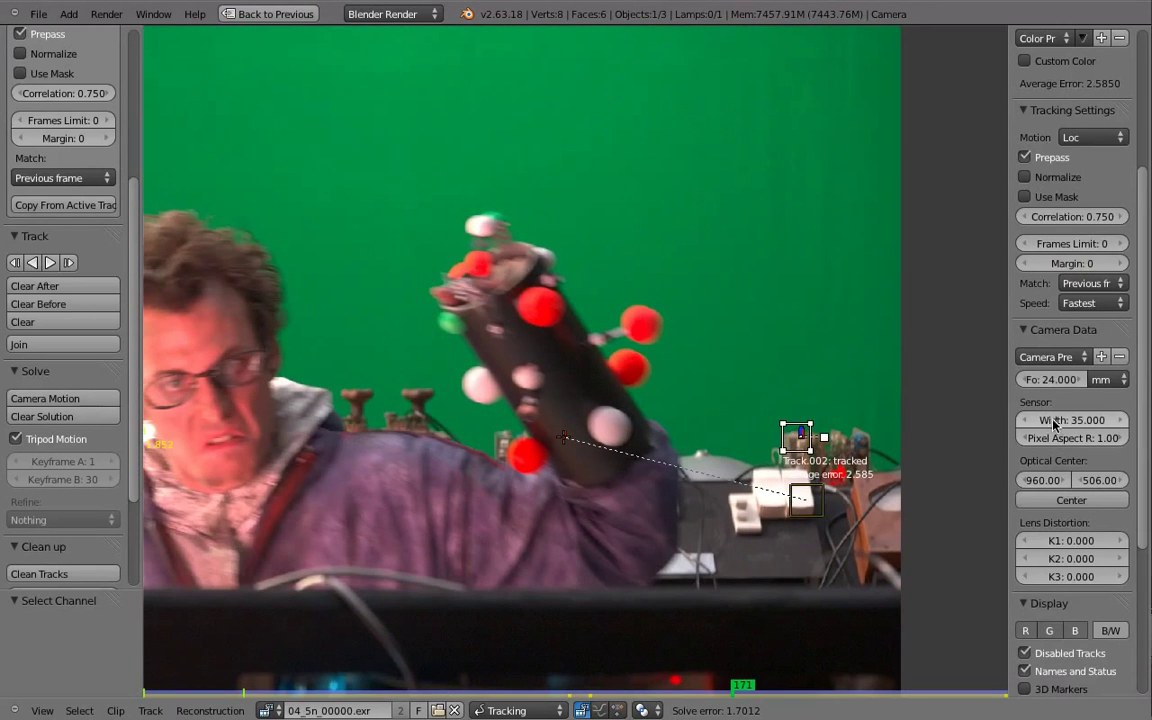
pyautogui.scroll(-5, 572, 416)
pyautogui.moveTo(633, 424); pyautogui.dragTo(762, 430, button='middle')
pyautogui.scroll(2, 765, 430)
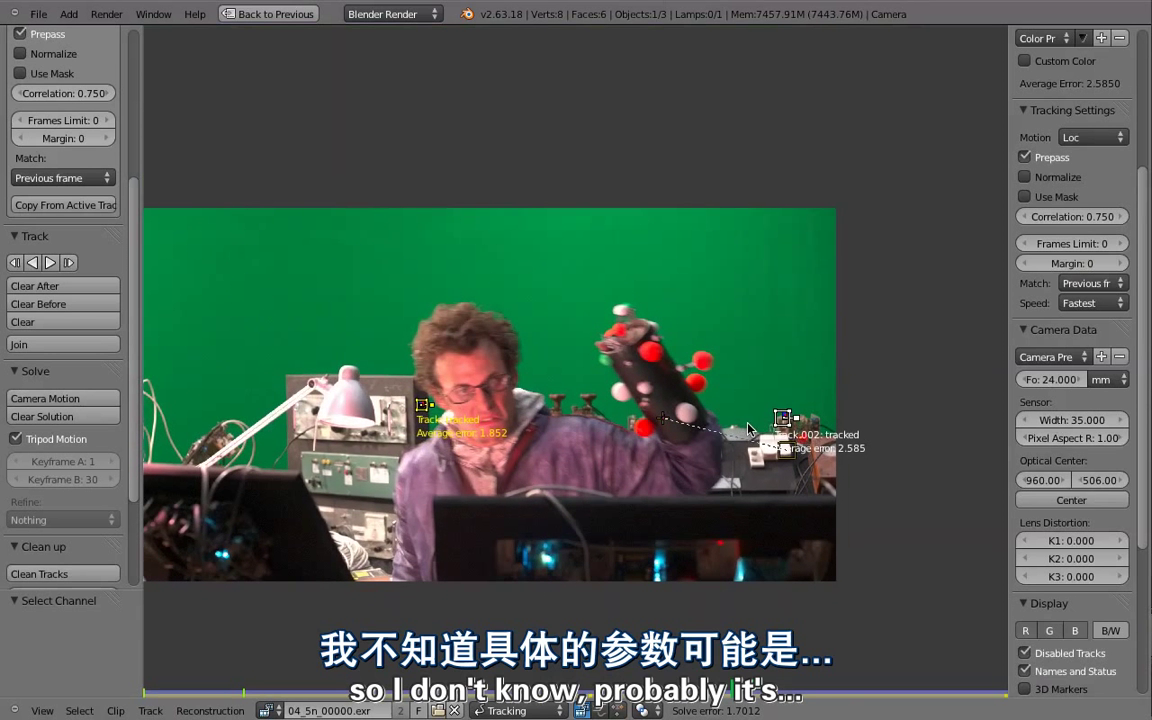
pyautogui.click(1062, 418)
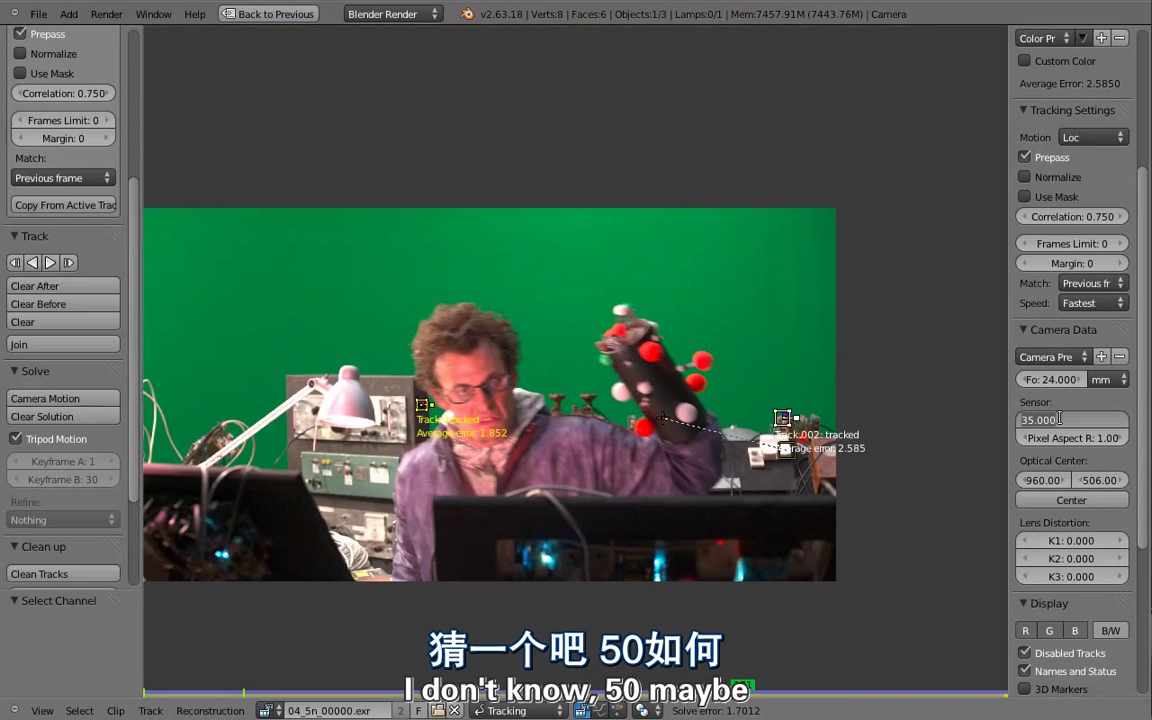
pyautogui.write('24.')
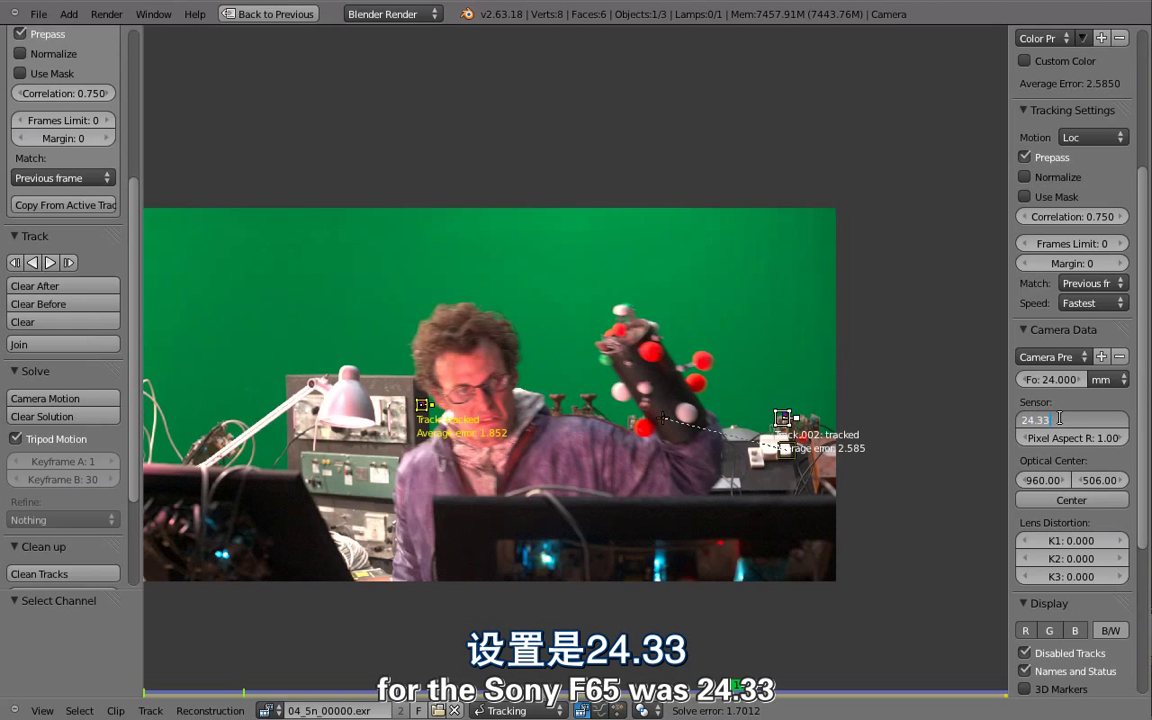
pyautogui.write('33')
pyautogui.press('Return')
# Set the clip's focal length to 50 mm and solve the camera motion again.
pyautogui.click(1049, 381)
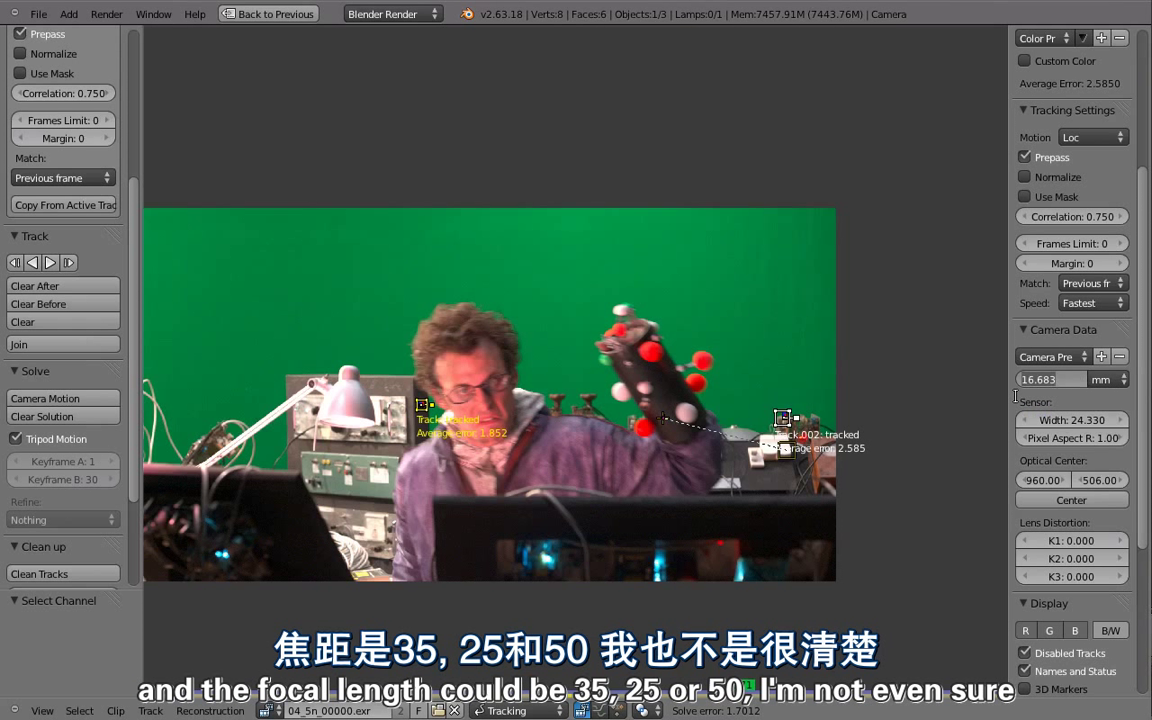
pyautogui.write('50')
pyautogui.press('Return')
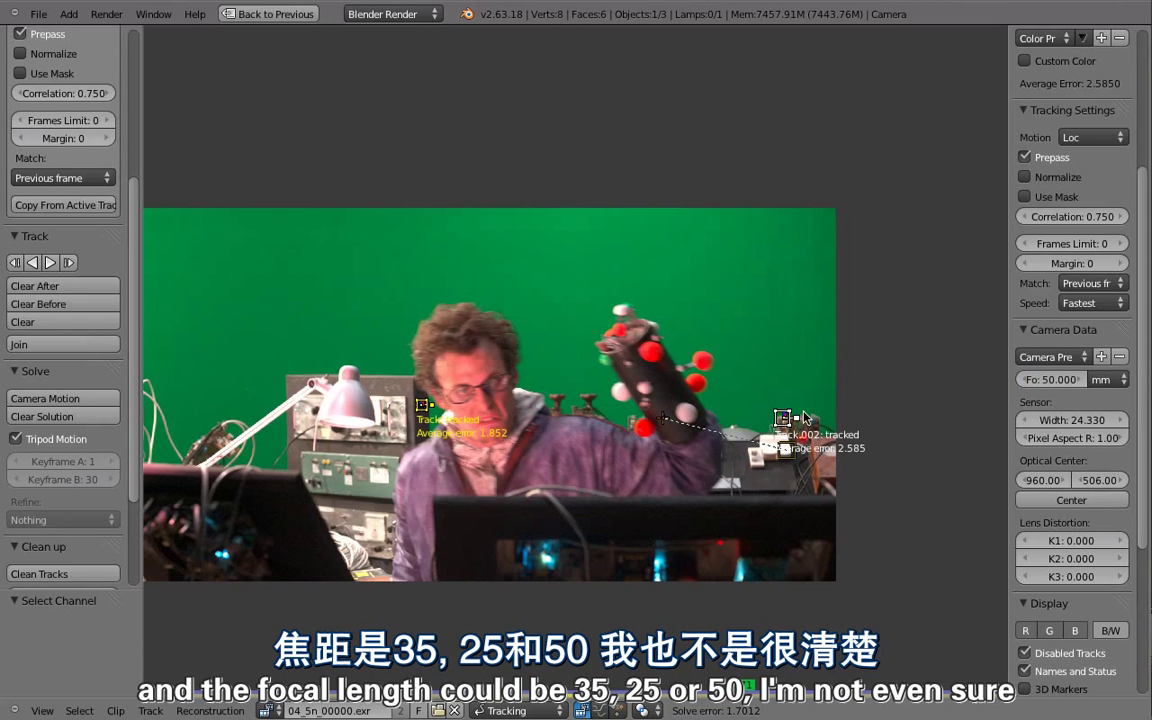
pyautogui.hotkey('shift', 's')
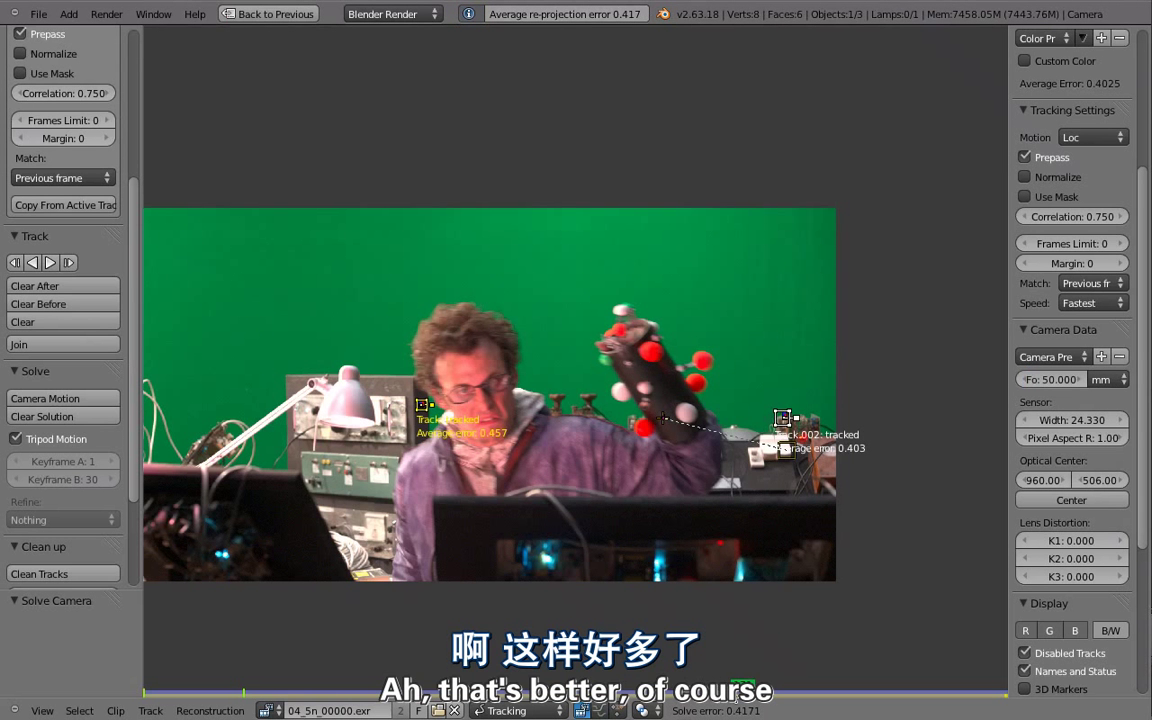
# Restore the full layout, switch the graph to the dopesheet, and select Track and Track.002 in turn to compare their errors, ending on Track.
pyautogui.hotkey('ctrl', 'Up')
pyautogui.rightClick(236, 494)
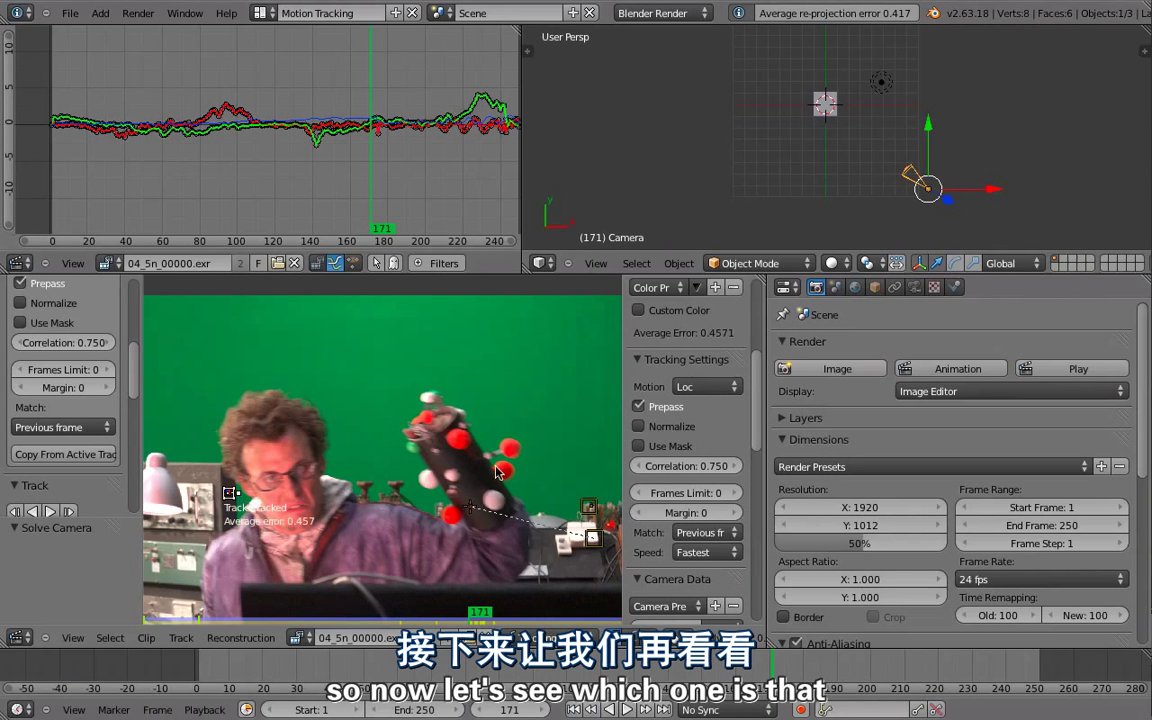
pyautogui.click(352, 263)
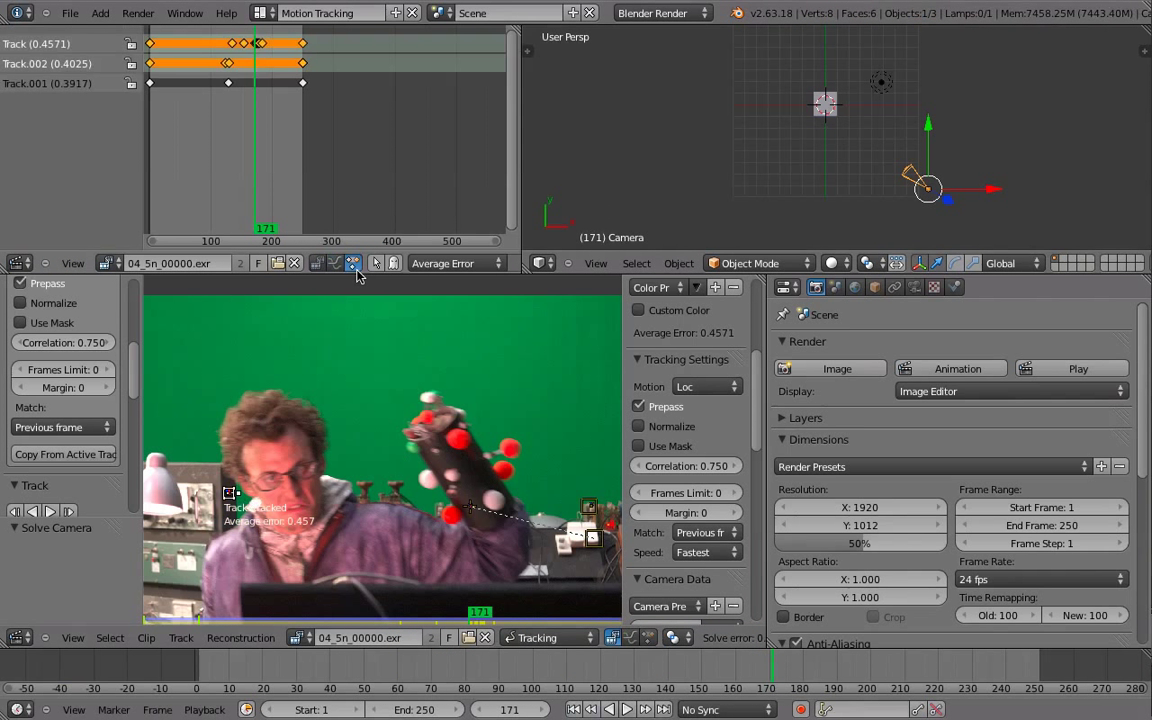
pyautogui.click(51, 53)
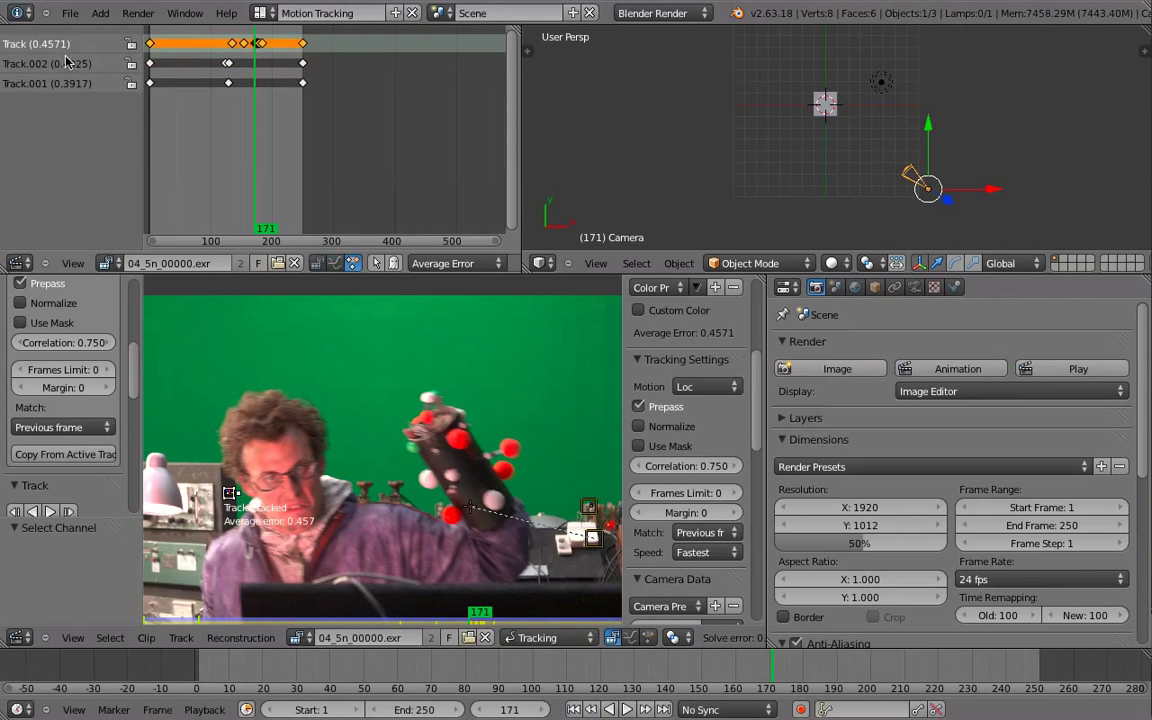
pyautogui.click(63, 59)
pyautogui.click(62, 65)
pyautogui.click(58, 43)
pyautogui.click(57, 43)
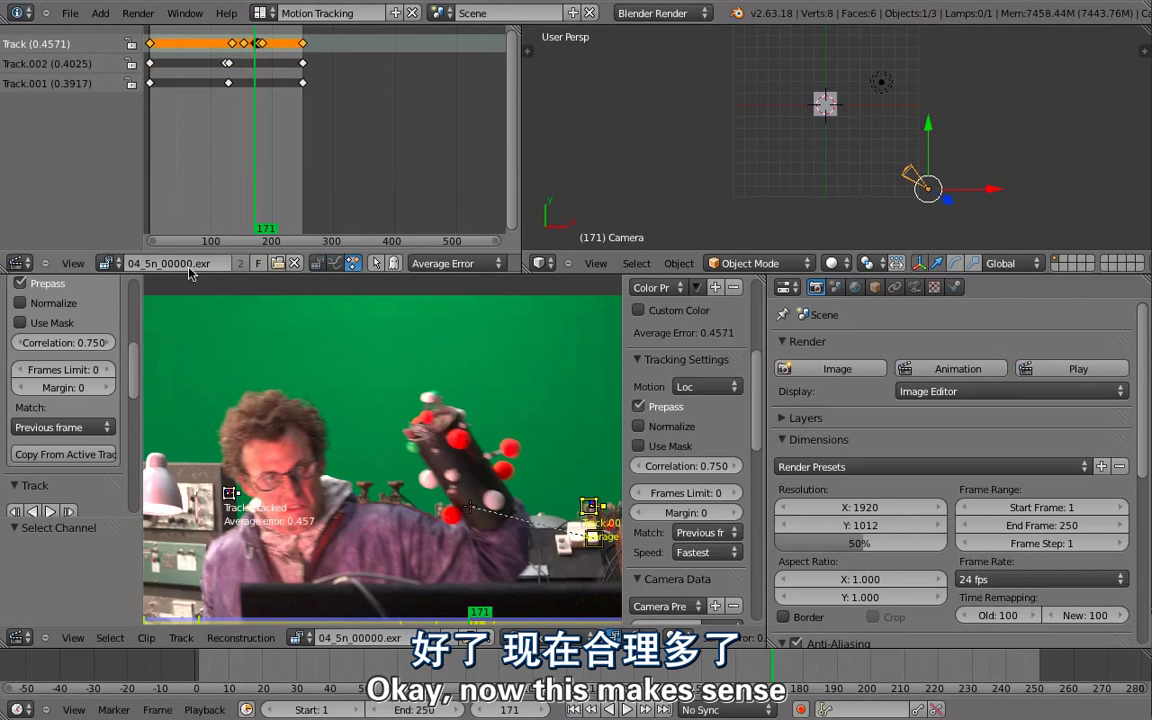
pyautogui.scroll(5, 206, 487)
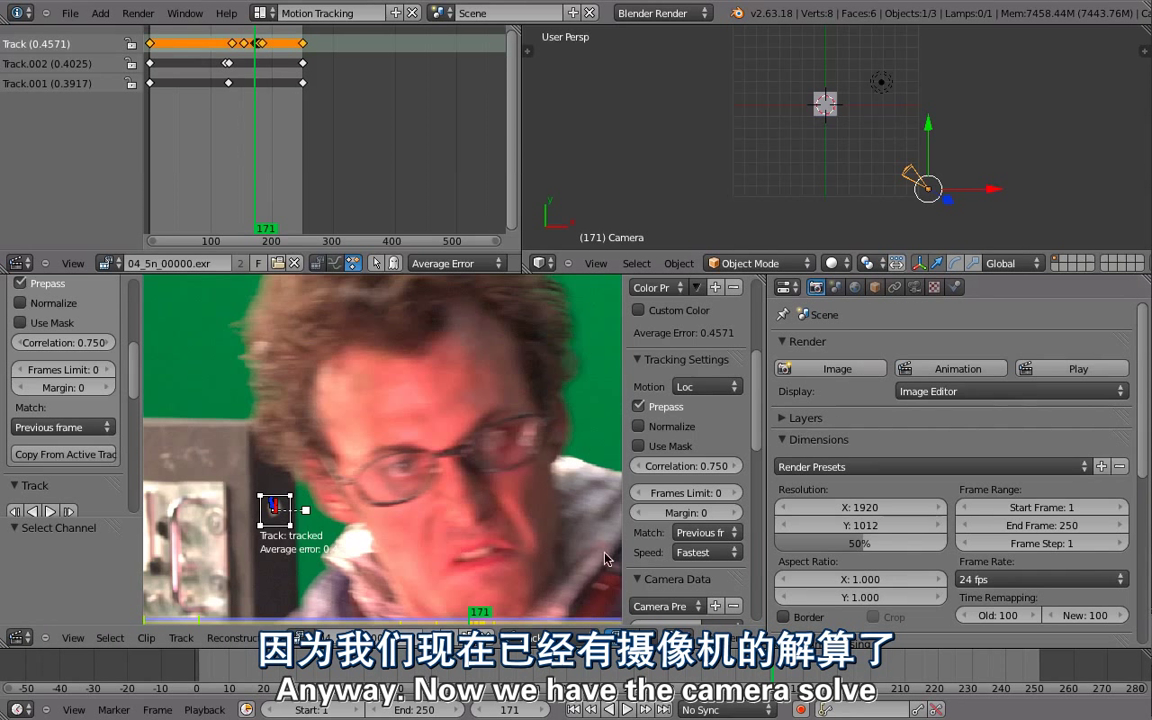
# Add a Camera Solver constraint to the camera.
pyautogui.click(894, 287)
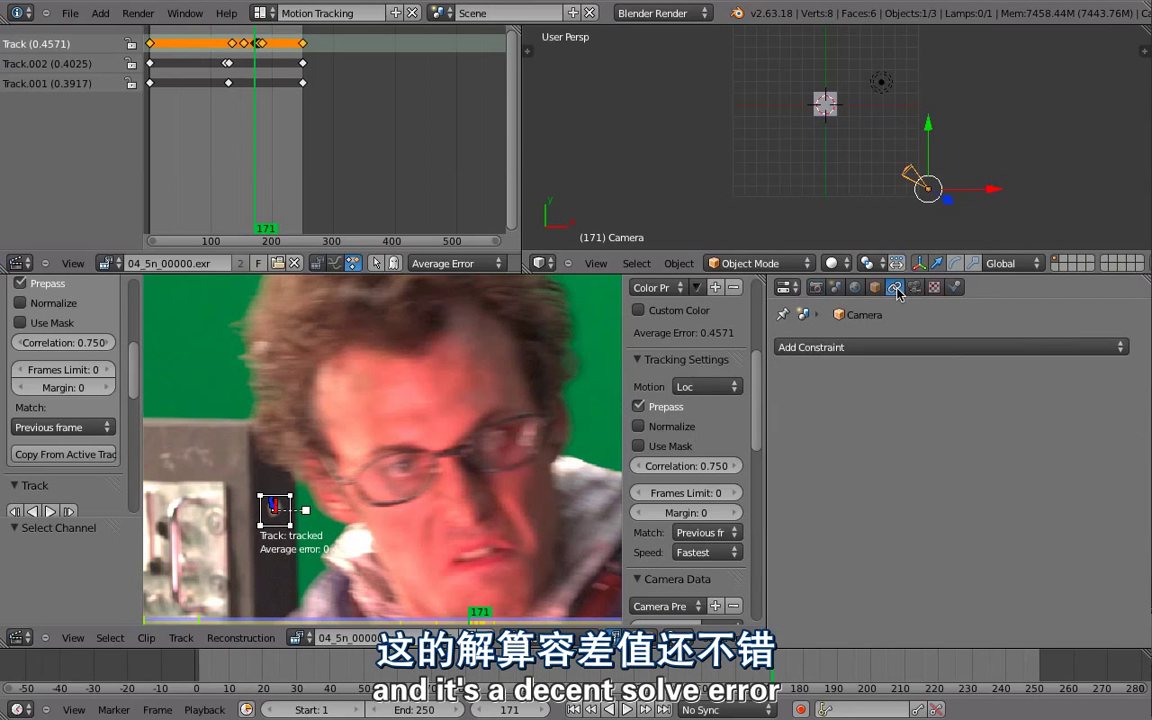
pyautogui.click(903, 347)
pyautogui.click(660, 385)
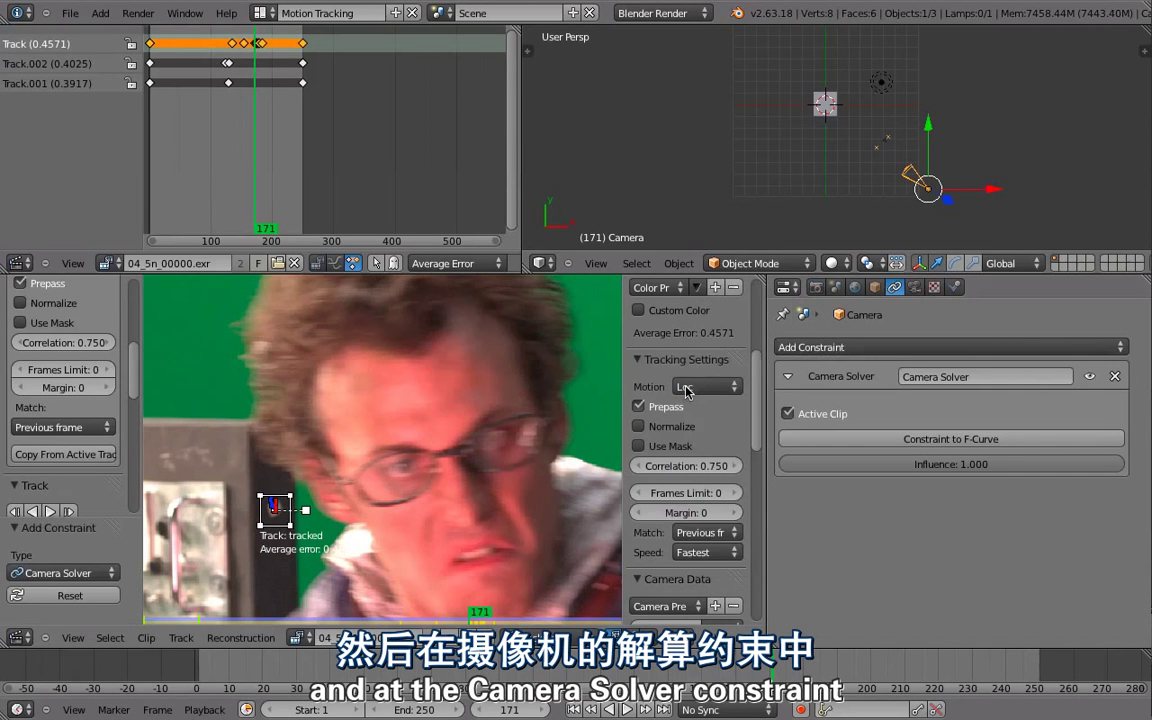
# Examine the solved camera and the track points from several angles in the enlarged 3D View.
pyautogui.hotkey('ctrl', 'Up')
pyautogui.keyDown('ctrl'); pyautogui.moveTo(690, 300); pyautogui.dragTo(607, 406, button='middle'); pyautogui.keyUp('ctrl')
pyautogui.keyDown('shift'); pyautogui.moveTo(585, 484); pyautogui.dragTo(604, 386, button='middle'); pyautogui.keyUp('shift')
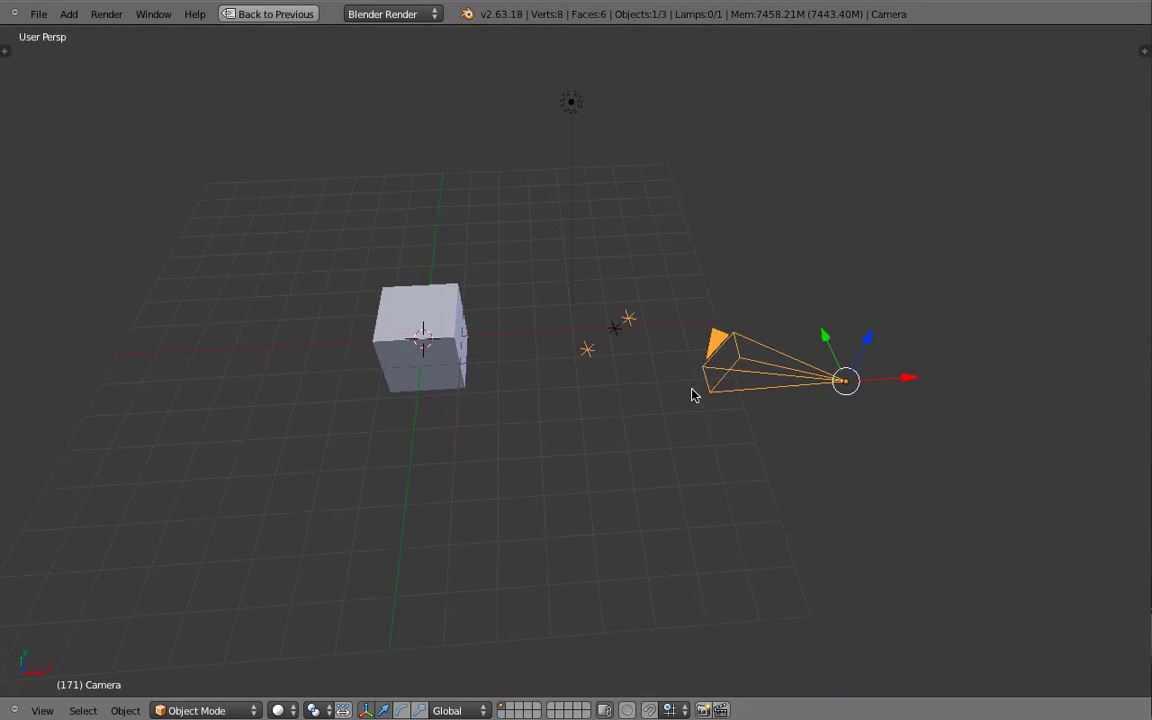
pyautogui.moveTo(694, 393); pyautogui.dragTo(724, 471, button='middle')
pyautogui.moveTo(586, 300); pyautogui.dragTo(627, 249, button='middle')
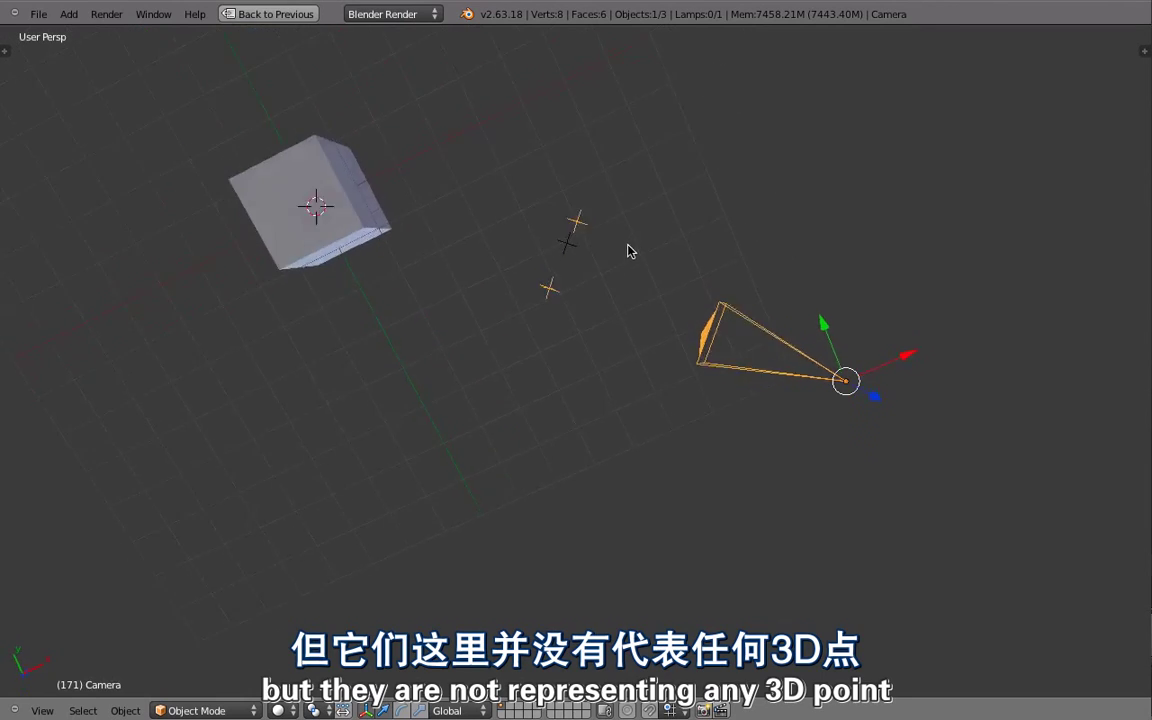
pyautogui.scroll(1, 630, 249)
pyautogui.scroll(-4, 621, 253)
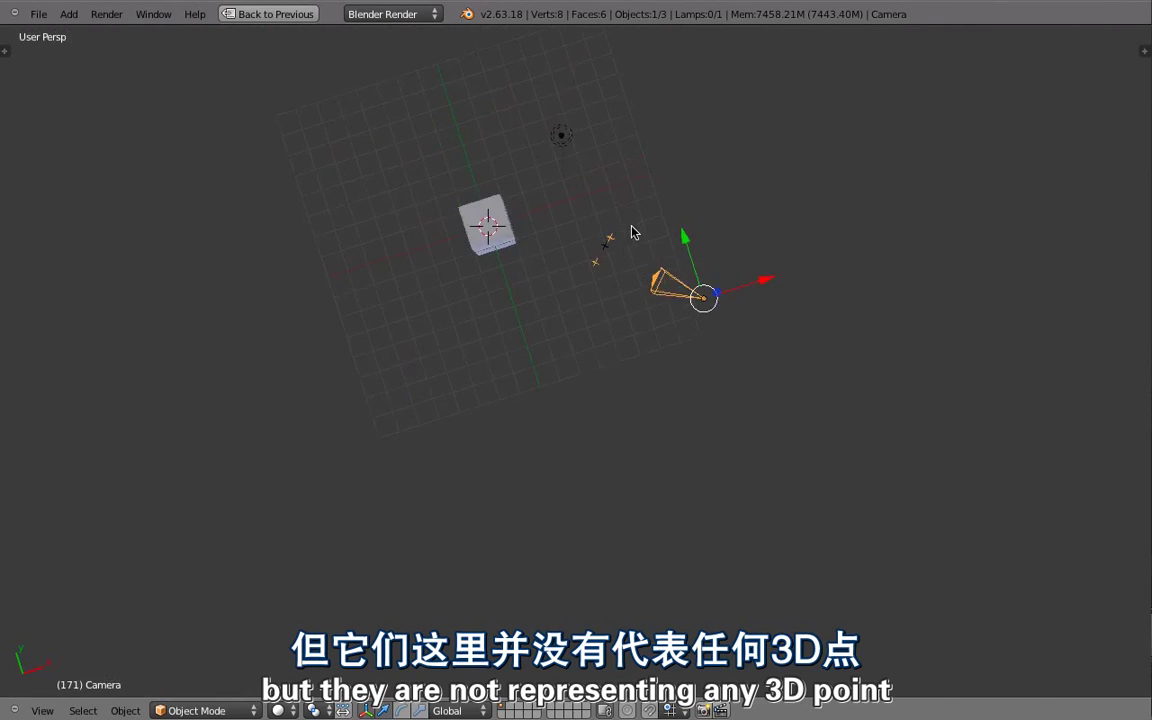
pyautogui.hotkey('ctrl', 'Up')
pyautogui.scroll(-3, 451, 419)
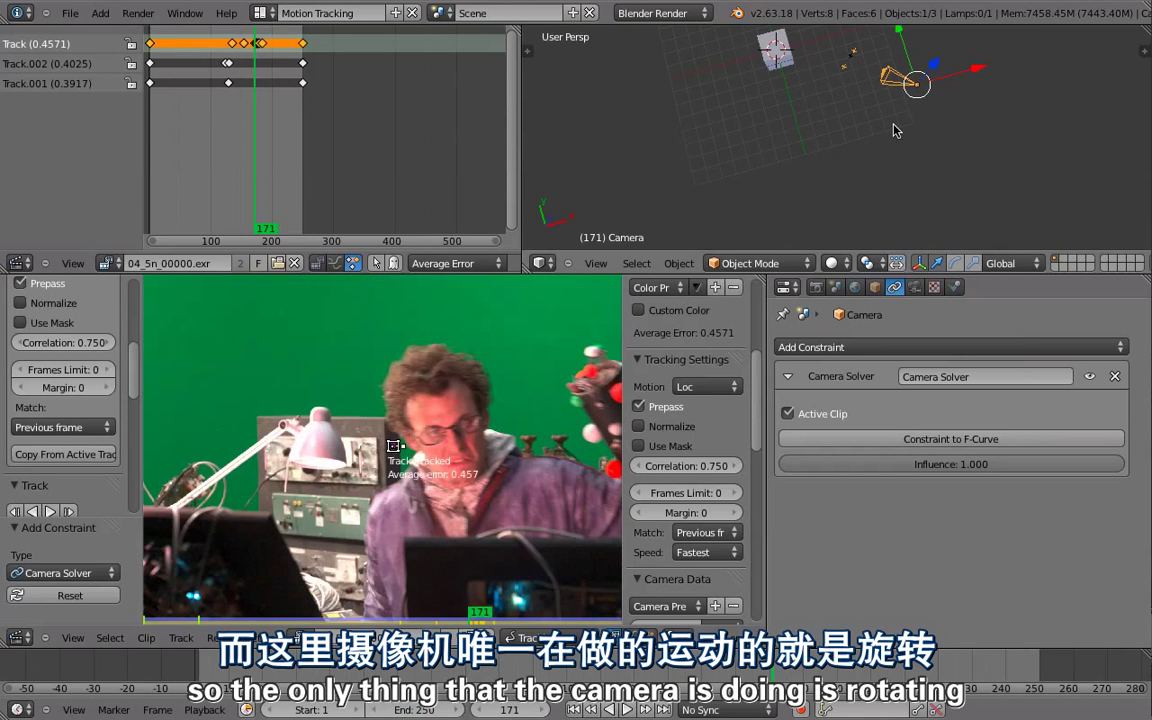
# Turn on Show Camera Path in the 3D View's Motion Tracking display settings.
pyautogui.press('n')
pyautogui.scroll(-5, 935, 120)
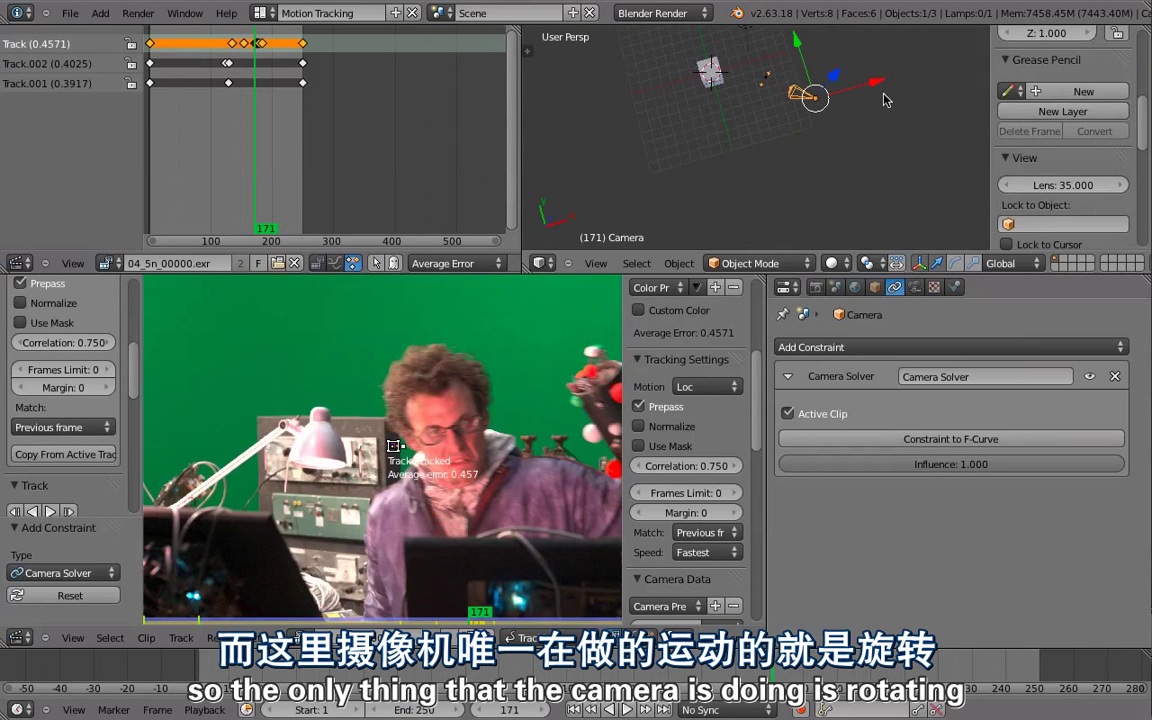
pyautogui.hotkey('ctrl', 'Up')
pyautogui.click(1028, 622)
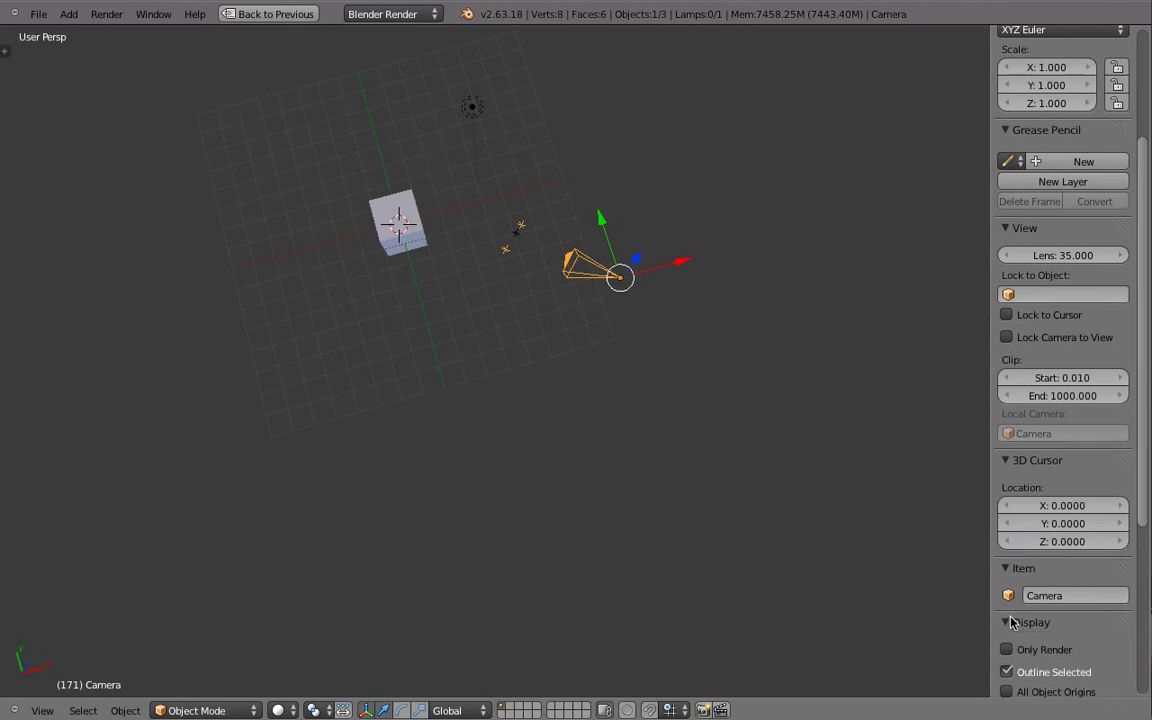
pyautogui.scroll(-6, 1025, 605)
pyautogui.scroll(-1, 1047, 607)
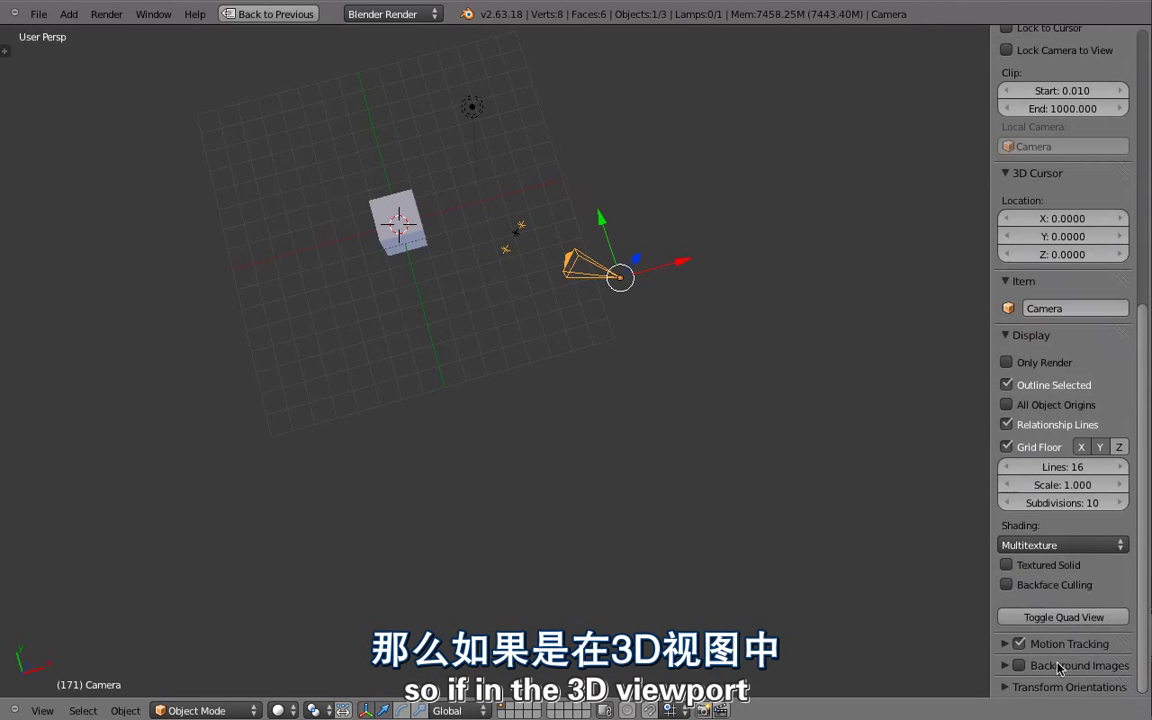
pyautogui.click(1062, 643)
pyautogui.scroll(-3, 1060, 610)
pyautogui.click(1008, 579)
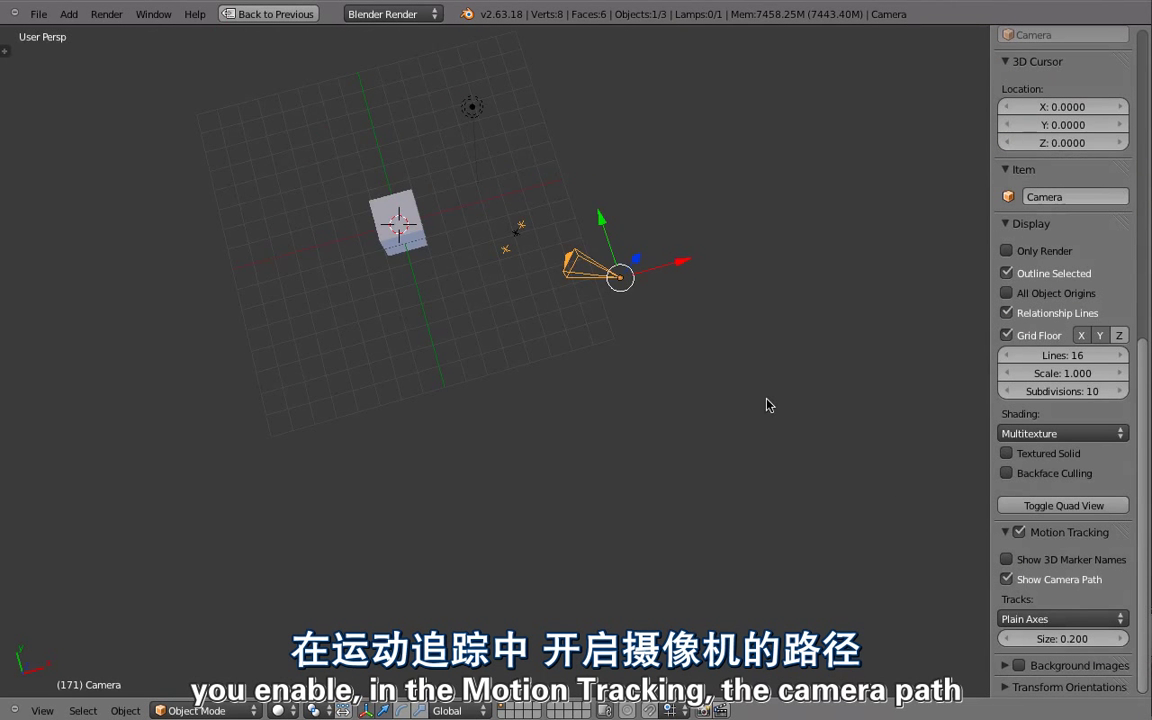
# Inspect the camera's origin close-up for a motion path.
pyautogui.scroll(5, 760, 401)
pyautogui.keyDown('shift'); pyautogui.moveTo(417, 149); pyautogui.dragTo(545, 345, button='middle'); pyautogui.keyUp('shift')
pyautogui.scroll(1, 537, 450)
pyautogui.moveTo(537, 445); pyautogui.dragTo(540, 372, button='middle')
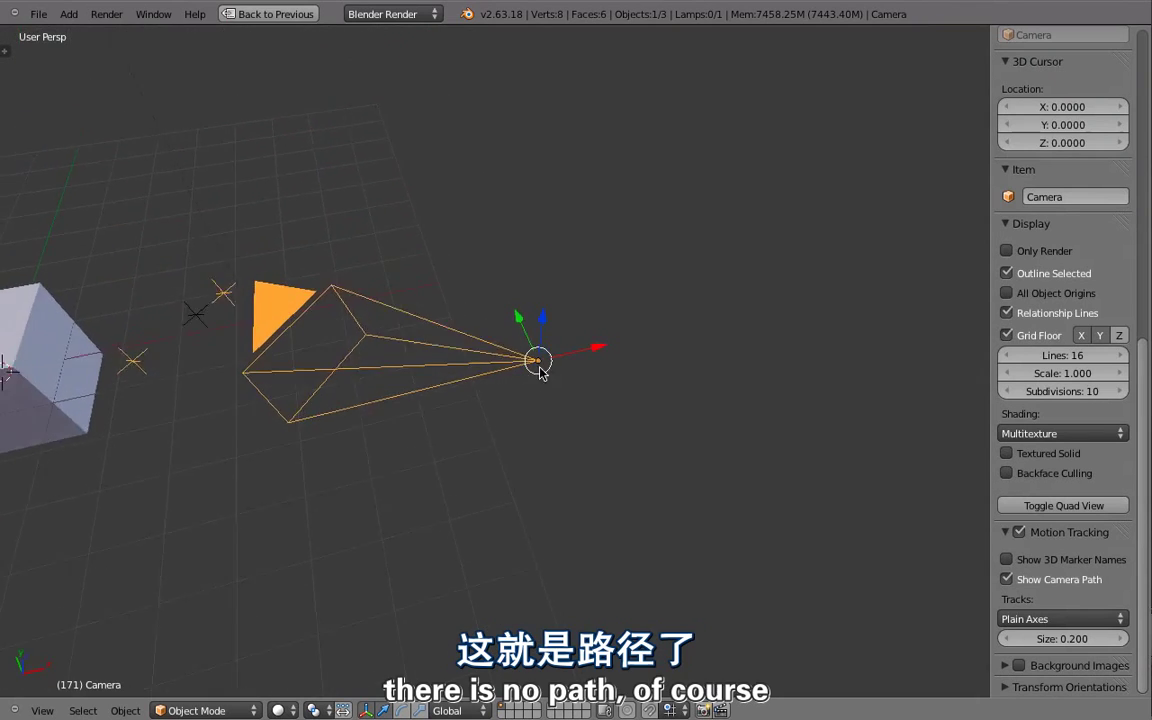
# Look through the camera in the enlarged 3D View and play the animation to check the camera's rotation.
pyautogui.press('KP_0')
pyautogui.hotkey('ctrl', 'Up')
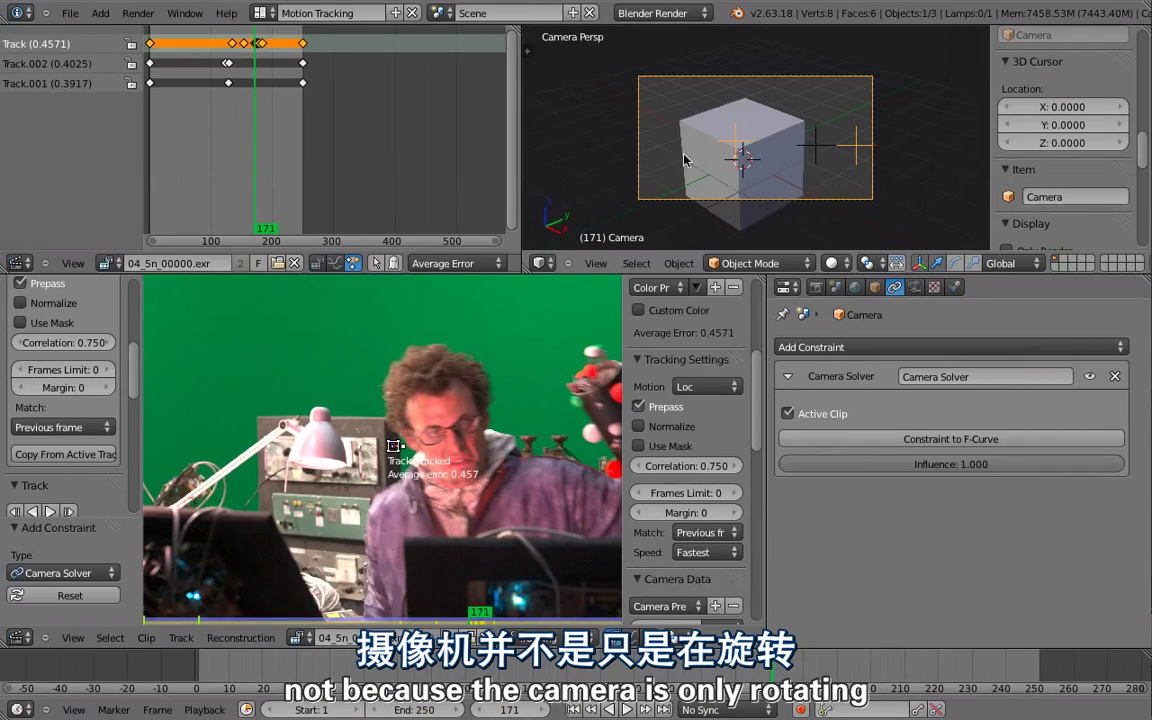
pyautogui.hotkey('ctrl', 'Up')
pyautogui.hotkey('alt', 'a')
pyautogui.scroll(1, 775, 393)
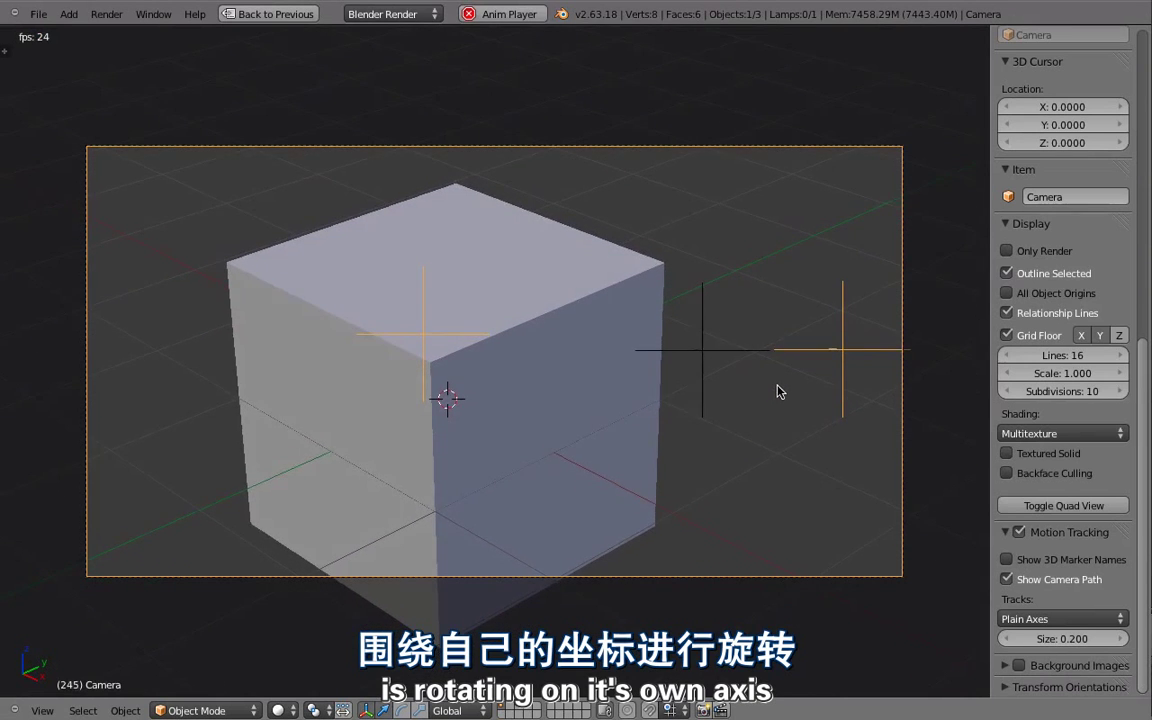
pyautogui.press('Escape')
# Set the tracked clip as the camera's background footage and show the camera view maximized.
pyautogui.hotkey('ctrl', 'Up')
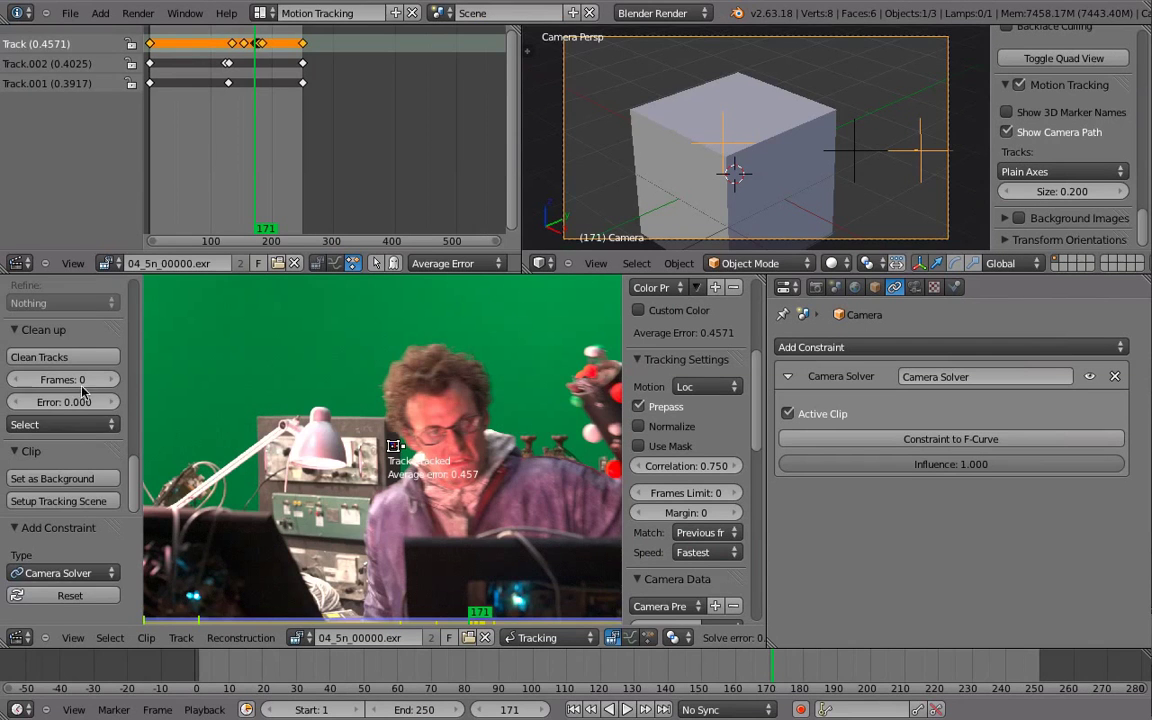
pyautogui.click(55, 479)
pyautogui.hotkey('ctrl', 'Up')
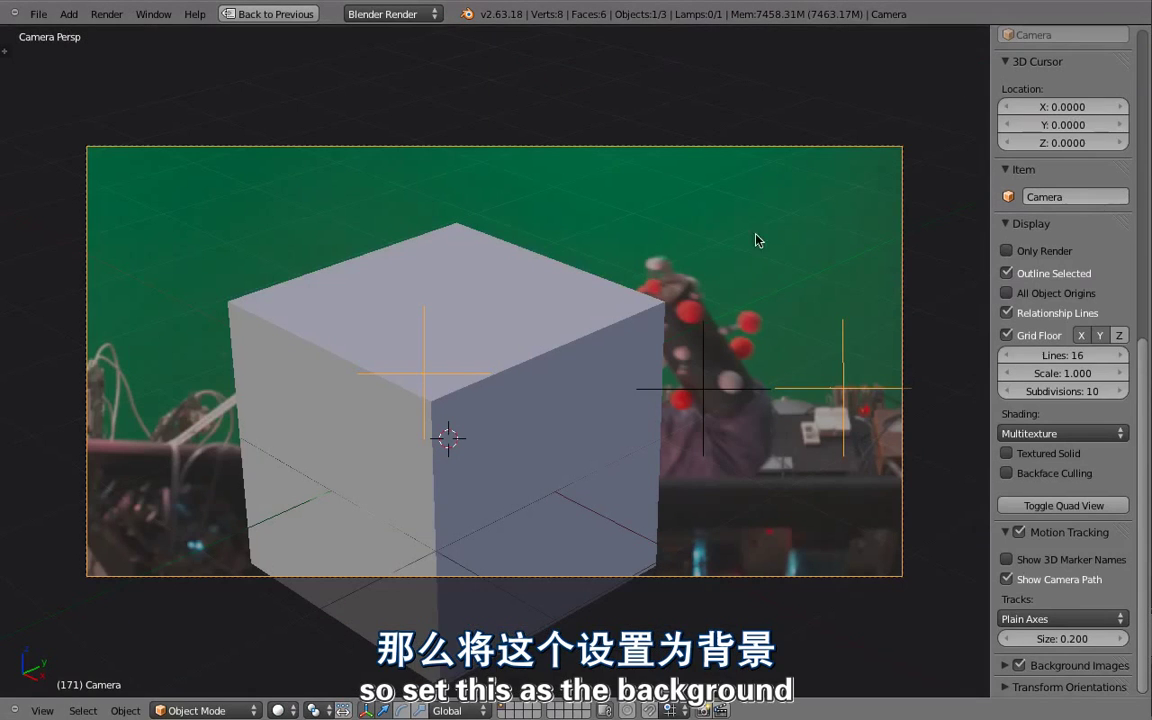
# Show the scene in wireframe and play the animation through the camera to check the cube against the footage.
pyautogui.hotkey('alt', 'a')
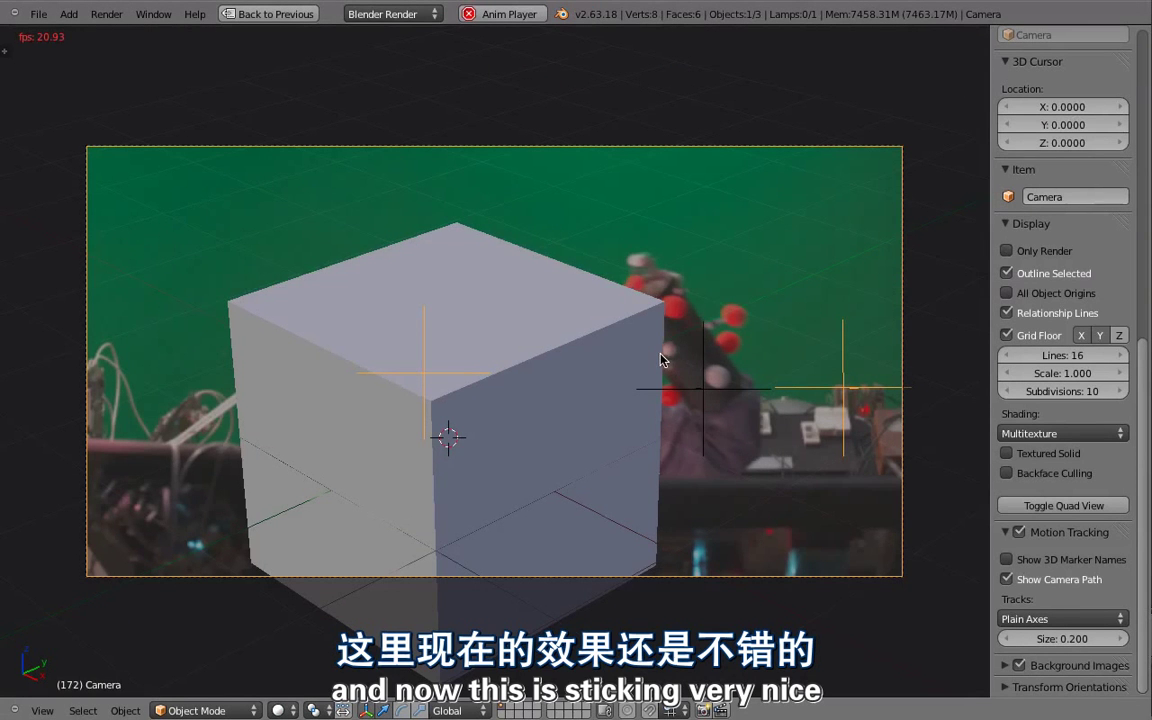
pyautogui.press('z')
pyautogui.scroll(2, 852, 388)
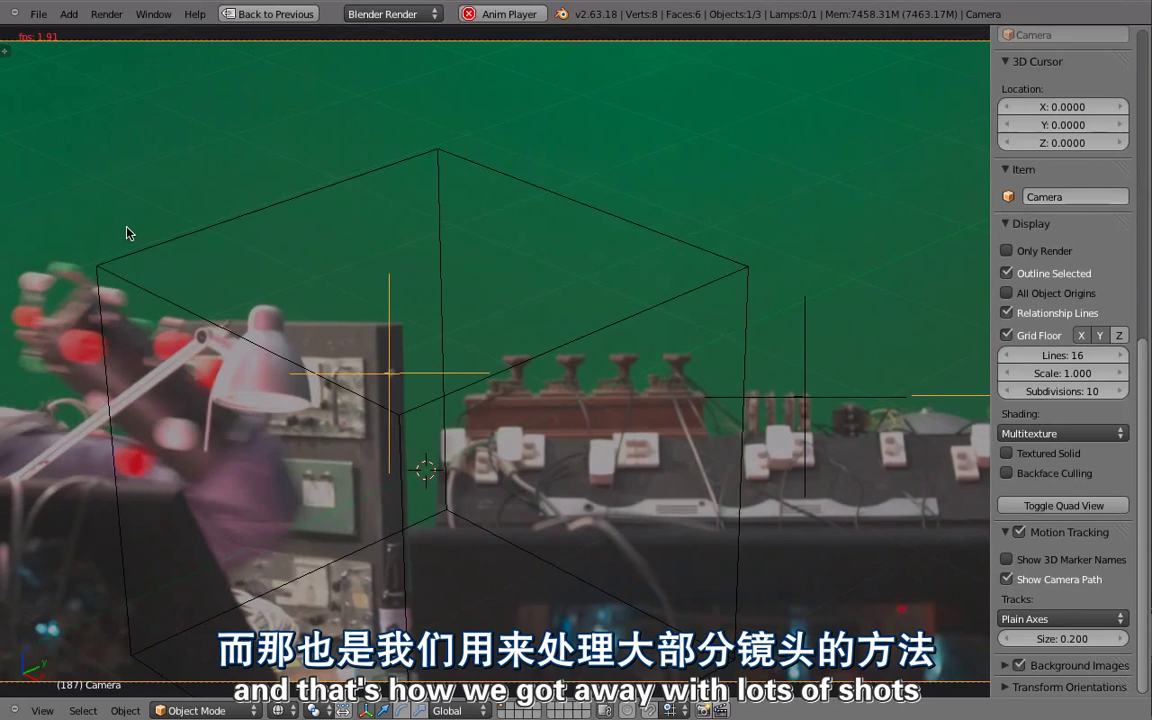
pyautogui.press('Escape')
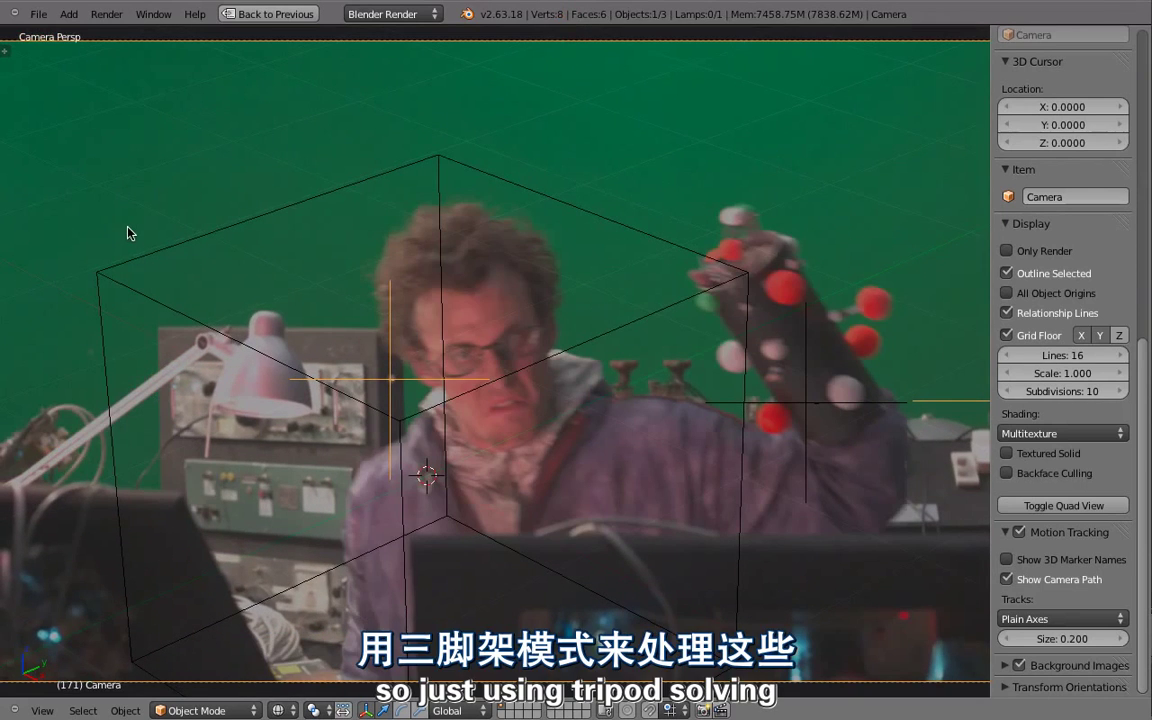
# Leave the camera view and play the animation from outside to inspect the solved camera's rotation.
pyautogui.scroll(-1, 166, 256)
pyautogui.moveTo(166, 256); pyautogui.dragTo(234, 322, button='middle')
pyautogui.scroll(-5, 230, 310)
pyautogui.keyDown('shift'); pyautogui.moveTo(226, 278); pyautogui.dragTo(500, 352, button='middle'); pyautogui.keyUp('shift')
pyautogui.moveTo(500, 352); pyautogui.dragTo(486, 466, button='middle')
pyautogui.hotkey('alt', 'a')
pyautogui.press('Escape')
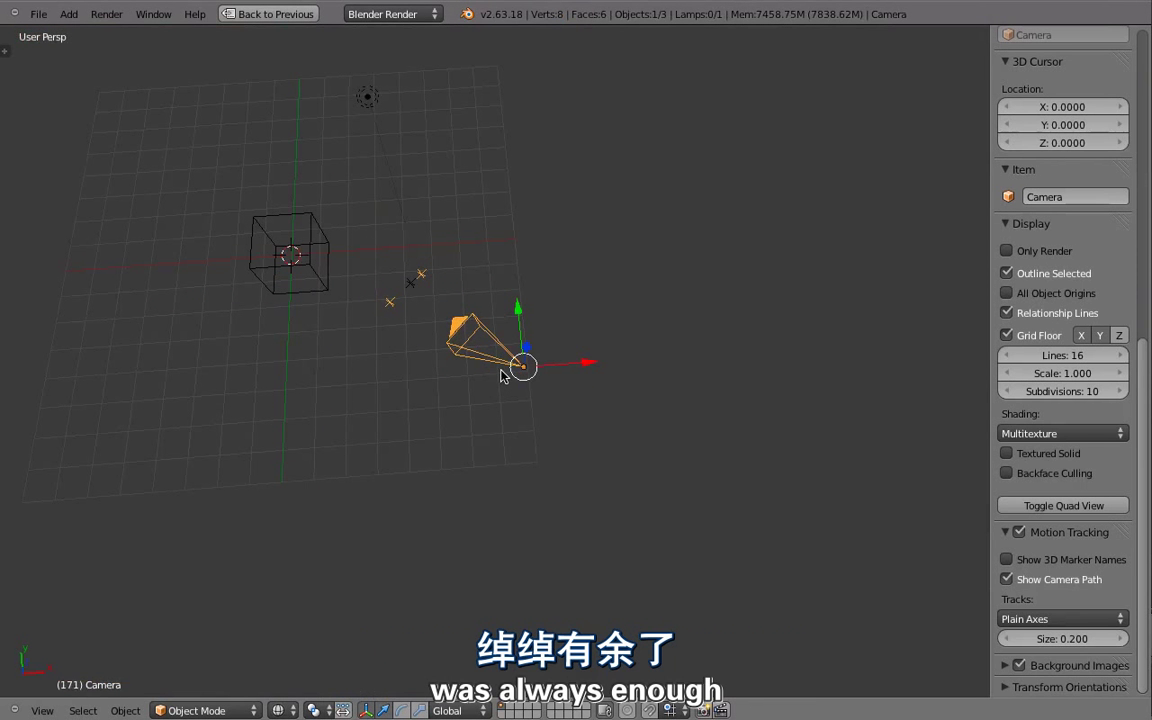
# Maximize the clip editor and turn off Tripod Motion in the solve settings.
pyautogui.hotkey('ctrl', 'Up')
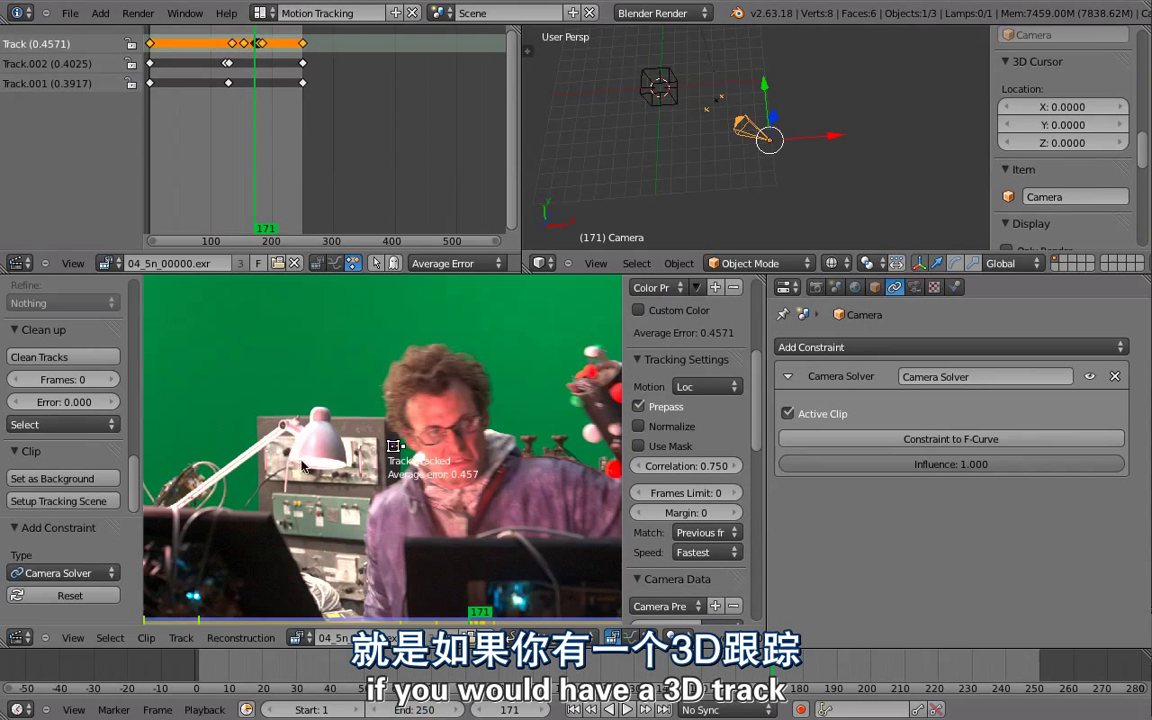
pyautogui.hotkey('ctrl', 'Up')
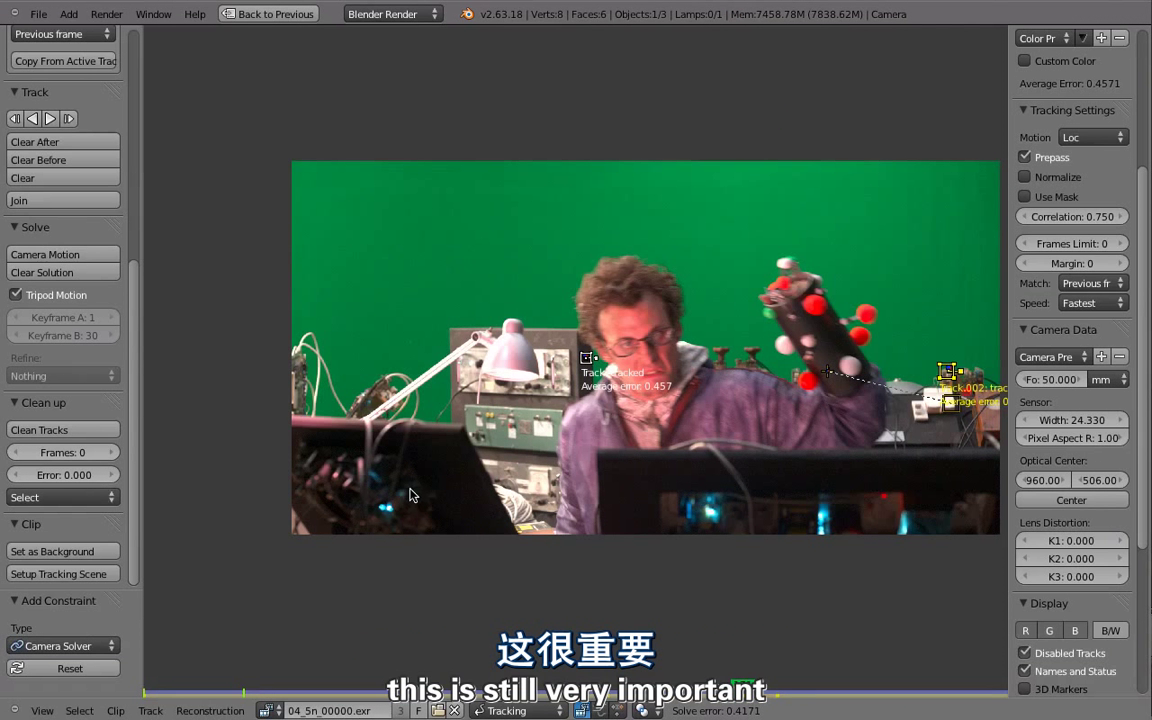
pyautogui.click(36, 299)
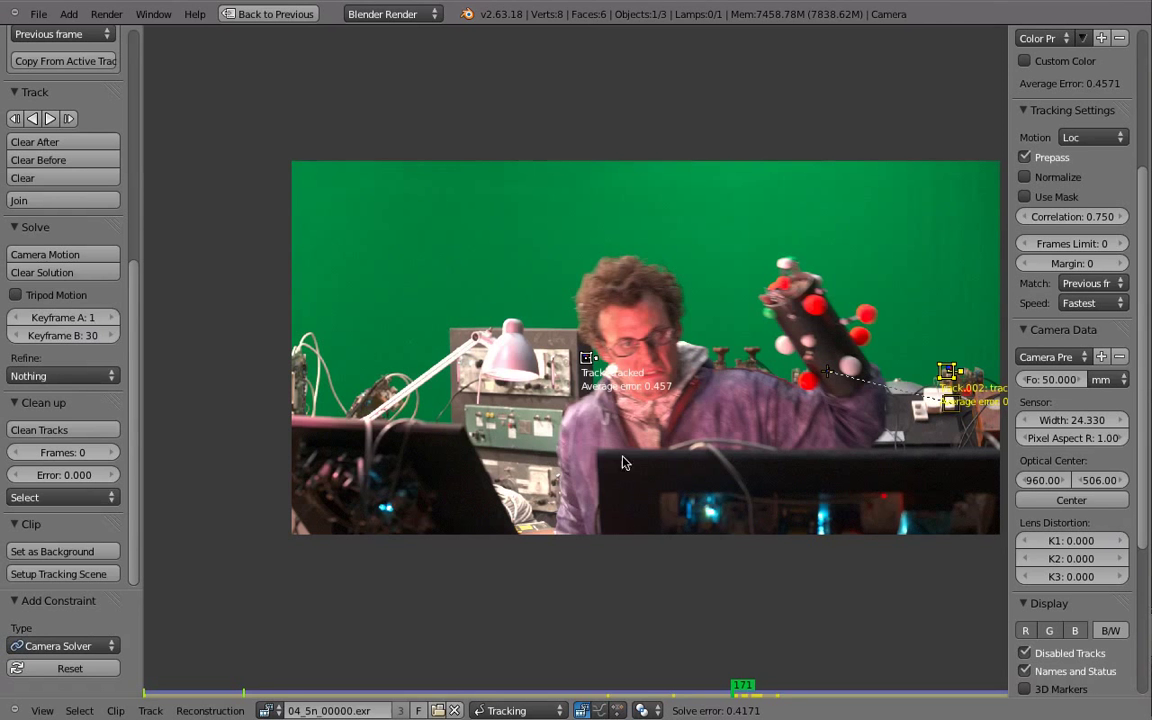
# Add a marker on the edge of the dark screen beside the lamp at frame 1, resize its search area and track it forward.
pyautogui.hotkey('shift', 'Left')
pyautogui.keyDown('ctrl'); pyautogui.moveTo(448, 416); pyautogui.dragTo(452, 411); pyautogui.keyUp('ctrl')
pyautogui.press('s')
pyautogui.click(529, 477)
pyautogui.hotkey('alt', 'a')
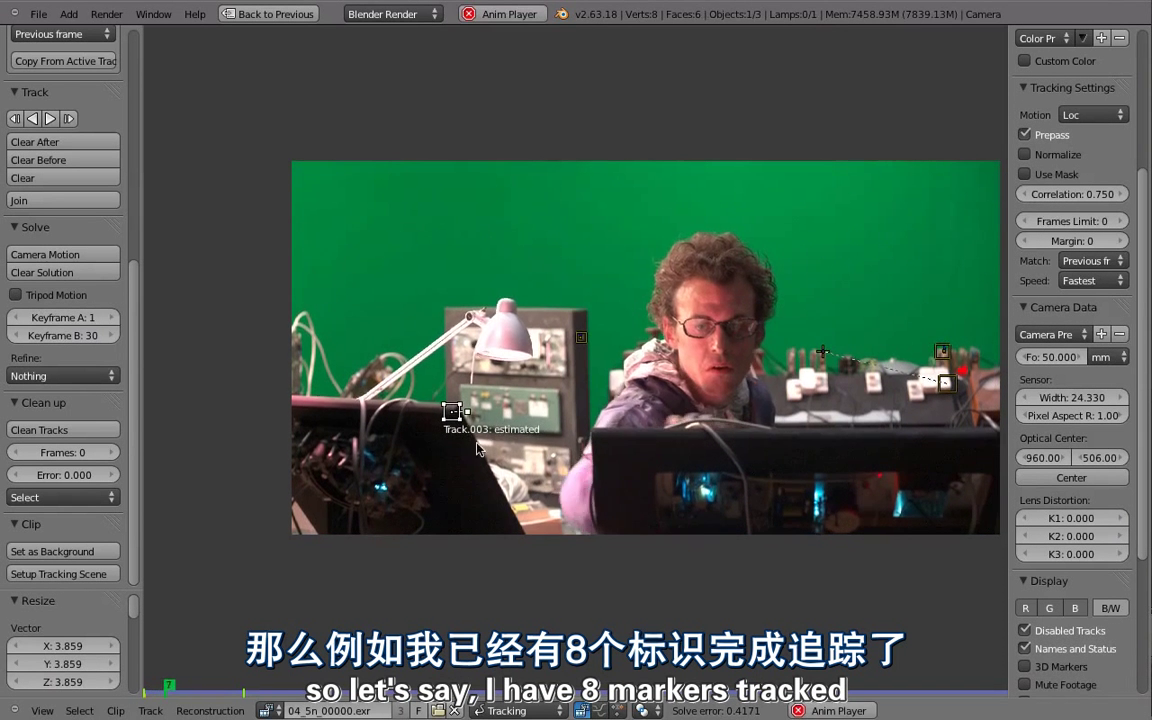
pyautogui.press('Escape')
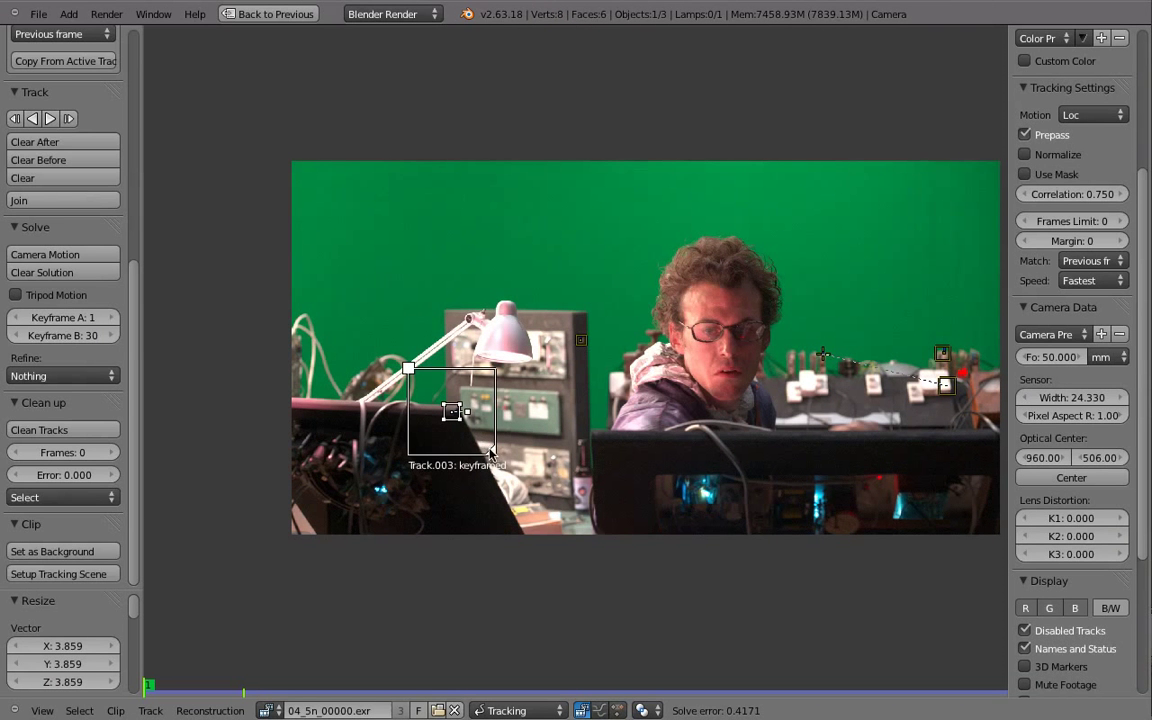
pyautogui.moveTo(490, 452); pyautogui.dragTo(473, 427)
pyautogui.hotkey('ctrl', 't')
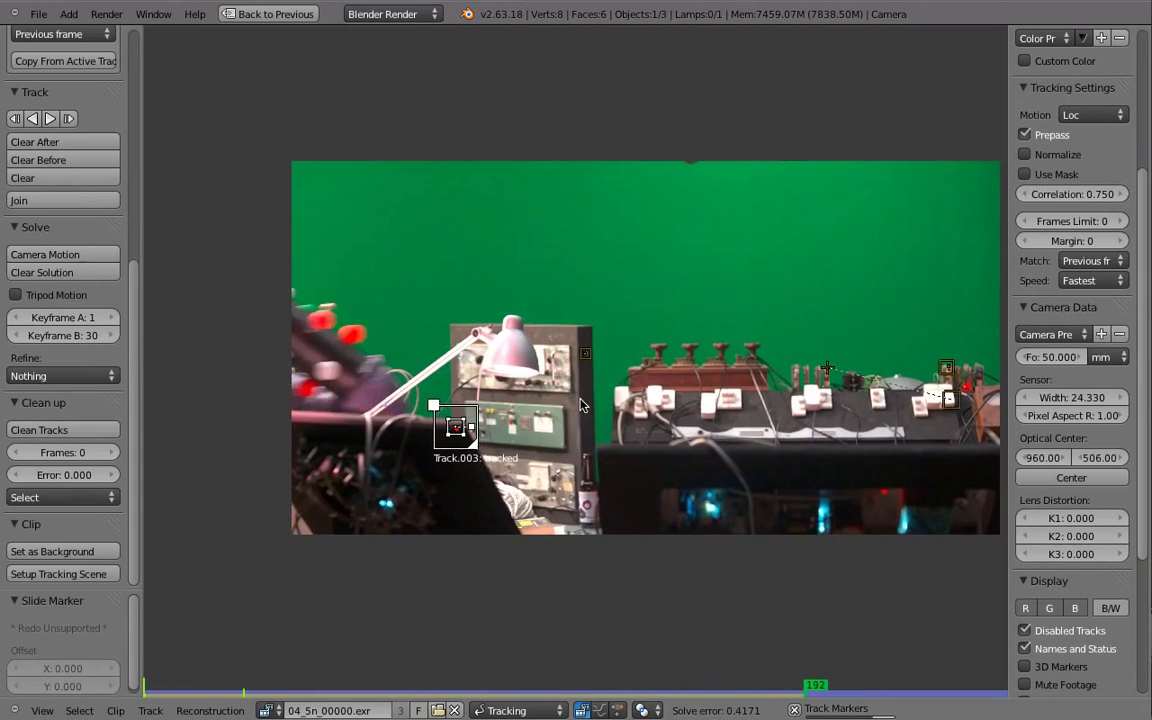
# Add a marker at frame 1 on the blue light in the front monitor, resize its search area and track it forward.
pyautogui.hotkey('shift', 'Left')
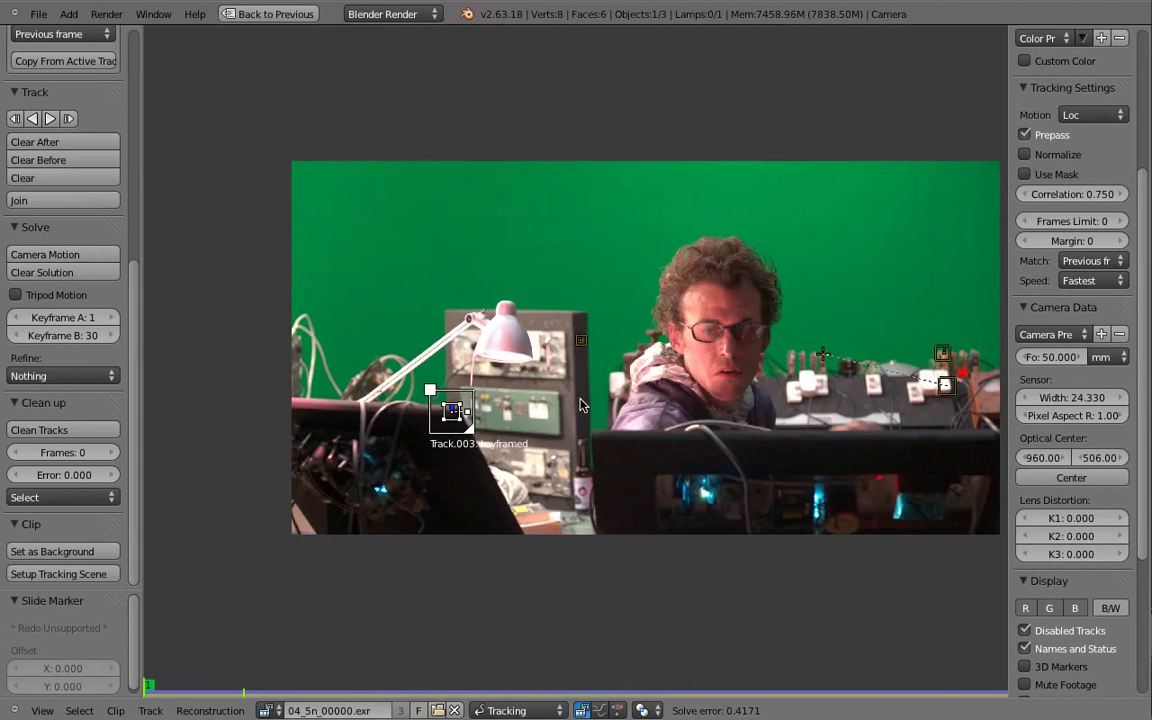
pyautogui.keyDown('ctrl'); pyautogui.click(700, 477); pyautogui.keyUp('ctrl')
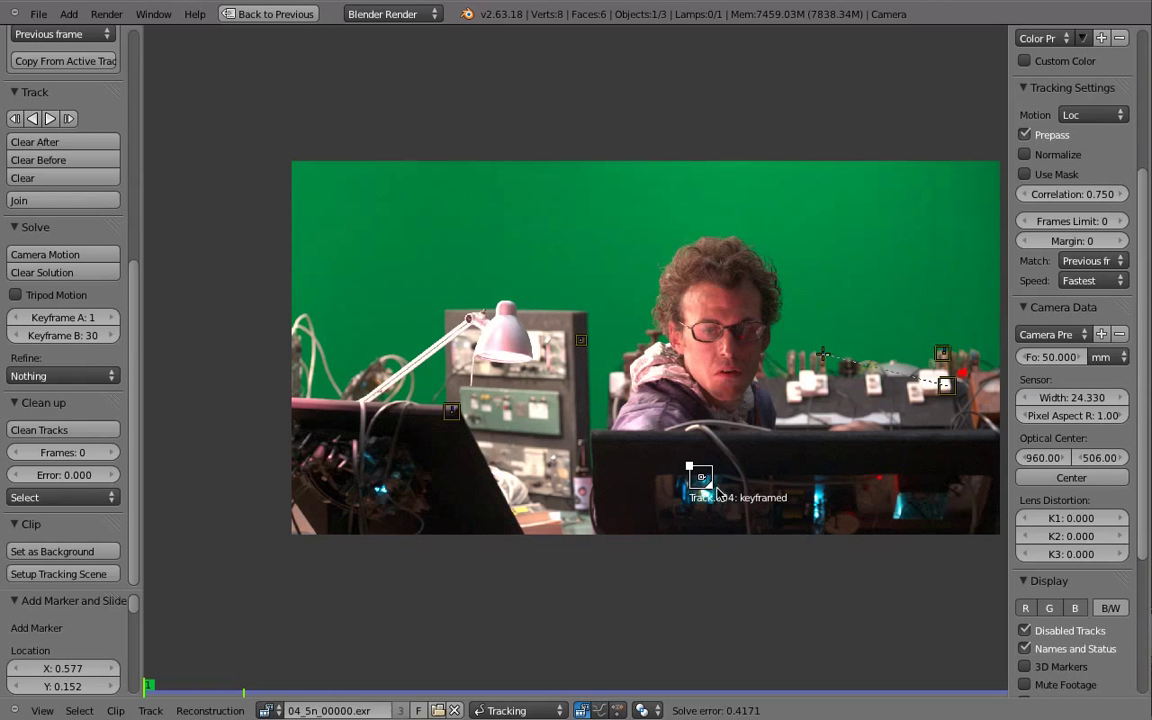
pyautogui.press('s')
pyautogui.click(755, 524)
pyautogui.moveTo(729, 506)
pyautogui.mouseDown()
pyautogui.moveTo(704, 482)
pyautogui.moveTo(716, 498)
pyautogui.mouseUp()
pyautogui.hotkey('ctrl', 't')
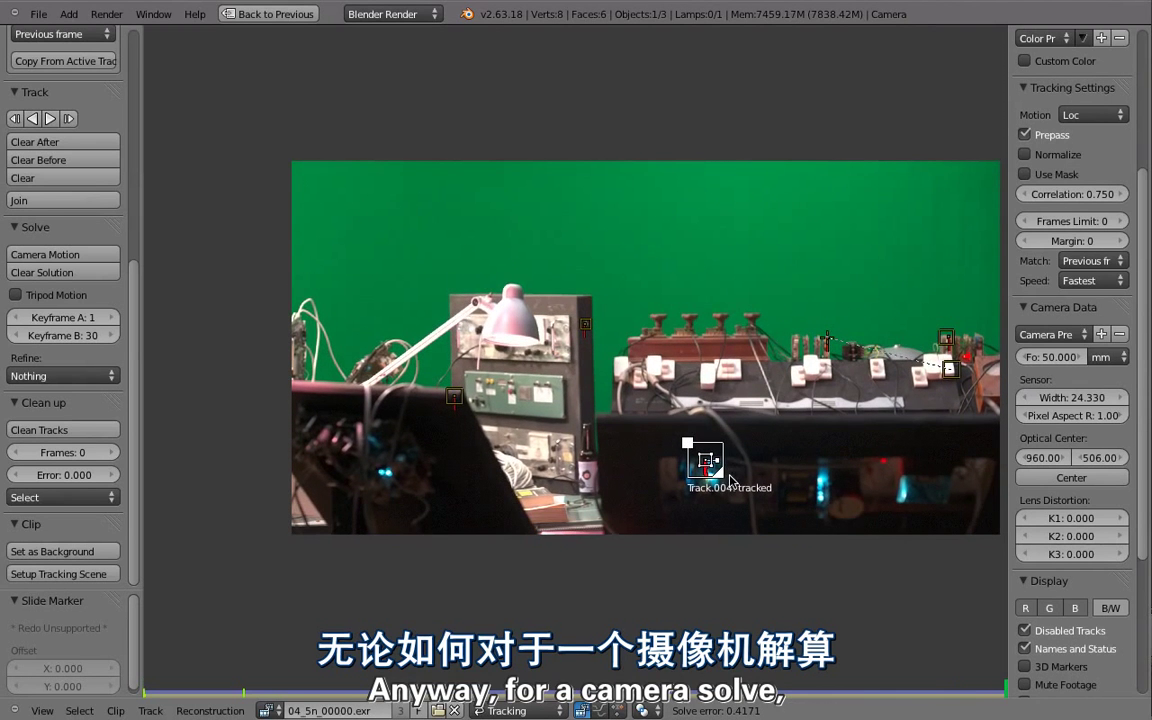
# Add a marker near the red light in the front monitor at the last frame, adjust its position and search area, and track it backwards.
pyautogui.moveTo(714, 474); pyautogui.dragTo(636, 472, button='middle')
pyautogui.scroll(1, 640, 474)
pyautogui.keyDown('ctrl'); pyautogui.click(838, 456); pyautogui.keyUp('ctrl')
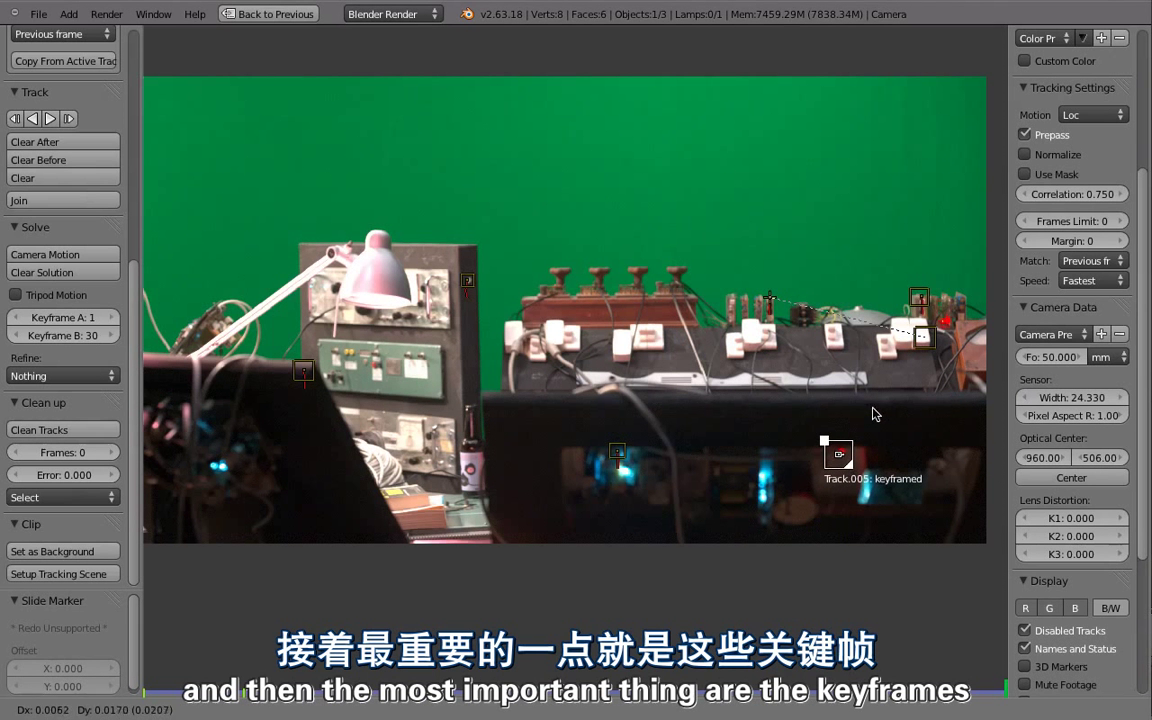
pyautogui.press('s')
pyautogui.click(866, 537)
pyautogui.press('x')
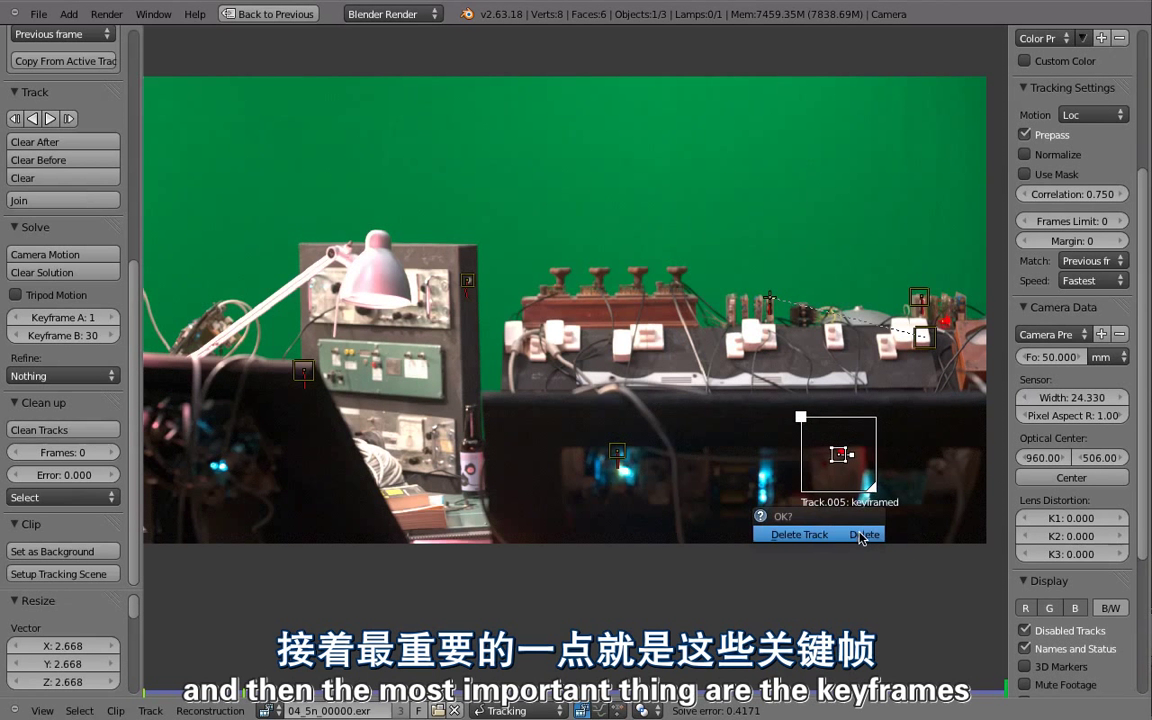
pyautogui.press('g')
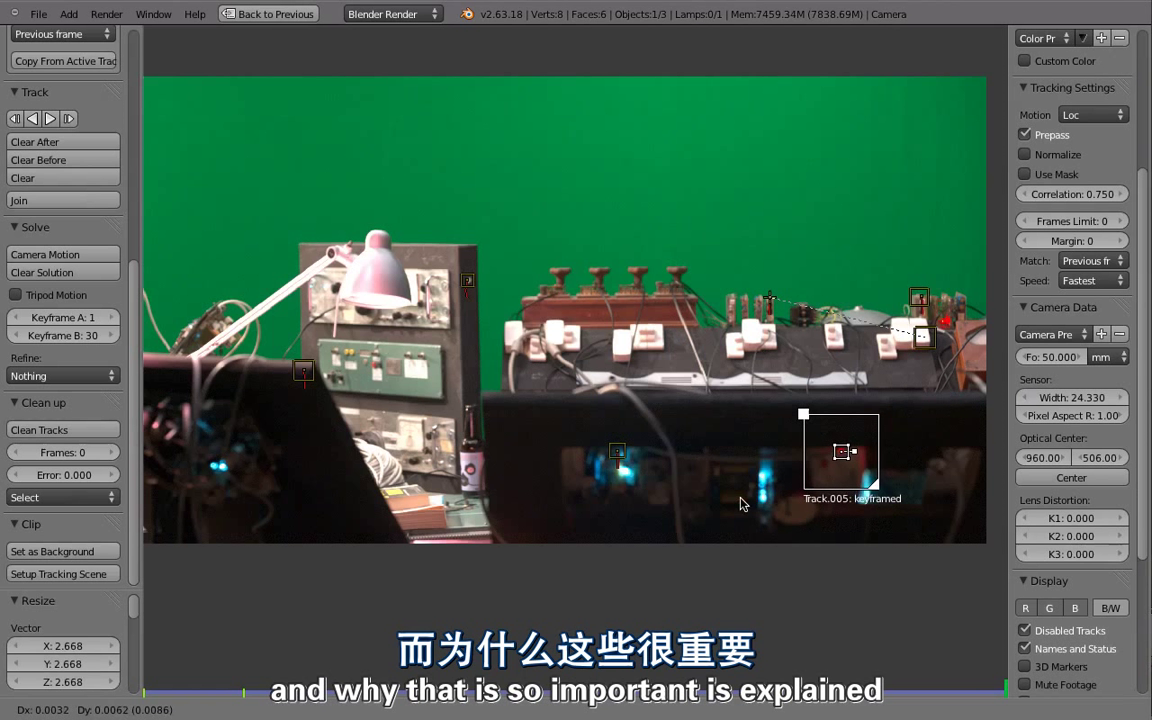
pyautogui.click(738, 501)
pyautogui.moveTo(880, 489)
pyautogui.mouseDown()
pyautogui.moveTo(848, 472)
pyautogui.moveTo(846, 487)
pyautogui.mouseUp()
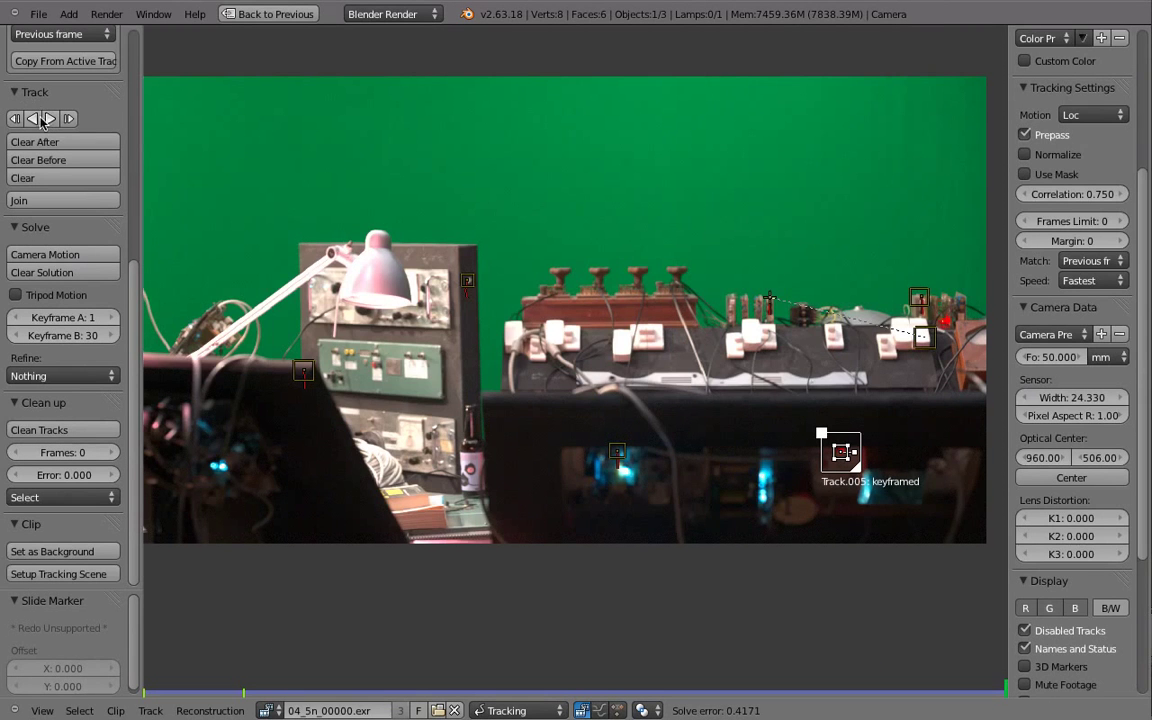
pyautogui.click(44, 118)
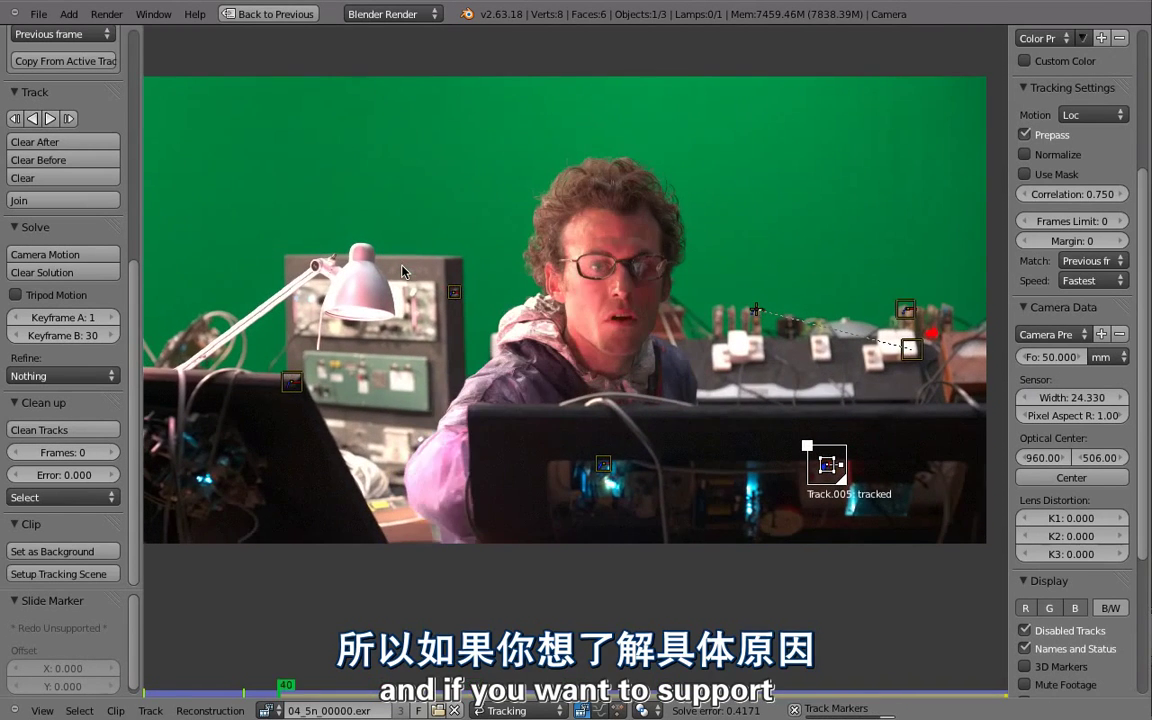
# Scrub the footage for a frame with perspective shift and set the solver's Keyframe A to 66.
pyautogui.scroll(-4, 600, 325)
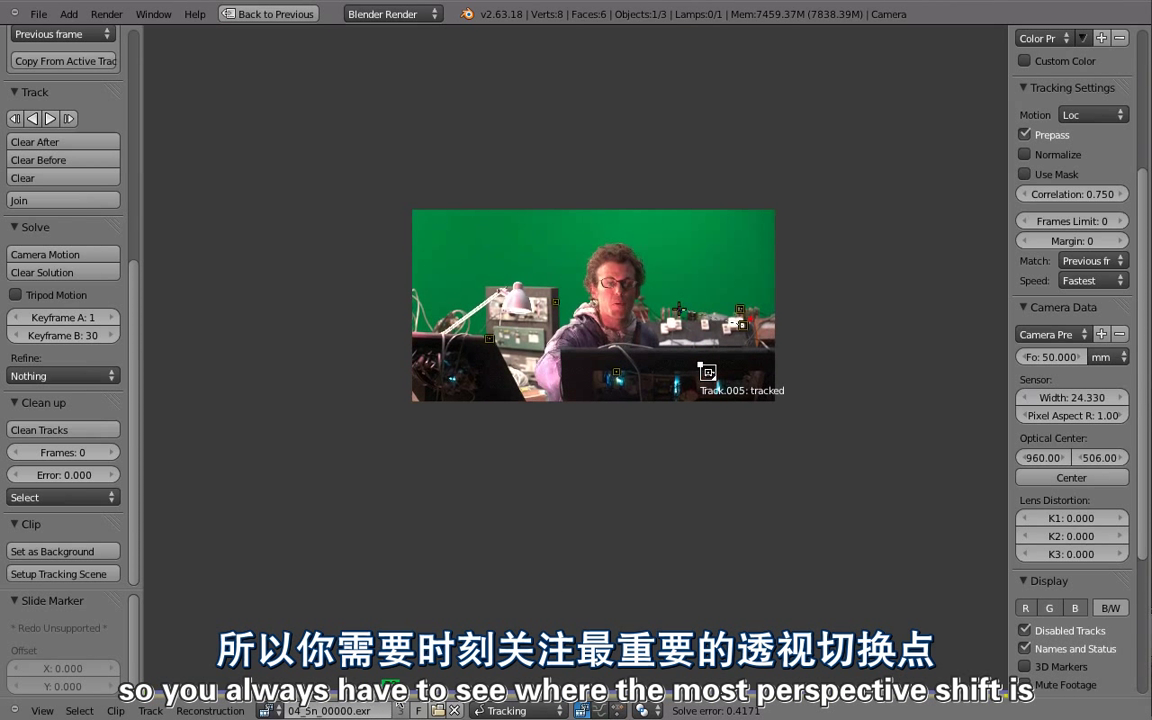
pyautogui.moveTo(444, 670); pyautogui.dragTo(404, 686)
pyautogui.moveTo(245, 568); pyautogui.dragTo(159, 408)
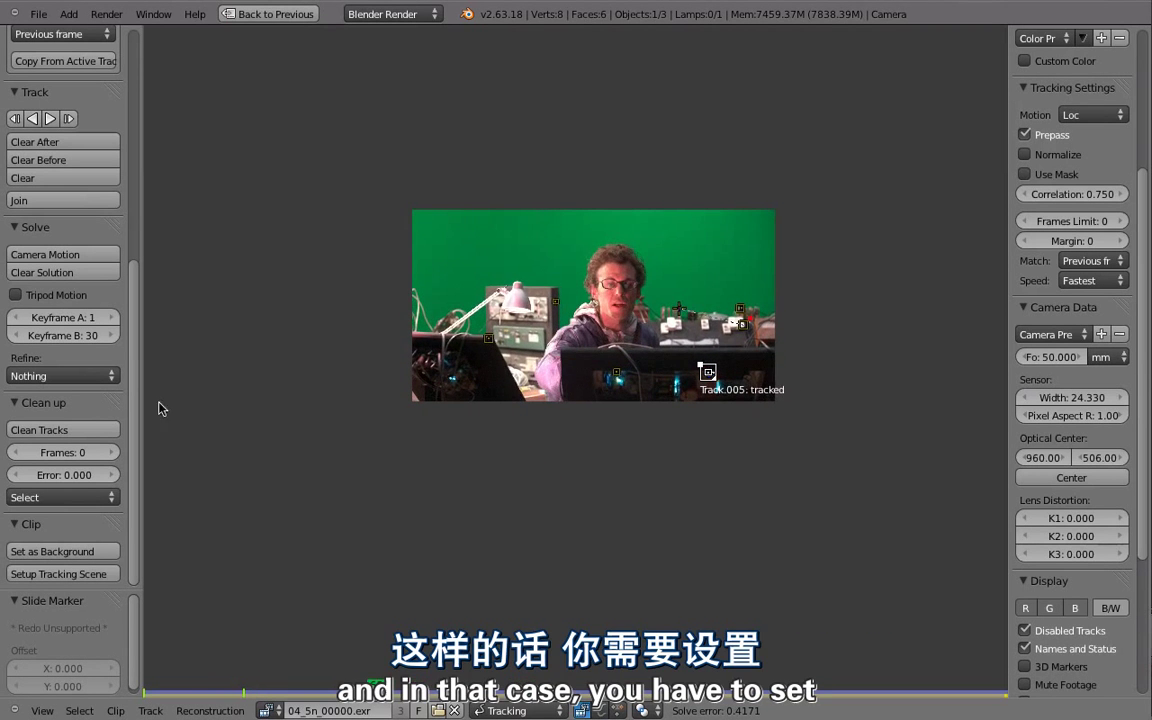
pyautogui.click(69, 319)
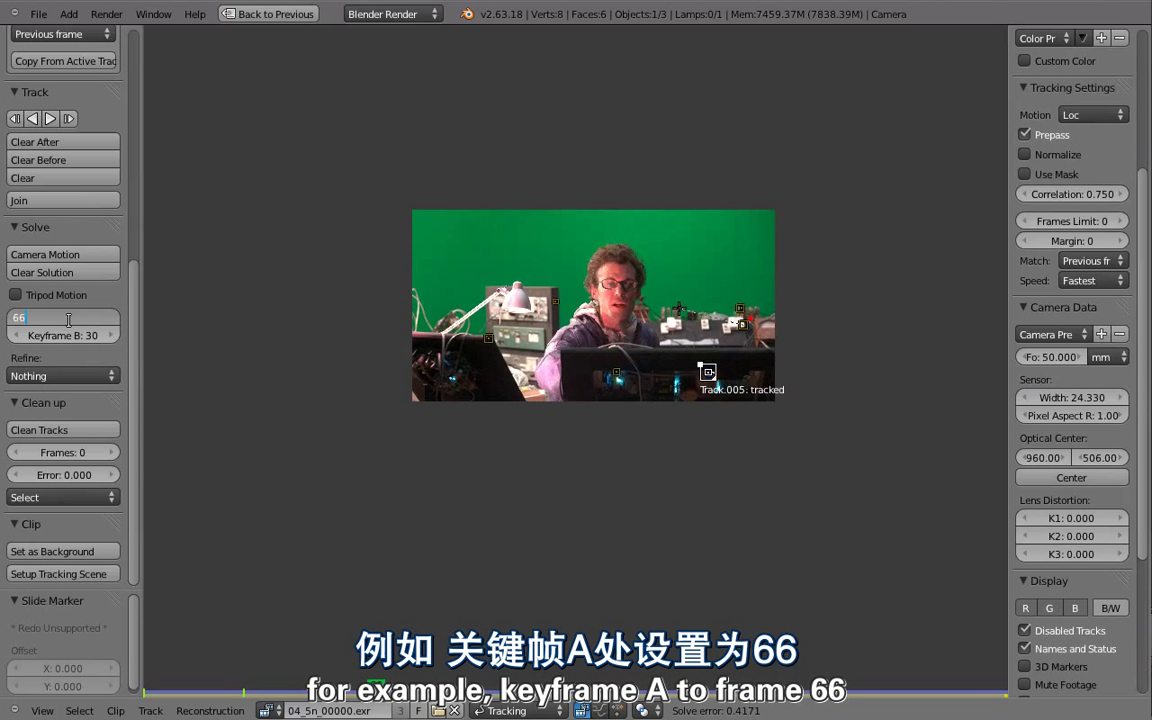
pyautogui.write('66')
pyautogui.press('Return')
# Scrub ahead in the footage, set the solver's Keyframe B to 126 and step it up to 128.
pyautogui.moveTo(370, 688); pyautogui.dragTo(576, 688)
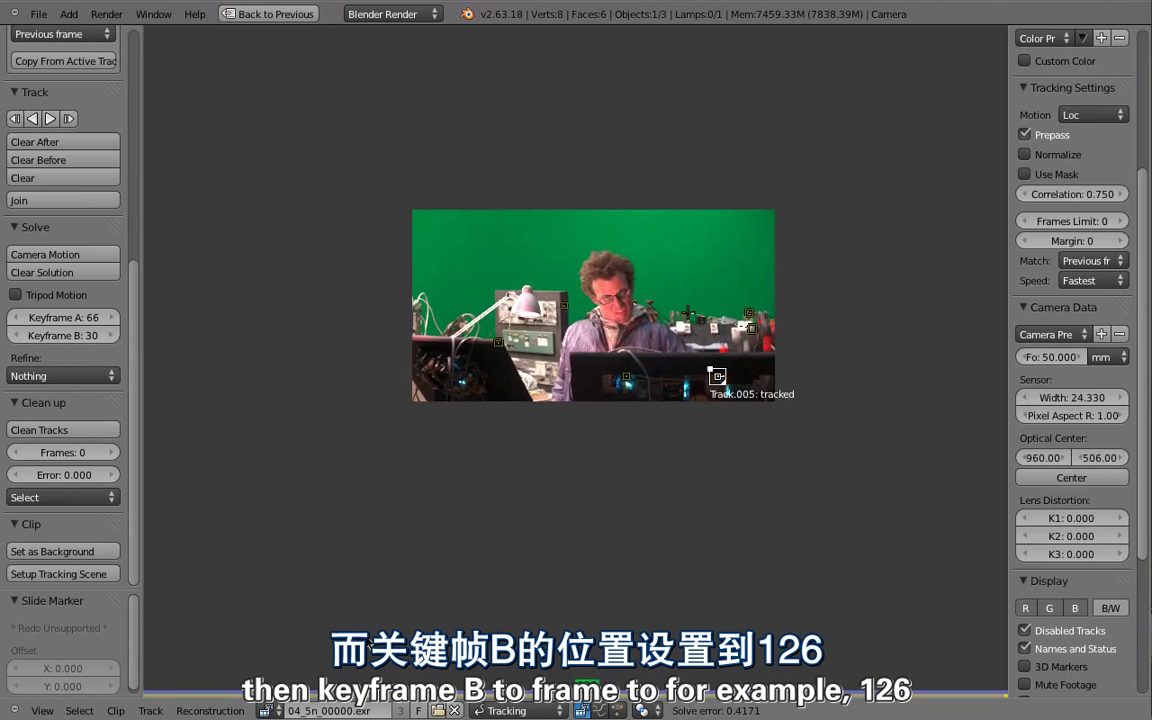
pyautogui.click(60, 336)
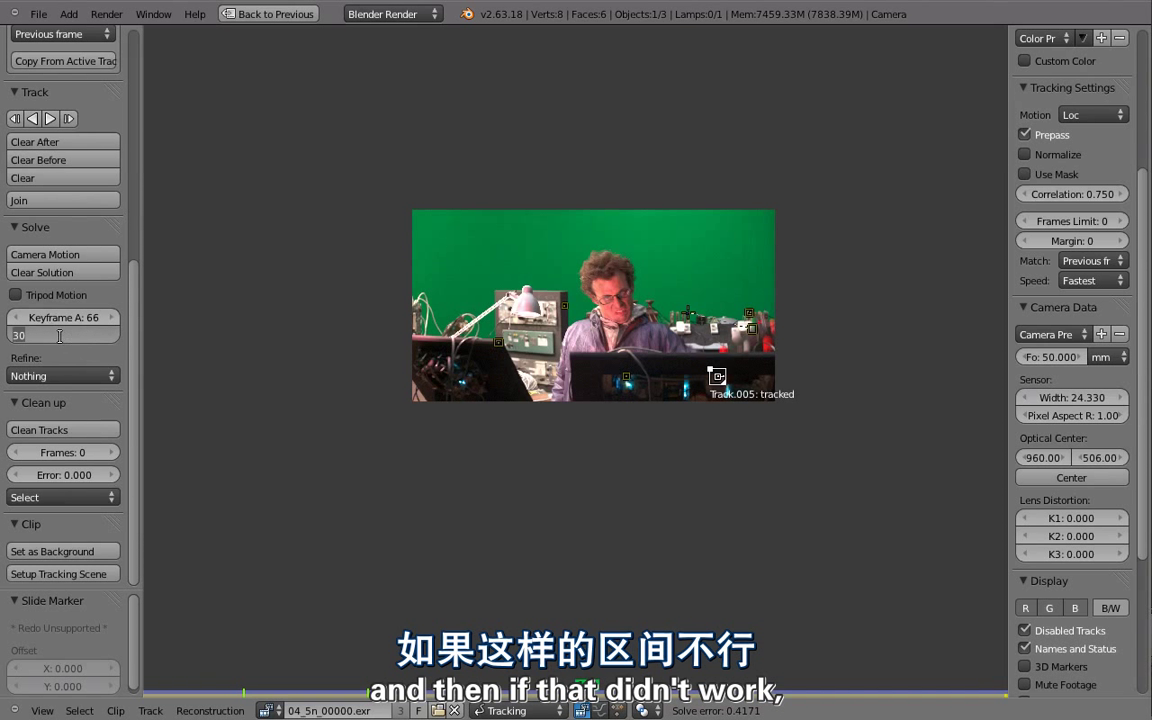
pyautogui.write('126')
pyautogui.press('Return')
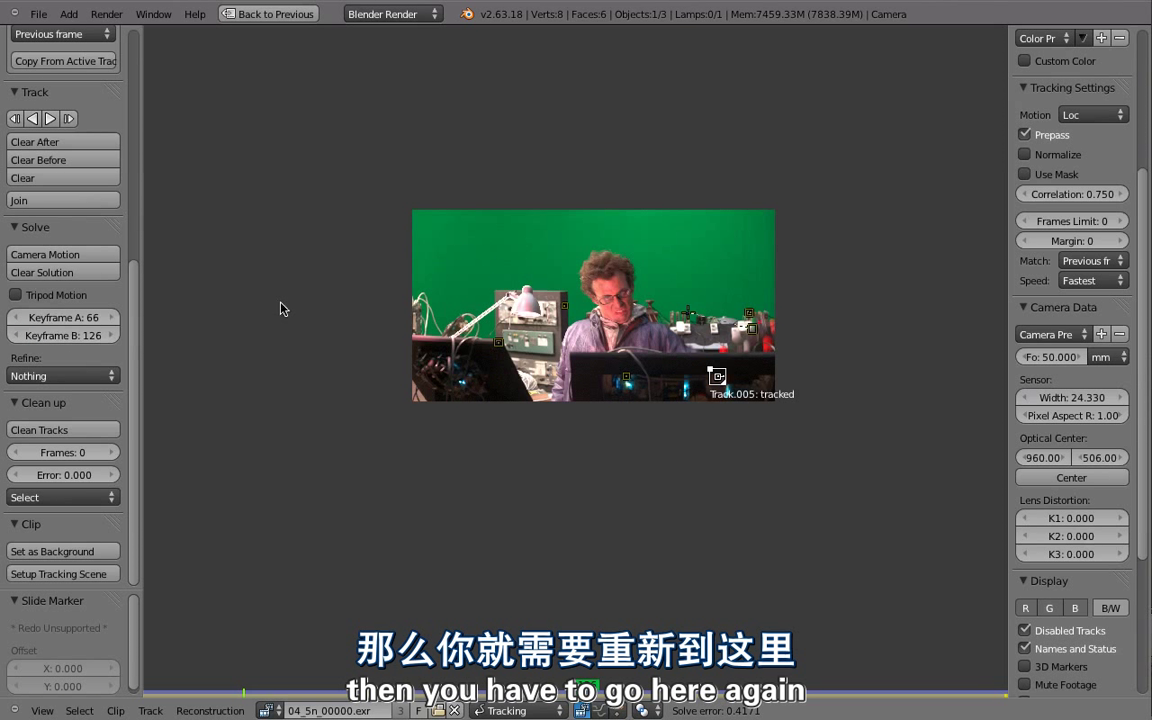
pyautogui.click(106, 338)
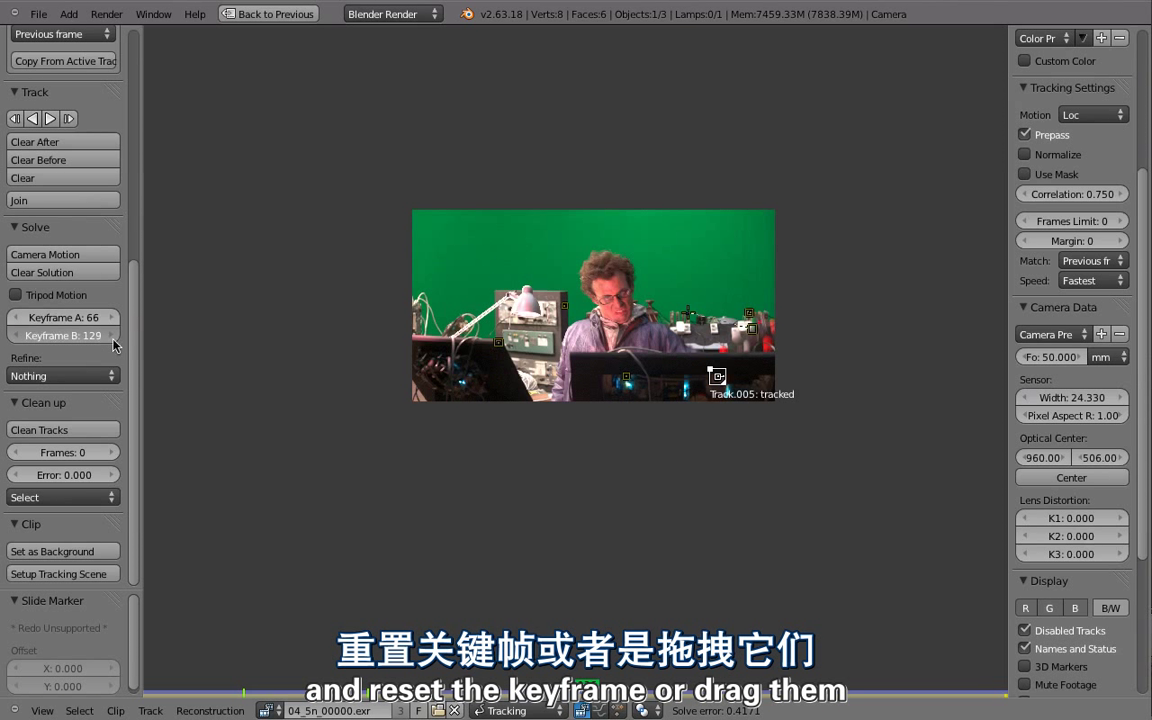
pyautogui.click(106, 338)
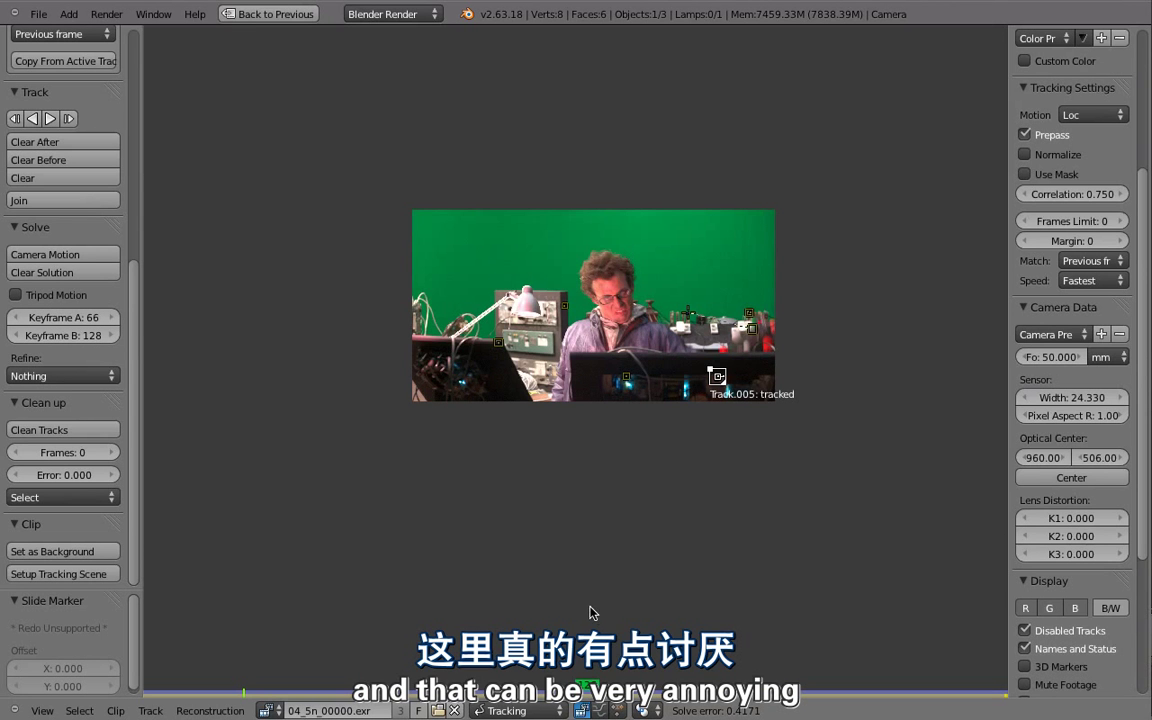
# Assign solver Keyframe A at frame 59 and Keyframe B at frame 225 directly from the current frame.
pyautogui.scroll(3, 543, 406)
pyautogui.moveTo(543, 406); pyautogui.dragTo(603, 543, button='middle')
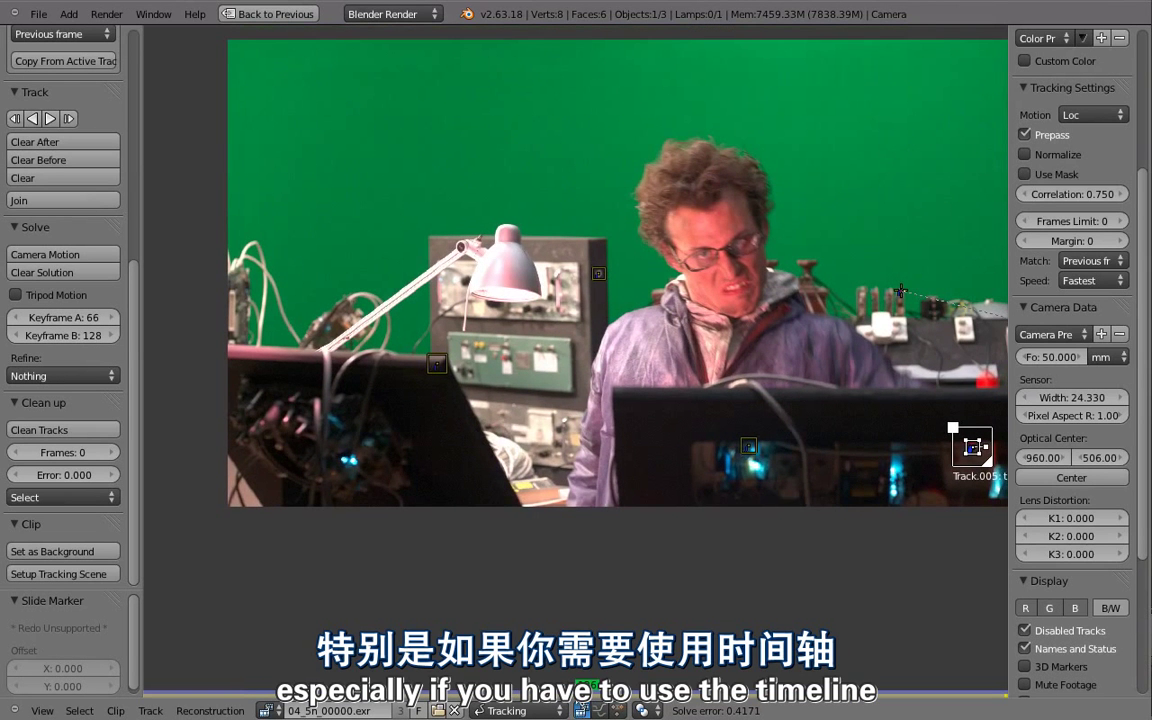
pyautogui.moveTo(586, 688); pyautogui.dragTo(455, 672)
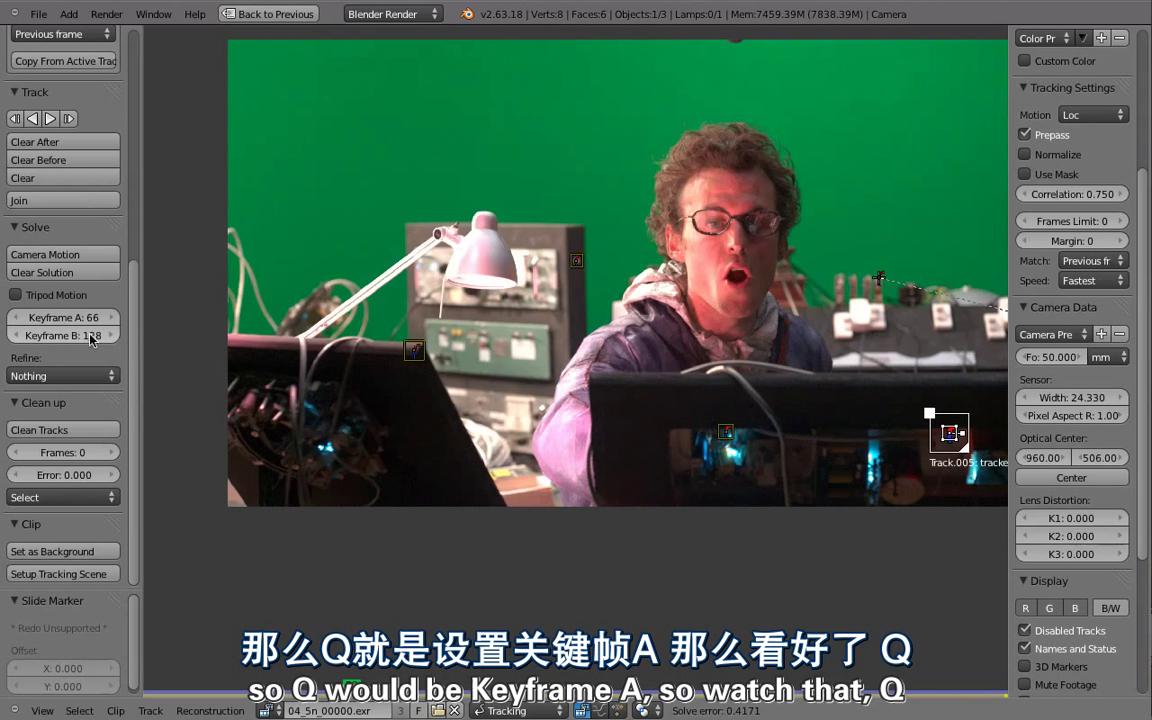
pyautogui.press('q')
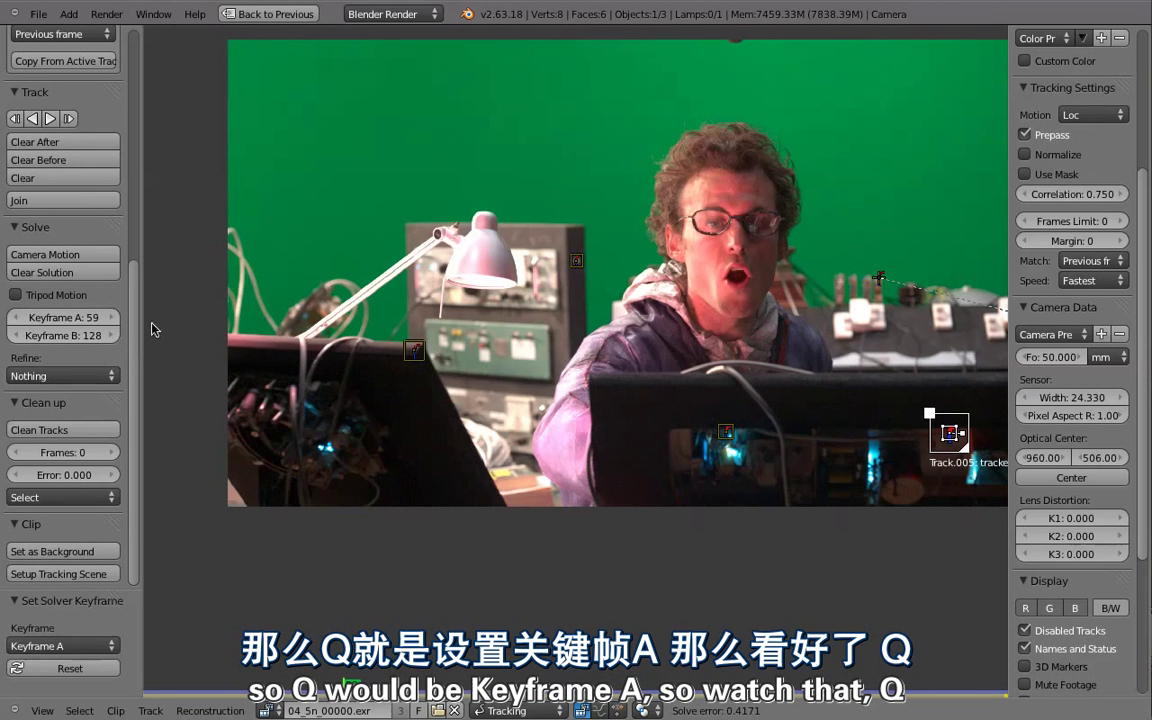
pyautogui.moveTo(515, 683); pyautogui.dragTo(929, 682)
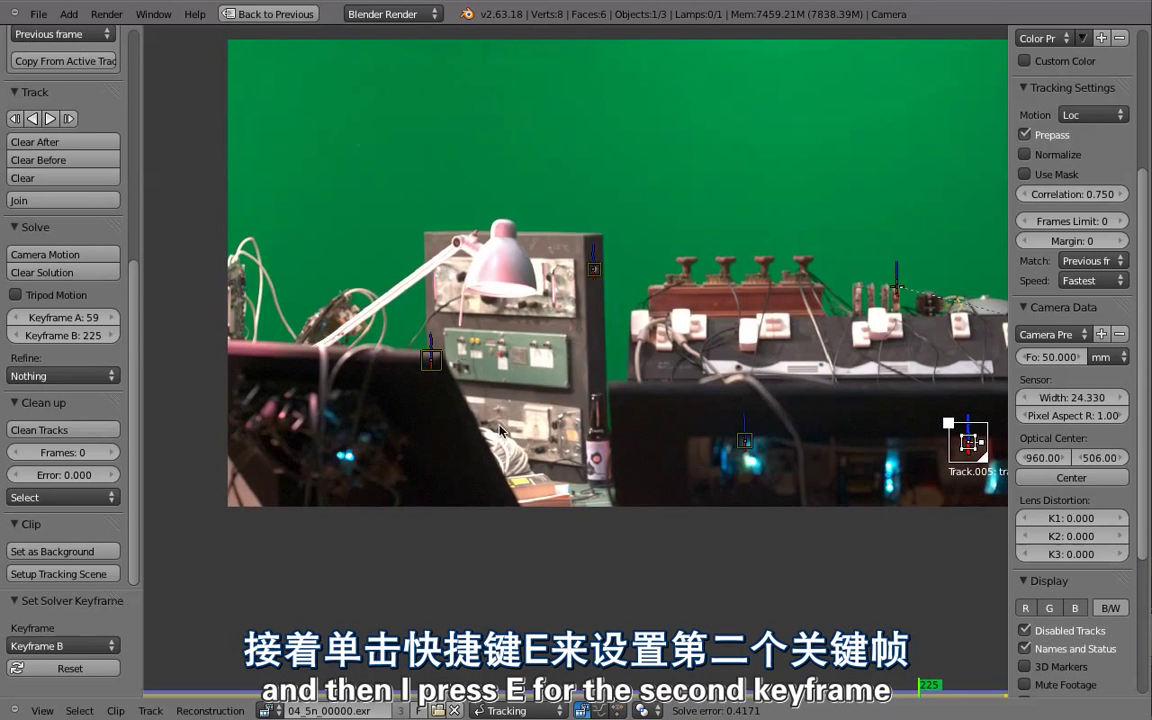
# Try to solve the camera motion with the chosen keyframes and Tripod Motion off.
pyautogui.click(870, 690)
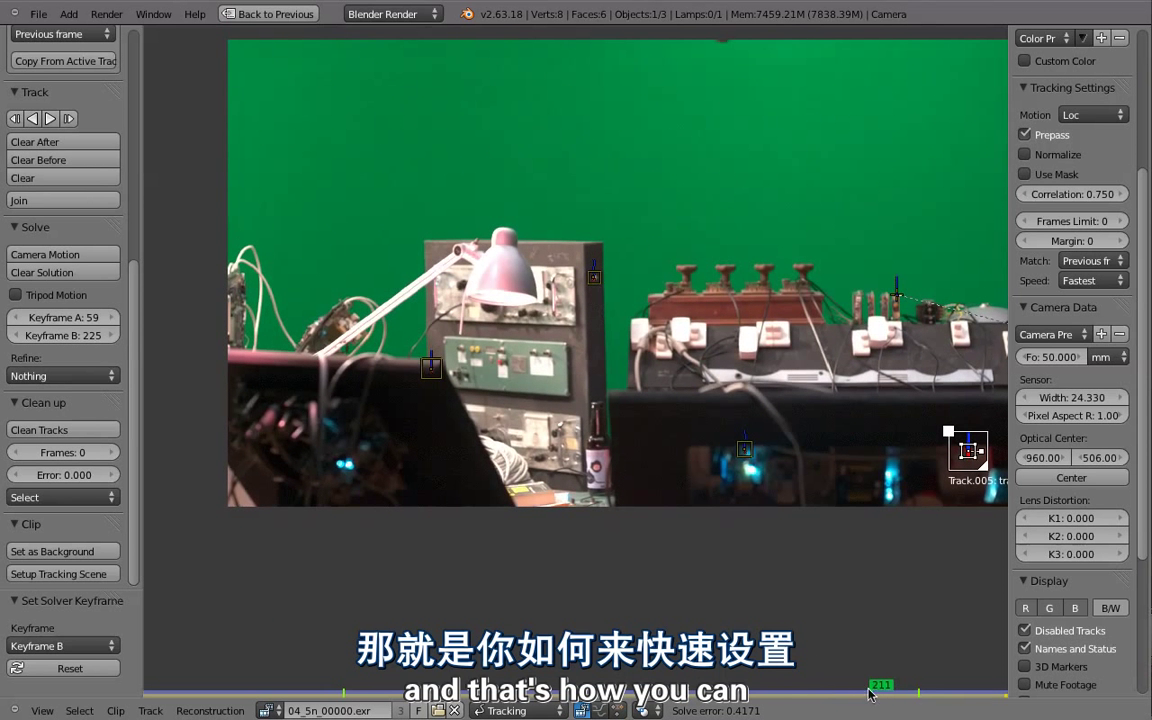
pyautogui.hotkey('shift', 's')
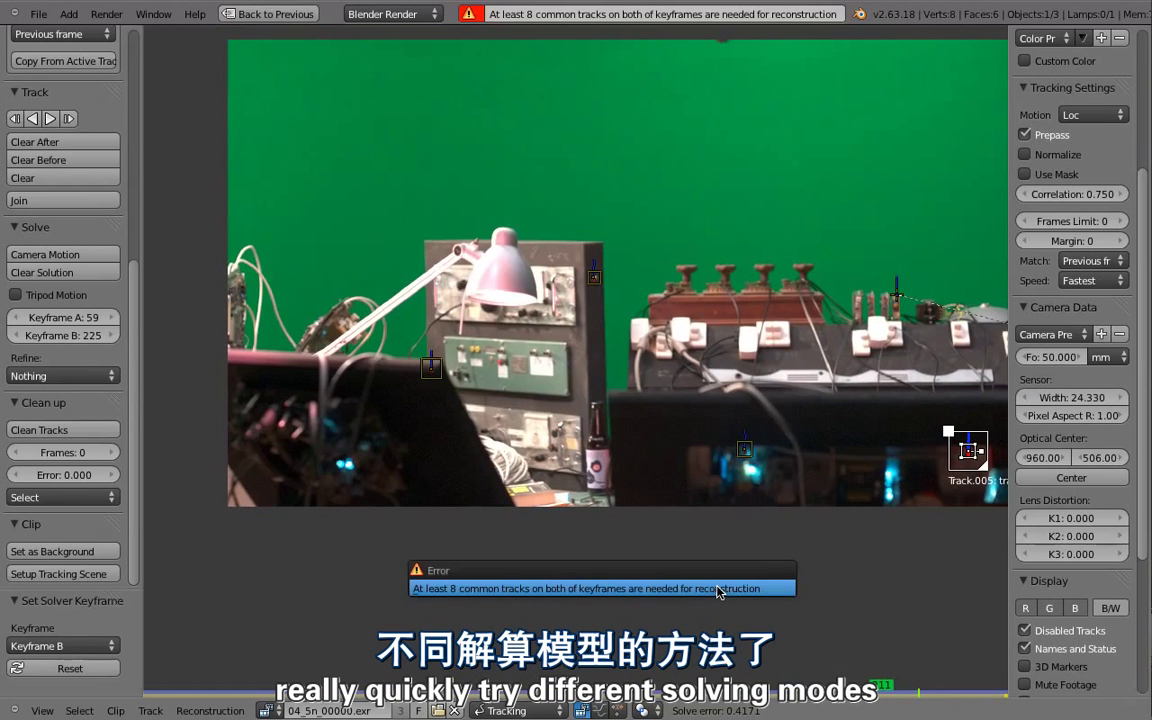
pyautogui.scroll(-6, 750, 460)
pyautogui.scroll(4, 733, 487)
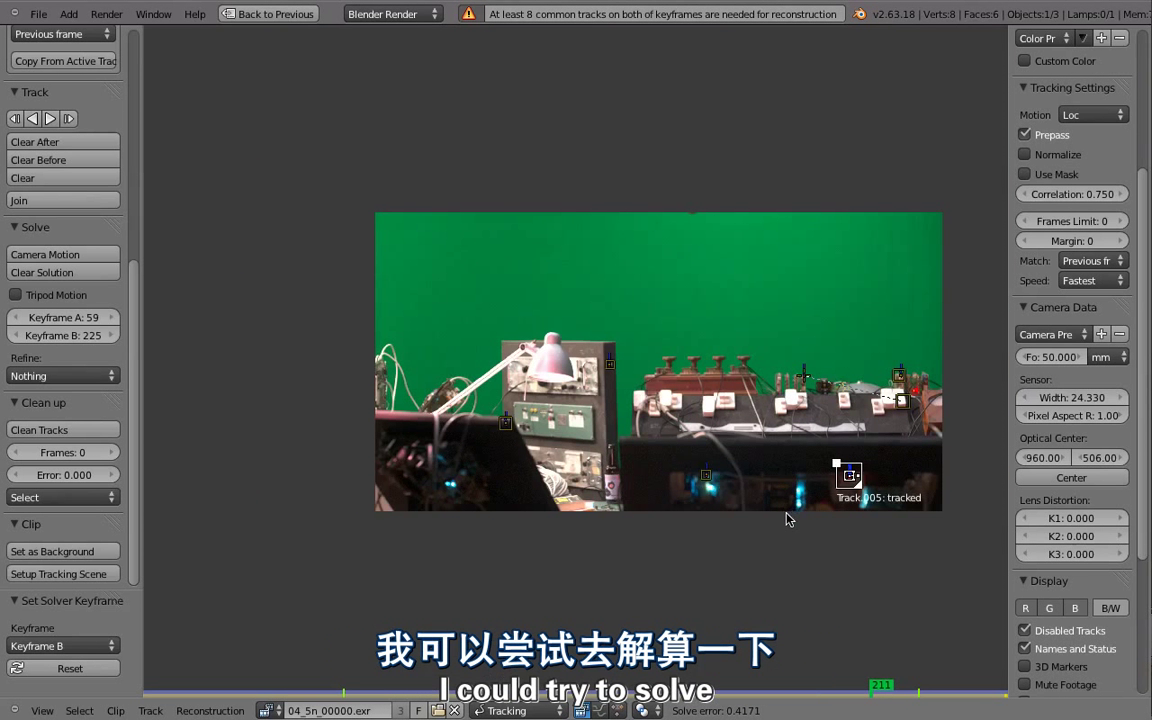
pyautogui.hotkey('shift', 's')
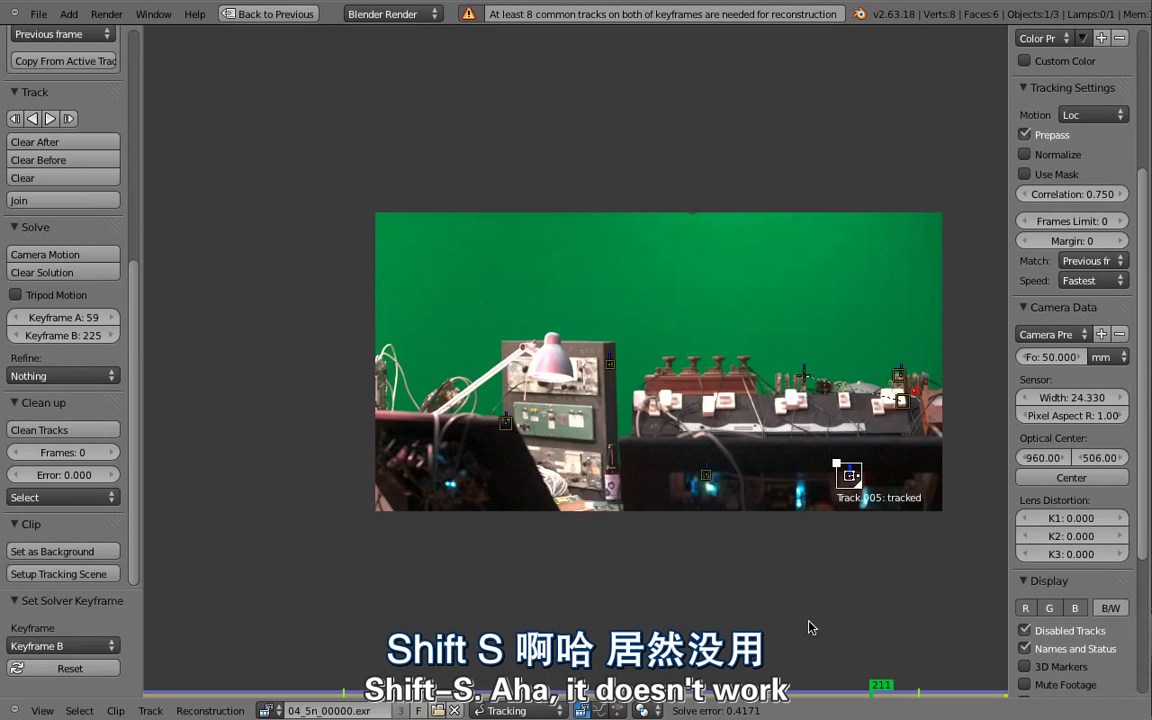
# Assign solver Keyframe B at frame 210 and restore the full Motion Tracking layout.
pyautogui.press('Left')
pyautogui.press('e')
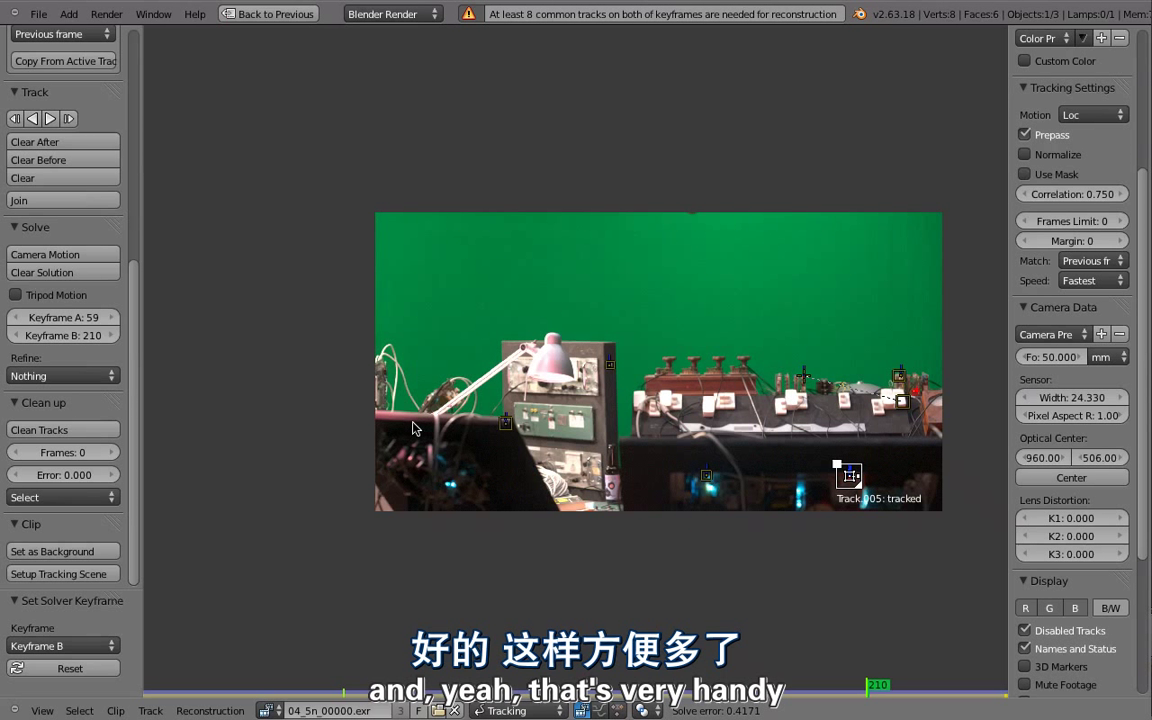
pyautogui.moveTo(760, 462); pyautogui.dragTo(694, 450, button='middle')
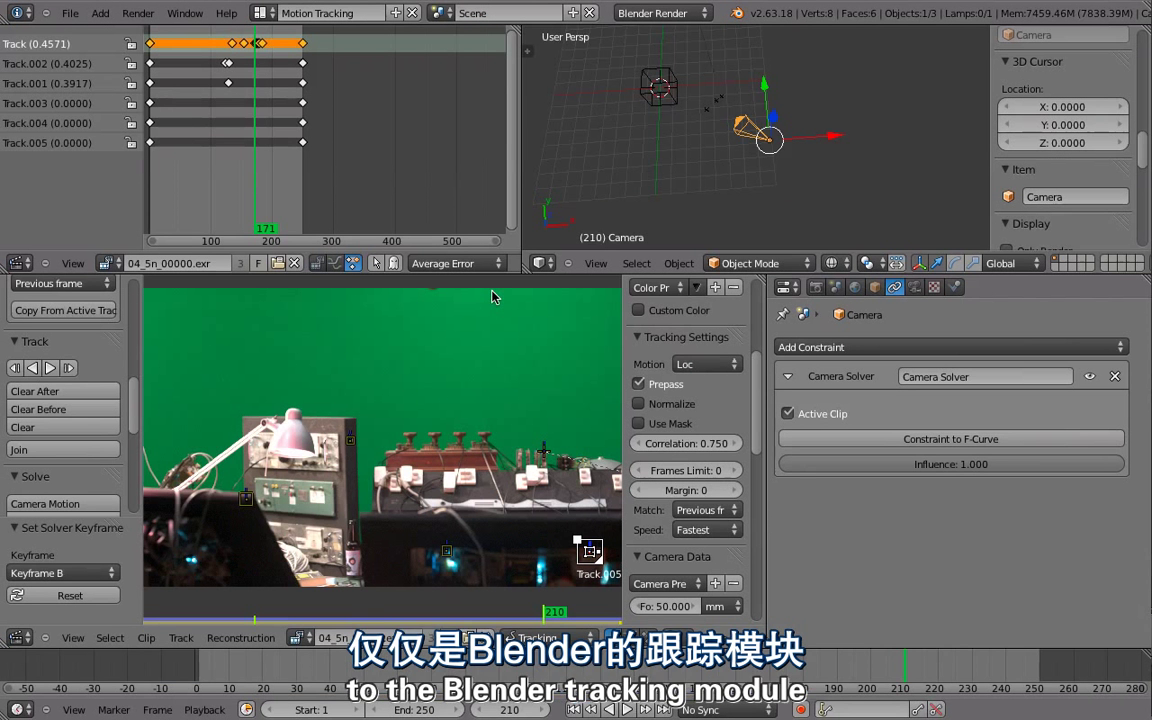
pyautogui.hotkey('ctrl', 'Up')
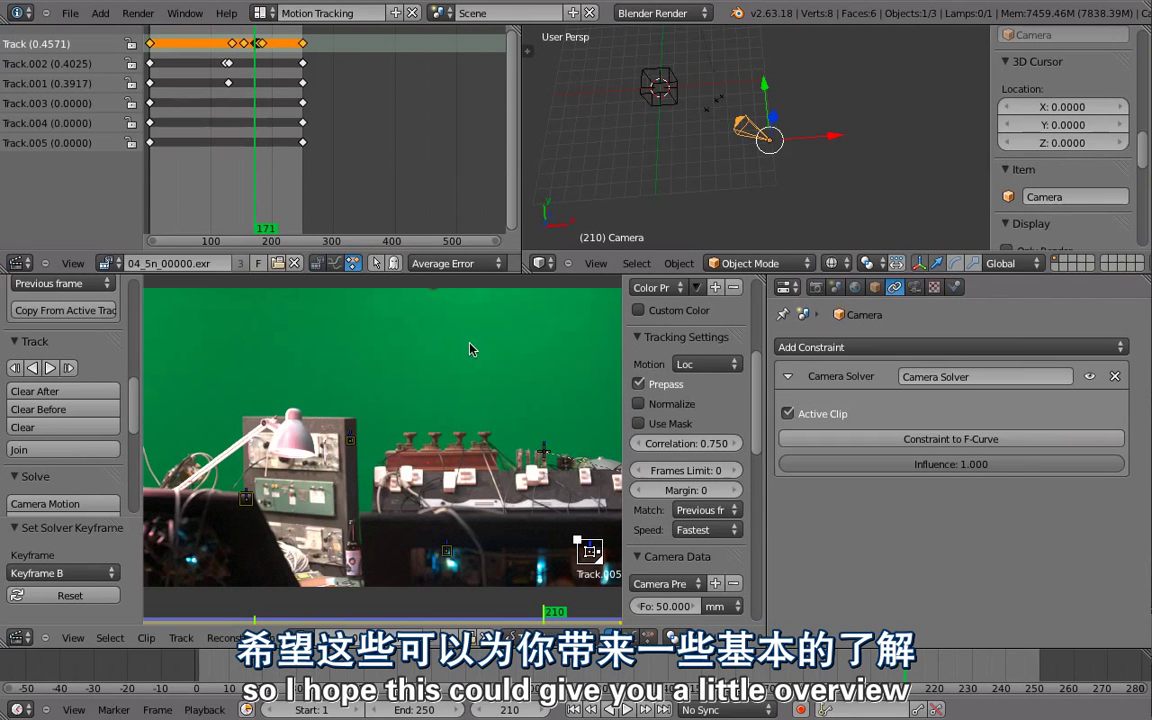